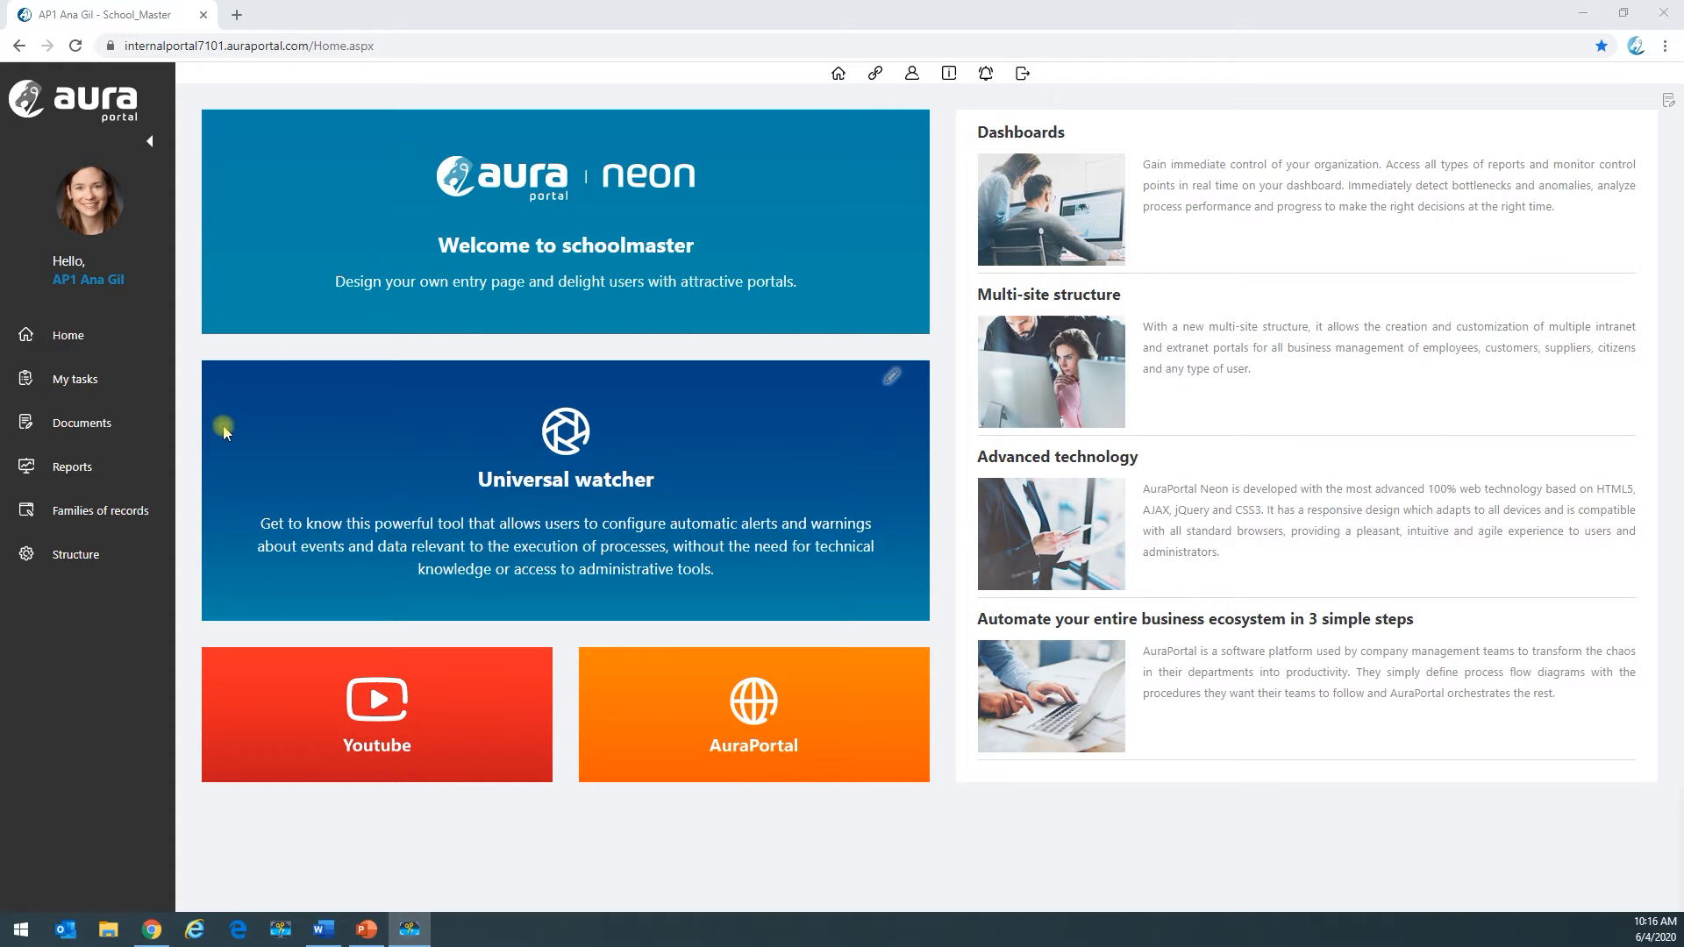
# Step: Open the Demo gateways and tasks process class from the list of processes in the structure
pyautogui.click(99, 559)
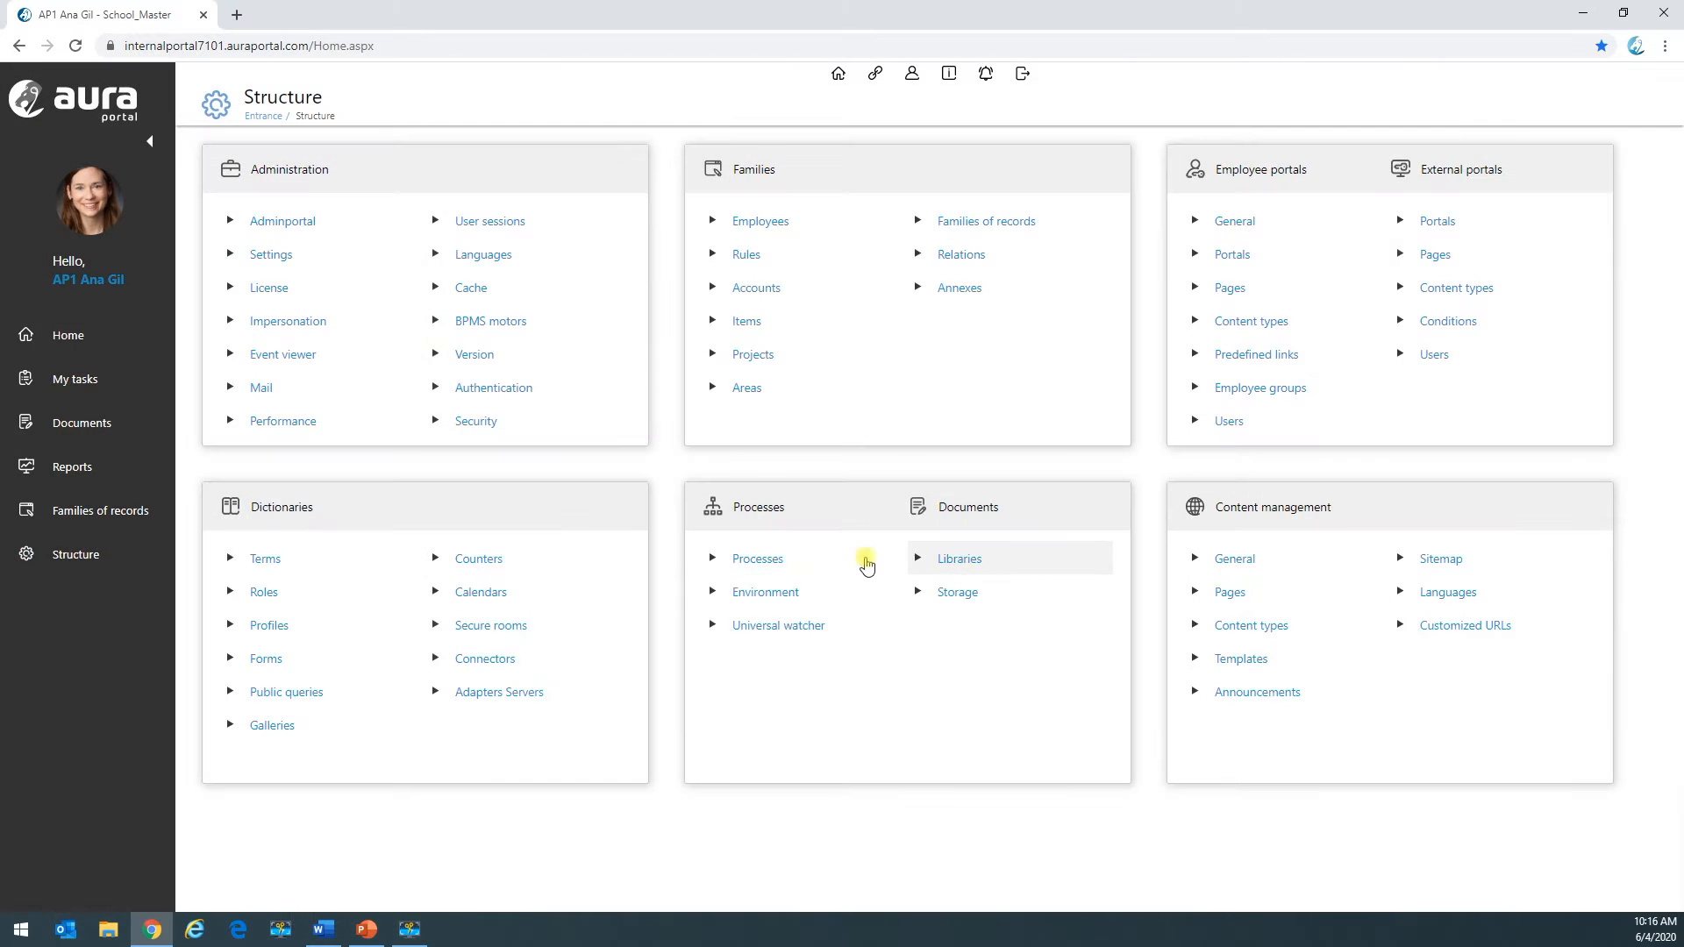
pyautogui.click(758, 561)
pyautogui.scroll(-5, 516, 605)
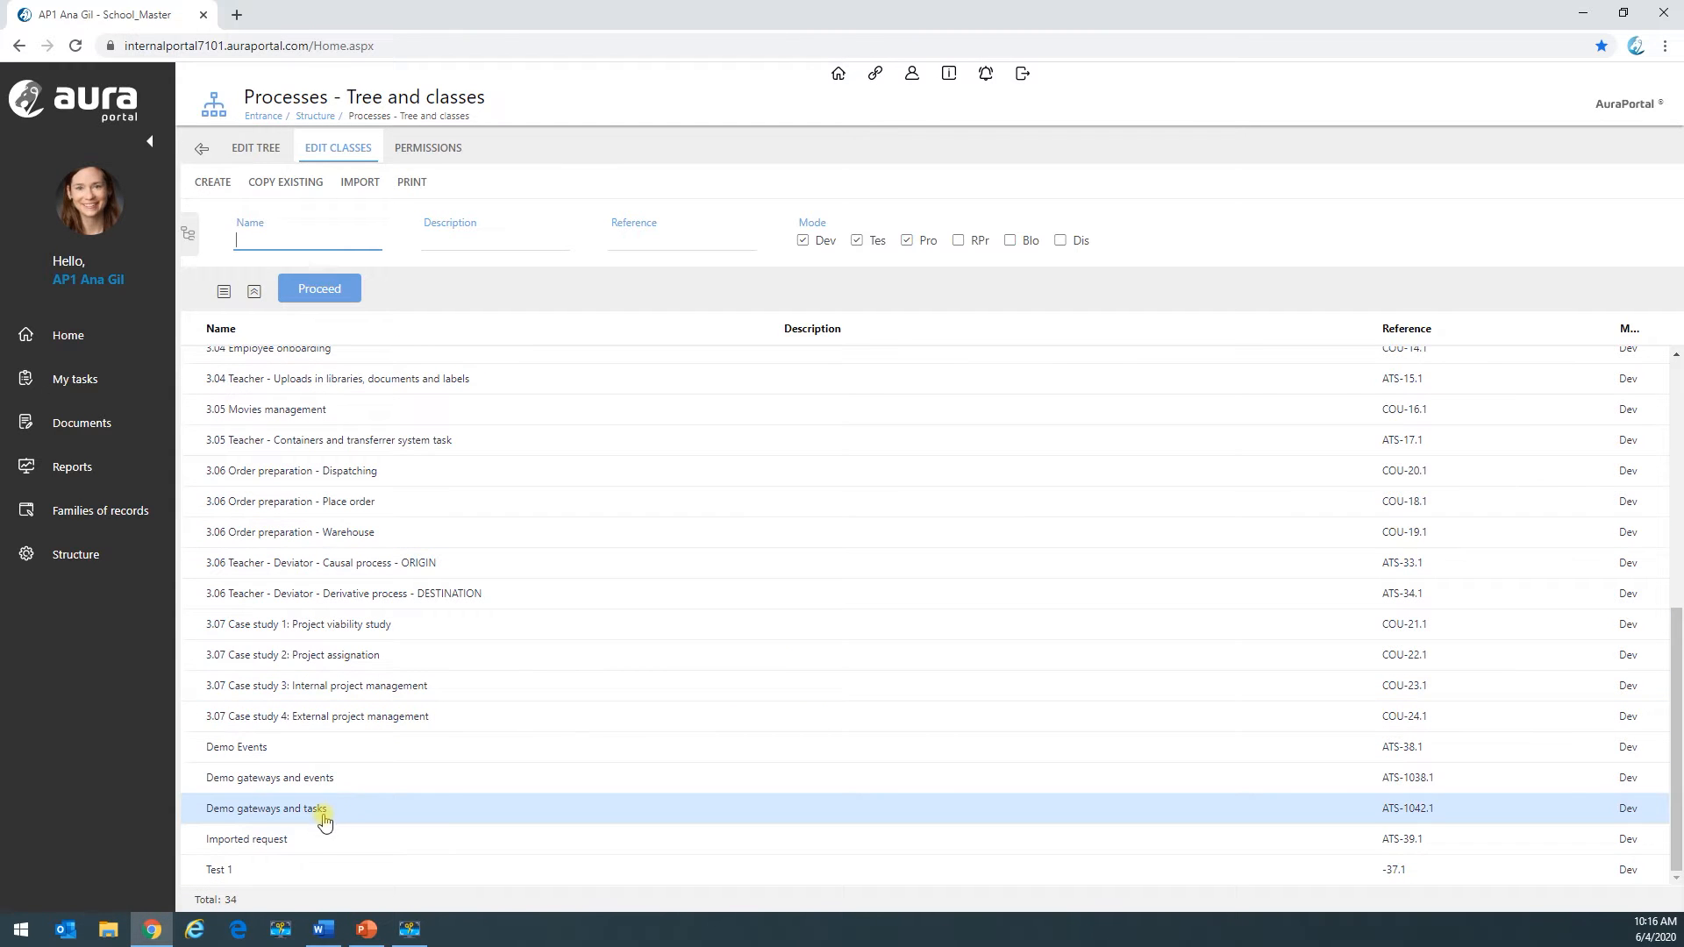
pyautogui.doubleClick(325, 814)
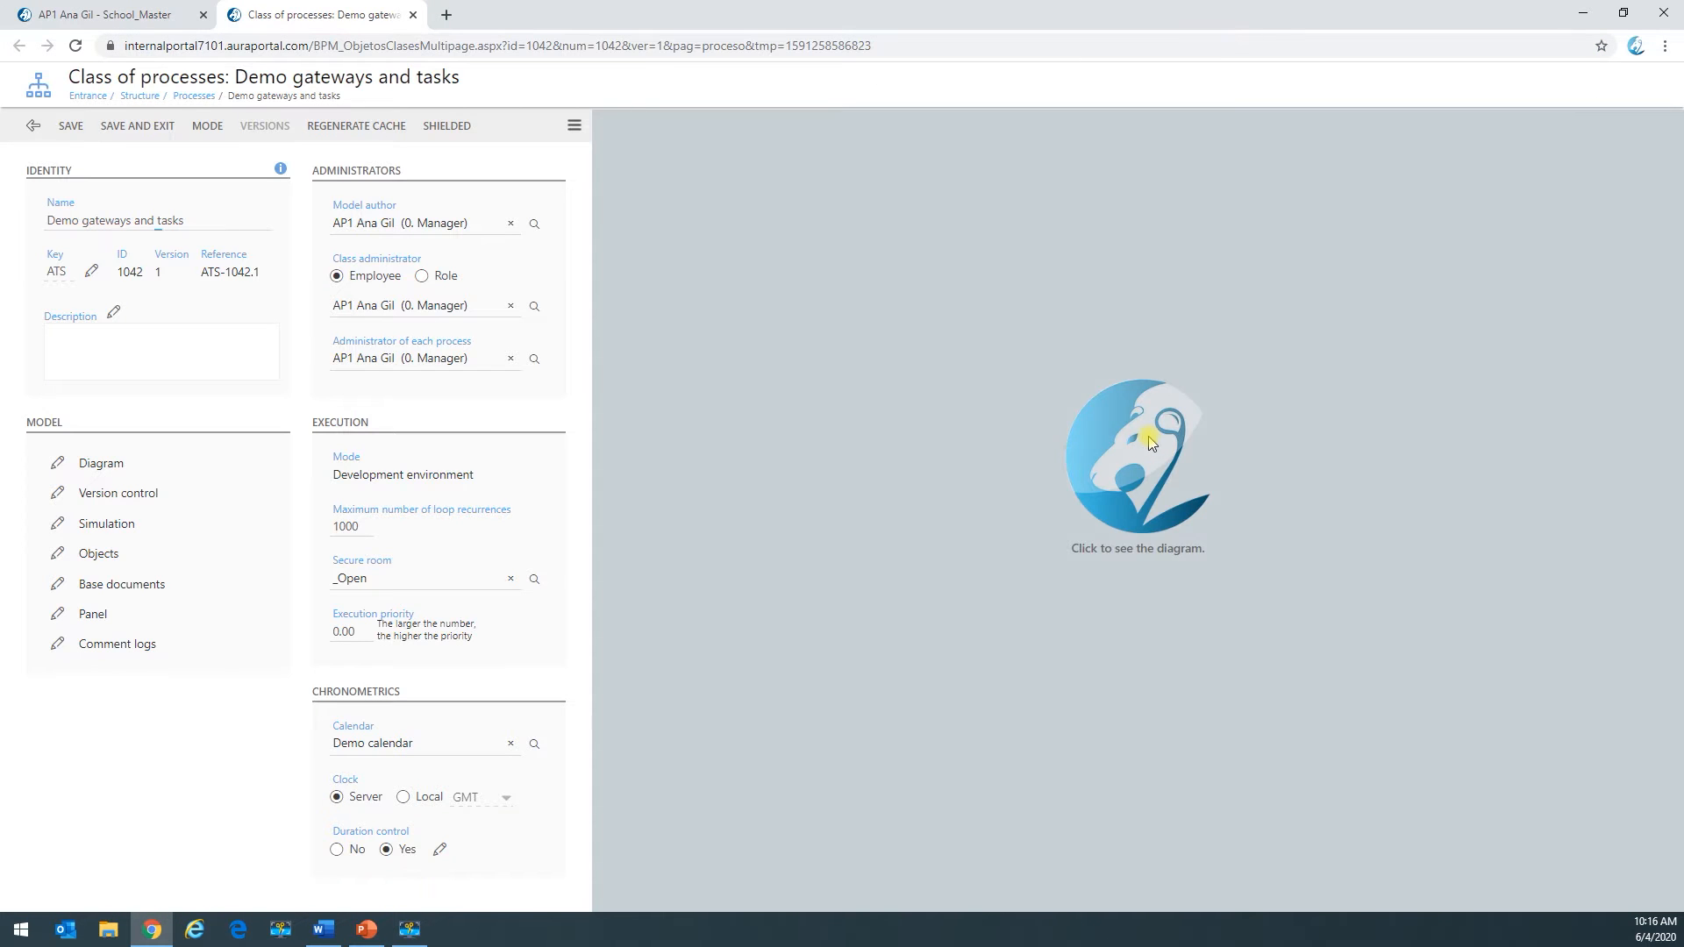
# Step: Show the process diagram and open the Demo personal task form of personal task TP.1 for design
pyautogui.click(1152, 443)
pyautogui.click(1222, 411)
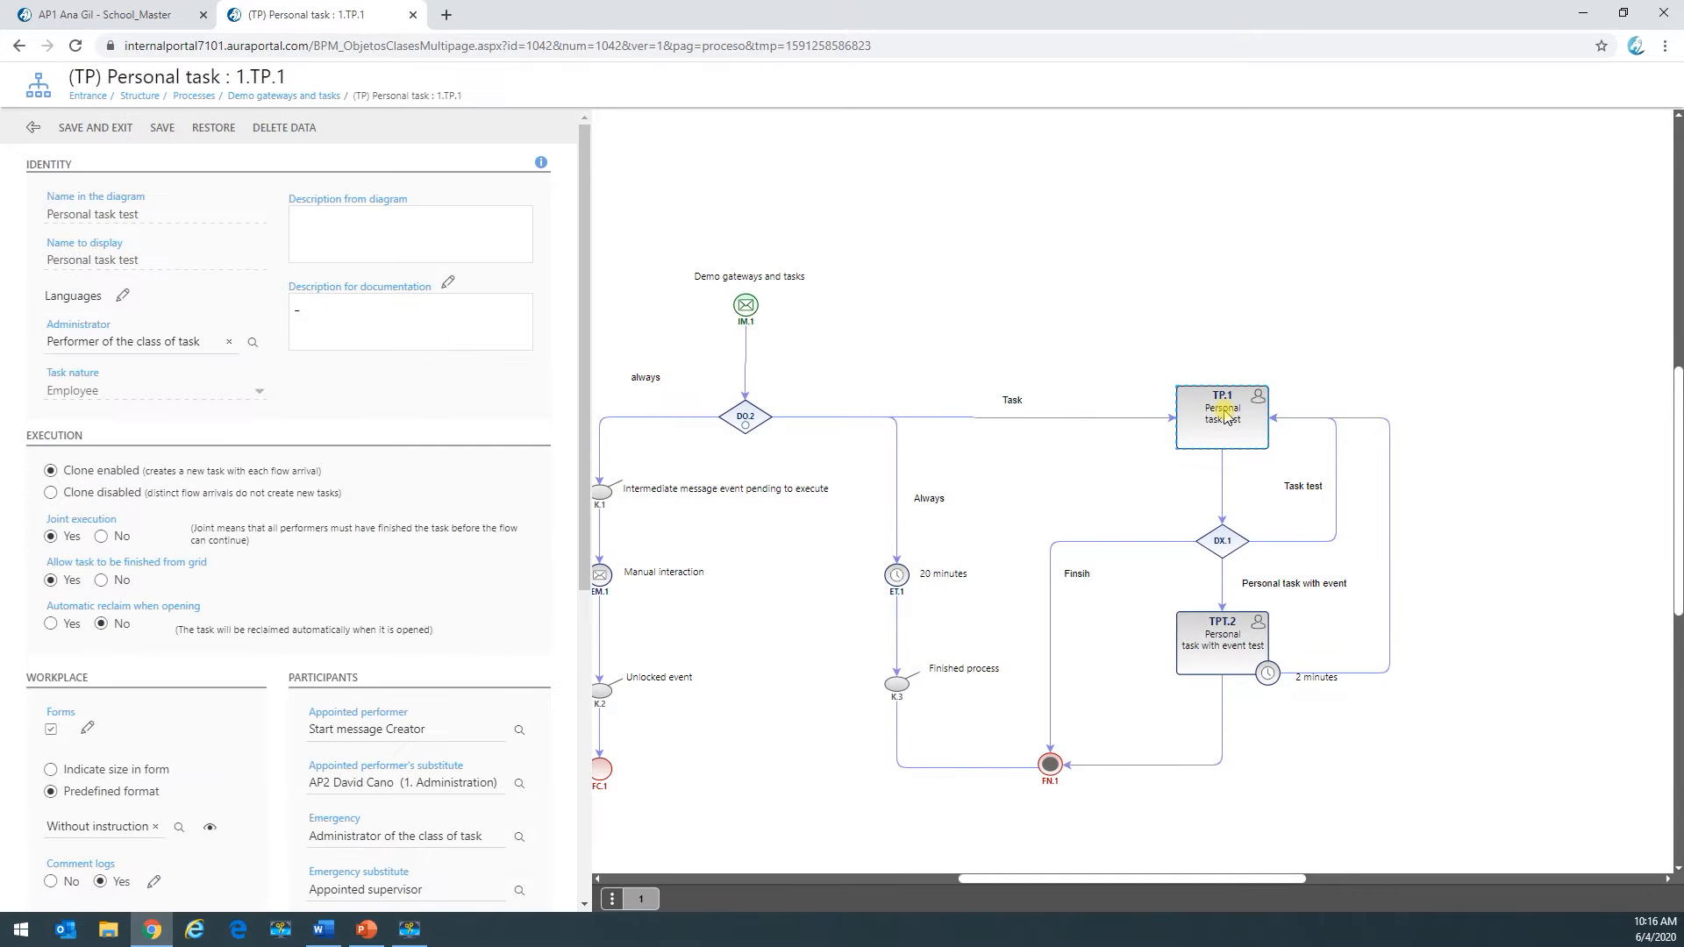
pyautogui.click(88, 728)
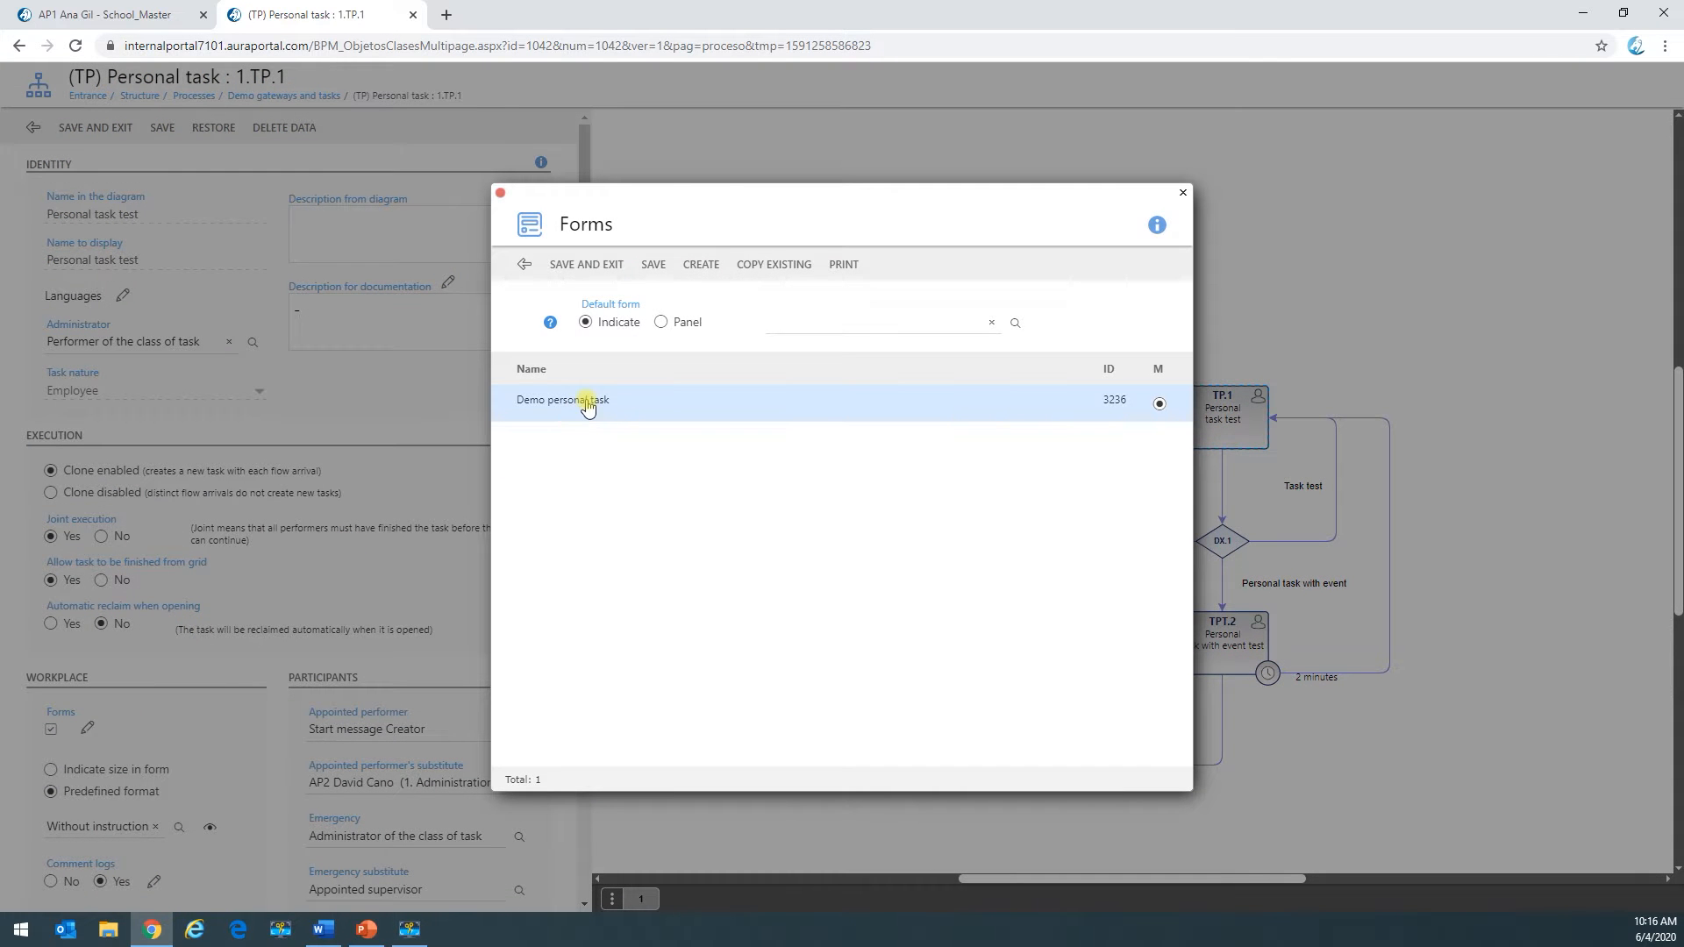
pyautogui.click(584, 402)
pyautogui.click(621, 593)
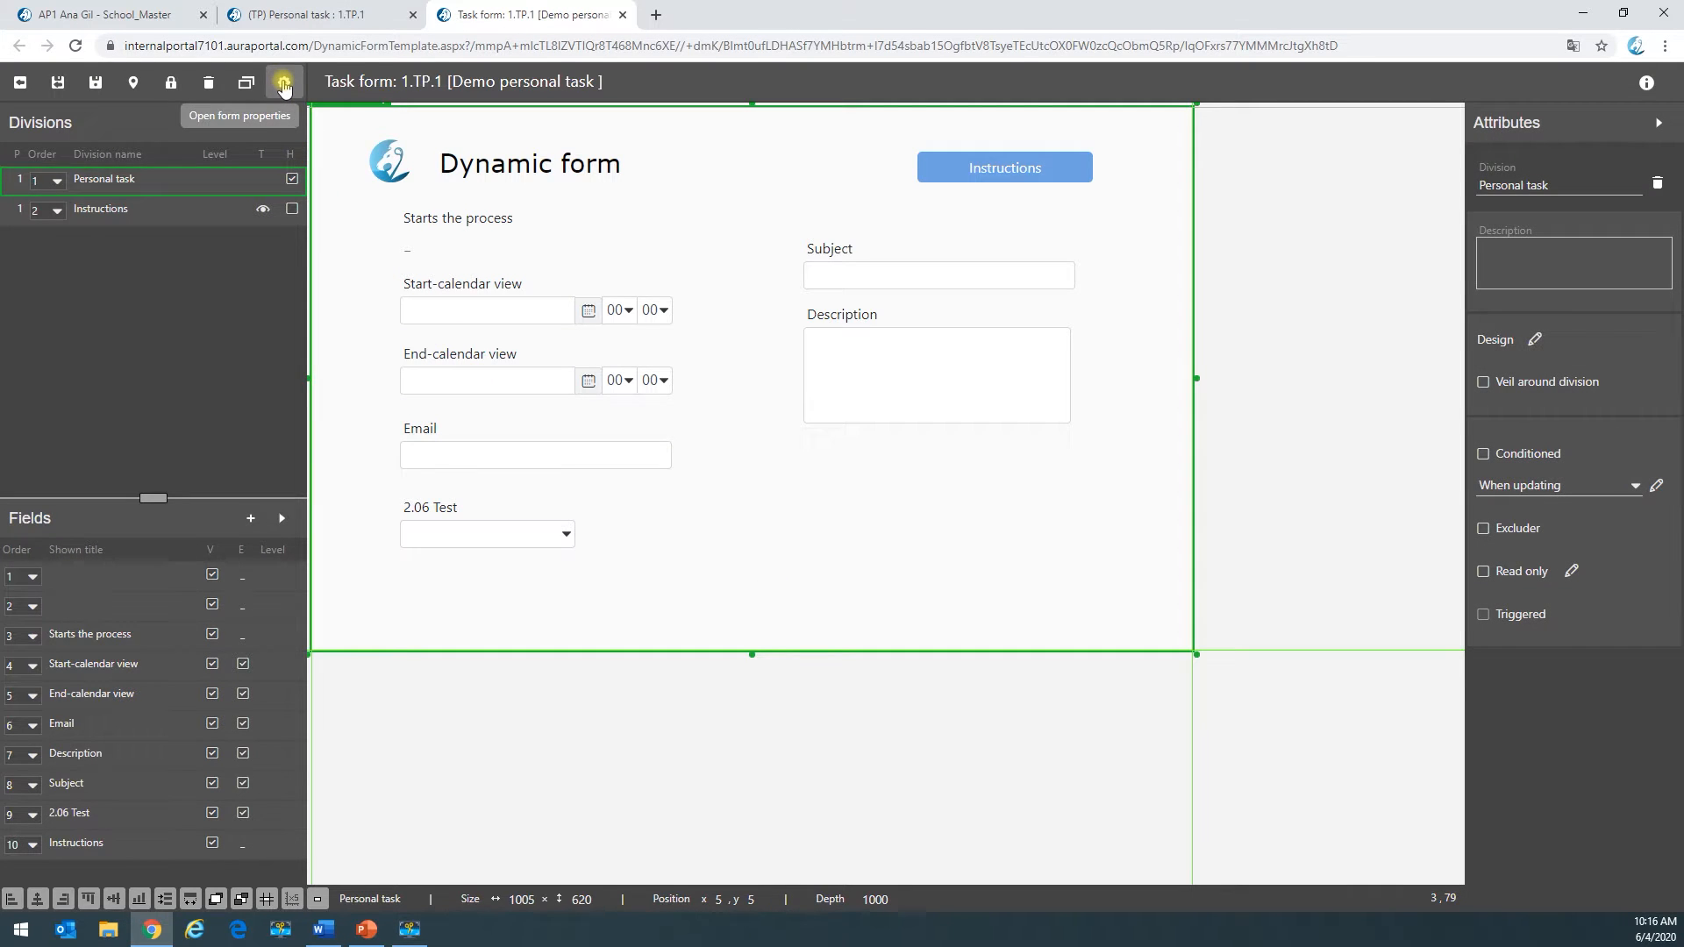
# Step: Enable the Integrated task button for the action bar in the form properties and save them
pyautogui.click(284, 85)
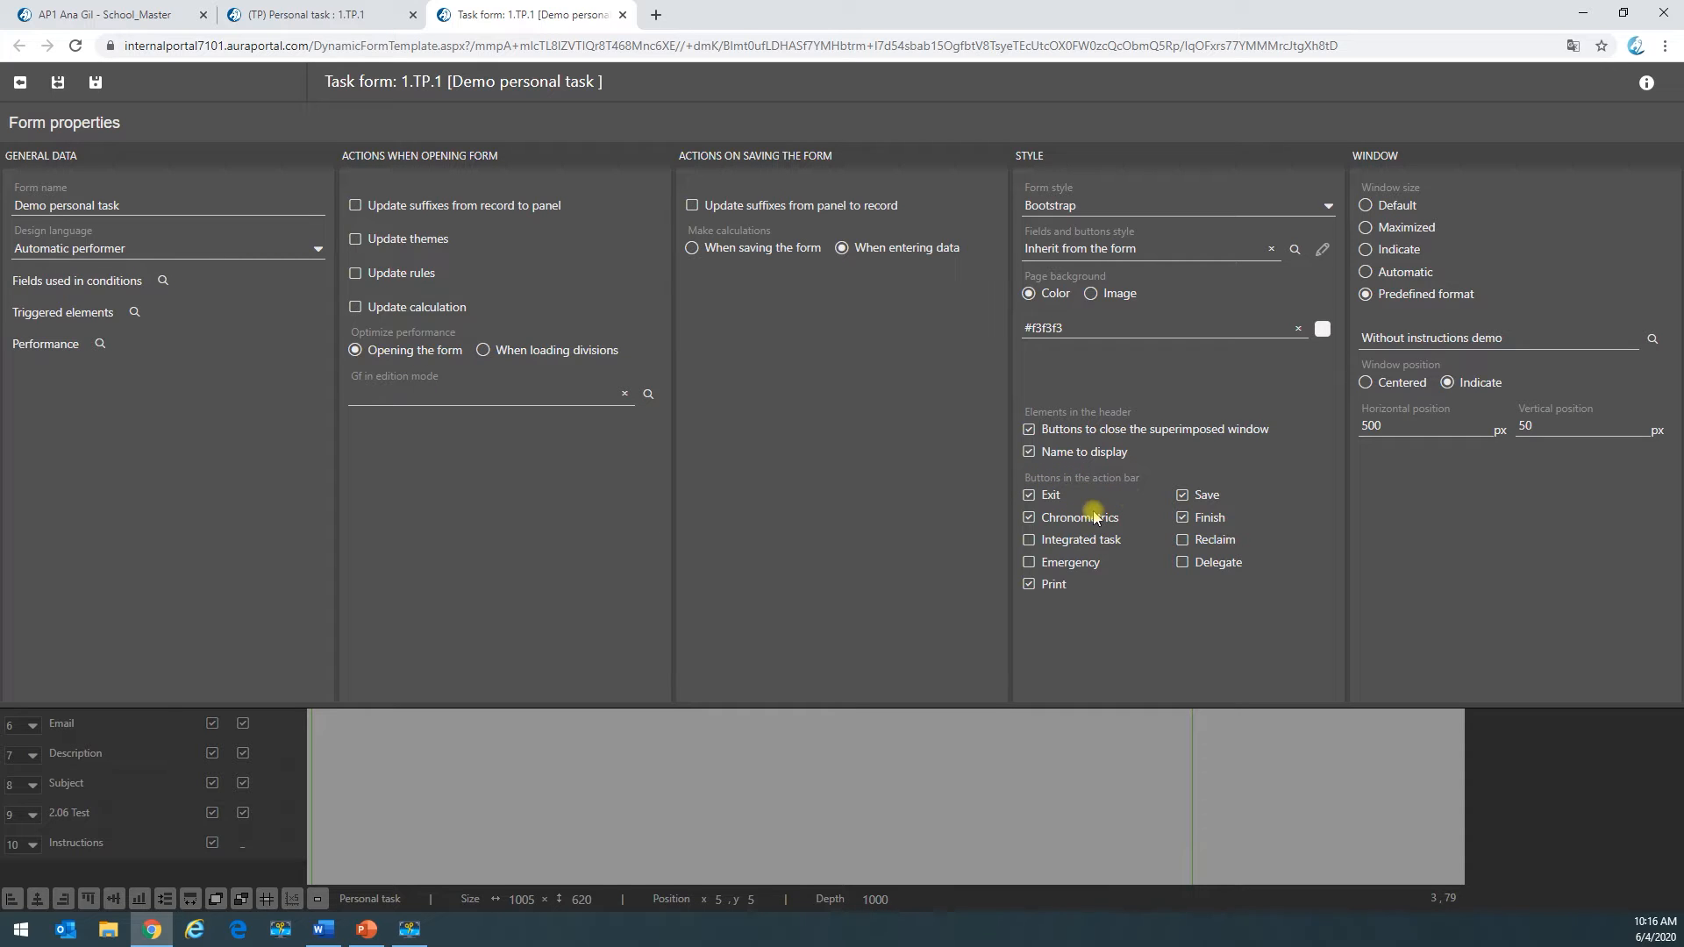
pyautogui.click(1029, 542)
pyautogui.click(91, 84)
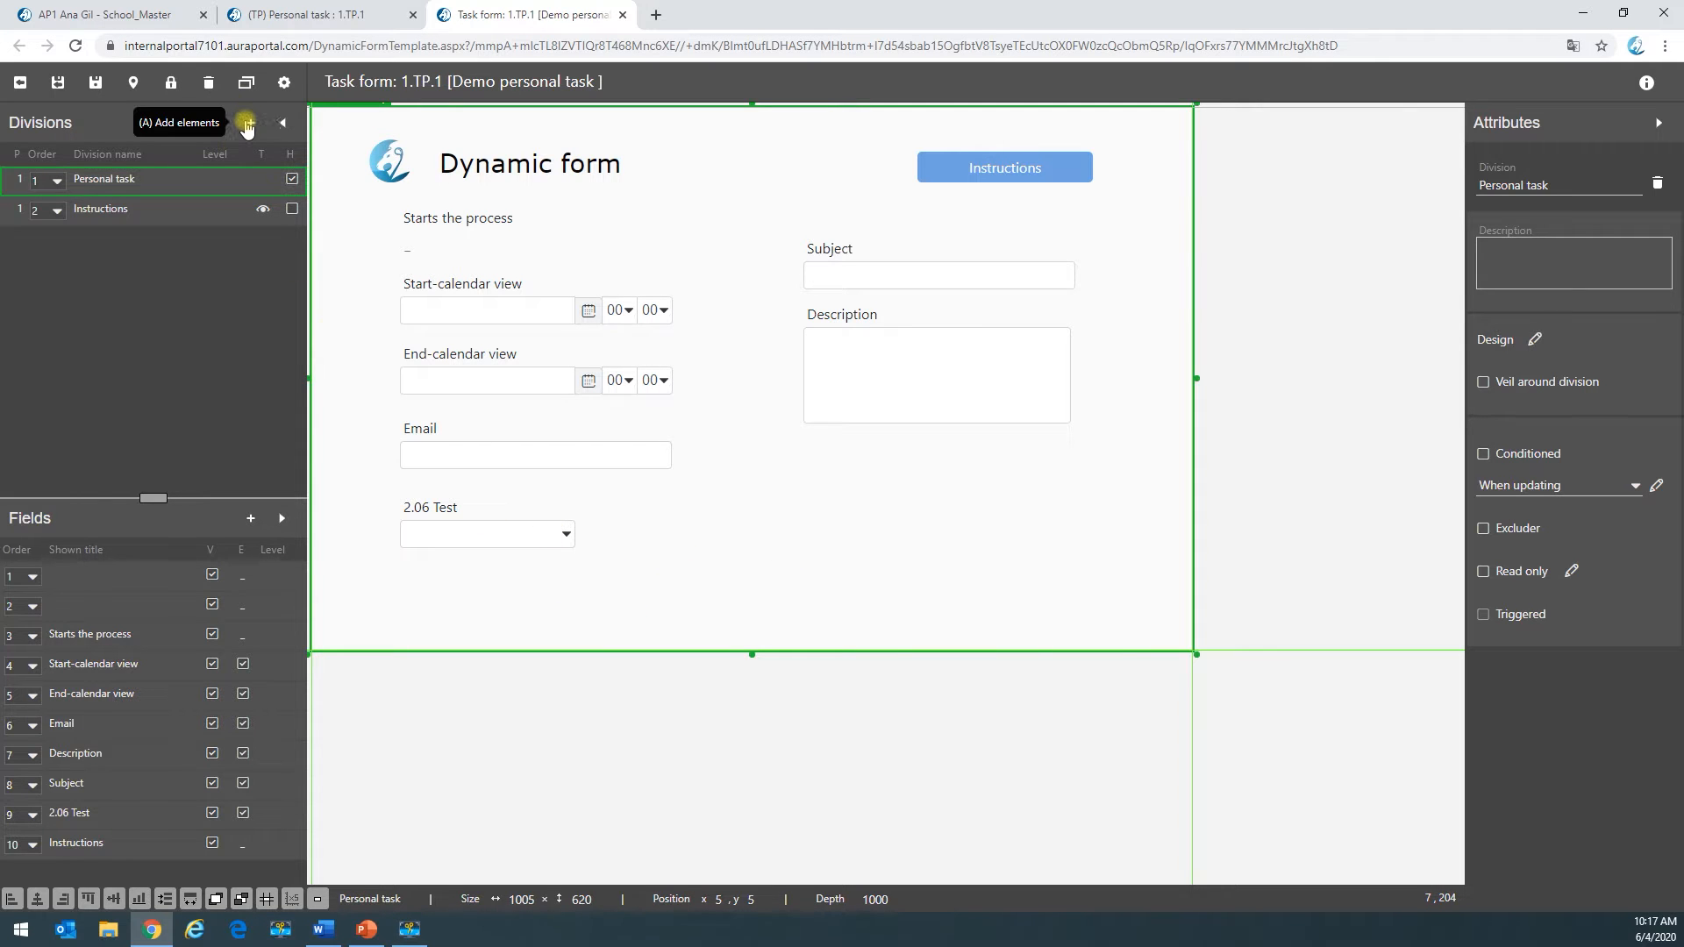
# Step: Add the Integrated task demo term to the panel from the dictionary, filtering the terms by the Integrated tasks data type
pyautogui.click(250, 129)
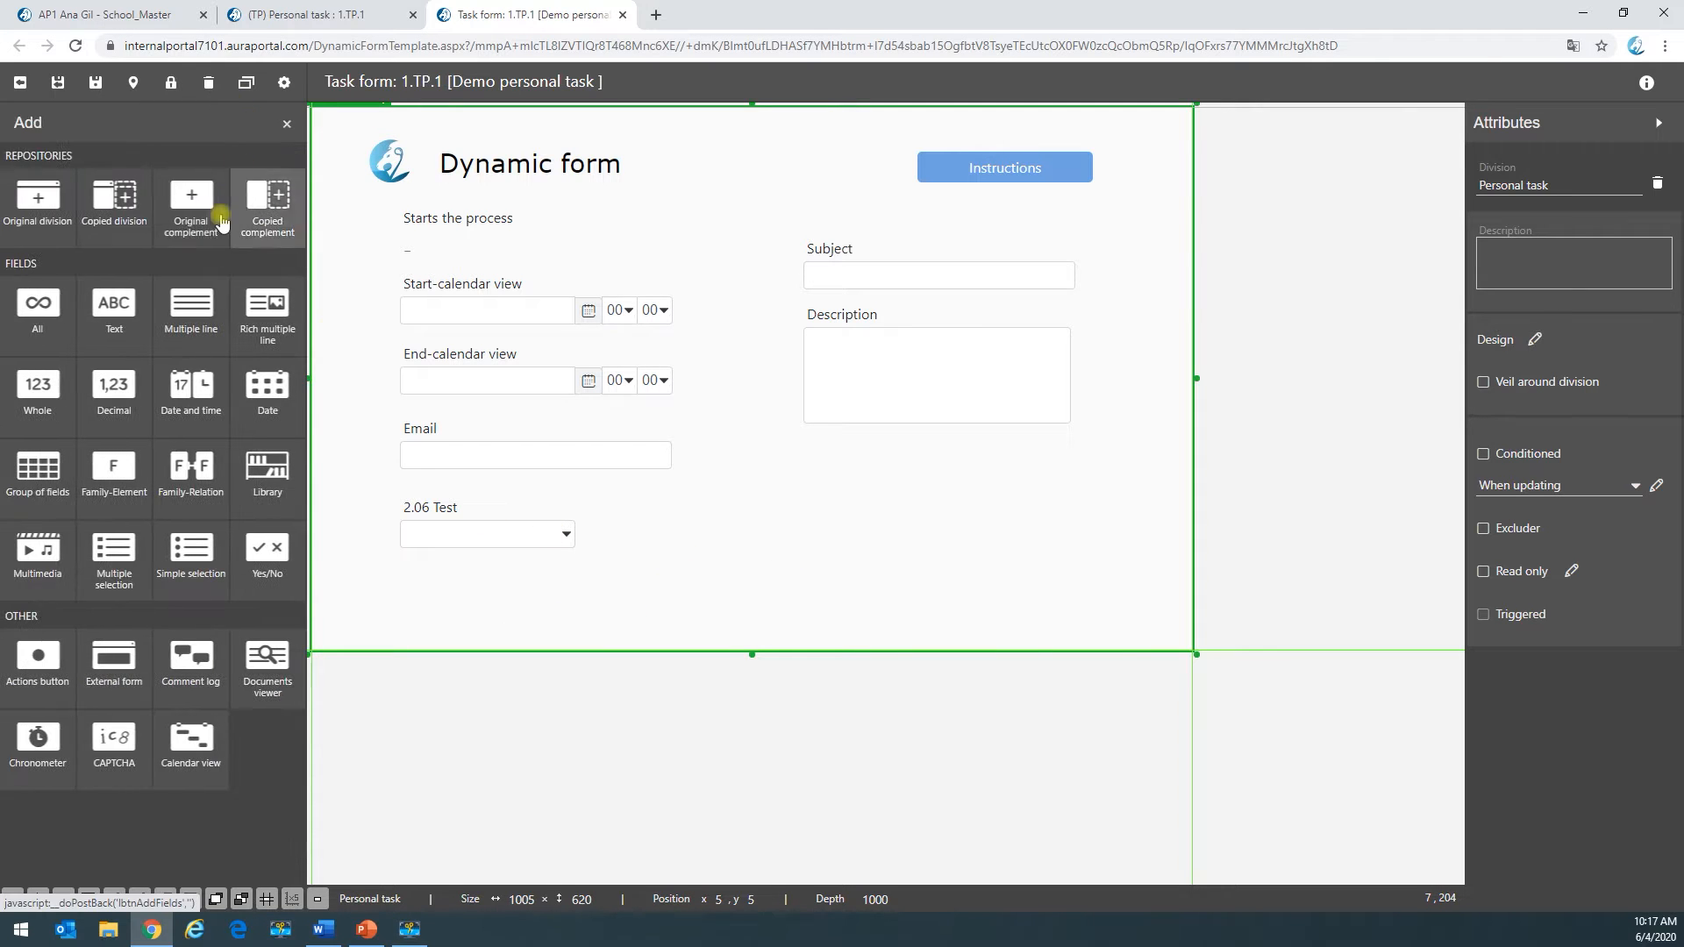
pyautogui.click(33, 309)
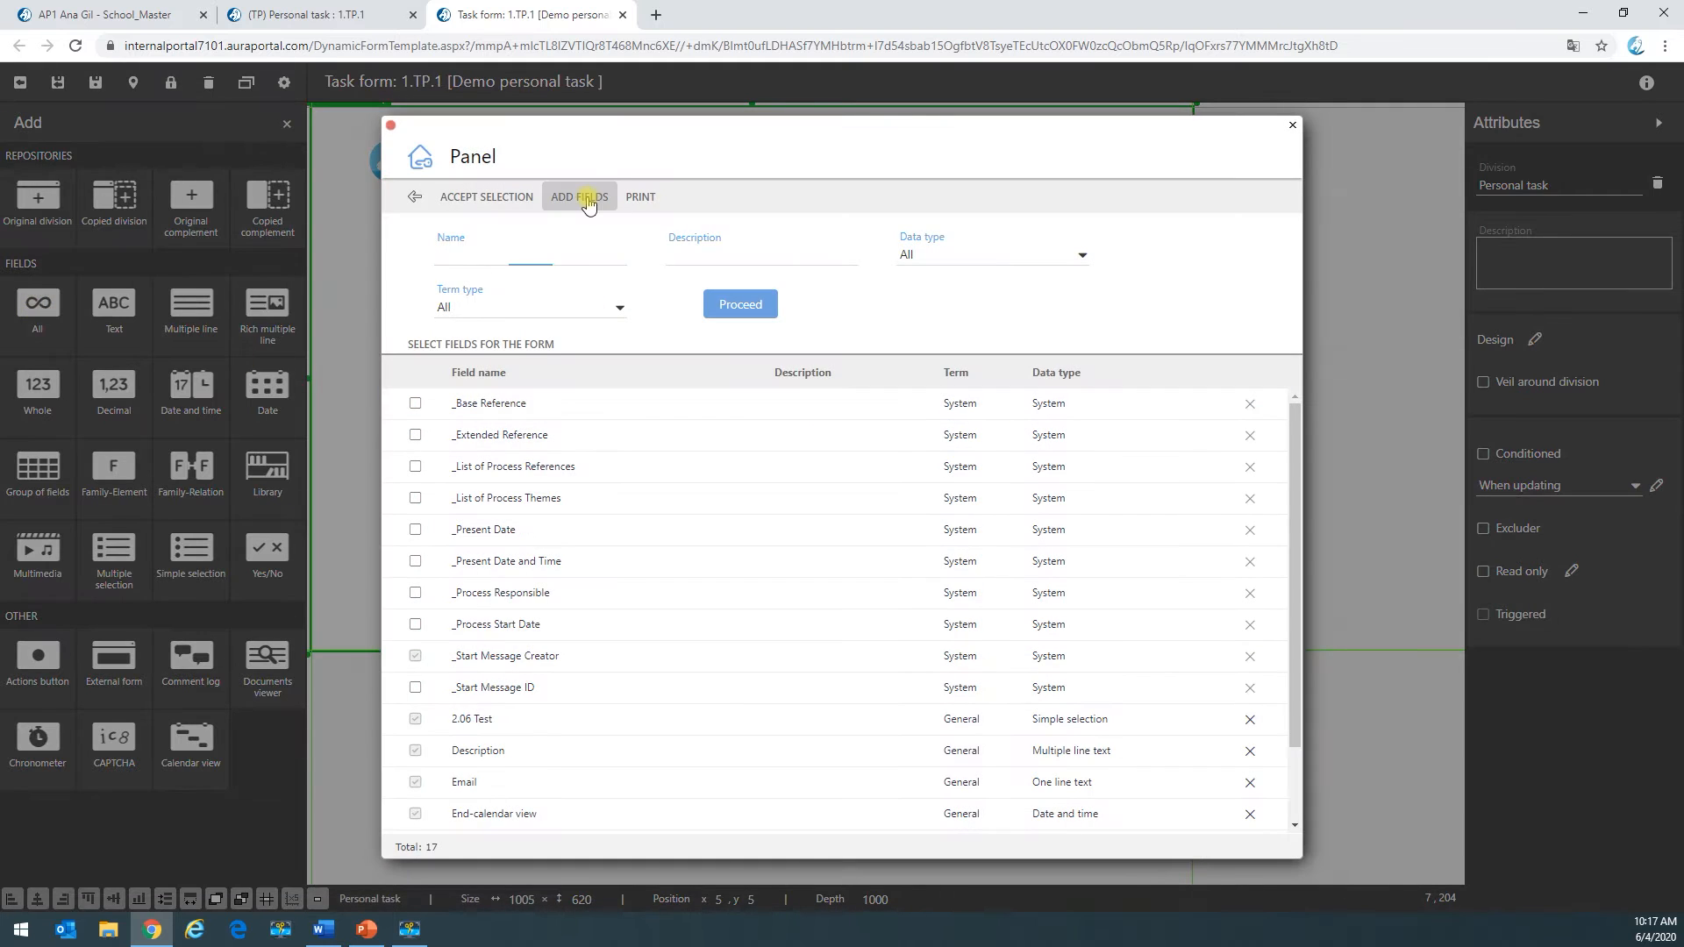
pyautogui.click(588, 197)
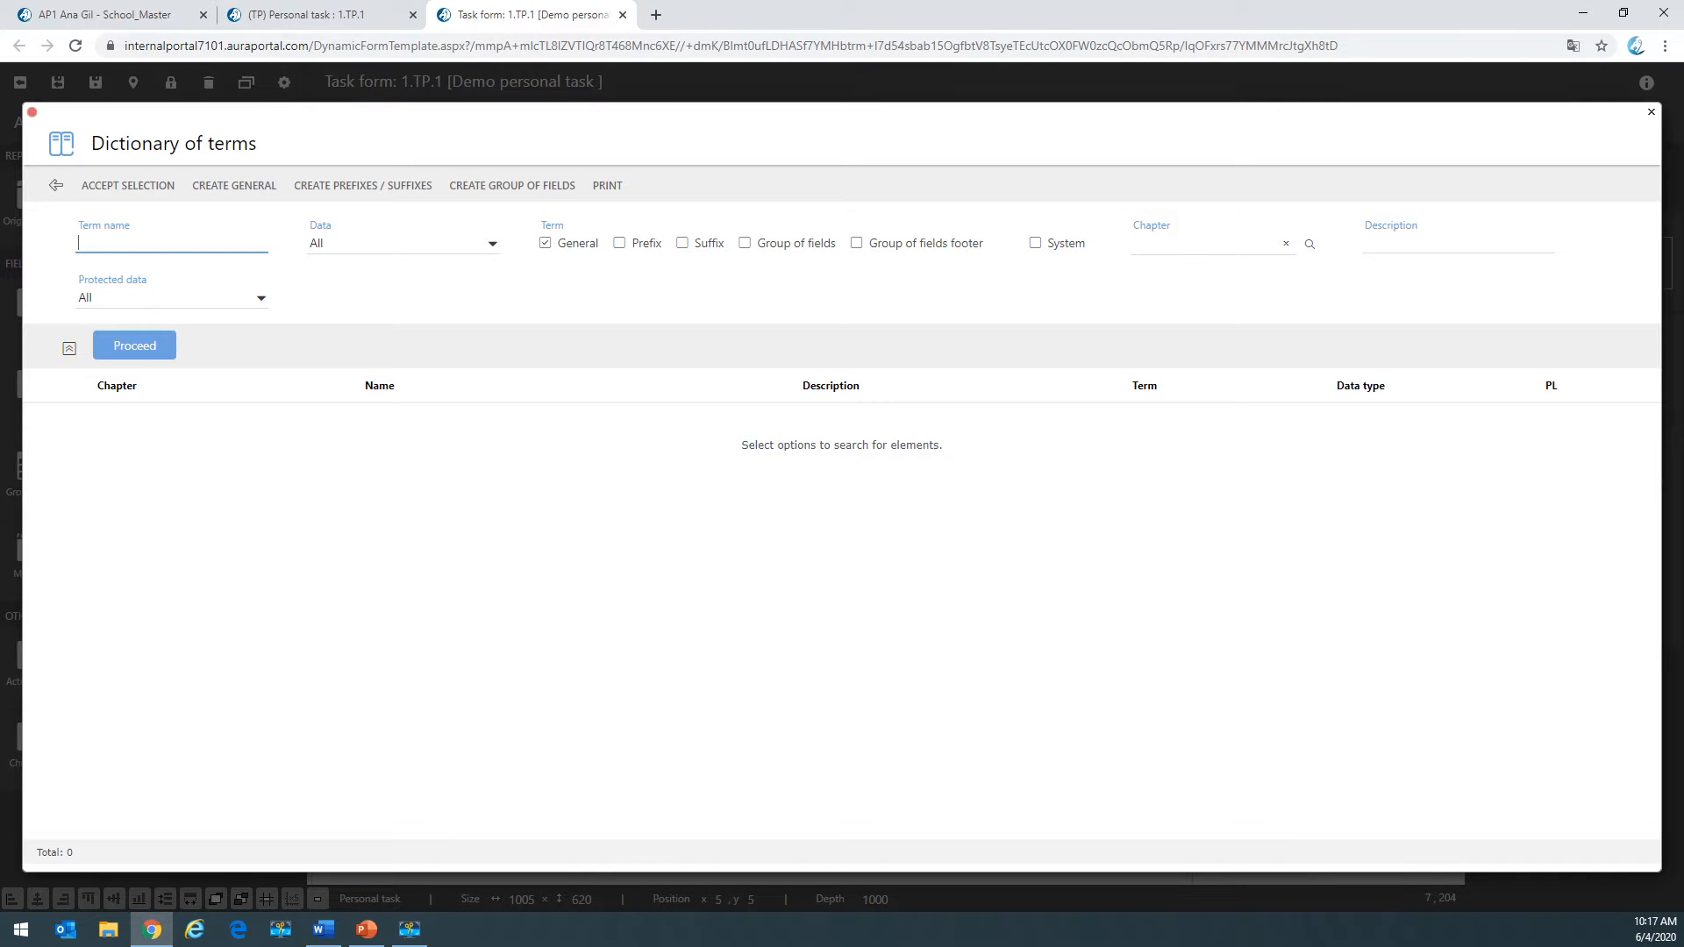
pyautogui.hotkey('alt', 'Tab')
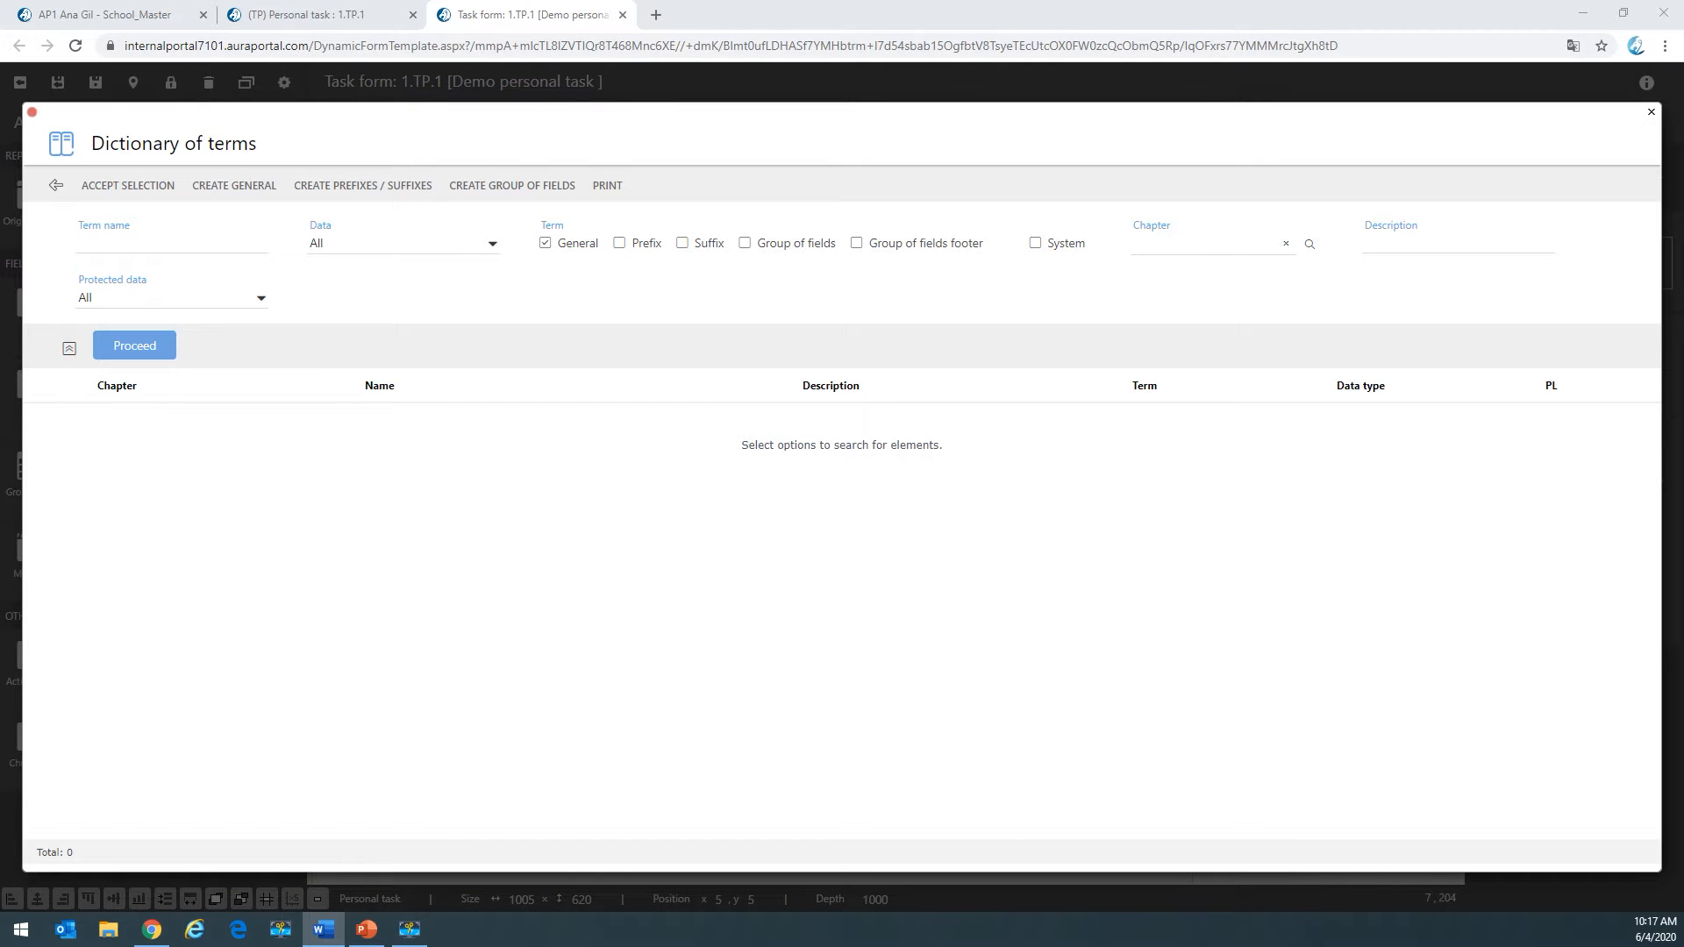
pyautogui.click(491, 244)
pyautogui.click(385, 420)
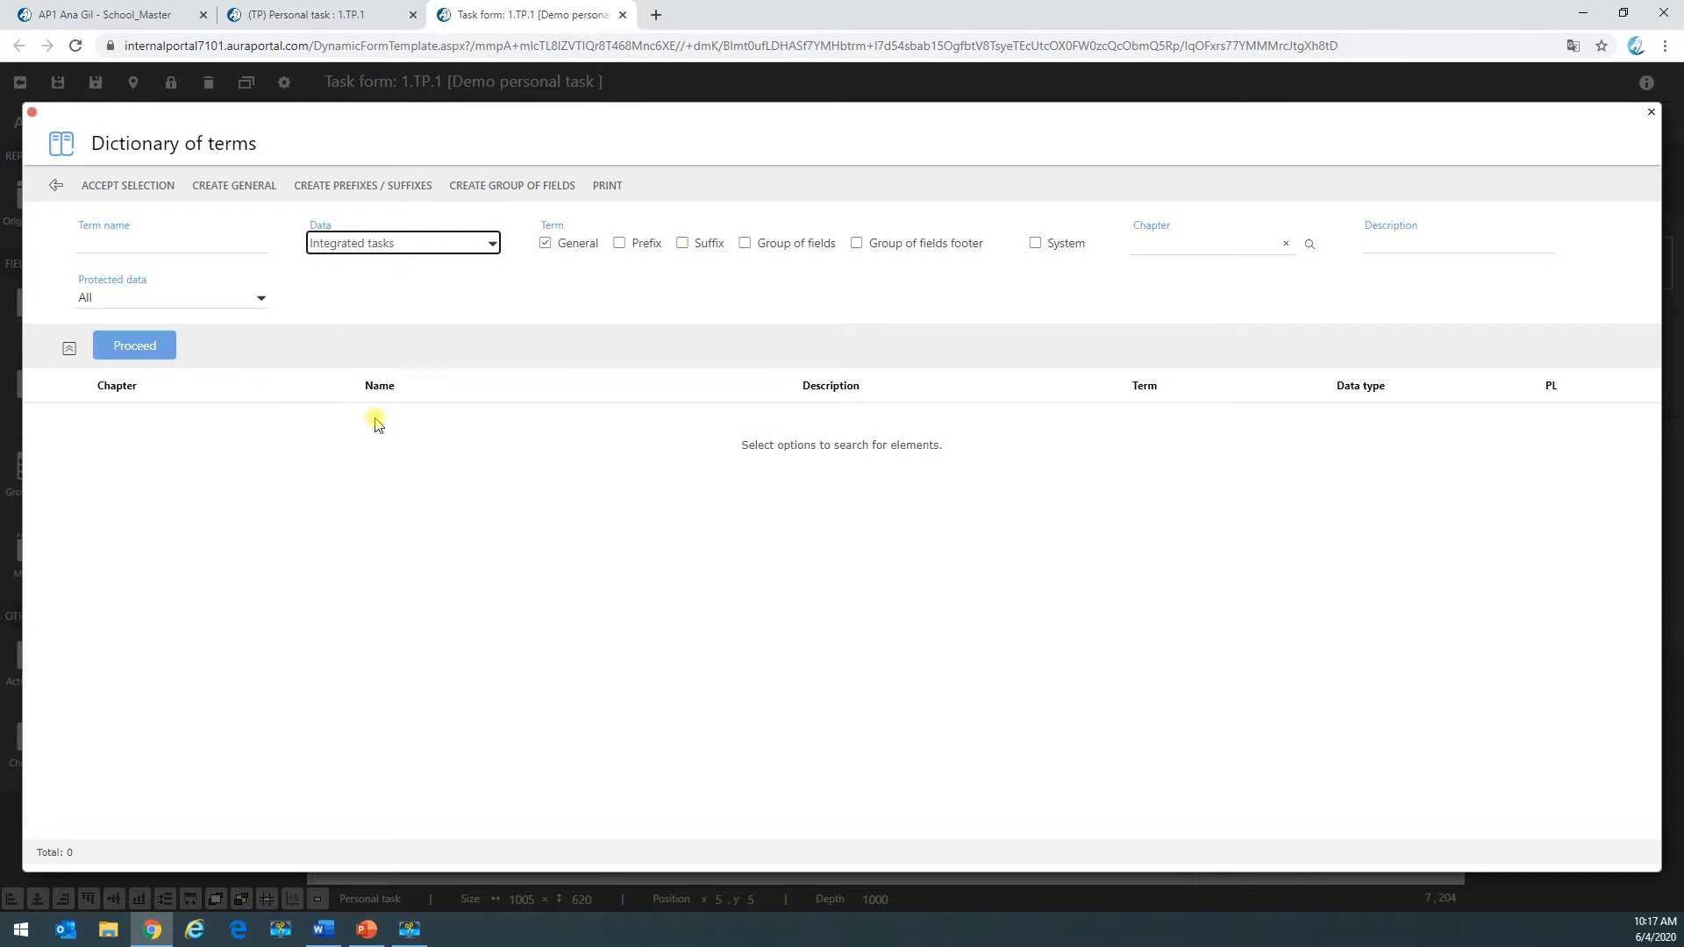
pyautogui.click(140, 347)
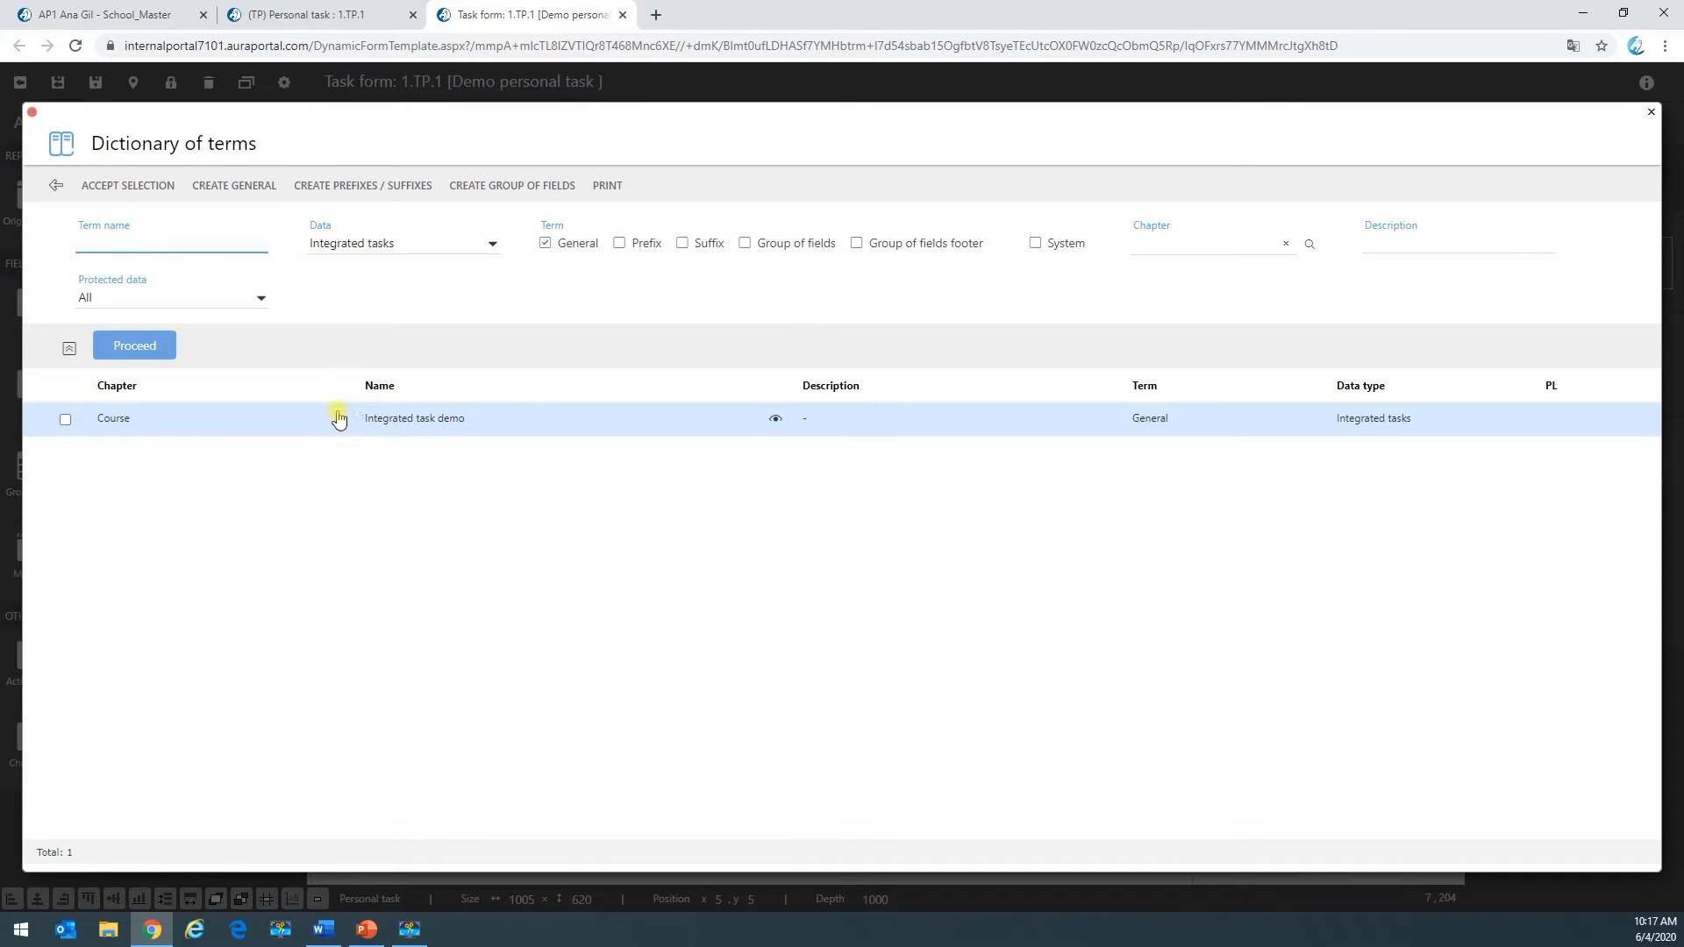
pyautogui.click(65, 420)
pyautogui.click(130, 185)
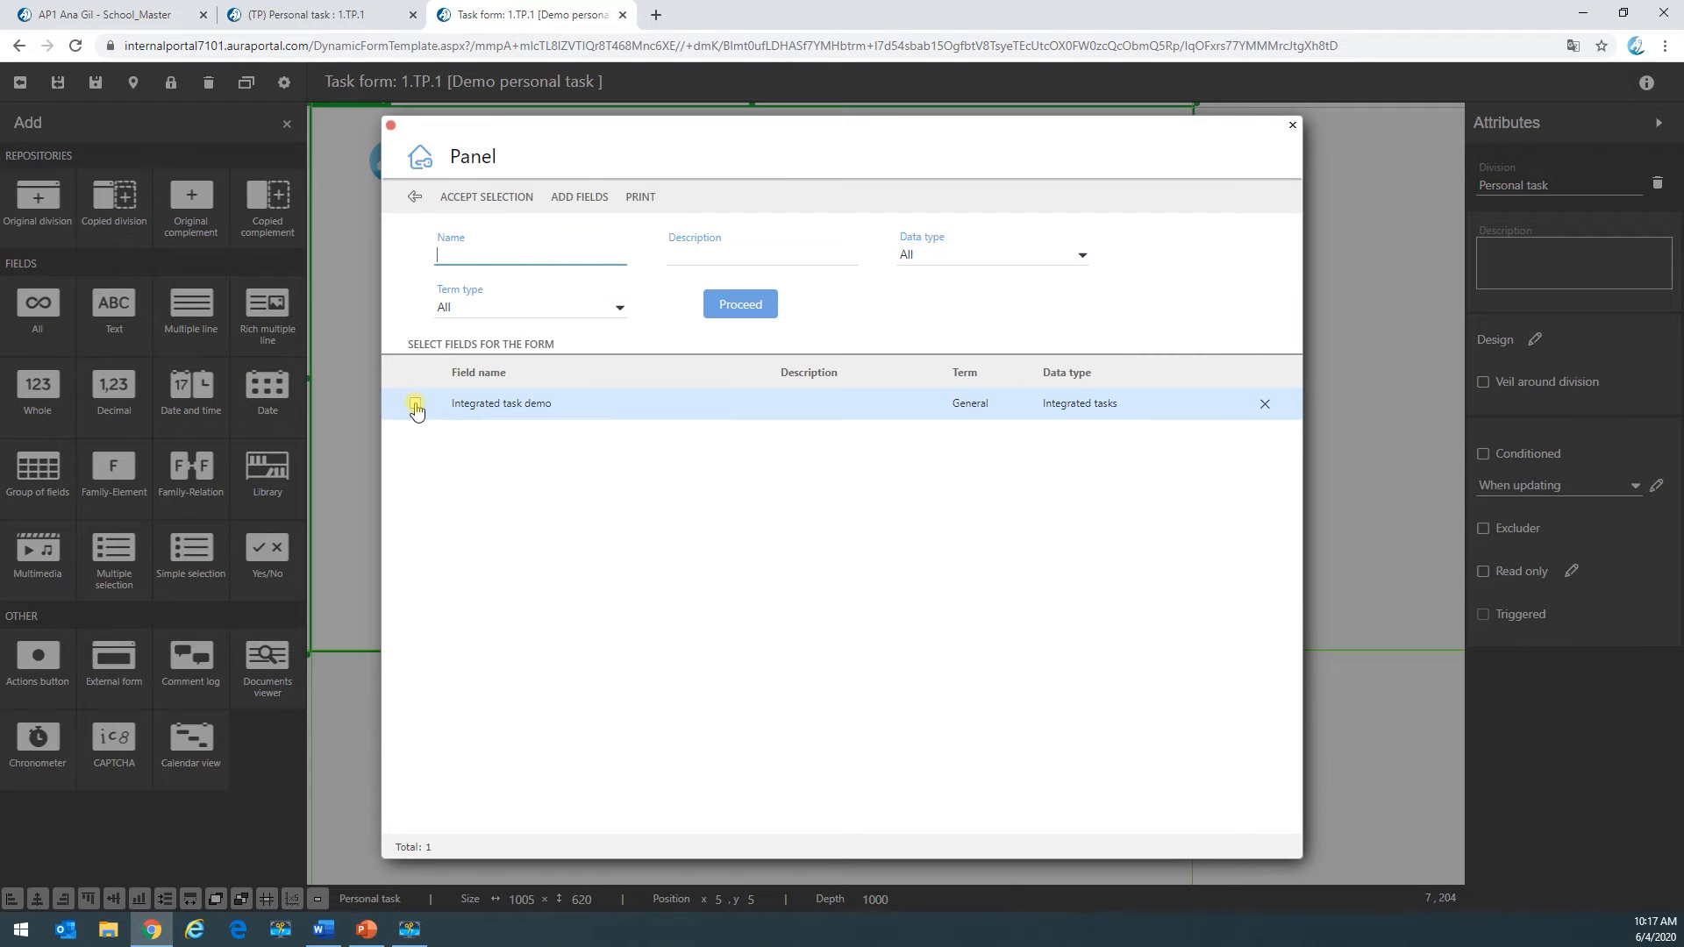
# Step: Insert the Integrated task demo field in the form, place it below 2.06 Test and widen its title to fit one line
pyautogui.click(415, 404)
pyautogui.click(486, 197)
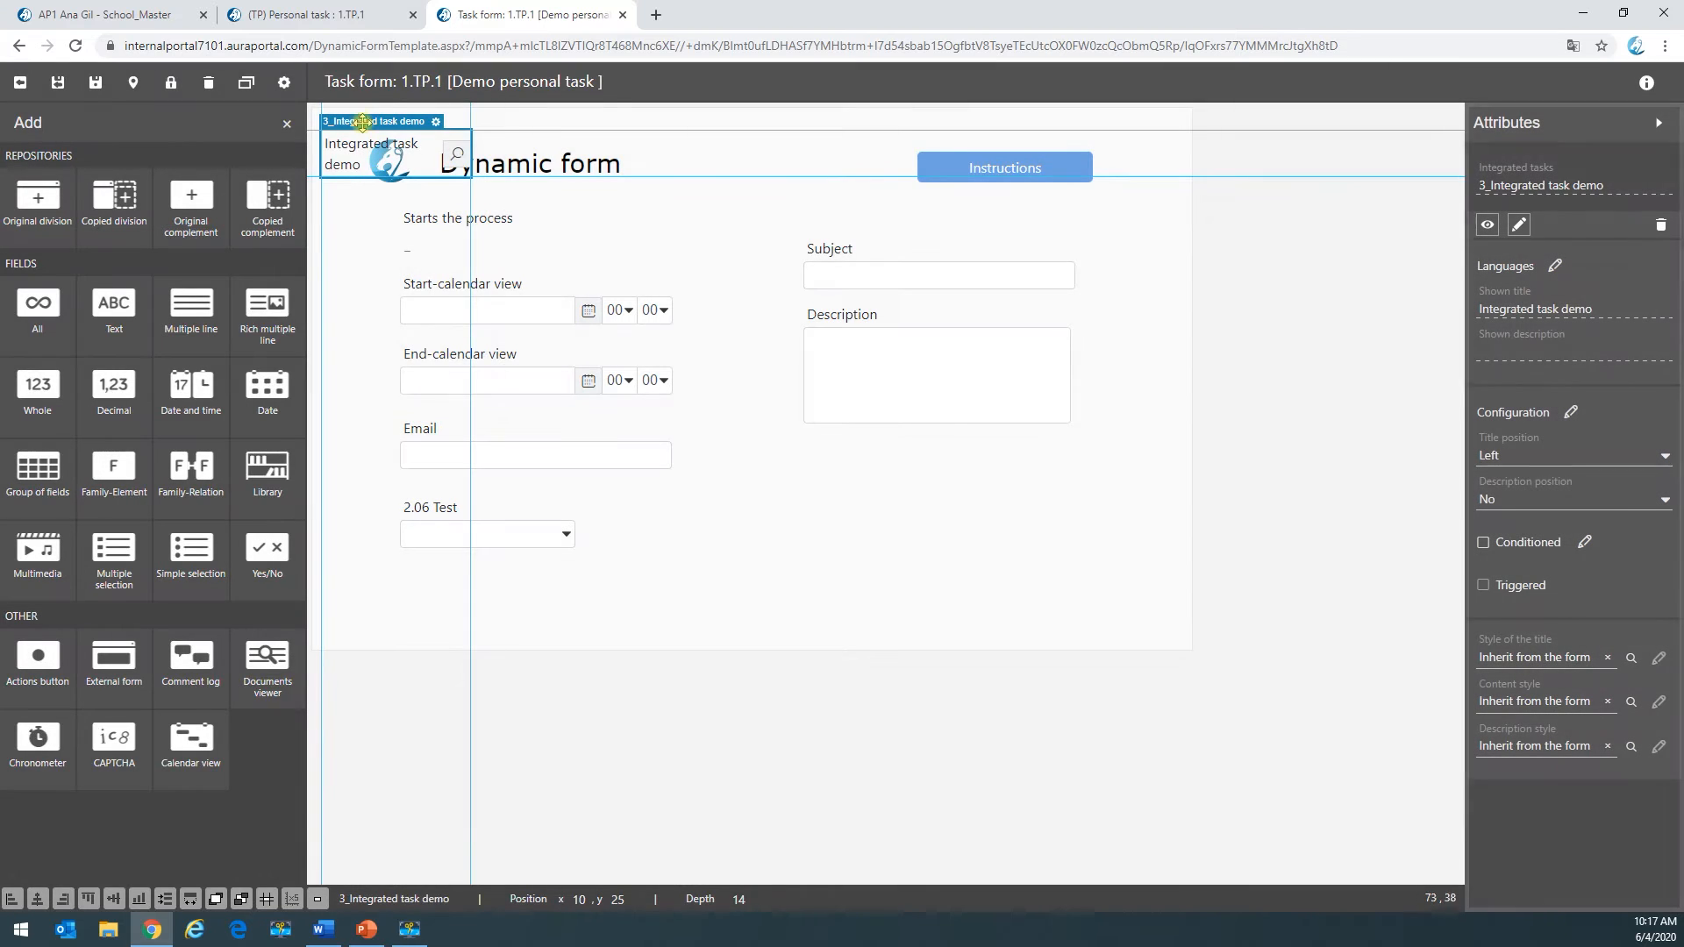
pyautogui.moveTo(363, 121); pyautogui.dragTo(442, 579)
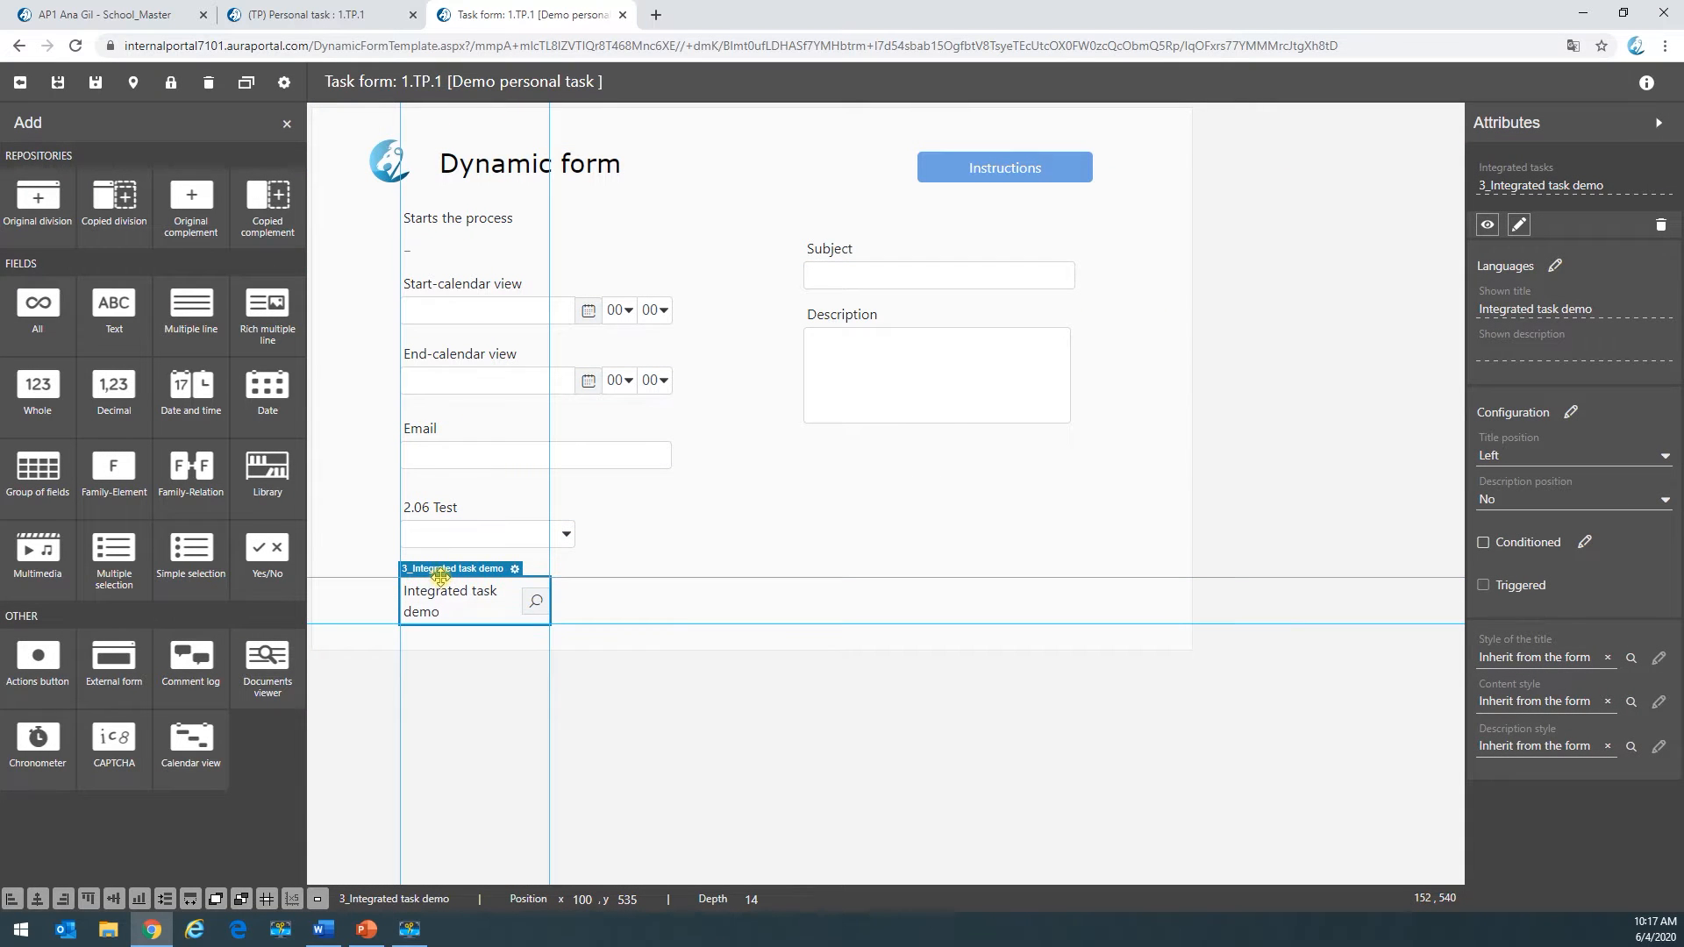
pyautogui.click(465, 614)
pyautogui.moveTo(526, 600); pyautogui.dragTo(582, 590)
pyautogui.click(725, 531)
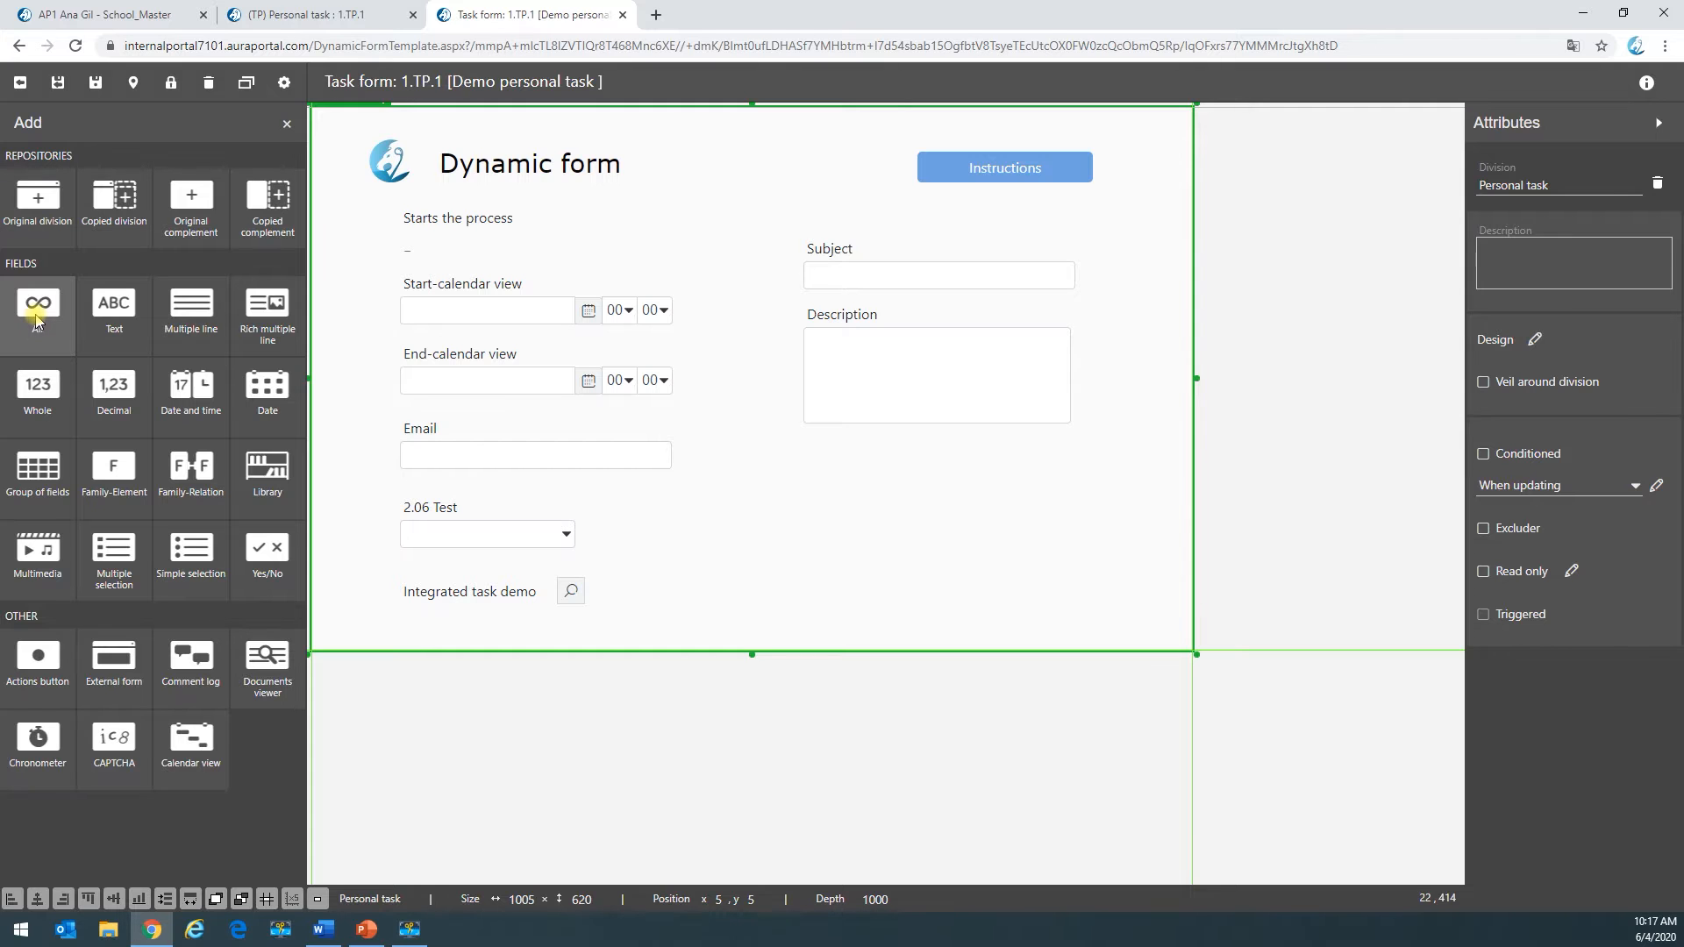
# Step: Add the Group of fields demo 1 term to the panel from the dictionary, filtering for groups of fields only
pyautogui.click(37, 318)
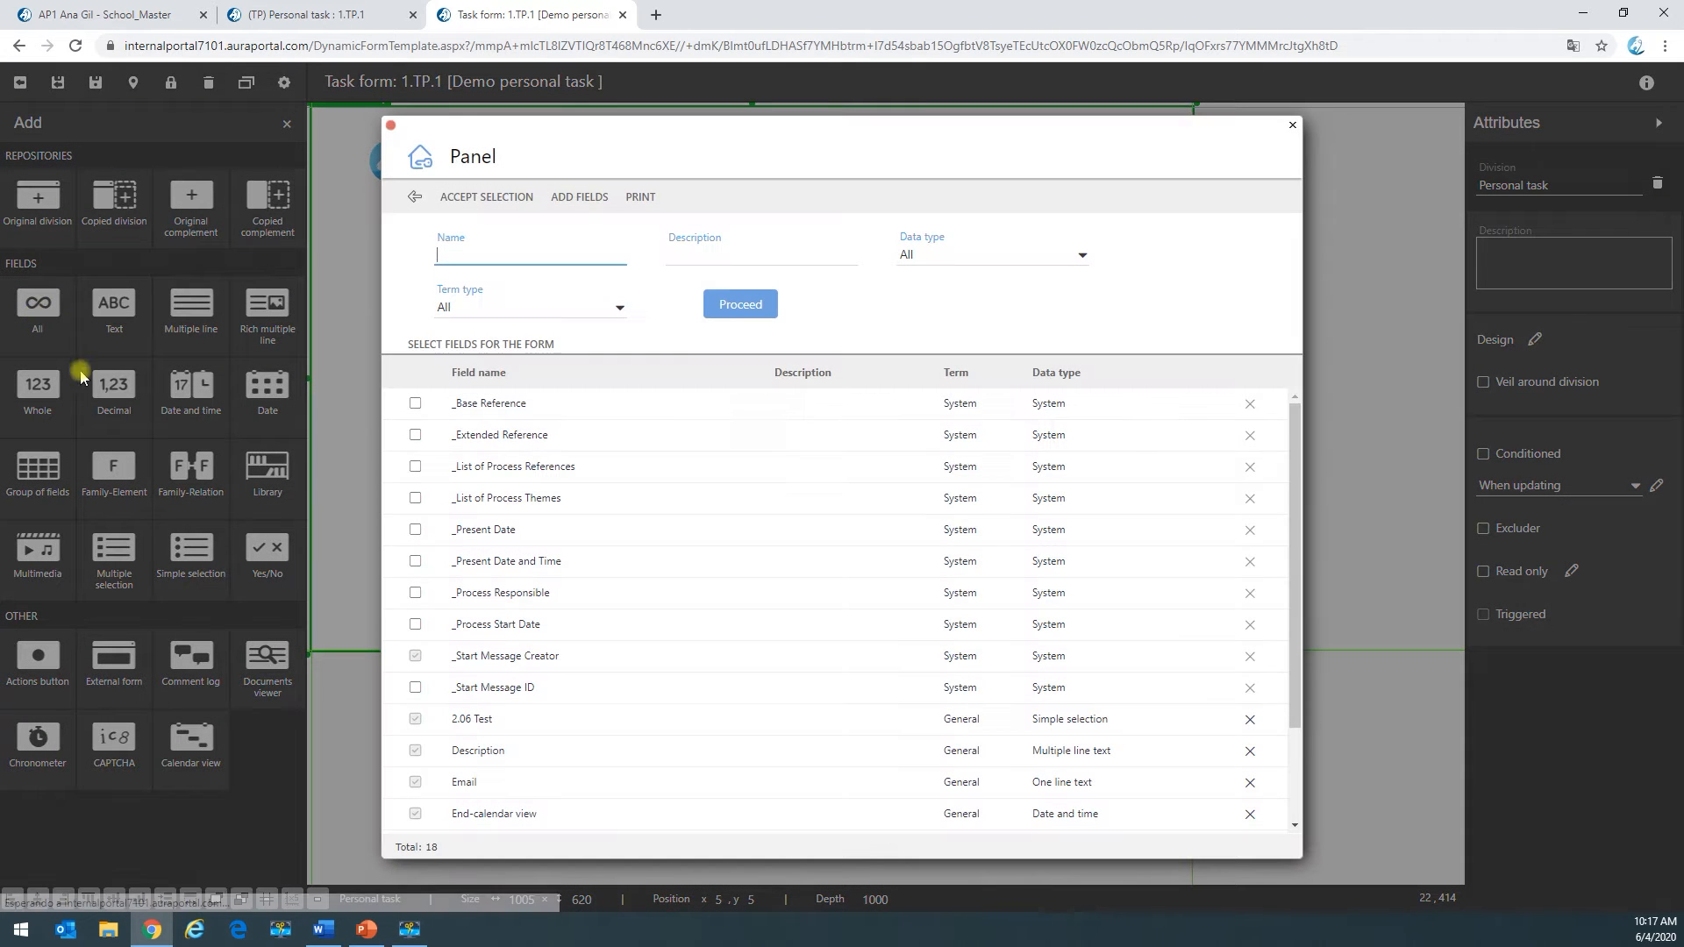
pyautogui.click(579, 198)
pyautogui.click(545, 244)
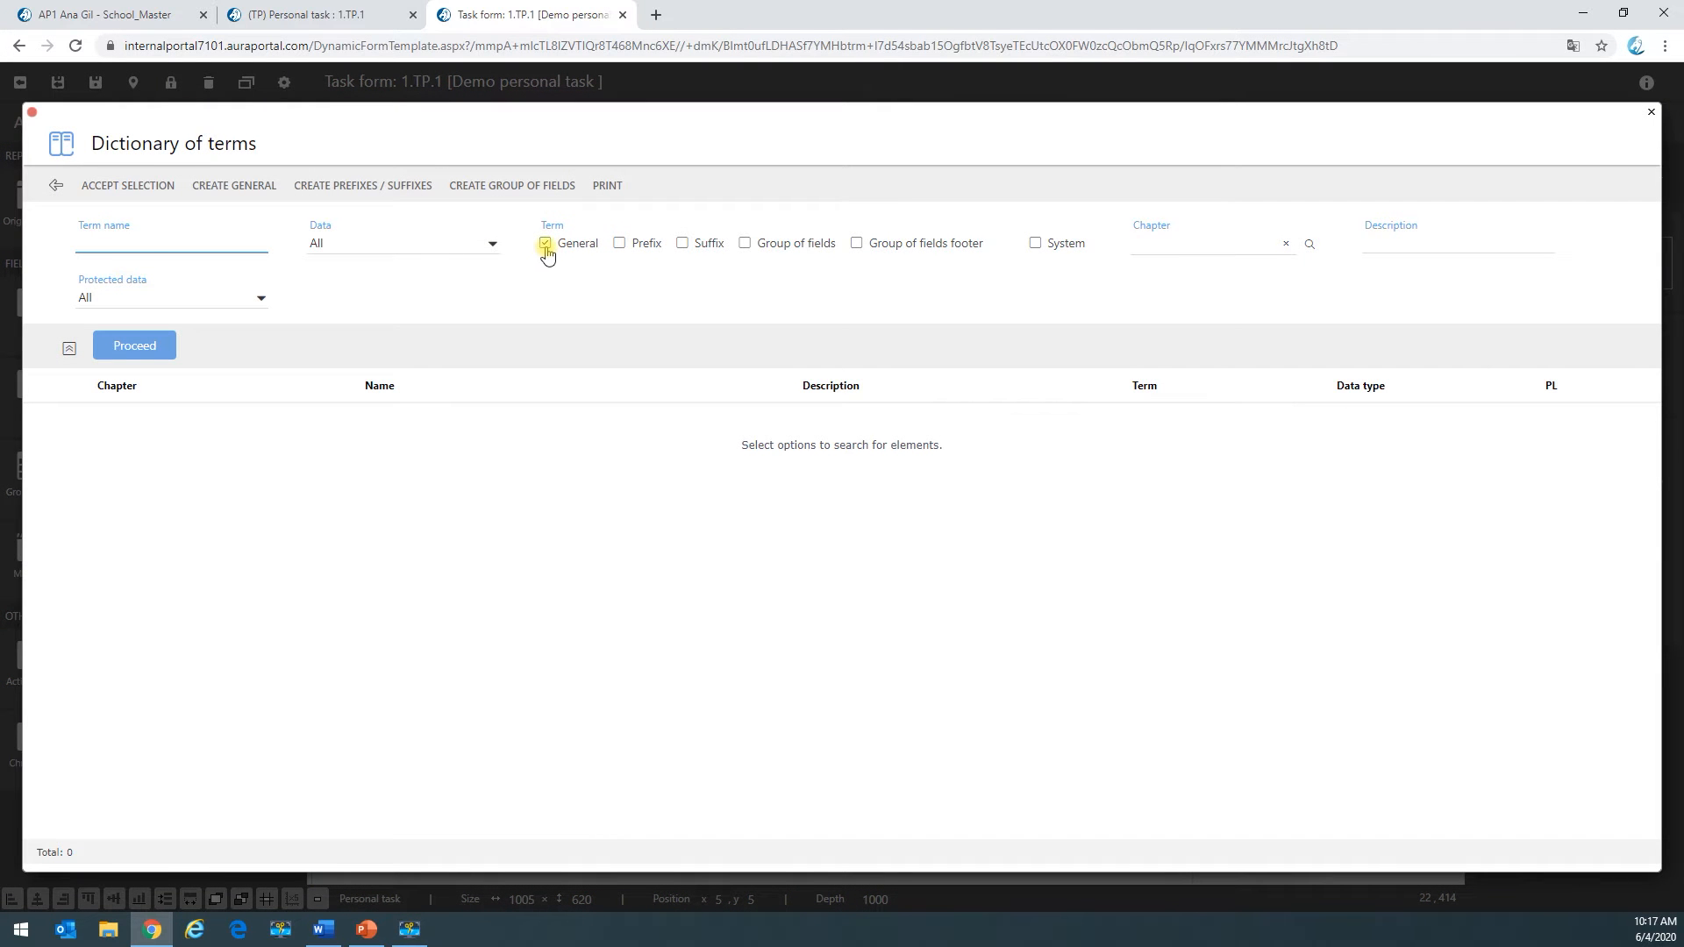
pyautogui.click(745, 243)
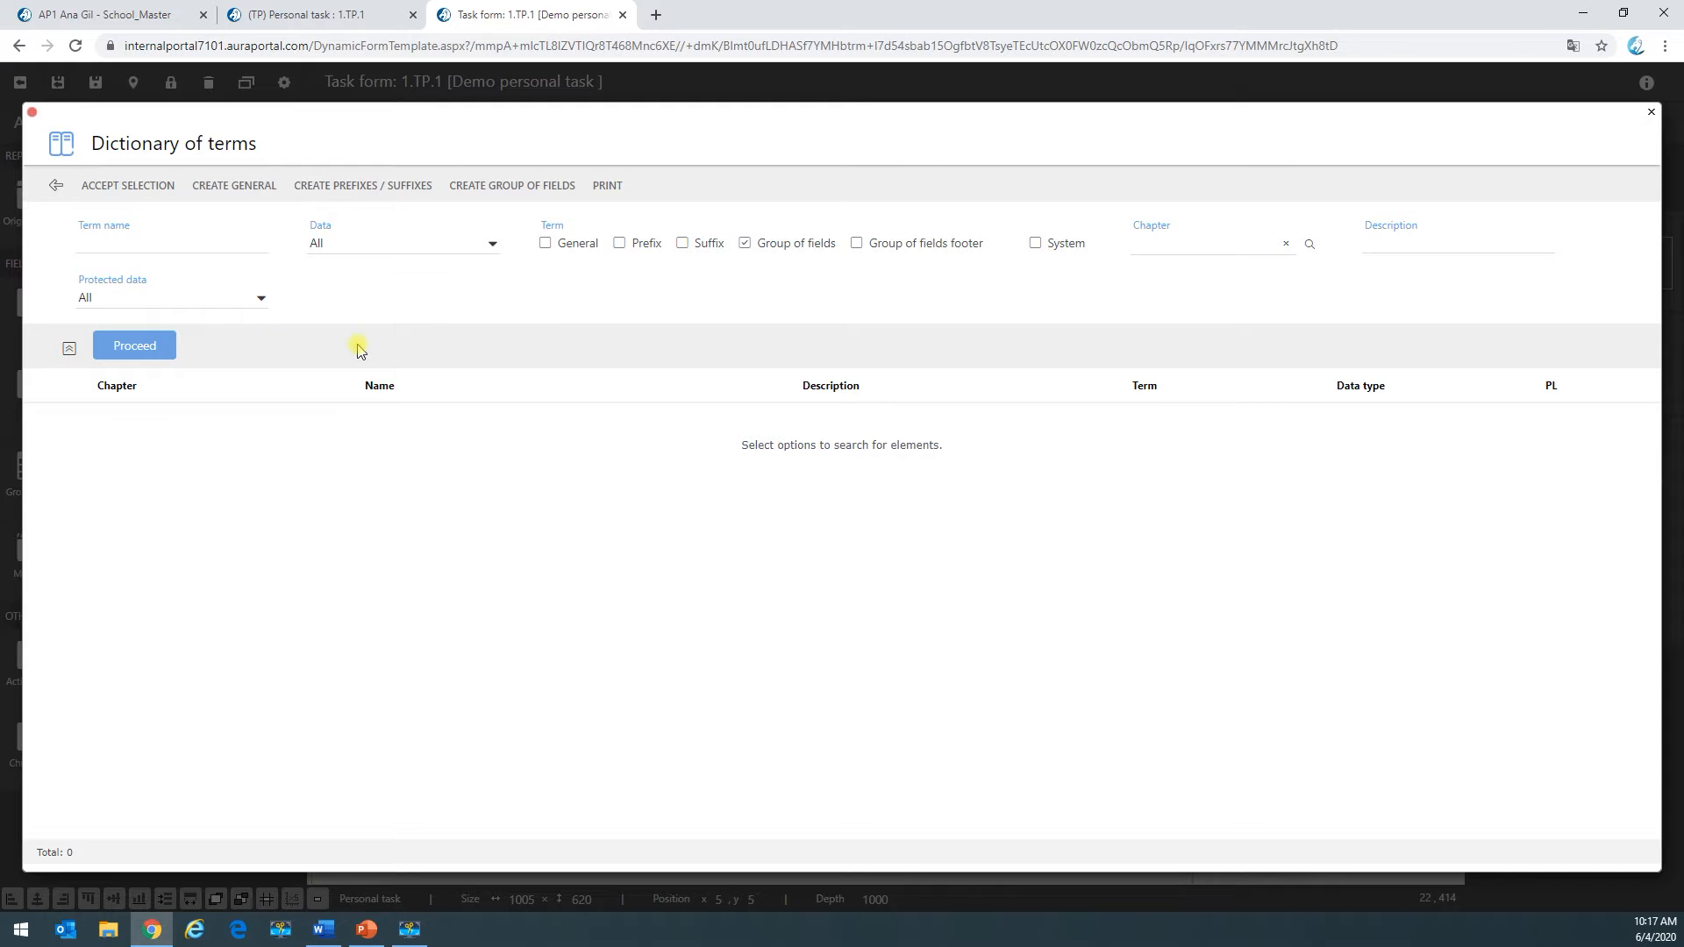
pyautogui.click(132, 353)
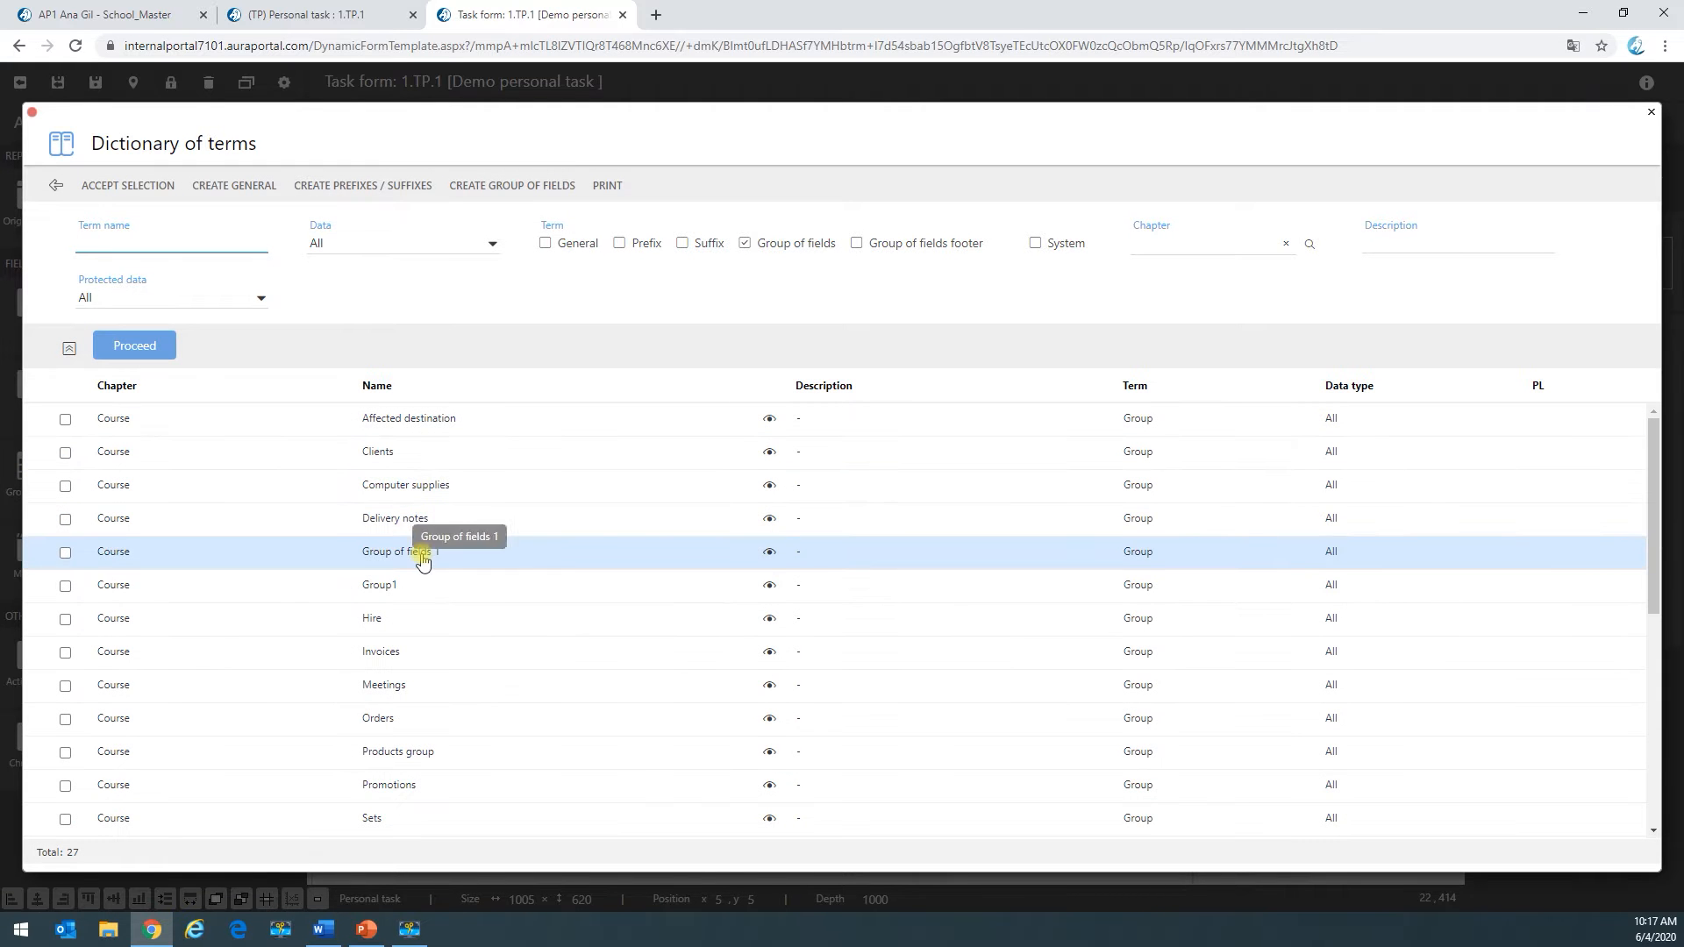
pyautogui.scroll(-5, 422, 561)
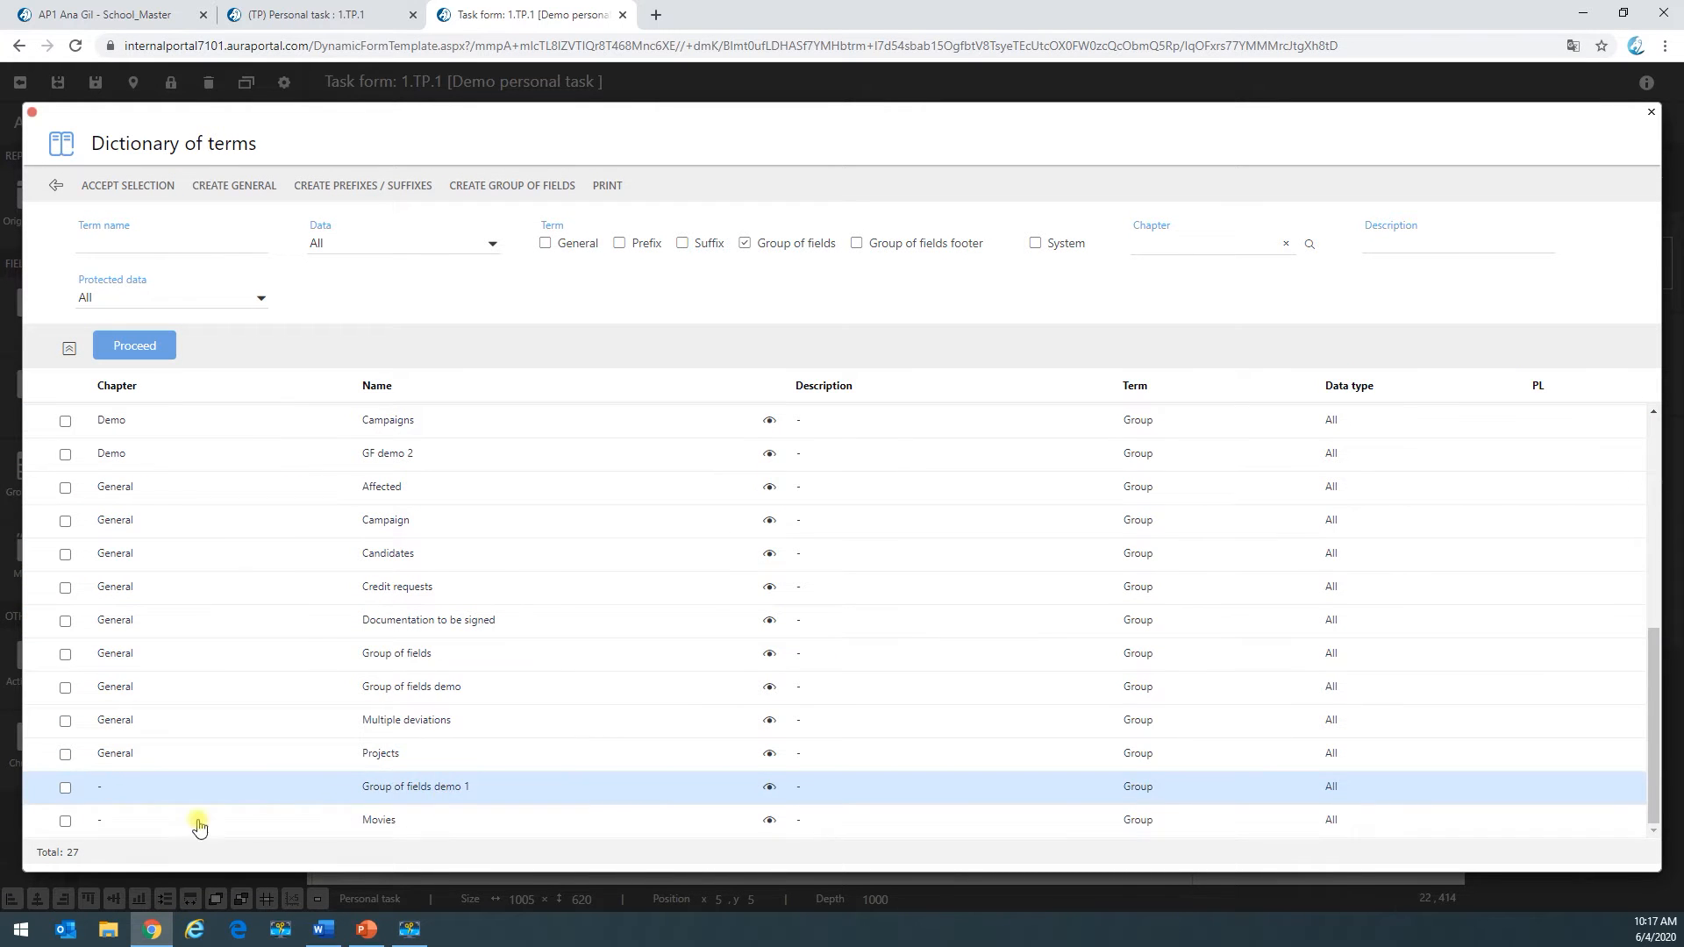
pyautogui.click(65, 787)
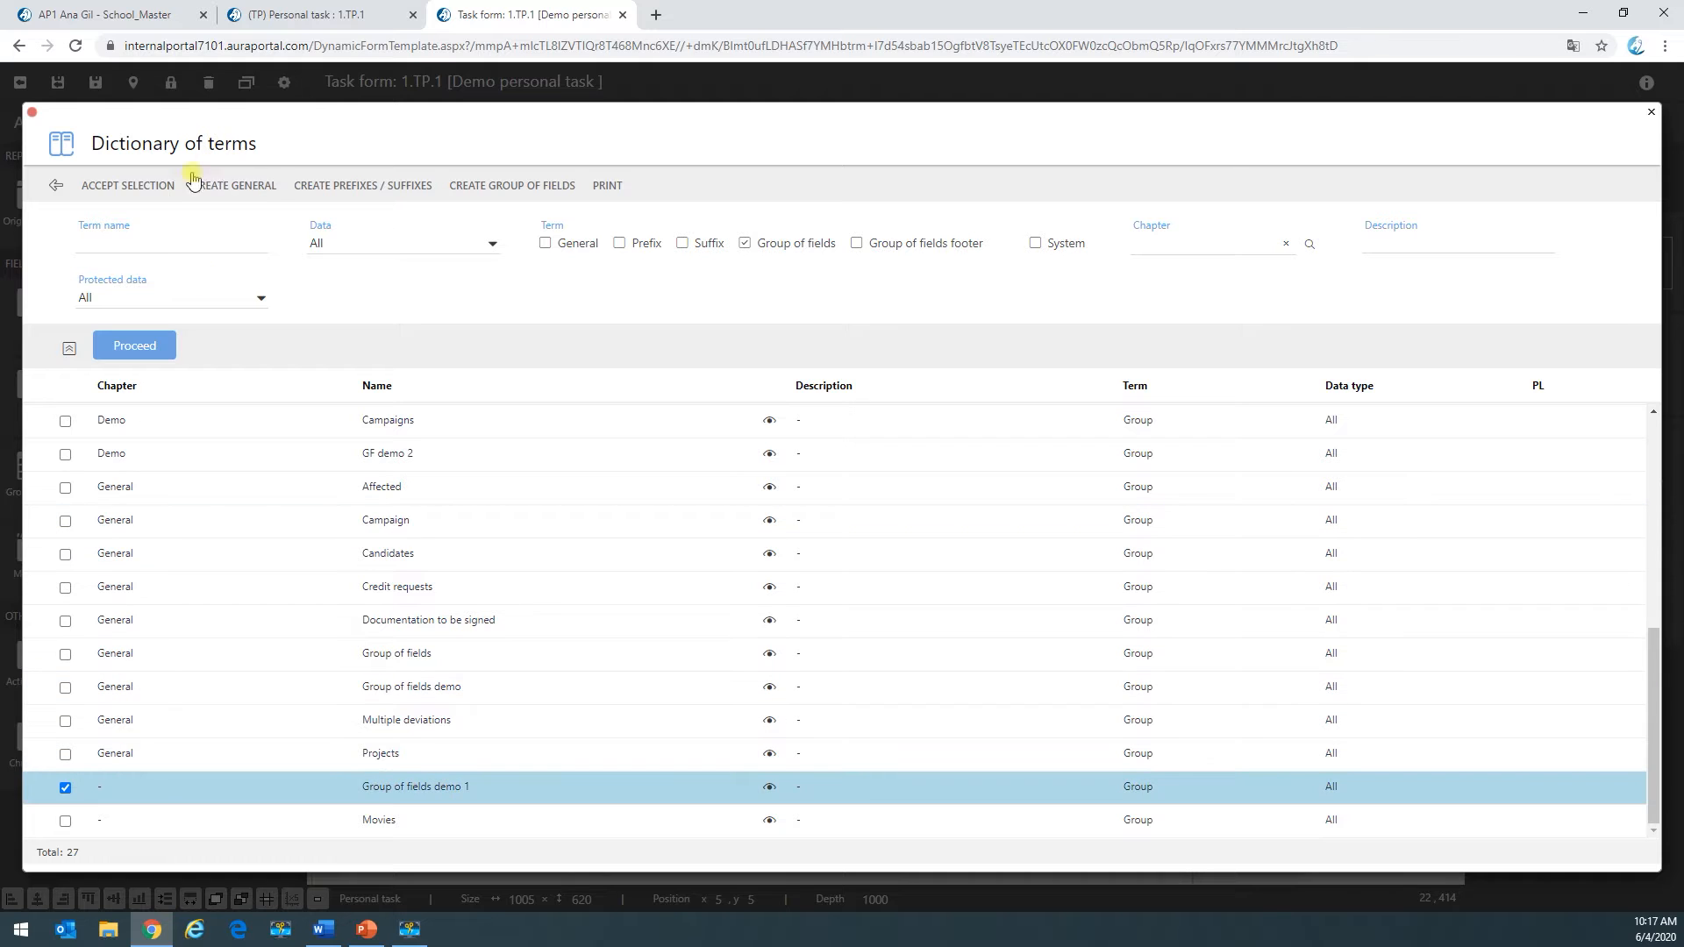
pyautogui.click(136, 188)
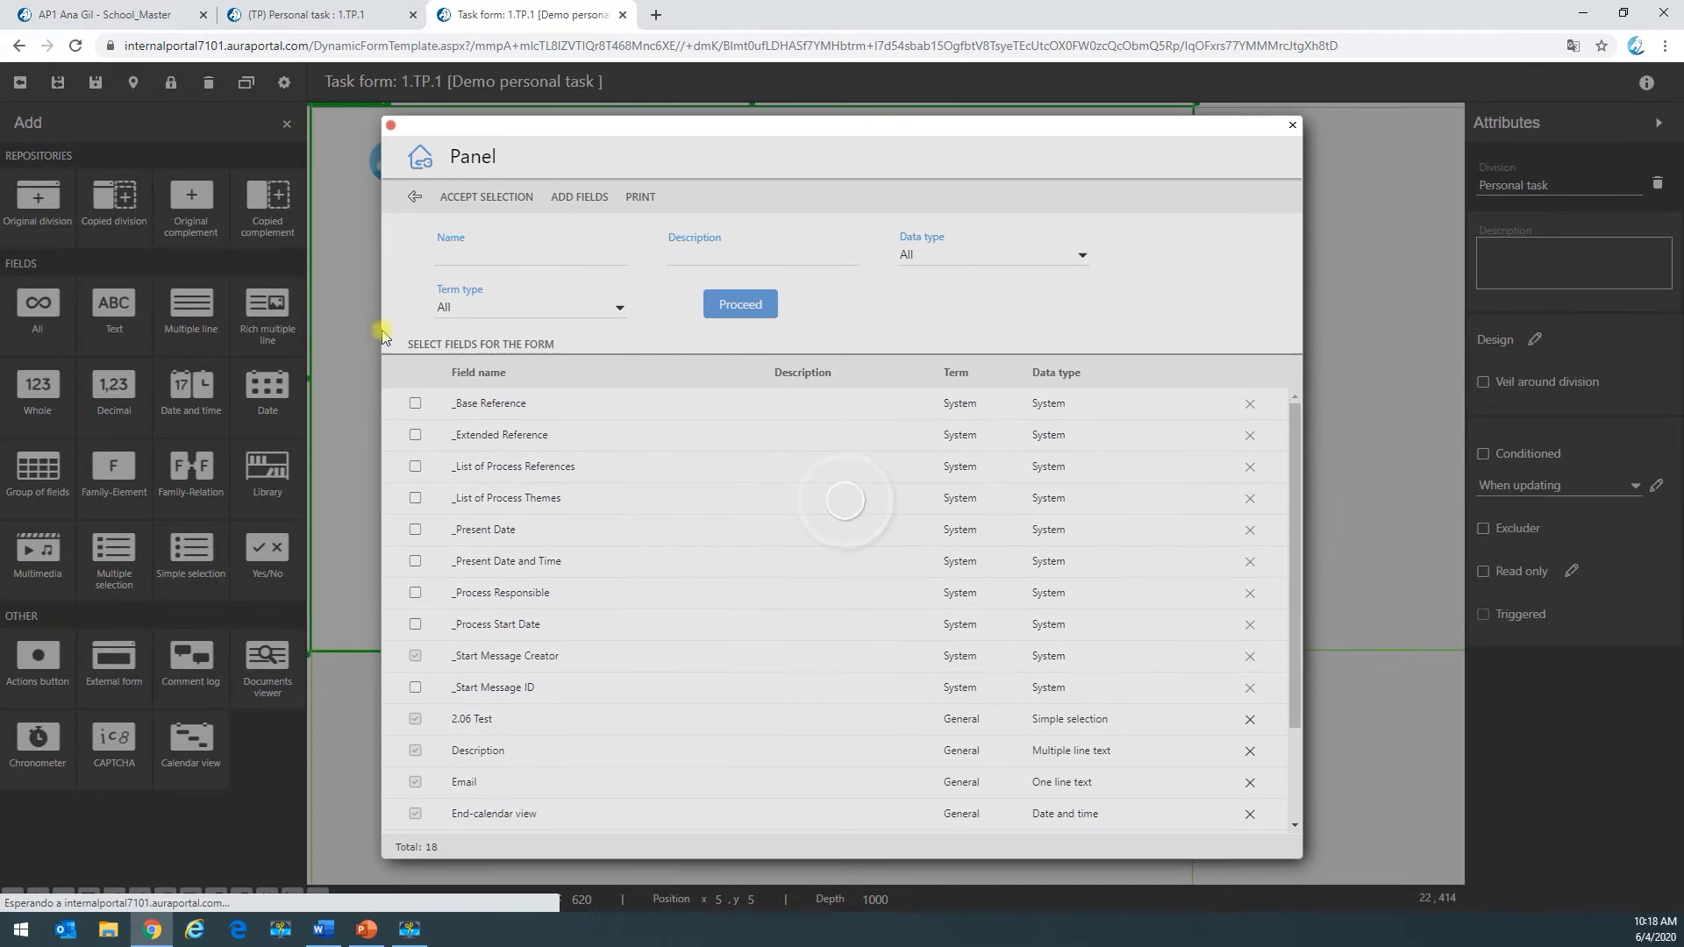
# Step: Insert Group of fields demo 1 in the form and place it below the Description field at x 515, y 410
pyautogui.click(414, 405)
pyautogui.click(473, 196)
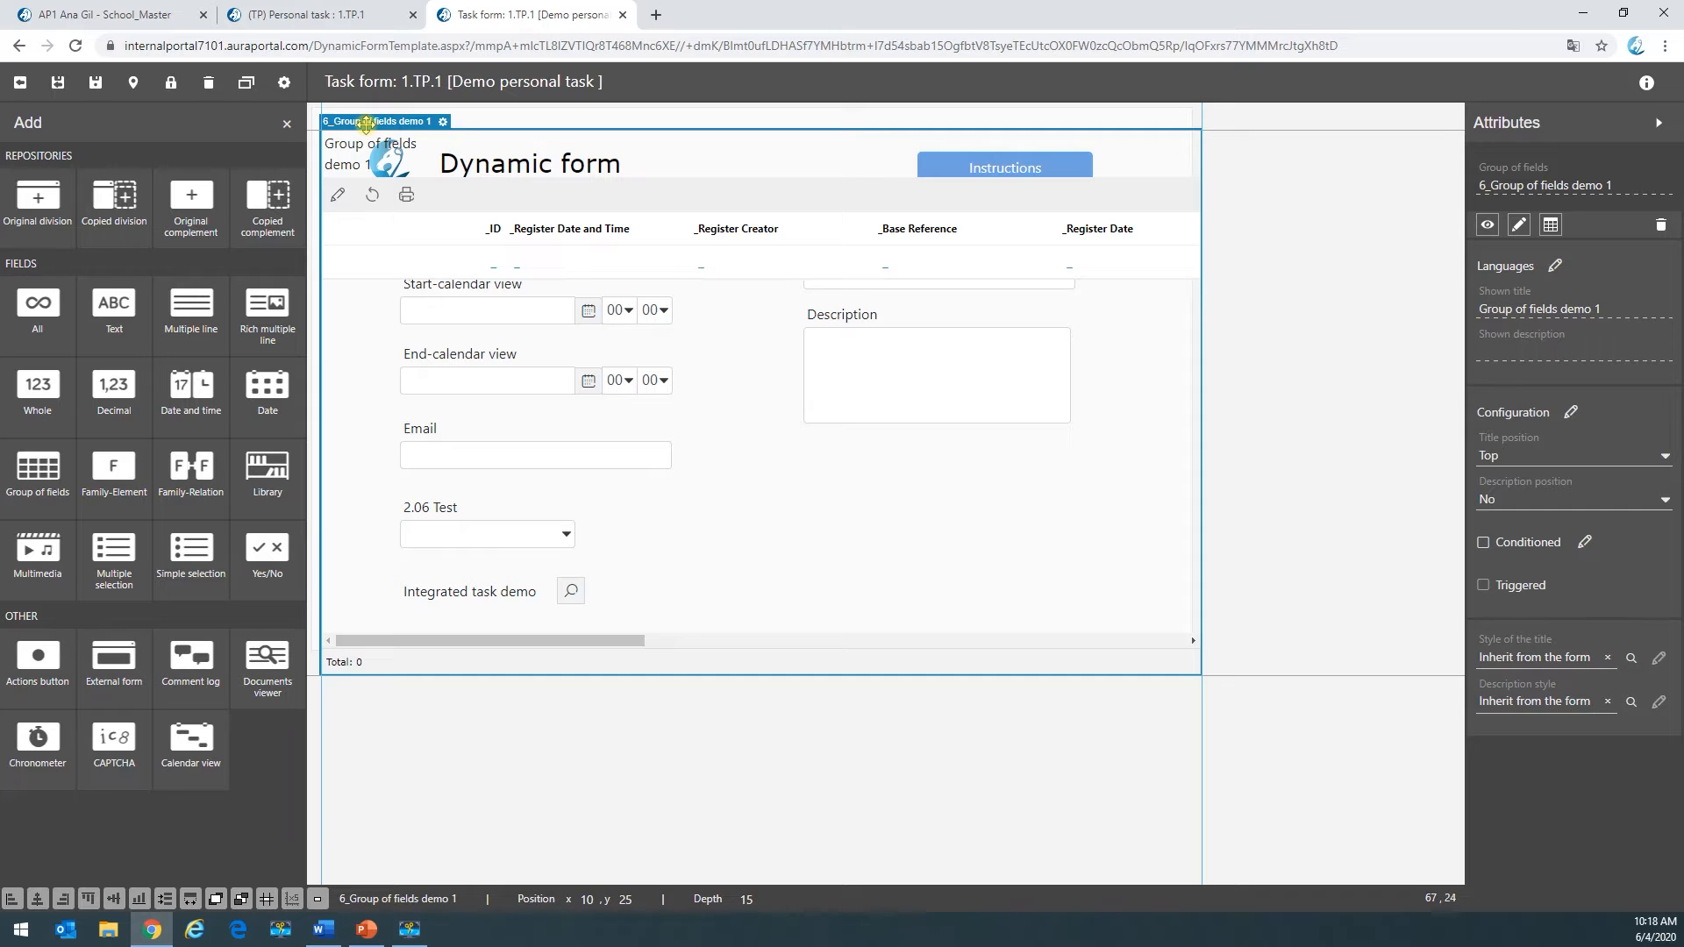
pyautogui.moveTo(368, 127); pyautogui.dragTo(836, 465)
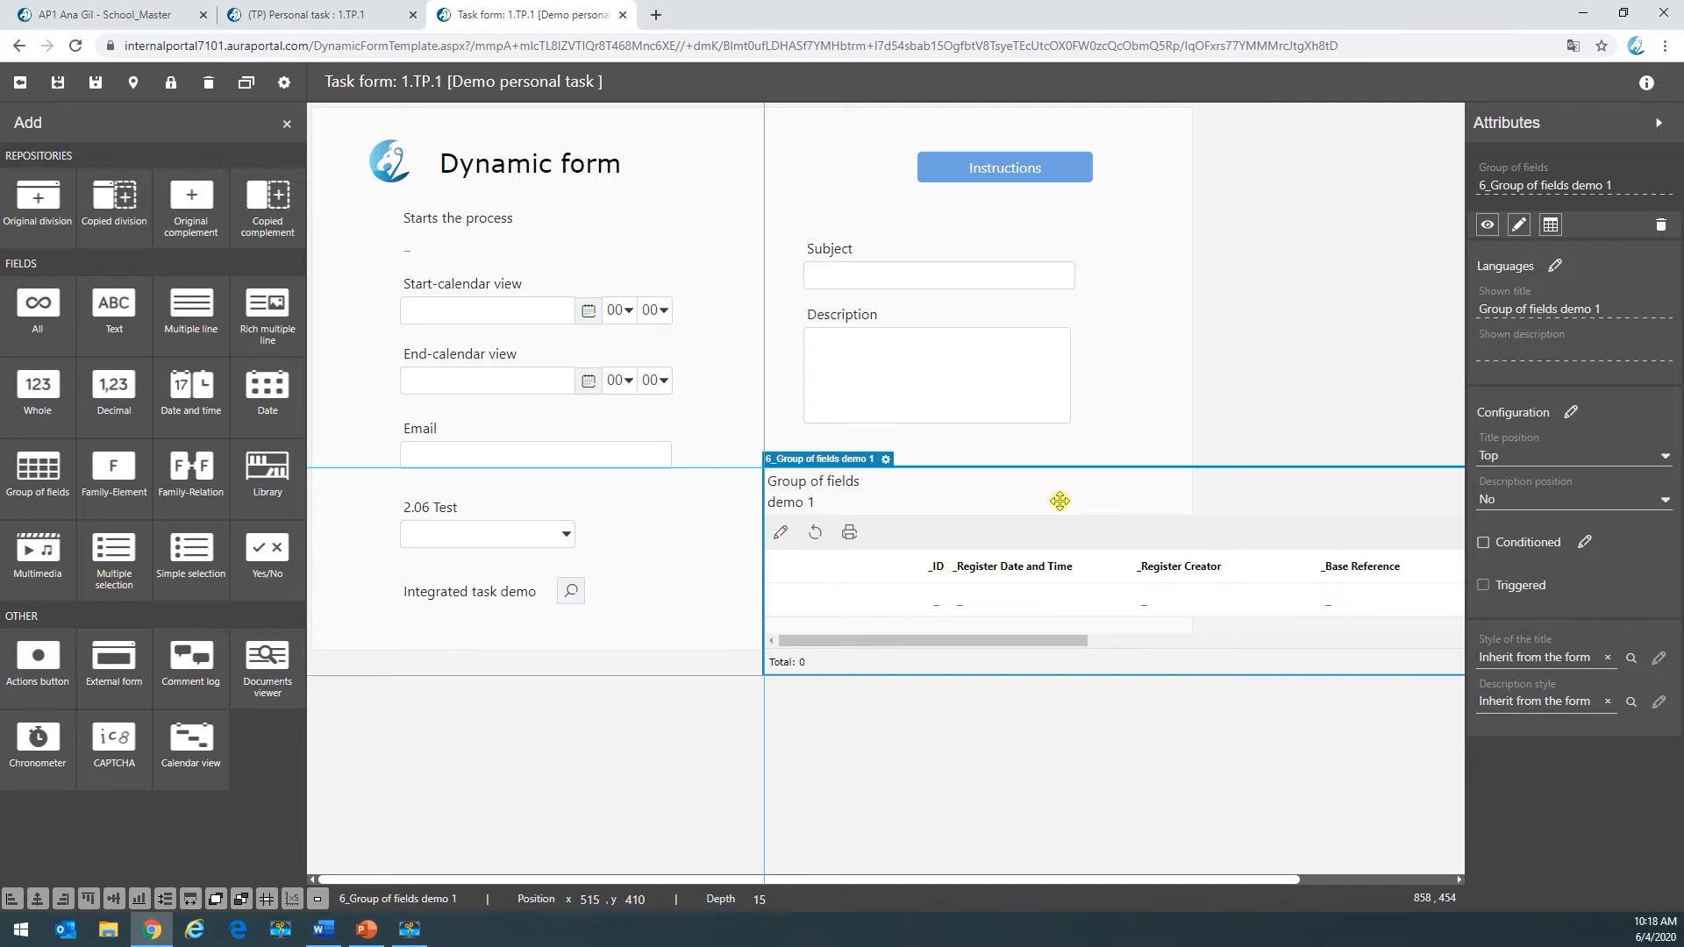
pyautogui.click(701, 215)
# Step: Examine the columns in the dictionary configuration of Group of fields demo 1 and the data types offered for a new general term
pyautogui.click(37, 309)
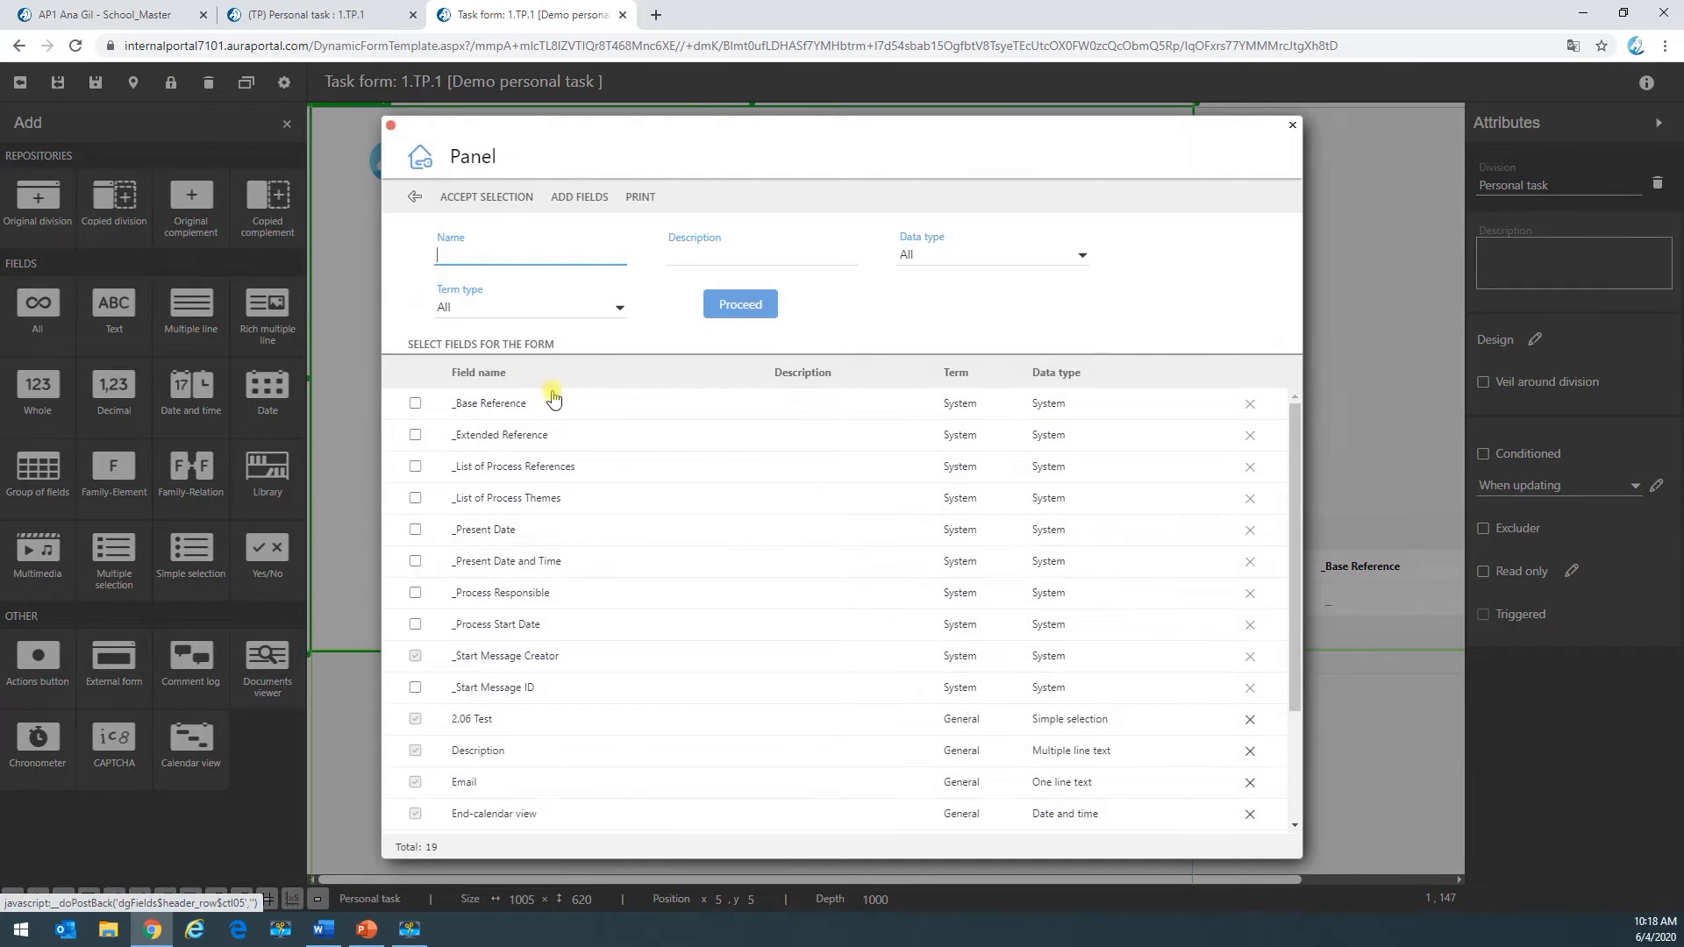
pyautogui.scroll(-3, 654, 759)
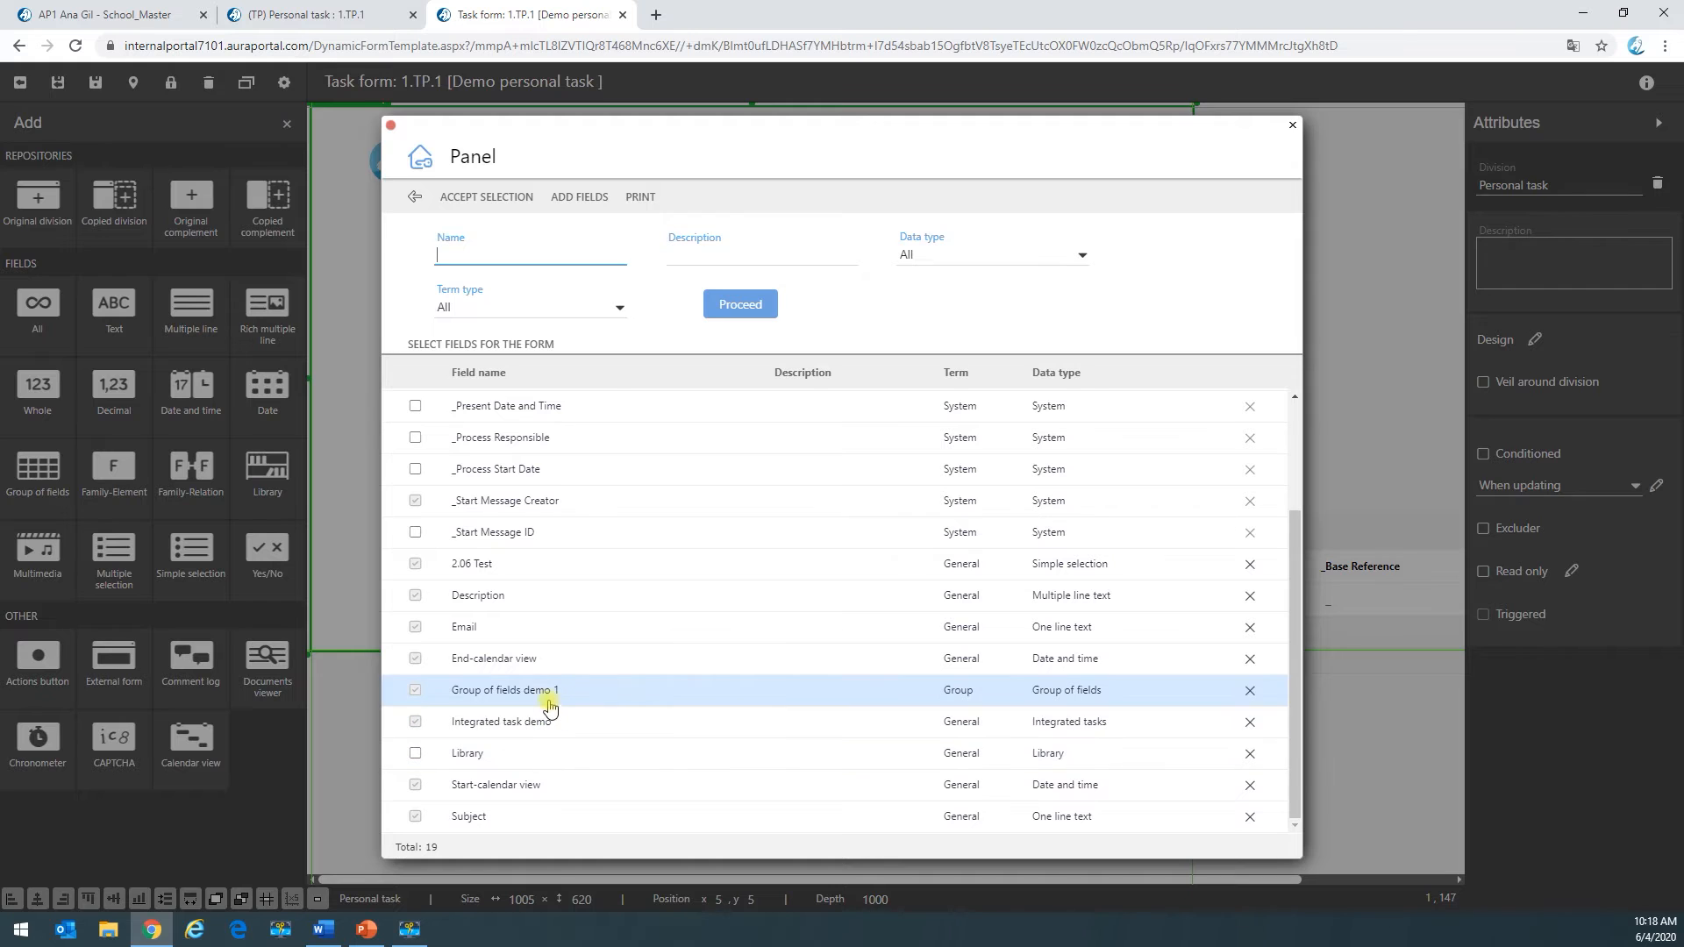
pyautogui.click(550, 701)
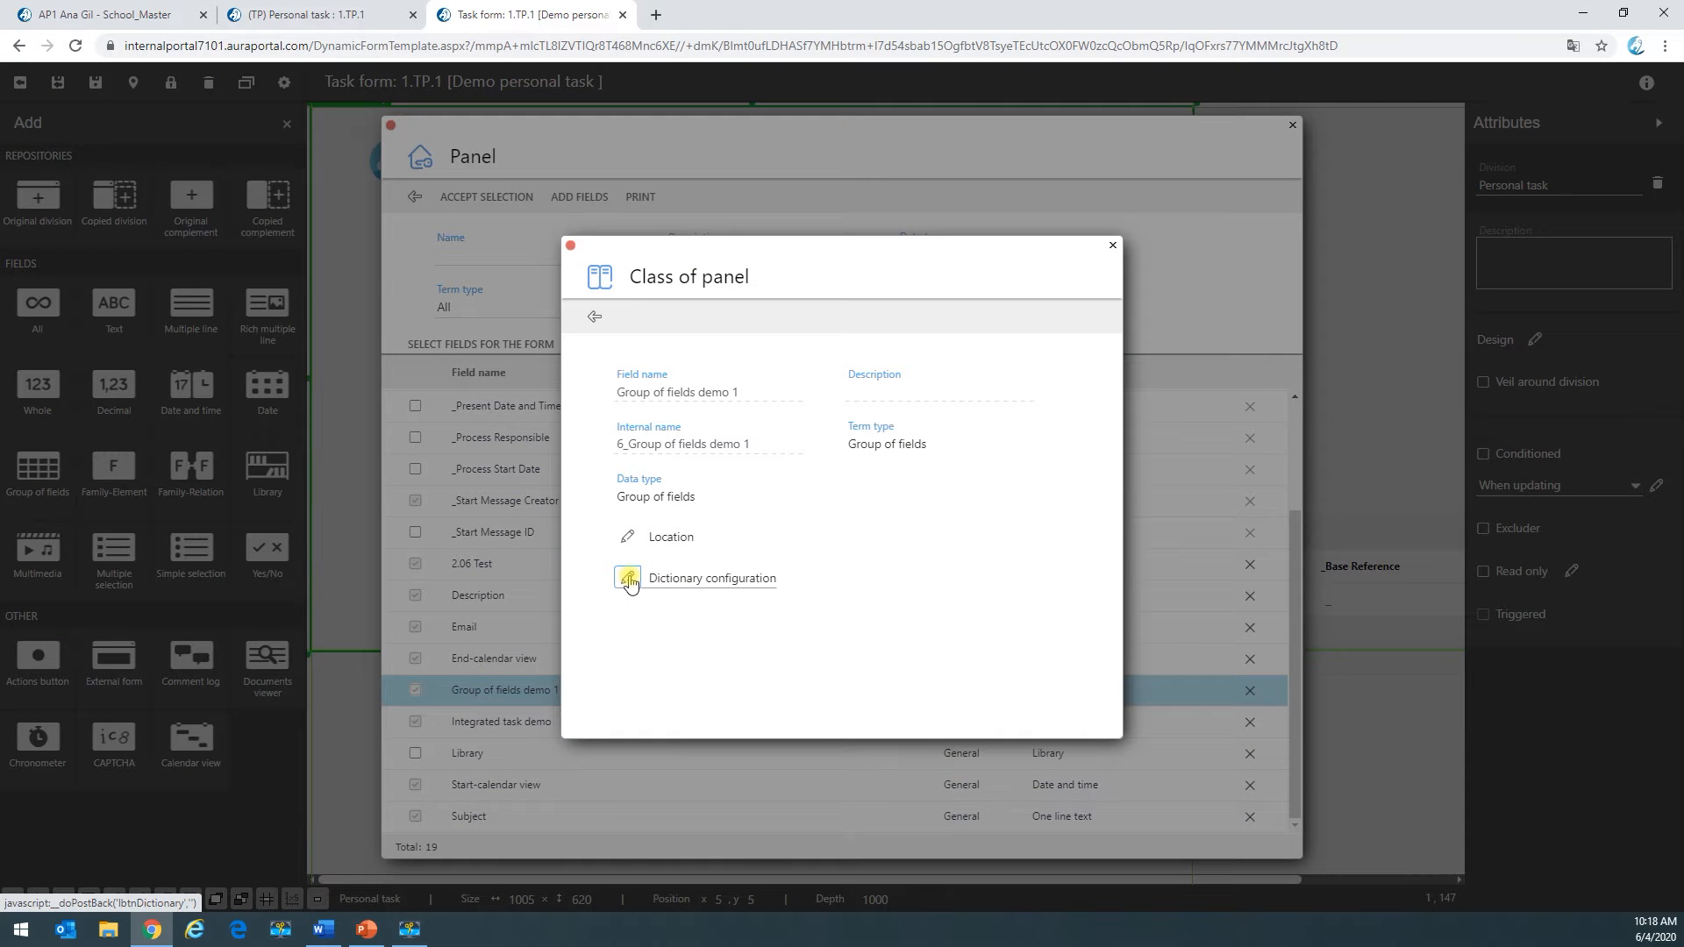
pyautogui.click(628, 579)
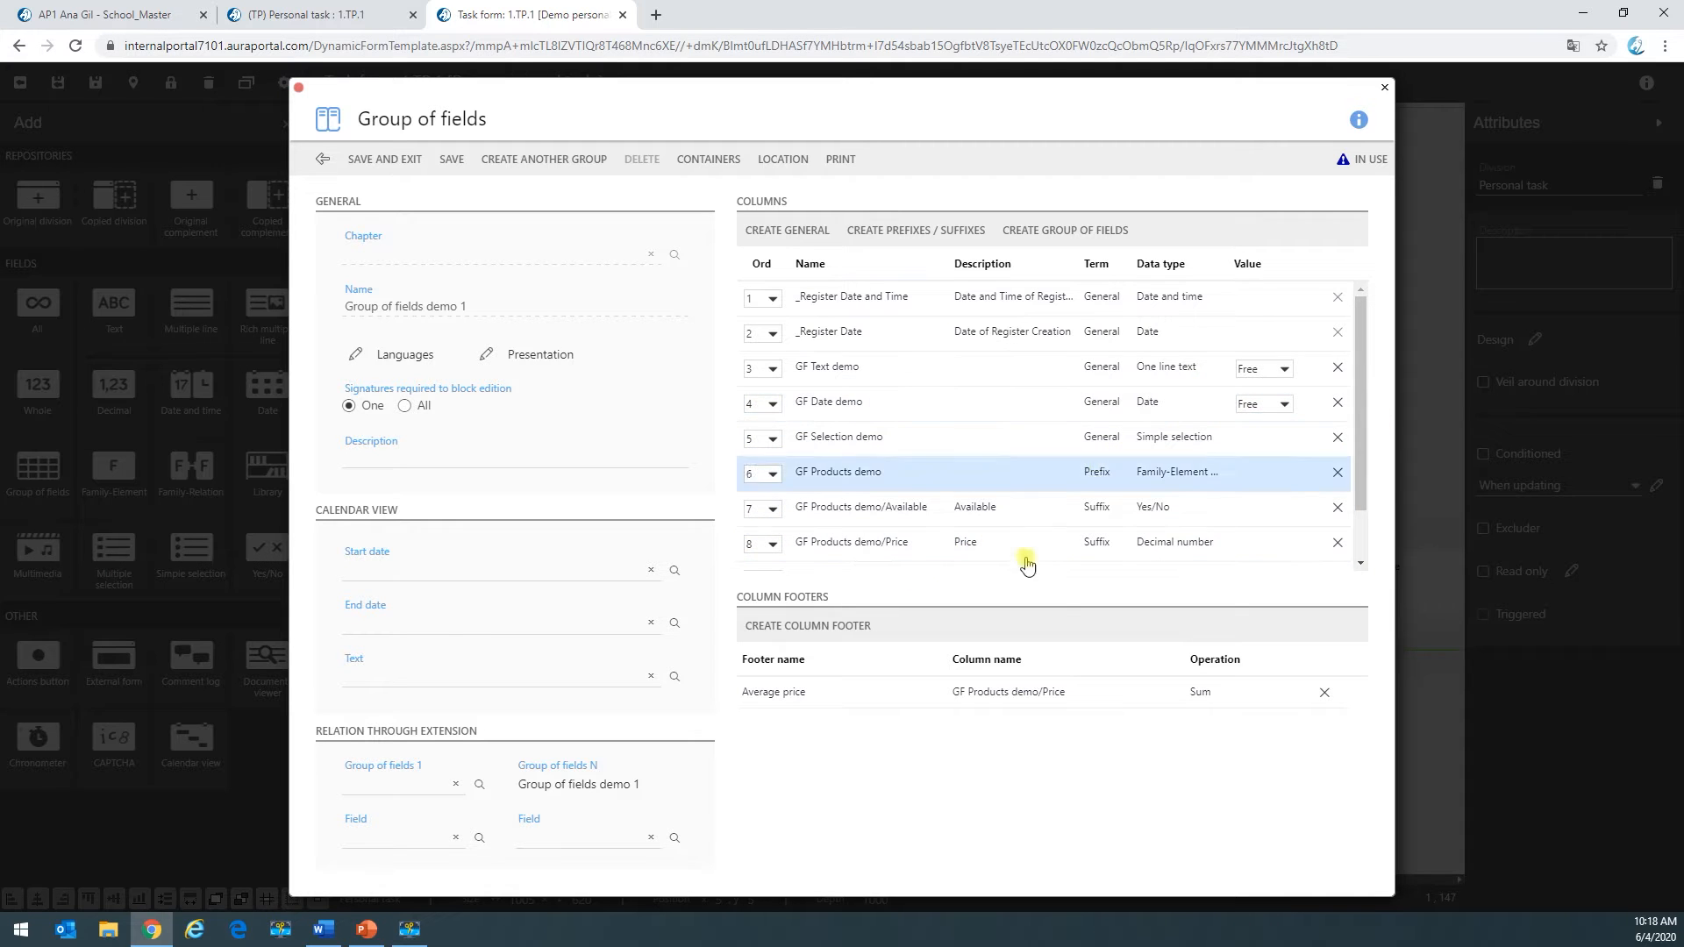
pyautogui.moveTo(1362, 443); pyautogui.dragTo(1379, 518)
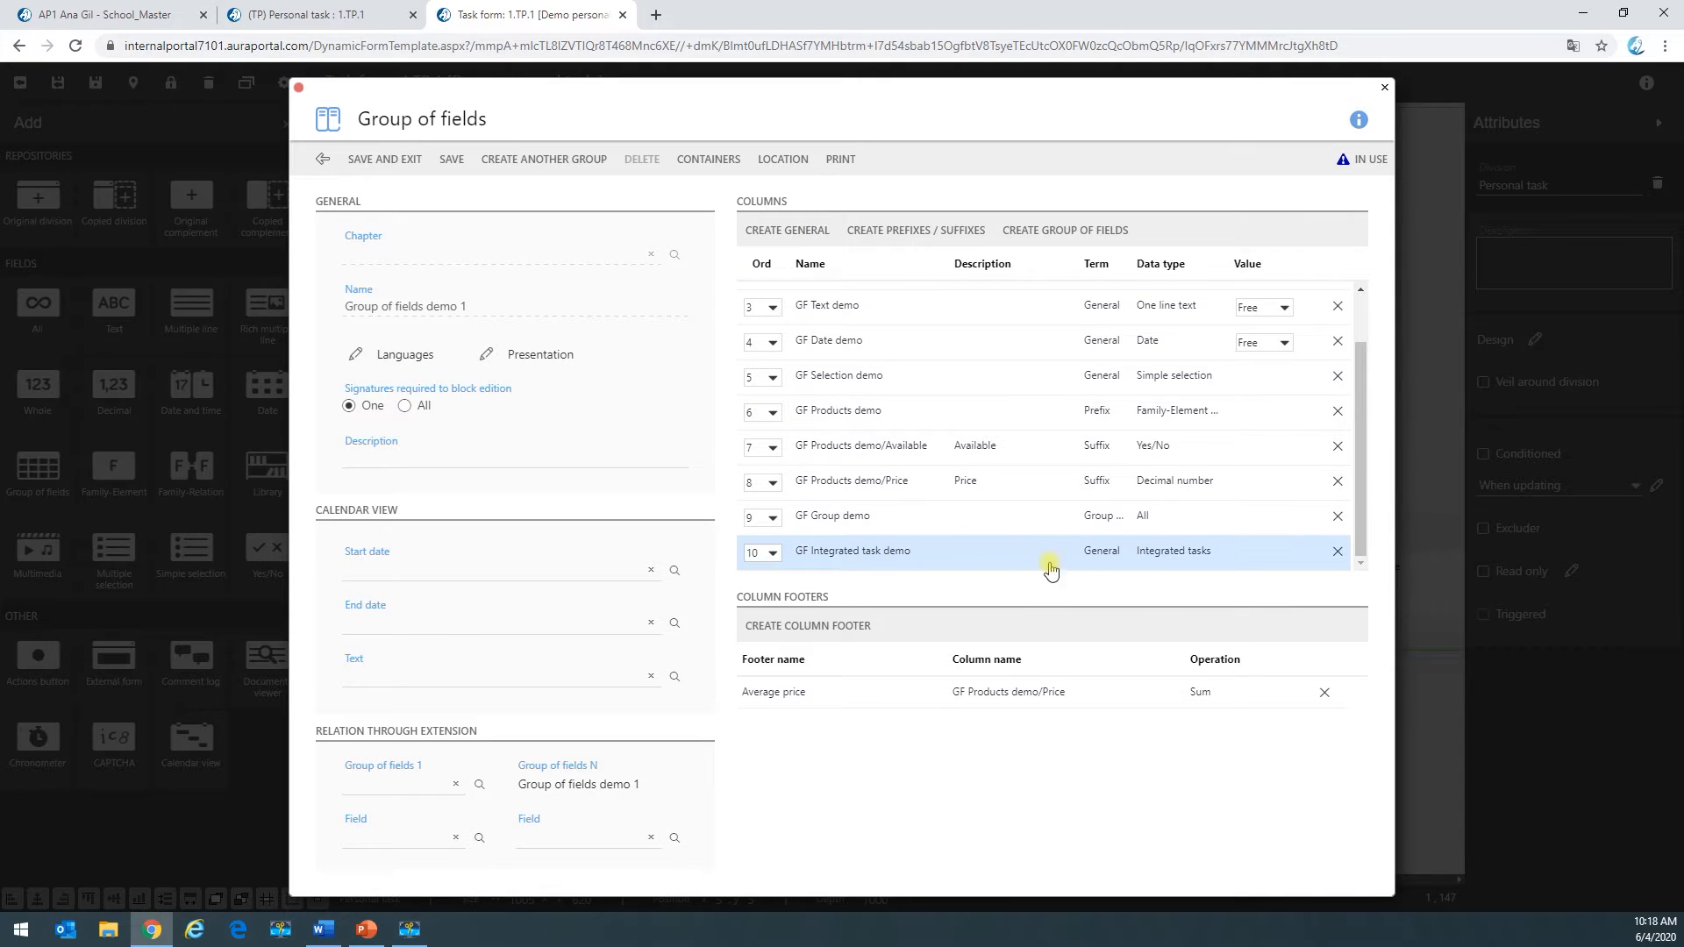
pyautogui.click(779, 232)
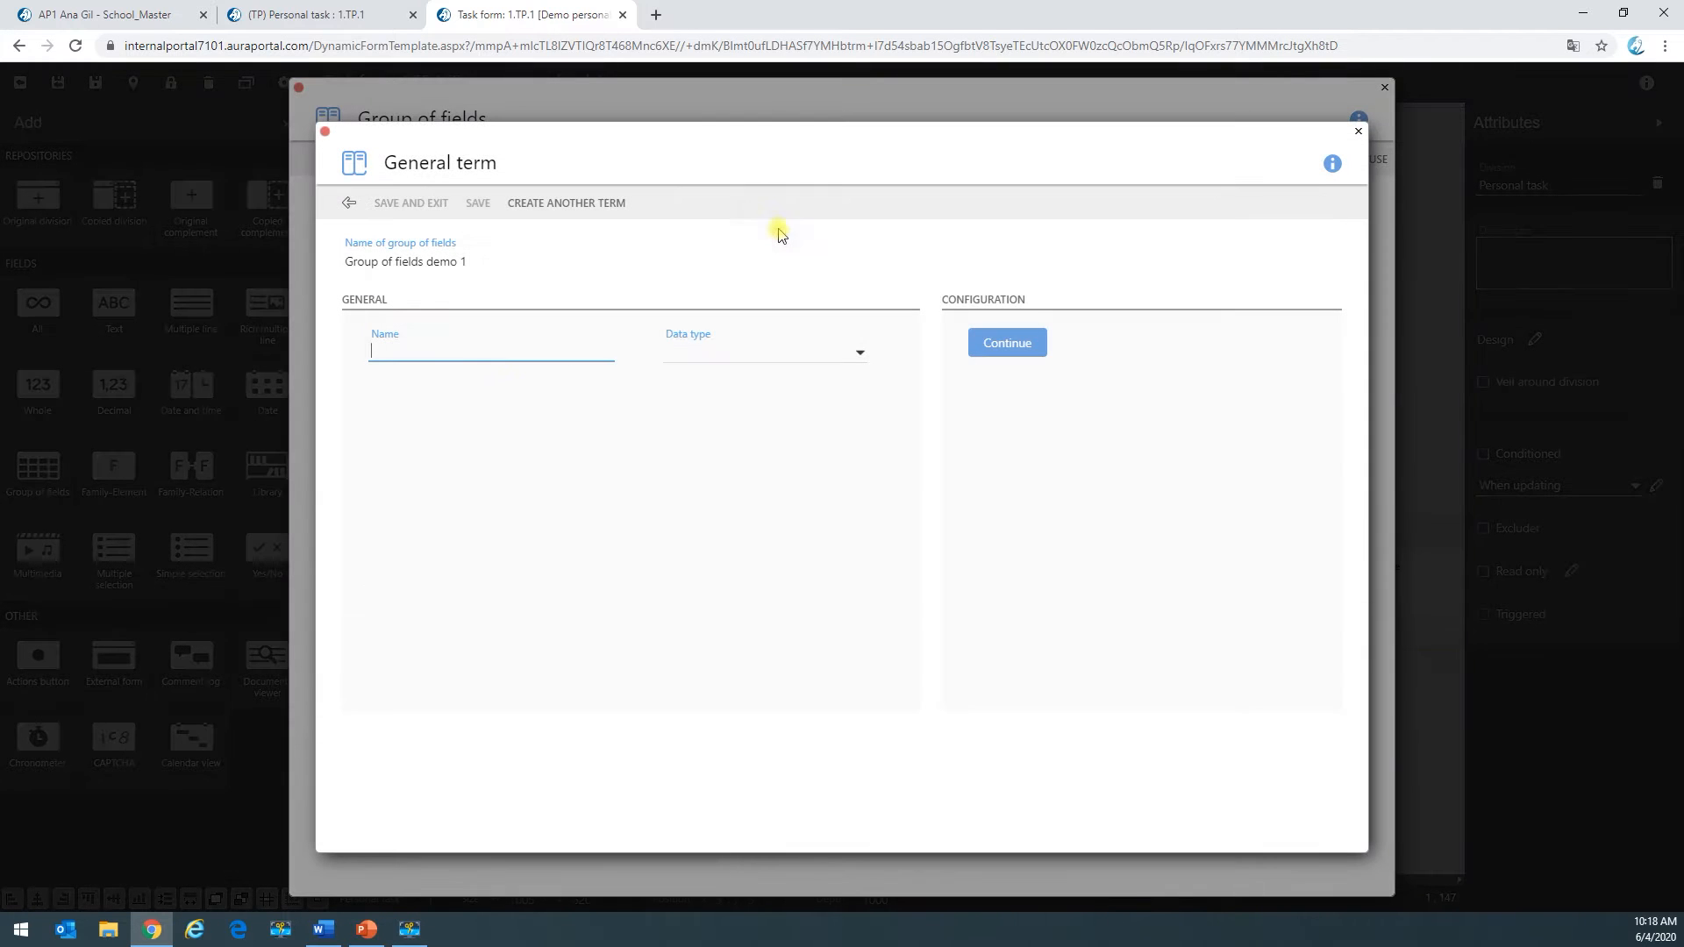
pyautogui.click(858, 353)
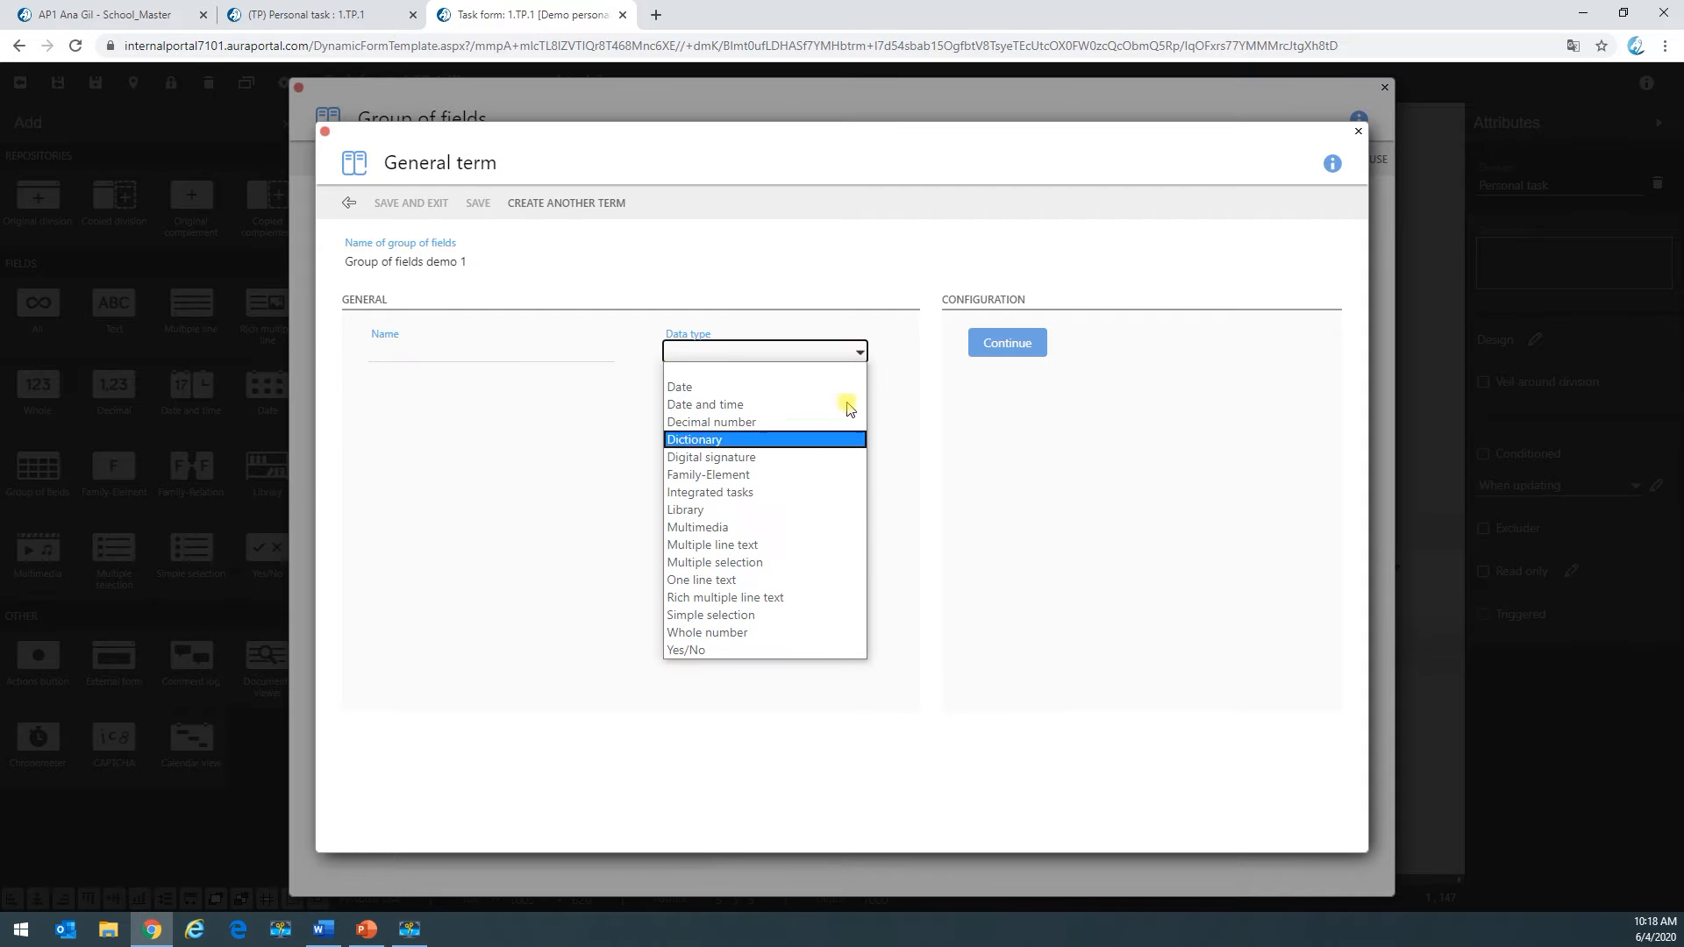
pyautogui.click(861, 355)
pyautogui.click(349, 203)
pyautogui.scroll(-2, 938, 518)
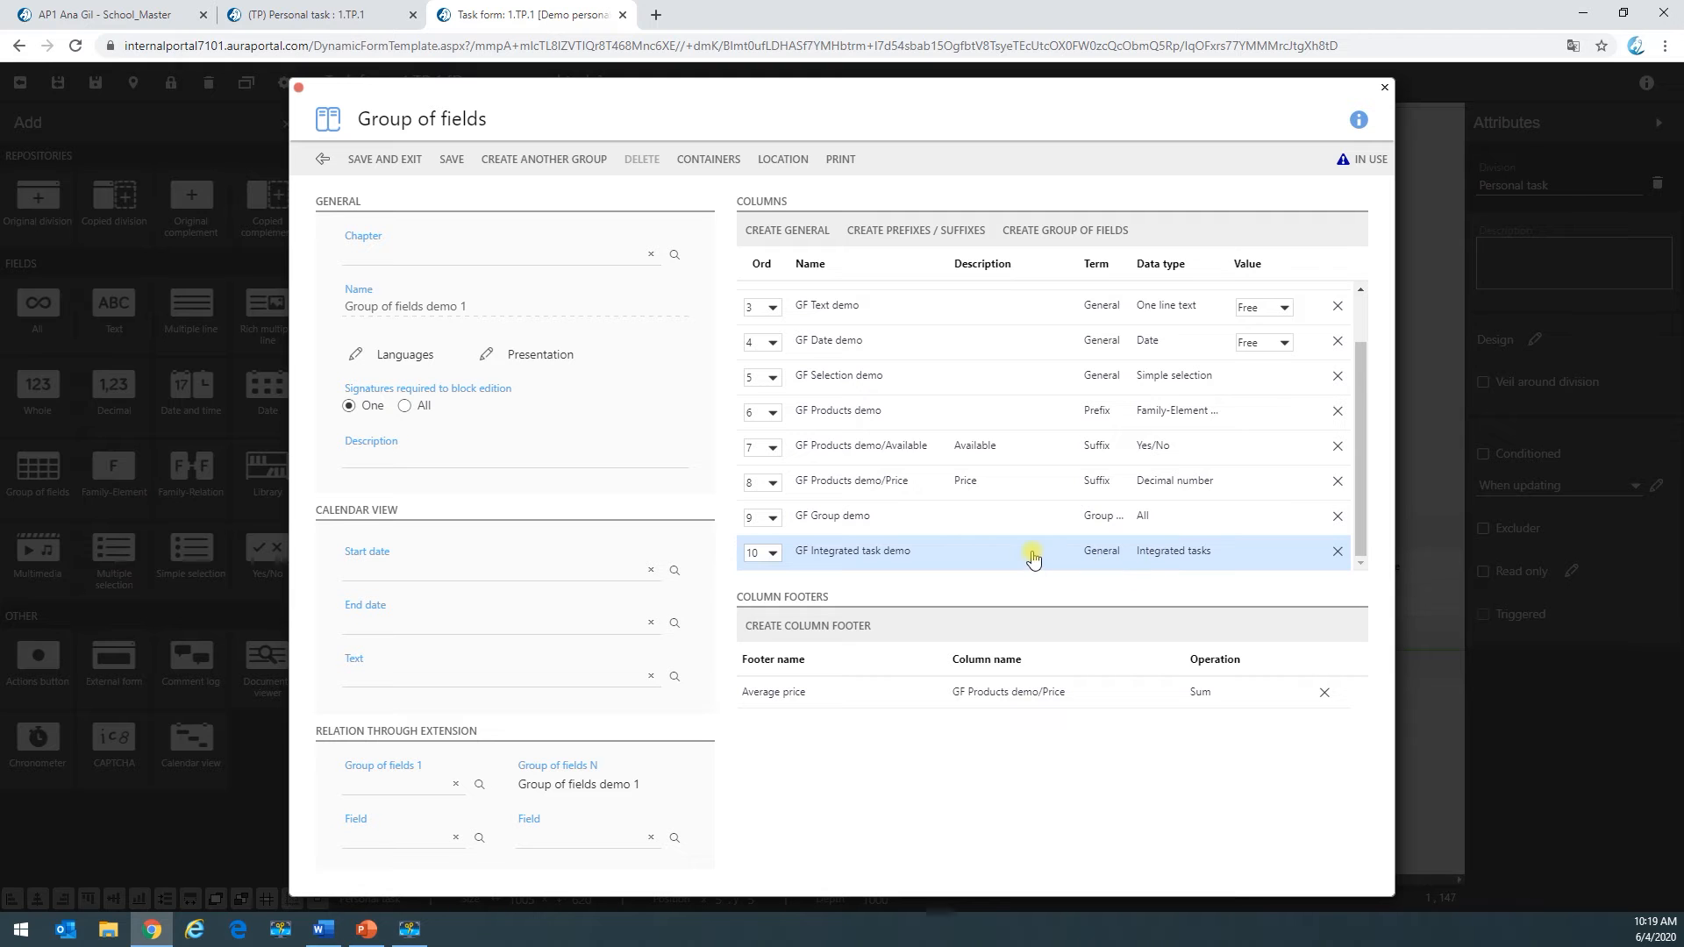
# Step: Save and close the dictionary configuration of Group of fields demo 1 and return from the panel to the form
pyautogui.click(387, 161)
pyautogui.click(588, 314)
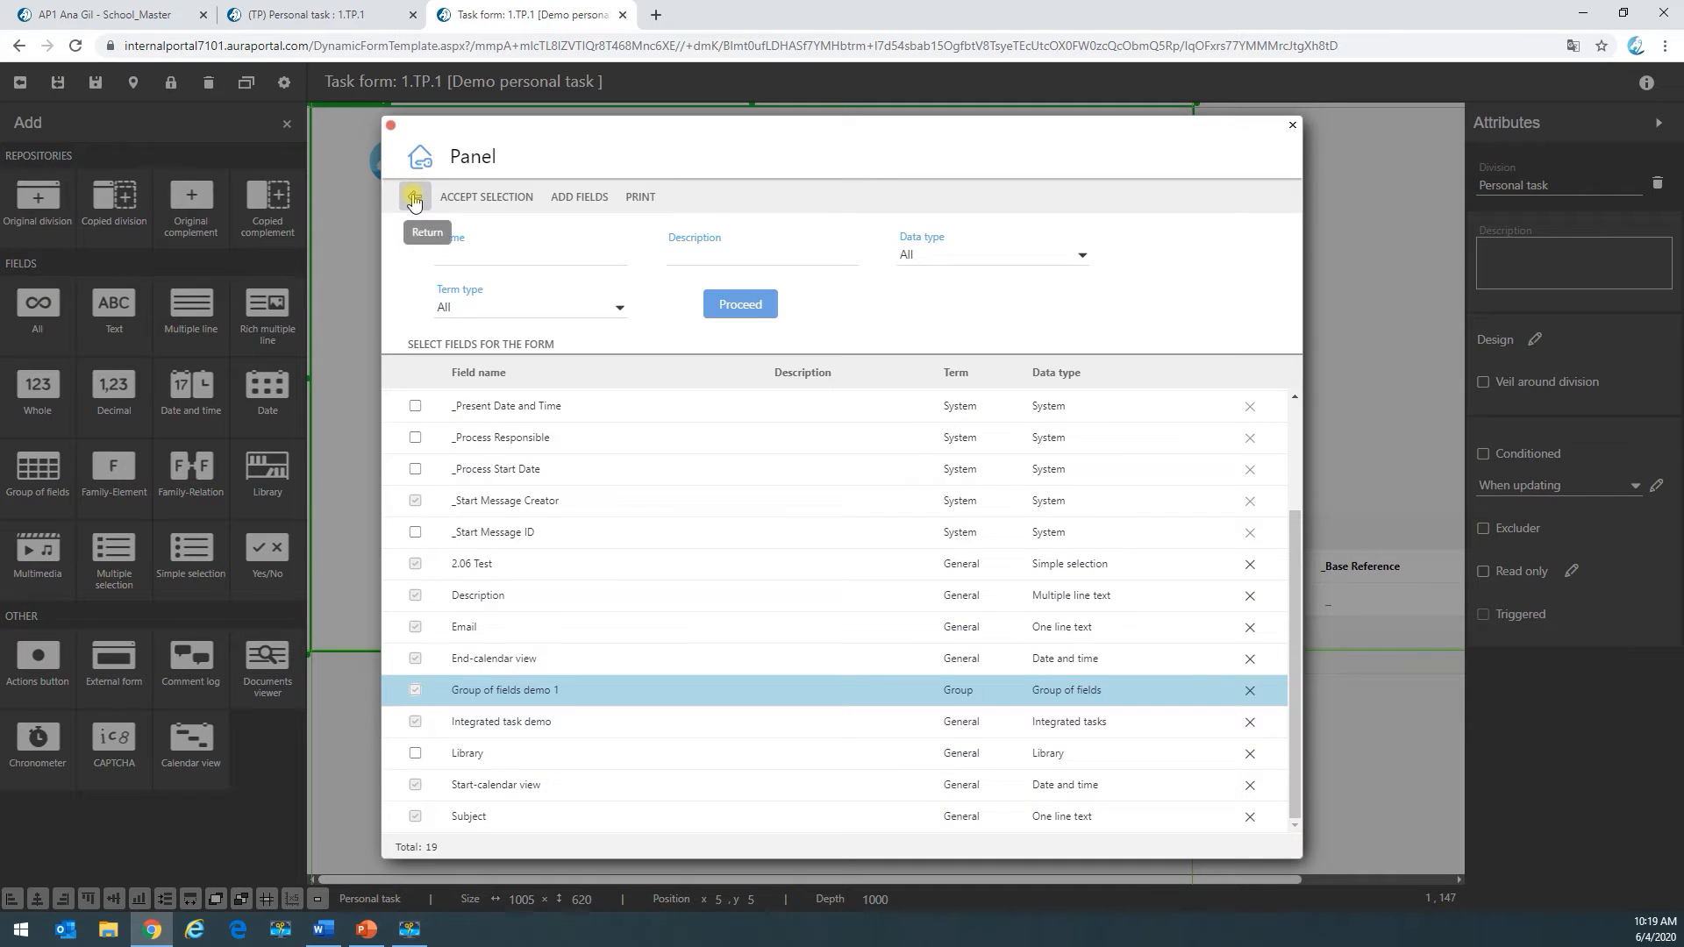
pyautogui.click(414, 200)
# Step: In the form's configuration of Group of fields demo 1, hide _ID, _Register Date and Time, _Register Creator, _Base Reference and _Register Date
pyautogui.click(808, 493)
pyautogui.moveTo(888, 491); pyautogui.dragTo(930, 498)
pyautogui.click(890, 504)
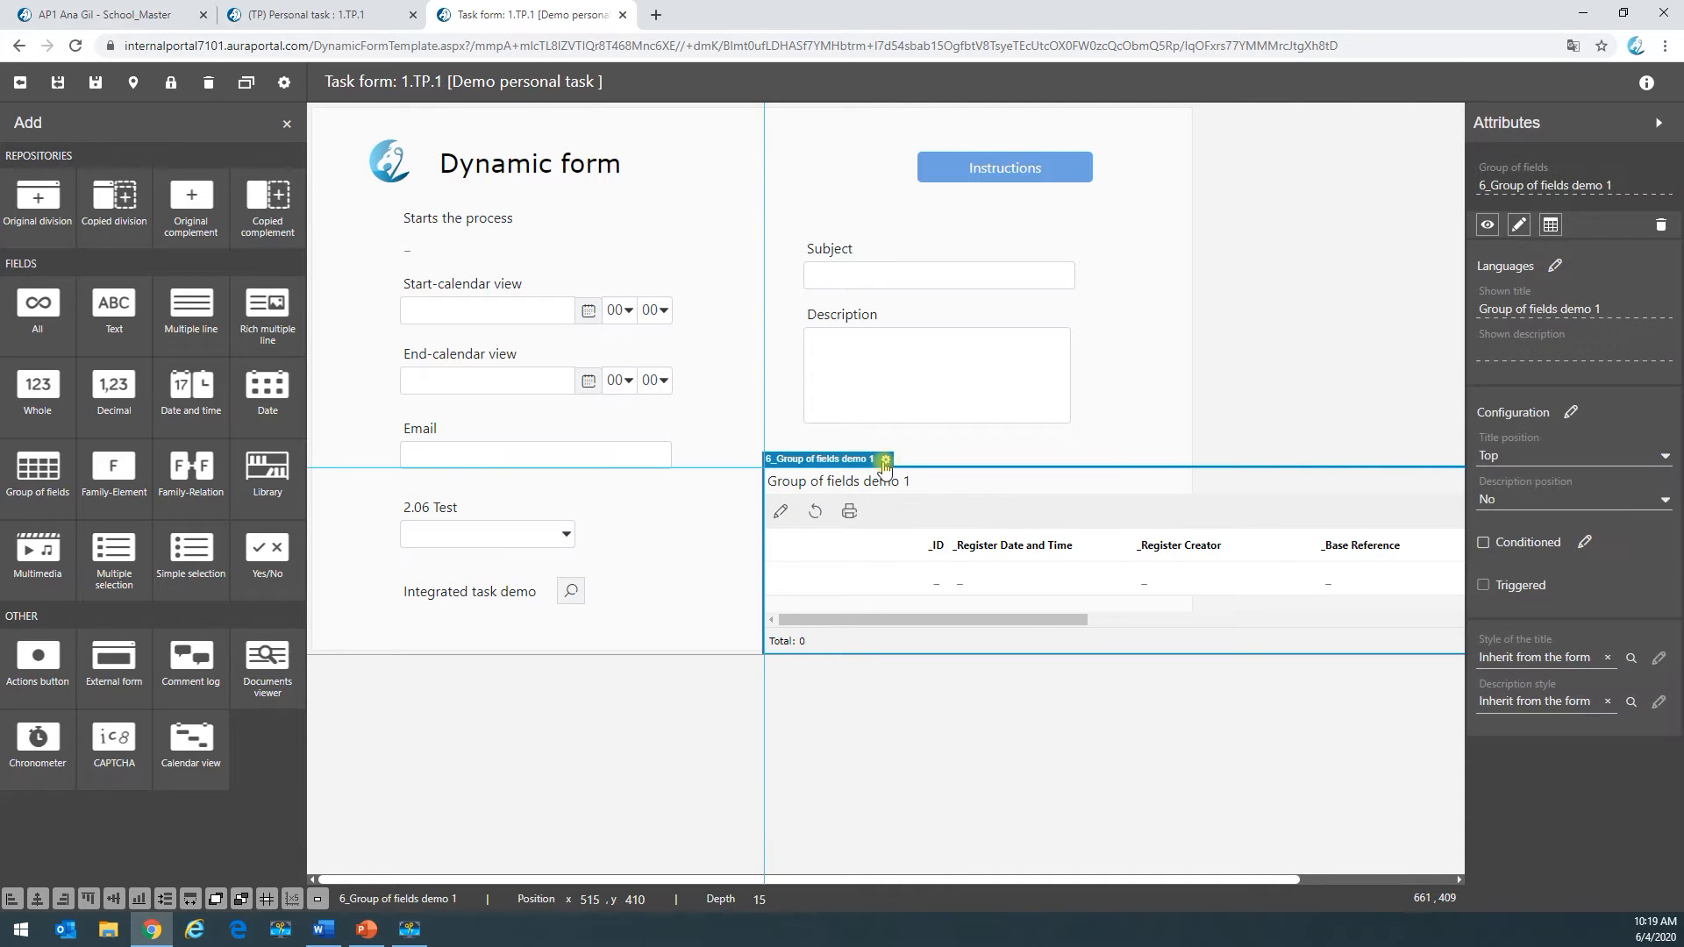
pyautogui.click(886, 462)
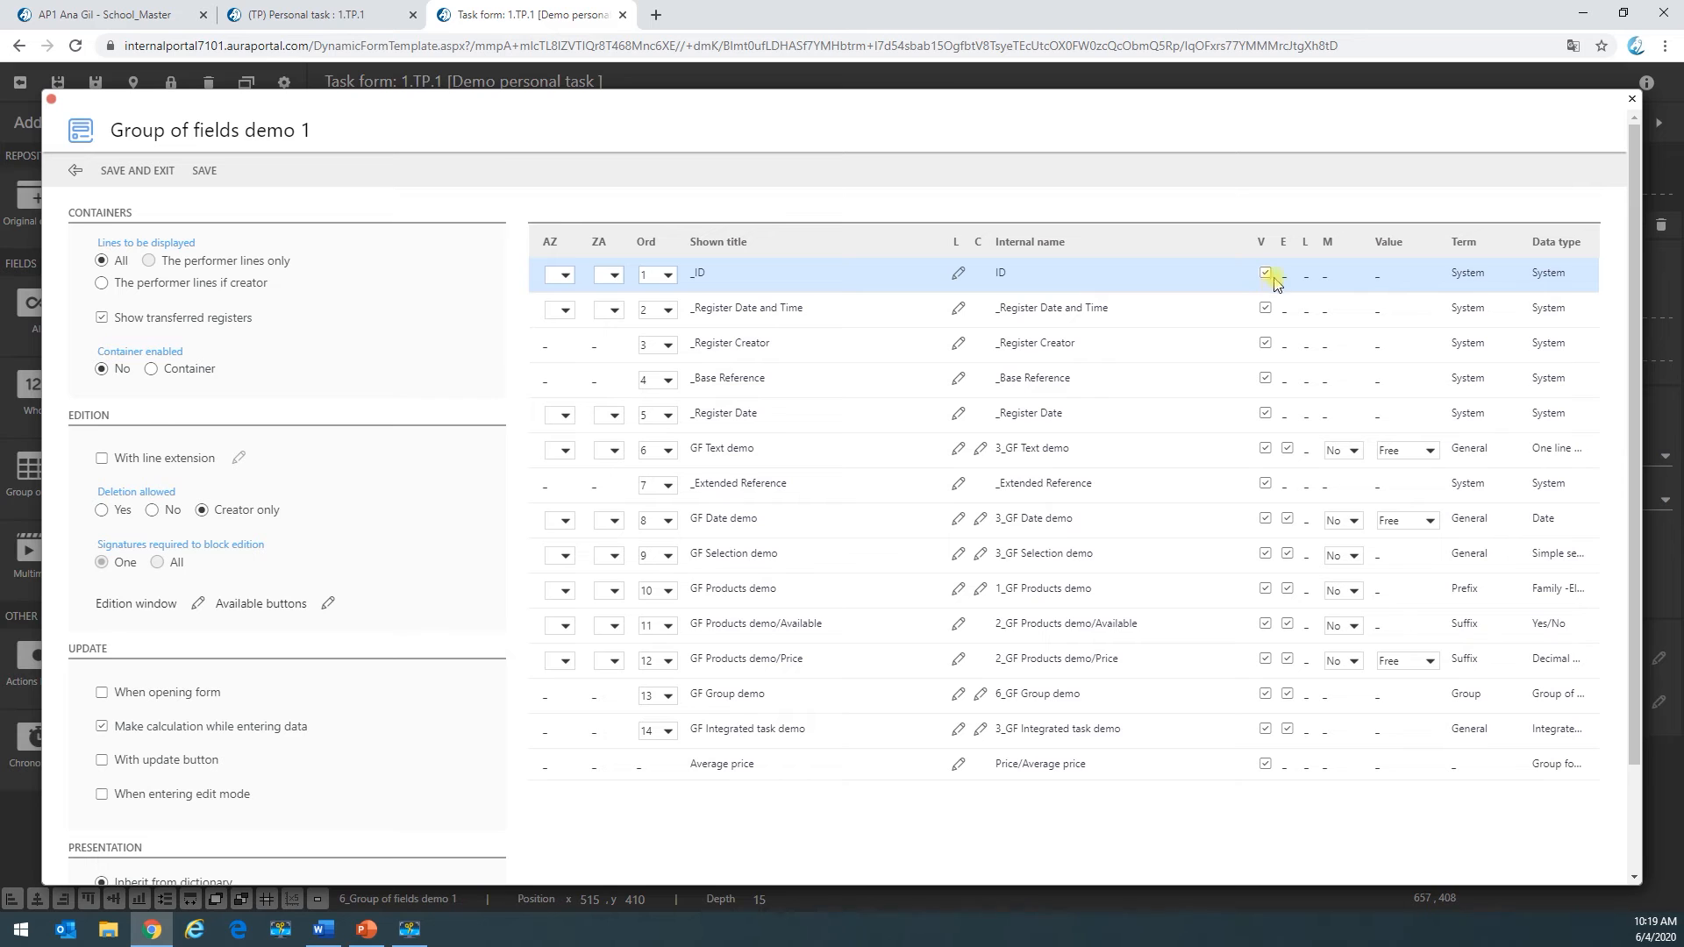
pyautogui.click(1265, 275)
pyautogui.click(1265, 310)
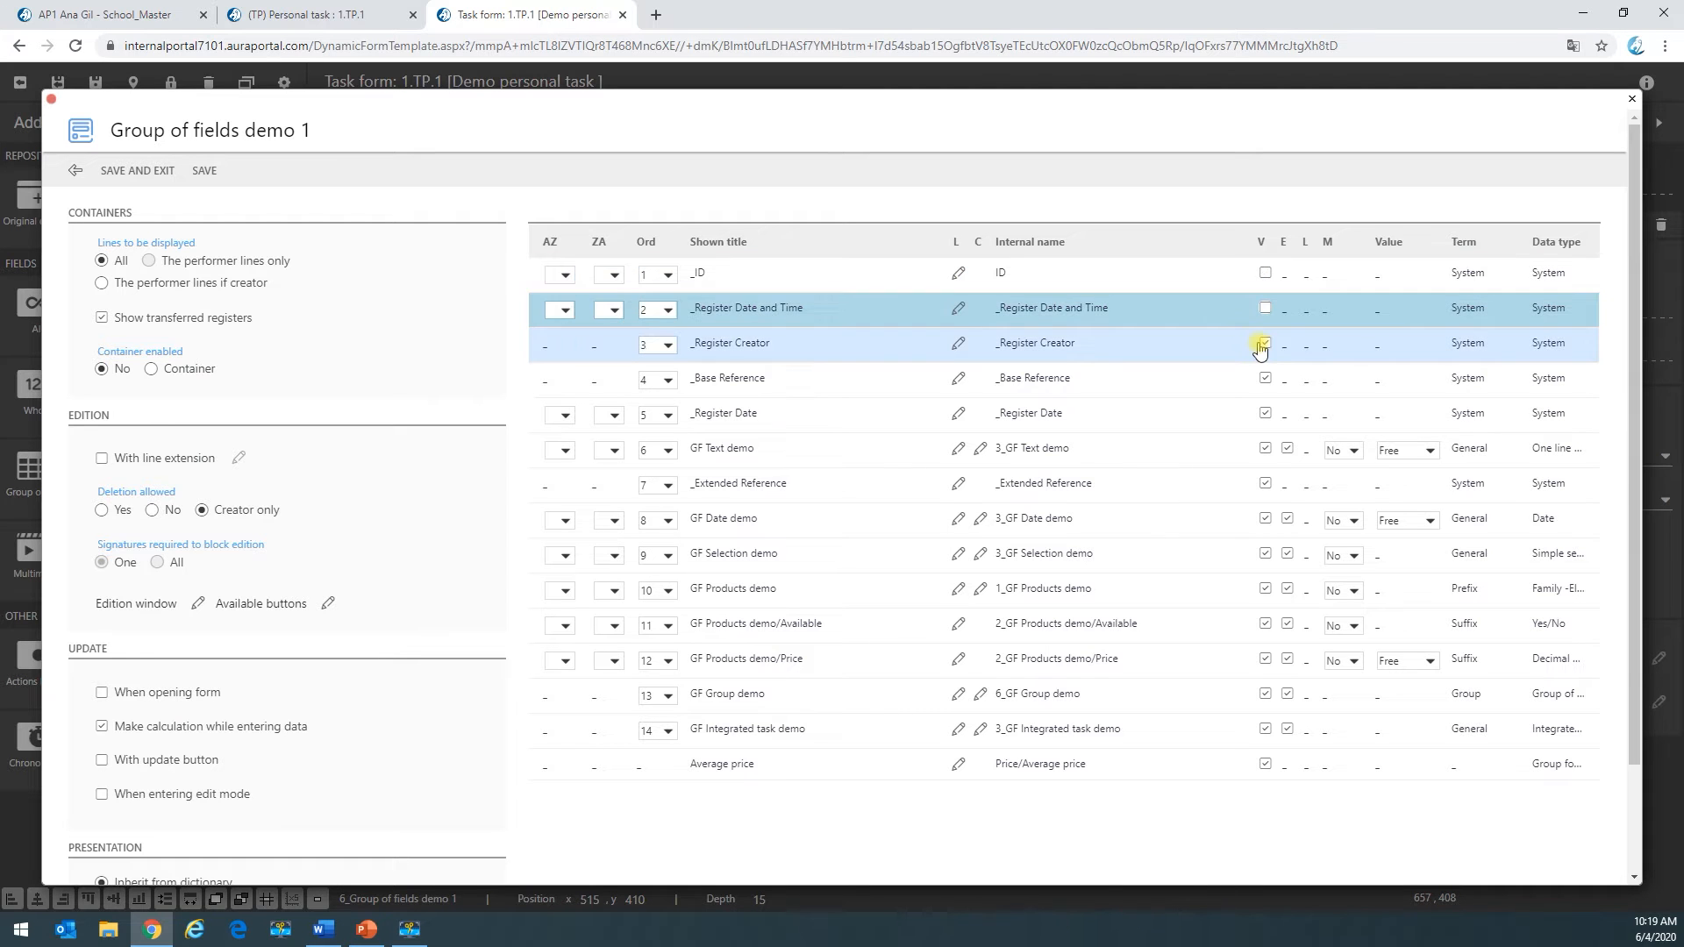
pyautogui.click(1266, 344)
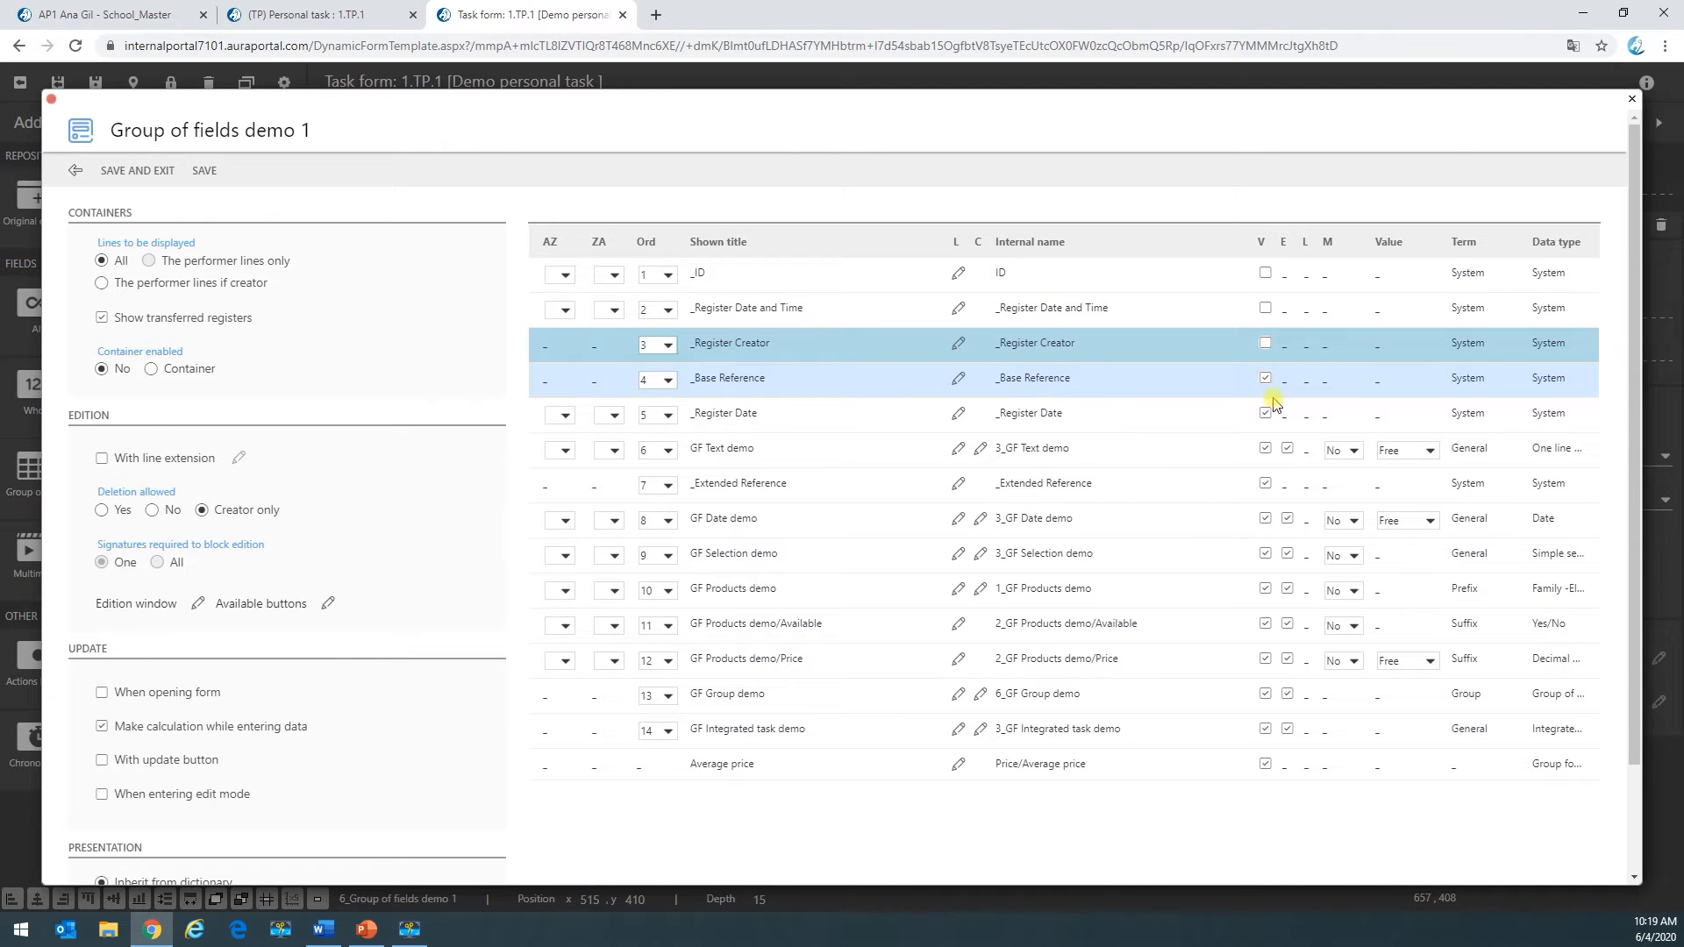
pyautogui.click(1266, 380)
pyautogui.click(1266, 415)
# Step: Make GF Text demo, GF Date demo and GF Selection demo neither visible nor editable, and hide _Extended Reference
pyautogui.click(1265, 450)
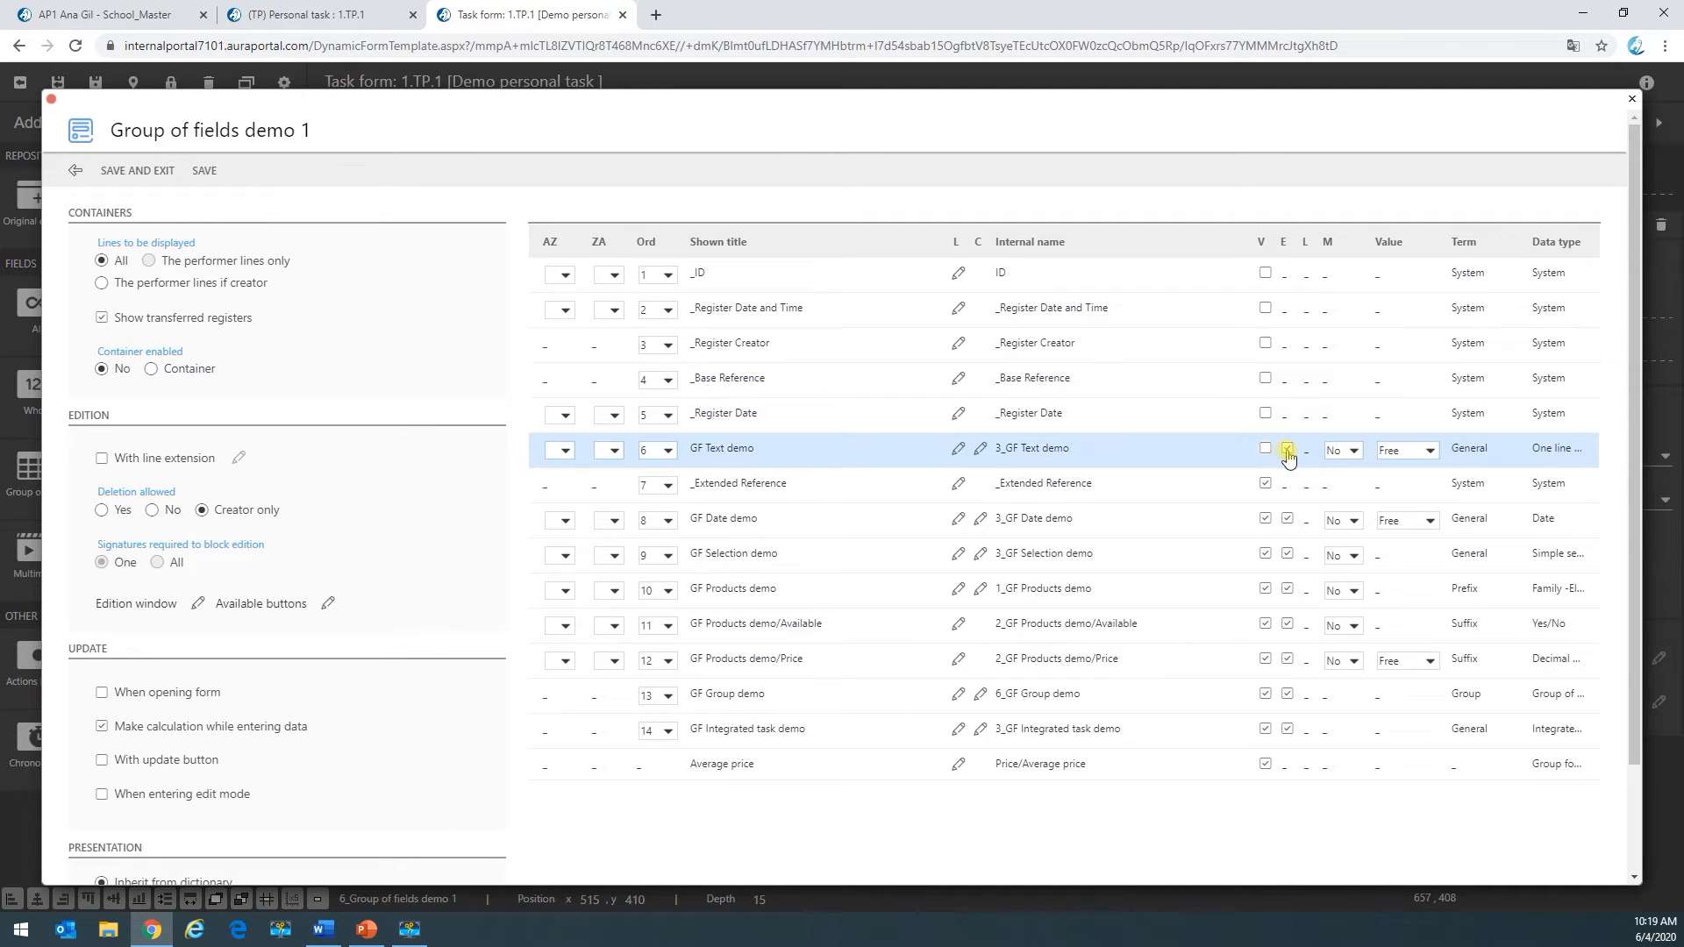
pyautogui.click(1288, 451)
pyautogui.click(1265, 485)
pyautogui.click(1266, 521)
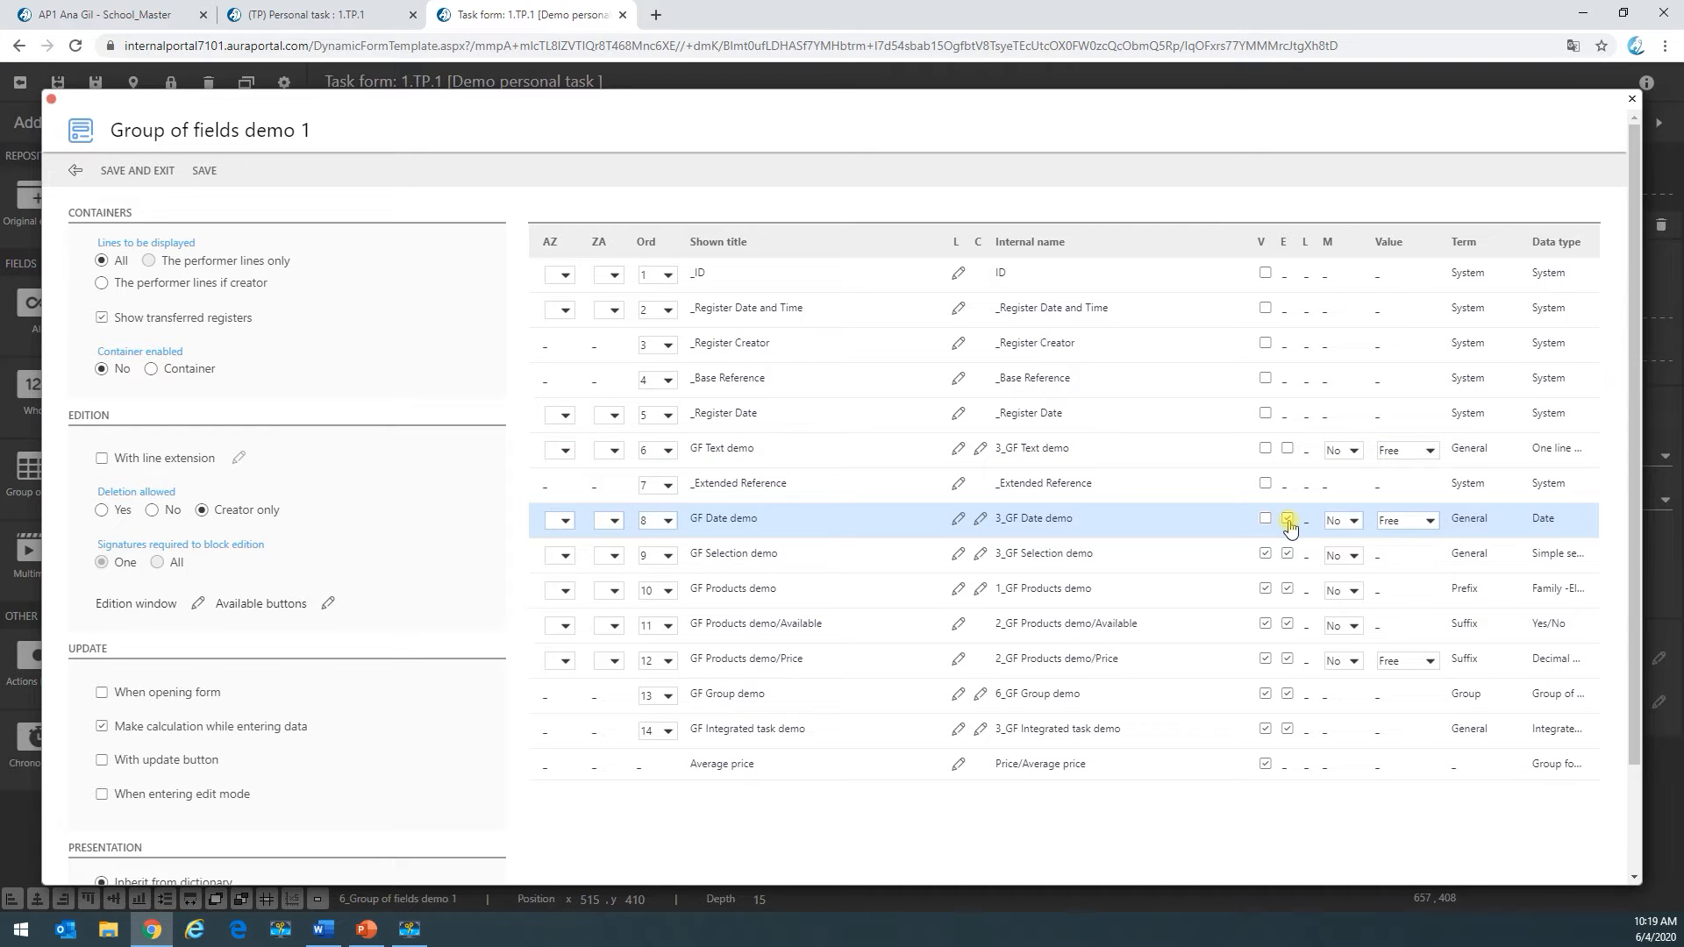
pyautogui.click(1288, 521)
pyautogui.click(1266, 555)
pyautogui.click(1288, 555)
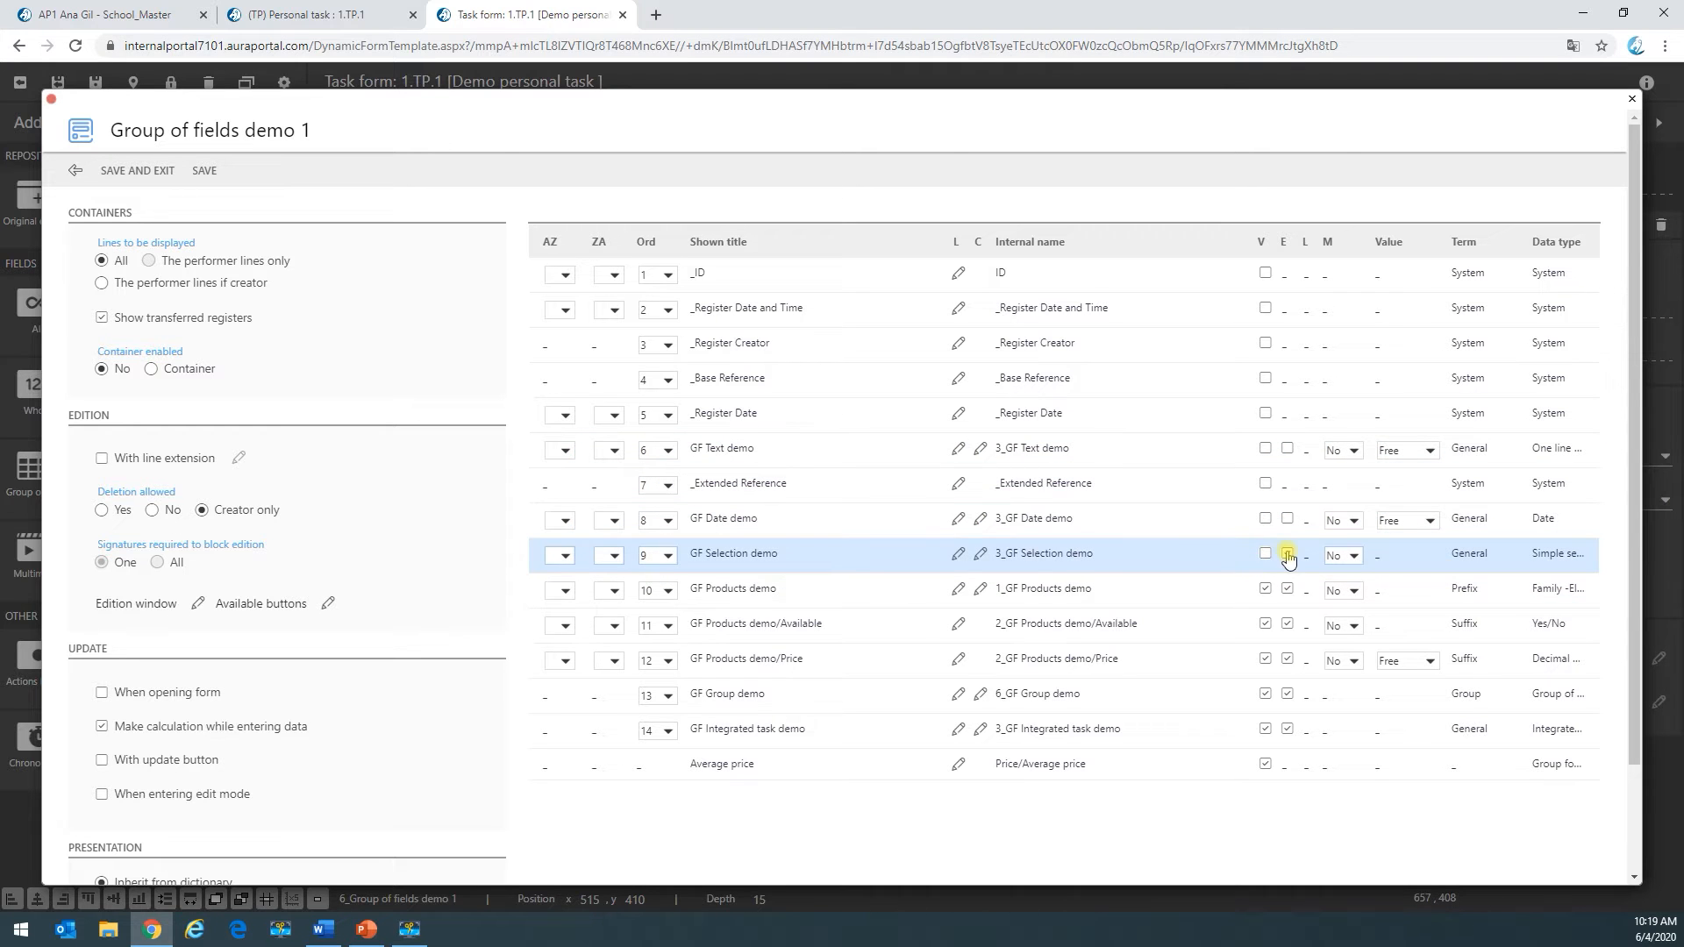
# Step: Make GF Products demo/Available and GF Group demo neither visible nor editable, hide Average price, and save and close the configuration
pyautogui.click(1266, 625)
pyautogui.click(1287, 625)
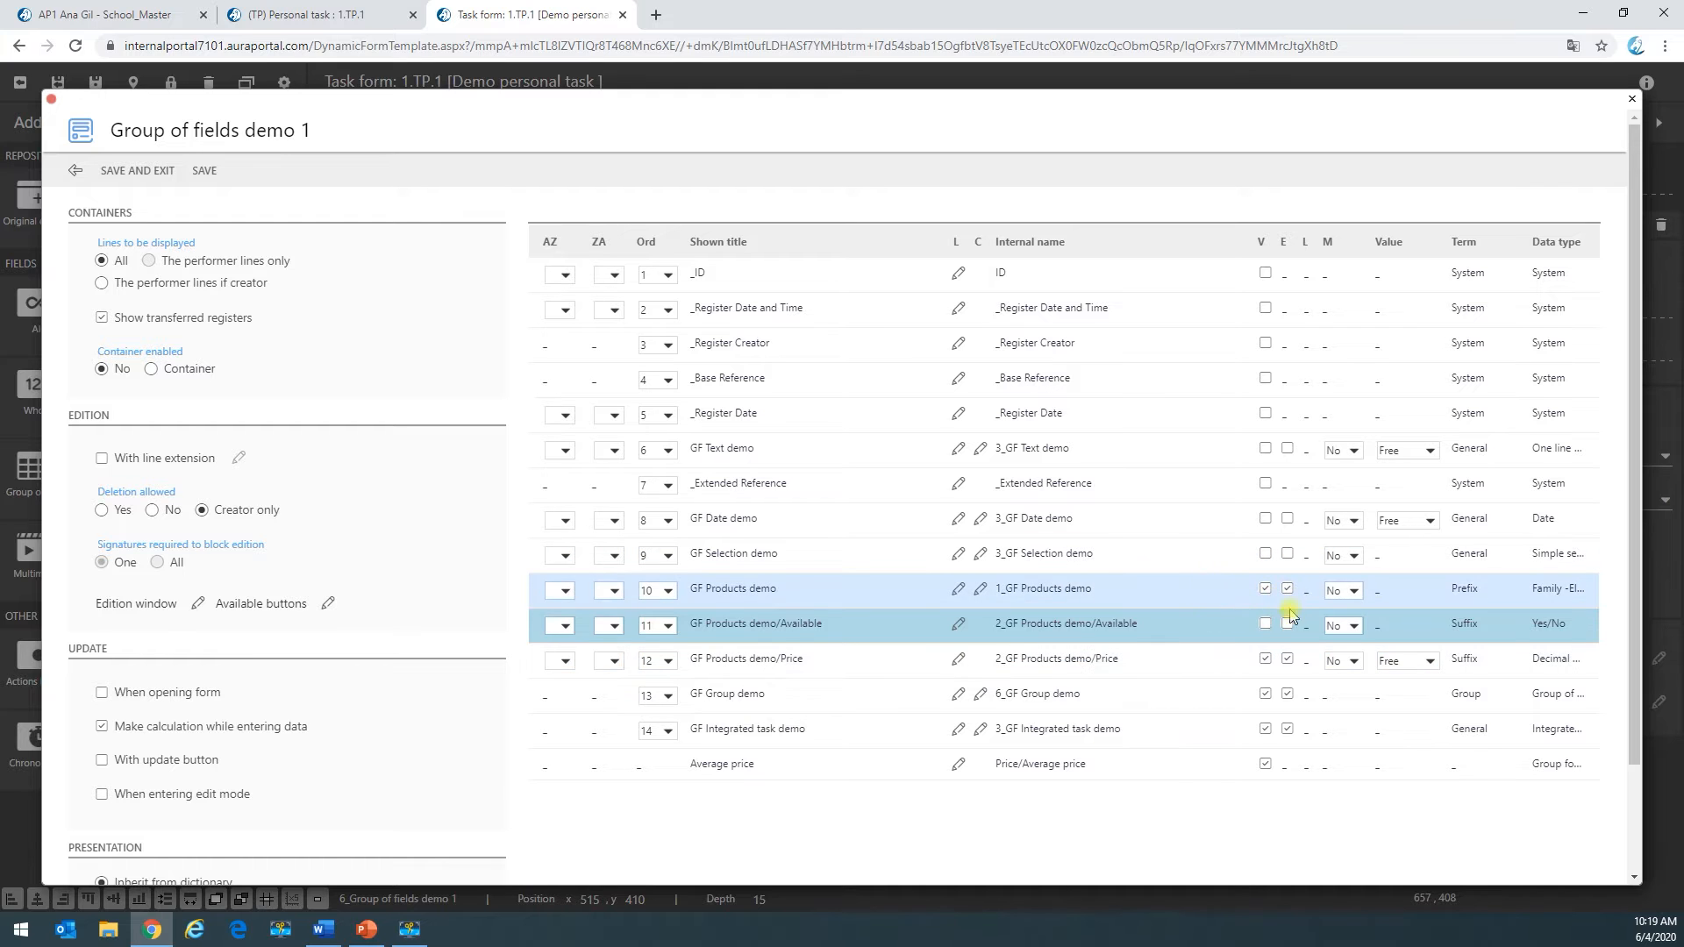
pyautogui.click(1266, 697)
pyautogui.click(1287, 696)
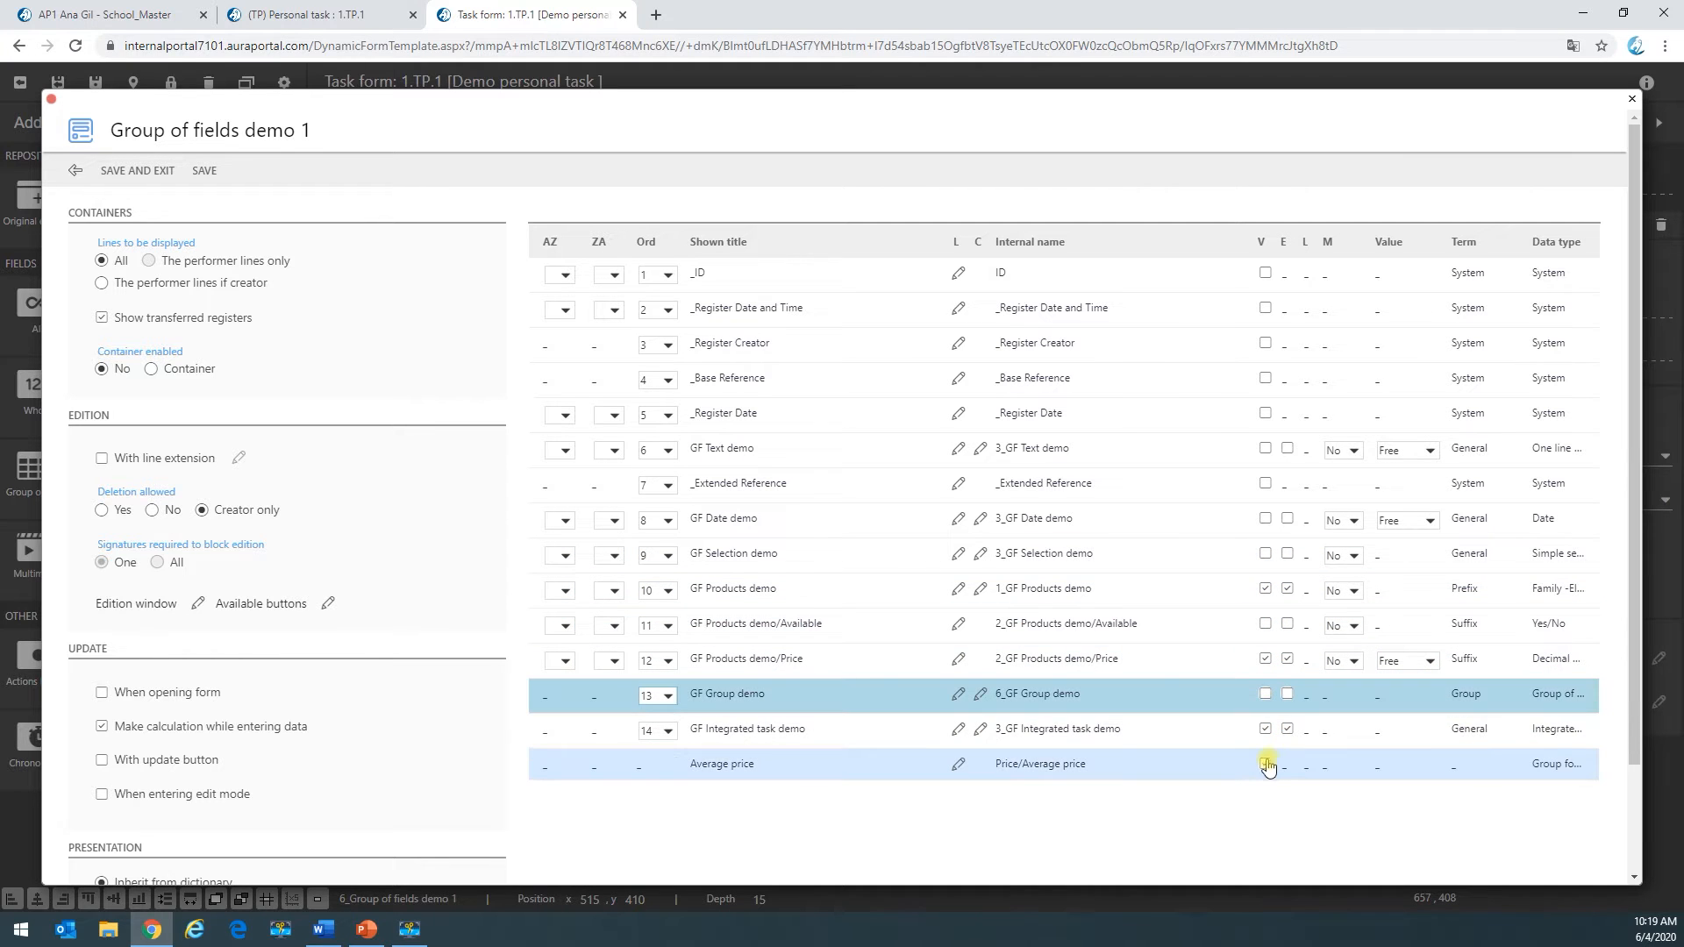
pyautogui.click(1265, 765)
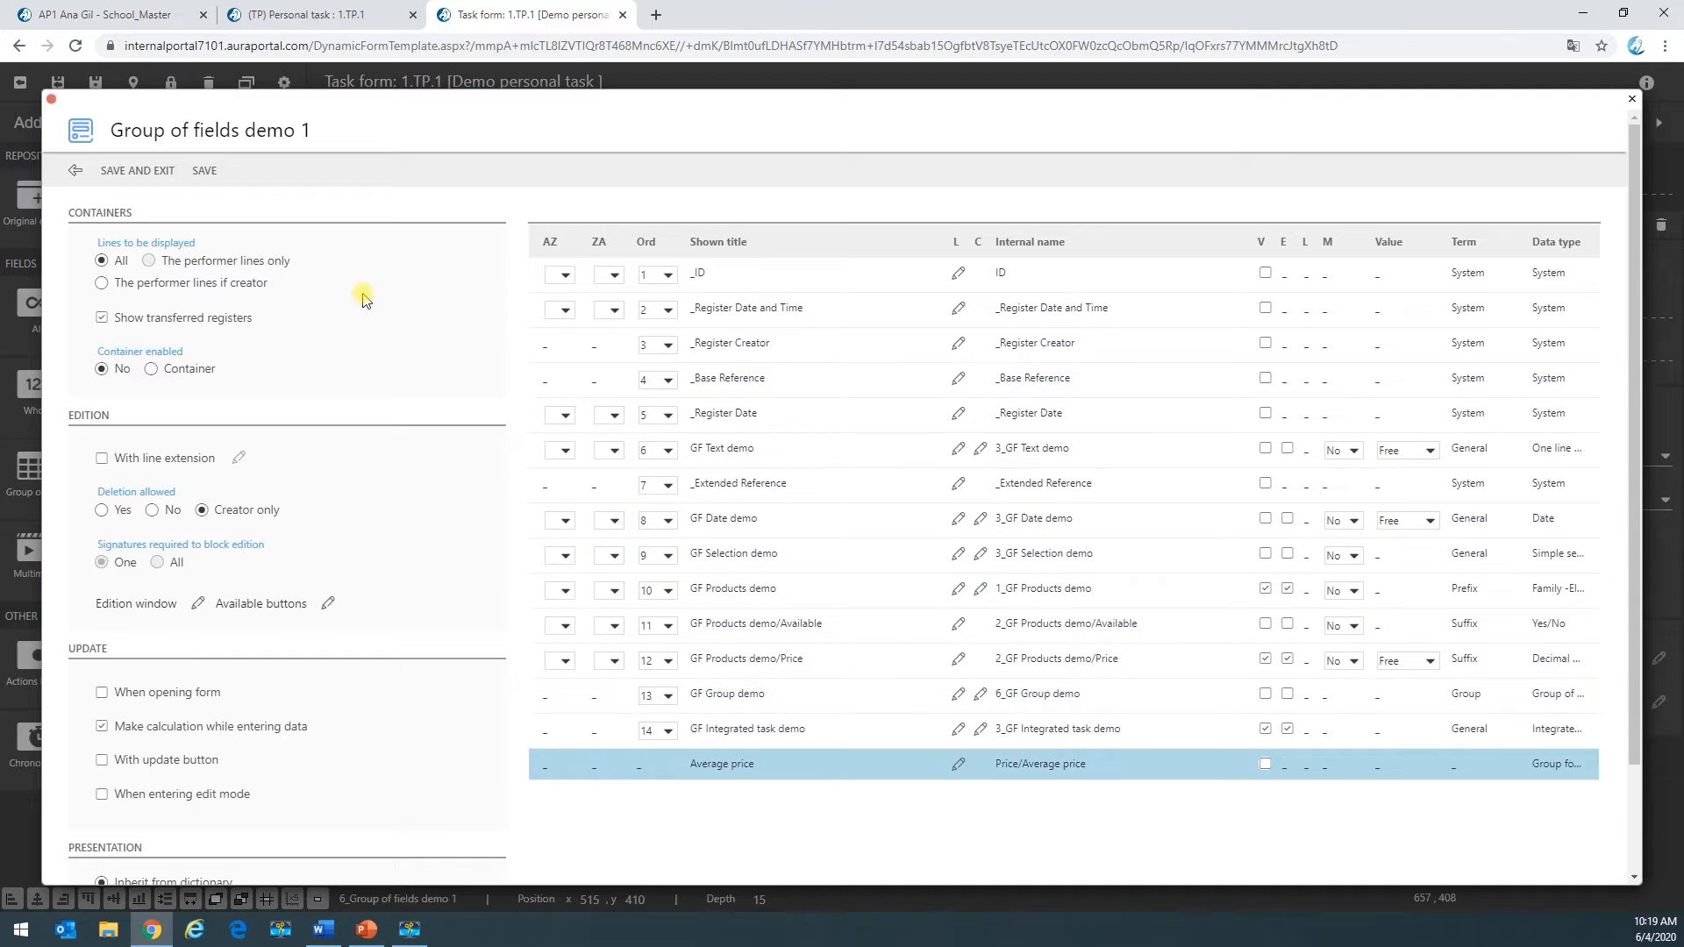
pyautogui.click(146, 183)
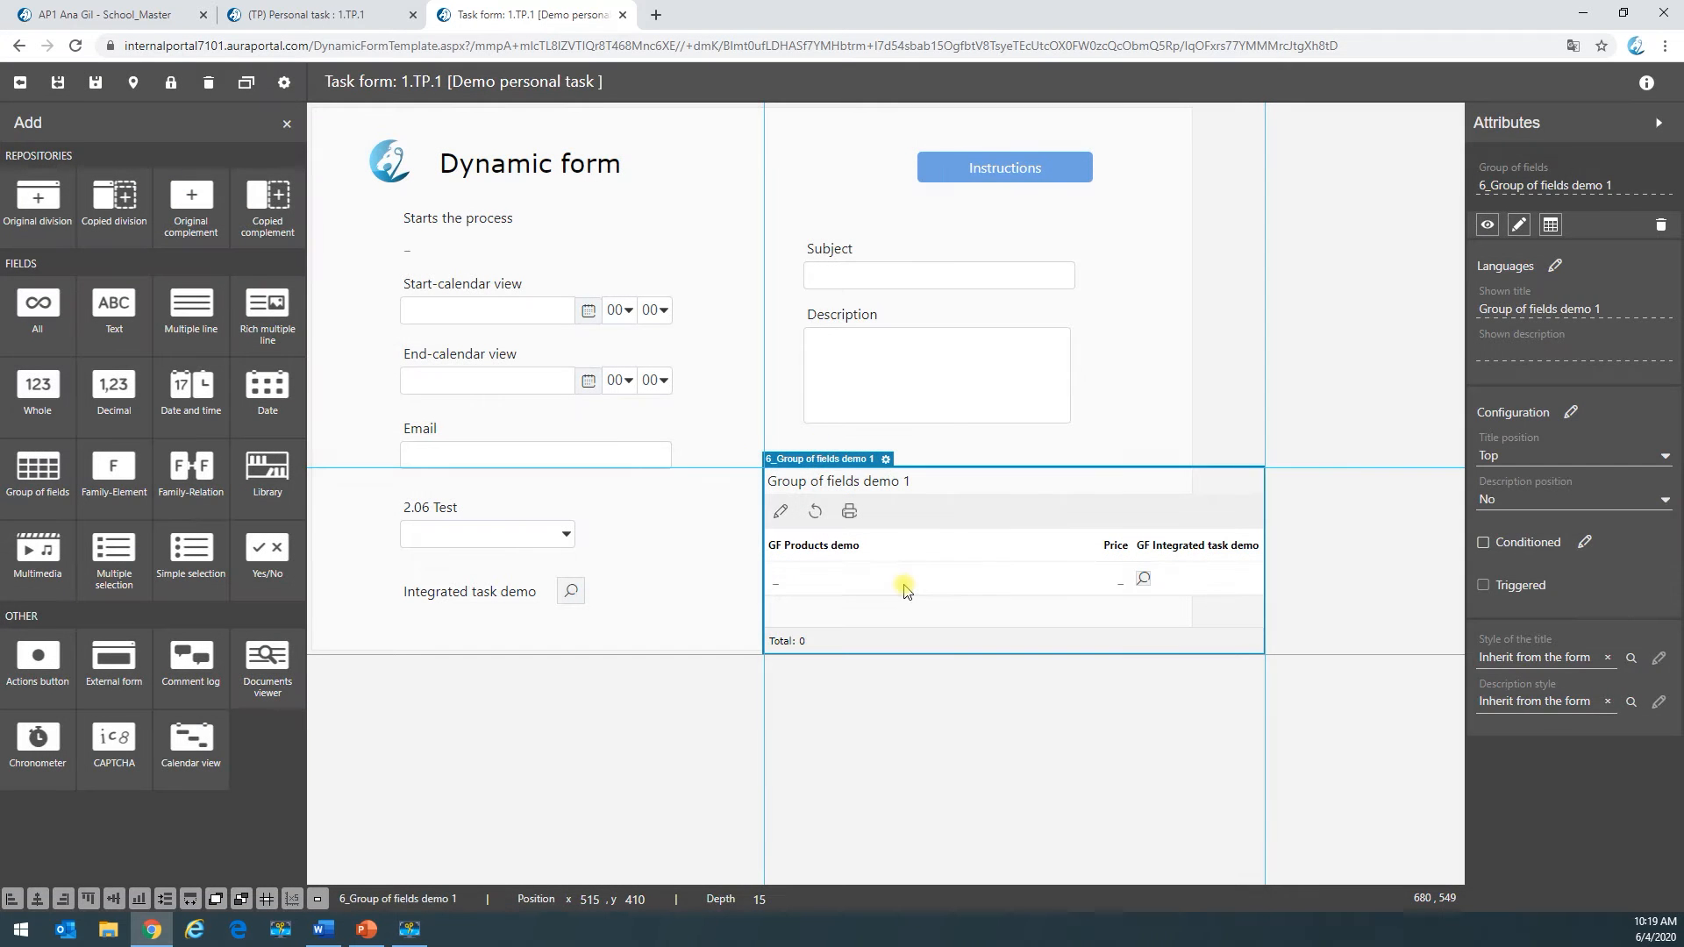
# Step: Narrow the columns of Group of fields demo 1 so it fits within the form, with Price about 118 wide, and save the form
pyautogui.click(903, 581)
pyautogui.moveTo(947, 578); pyautogui.dragTo(995, 578)
pyautogui.click(1022, 583)
pyautogui.click(868, 546)
pyautogui.click(933, 546)
pyautogui.moveTo(926, 545); pyautogui.dragTo(935, 549)
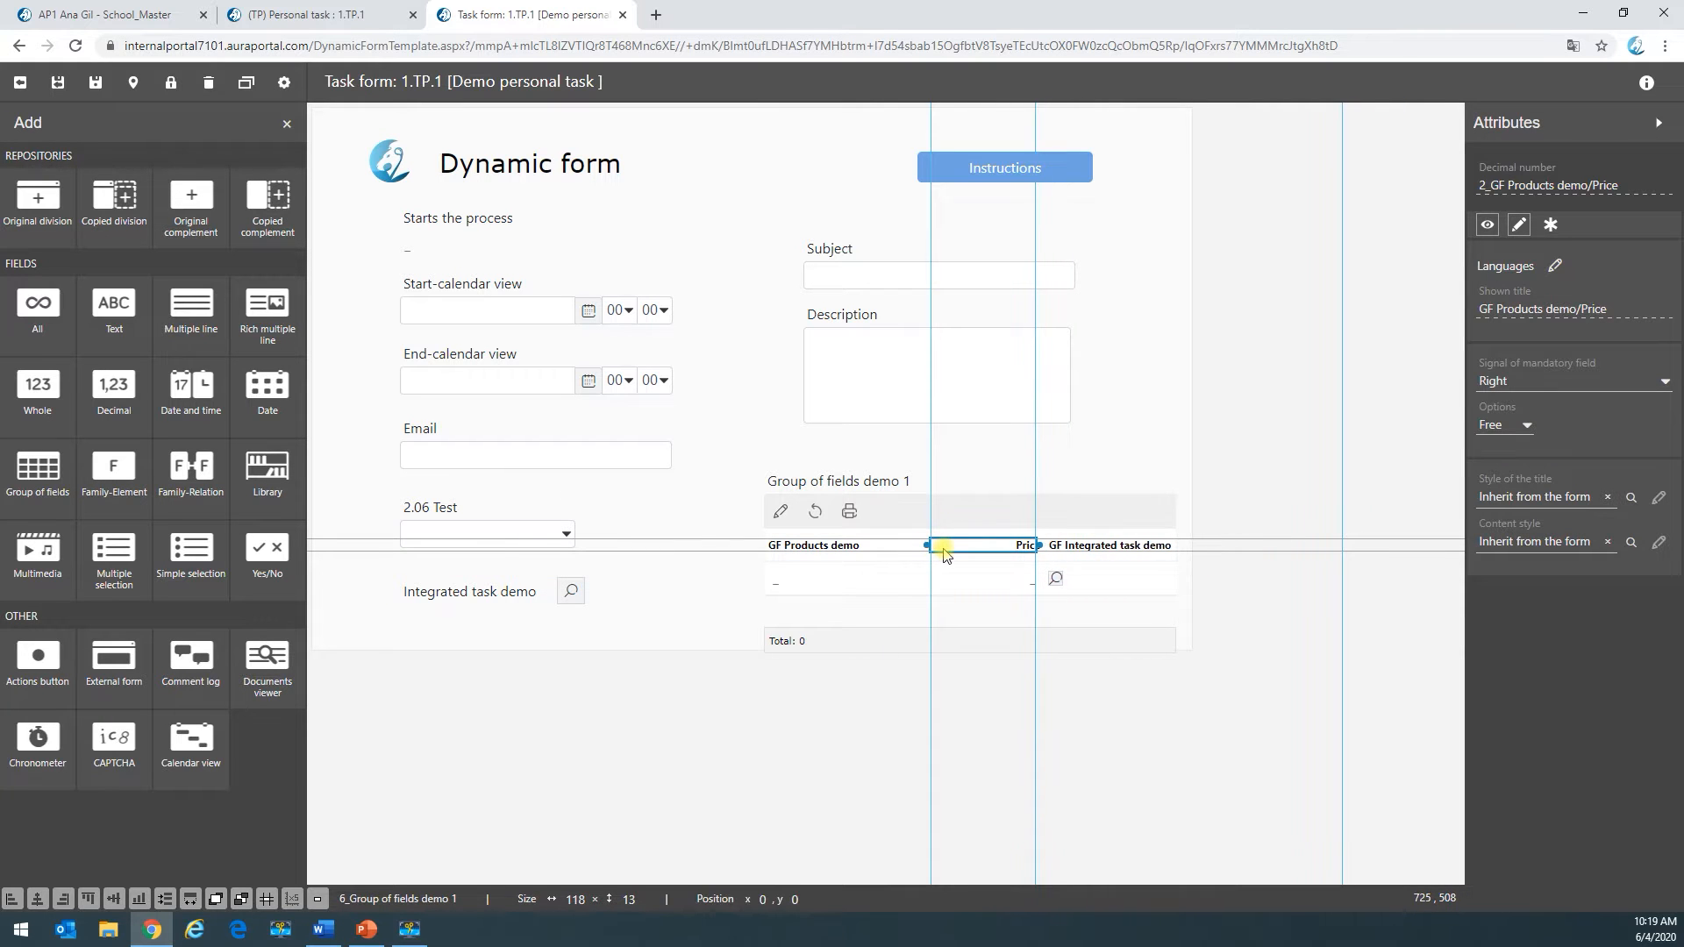
pyautogui.click(968, 456)
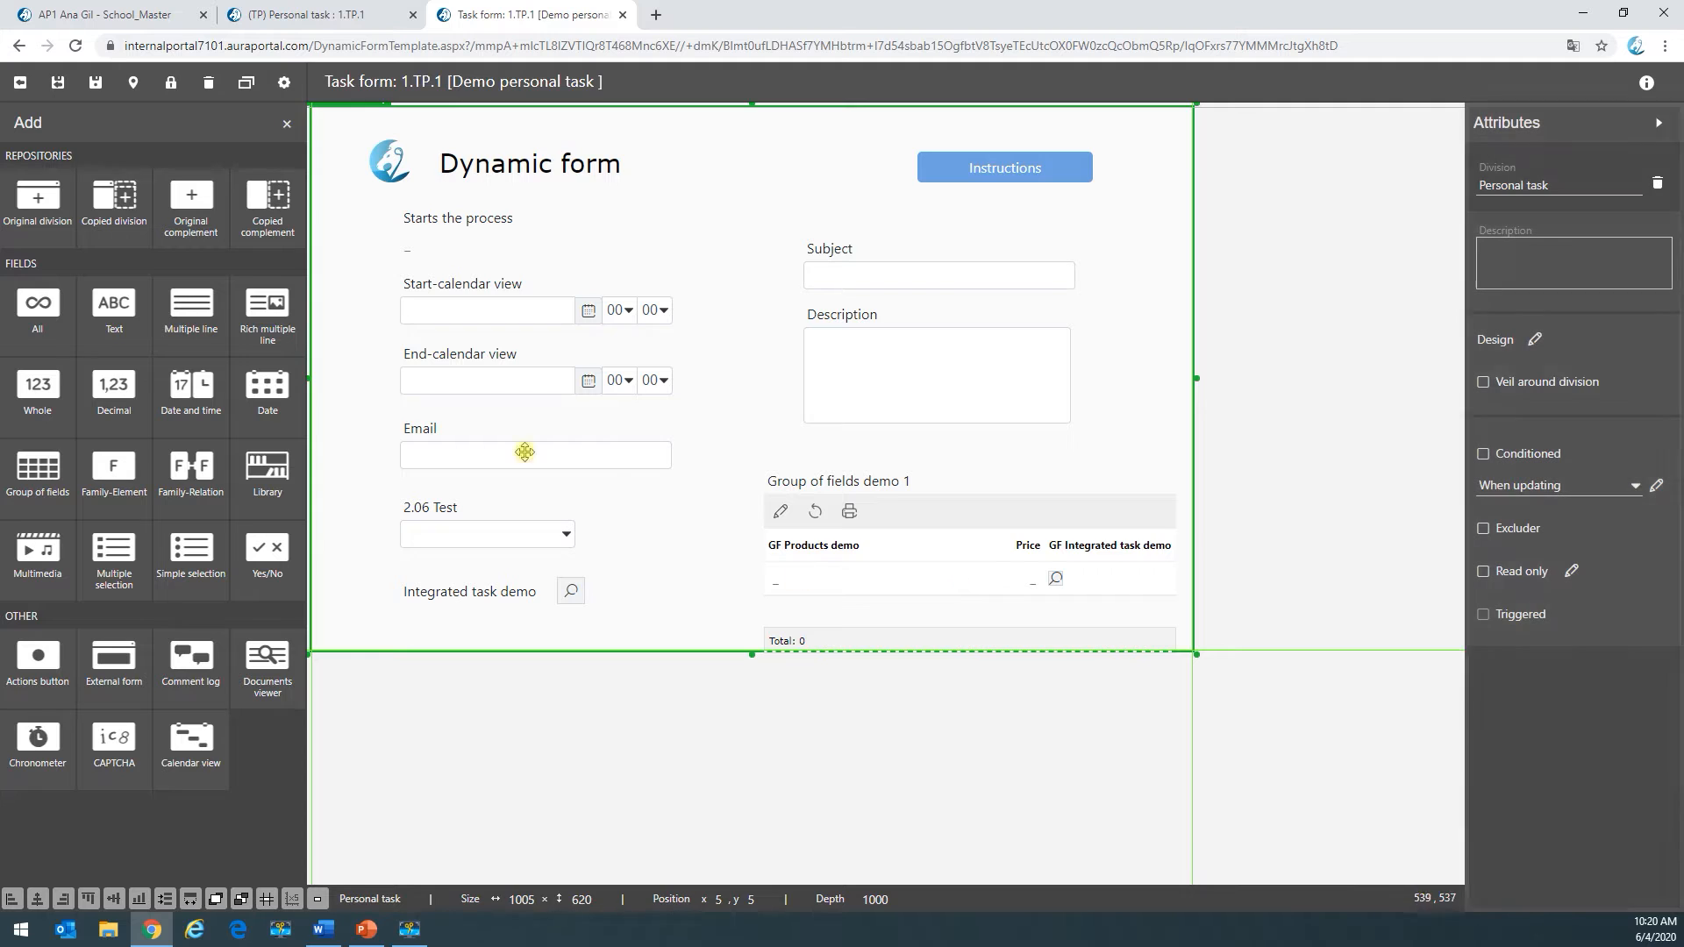
pyautogui.click(96, 82)
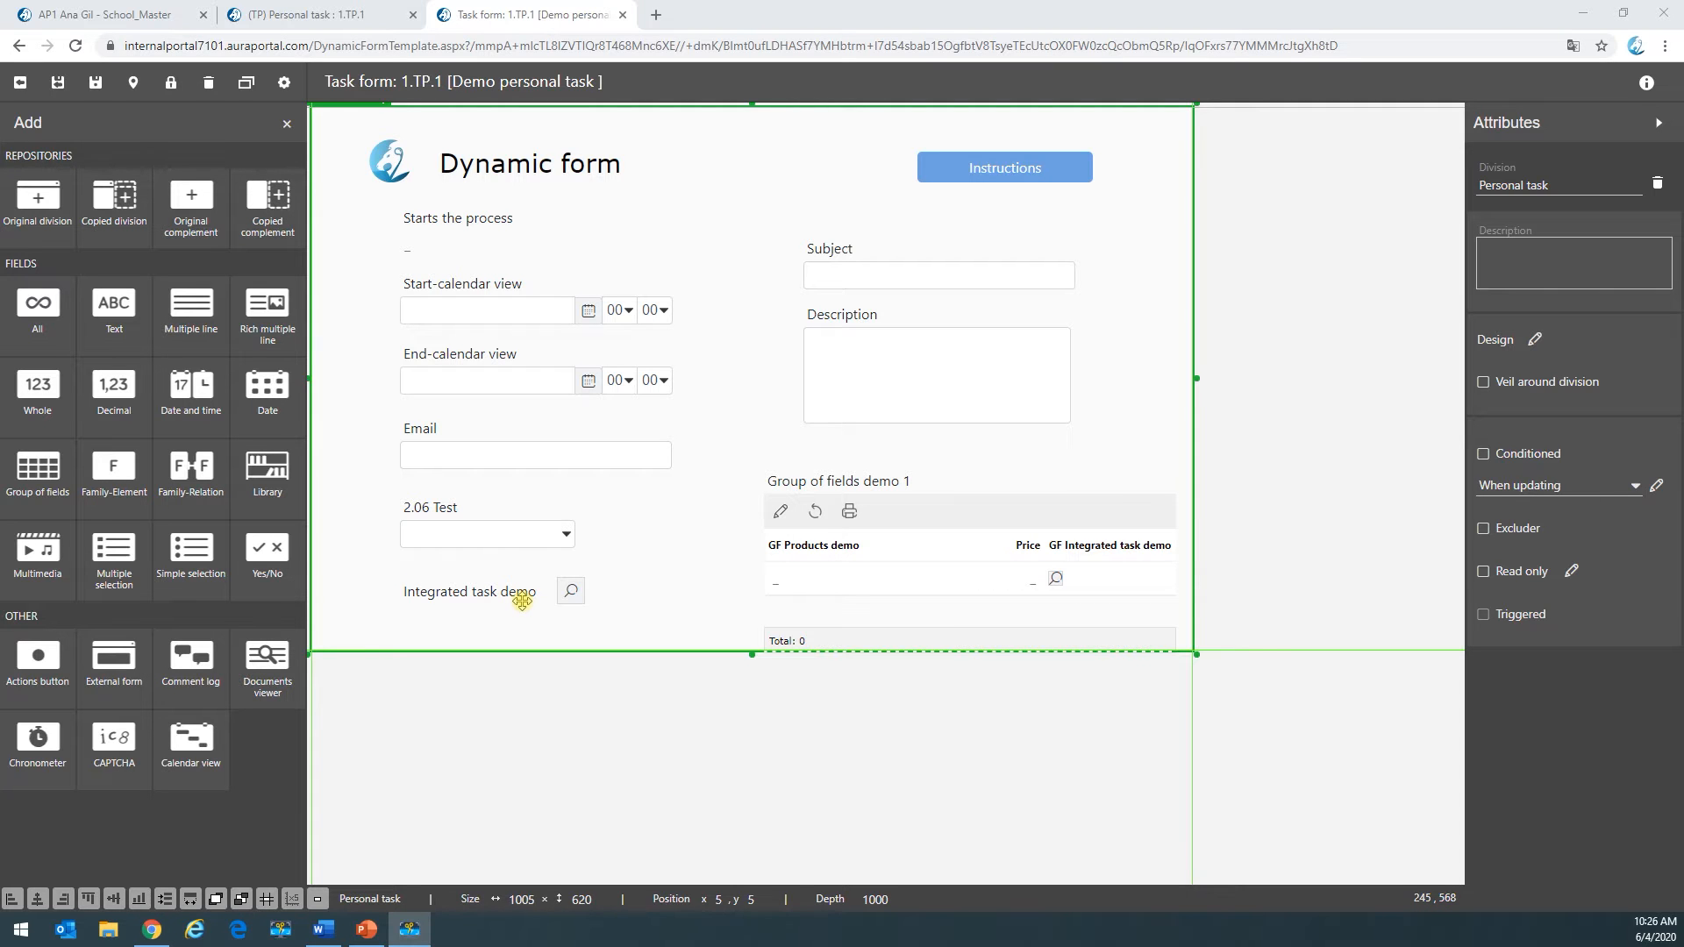
# Step: Configure the Integrated task demo field to display all integrated tasks belonging to the process
pyautogui.click(475, 598)
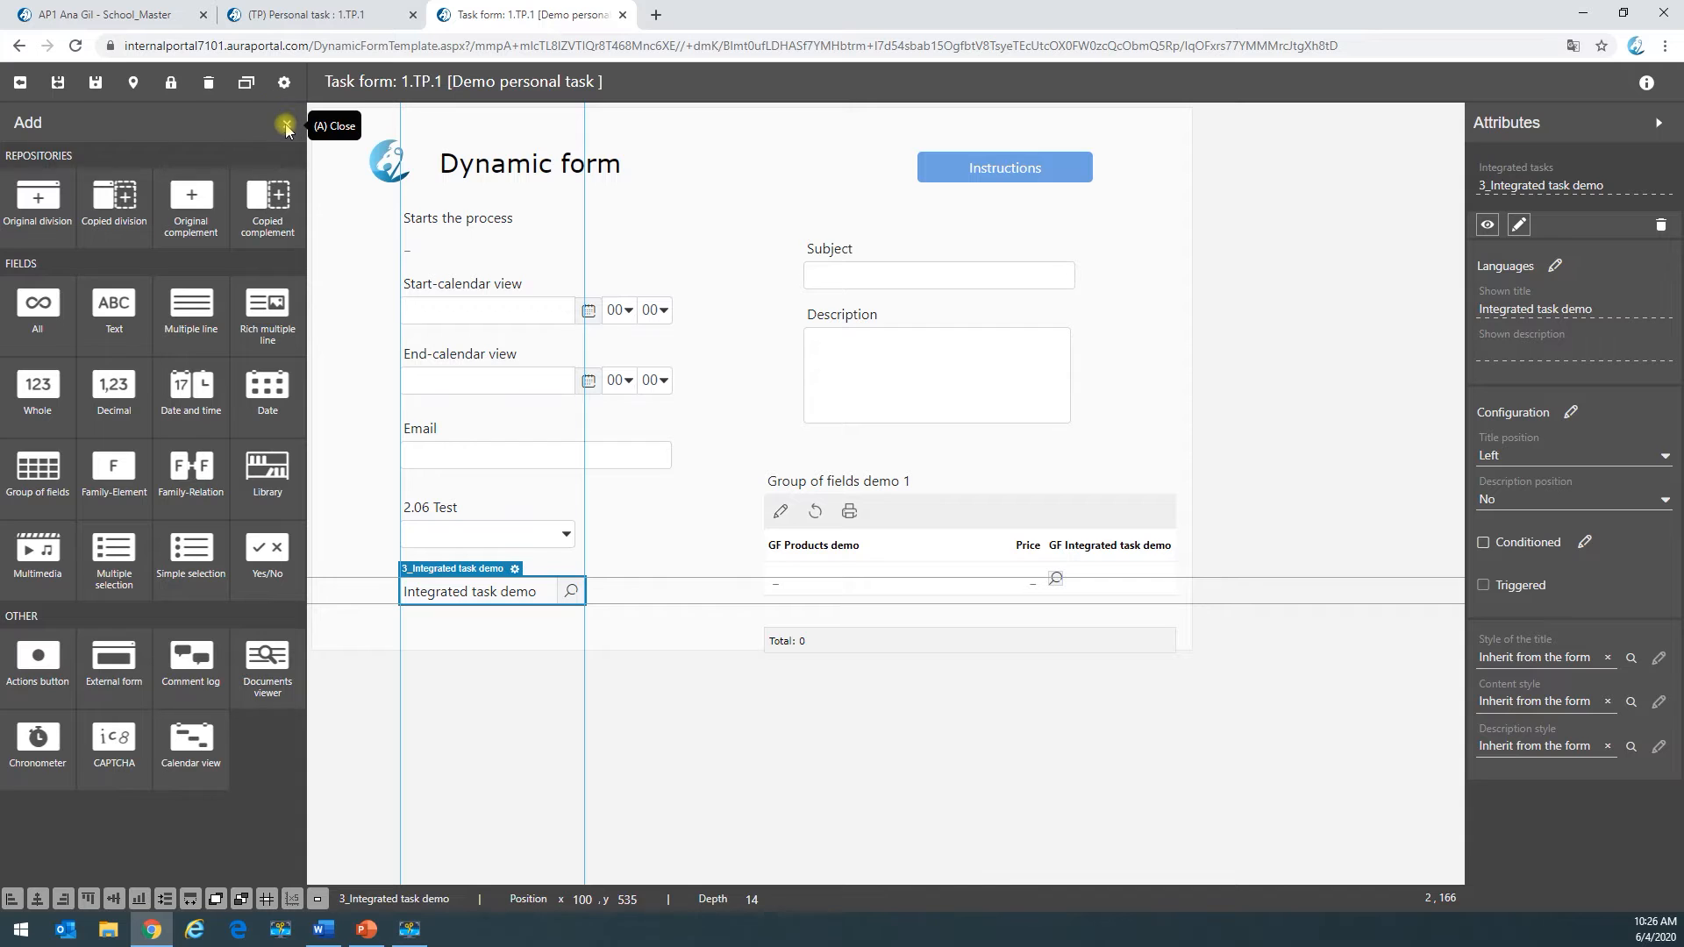
pyautogui.click(286, 124)
pyautogui.click(282, 522)
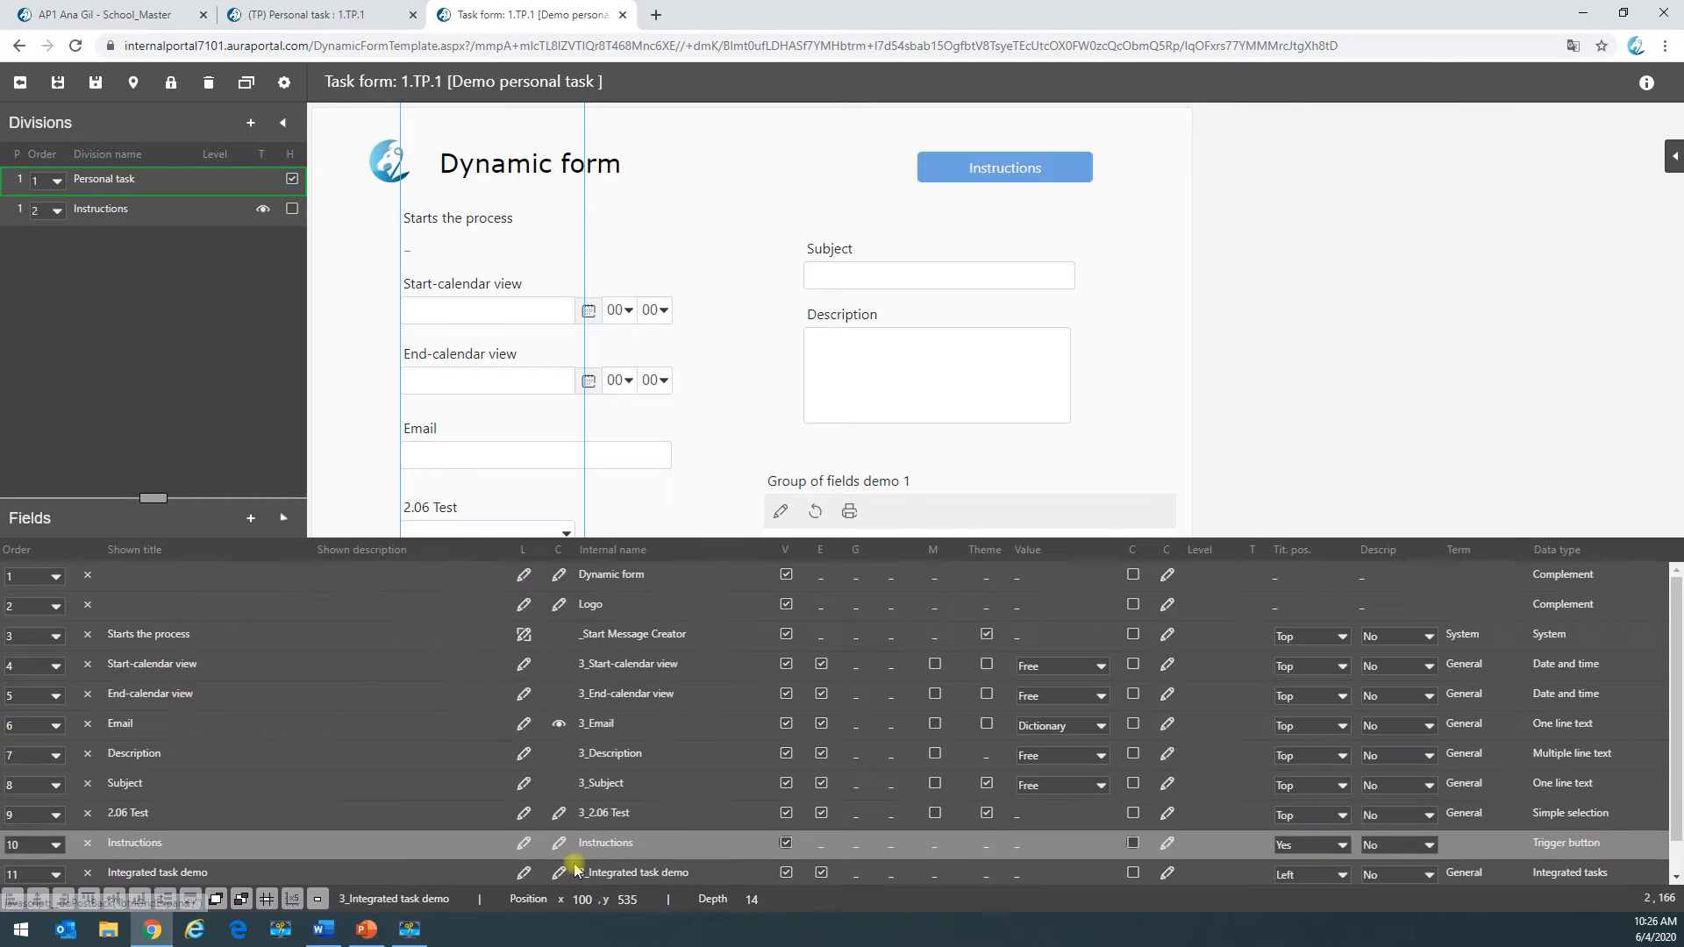
pyautogui.scroll(-1, 569, 869)
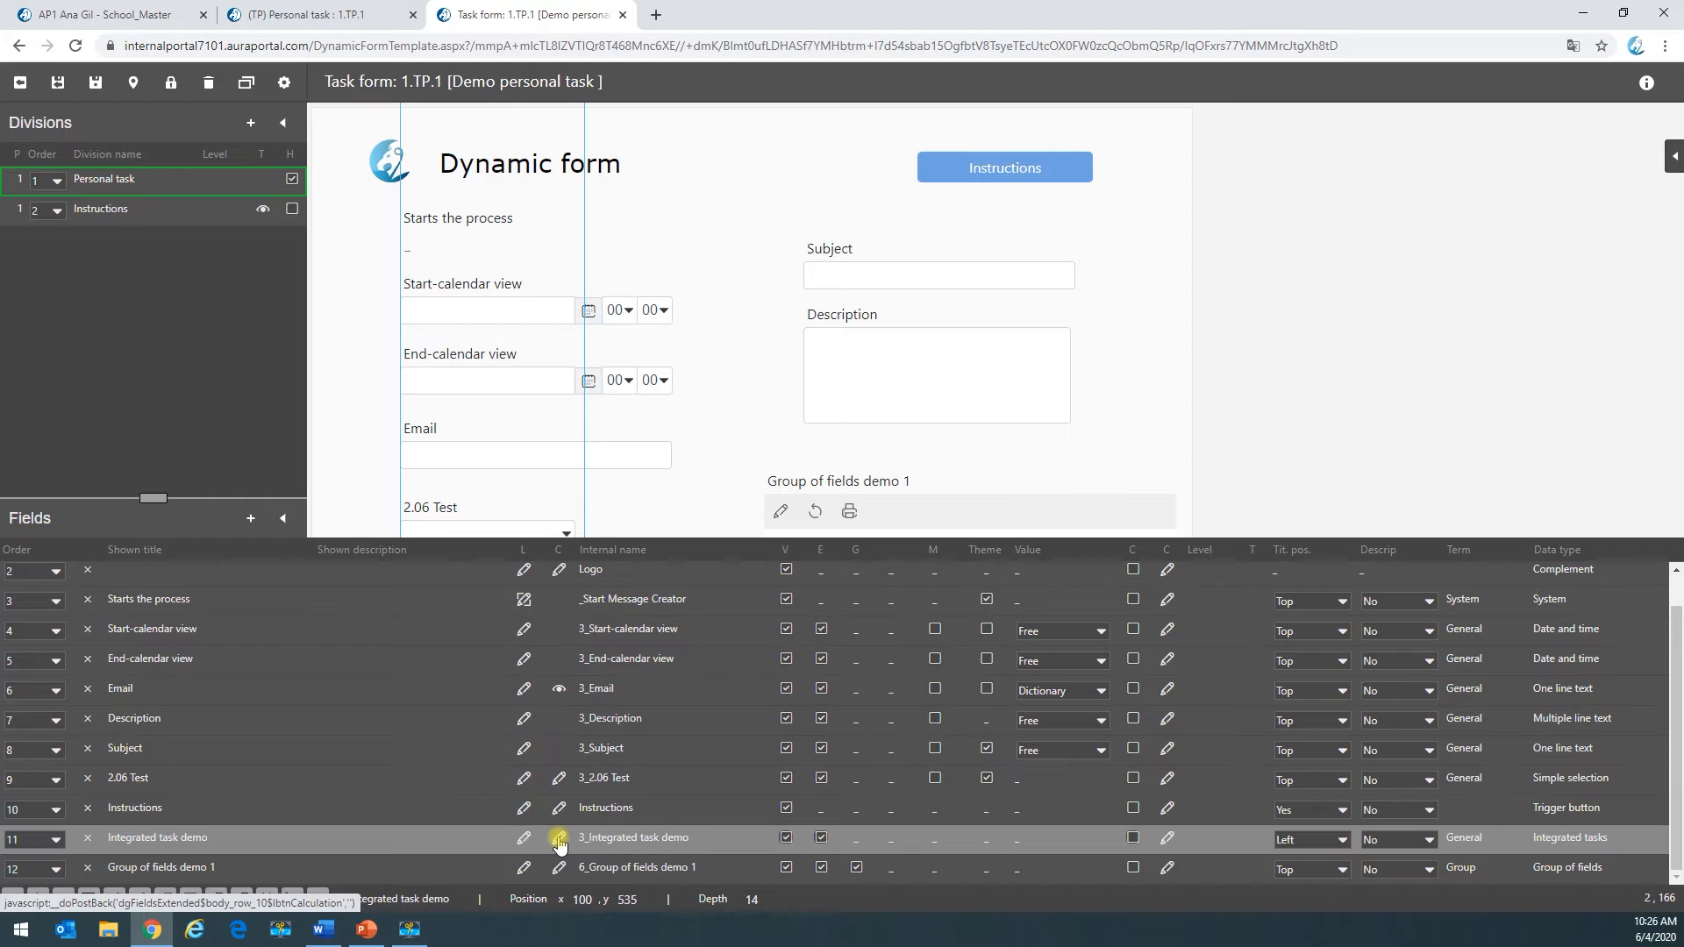
pyautogui.click(560, 840)
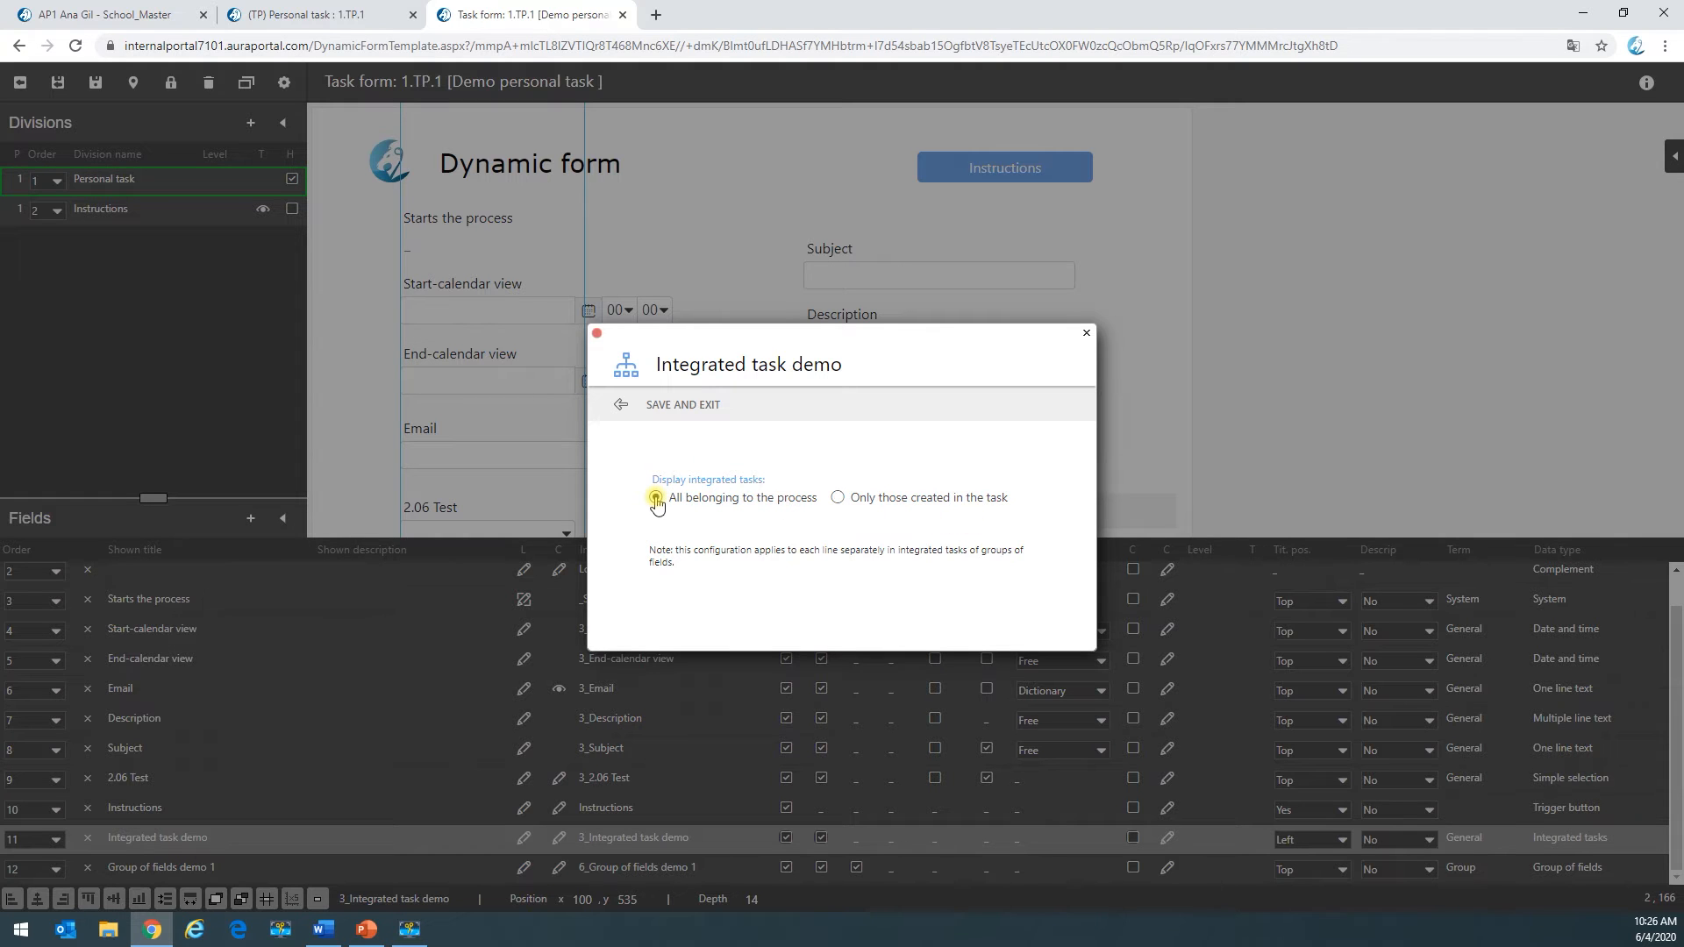
pyautogui.click(684, 409)
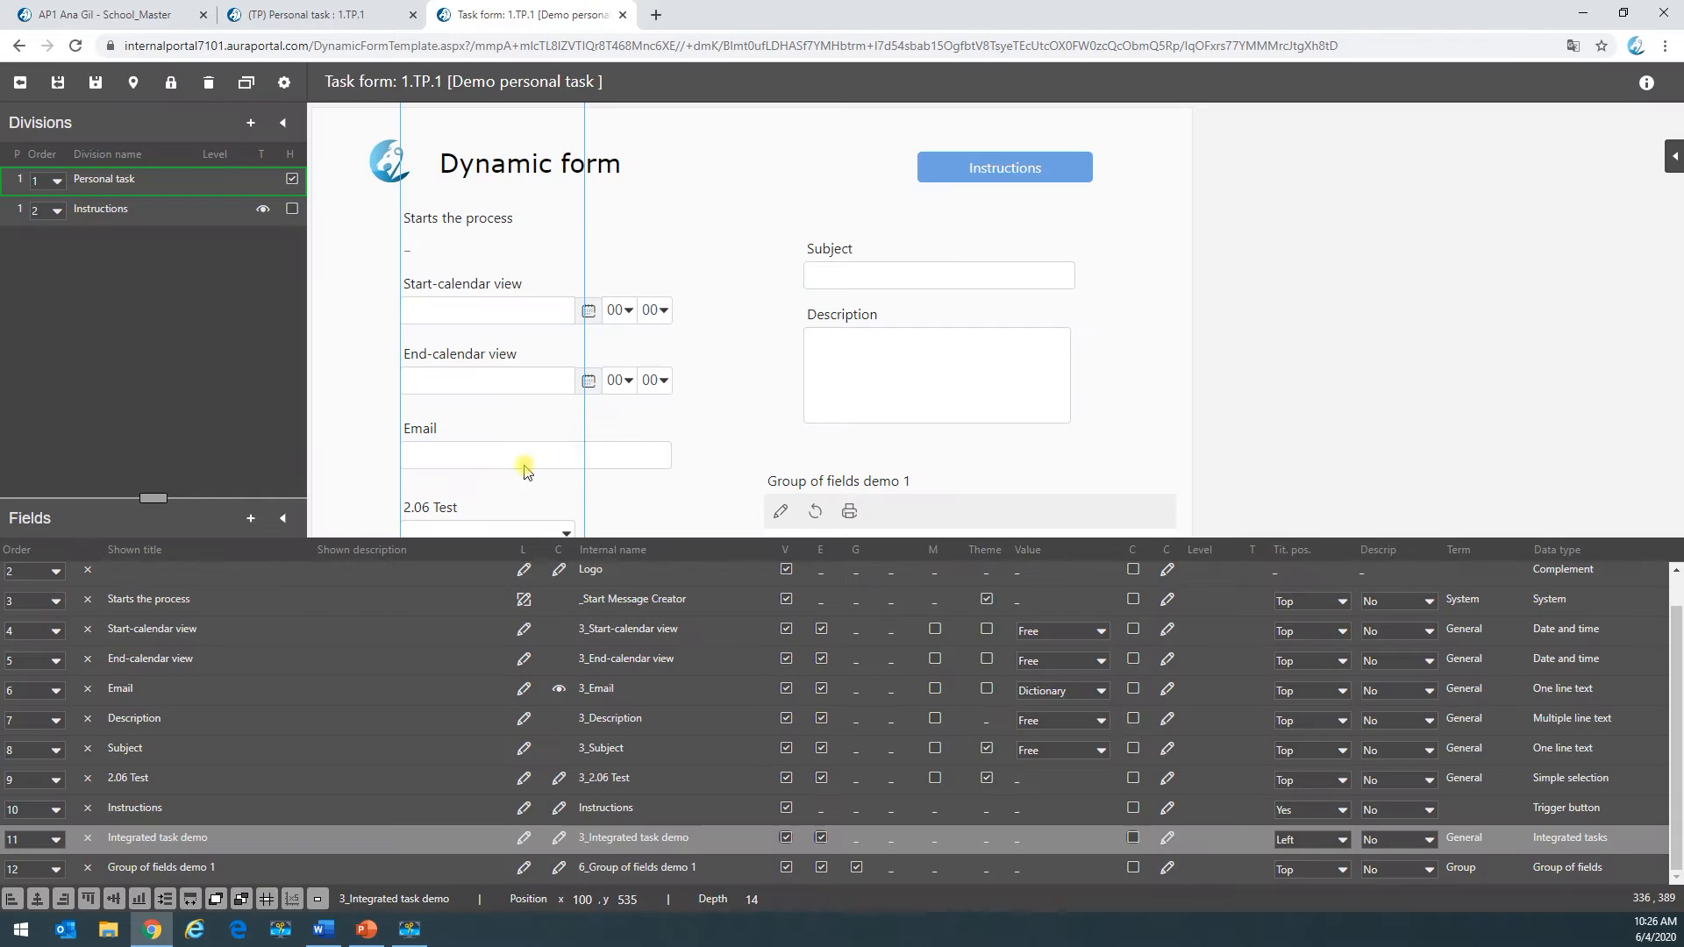
pyautogui.click(286, 522)
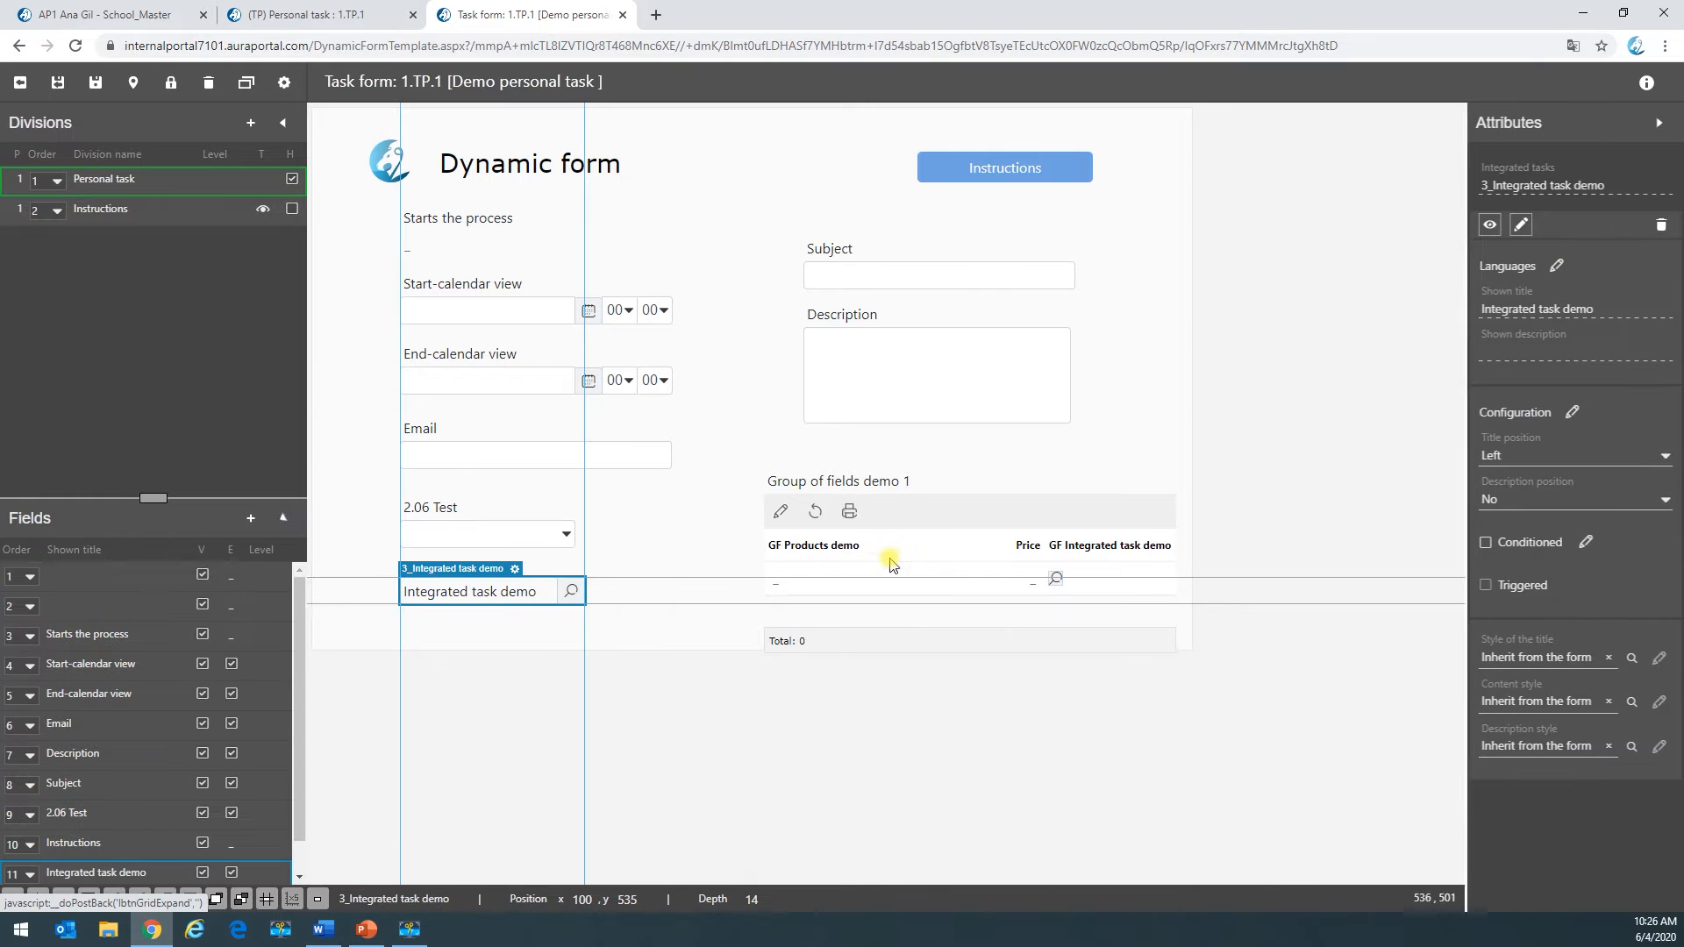
# Step: Review which integrated tasks the GF Integrated task demo column of Group of fields demo 1 displays, and save the configuration
pyautogui.click(917, 504)
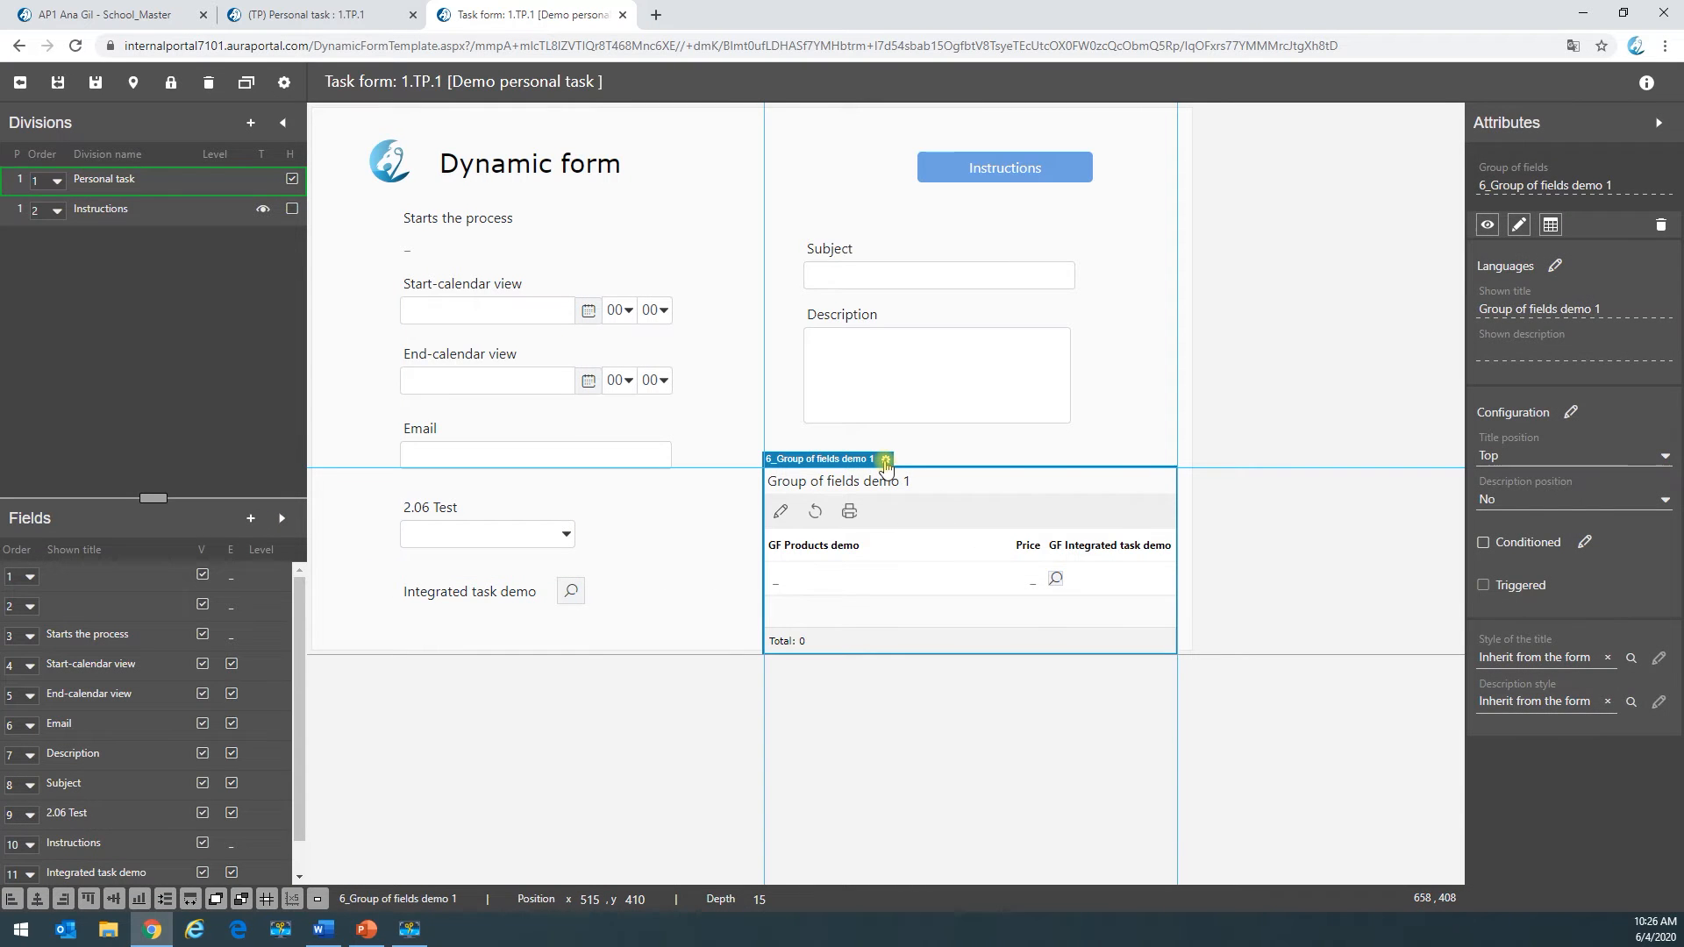
pyautogui.click(885, 462)
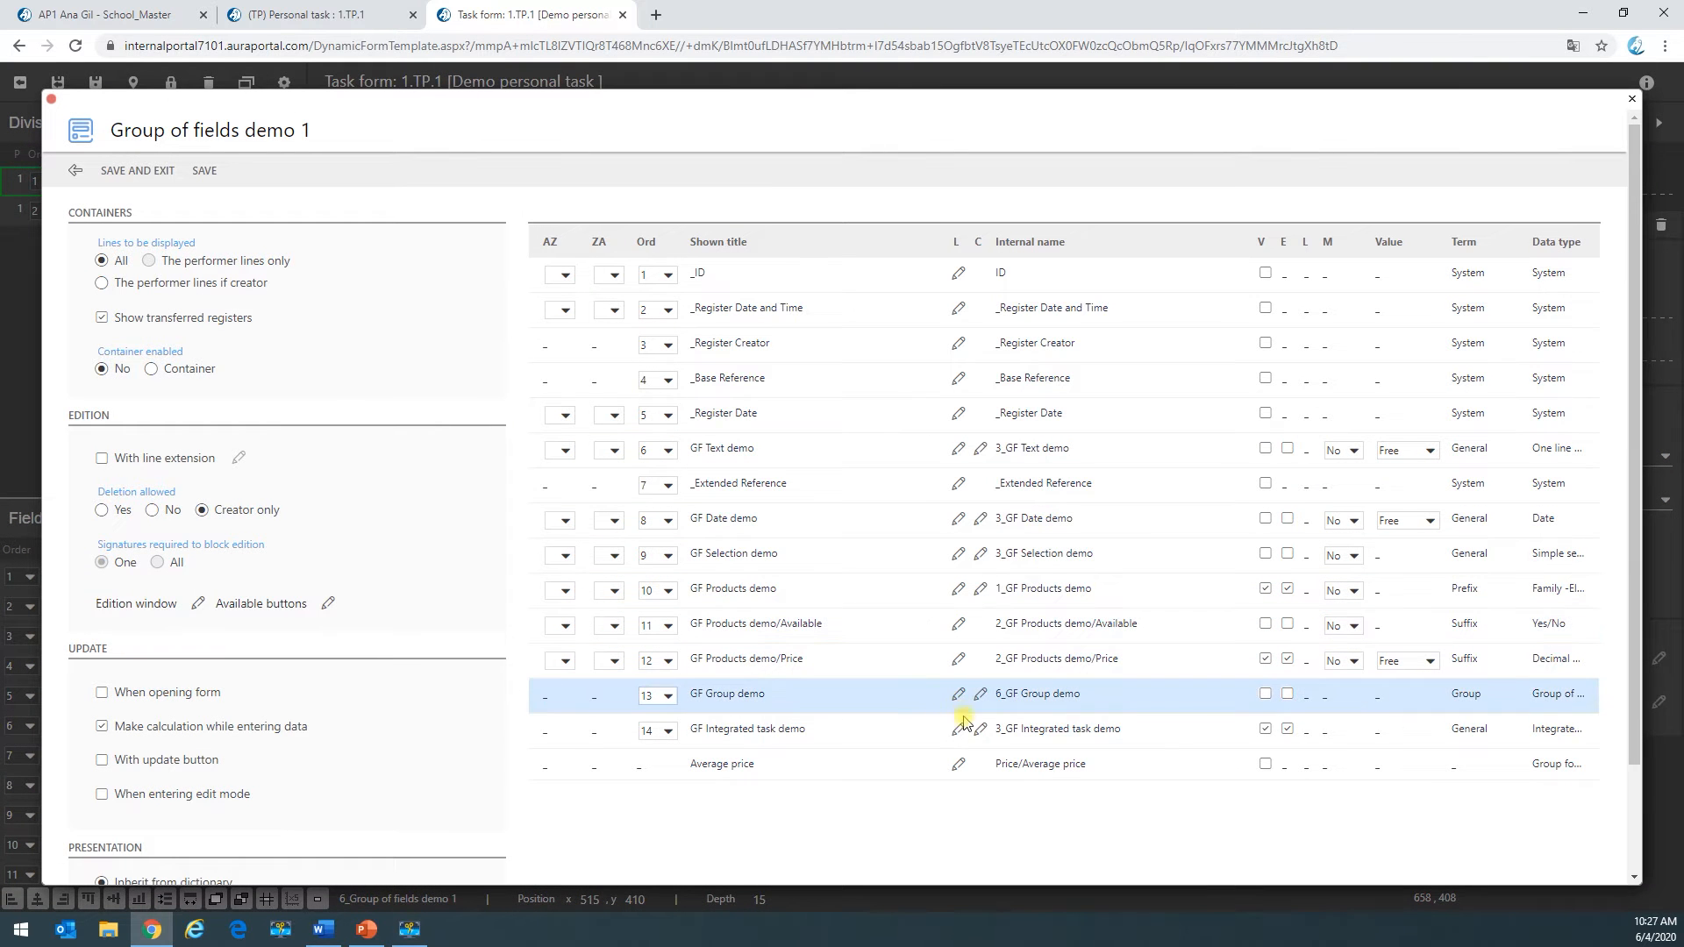
pyautogui.click(981, 729)
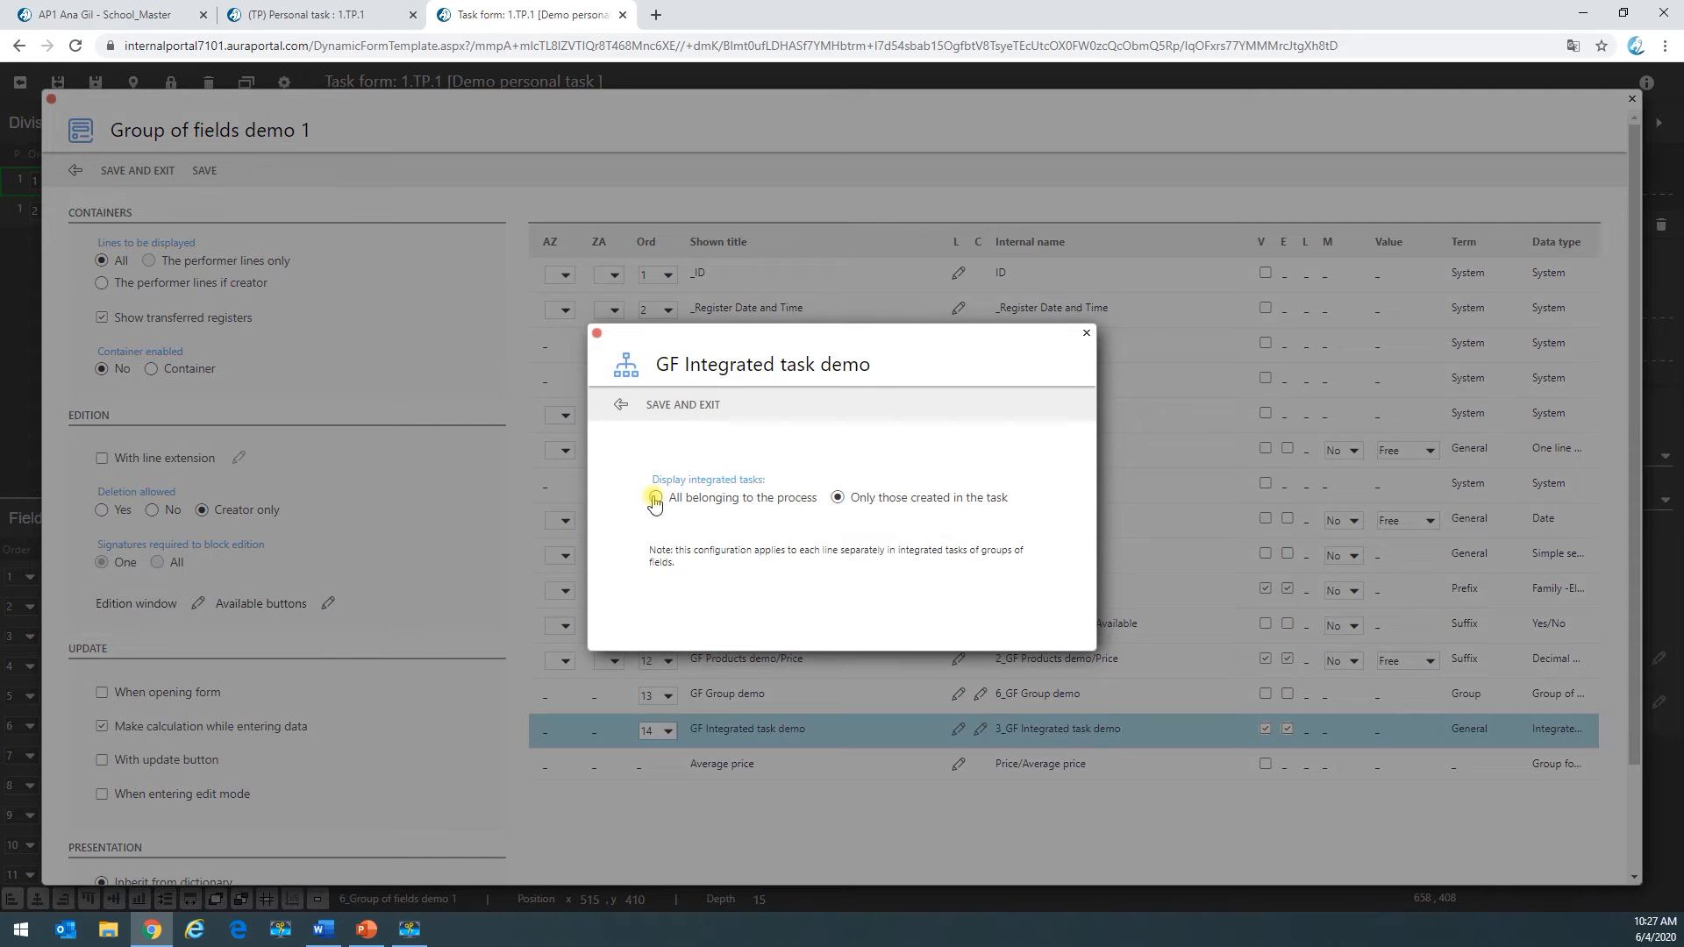
pyautogui.click(691, 408)
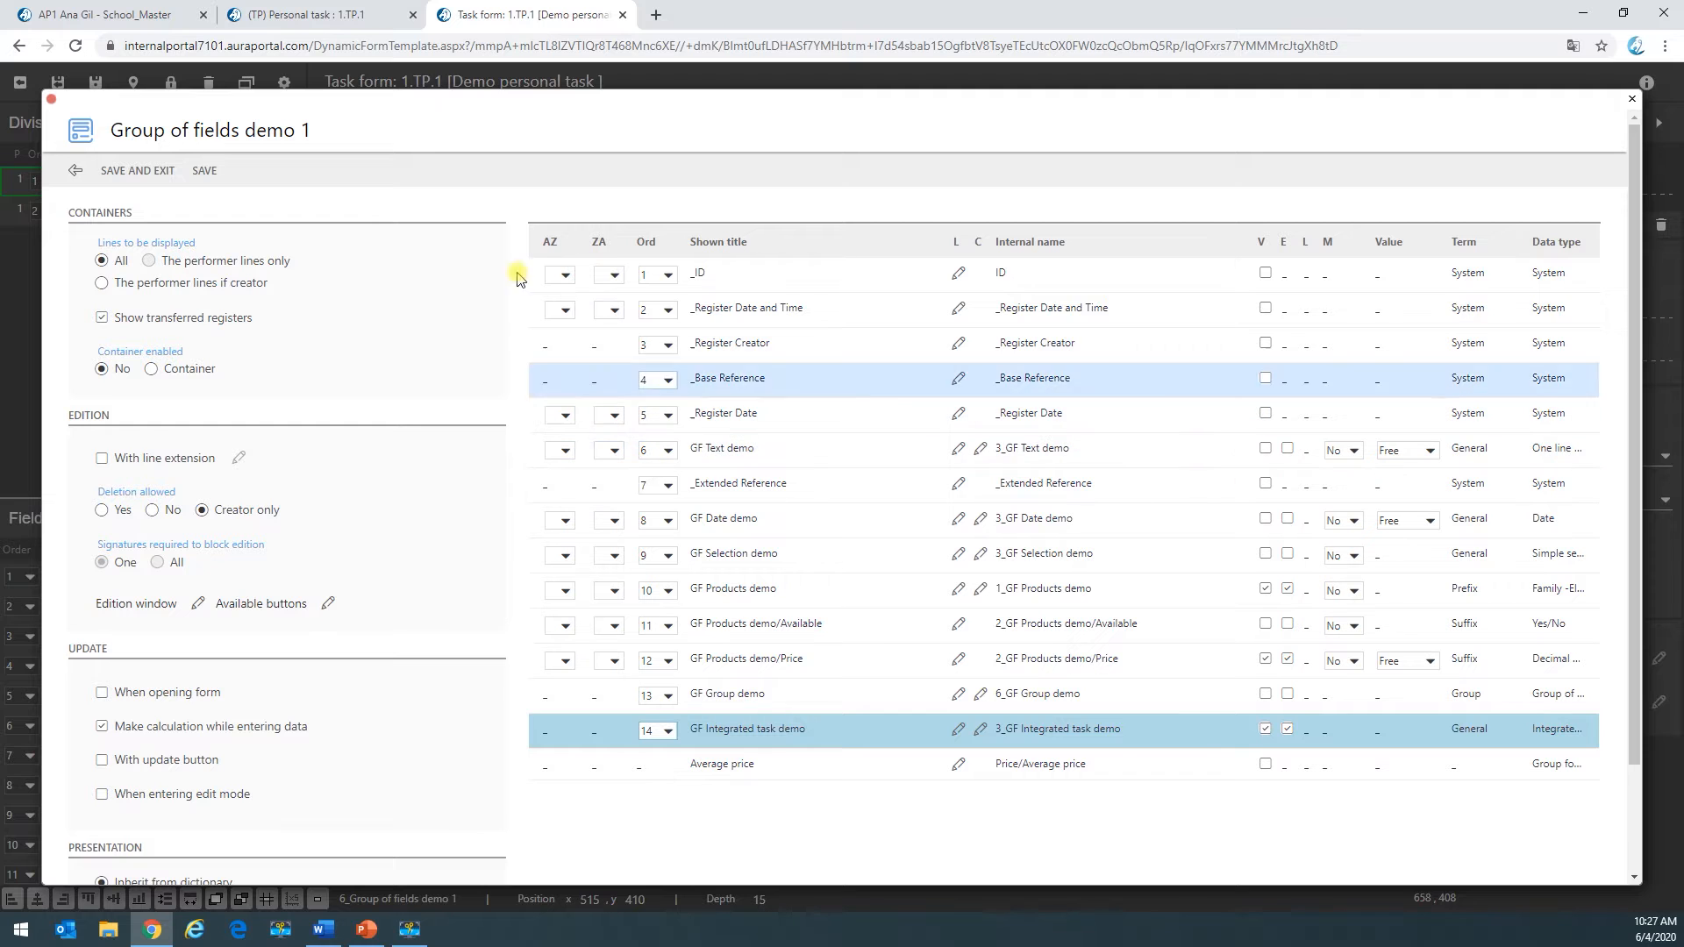
pyautogui.click(158, 172)
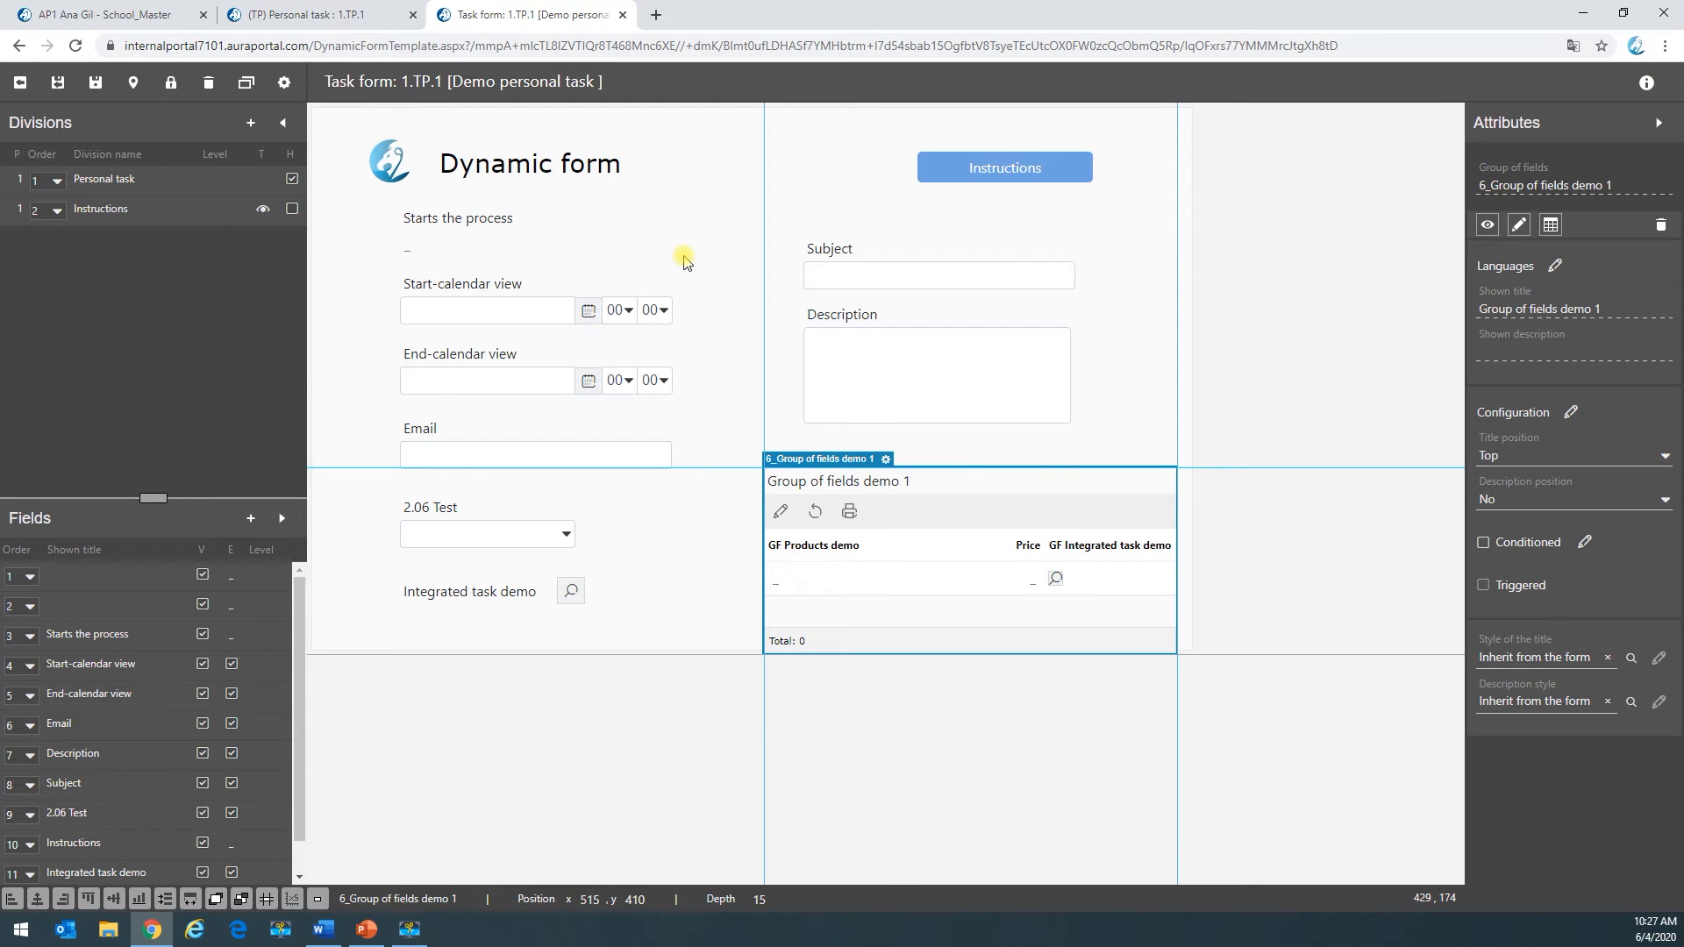
# Step: Save and close the Demo personal task form, and save and exit the configuration of Personal task test
pyautogui.click(685, 260)
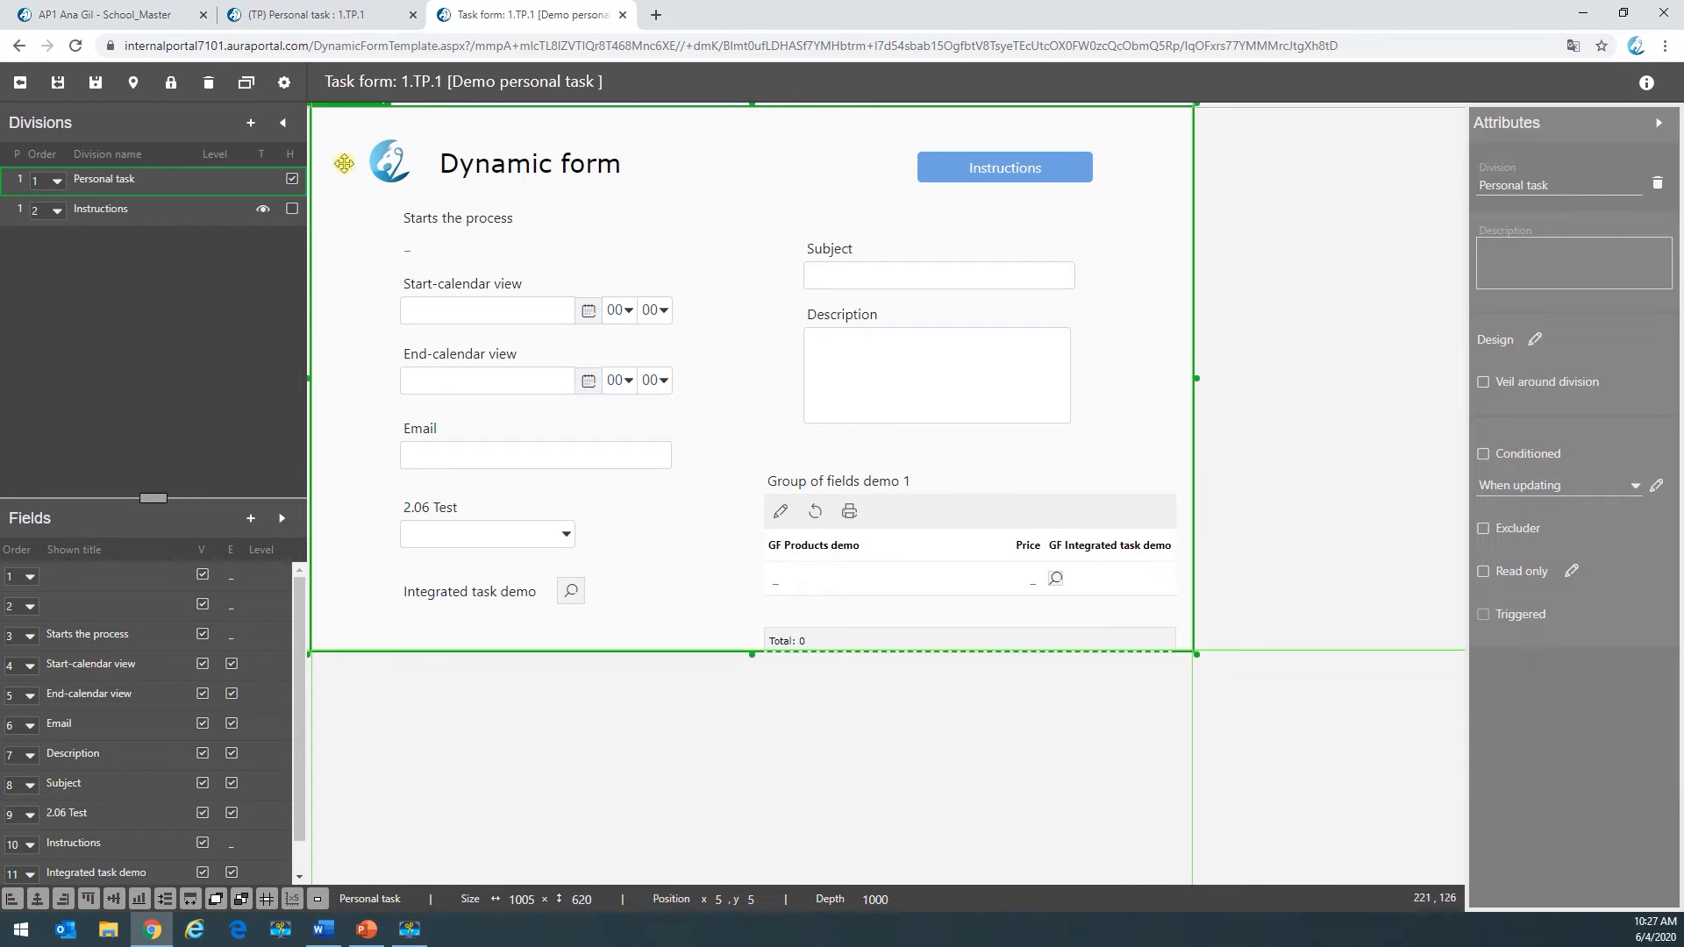
pyautogui.click(96, 85)
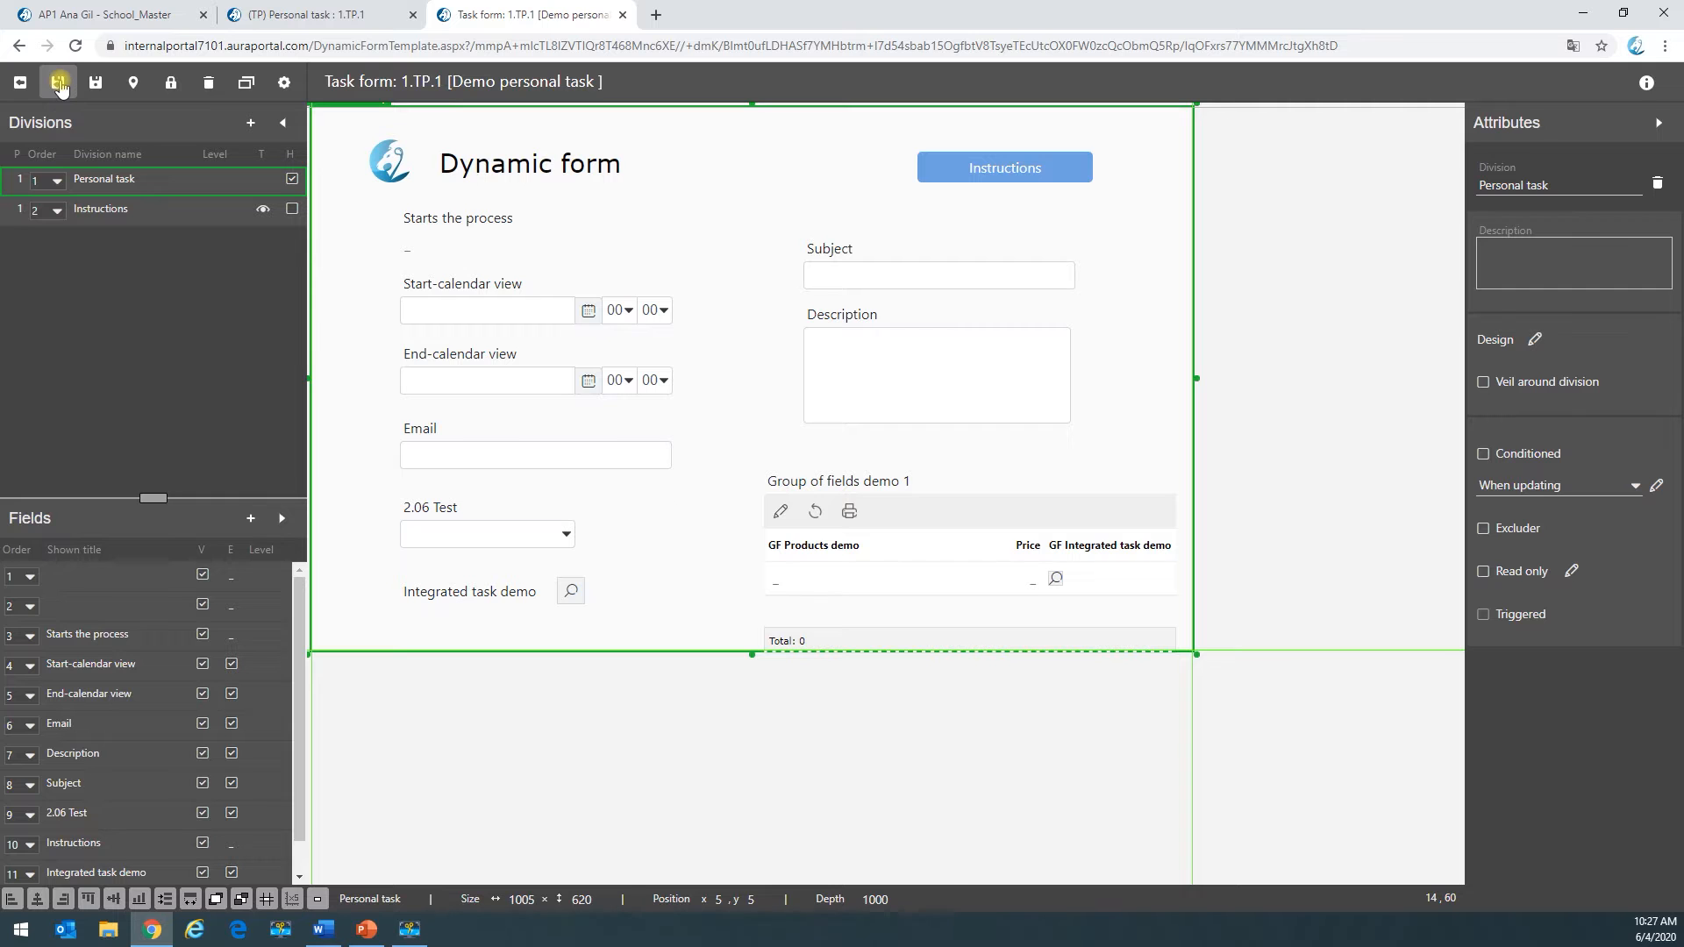
pyautogui.click(58, 85)
pyautogui.click(424, 279)
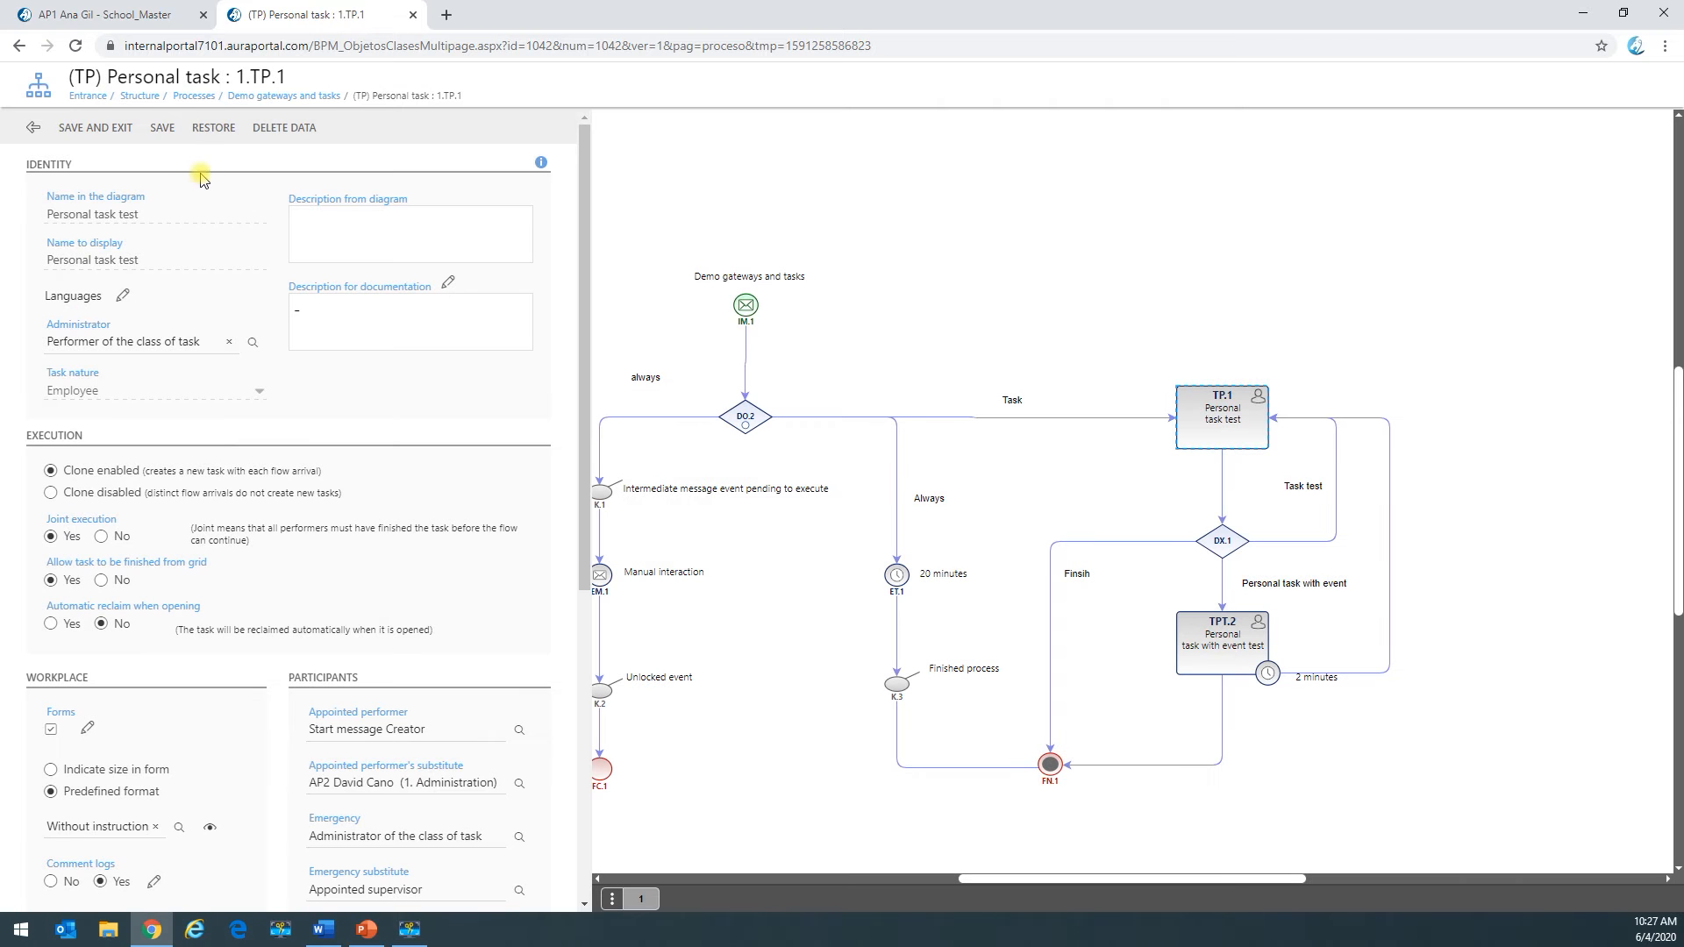
pyautogui.click(96, 127)
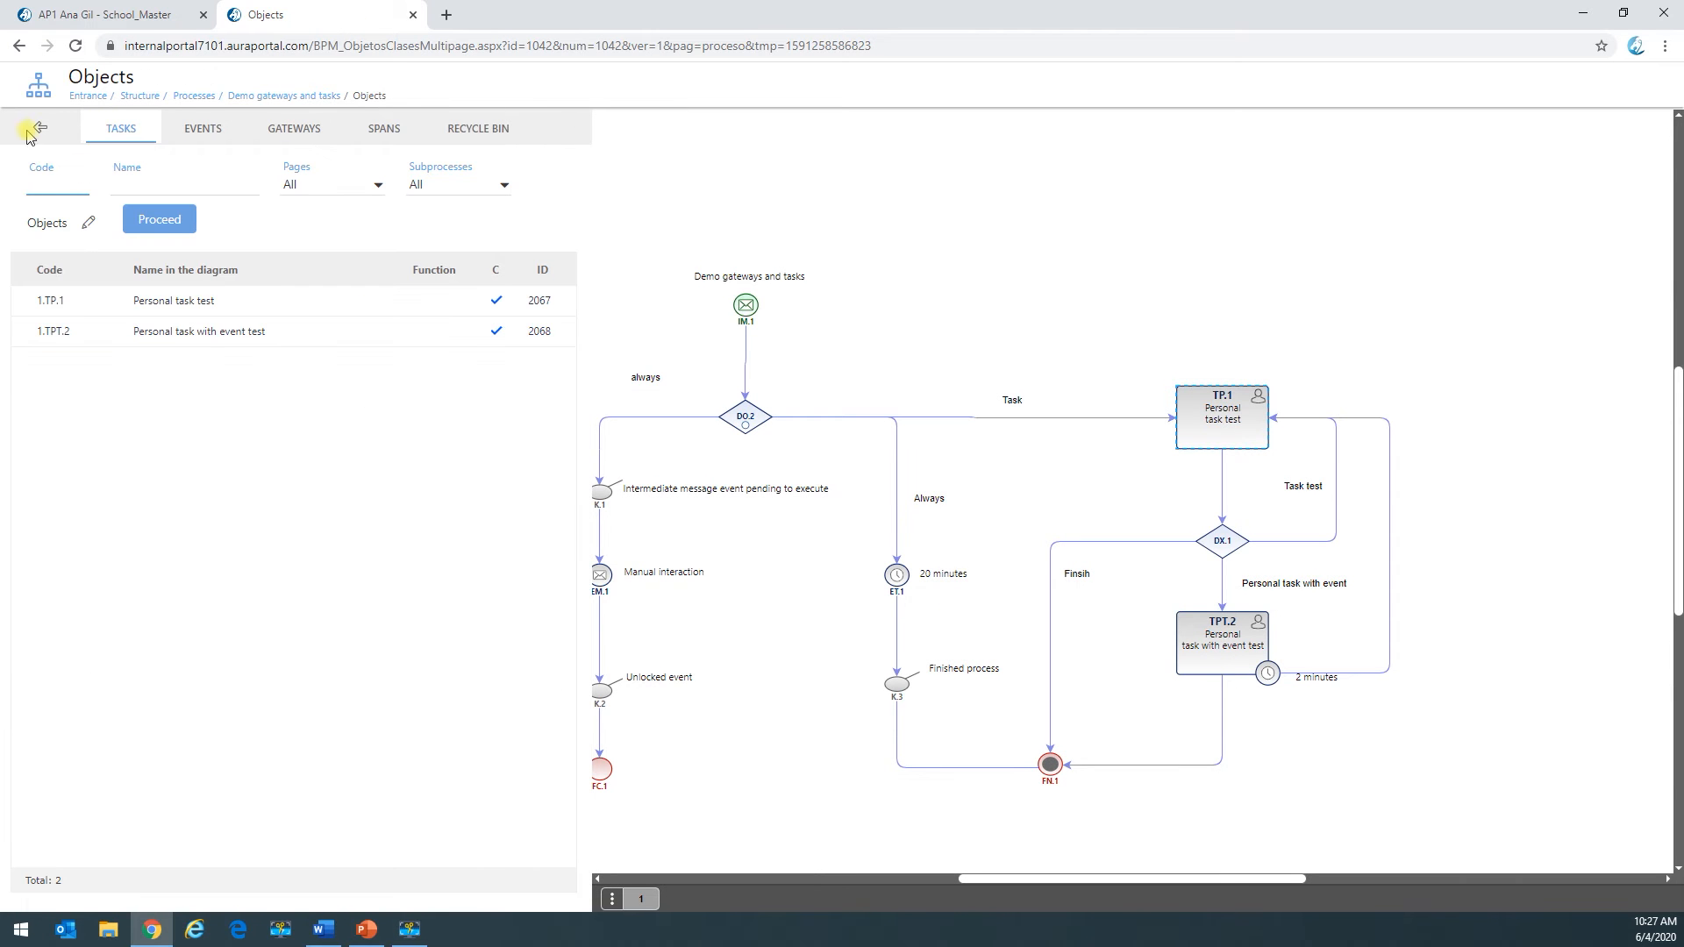
# Step: Open the default dynamic form Demo personal task with event of task TPT.2 and display its form properties
pyautogui.click(1213, 636)
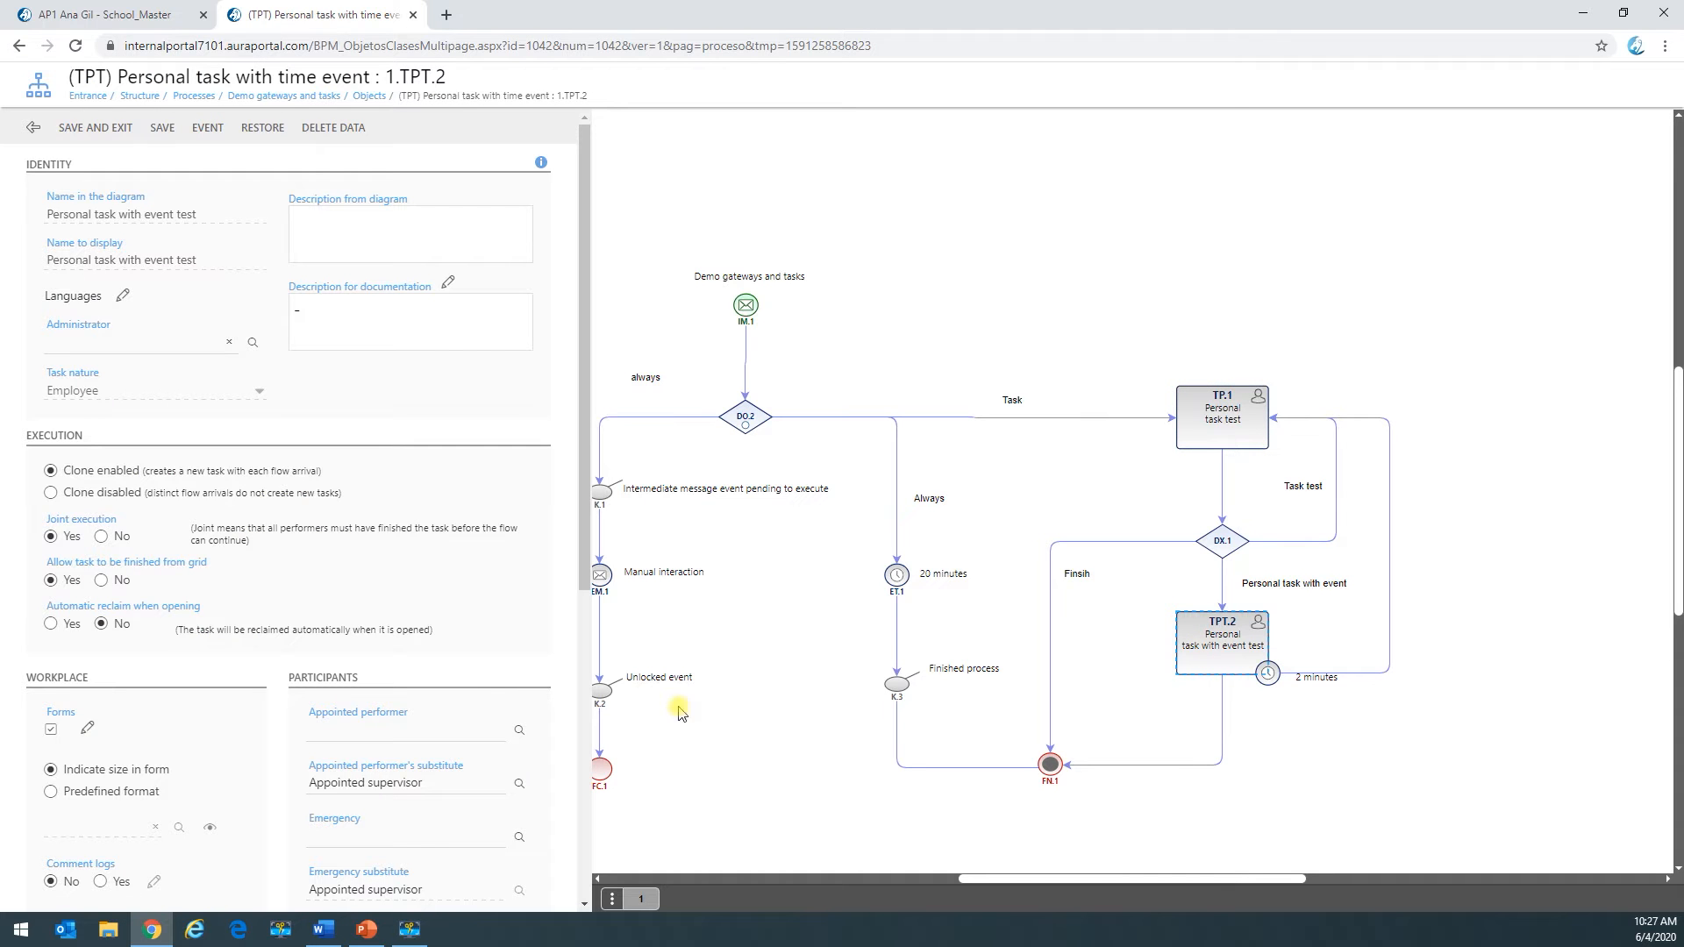
pyautogui.click(89, 729)
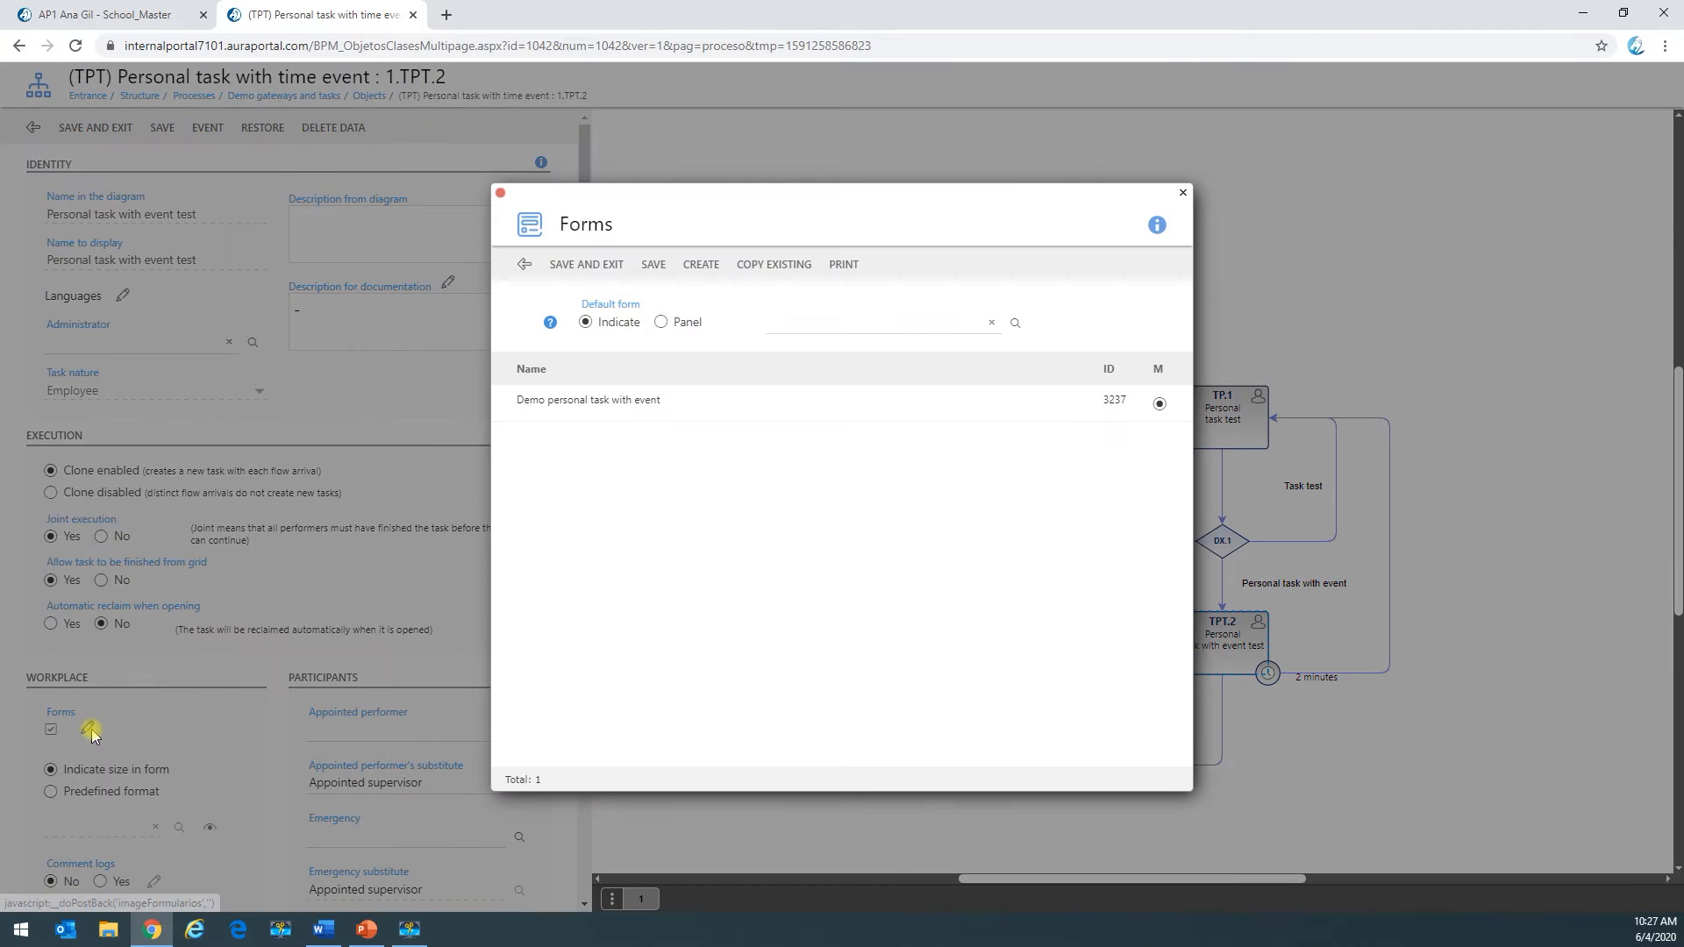
pyautogui.click(649, 403)
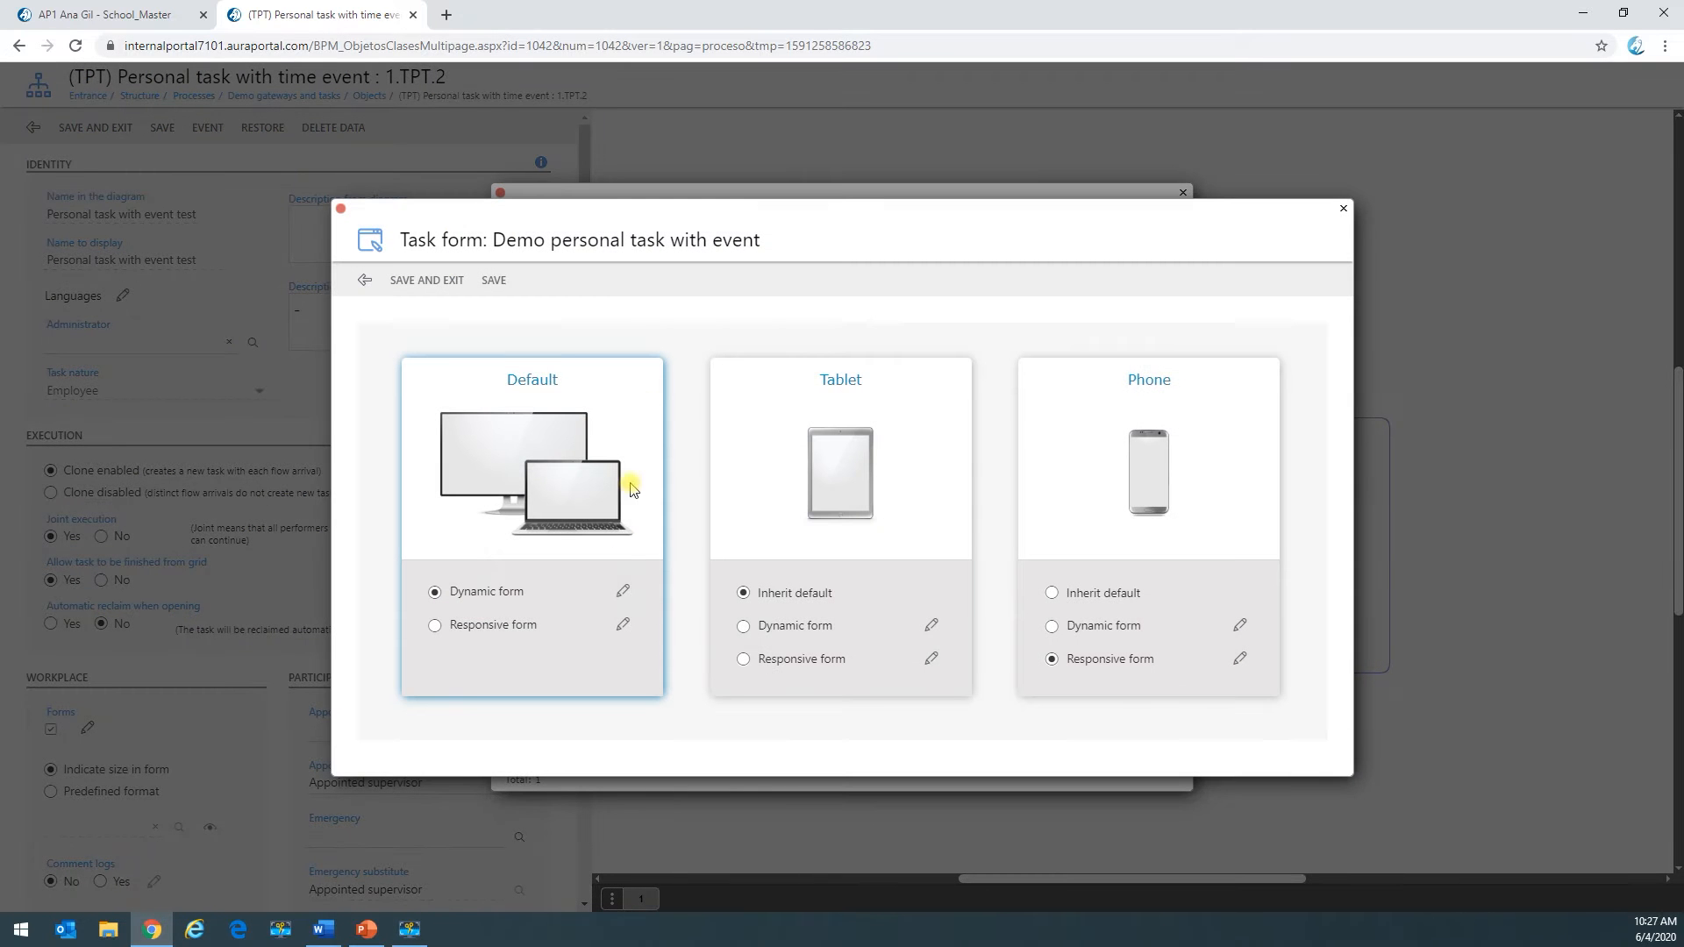
pyautogui.click(628, 587)
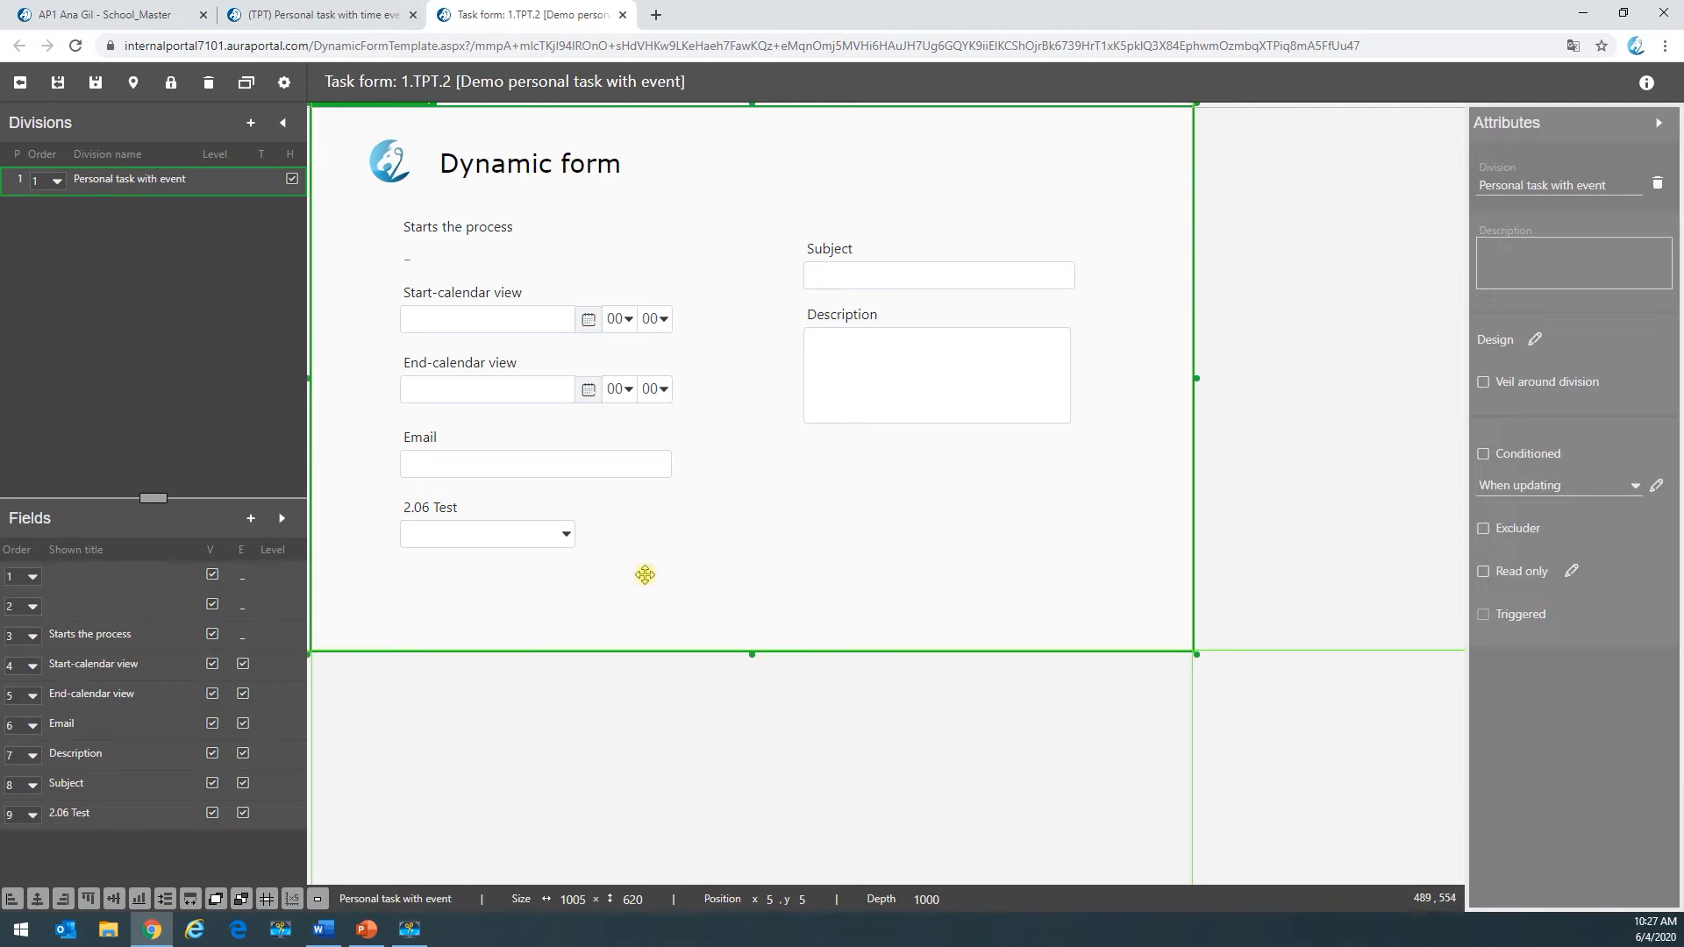
pyautogui.click(286, 86)
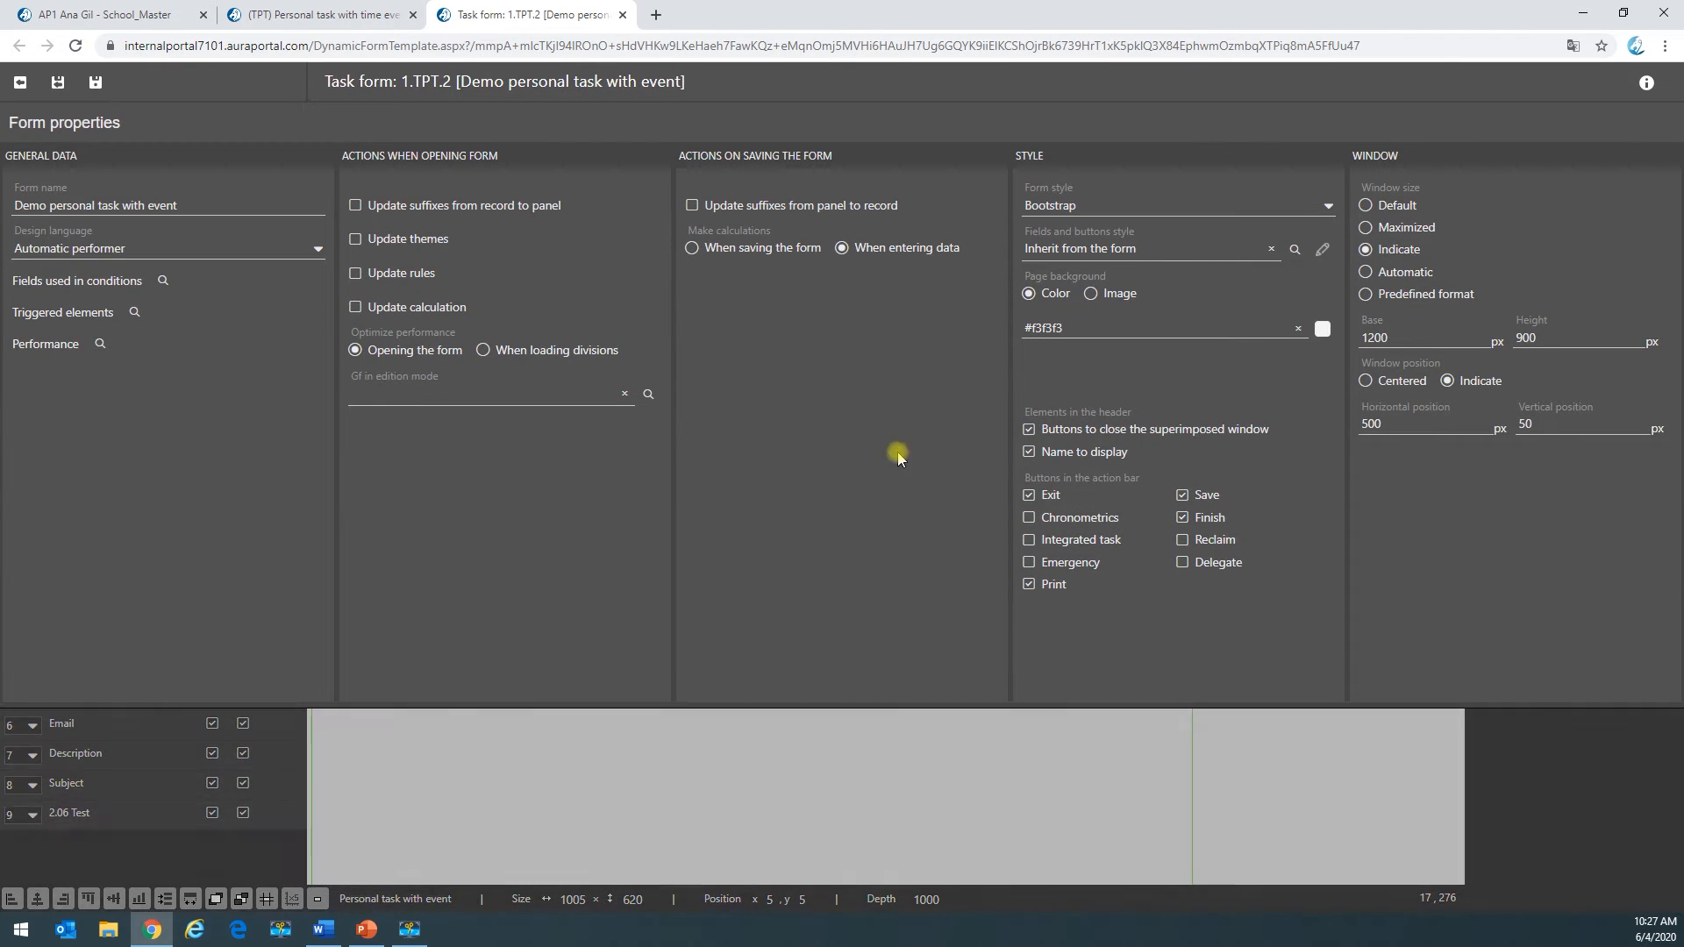
# Step: Enable the Integrated task button in the form's action bar and save the form properties
pyautogui.click(1029, 540)
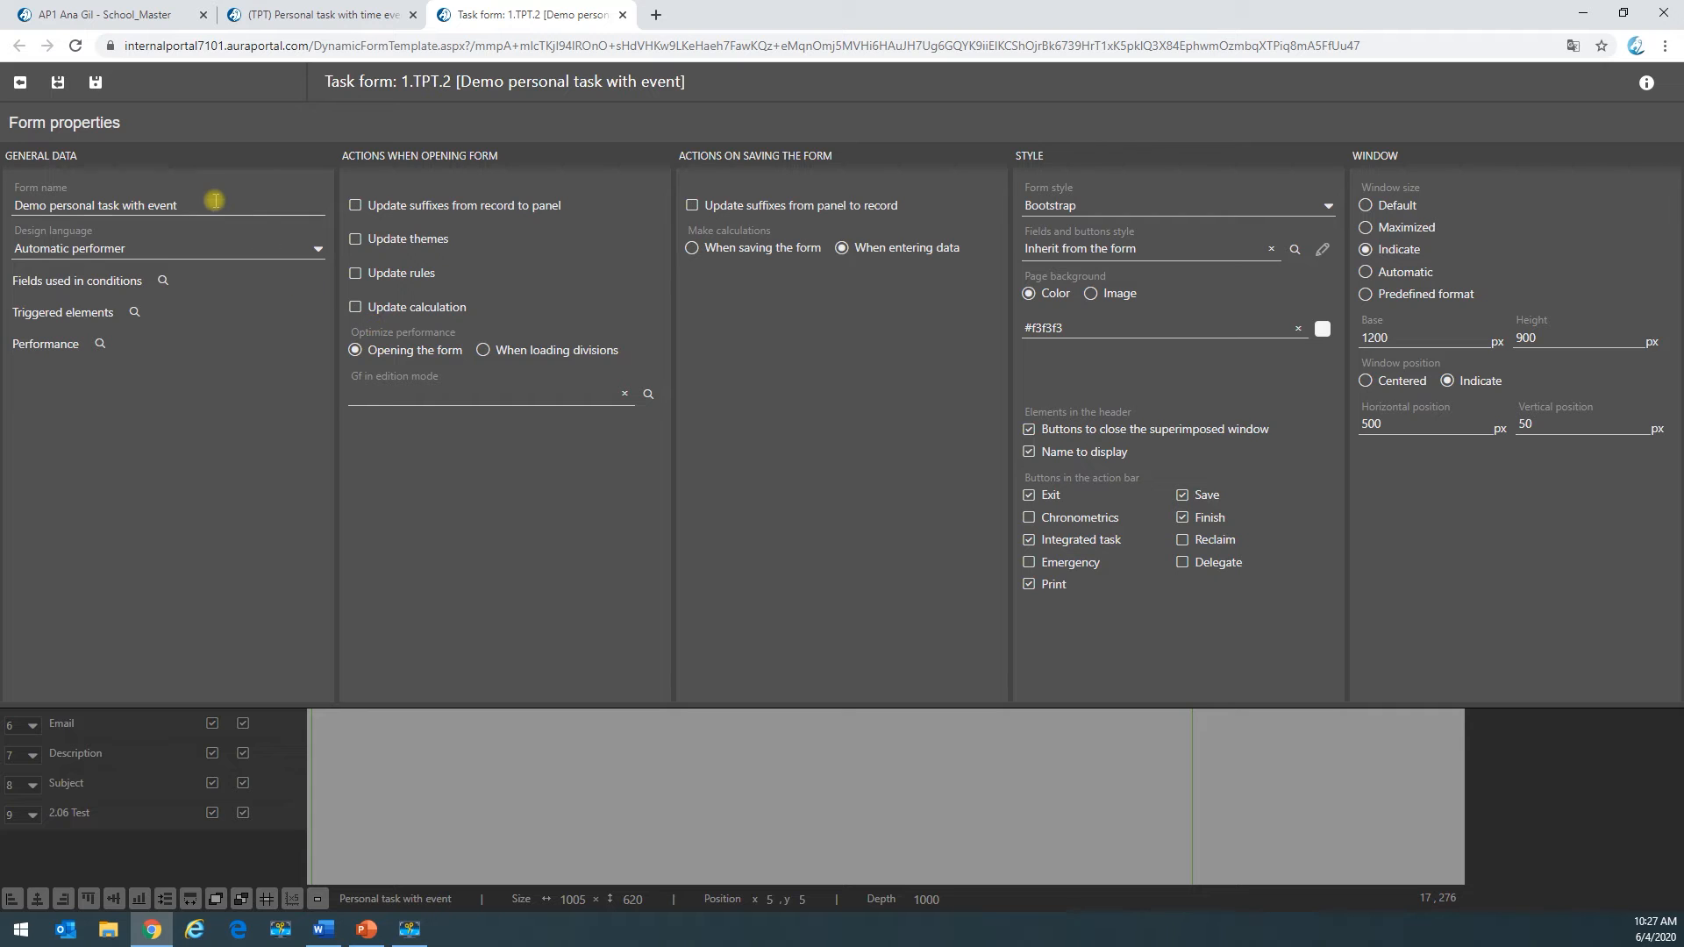
pyautogui.click(60, 83)
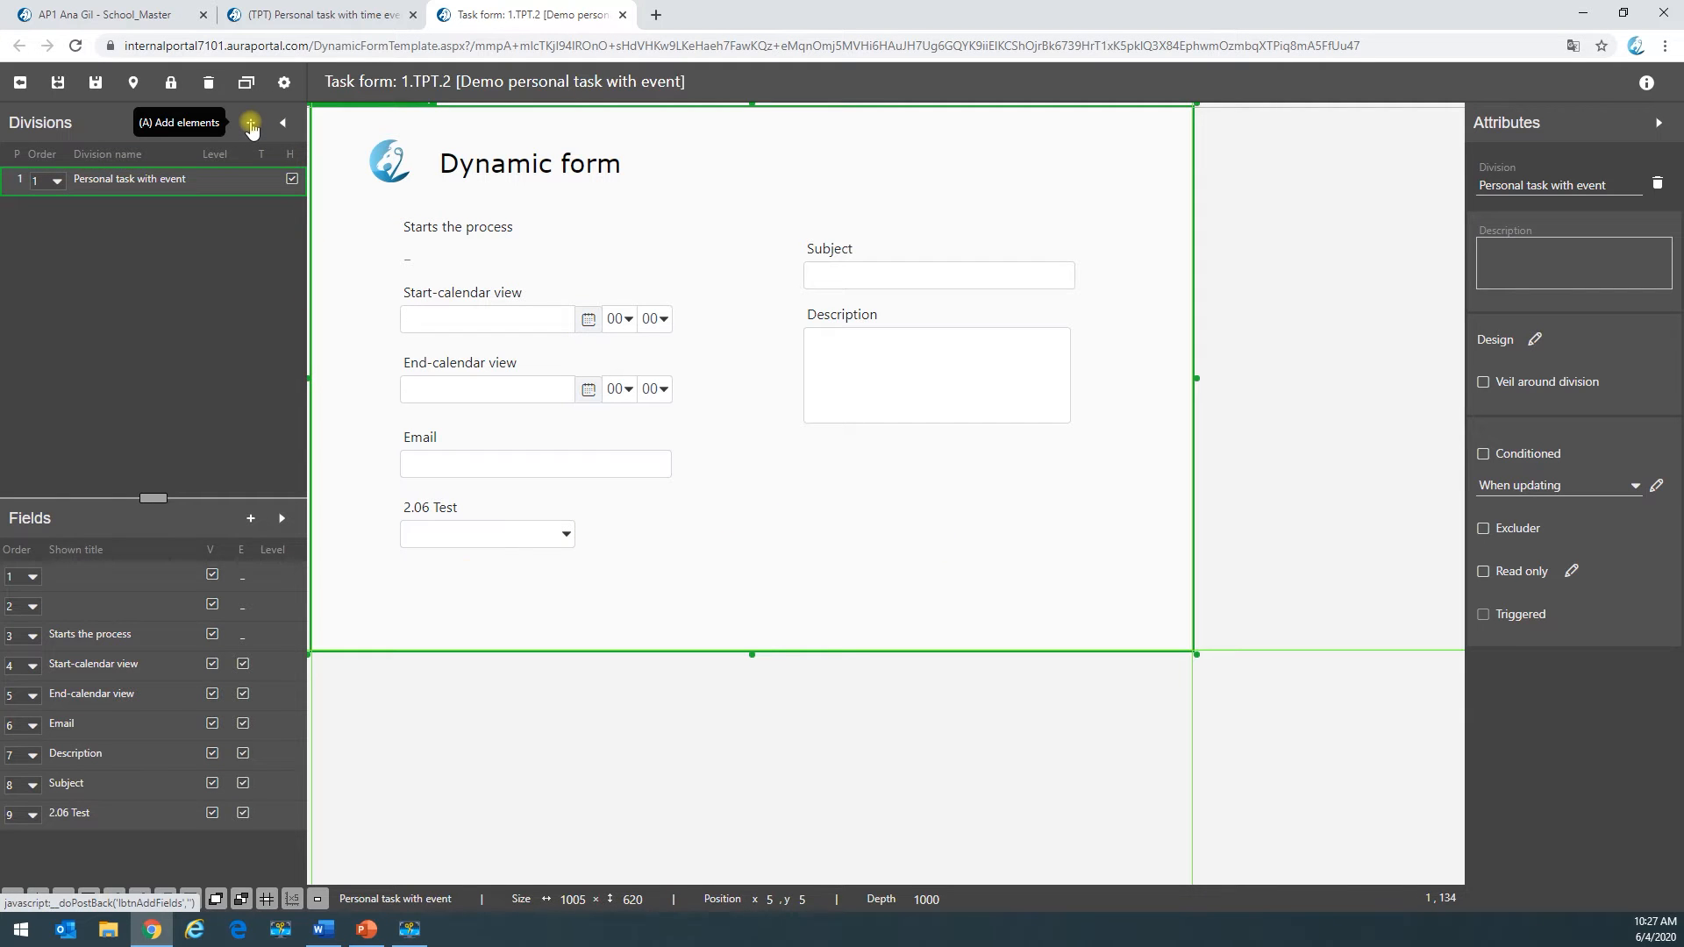
# Step: Add the Integrated task demo and Group of fields demo 1 fields to the Personal task with event division
pyautogui.click(251, 126)
pyautogui.click(57, 338)
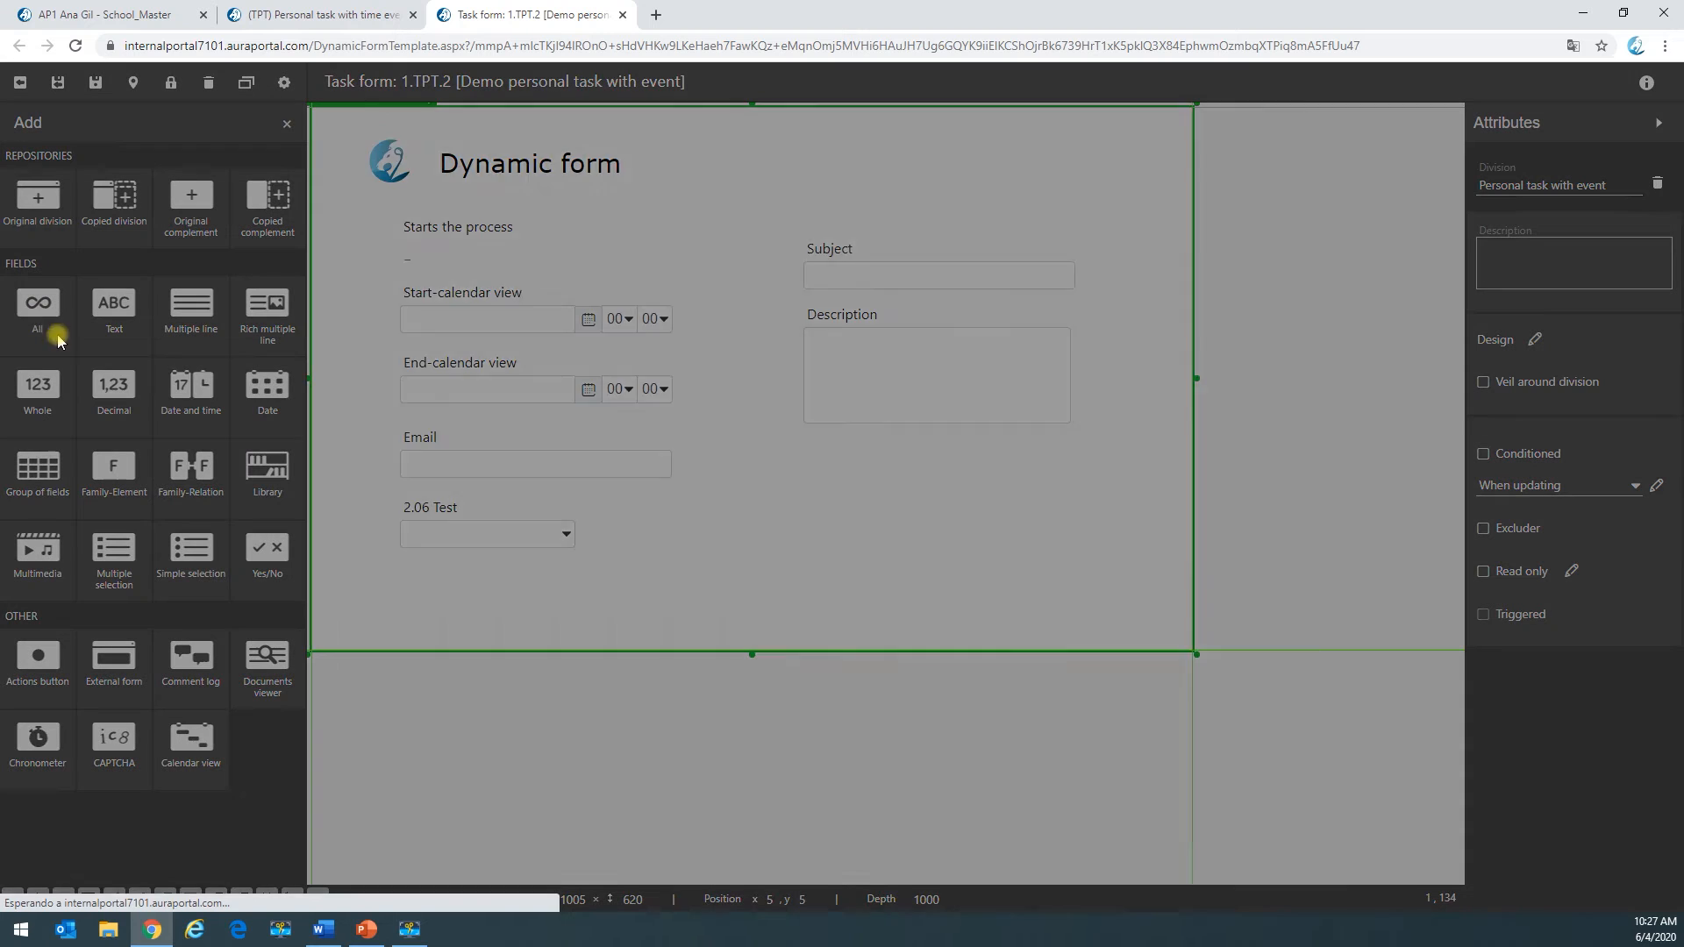
pyautogui.scroll(-3, 685, 598)
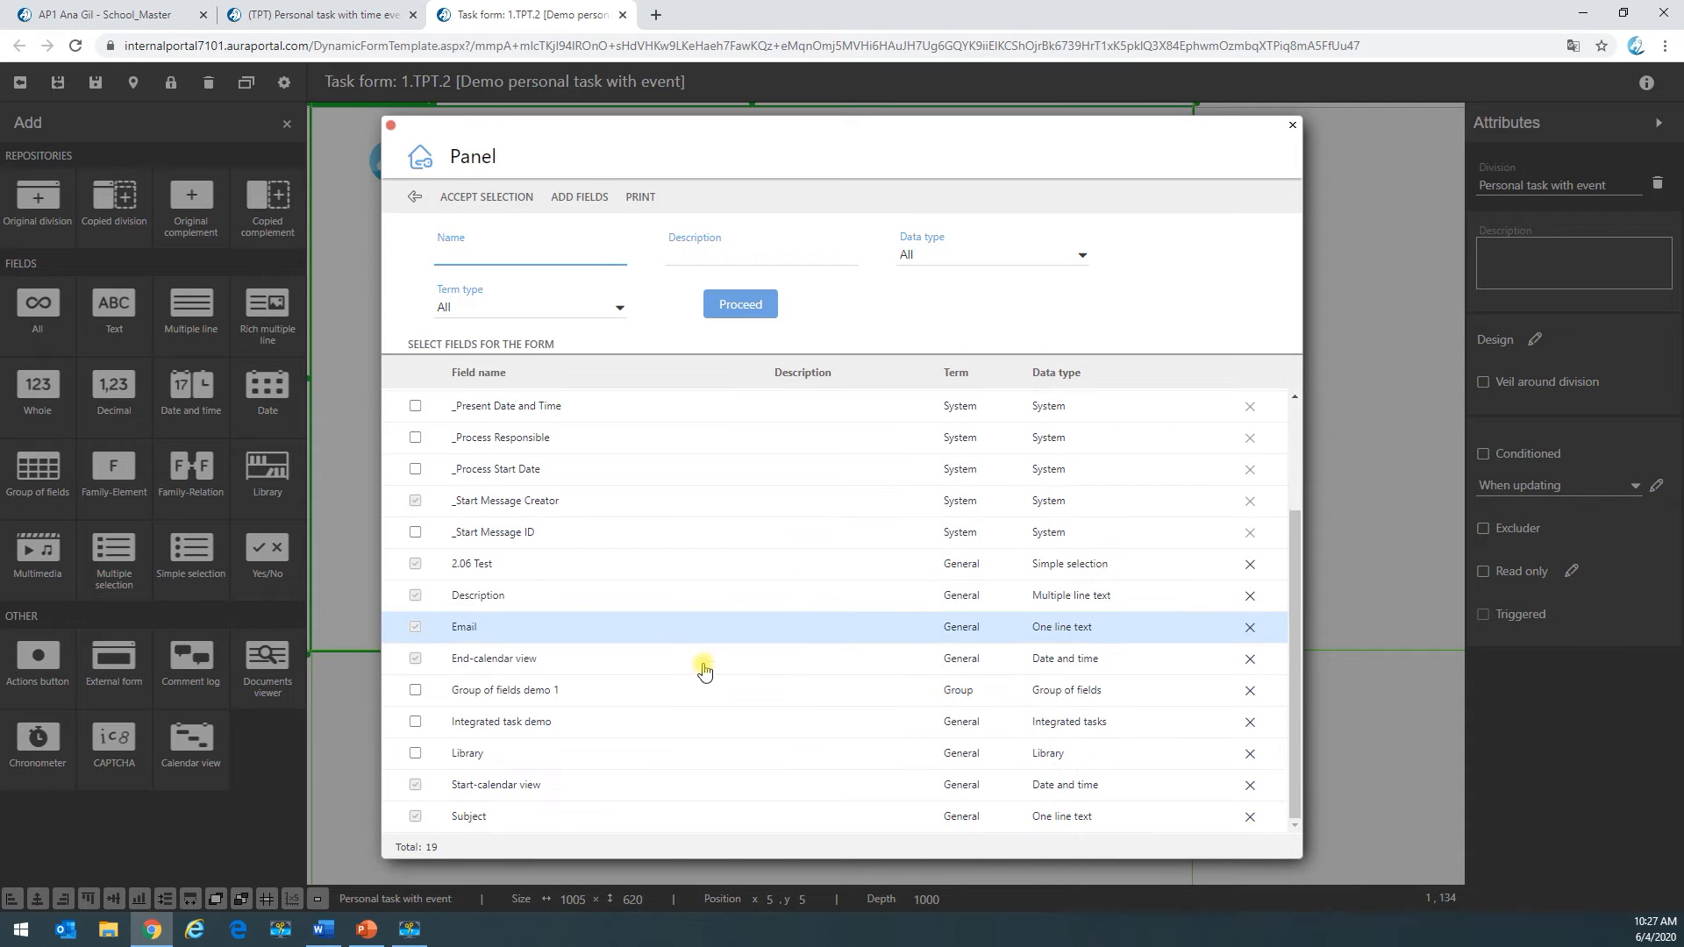
pyautogui.click(415, 725)
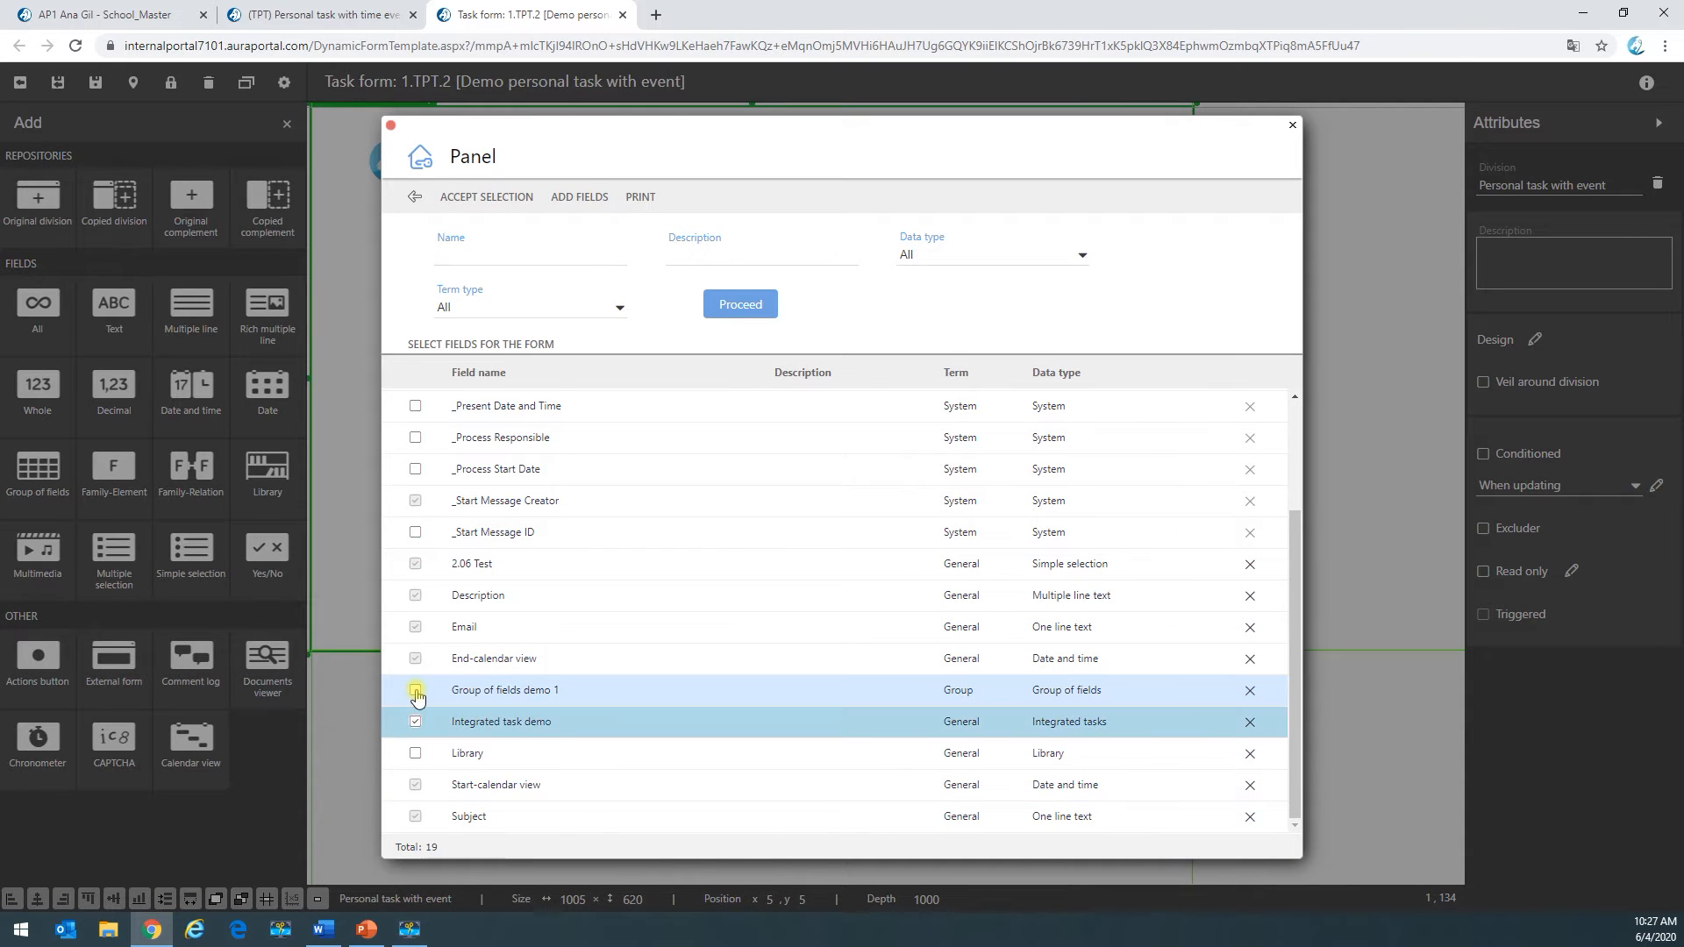
pyautogui.click(415, 691)
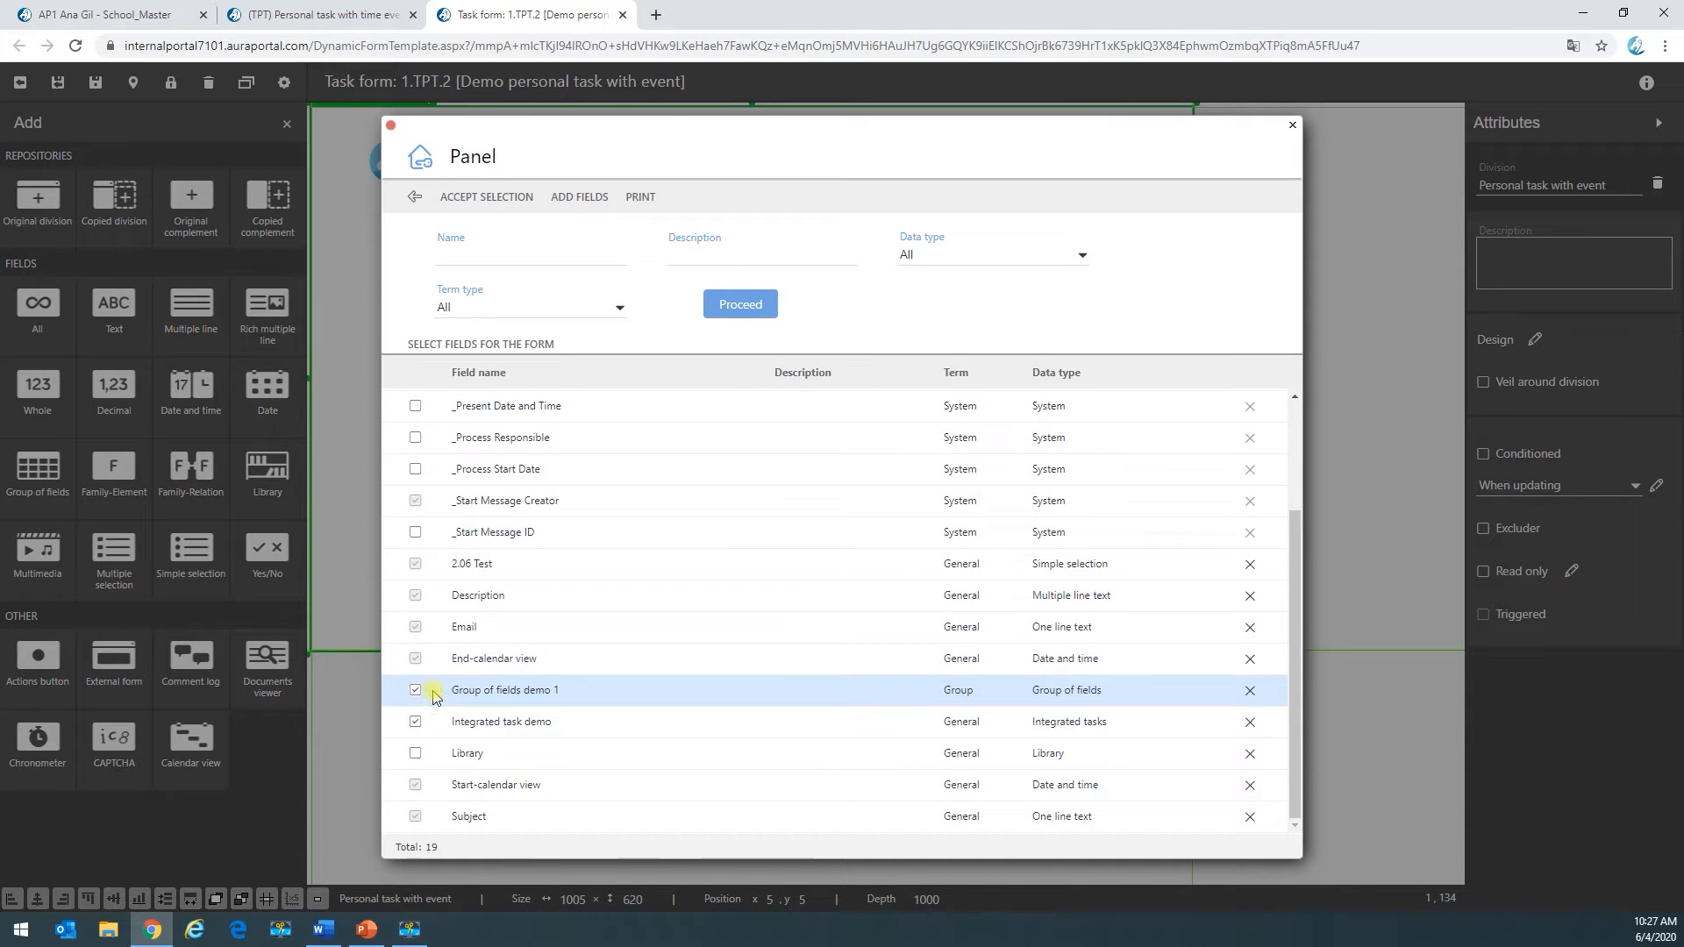
pyautogui.click(488, 198)
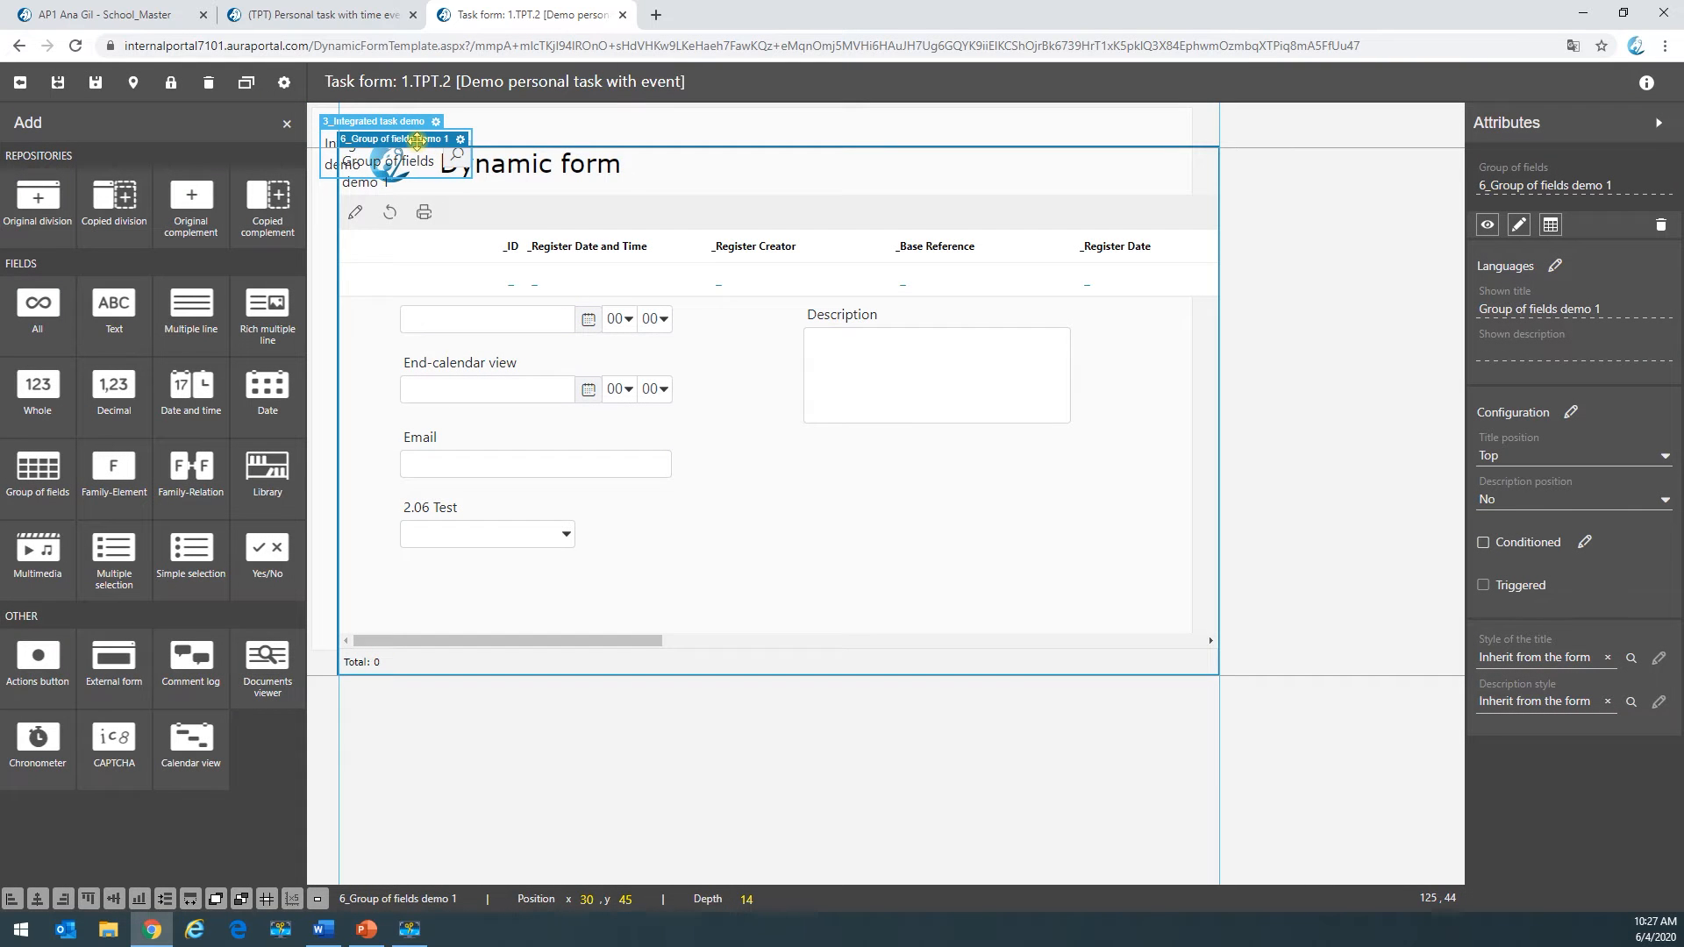
# Step: Place Integrated task demo below the 2.06 Test field and Group of fields demo 1 below Description at x 510, y 410
pyautogui.moveTo(811, 380); pyautogui.dragTo(833, 473)
pyautogui.click(344, 151)
pyautogui.moveTo(369, 122); pyautogui.dragTo(445, 593)
pyautogui.moveTo(546, 608); pyautogui.dragTo(583, 607)
pyautogui.click(811, 488)
pyautogui.moveTo(887, 489); pyautogui.dragTo(1000, 492)
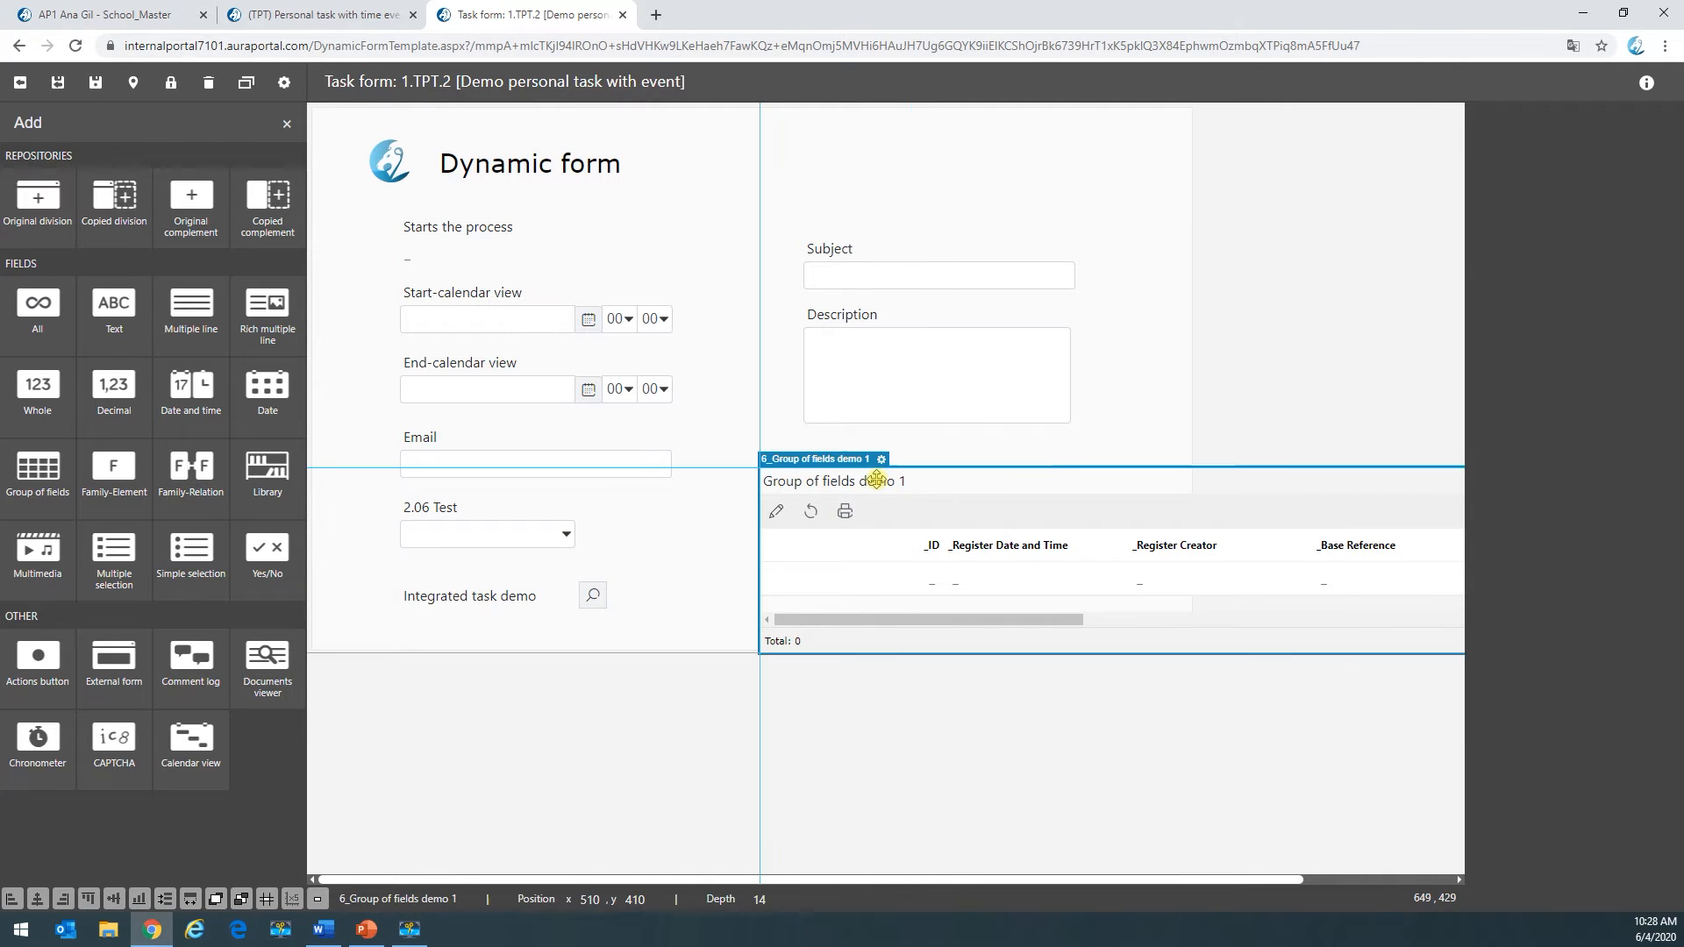
# Step: Hide all columns of Group of fields demo 1 except GF Products demo, GF Products demo/Price and GF Integrated task demo, and save the configuration
pyautogui.click(880, 460)
pyautogui.click(1265, 273)
pyautogui.click(1265, 308)
pyautogui.click(1265, 343)
pyautogui.click(1265, 378)
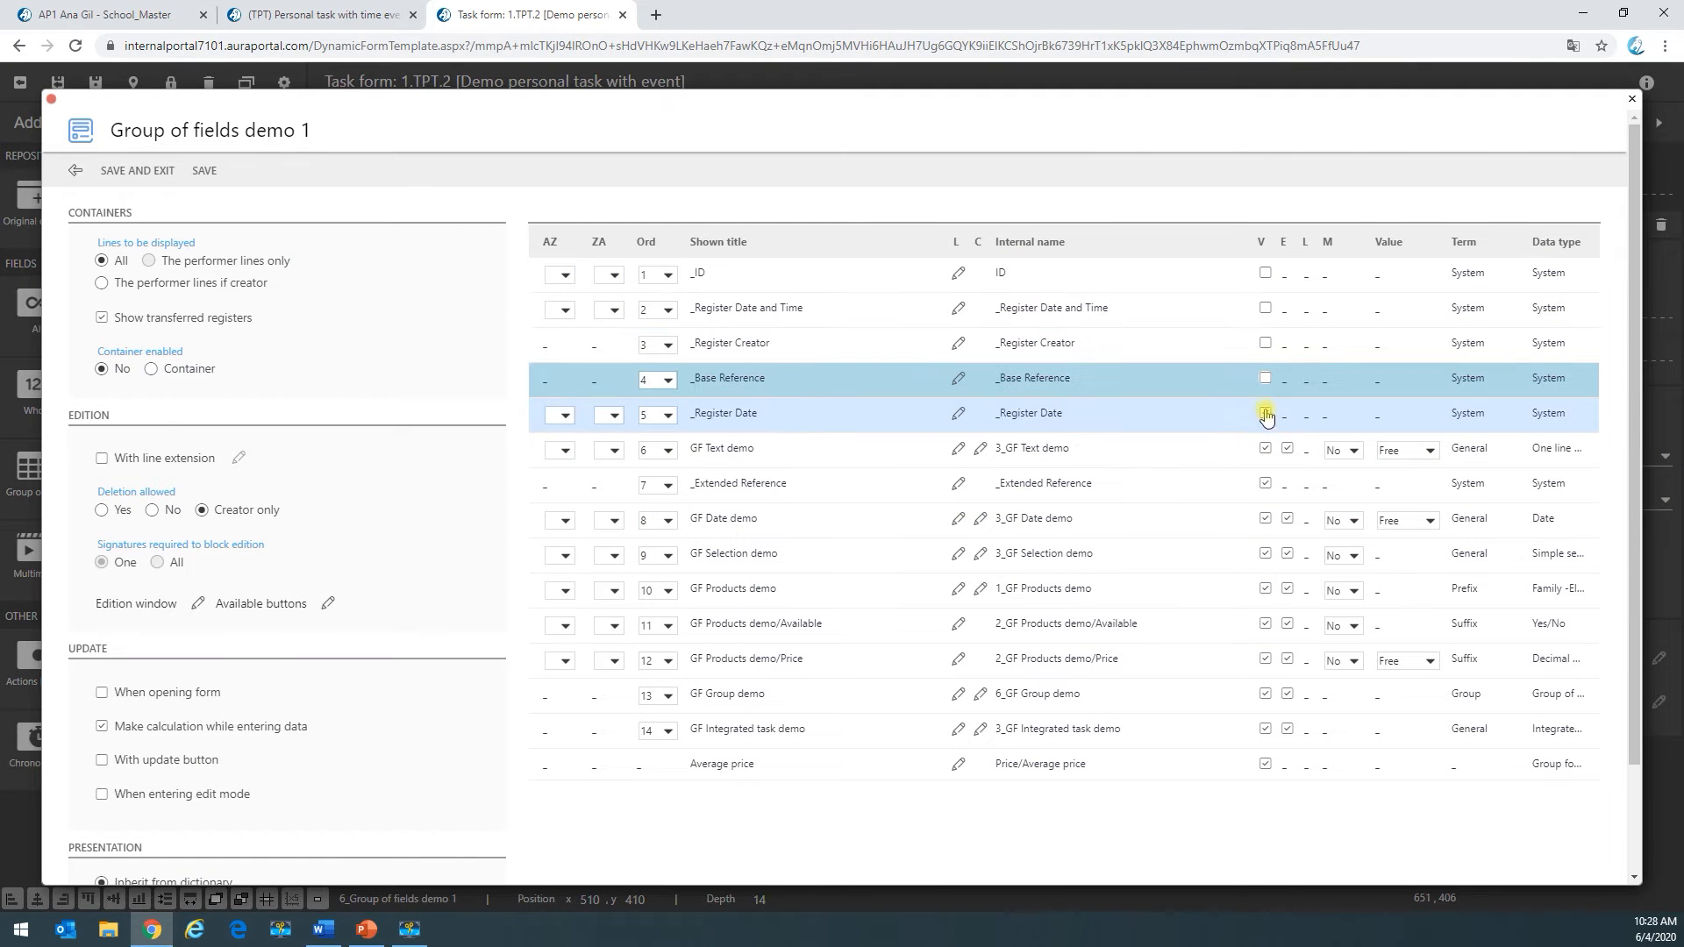
pyautogui.click(1265, 414)
pyautogui.click(1266, 450)
pyautogui.click(1287, 449)
pyautogui.click(1265, 484)
pyautogui.click(1265, 519)
pyautogui.click(1287, 520)
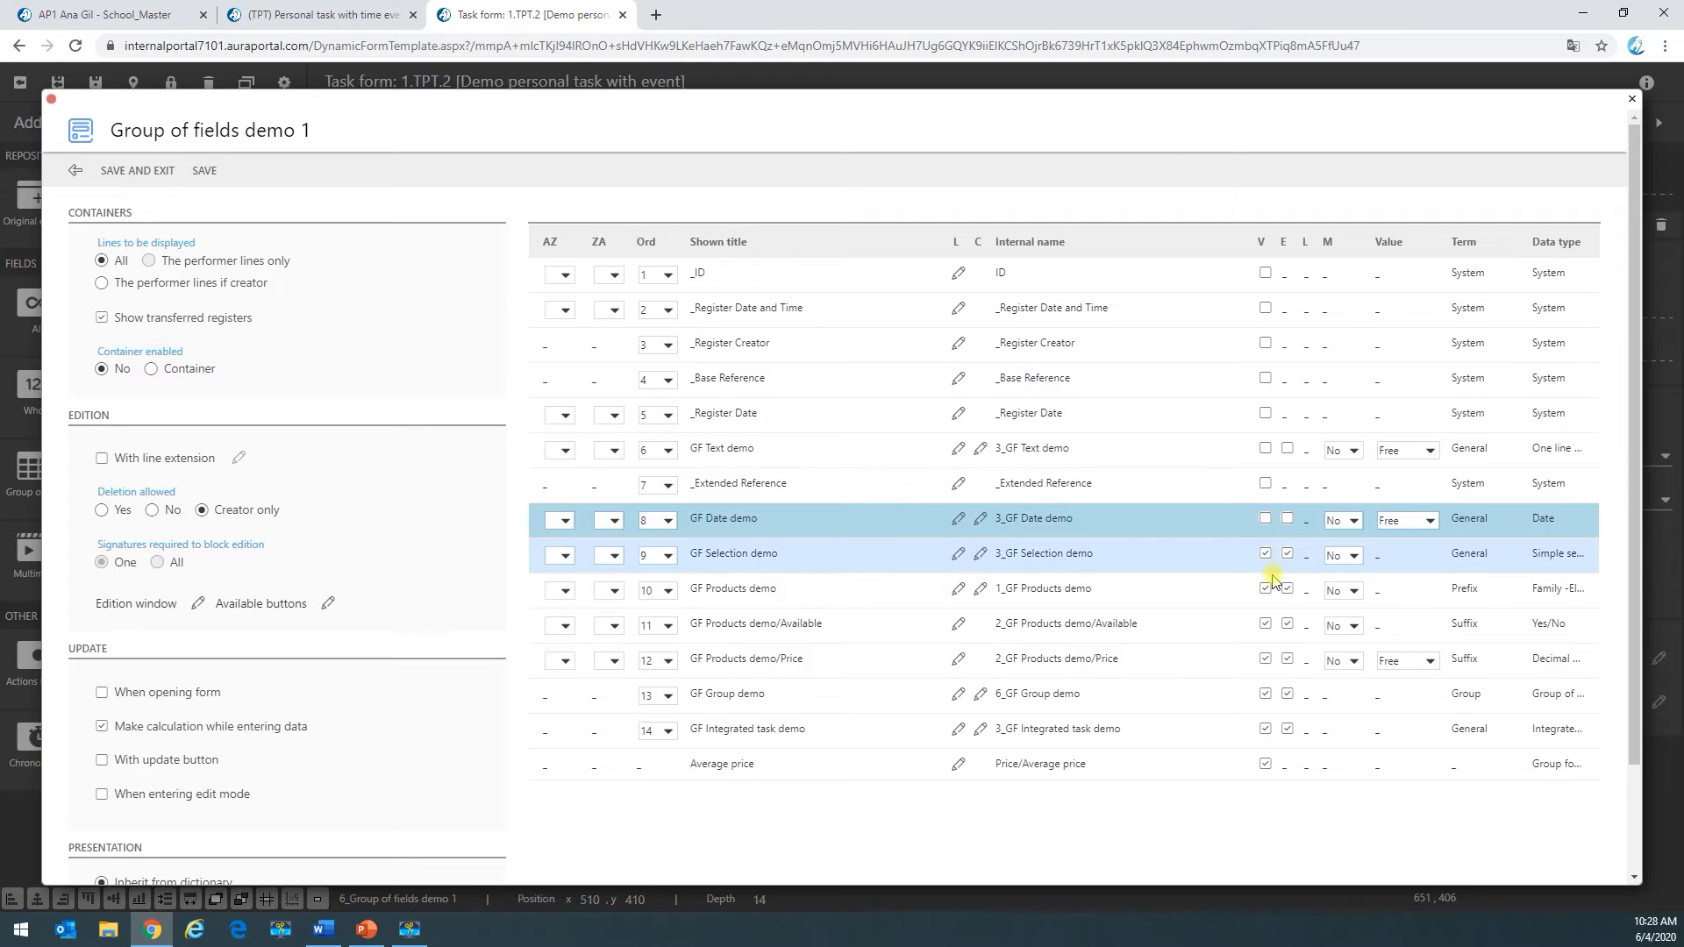
pyautogui.click(1265, 555)
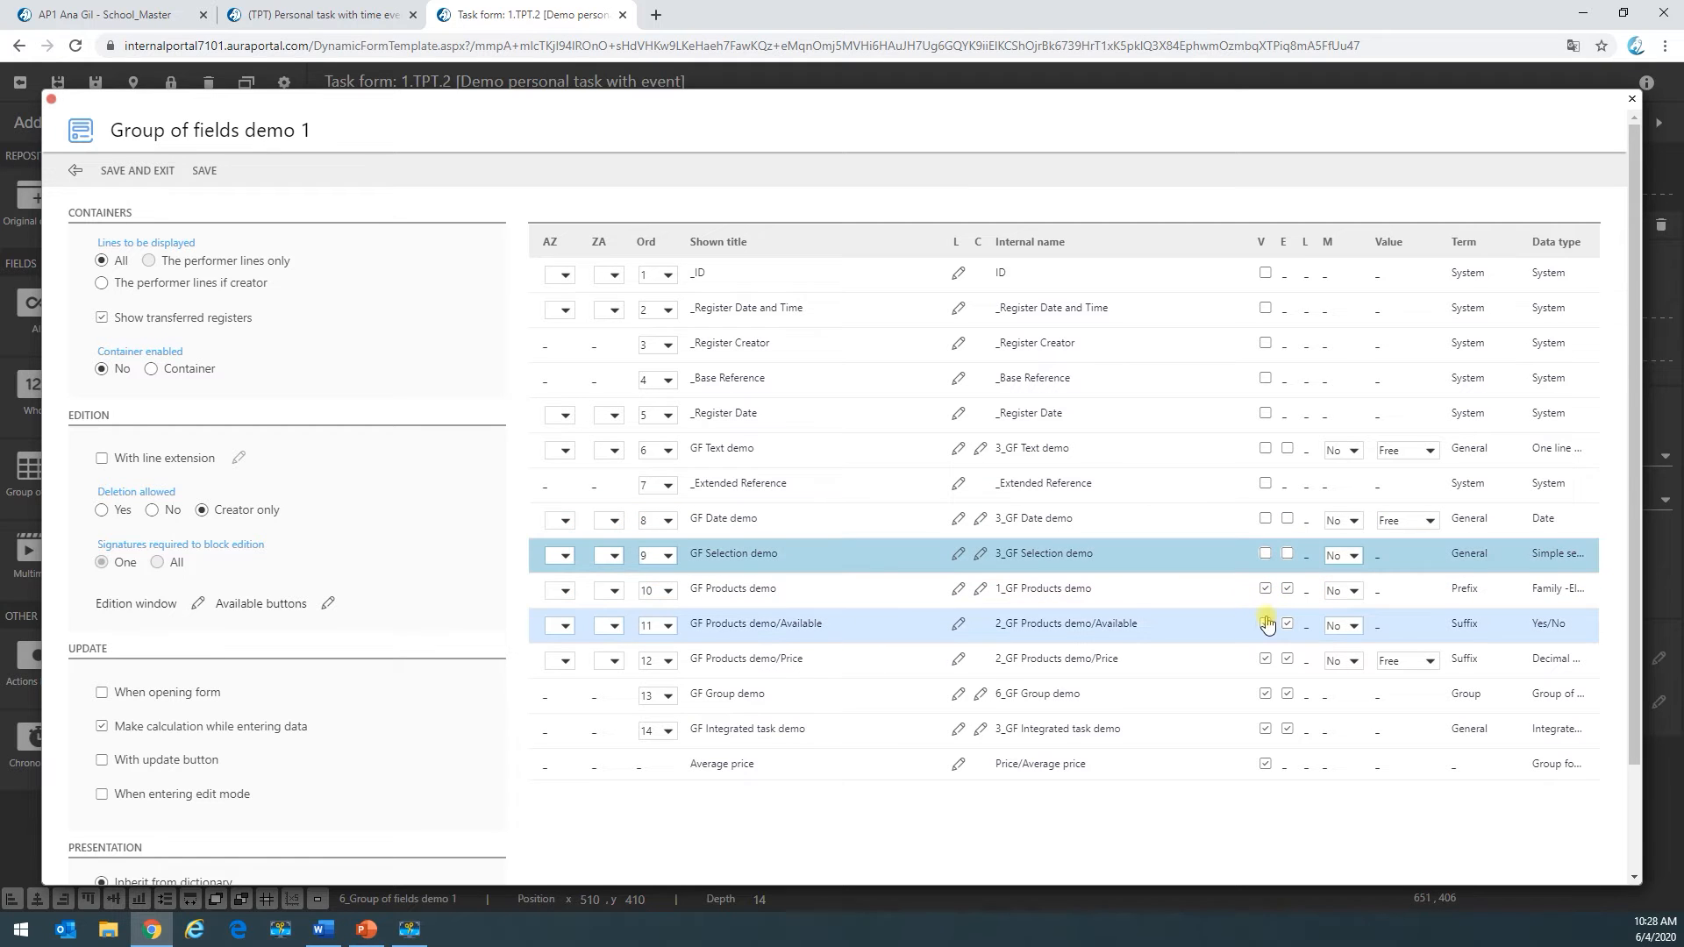
pyautogui.click(1264, 626)
pyautogui.click(1287, 626)
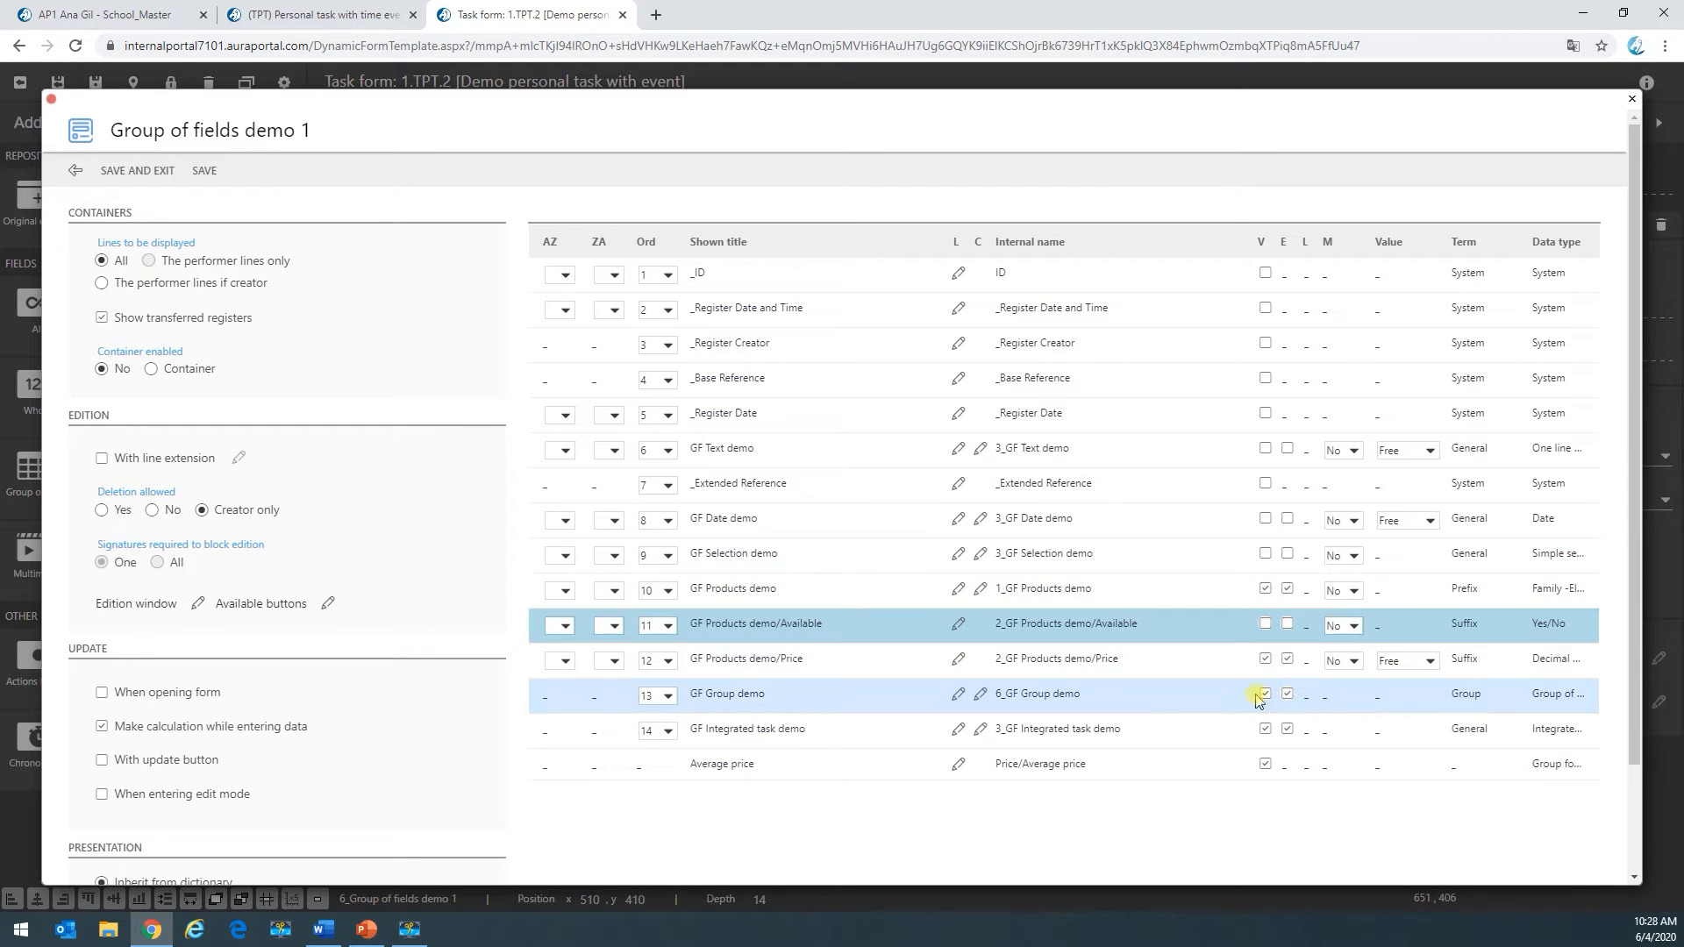
pyautogui.click(1264, 696)
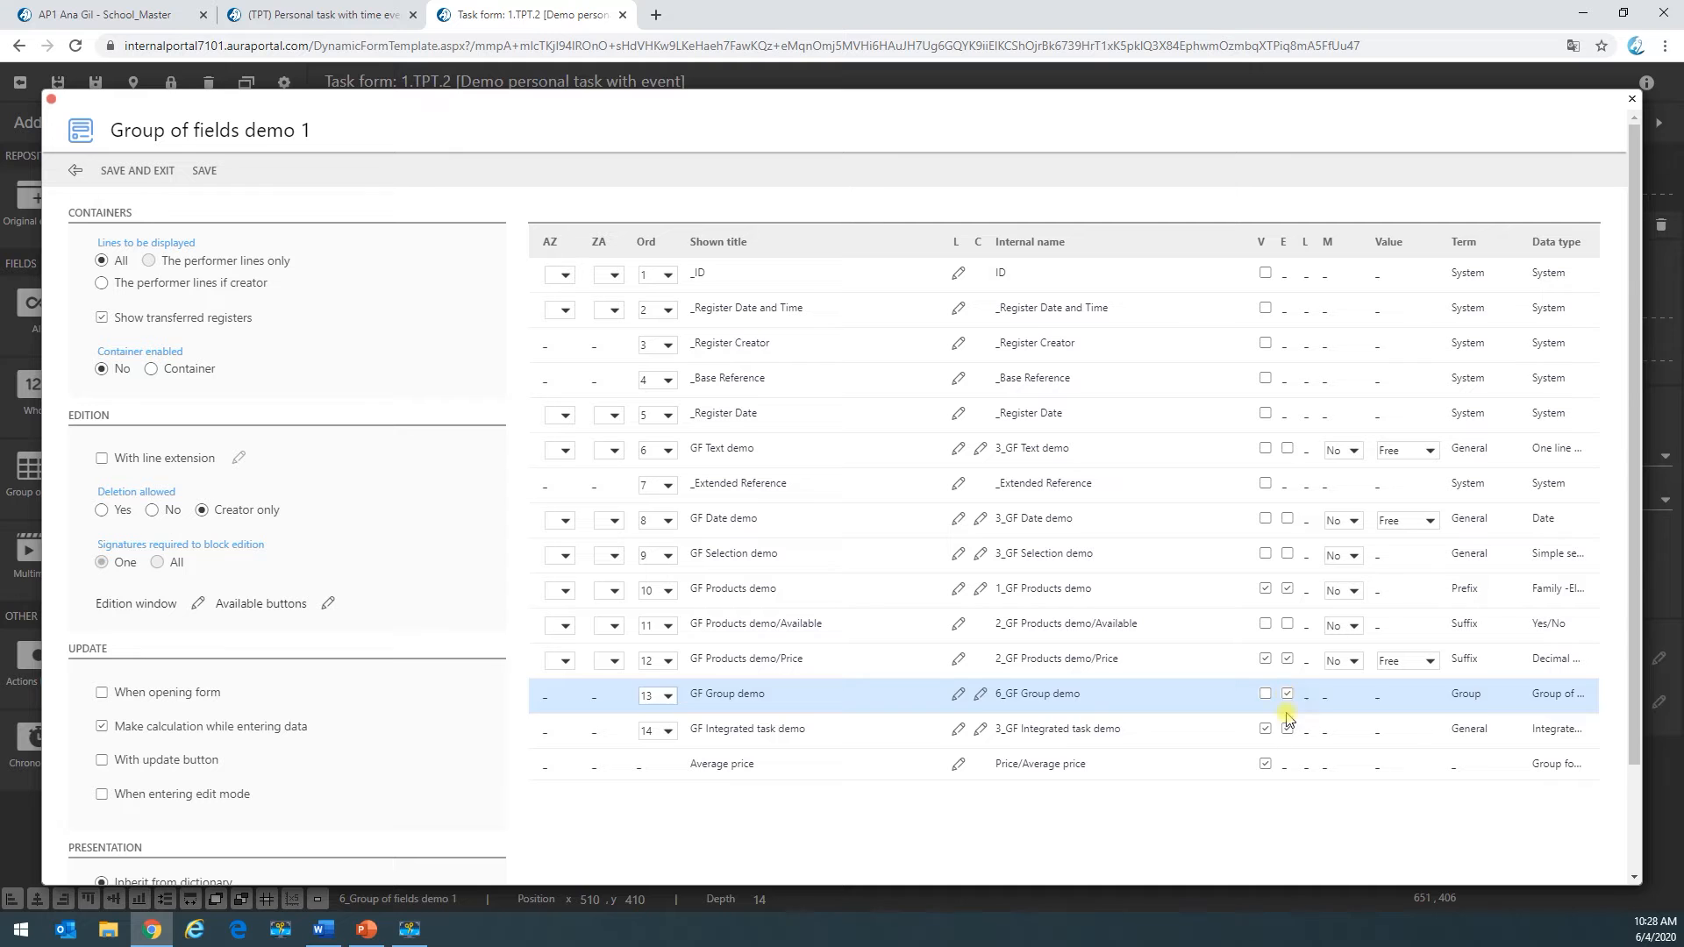
pyautogui.click(1286, 696)
pyautogui.click(1265, 766)
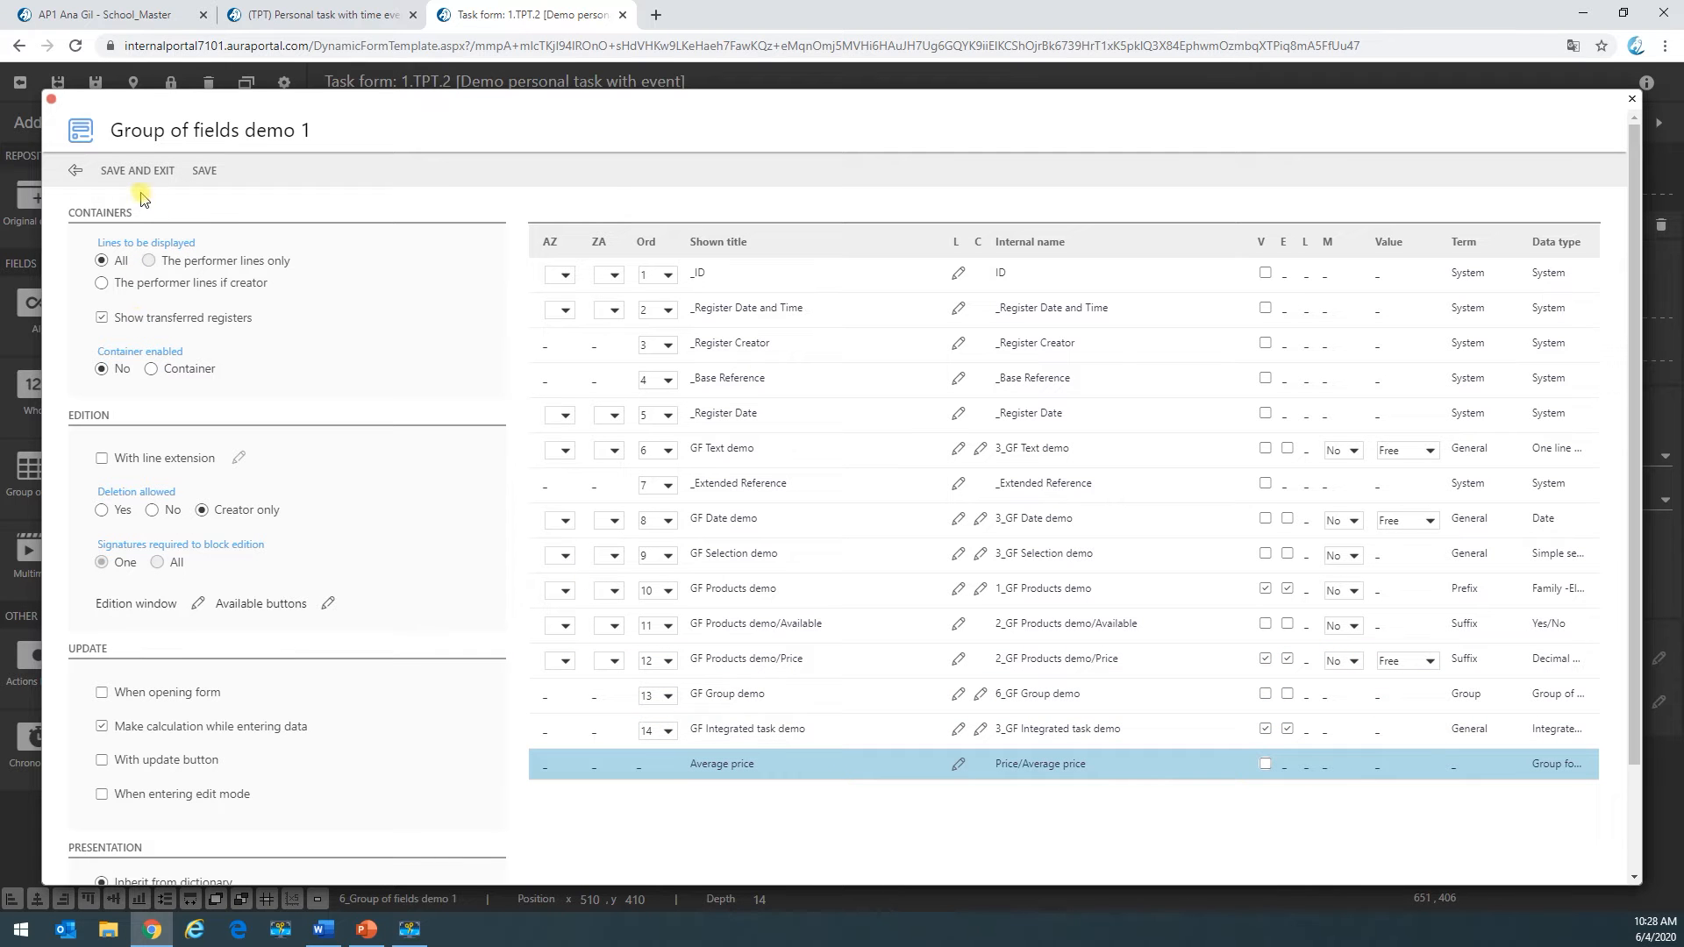
pyautogui.click(133, 171)
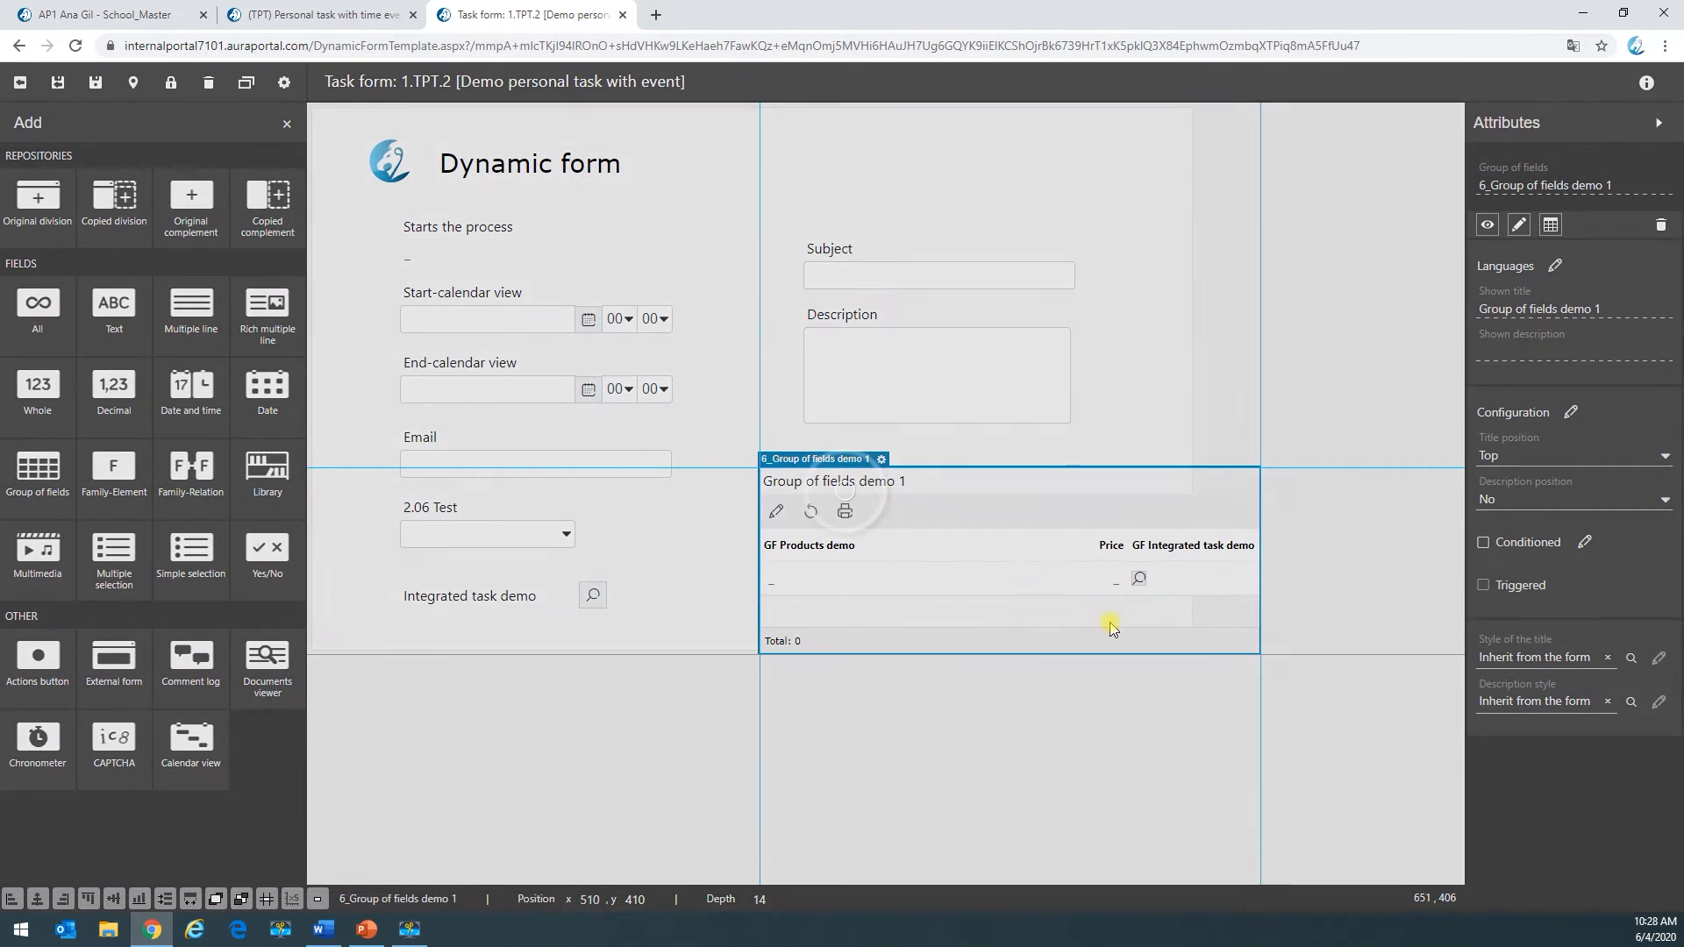
# Step: Narrow the GF Products demo column so that Group of fields demo 1 fits within the division's width
pyautogui.click(878, 543)
pyautogui.click(879, 580)
pyautogui.moveTo(943, 579)
pyautogui.mouseDown()
pyautogui.moveTo(889, 581)
pyautogui.moveTo(944, 588)
pyautogui.mouseUp()
pyautogui.click(897, 577)
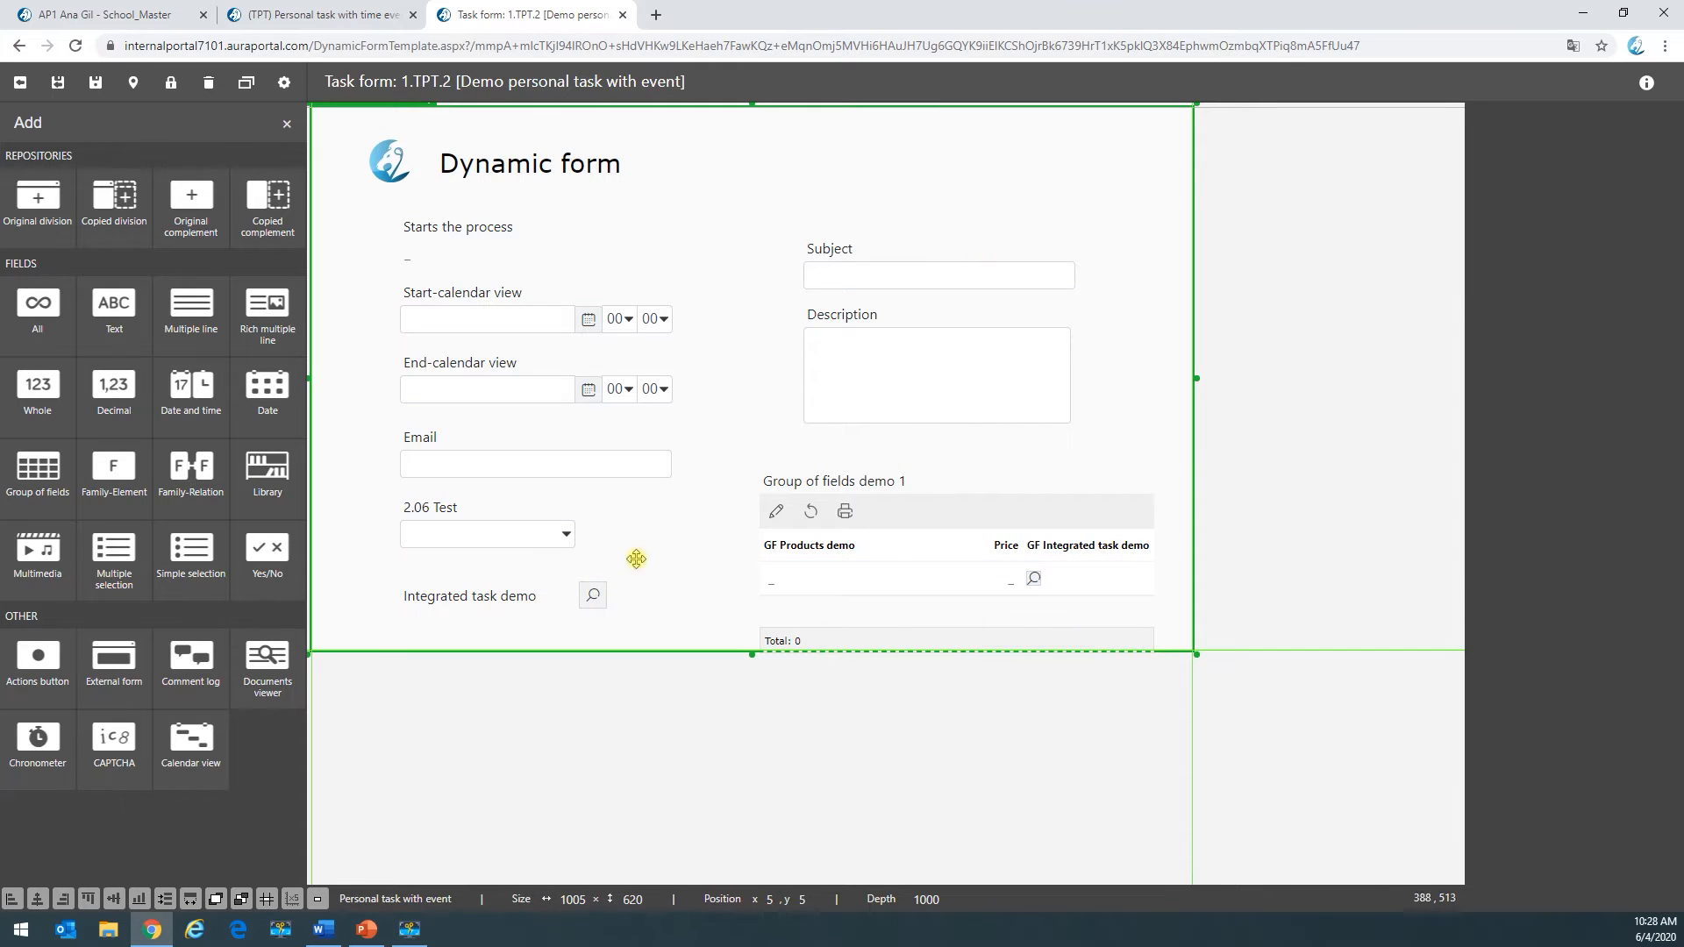
# Step: Keep the Integrated task demo field displaying only the integrated tasks created in the task, and save its configuration
pyautogui.click(519, 595)
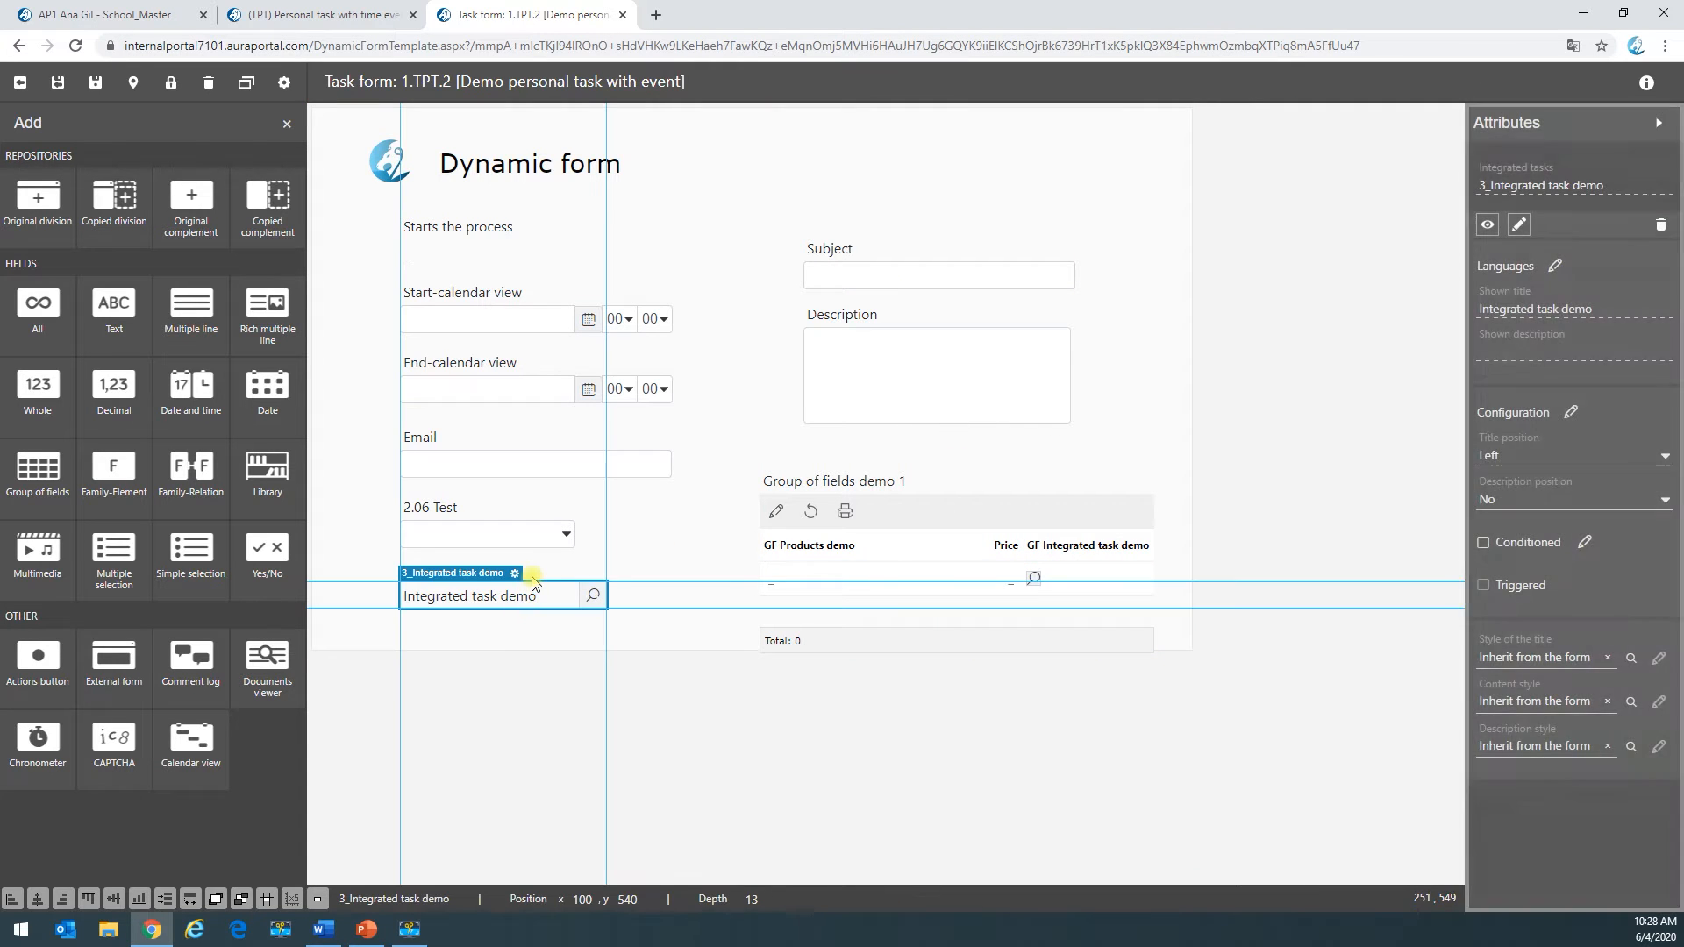
pyautogui.click(515, 573)
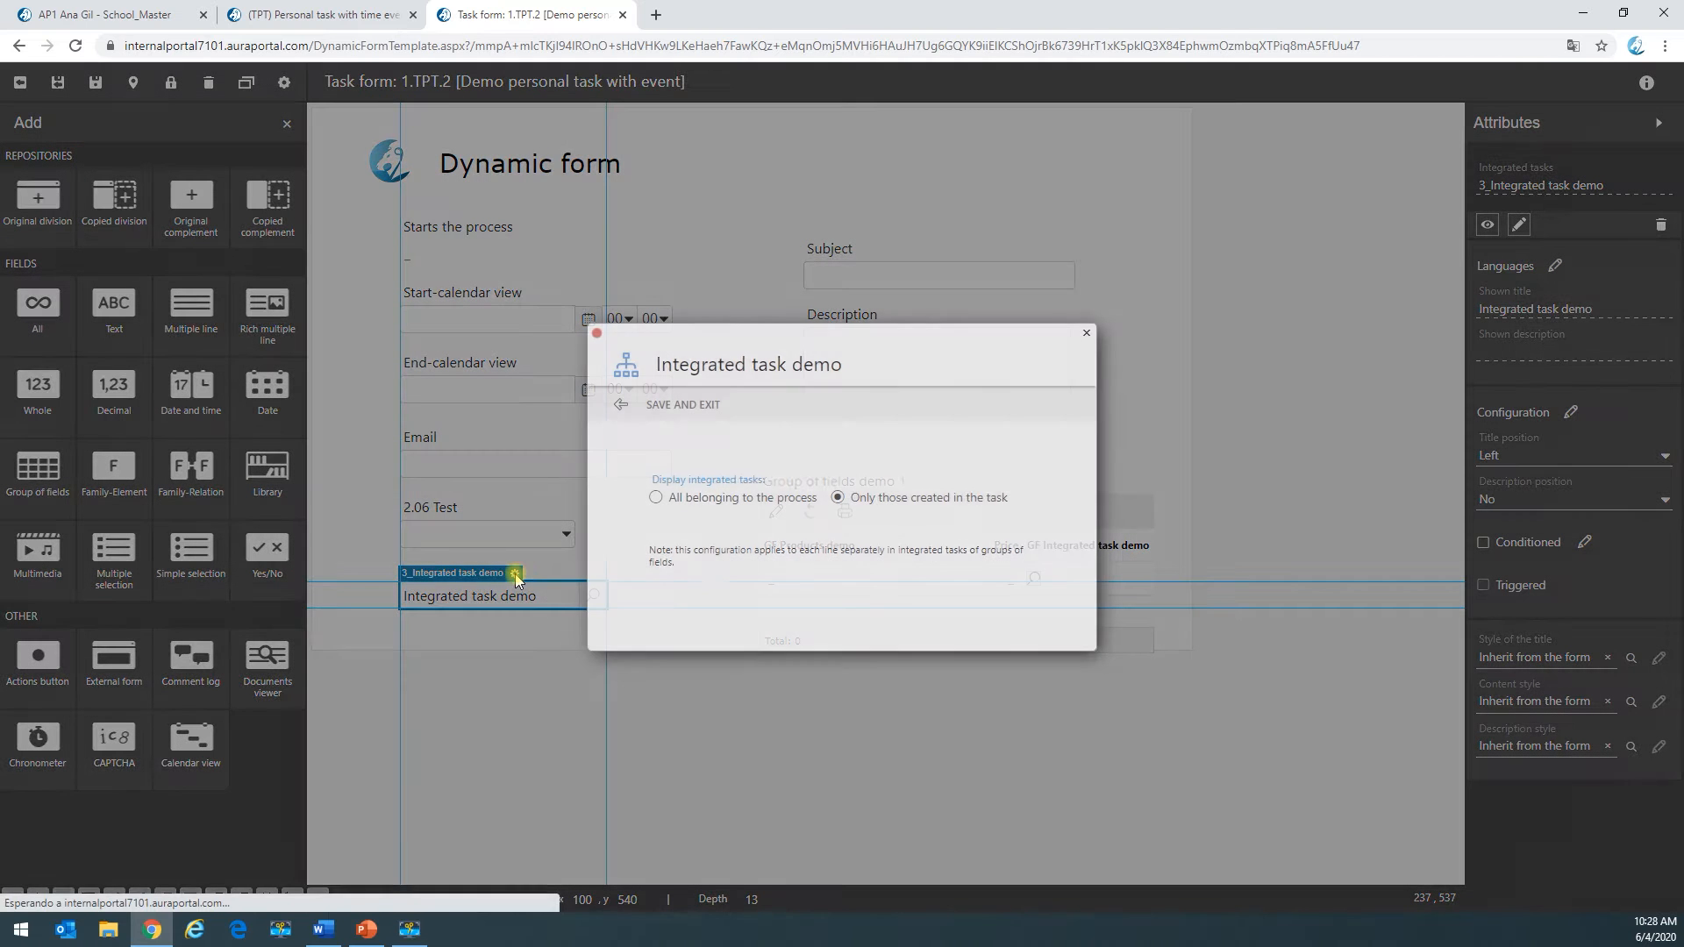
pyautogui.click(688, 419)
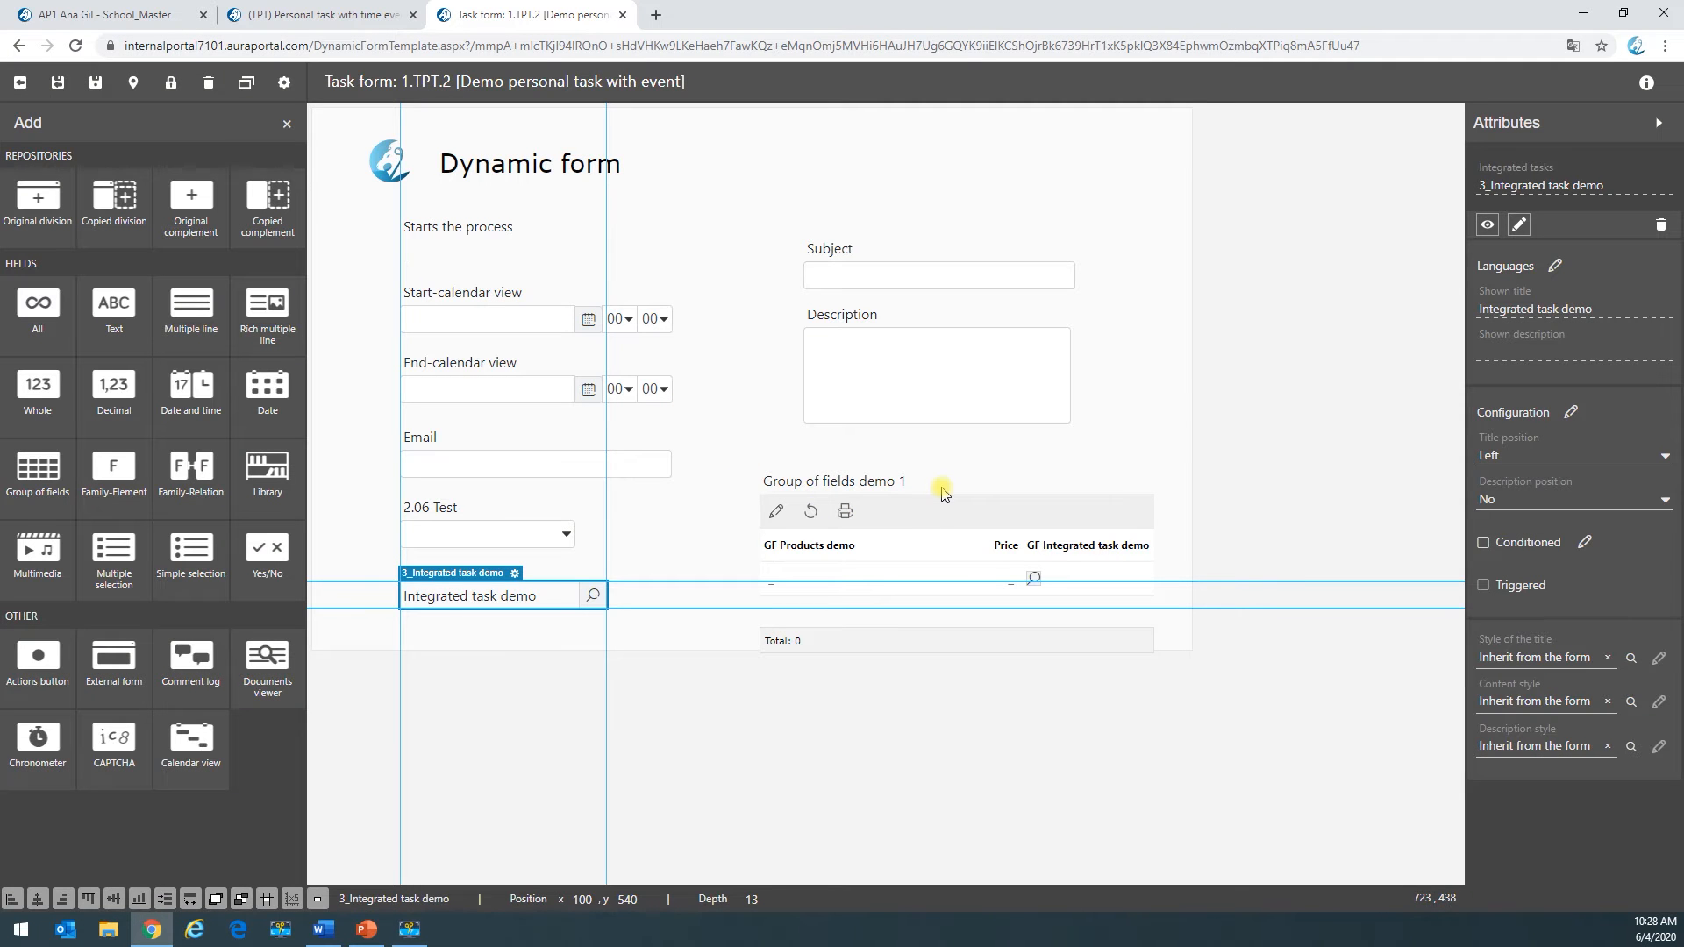
# Step: Set the GF Integrated task demo column of Group of fields demo 1 to display all integrated tasks belonging to the process, and save
pyautogui.click(943, 491)
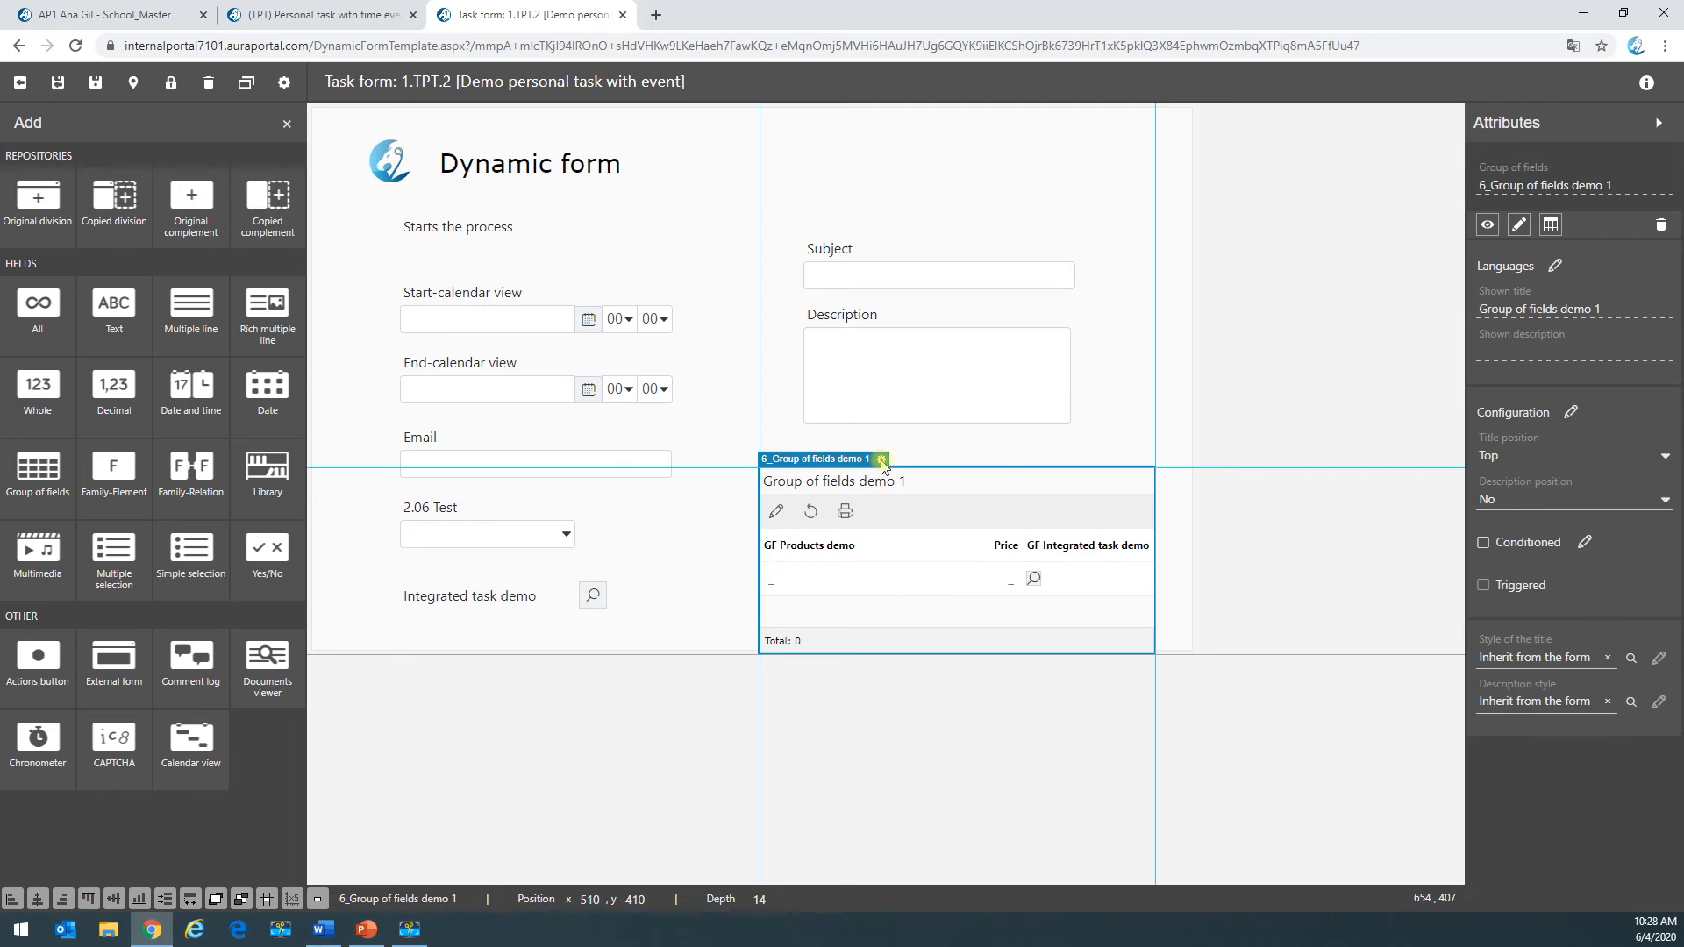
pyautogui.click(881, 460)
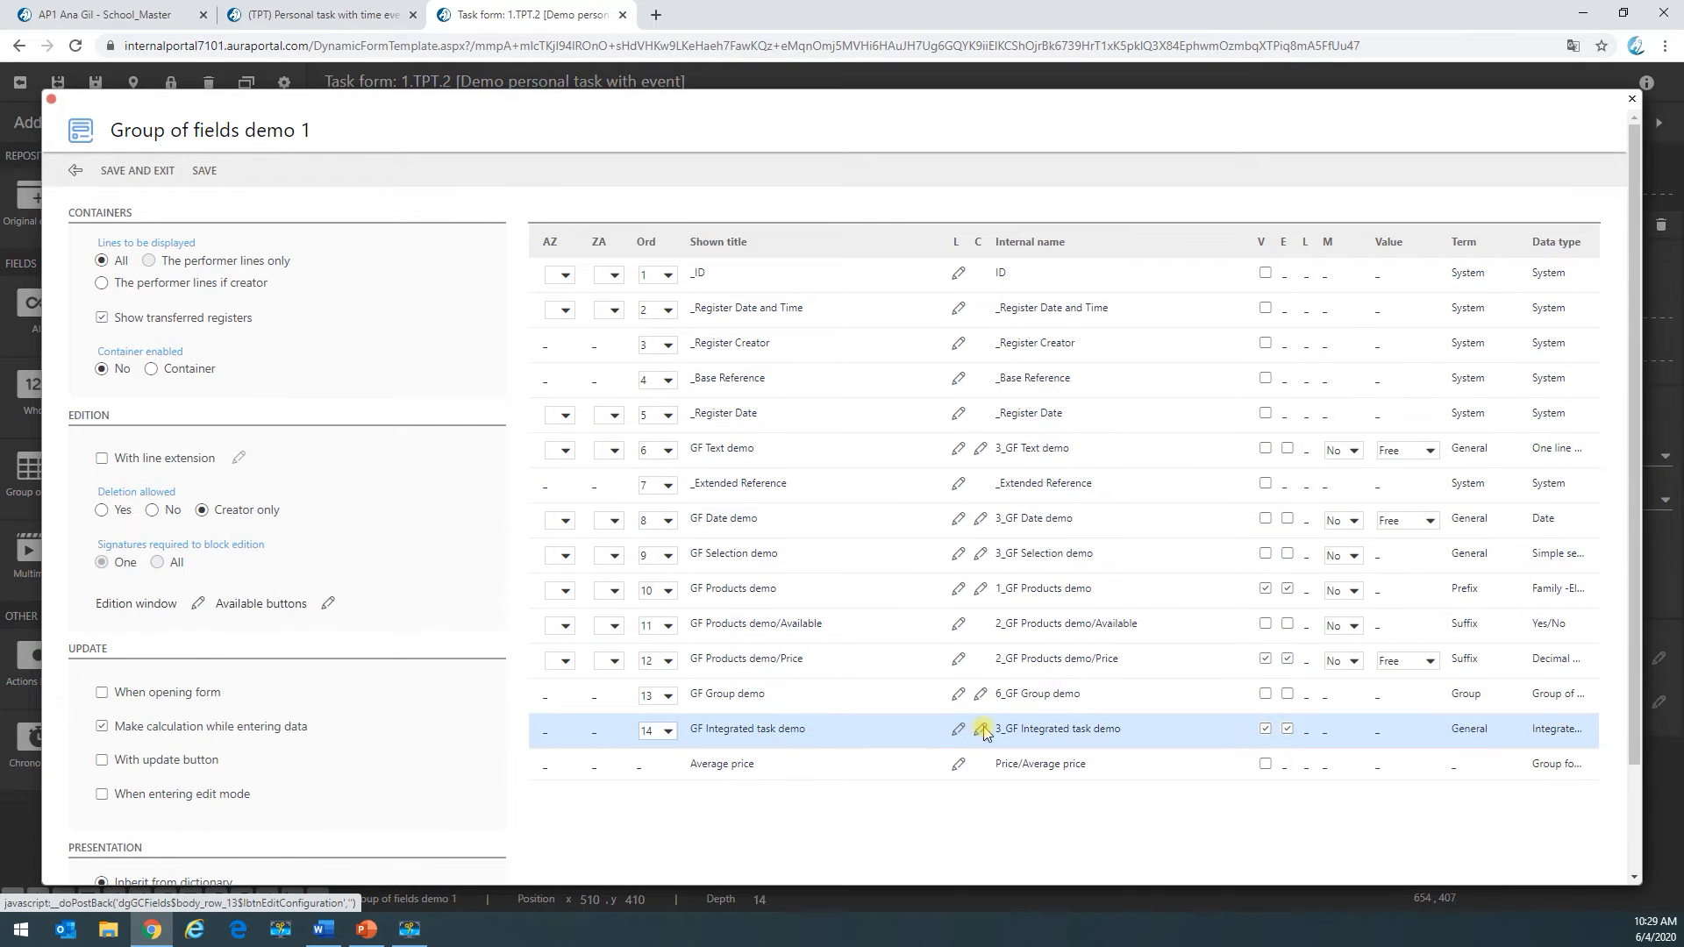
pyautogui.click(981, 730)
pyautogui.click(656, 498)
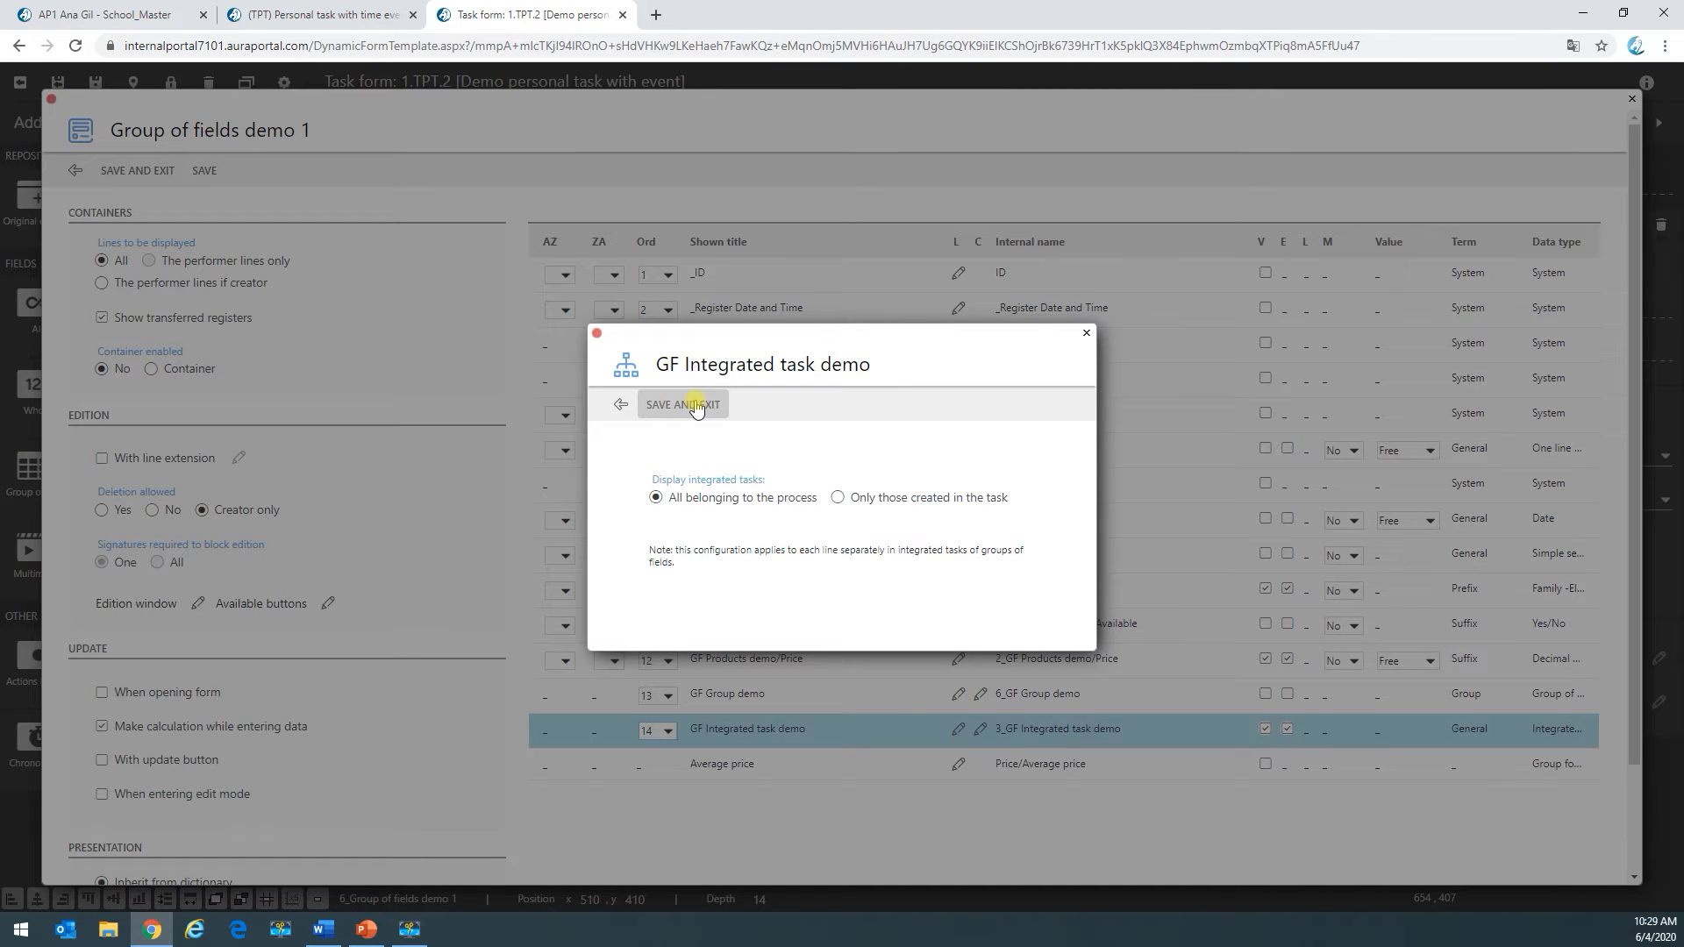
pyautogui.click(696, 407)
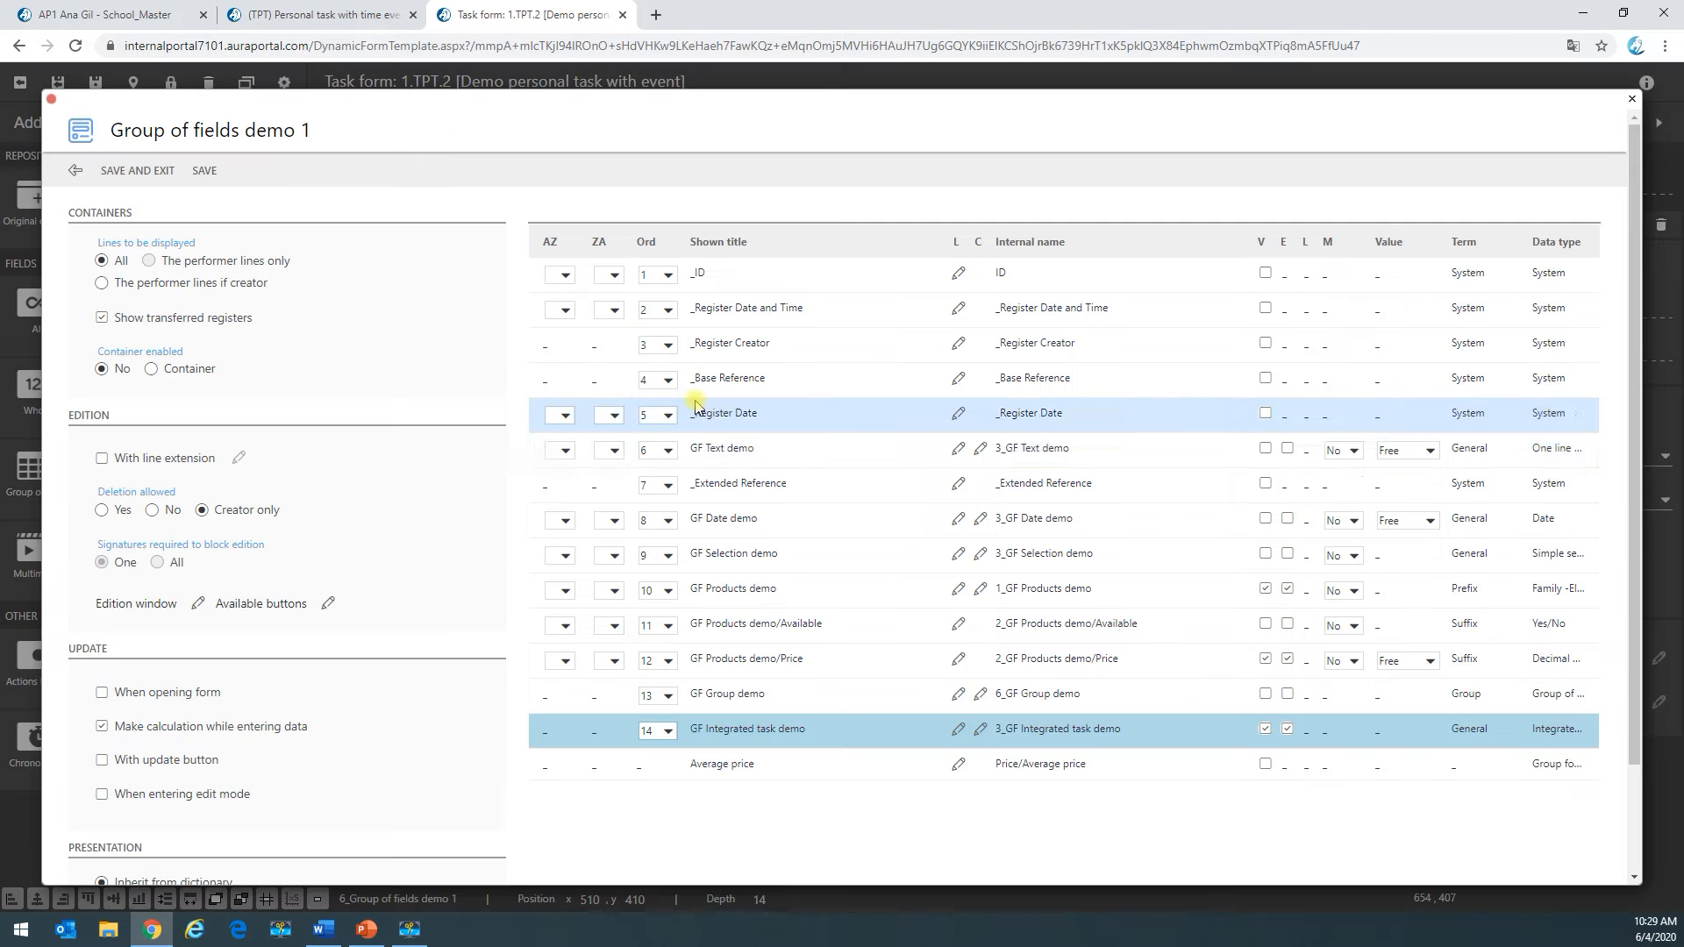
pyautogui.click(139, 170)
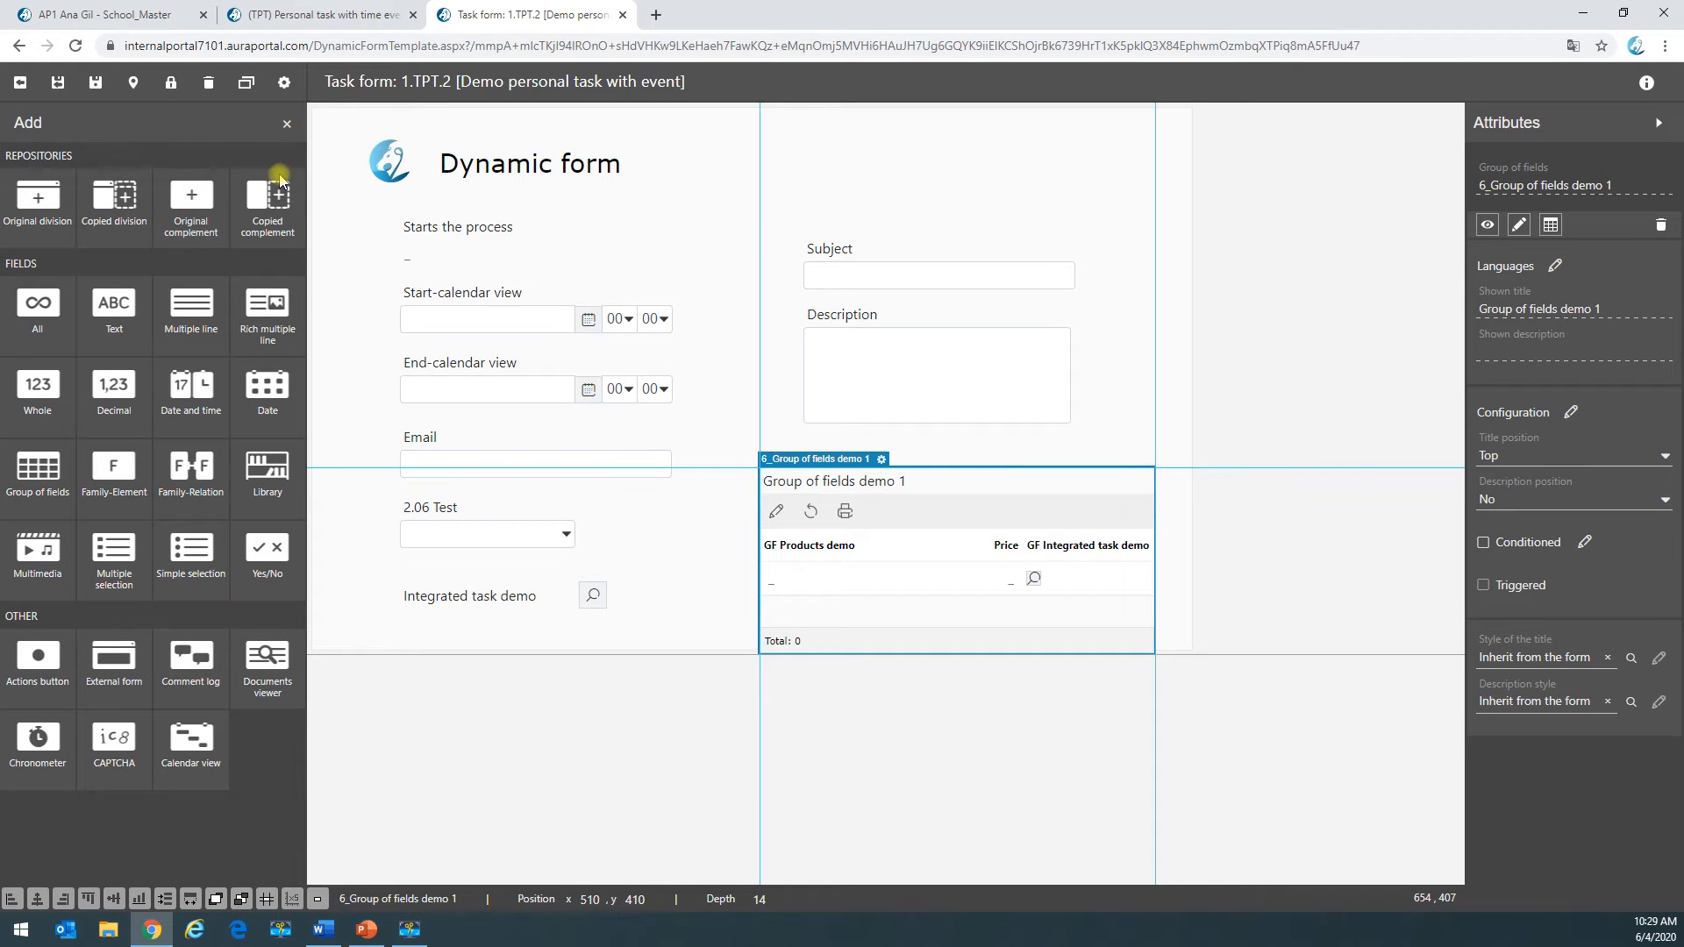
# Step: Save and close the Demo personal task with event form, the Personal task with event test configuration and the Demo gateways and tasks class
pyautogui.click(692, 226)
pyautogui.click(98, 83)
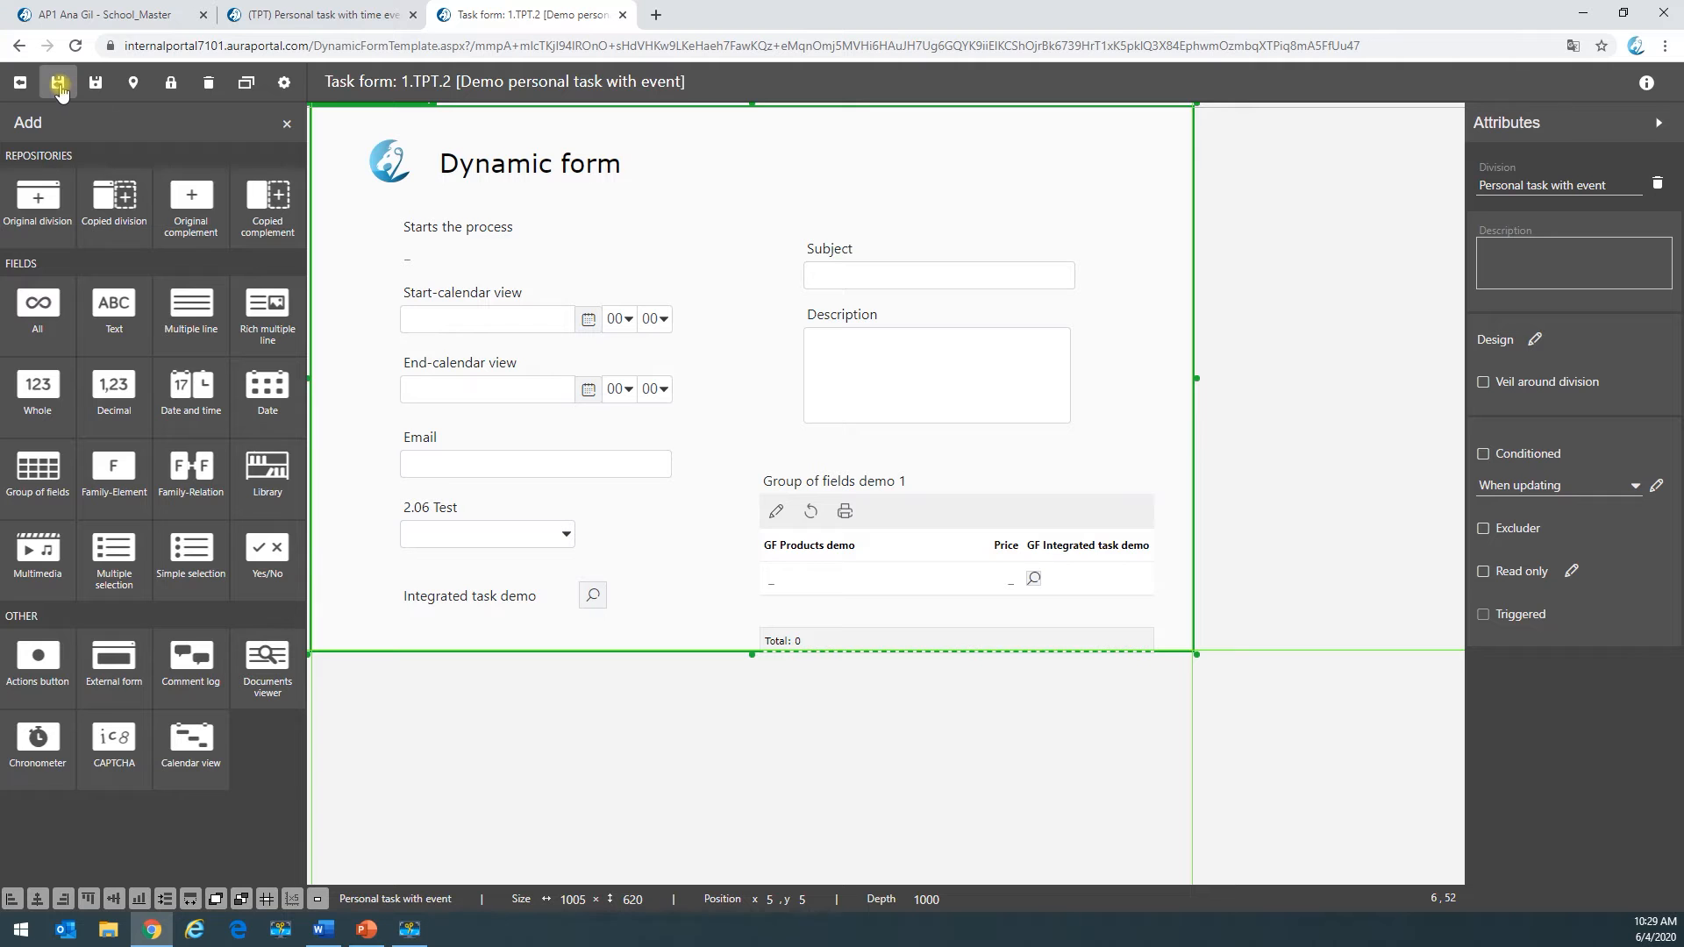
pyautogui.click(59, 85)
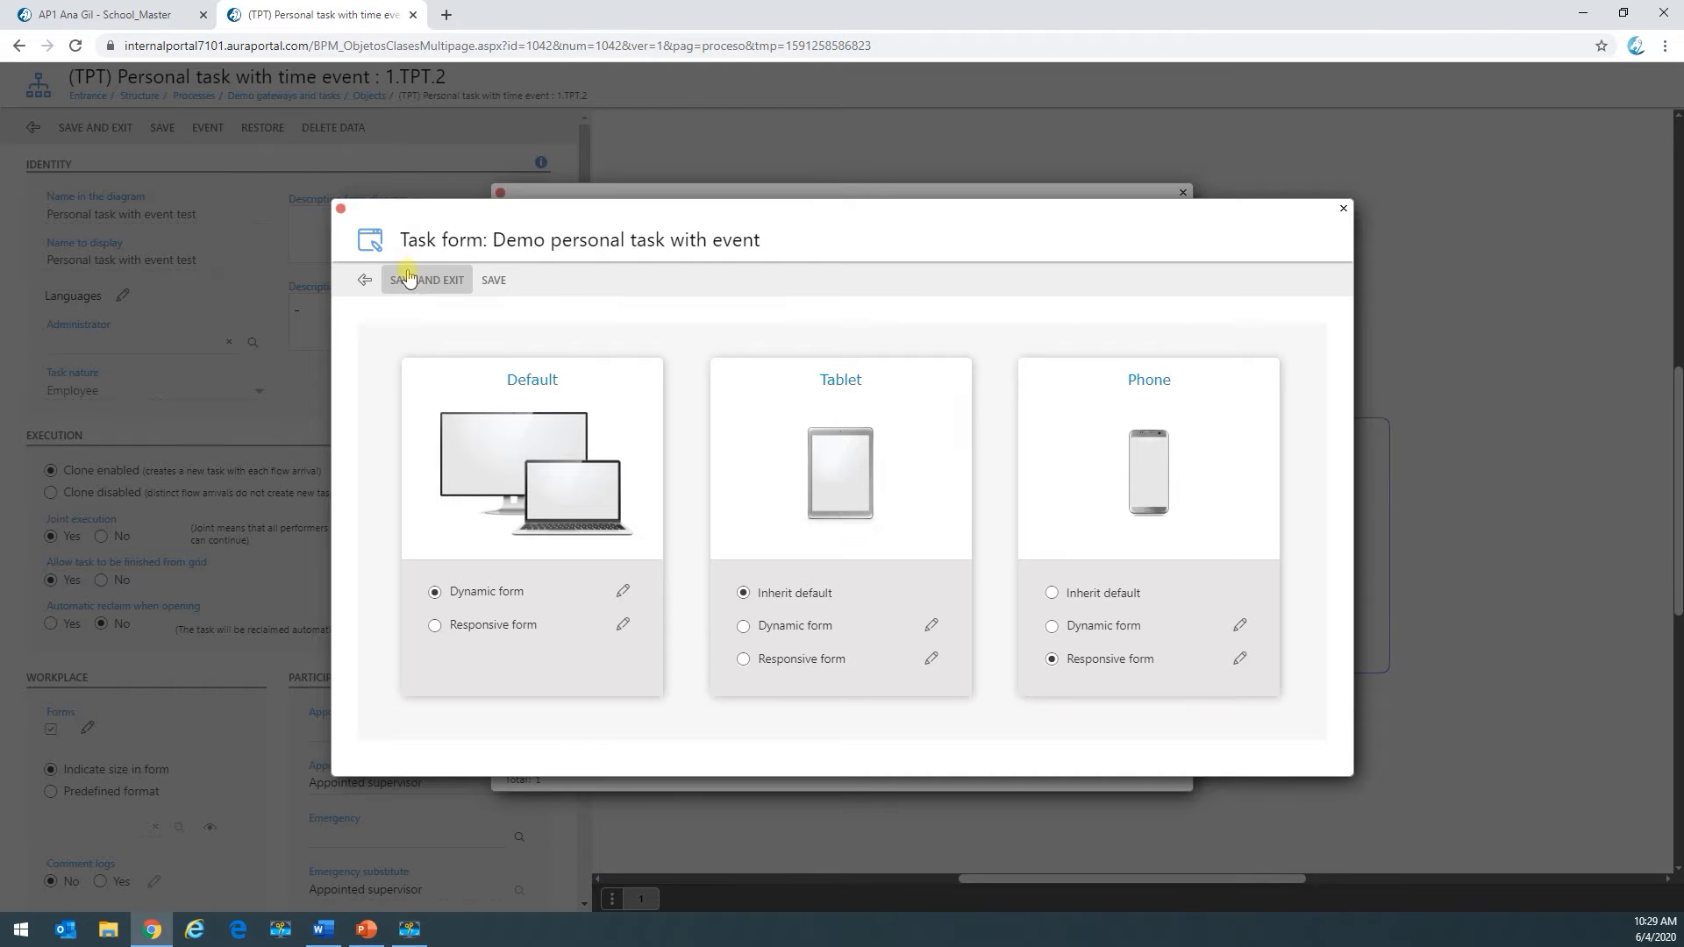
pyautogui.click(403, 276)
pyautogui.click(588, 265)
pyautogui.click(100, 127)
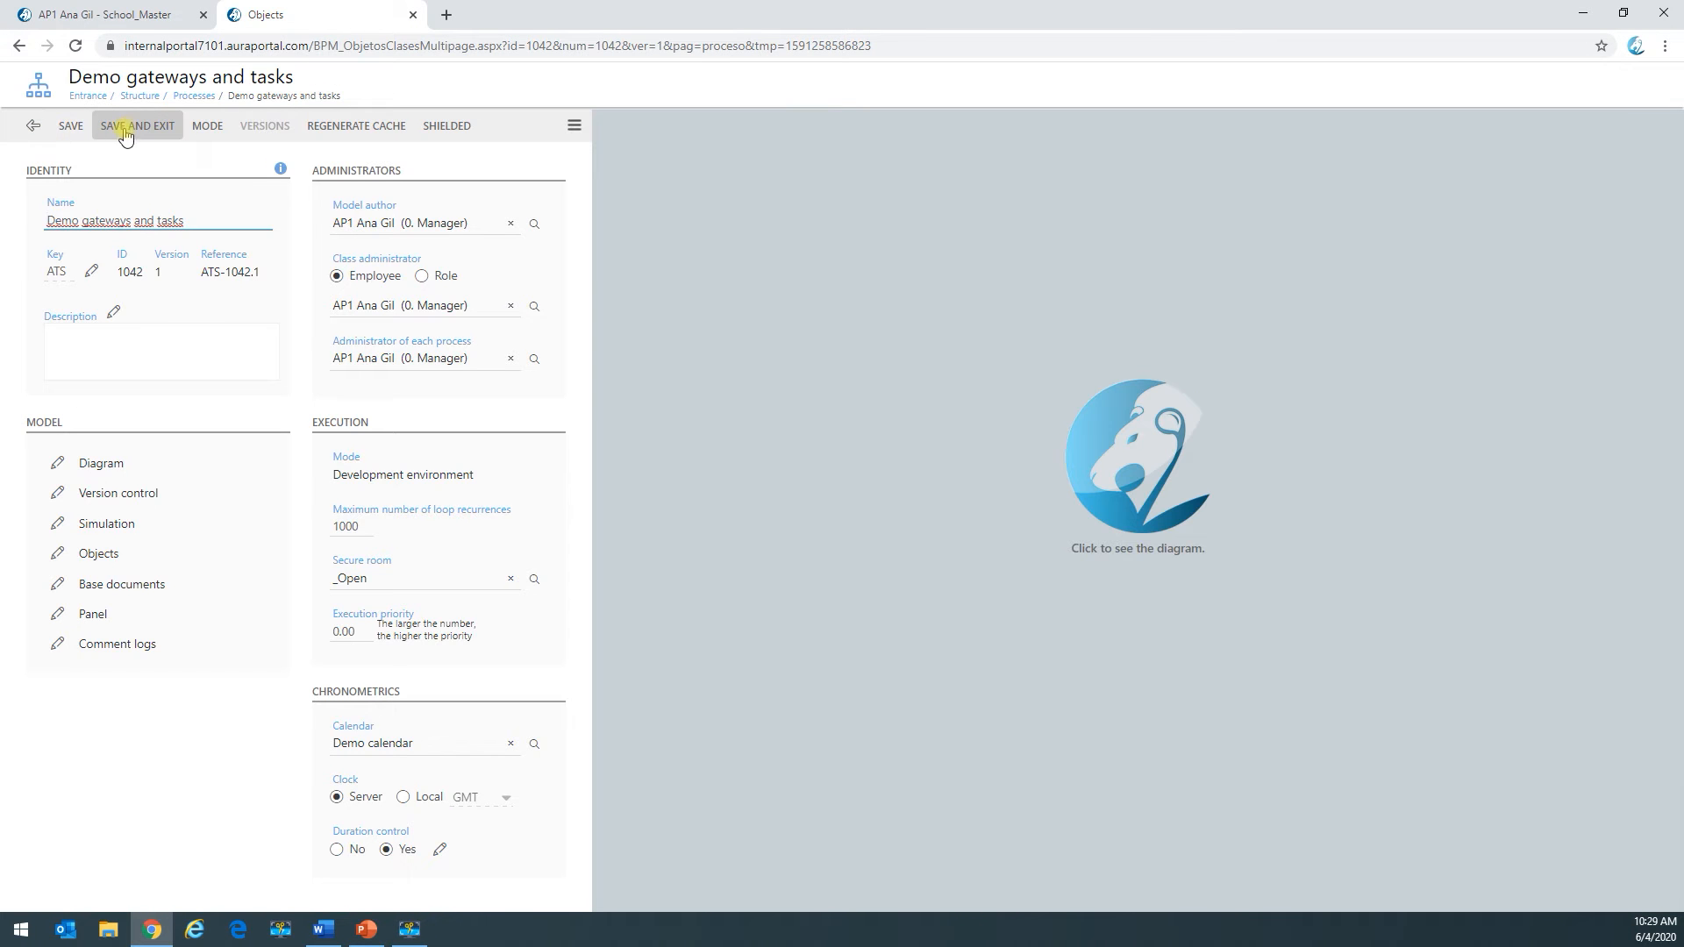
pyautogui.click(125, 136)
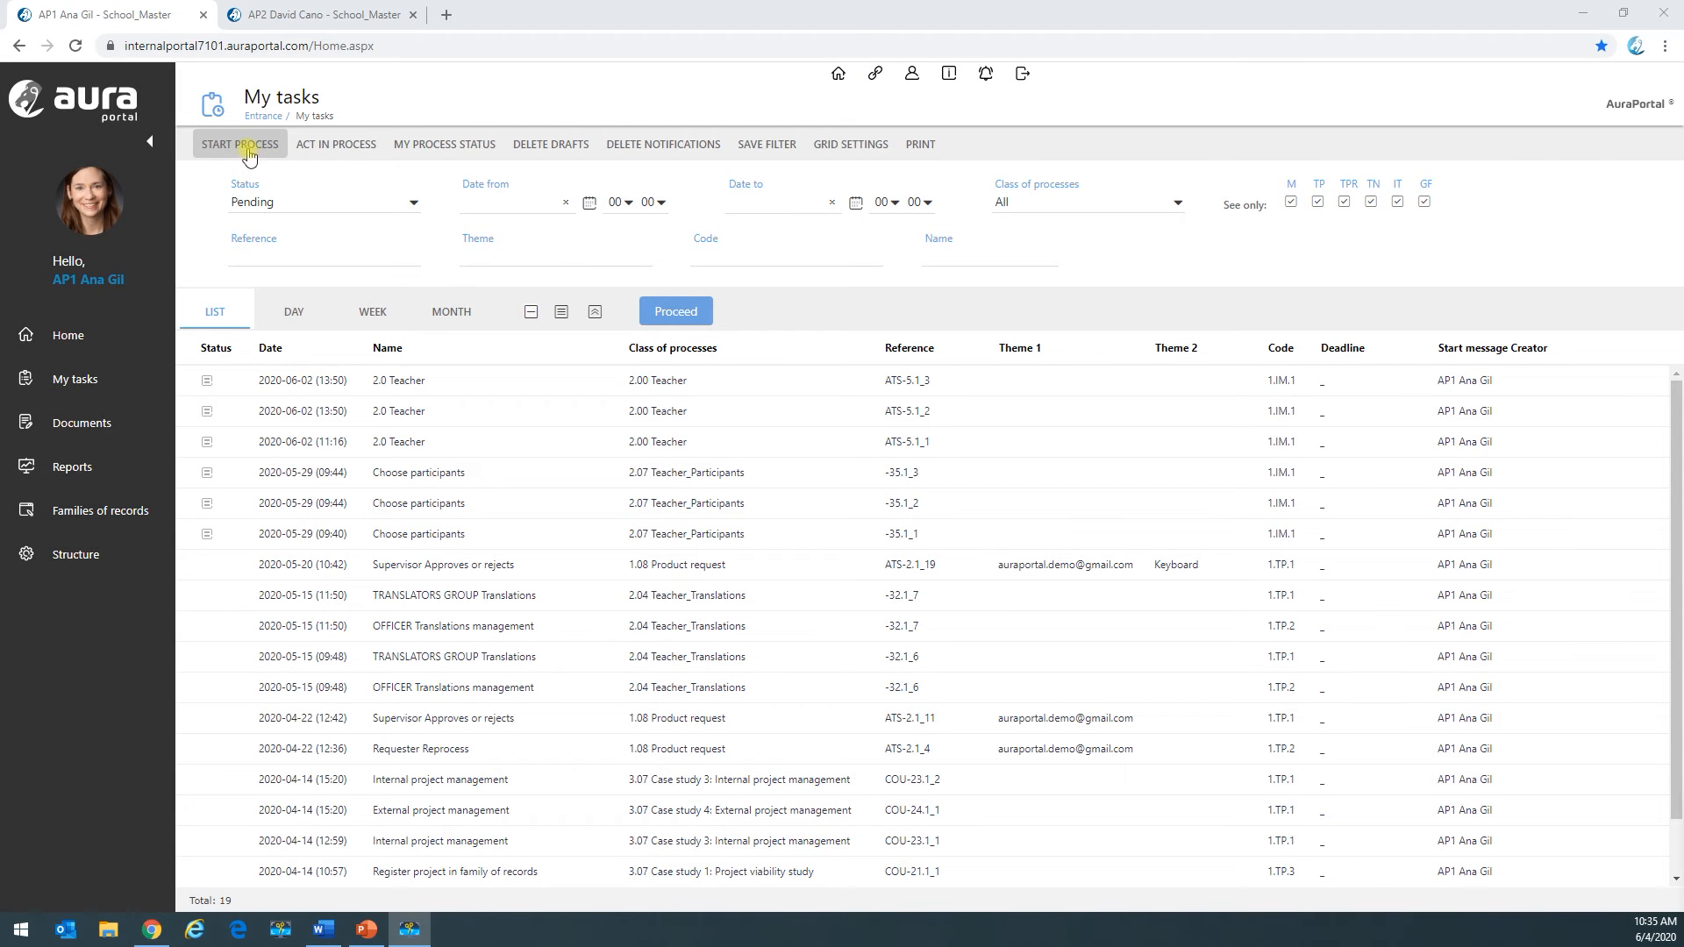
# Step: Open the Demo gateways and tasks start form and set Start-calendar view to 2020-06-04, End-calendar view to 2020-06-10 and 2.06 Test to Task
pyautogui.click(240, 145)
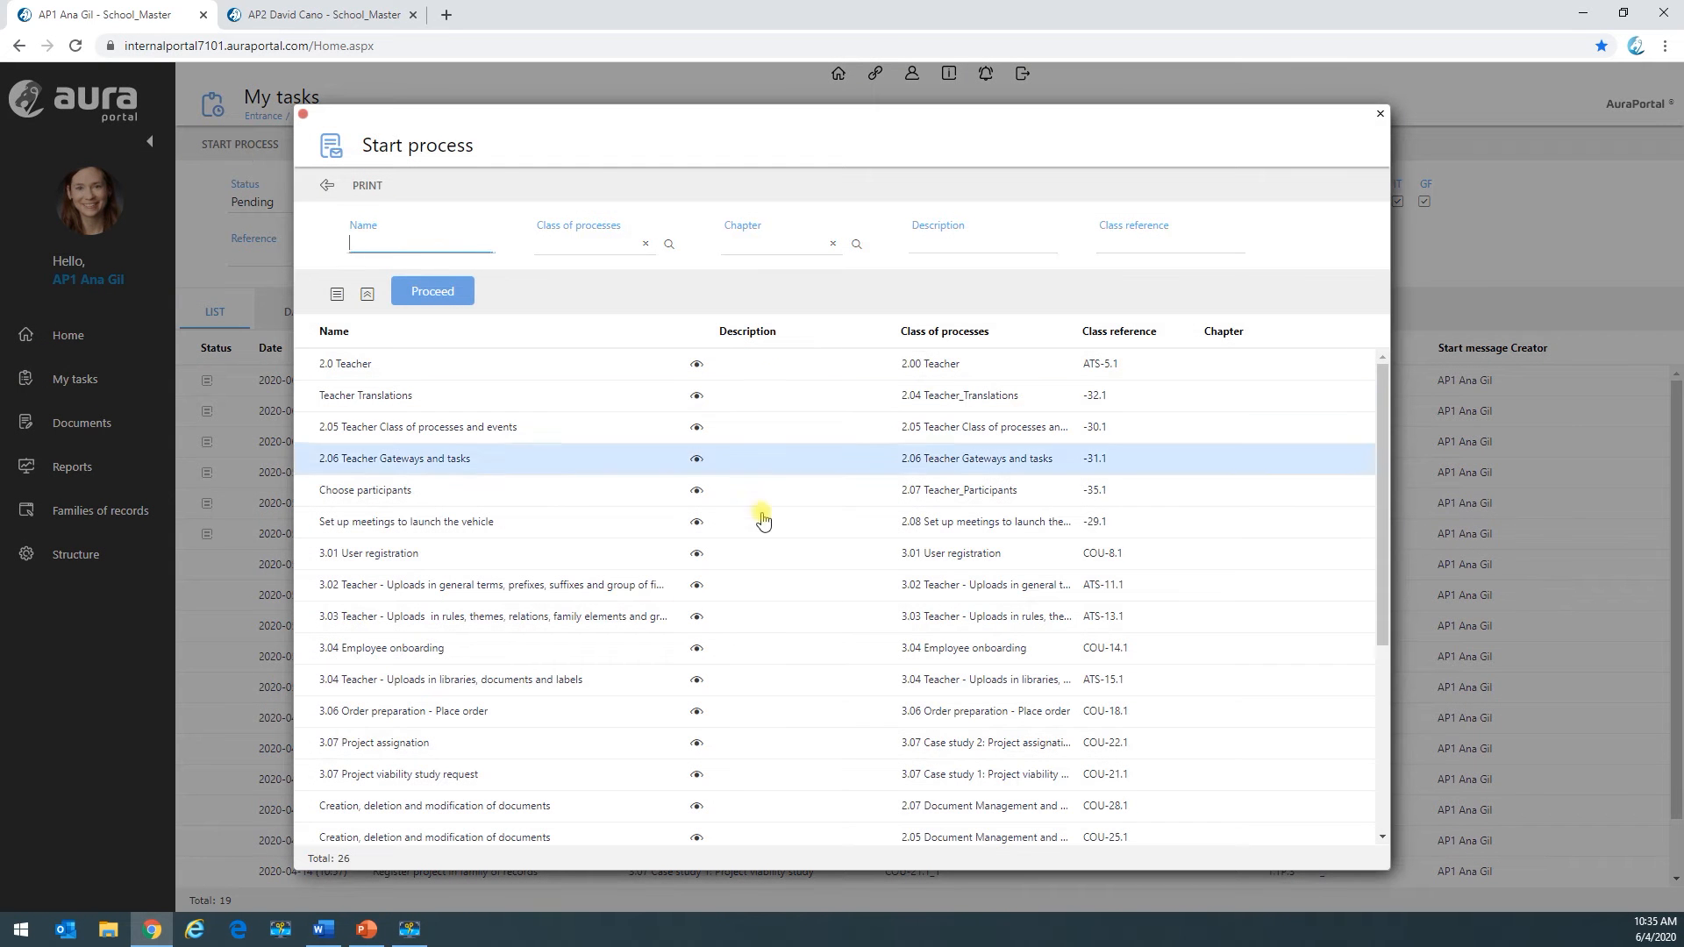
pyautogui.scroll(-4, 544, 553)
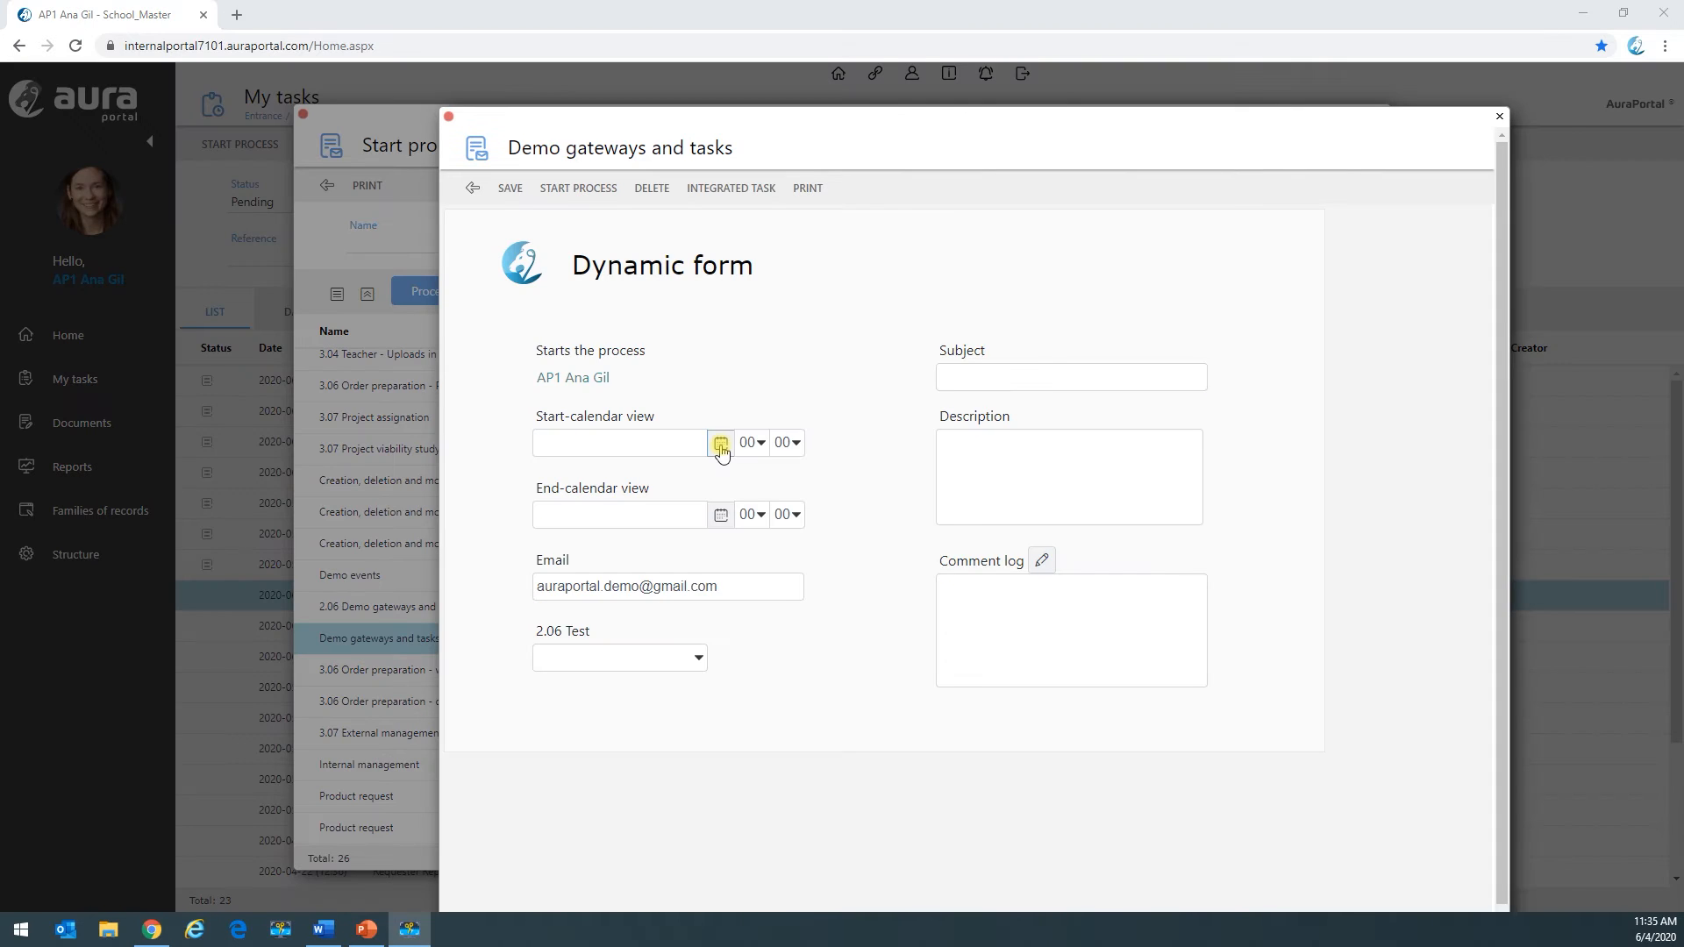
pyautogui.click(721, 446)
pyautogui.click(871, 496)
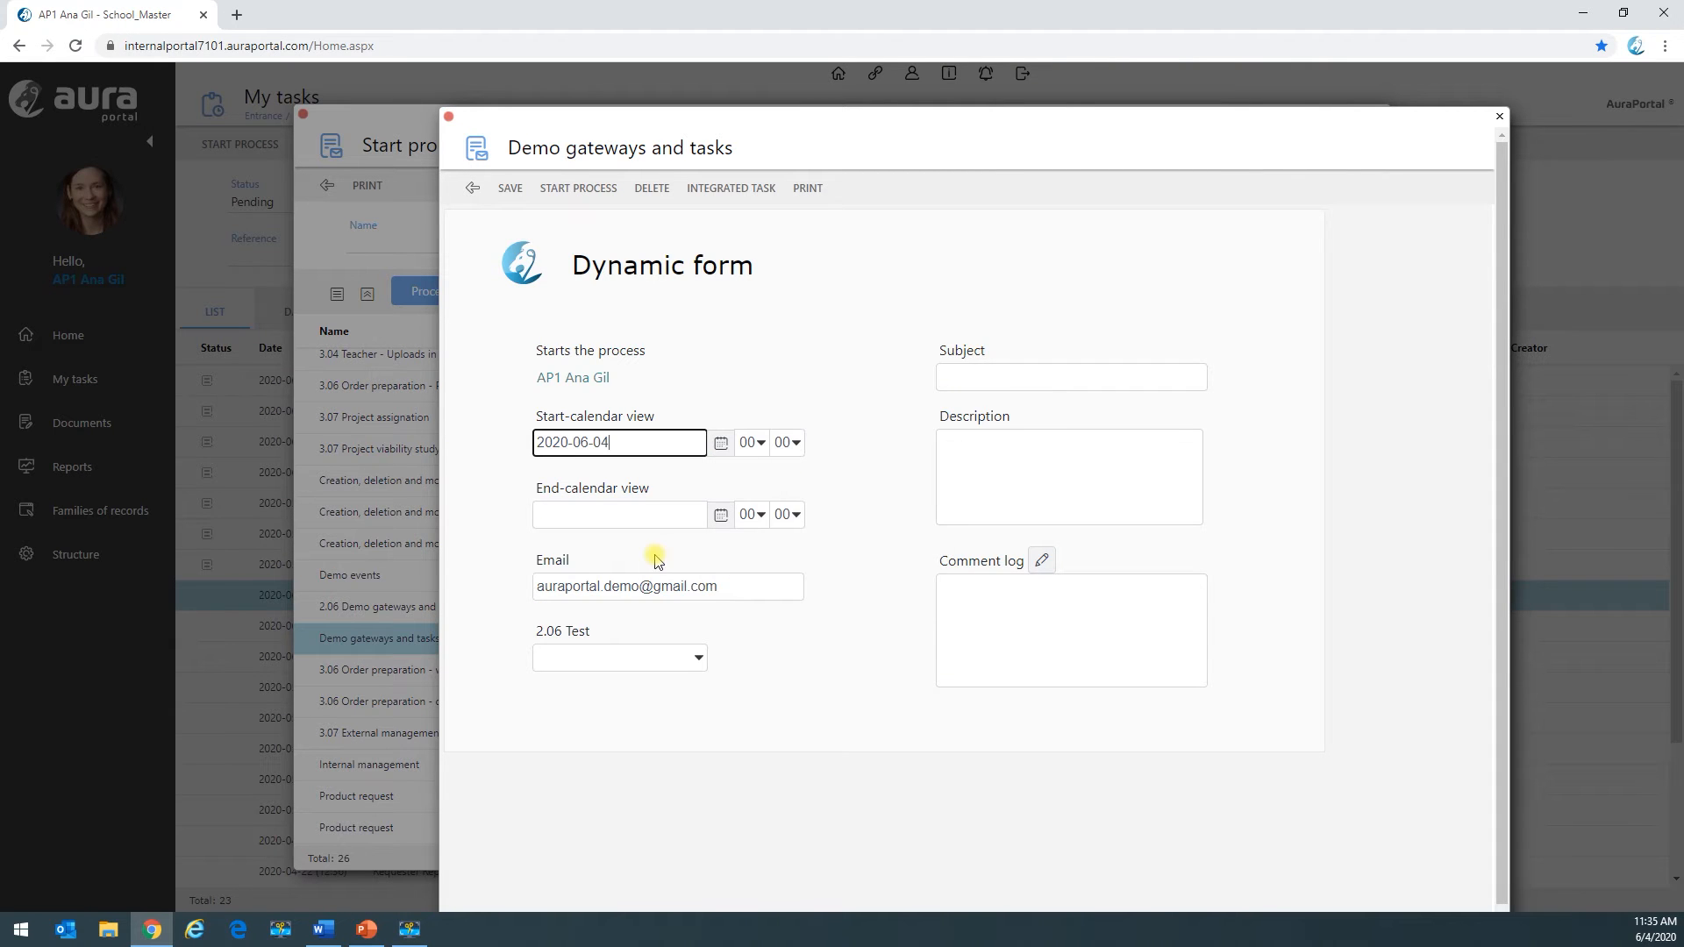
pyautogui.click(721, 515)
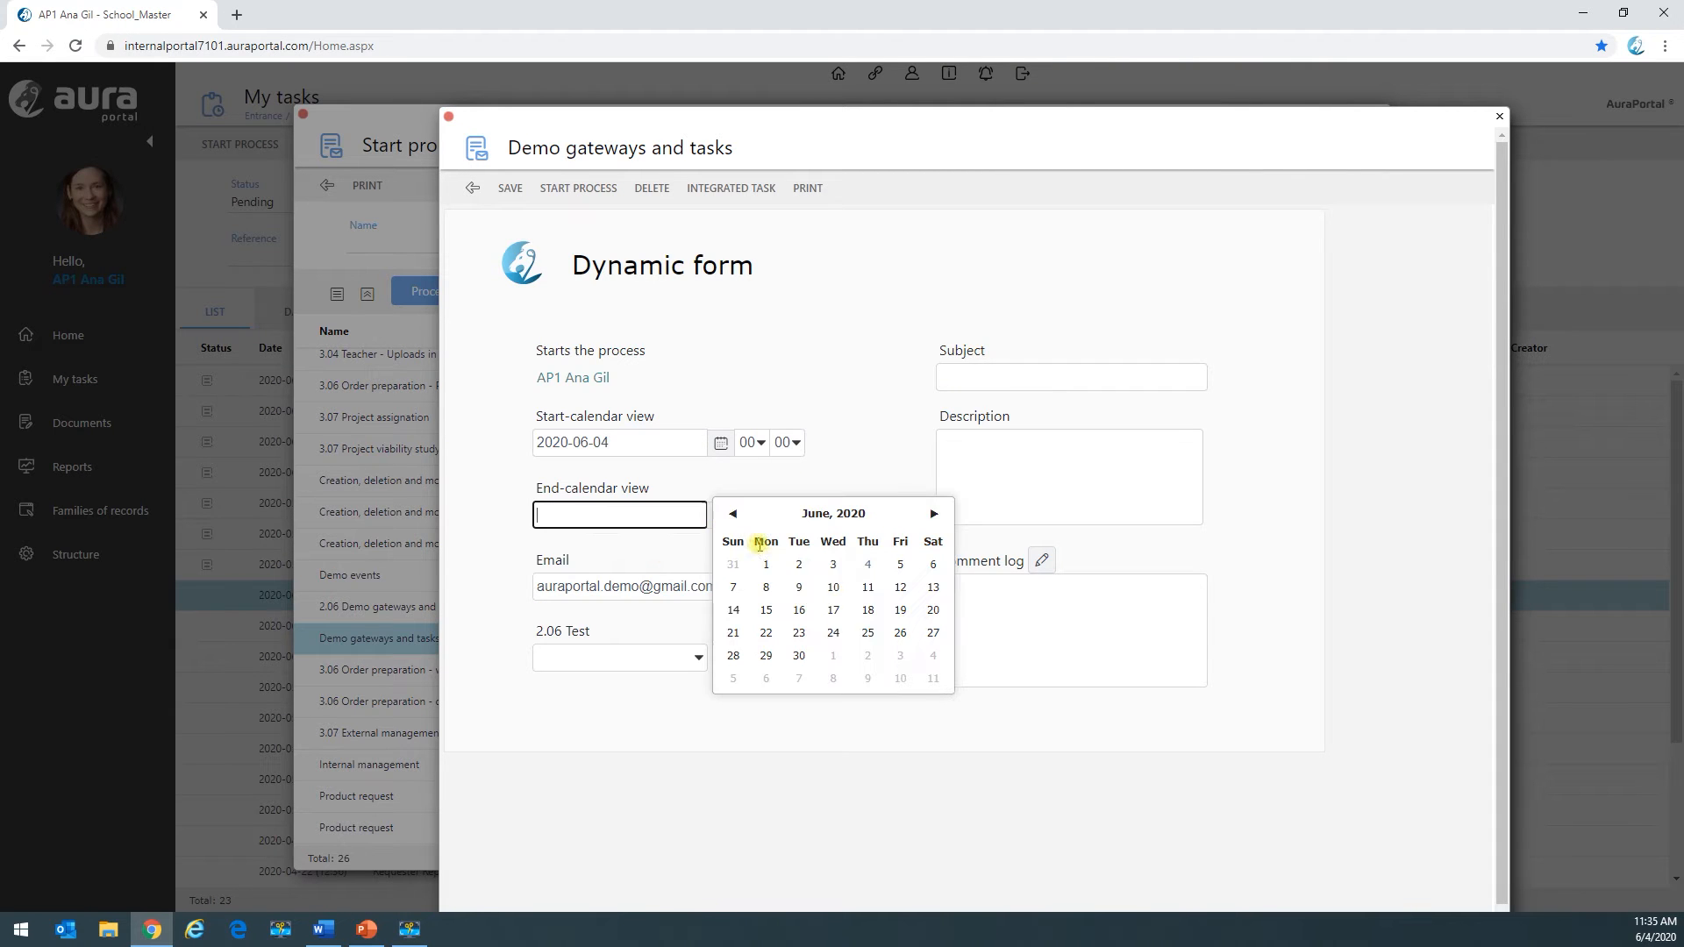
pyautogui.click(832, 588)
pyautogui.click(699, 659)
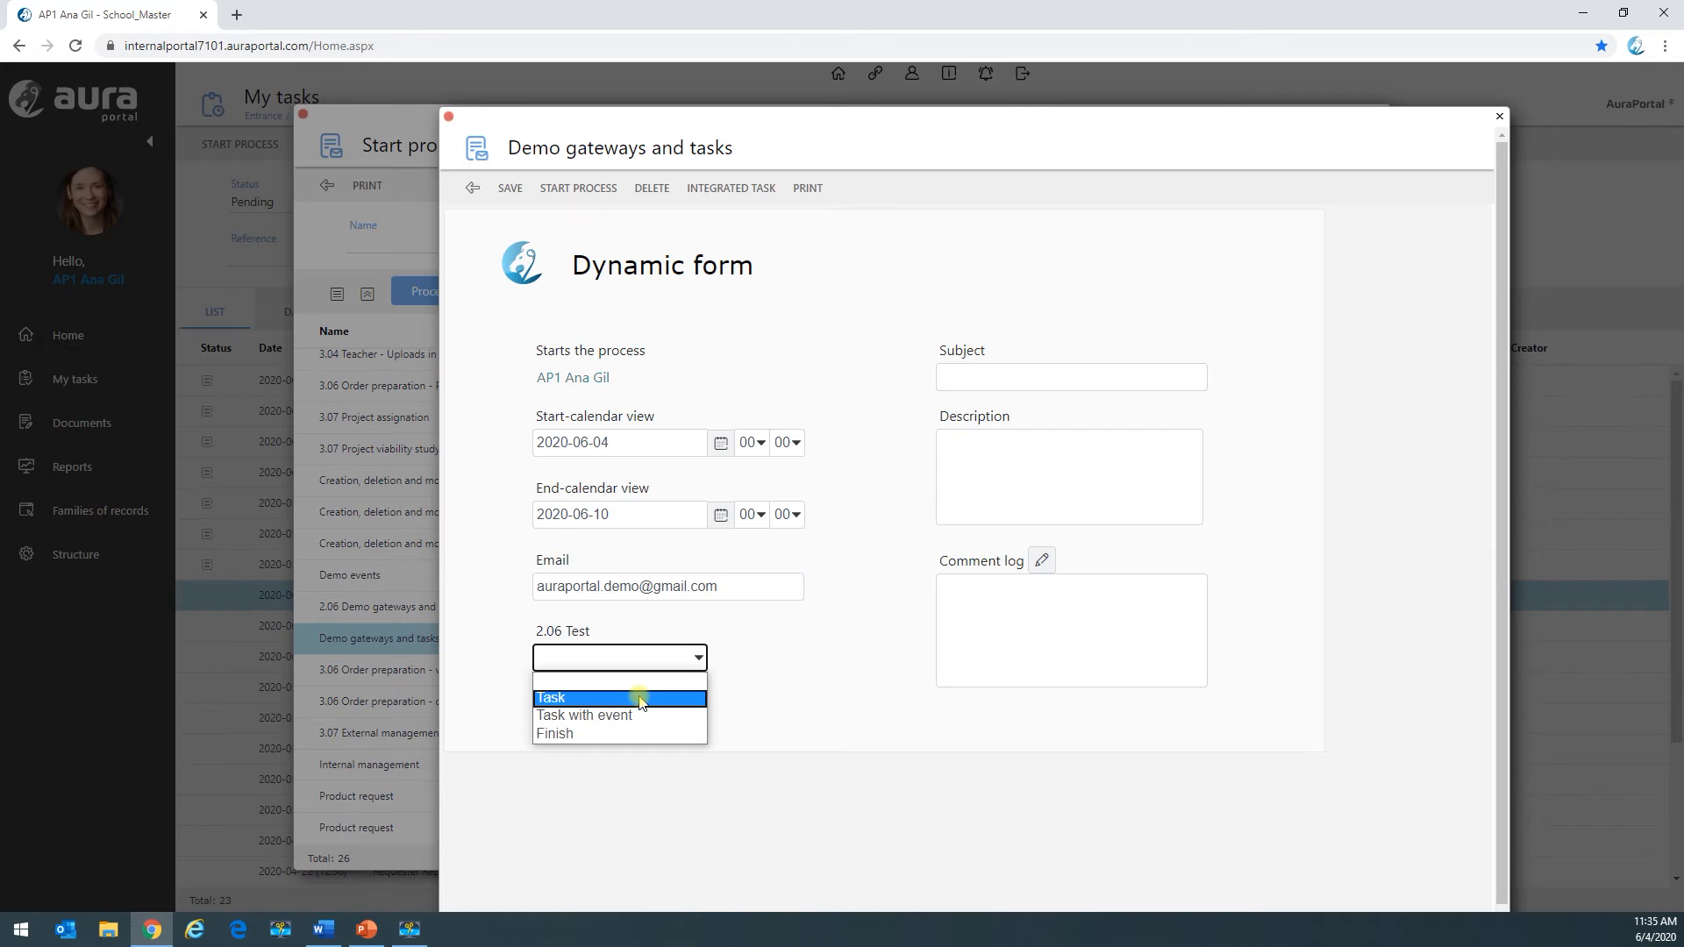
pyautogui.click(641, 699)
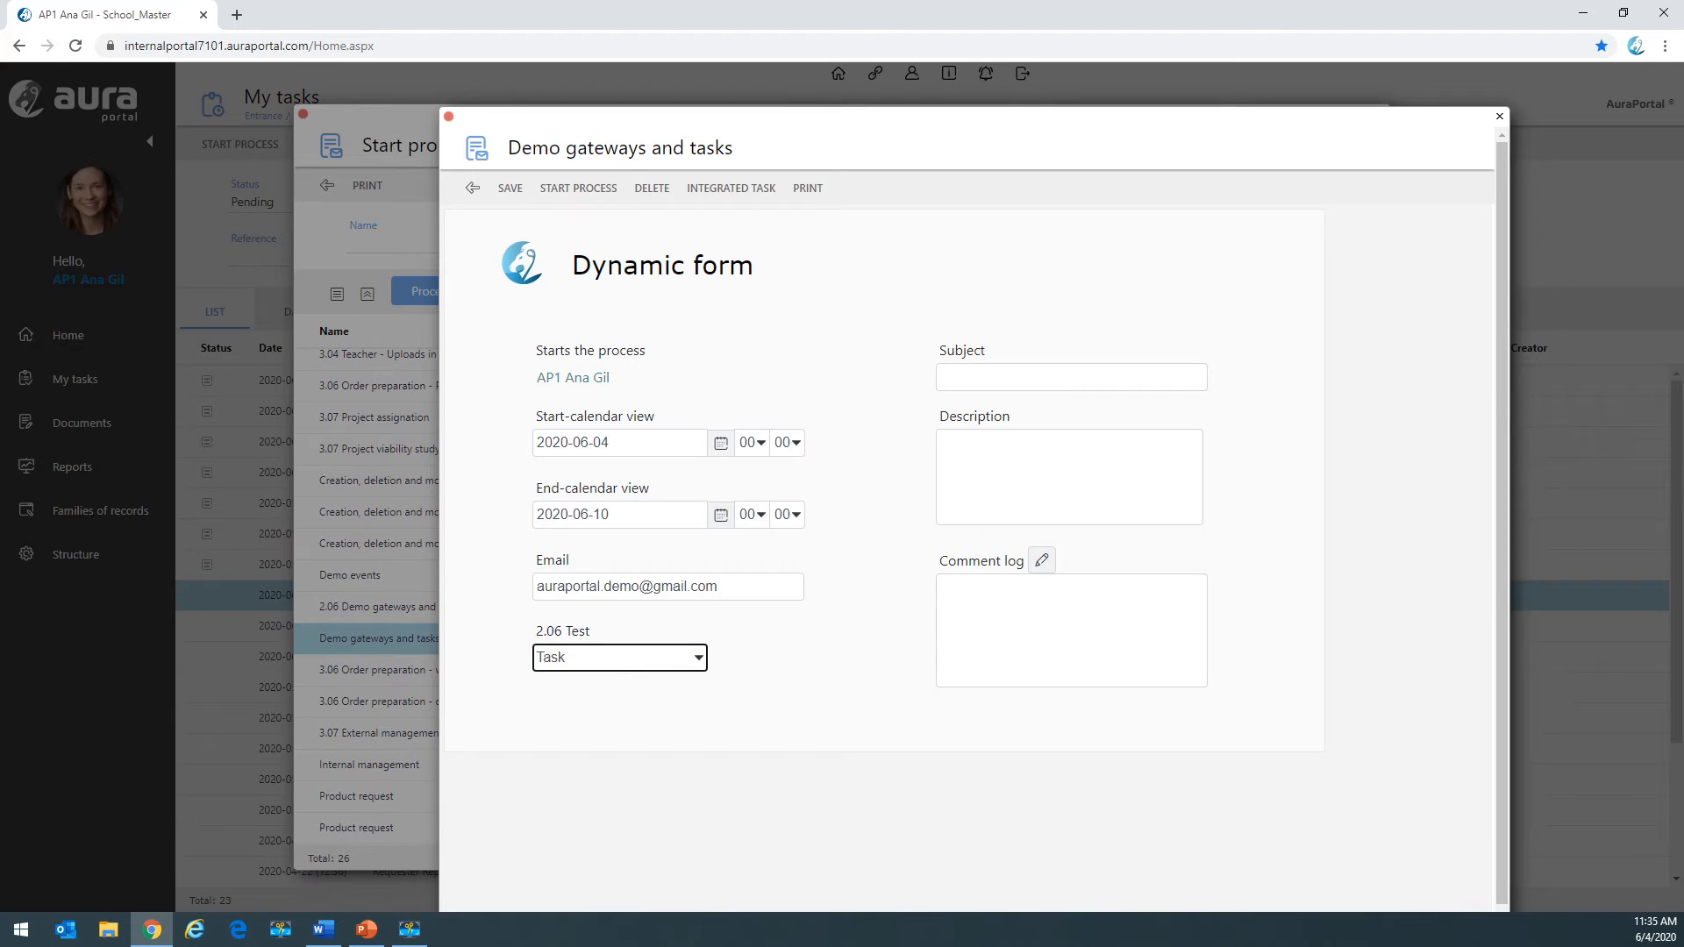
# Step: Set the Subject to "Integrated task test – See all of them" and start the Demo gateways and tasks process
pyautogui.click(324, 928)
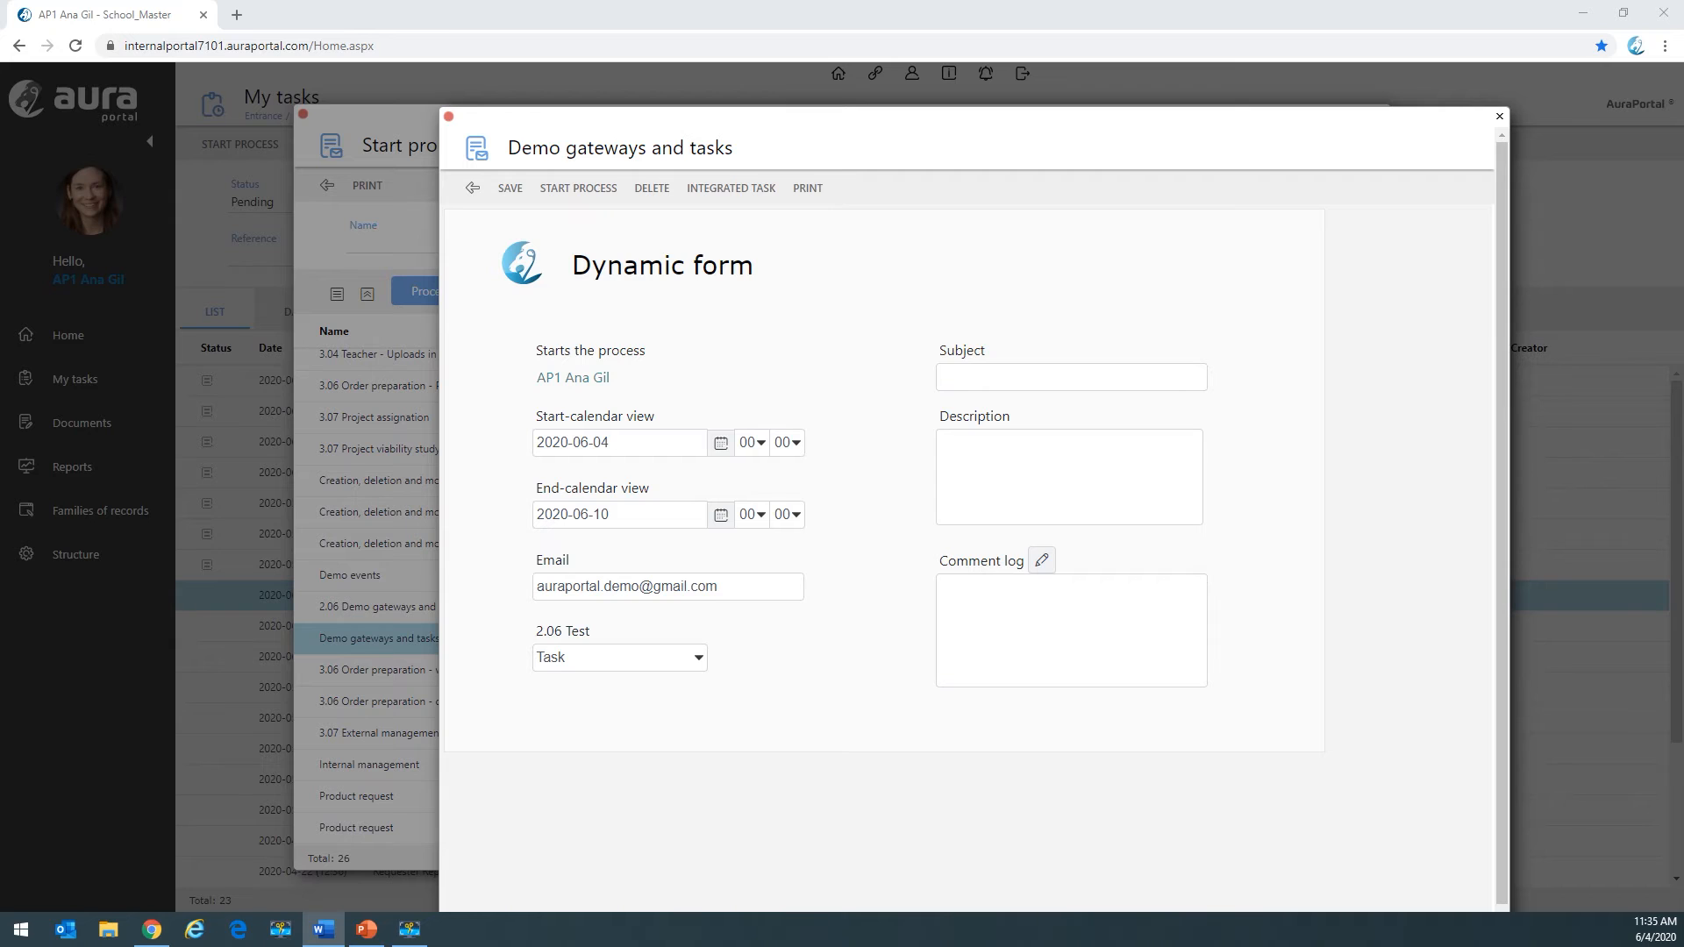
pyautogui.click(994, 372)
pyautogui.write('Integrated task test – See all of them')
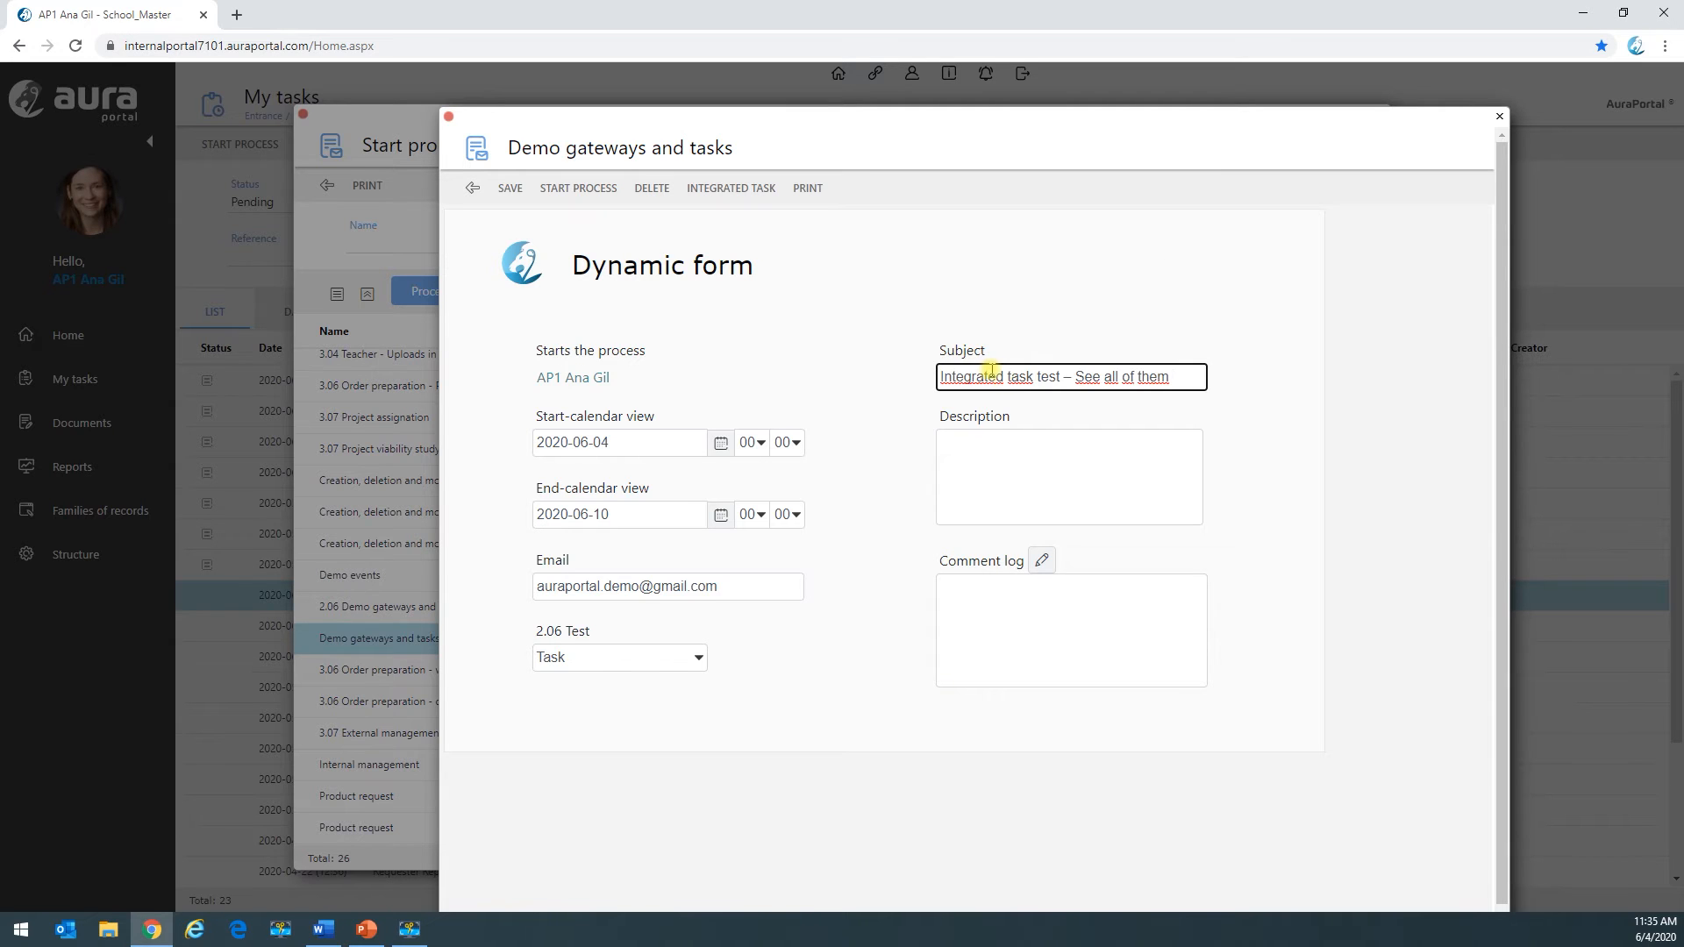
pyautogui.click(570, 190)
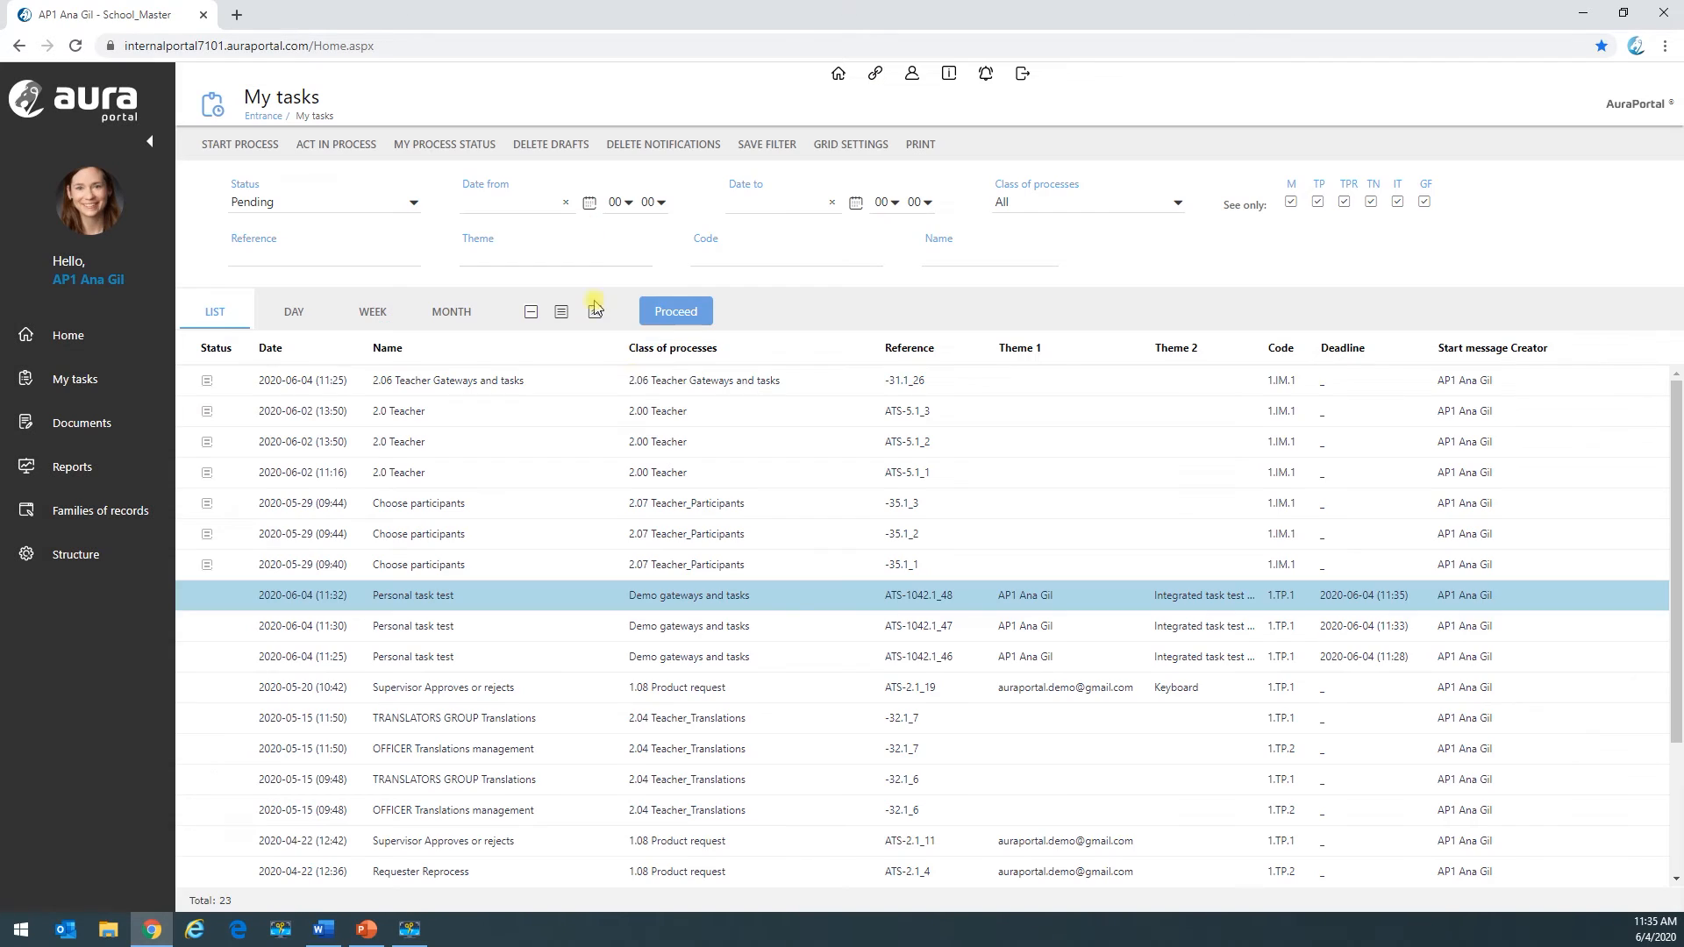
# Step: Refresh My tasks, open the newest Personal task test, and create an integrated task named "From the button" in it
pyautogui.click(674, 314)
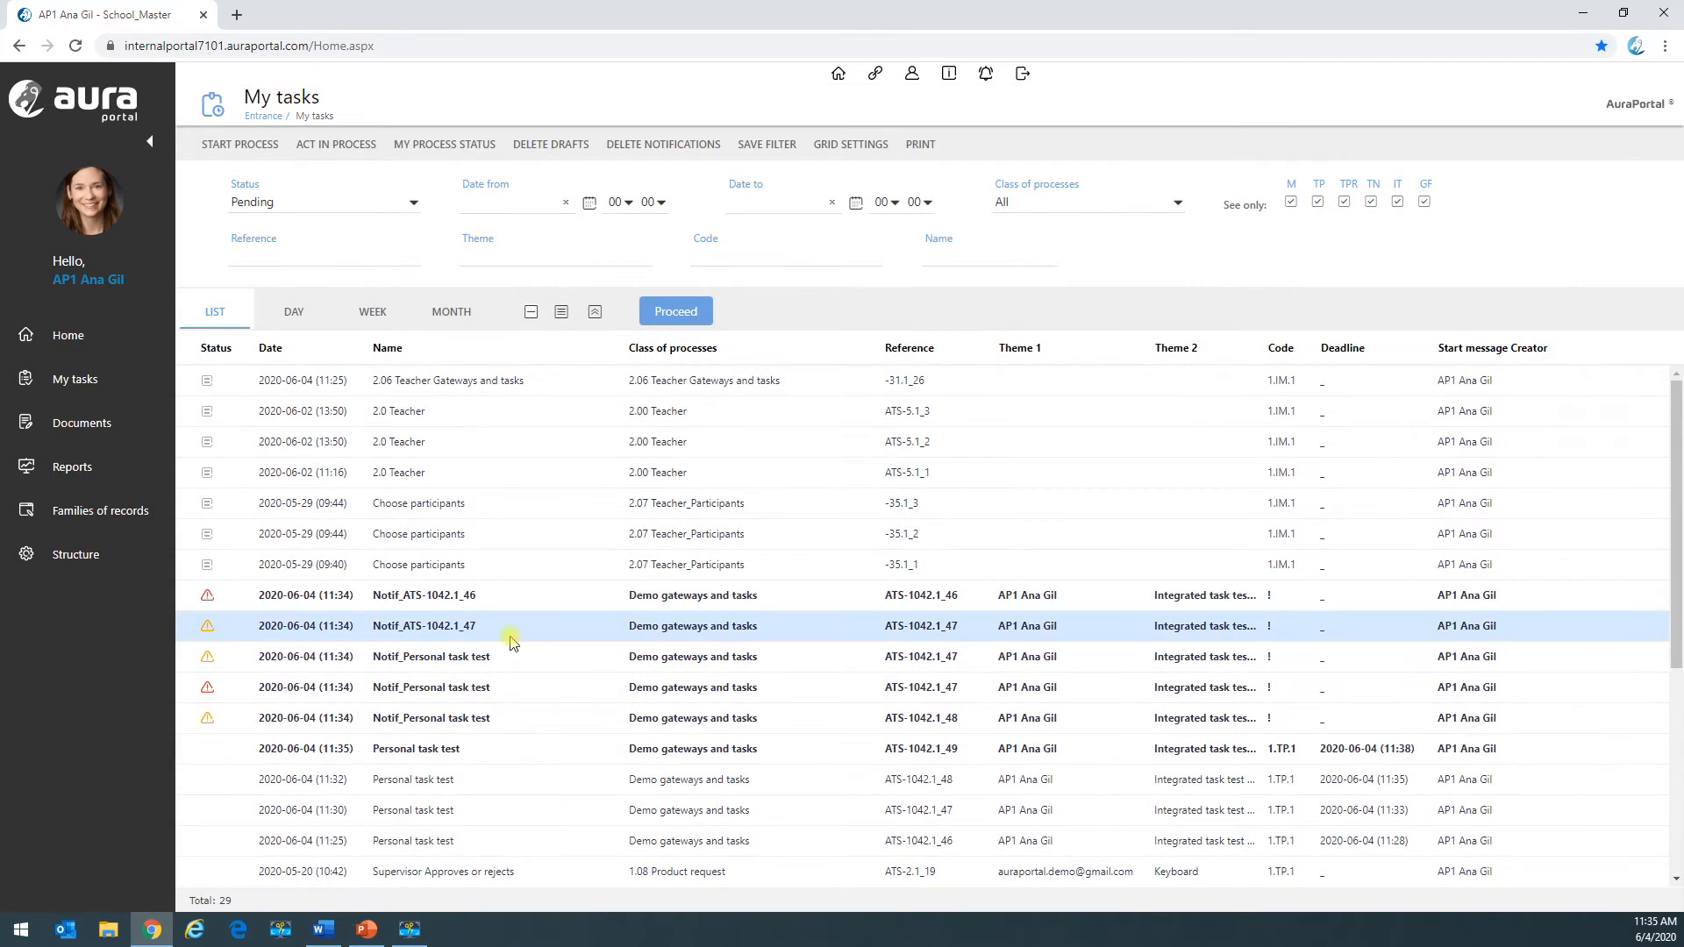
pyautogui.click(434, 753)
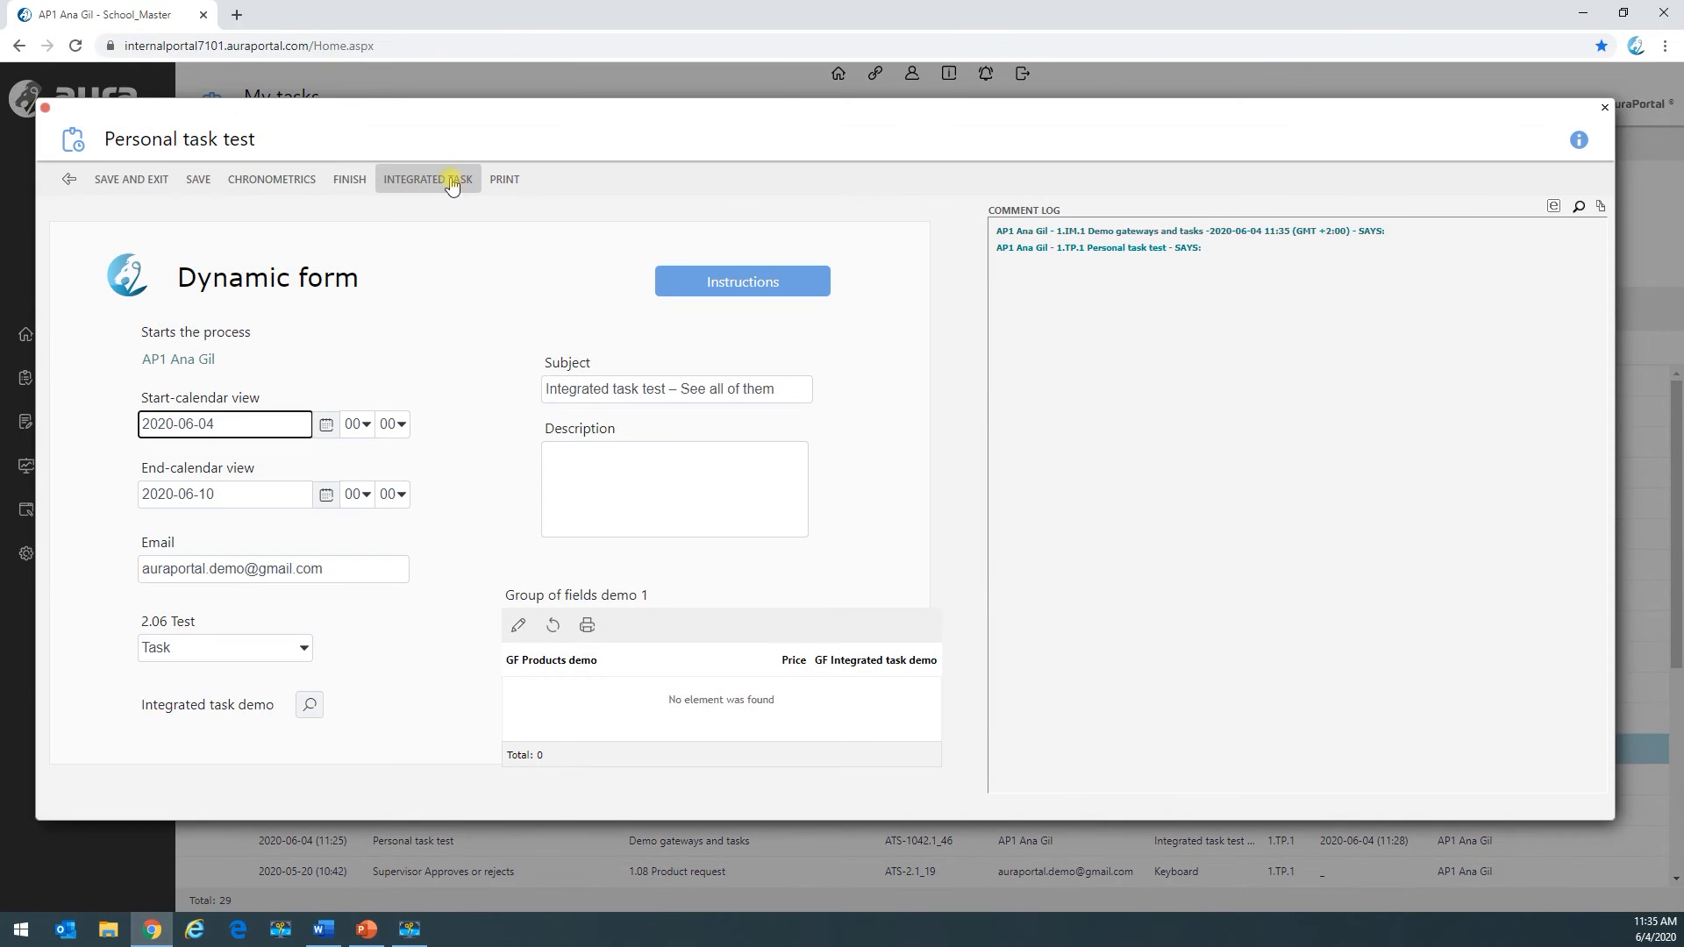
pyautogui.click(452, 180)
pyautogui.click(140, 178)
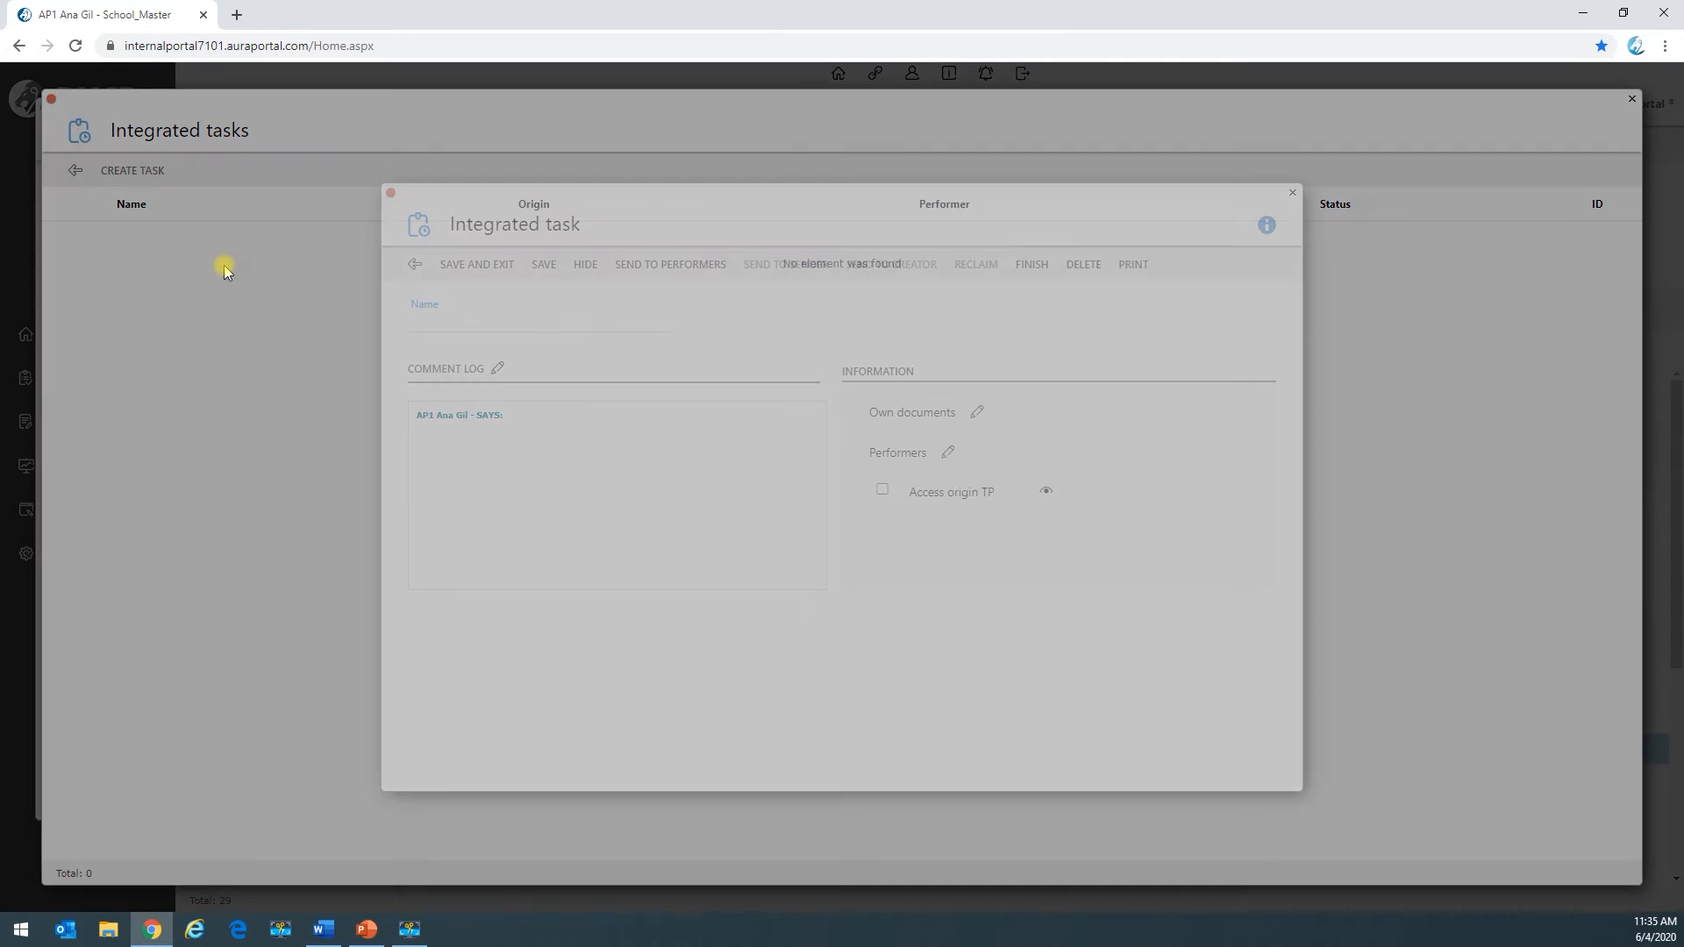
pyautogui.hotkey('alt', 'Tab')
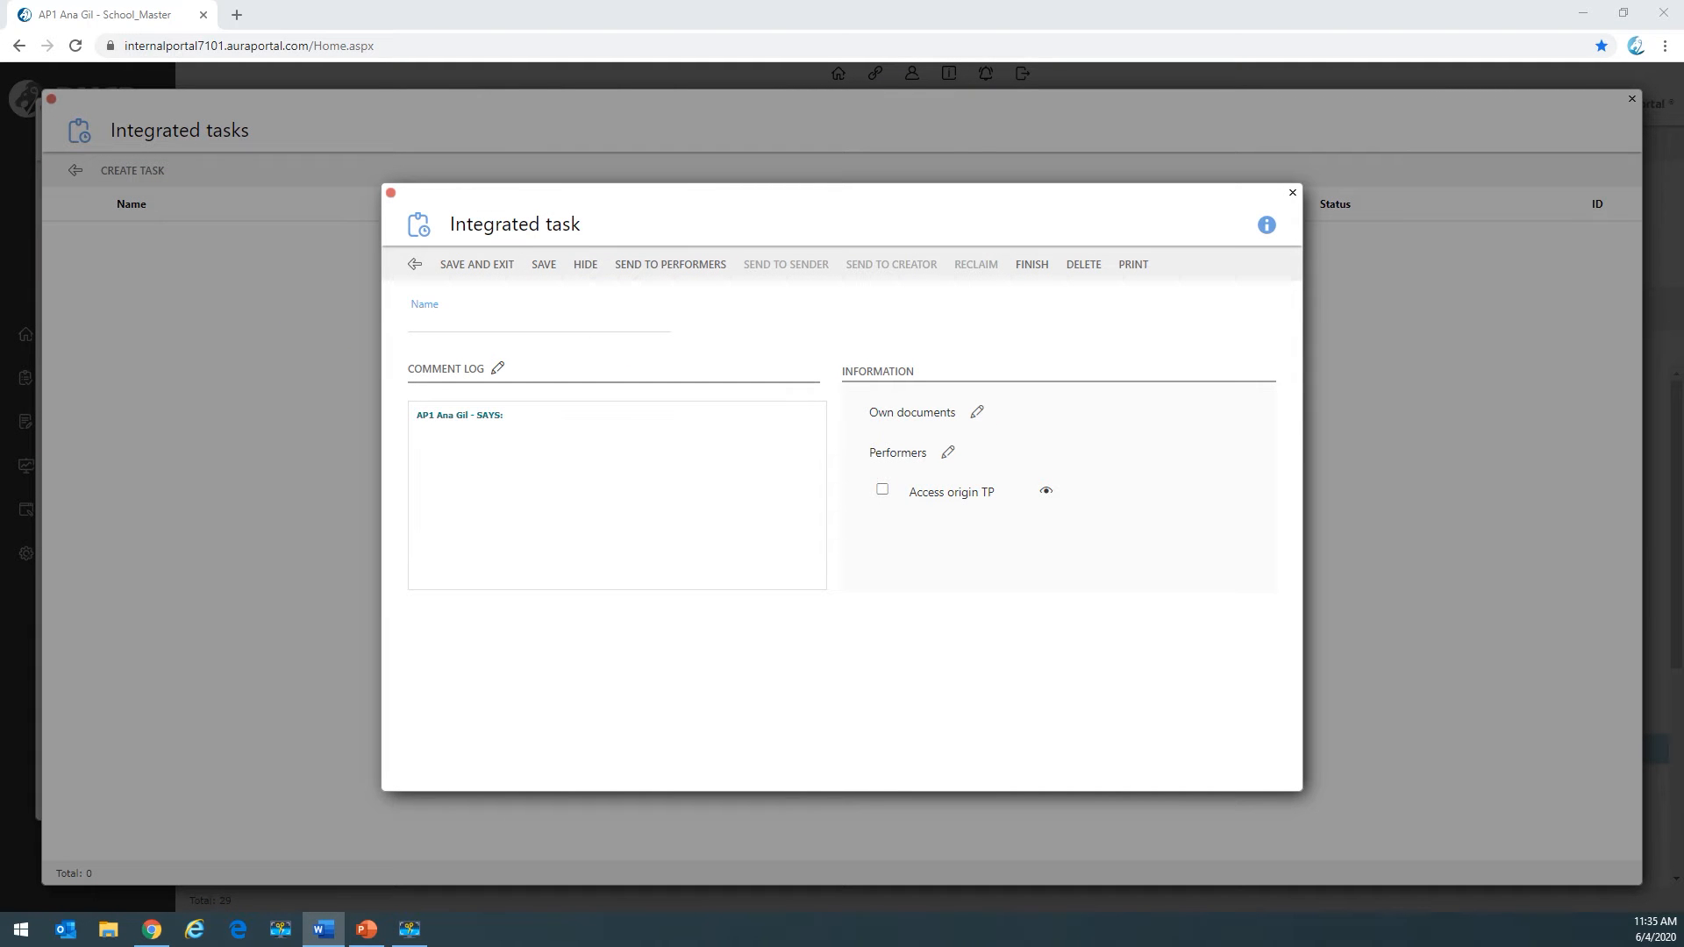
pyautogui.click(457, 322)
pyautogui.write('From the button')
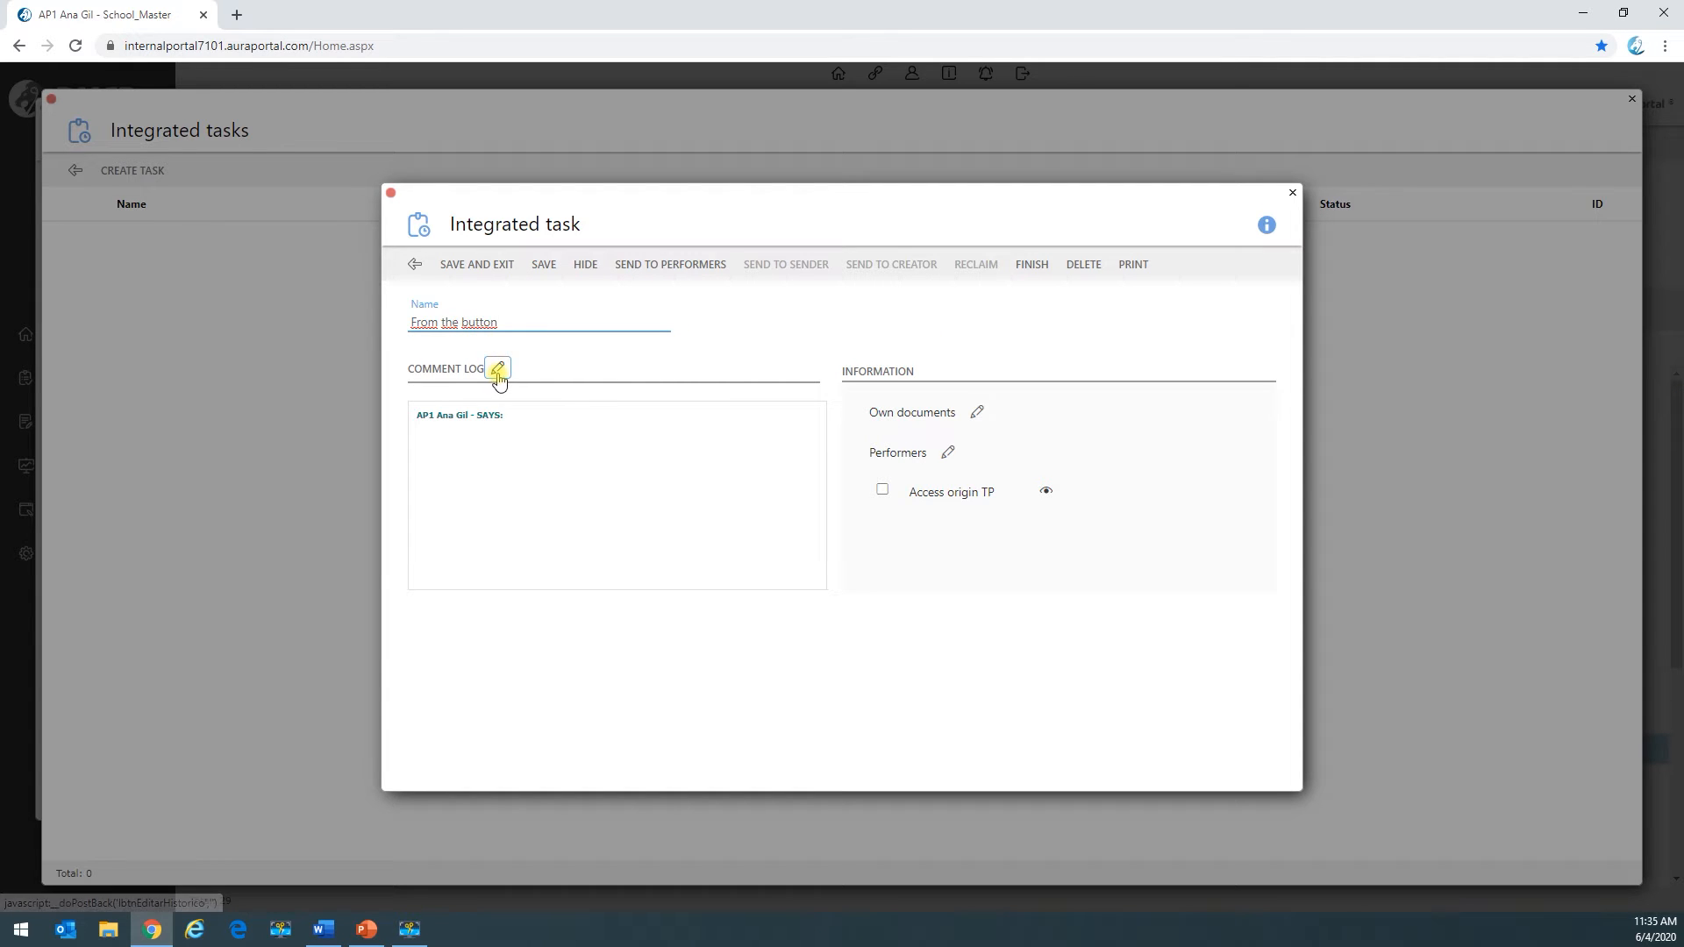
# Step: Add "TP2 integrated task - button" to the integrated task's comment log and save the comment
pyautogui.click(497, 369)
pyautogui.hotkey('alt', 'Tab')
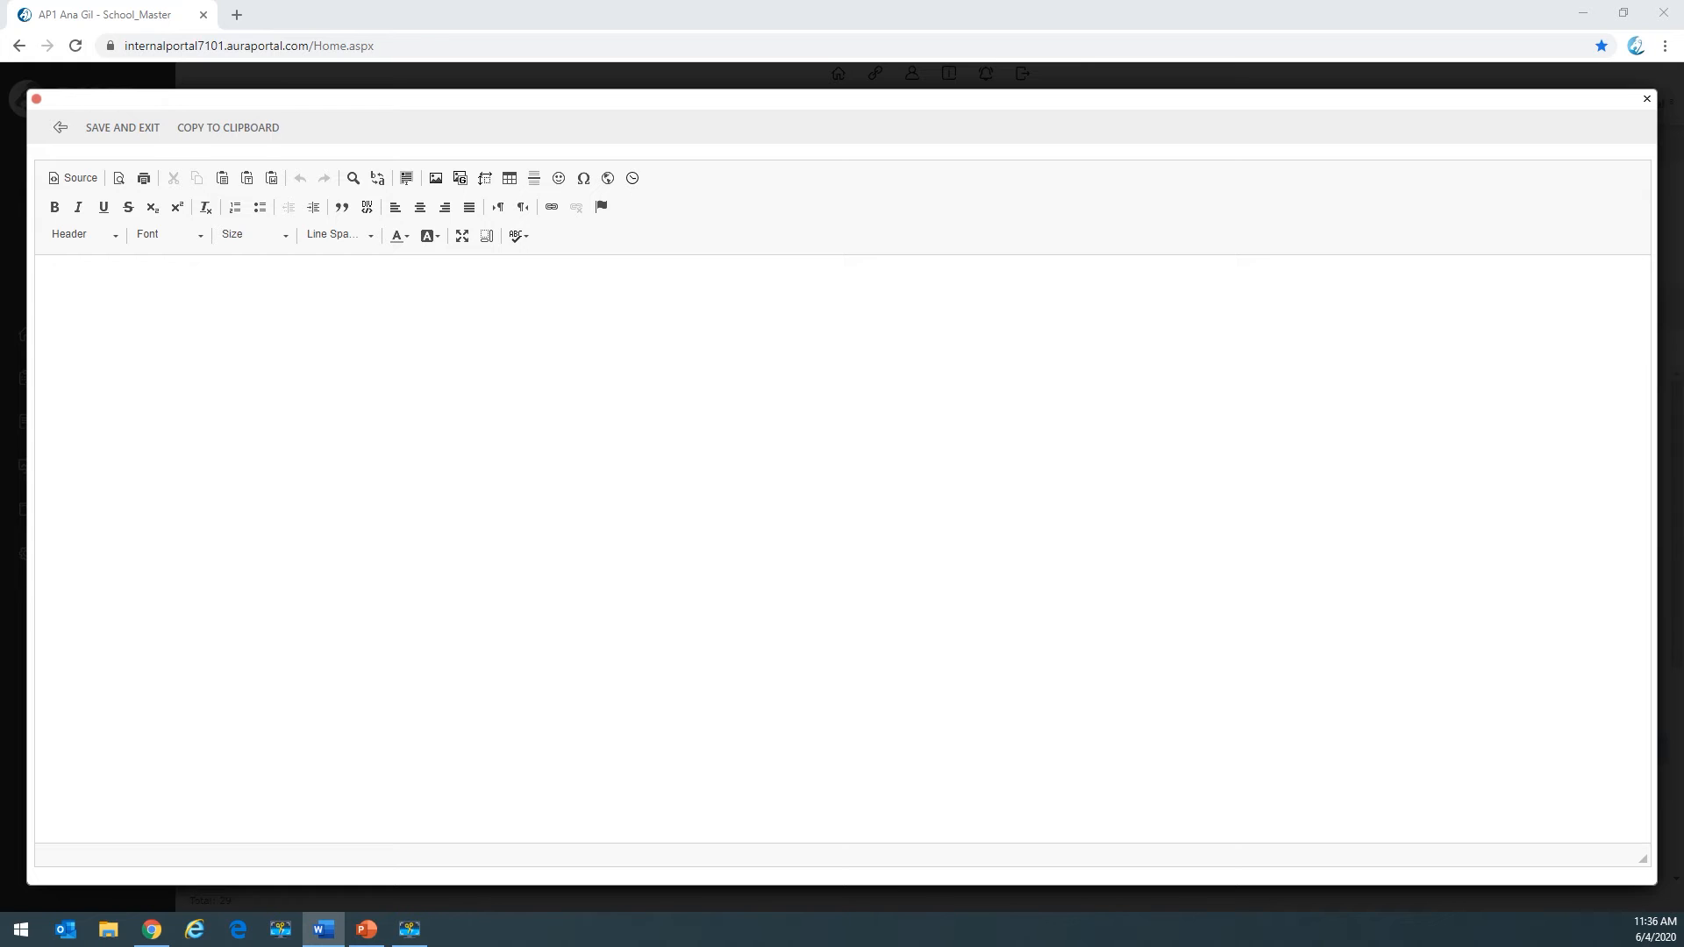
pyautogui.hotkey('alt', 'Tab')
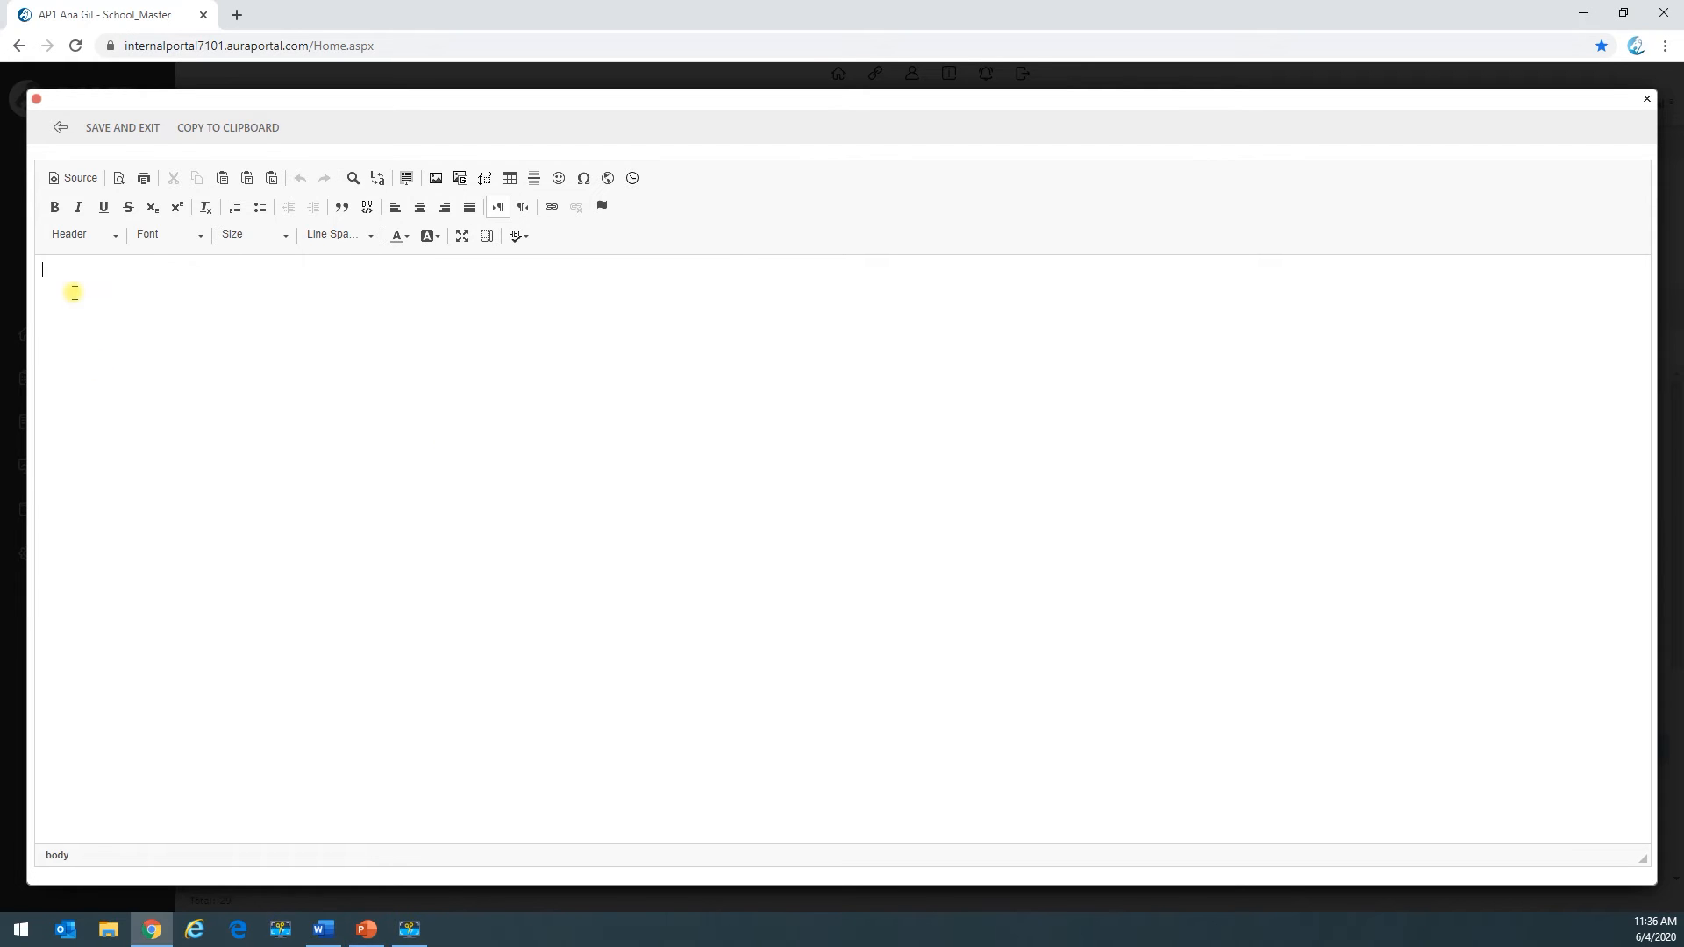
pyautogui.write('TP2 integrated task - button')
pyautogui.click(114, 128)
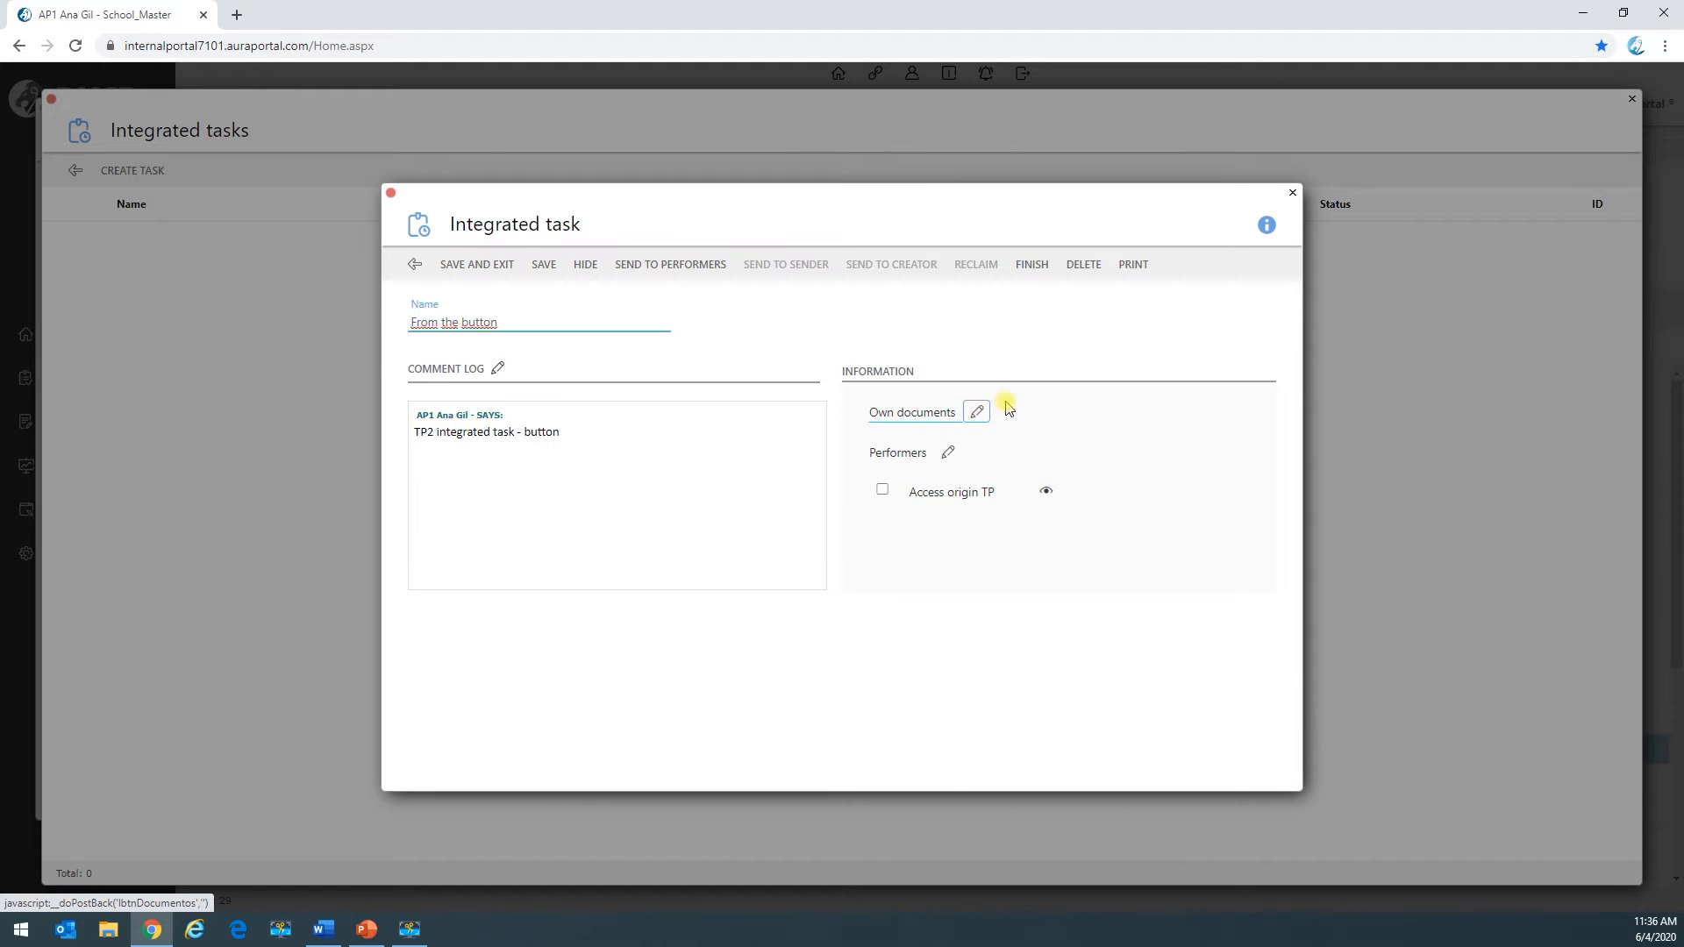
# Step: Enable Access origin TP and assign the AP2 employee with job title 1. Administration as the integrated task's performer
pyautogui.click(882, 489)
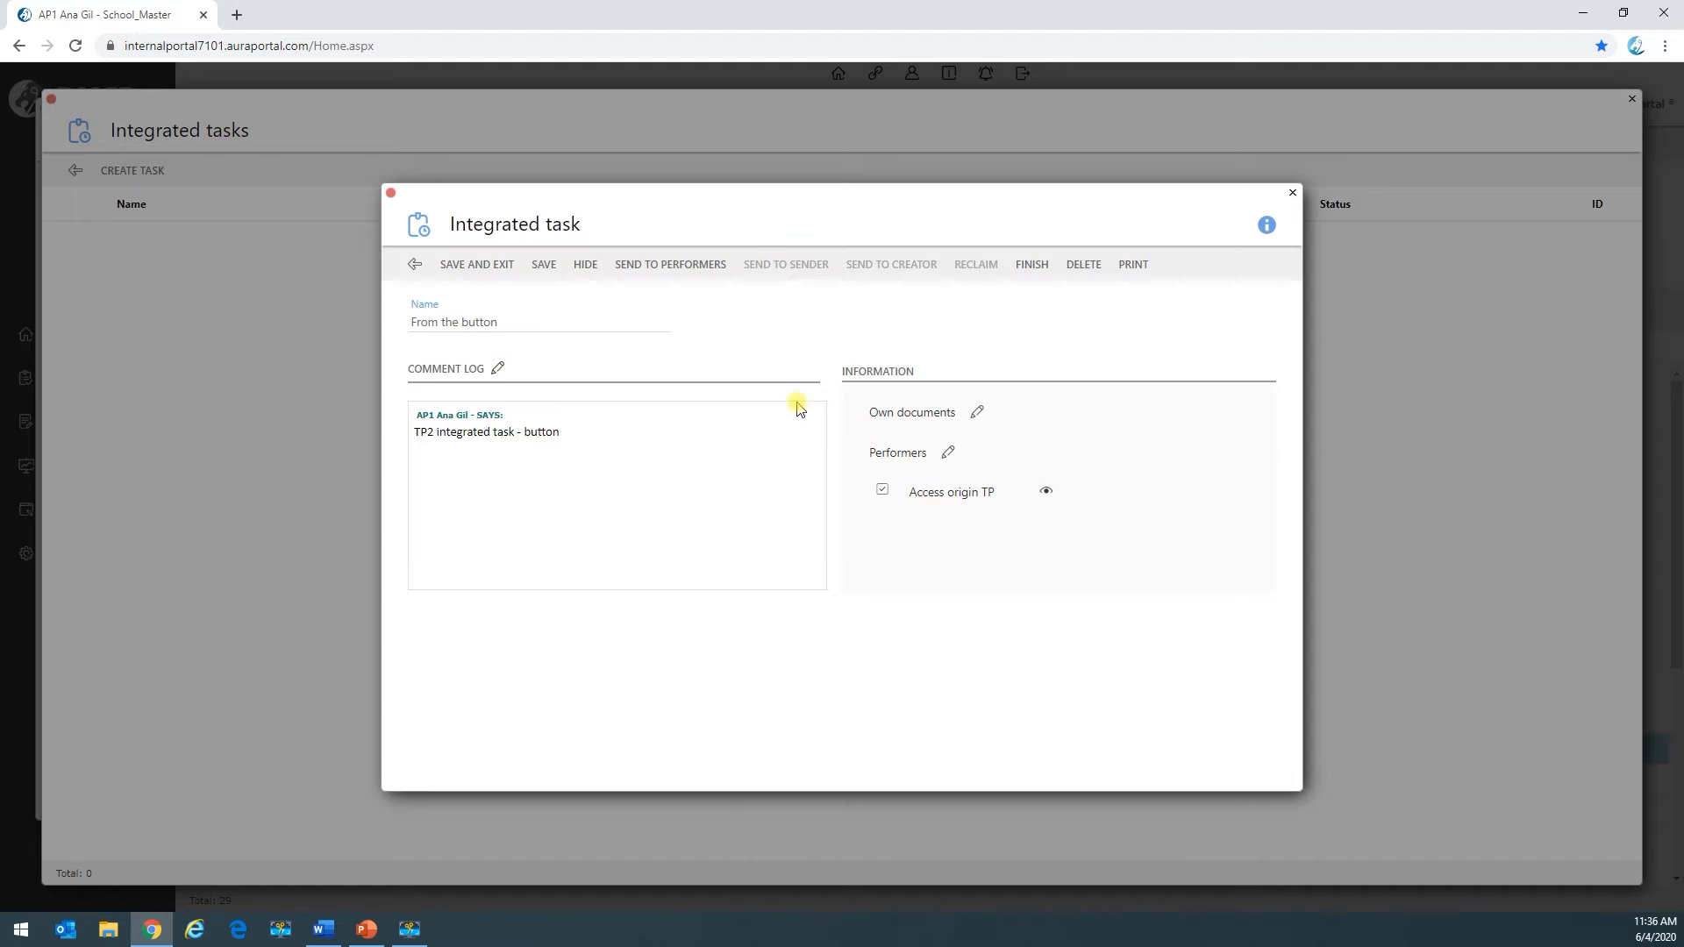
pyautogui.click(946, 452)
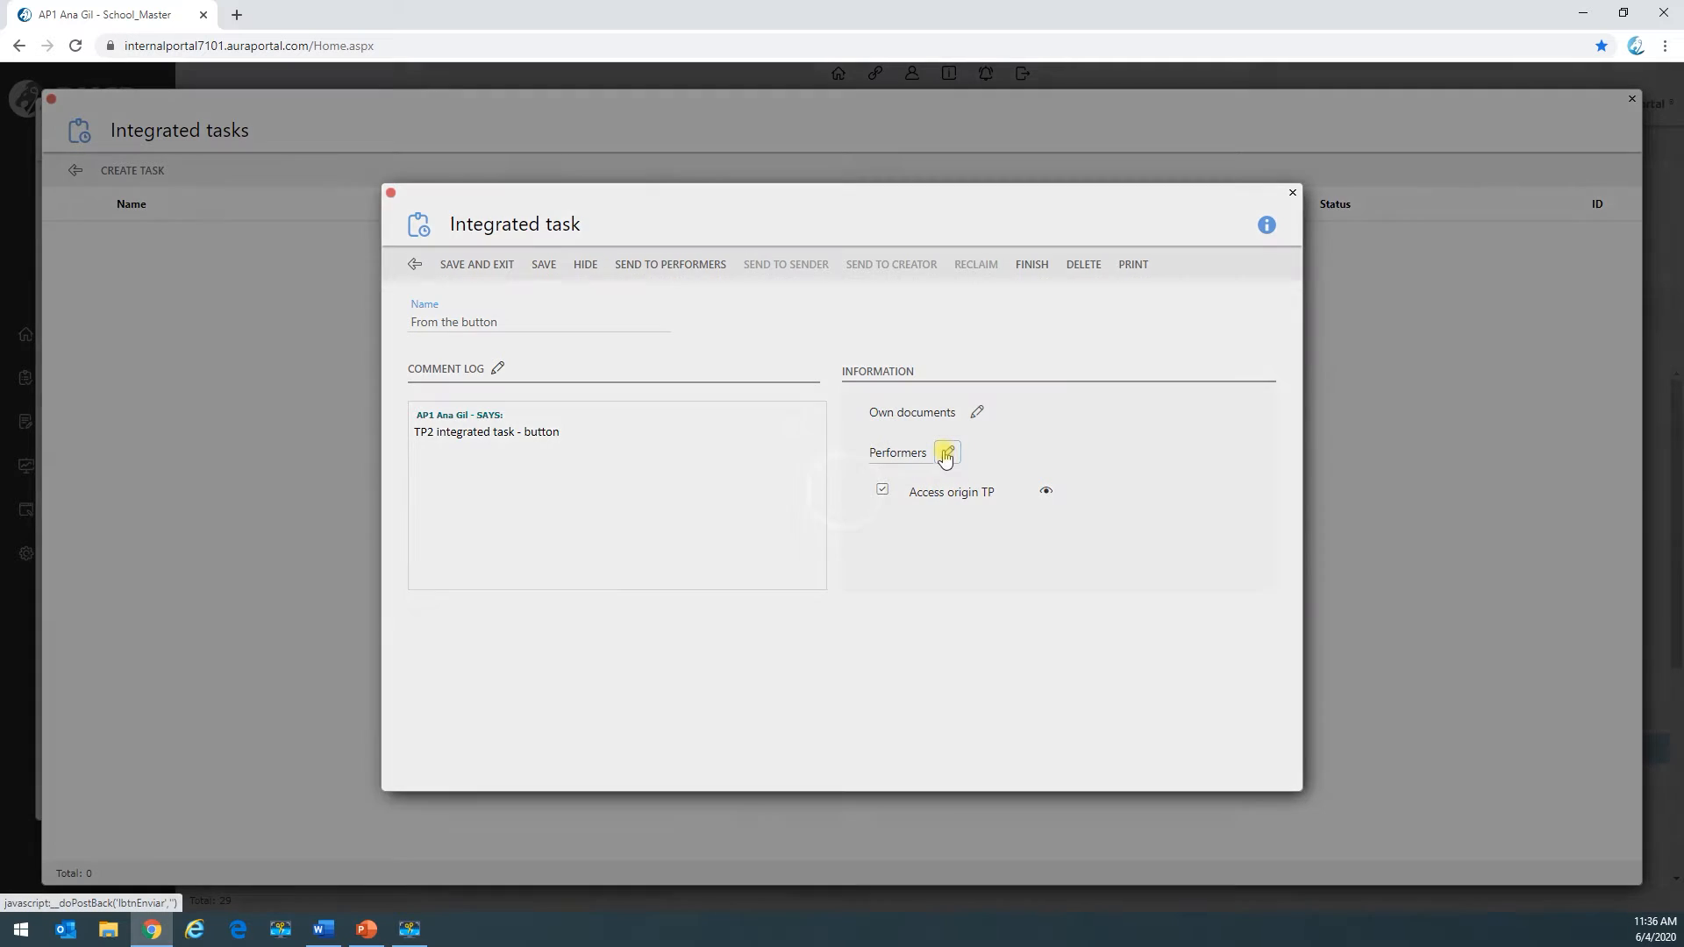
pyautogui.click(914, 405)
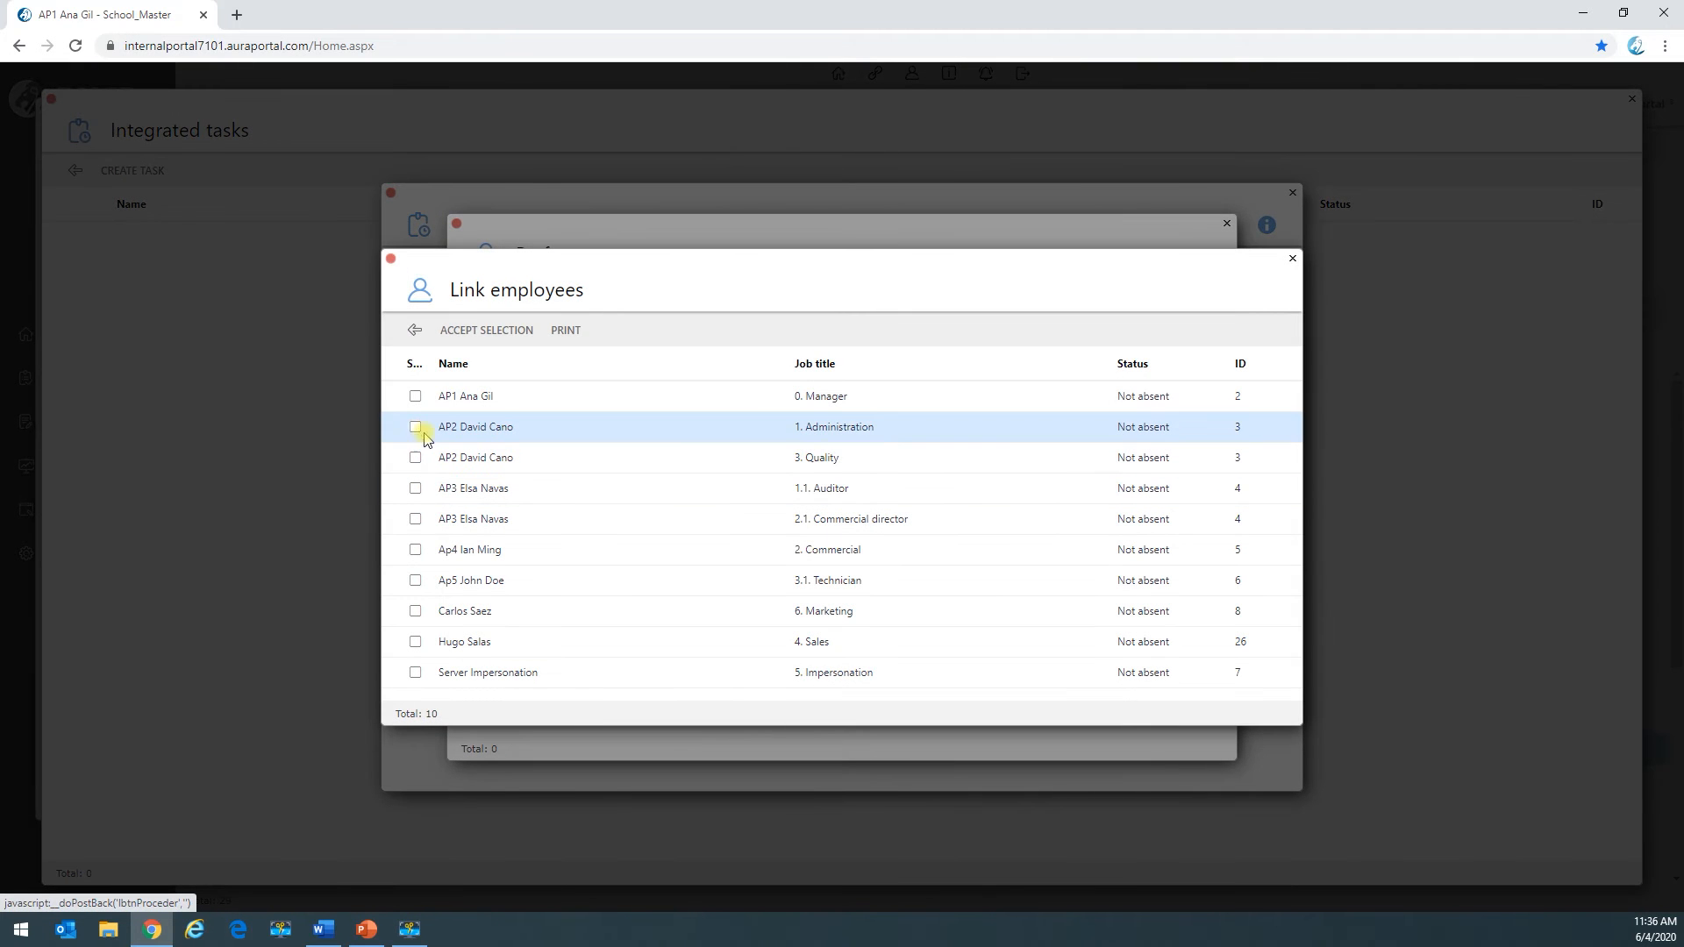
pyautogui.click(487, 330)
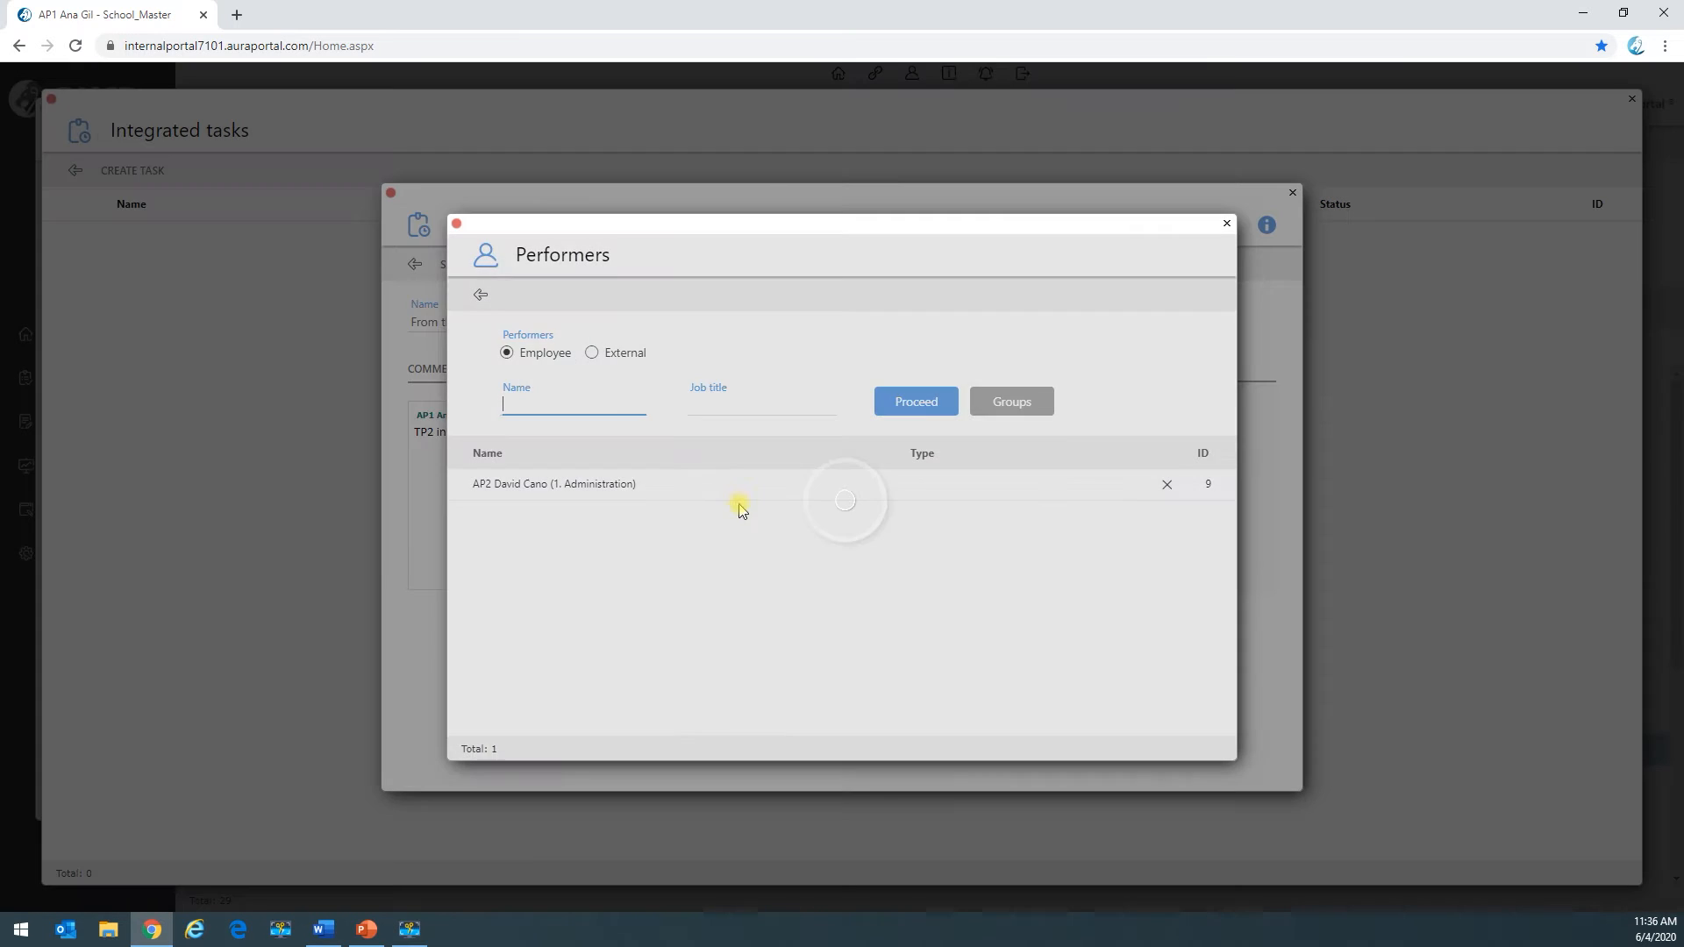
pyautogui.click(480, 294)
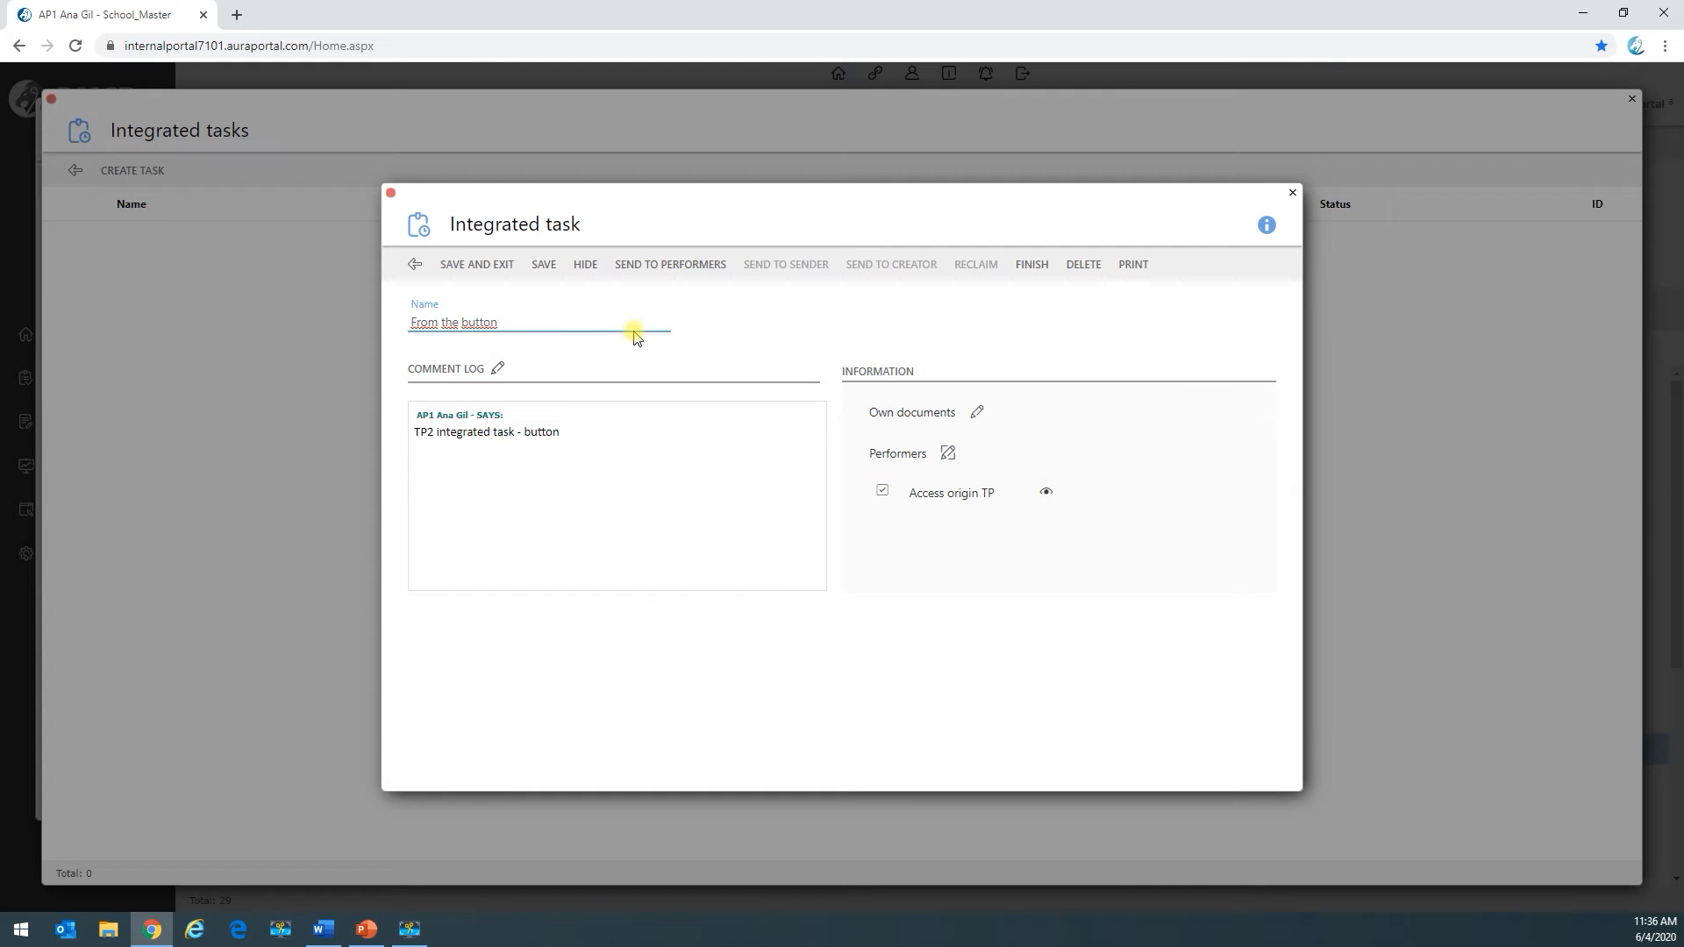
# Step: Save the From the button integrated task, send it to its performer, and save and exit the Personal task test
pyautogui.click(543, 265)
pyautogui.click(673, 265)
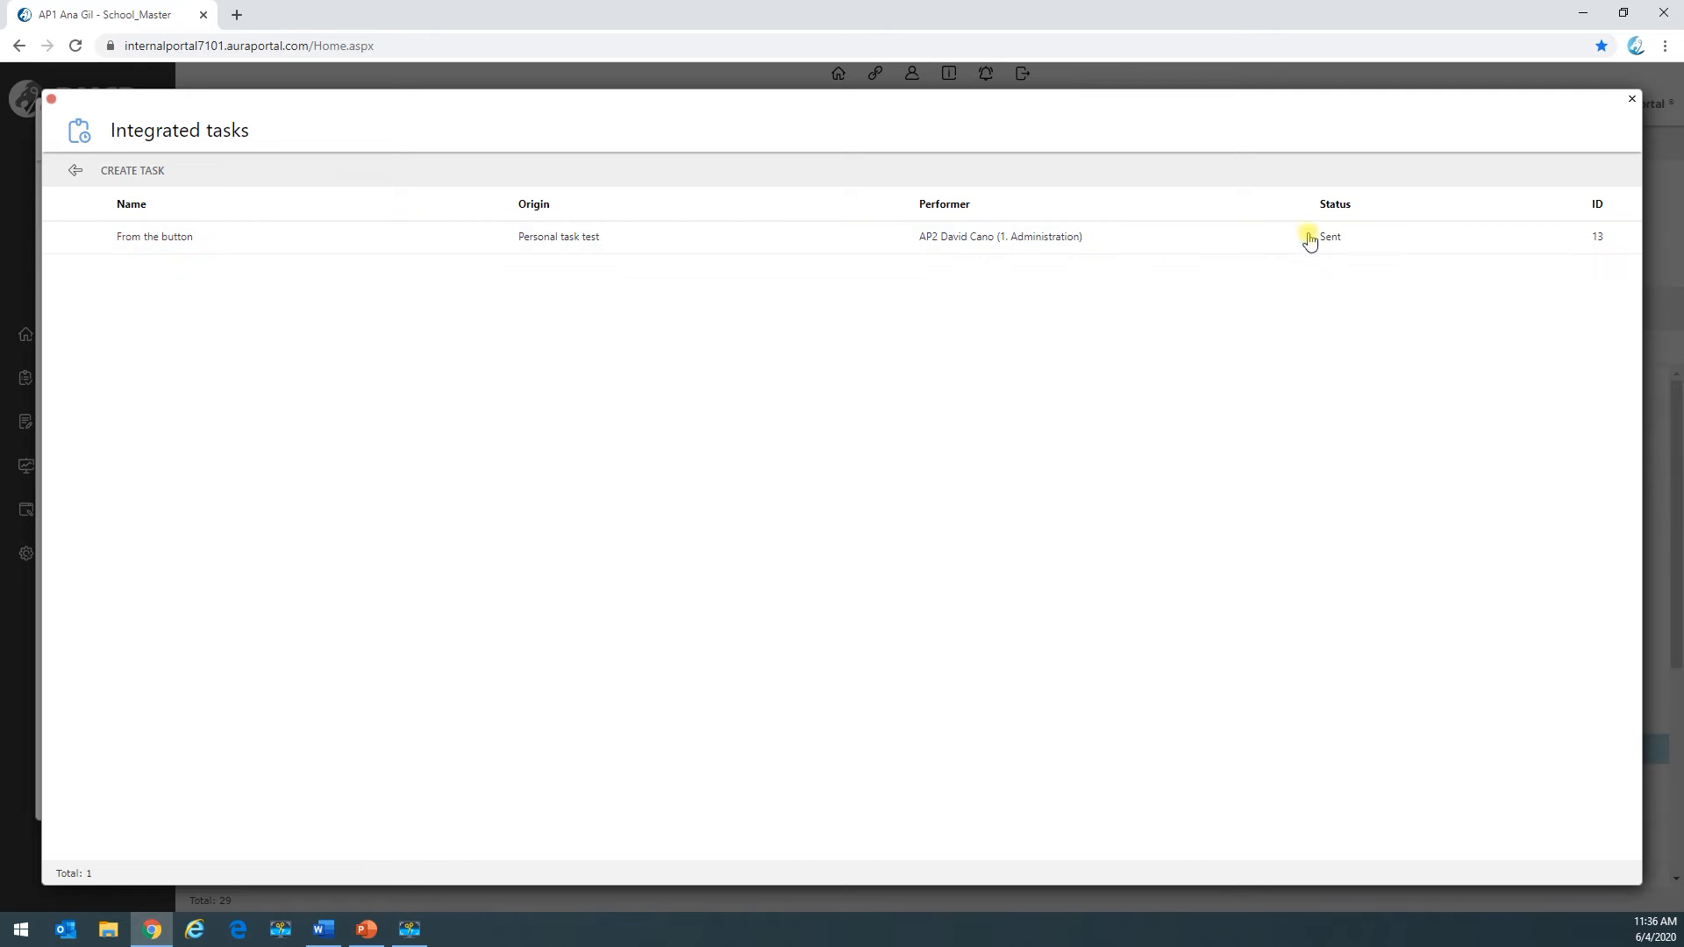
pyautogui.click(76, 170)
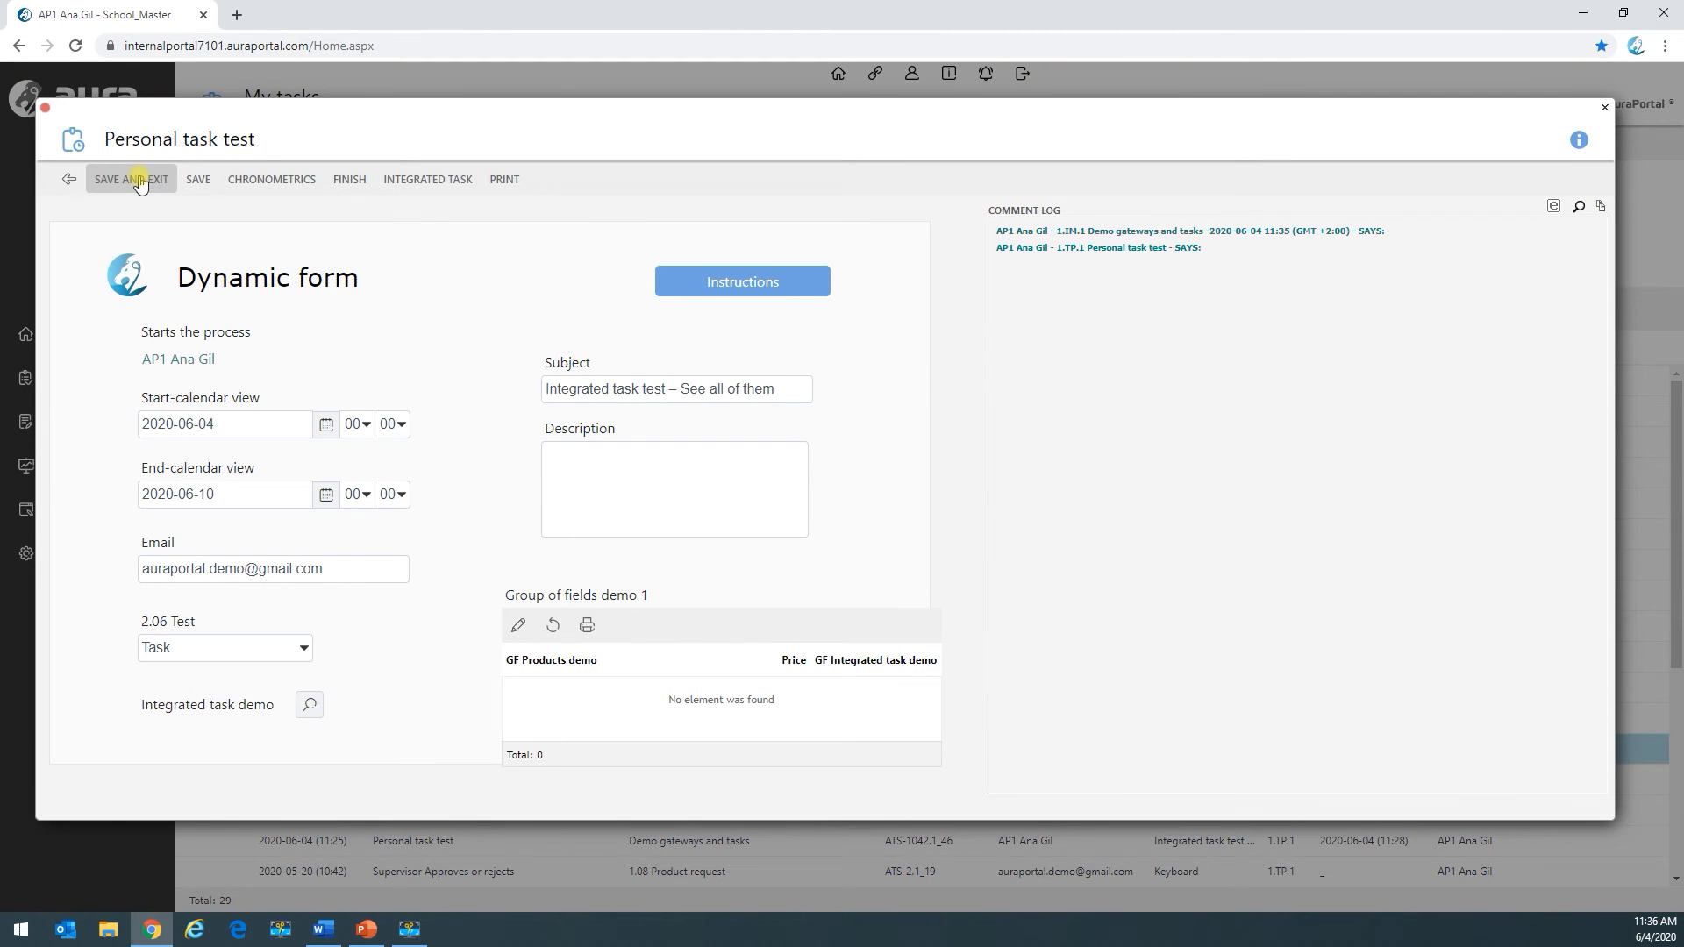
pyautogui.click(133, 179)
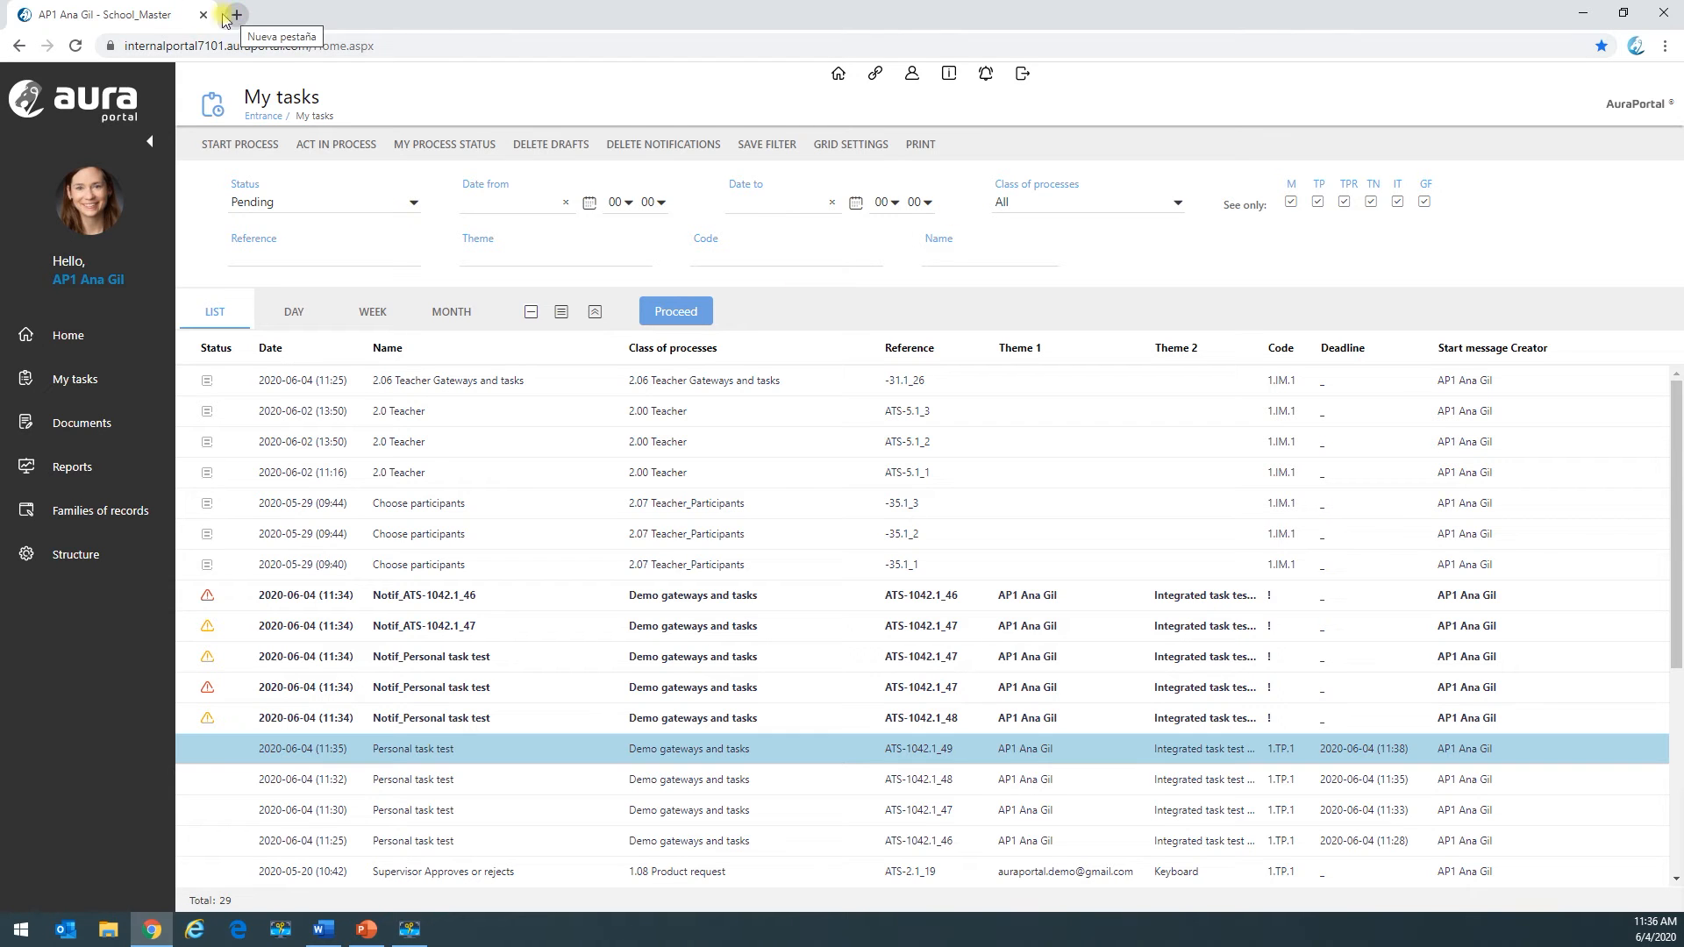
# Step: Duplicate the portal's browser tab, log out there, and sign in with the Ap2 username and its saved password
pyautogui.rightClick(166, 18)
pyautogui.click(216, 105)
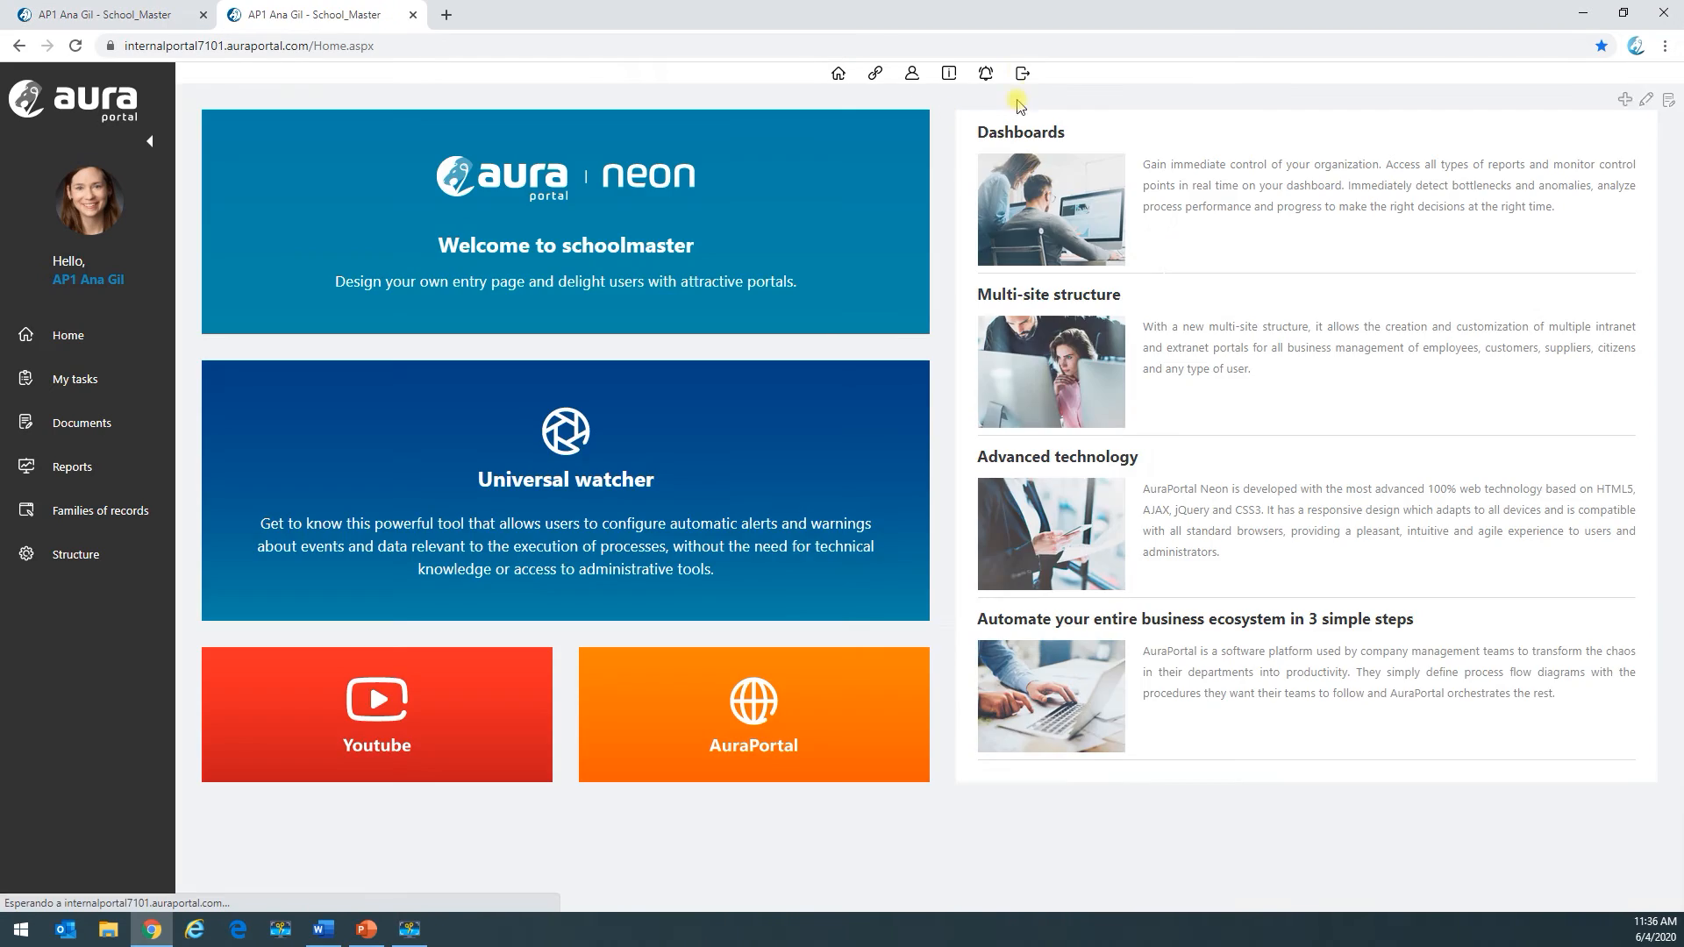
pyautogui.click(1021, 76)
pyautogui.click(709, 448)
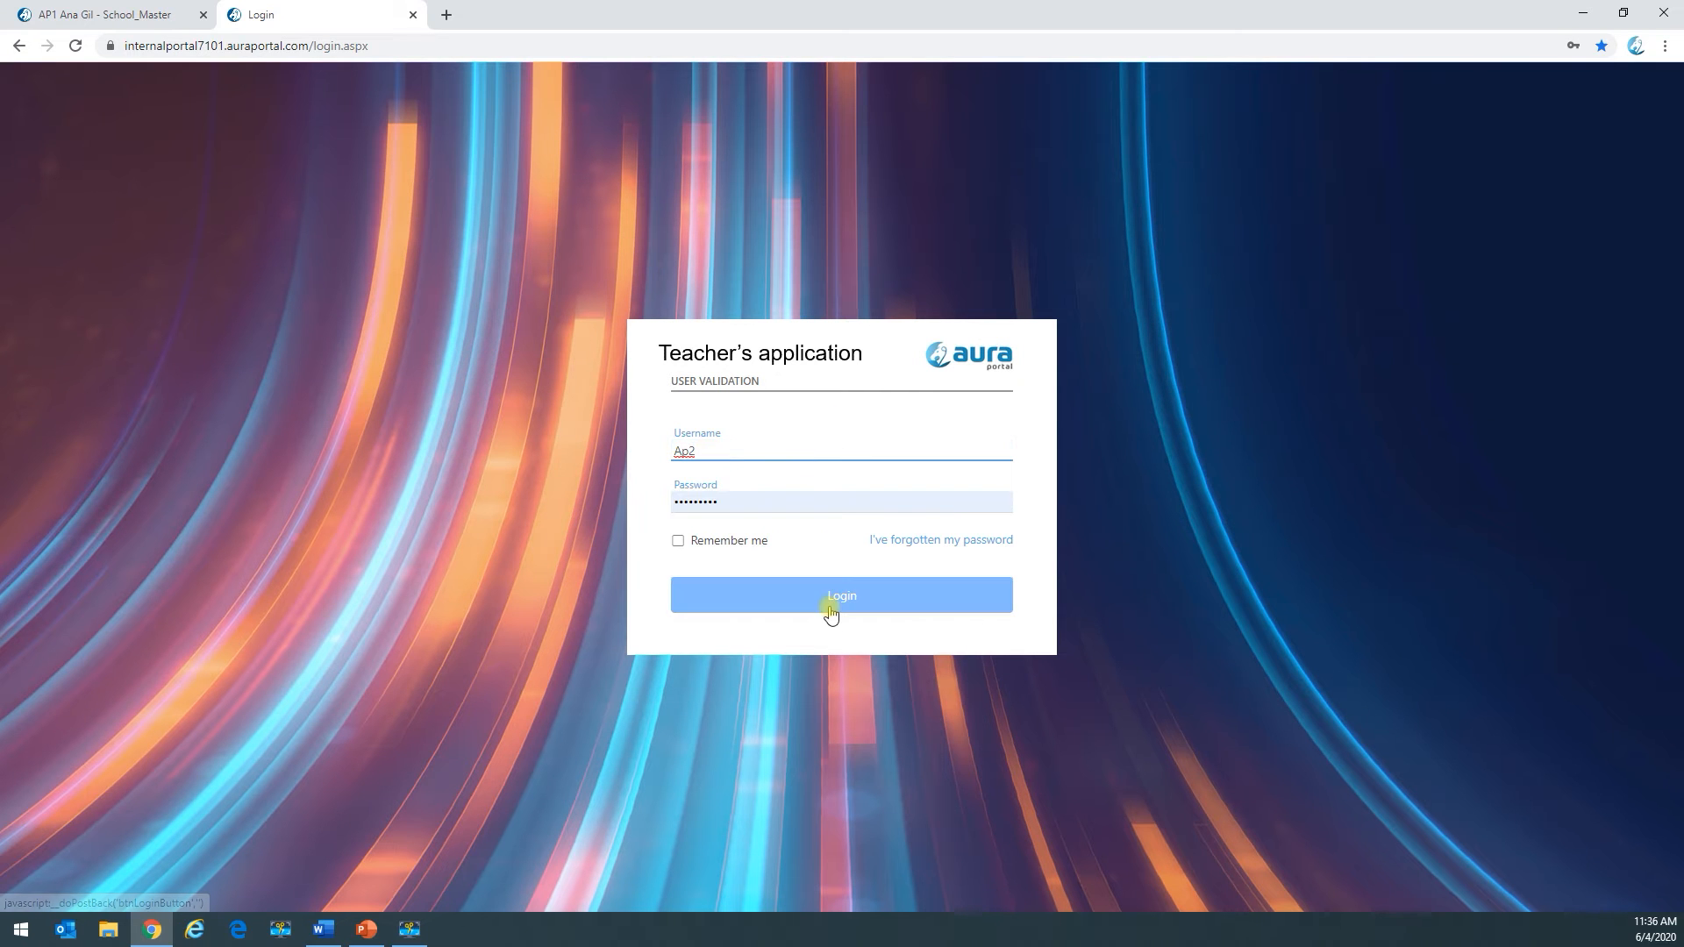
pyautogui.click(830, 593)
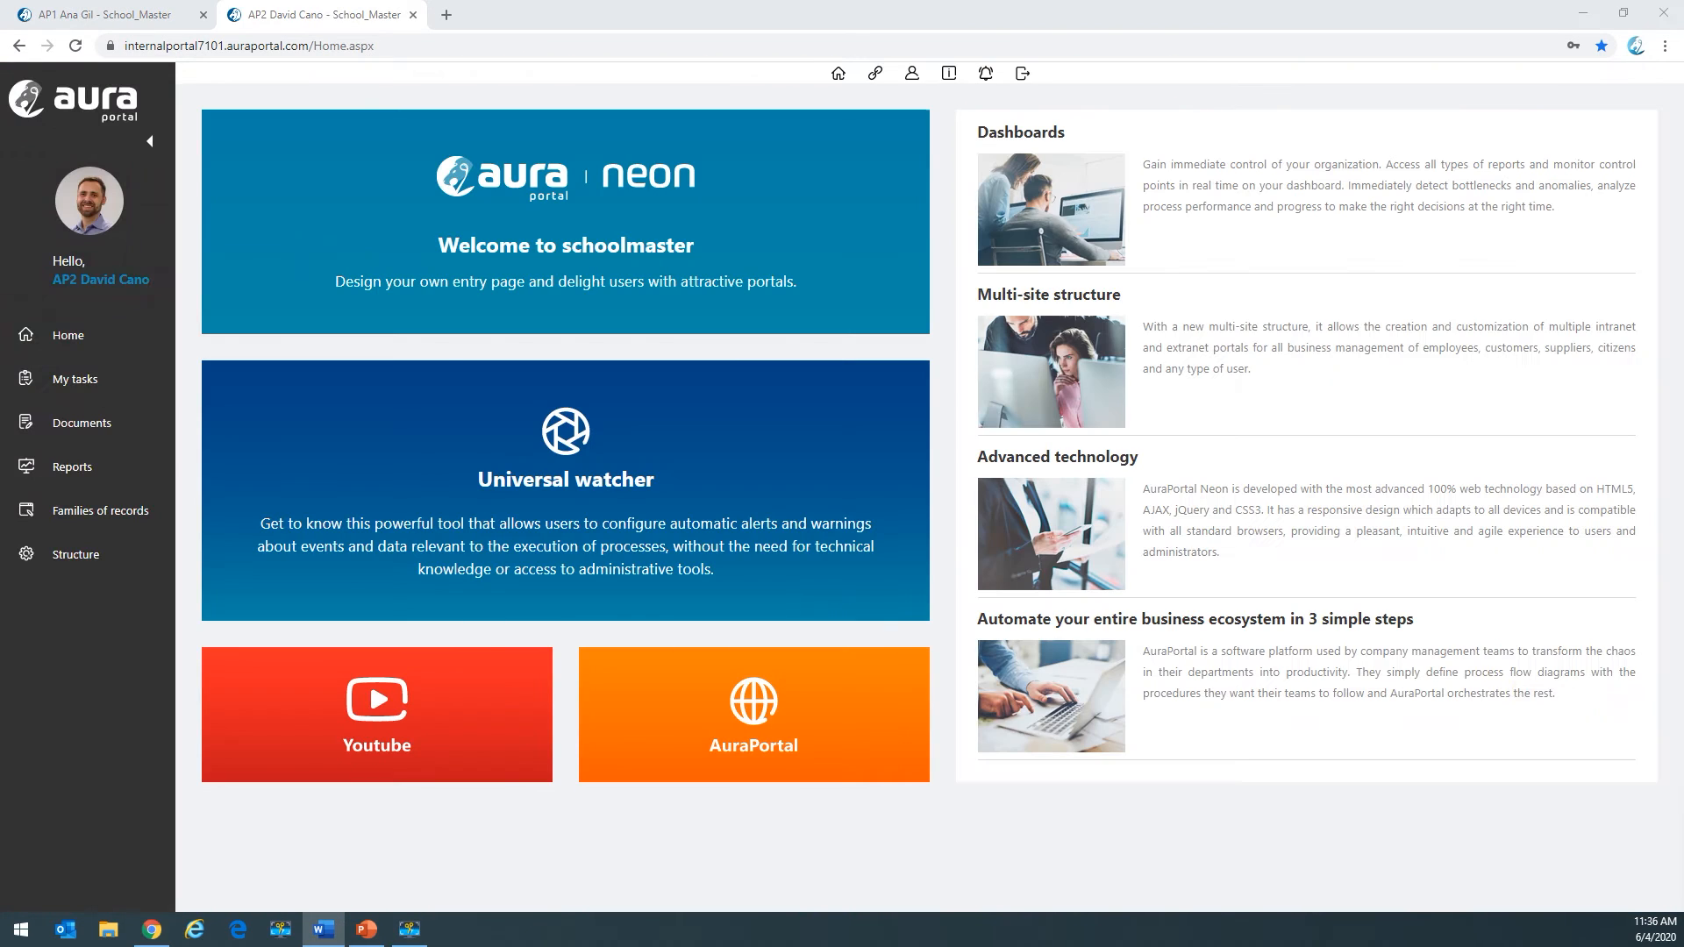
# Step: Answer the received From the button integrated task with the comment "Ap2 answered" and finish the task
pyautogui.click(68, 379)
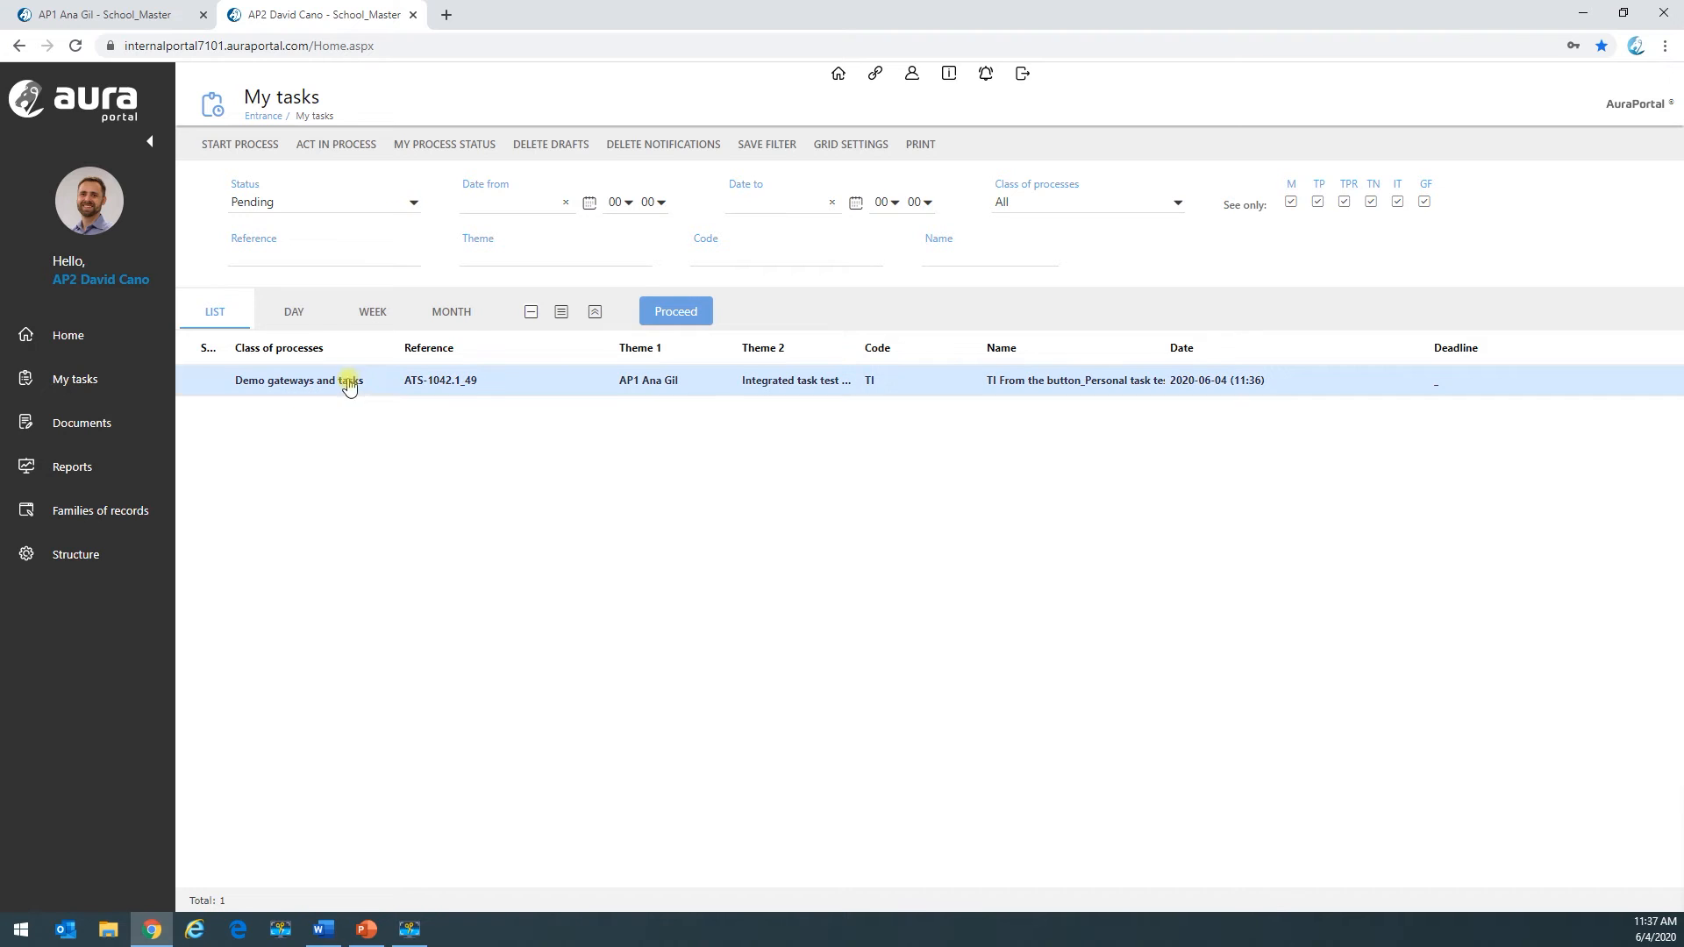
pyautogui.click(364, 383)
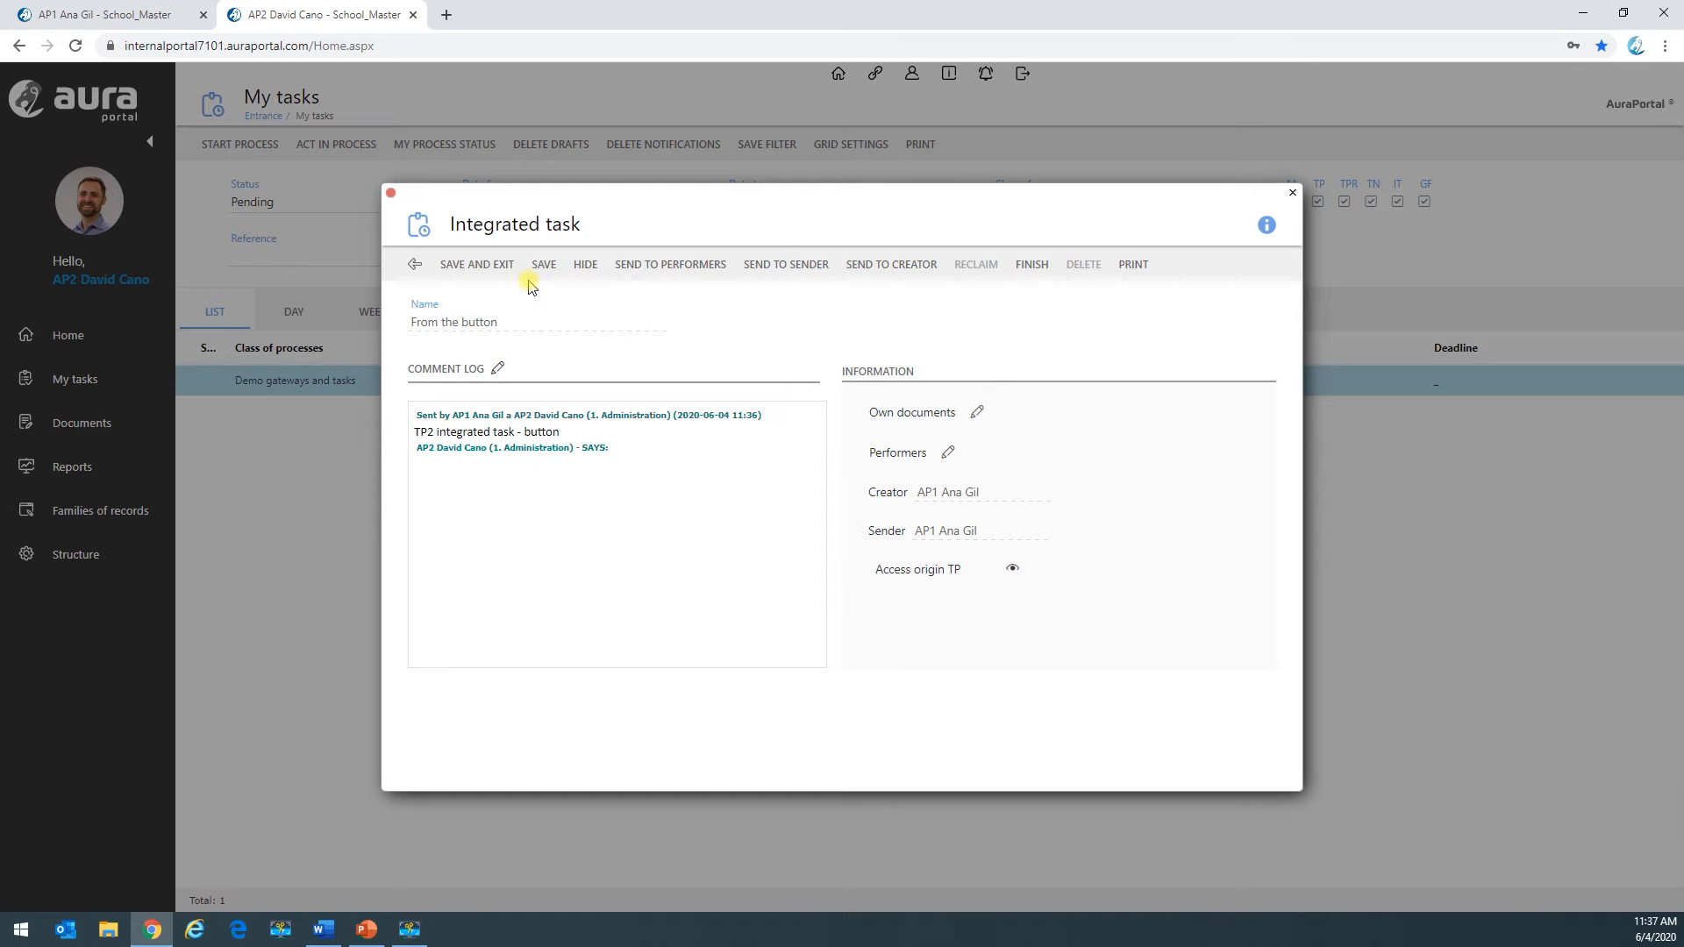
pyautogui.click(500, 372)
pyautogui.click(66, 285)
pyautogui.write('Ap2 answer')
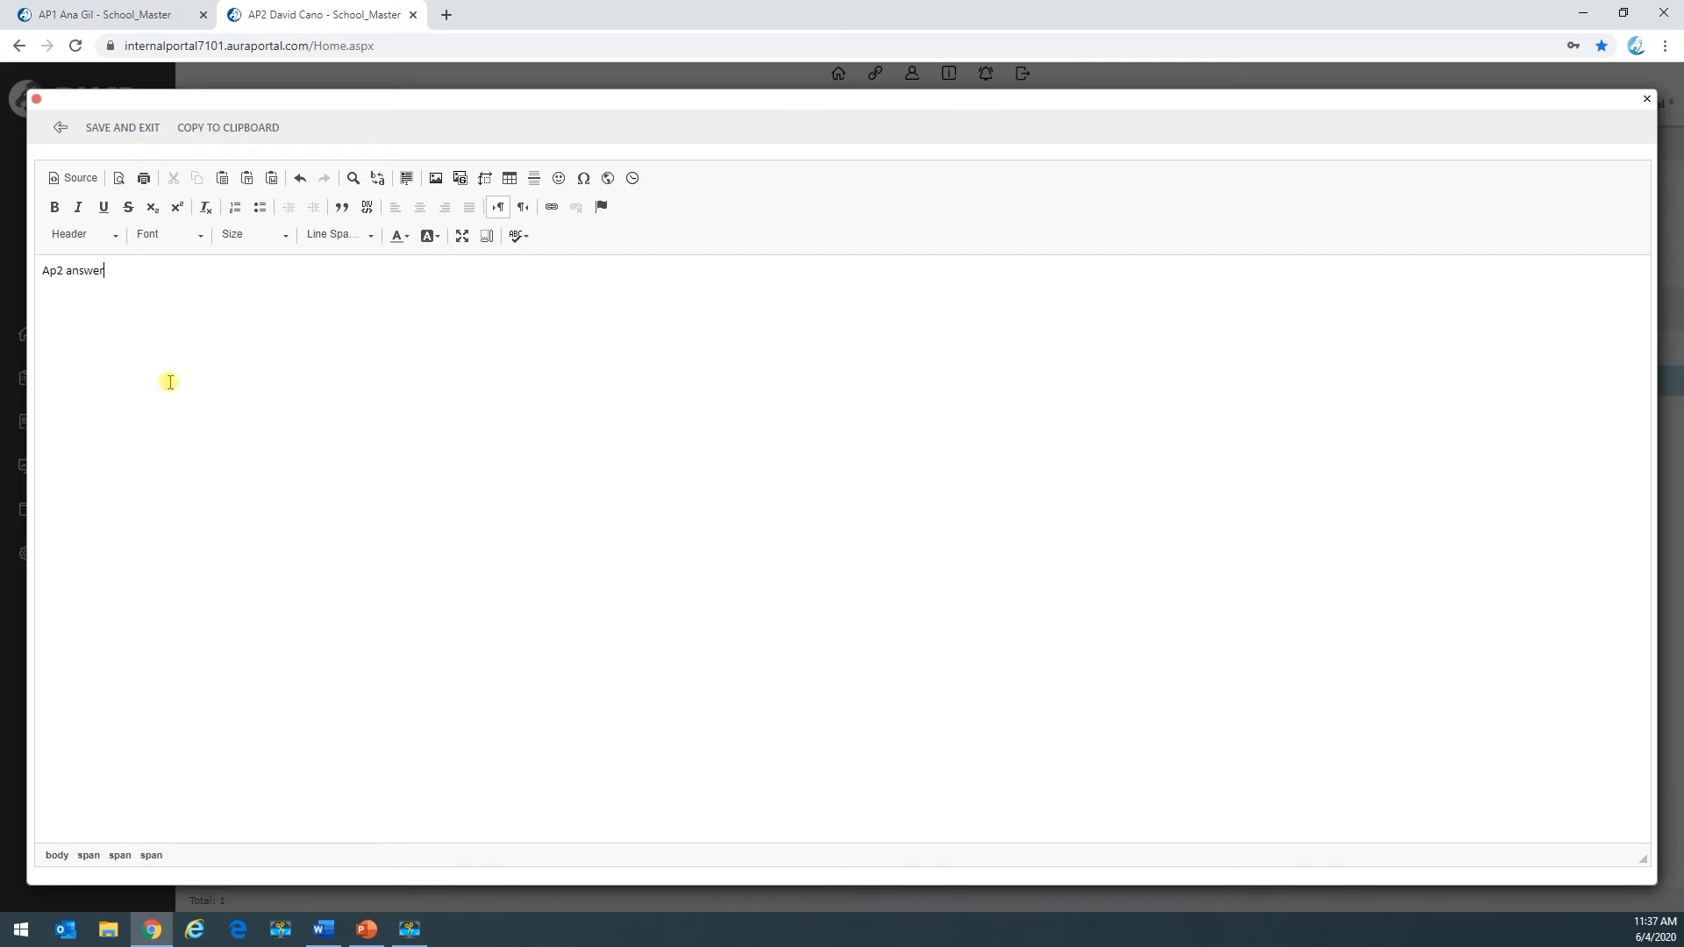
pyautogui.click(131, 129)
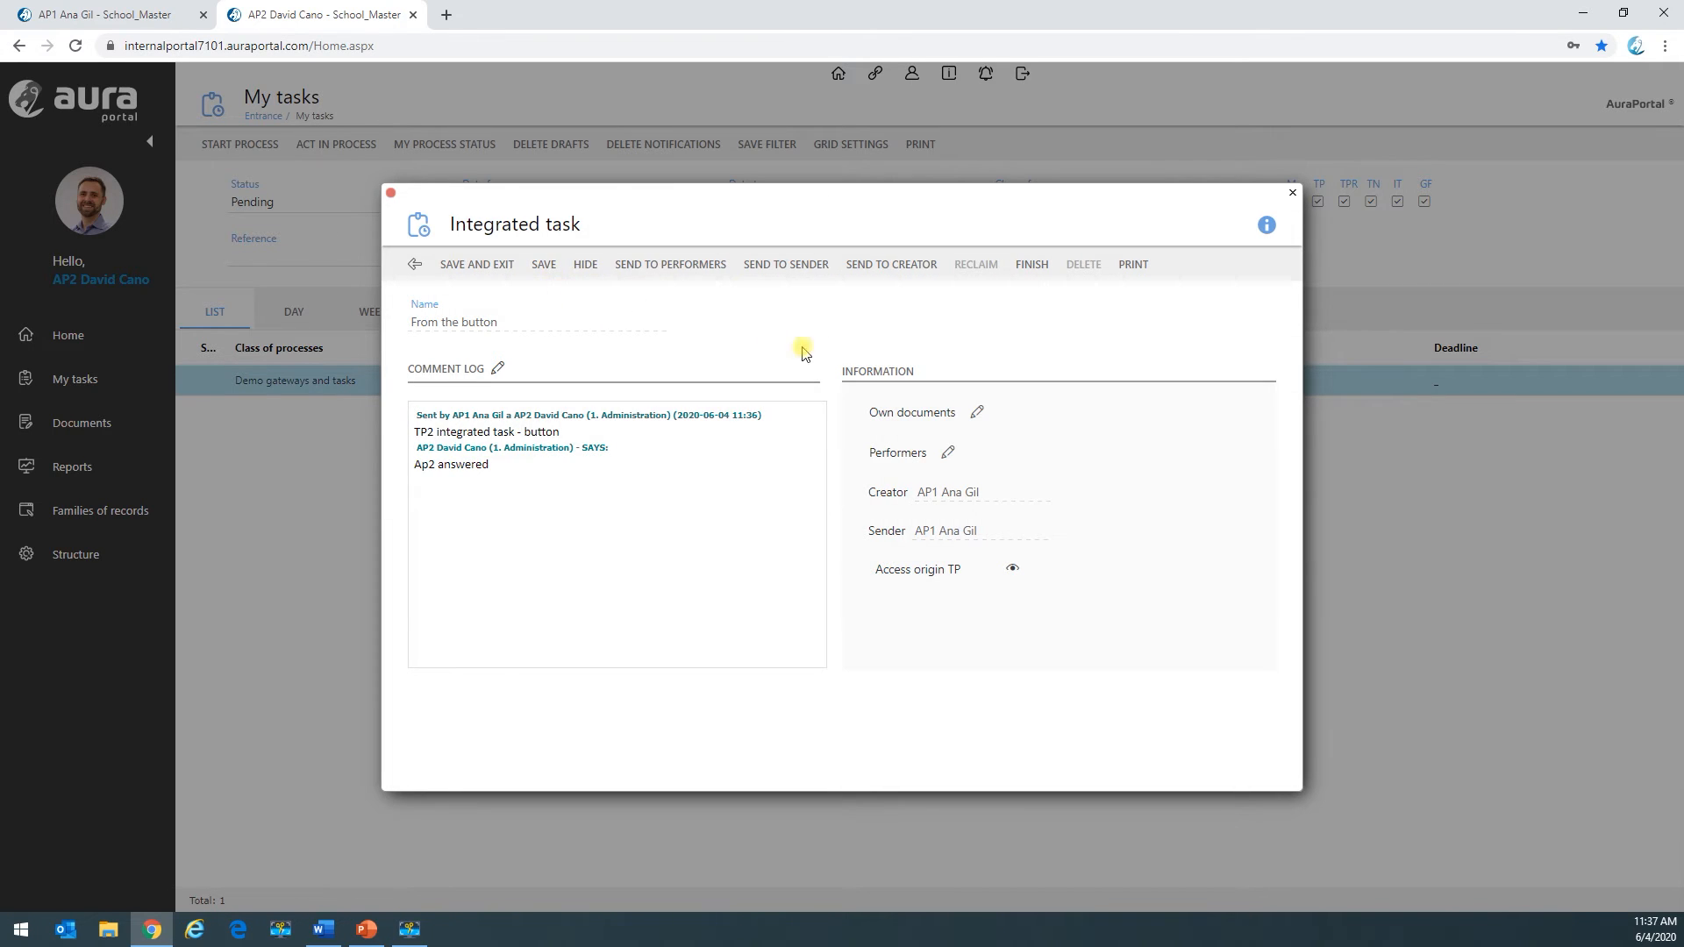
pyautogui.click(1033, 266)
# Step: Switch the session back to the Ap1 account with its saved password and close the original portal tab
pyautogui.click(1024, 77)
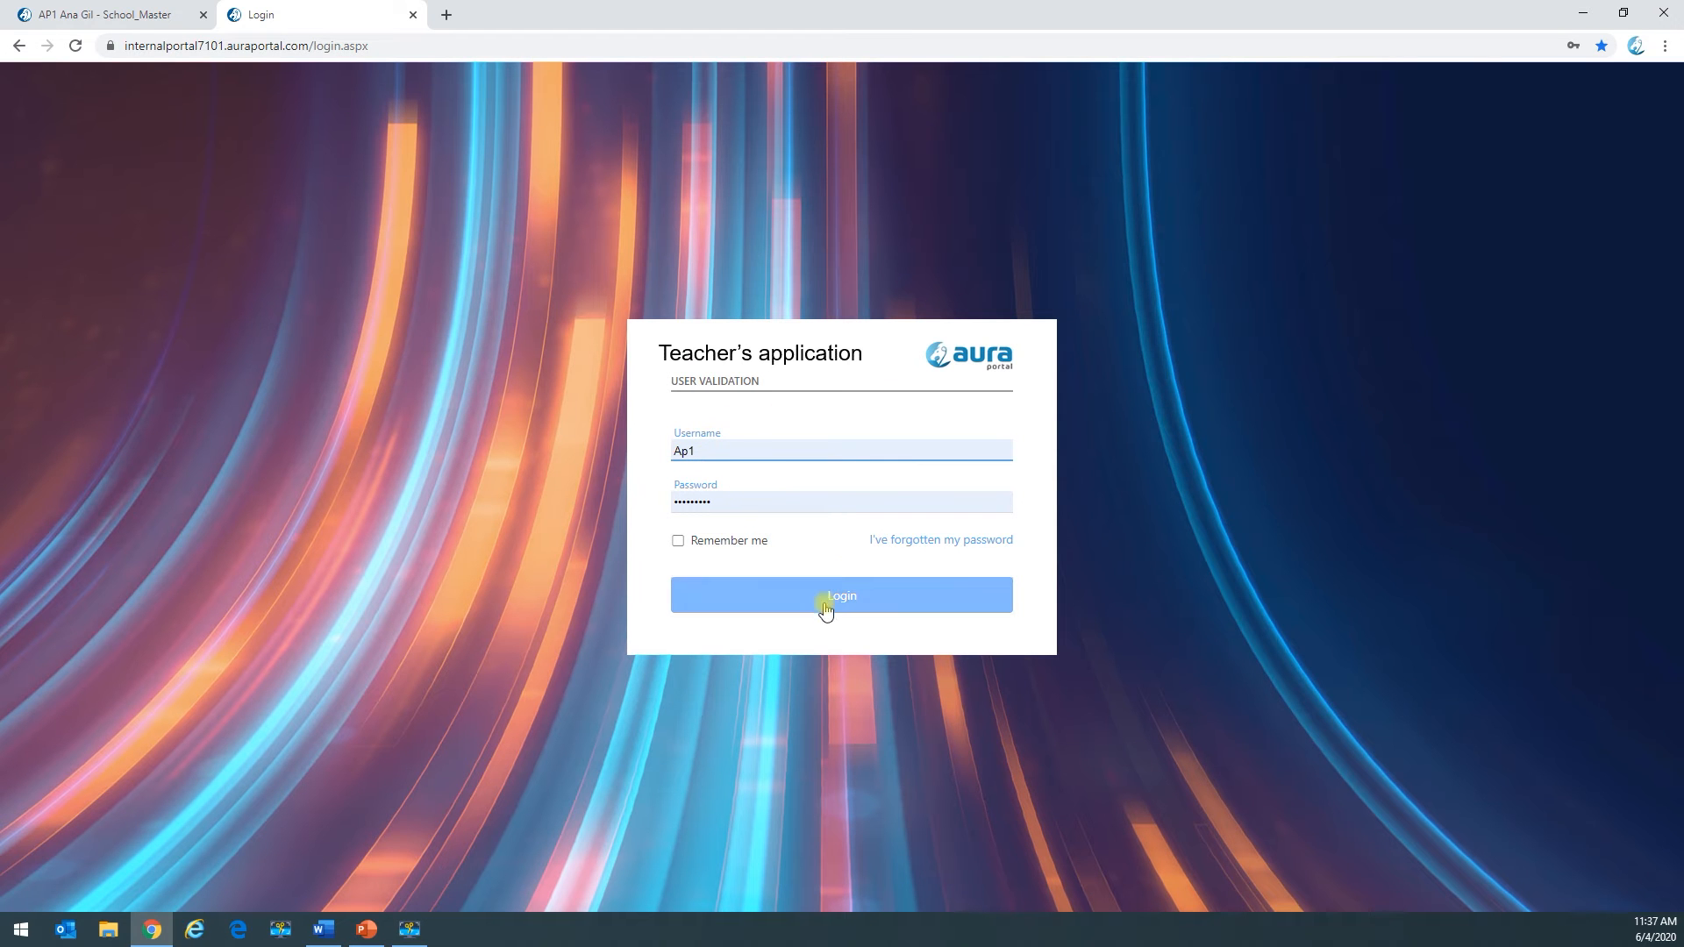
pyautogui.click(831, 600)
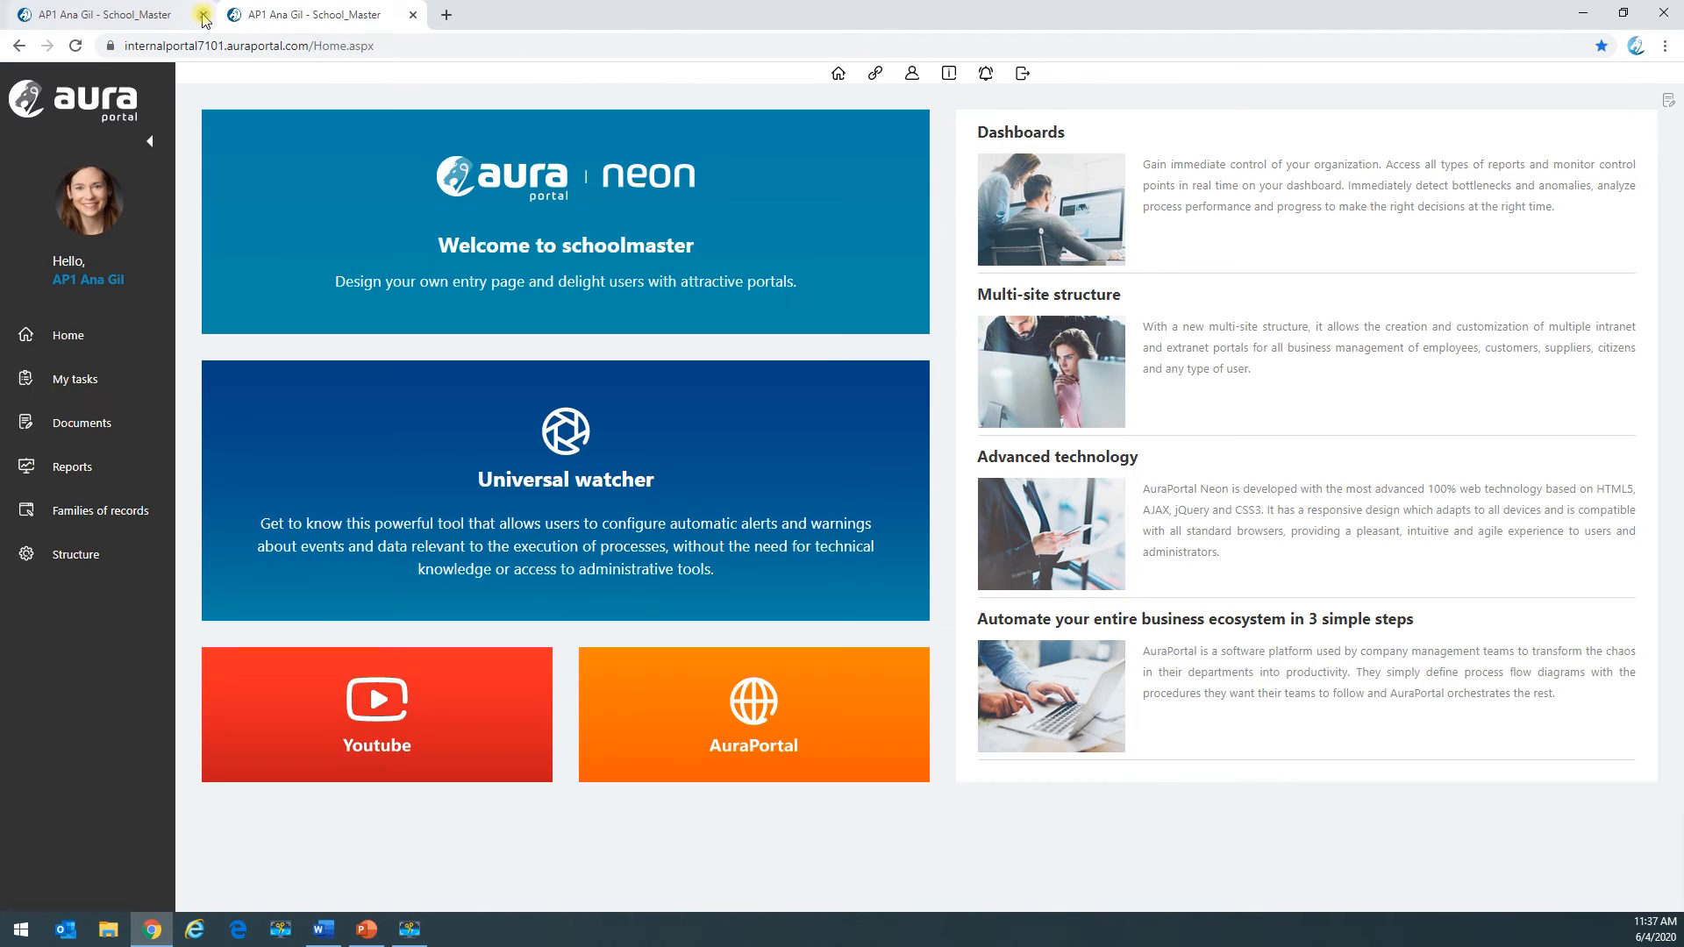
pyautogui.click(204, 14)
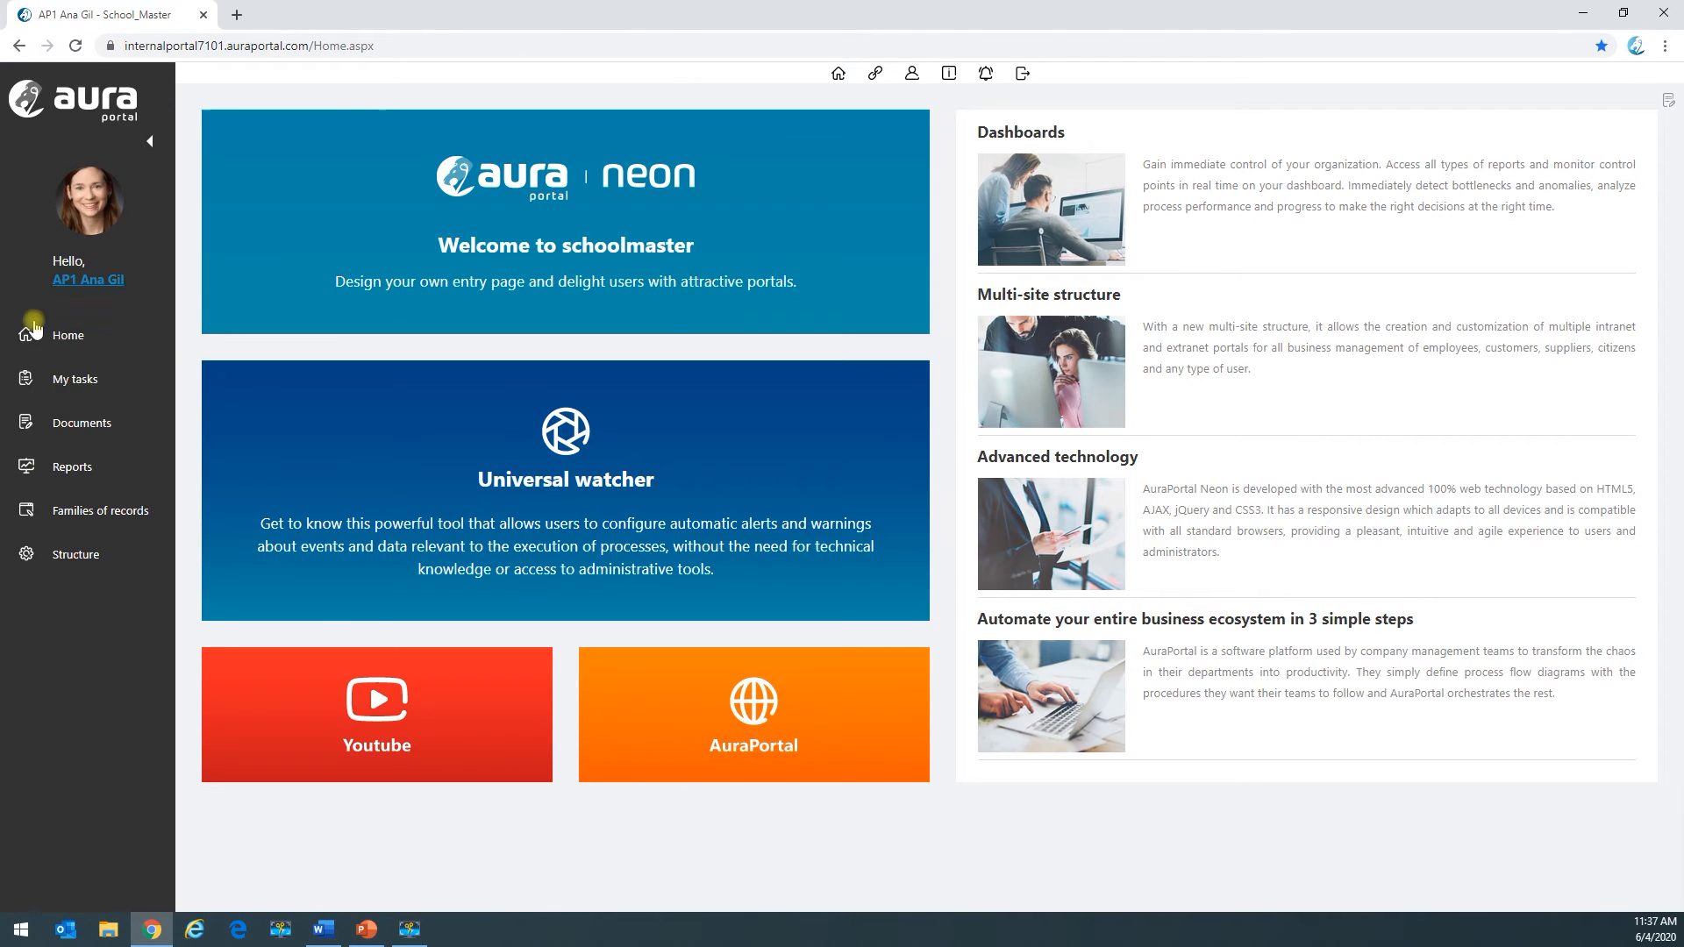
# Step: Reopen the Personal task test from 11:35 and check the status of its From the button integrated task
pyautogui.click(76, 379)
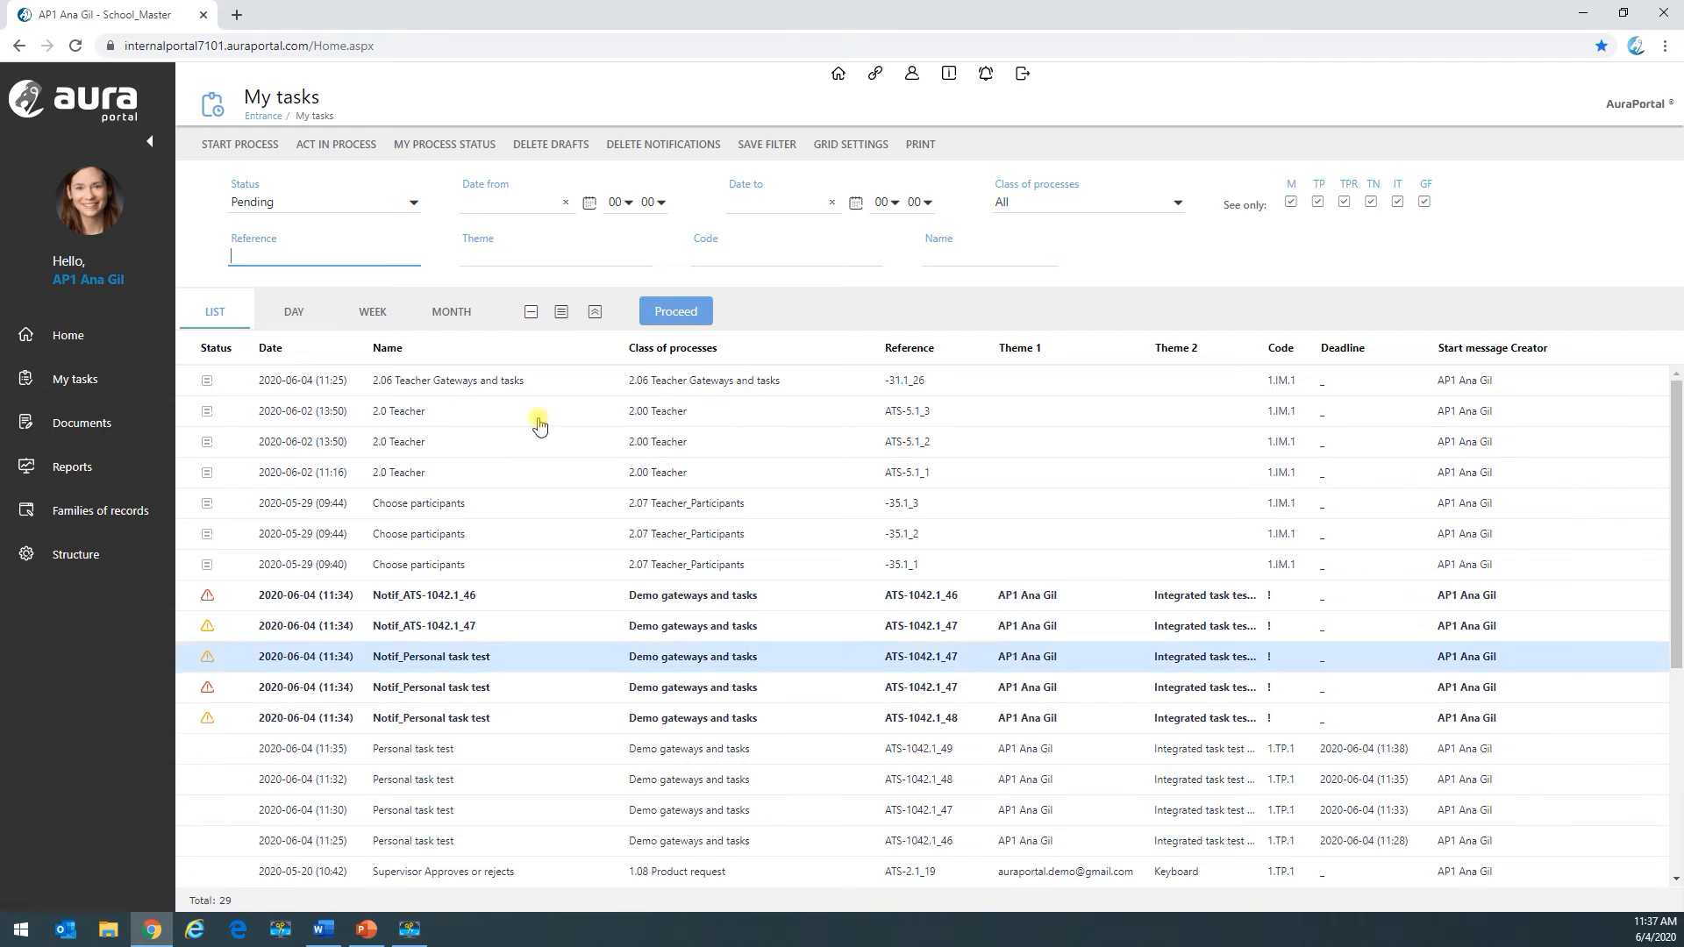
pyautogui.click(416, 756)
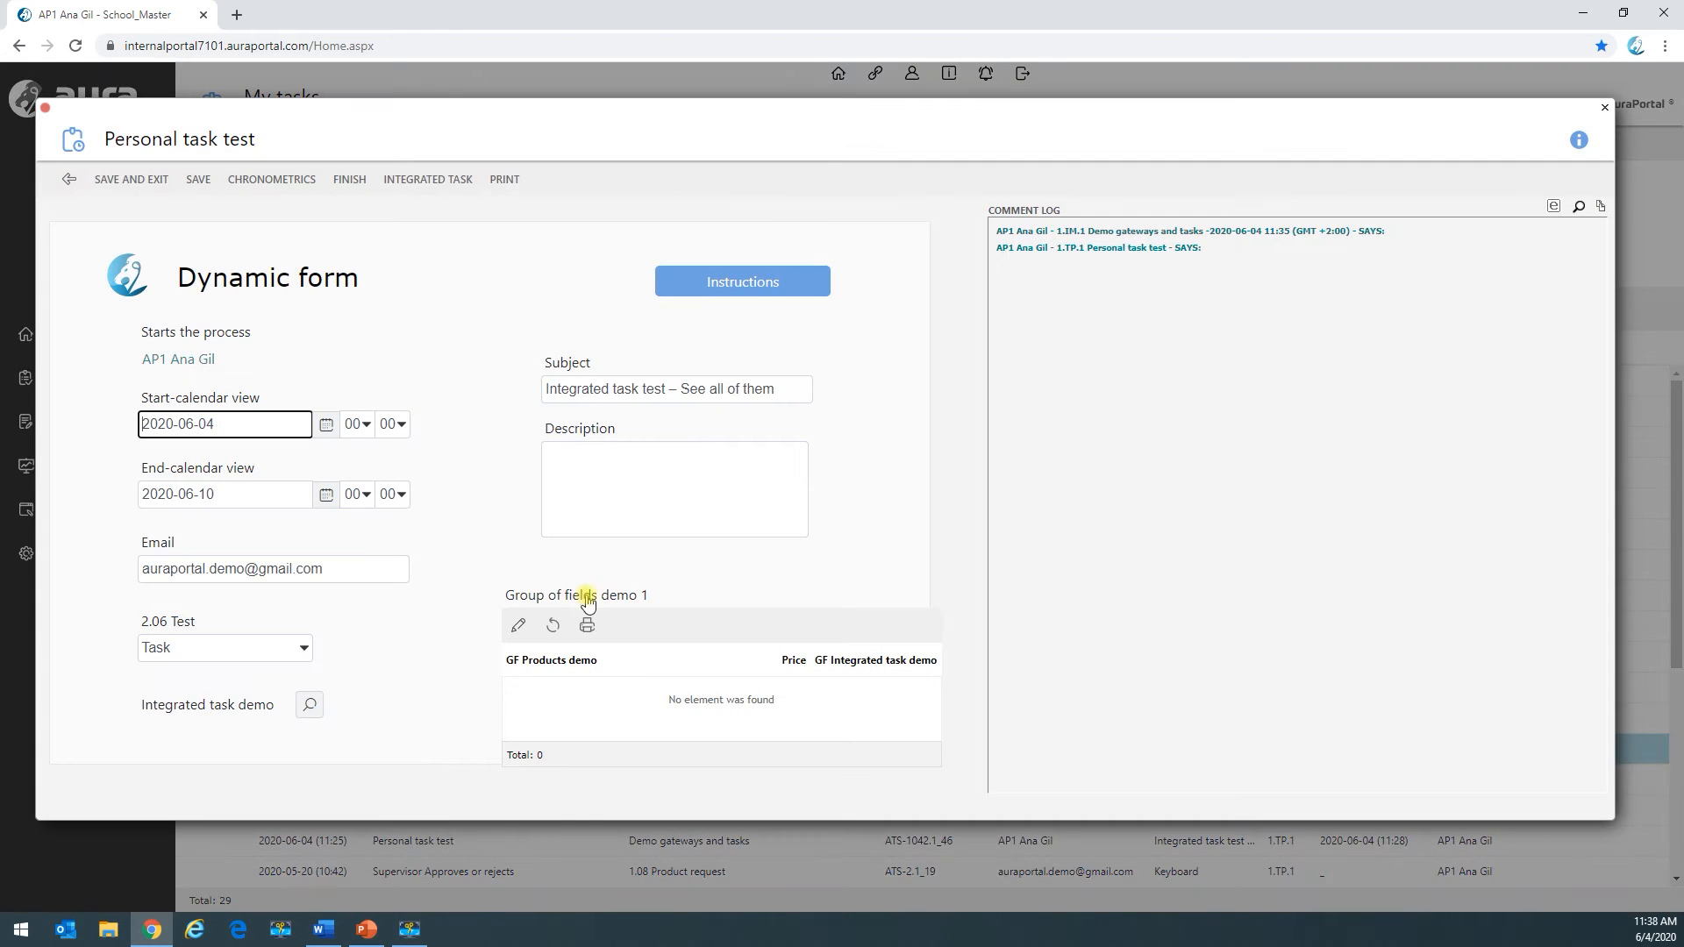
pyautogui.click(431, 182)
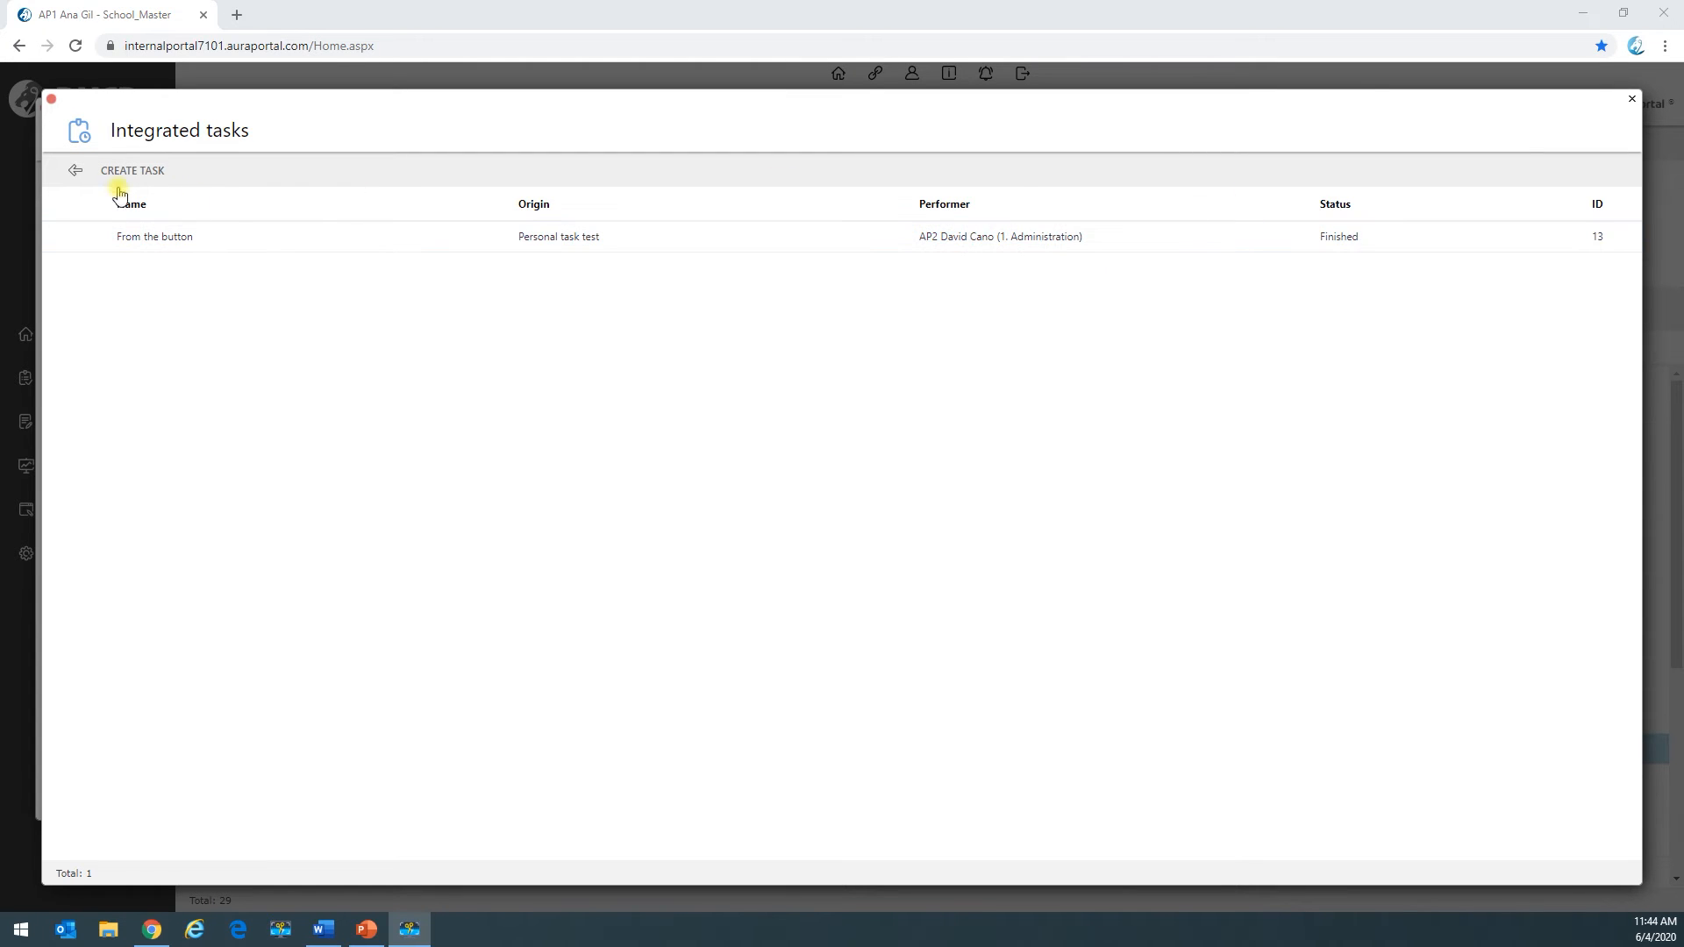
pyautogui.click(76, 170)
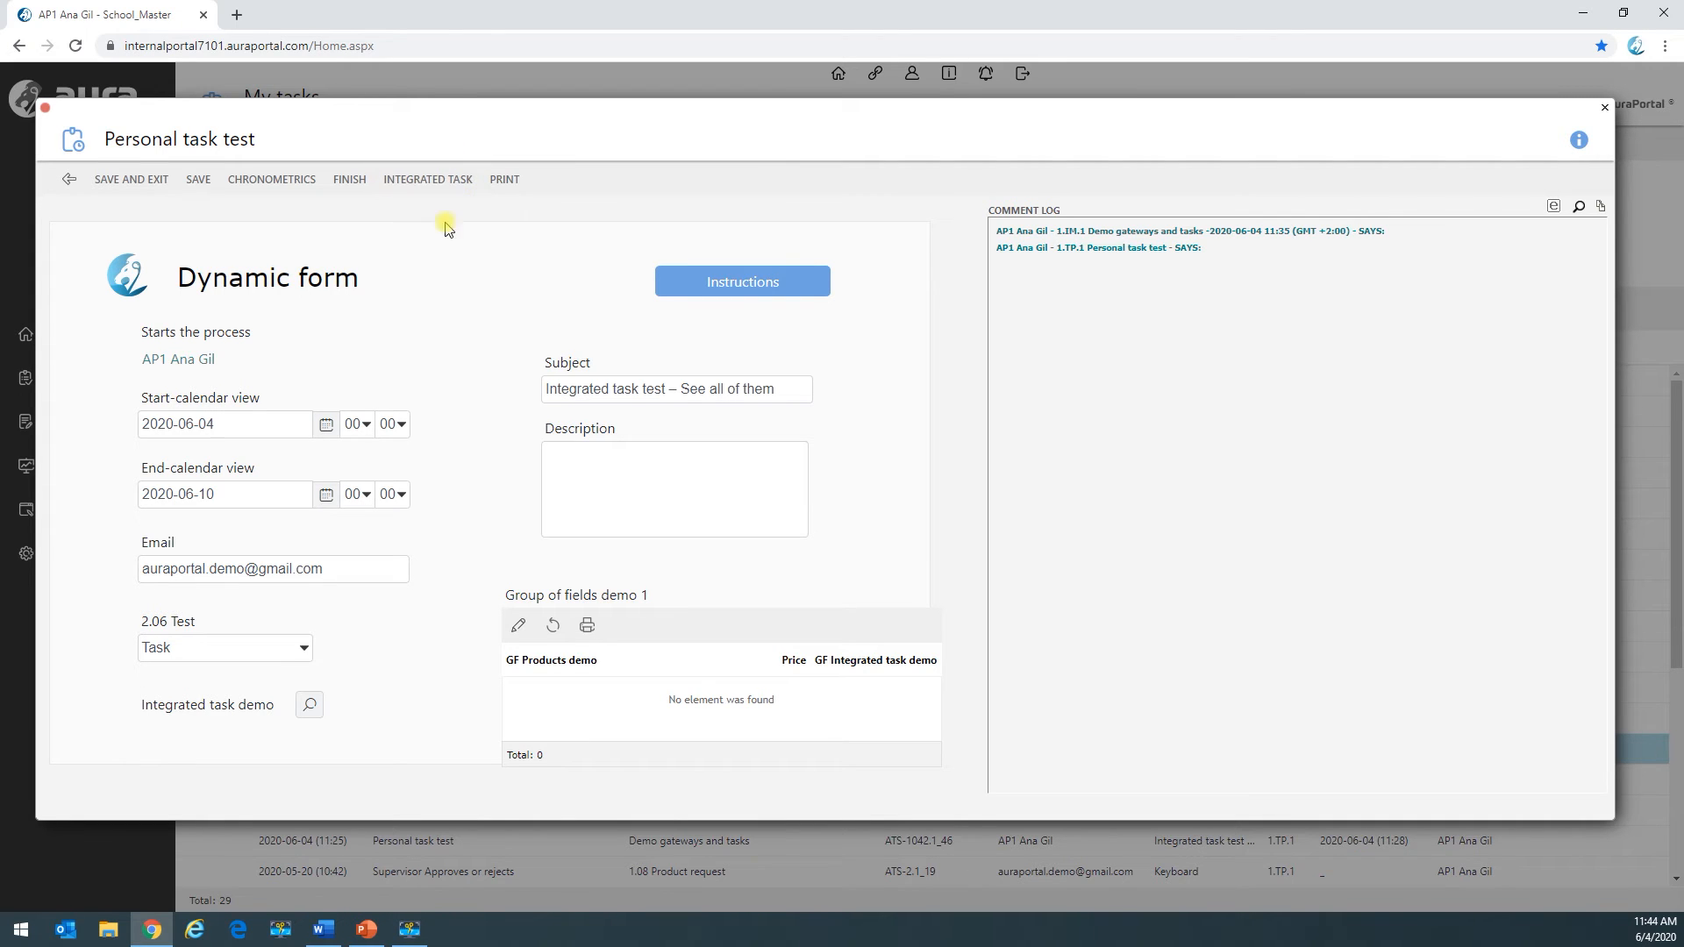
# Step: Create an integrated task from the Integrated task demo field, named "Task from general term" with the comment "Integrated task - general term"
pyautogui.click(309, 707)
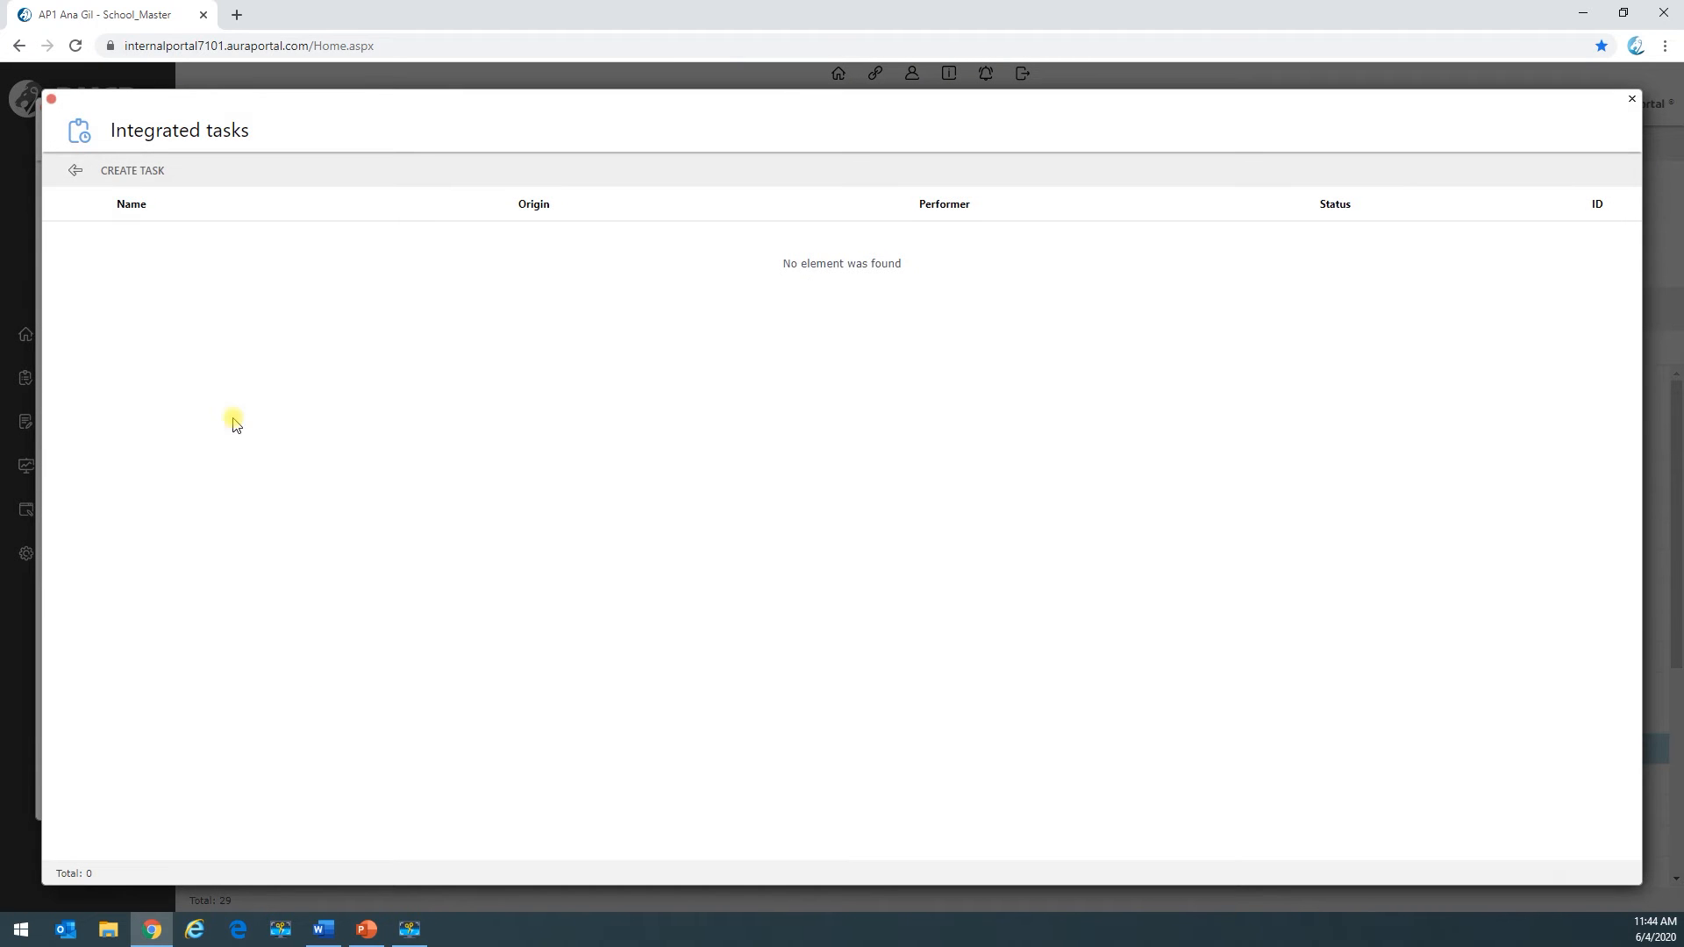
pyautogui.click(139, 172)
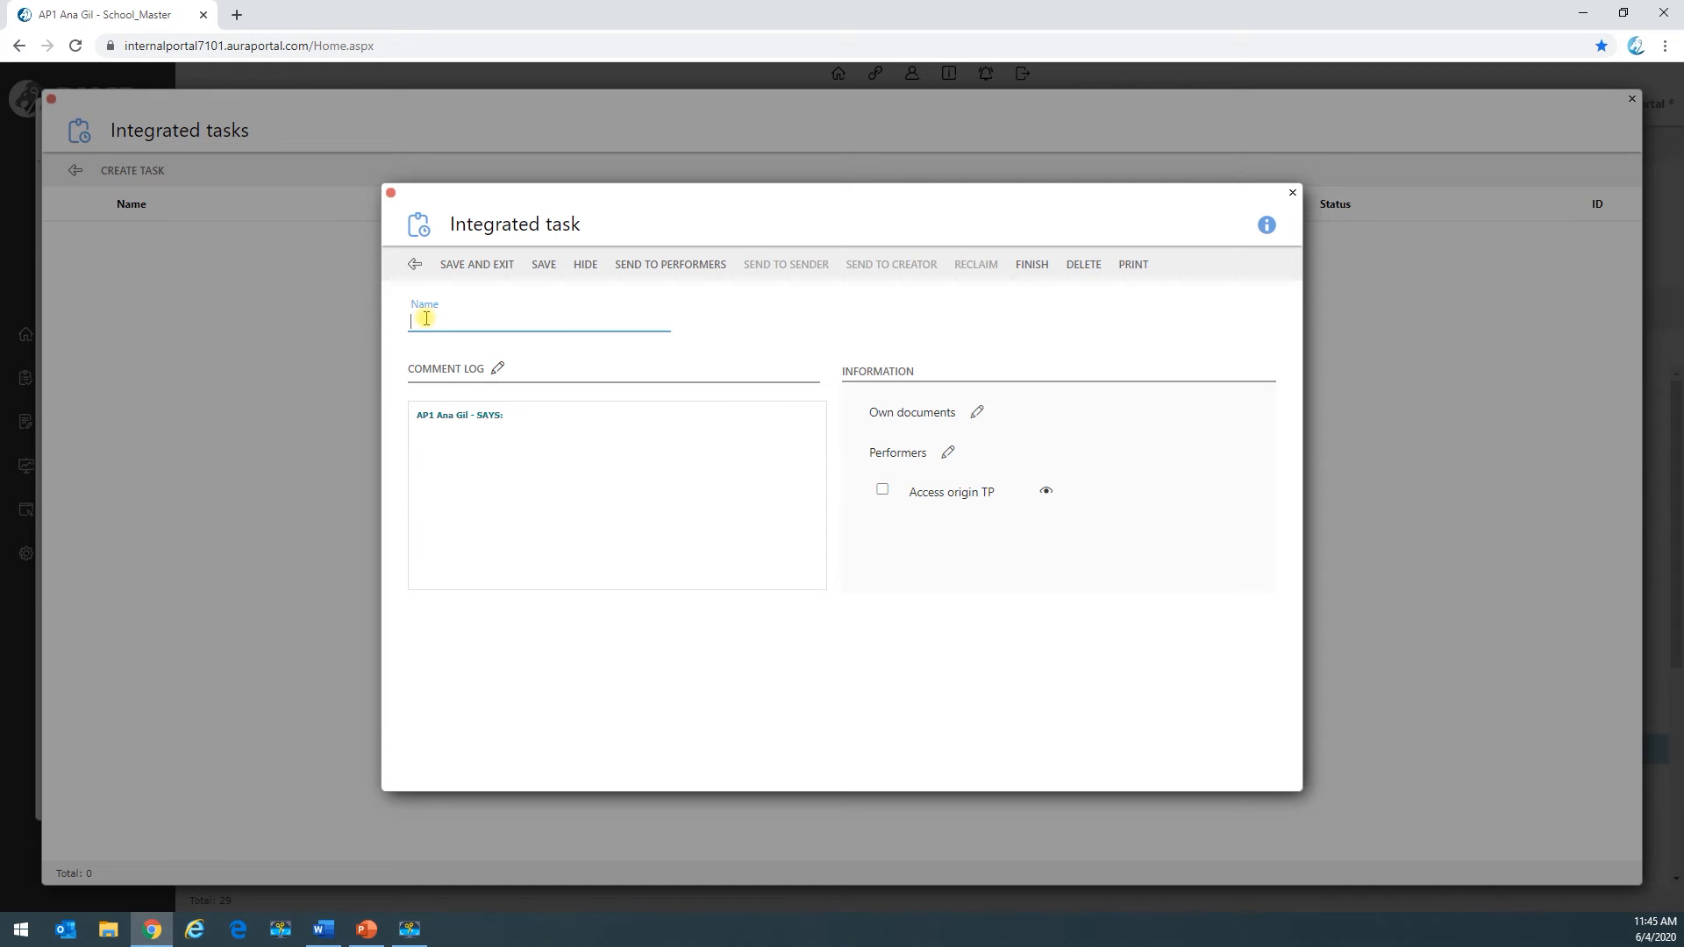
pyautogui.write('Task from general term')
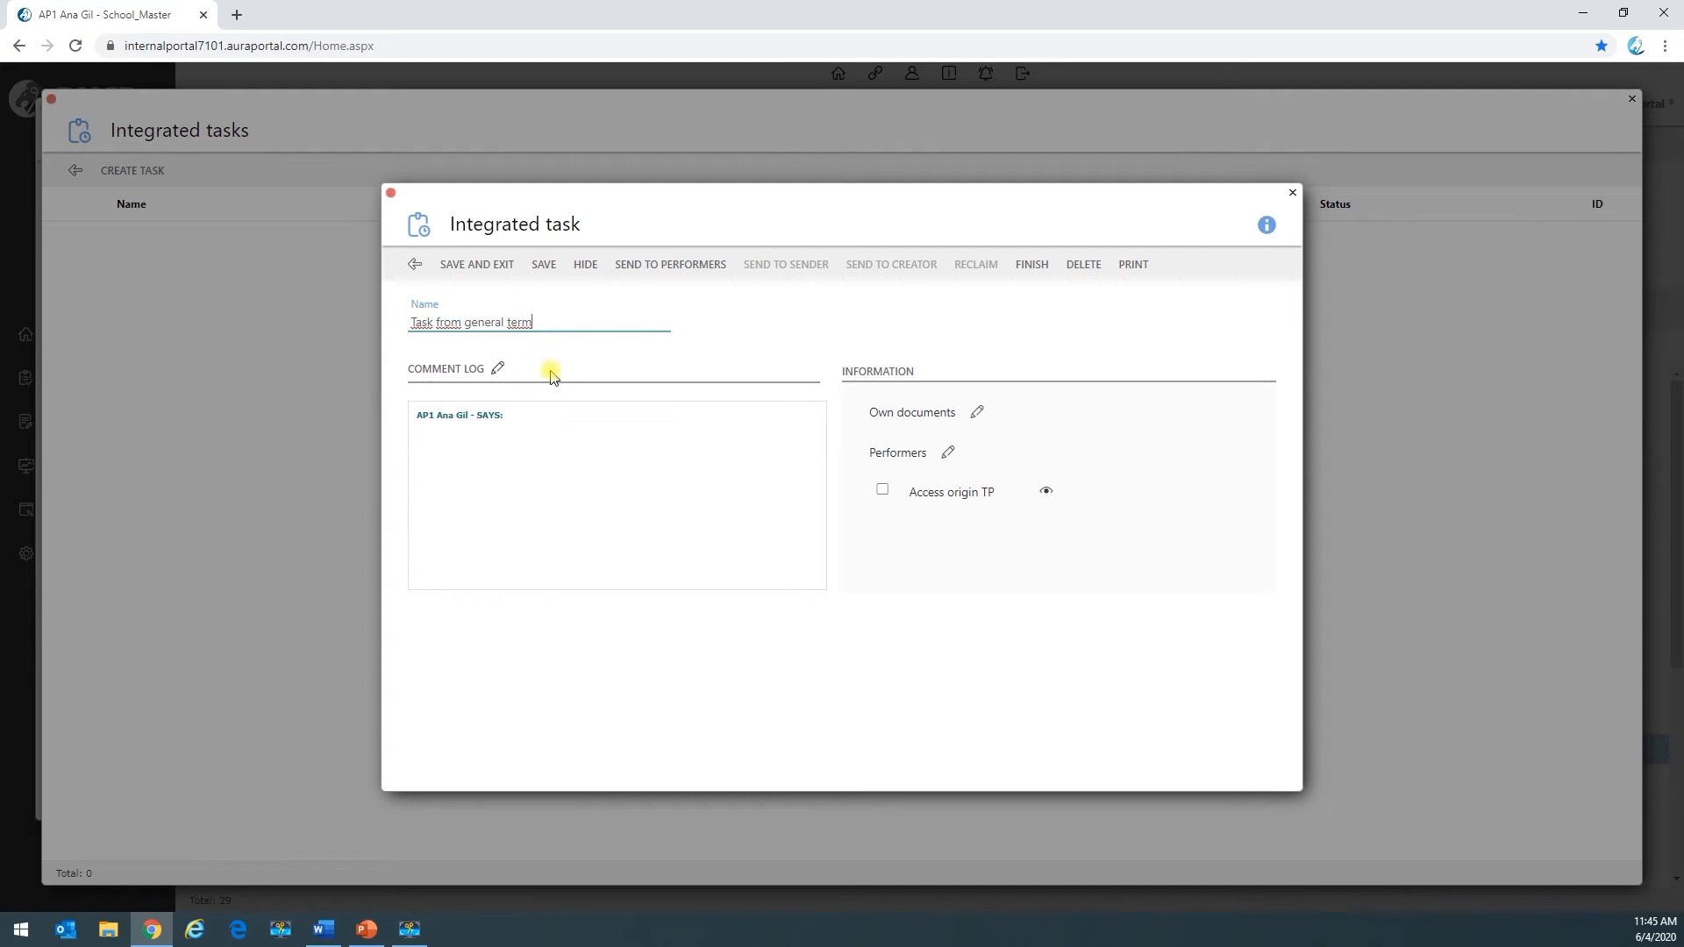
pyautogui.click(496, 371)
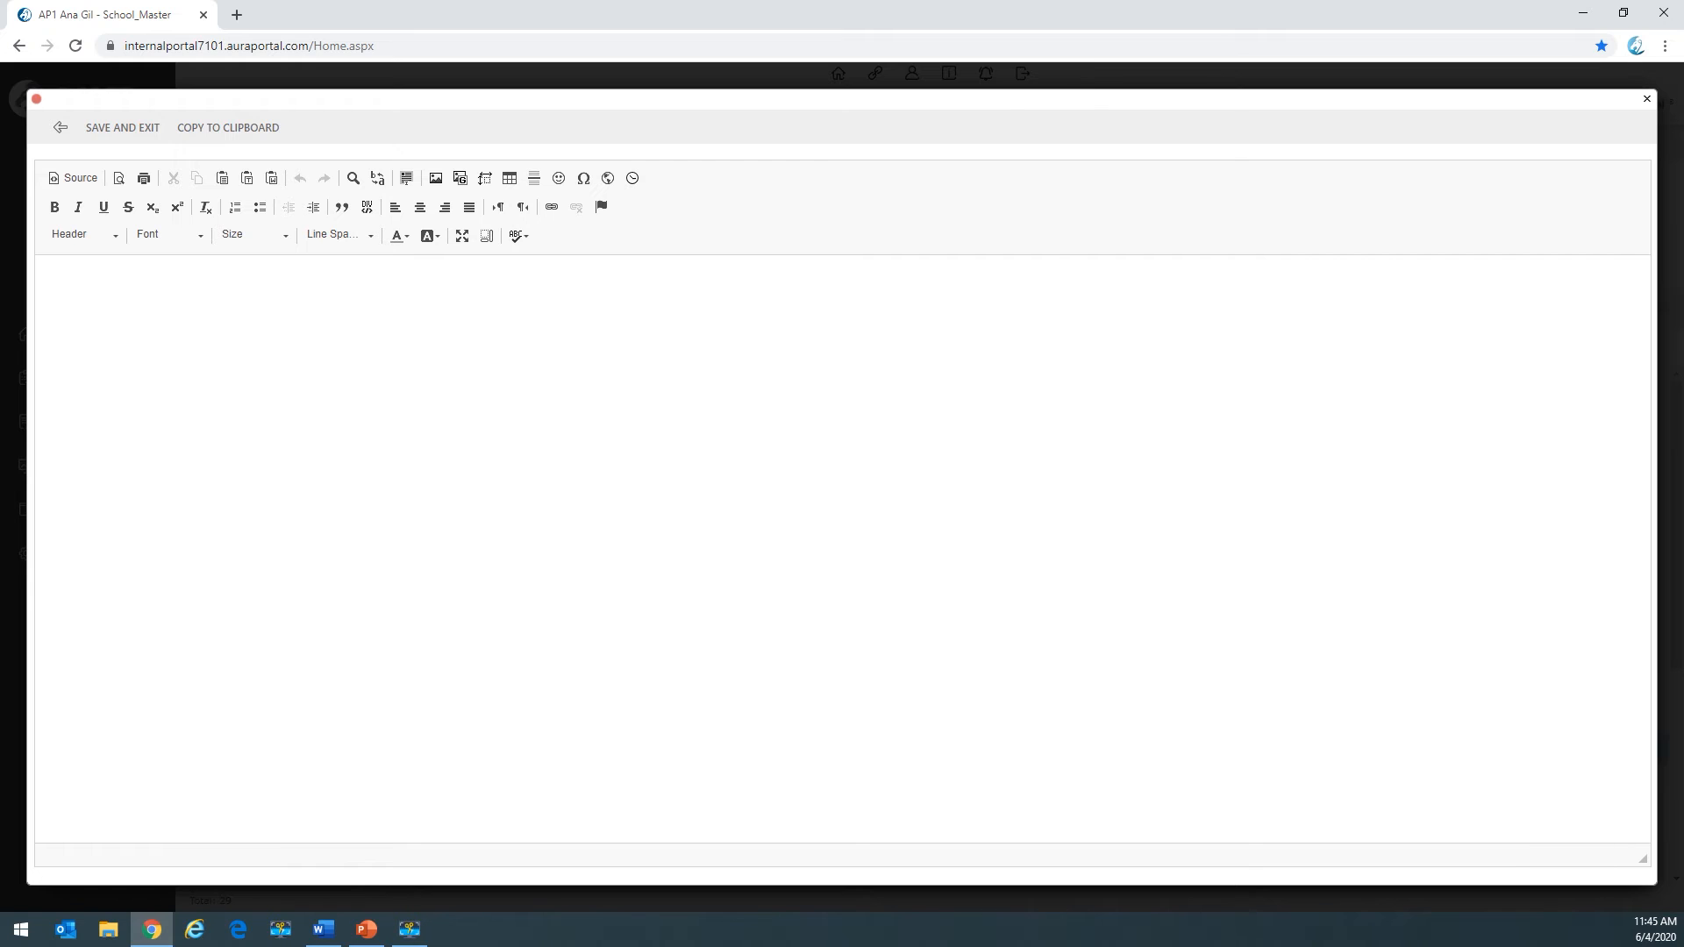
pyautogui.hotkey('alt', 'Tab')
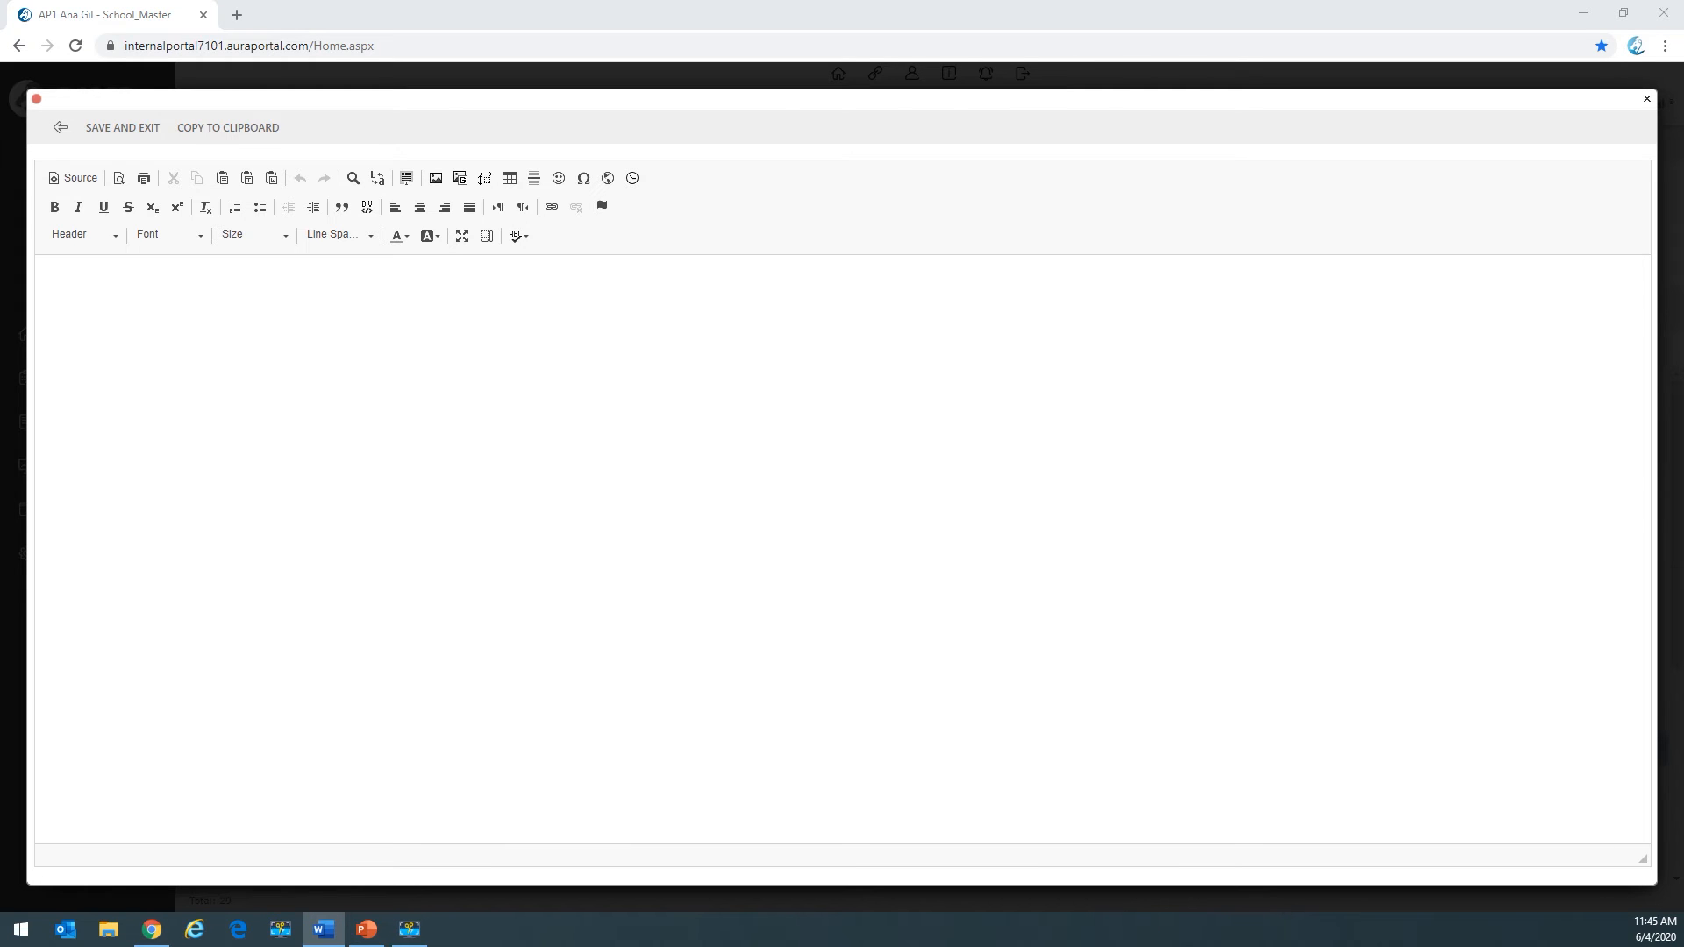
pyautogui.click(95, 288)
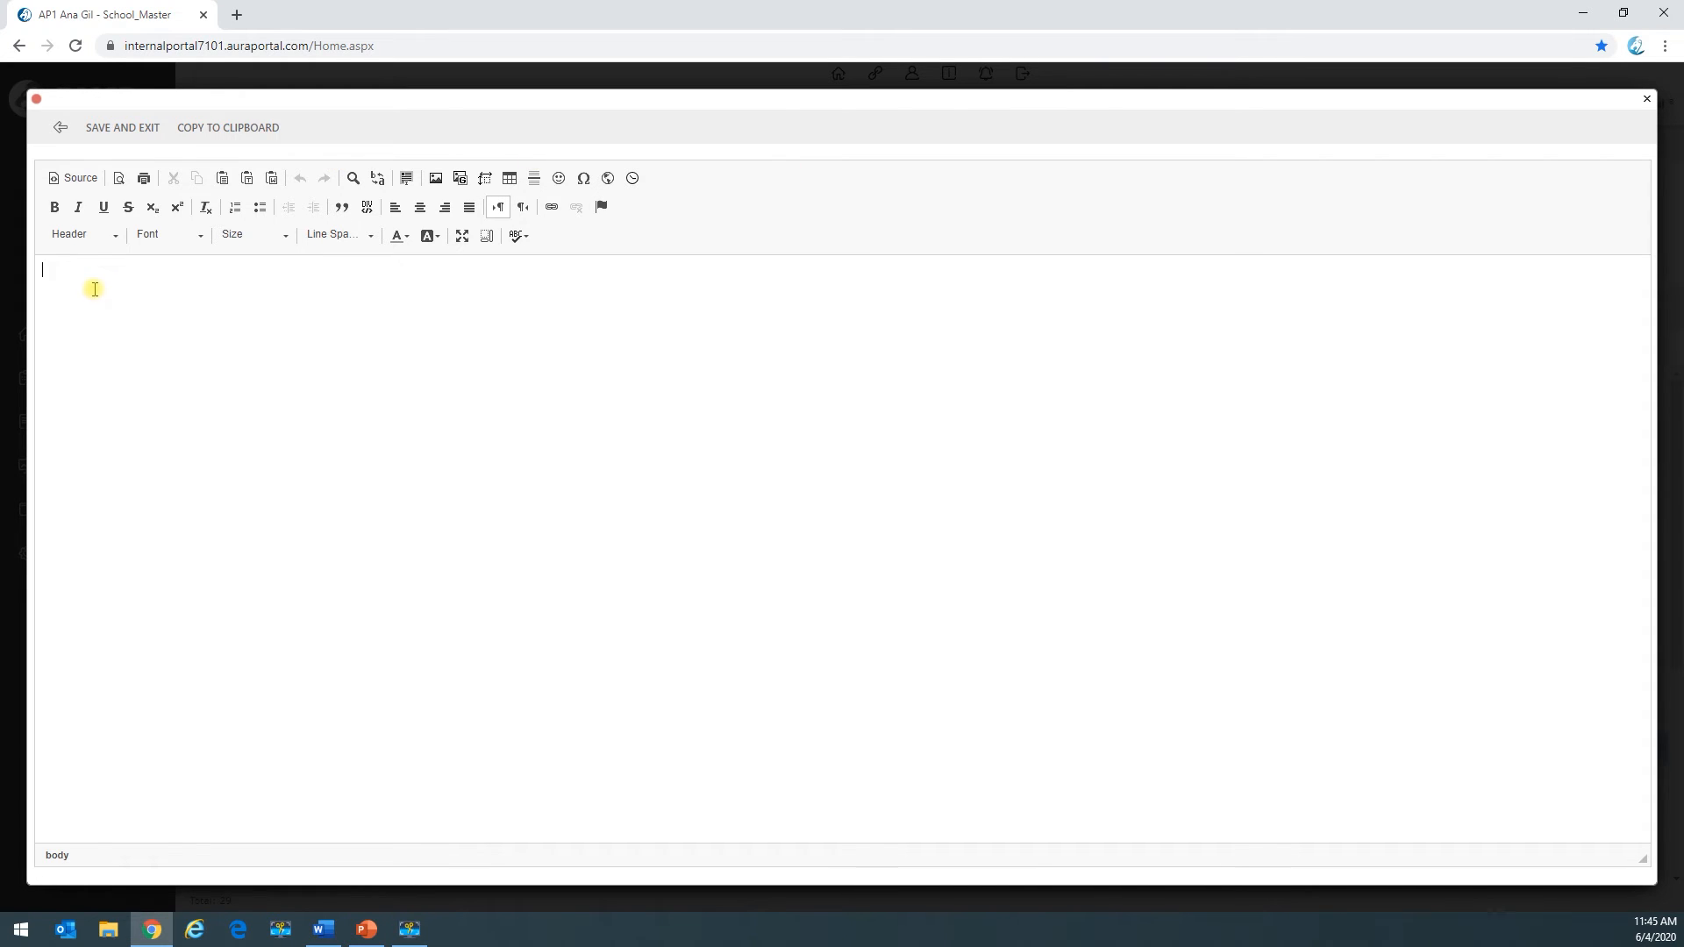
pyautogui.write('Integrated task - general term')
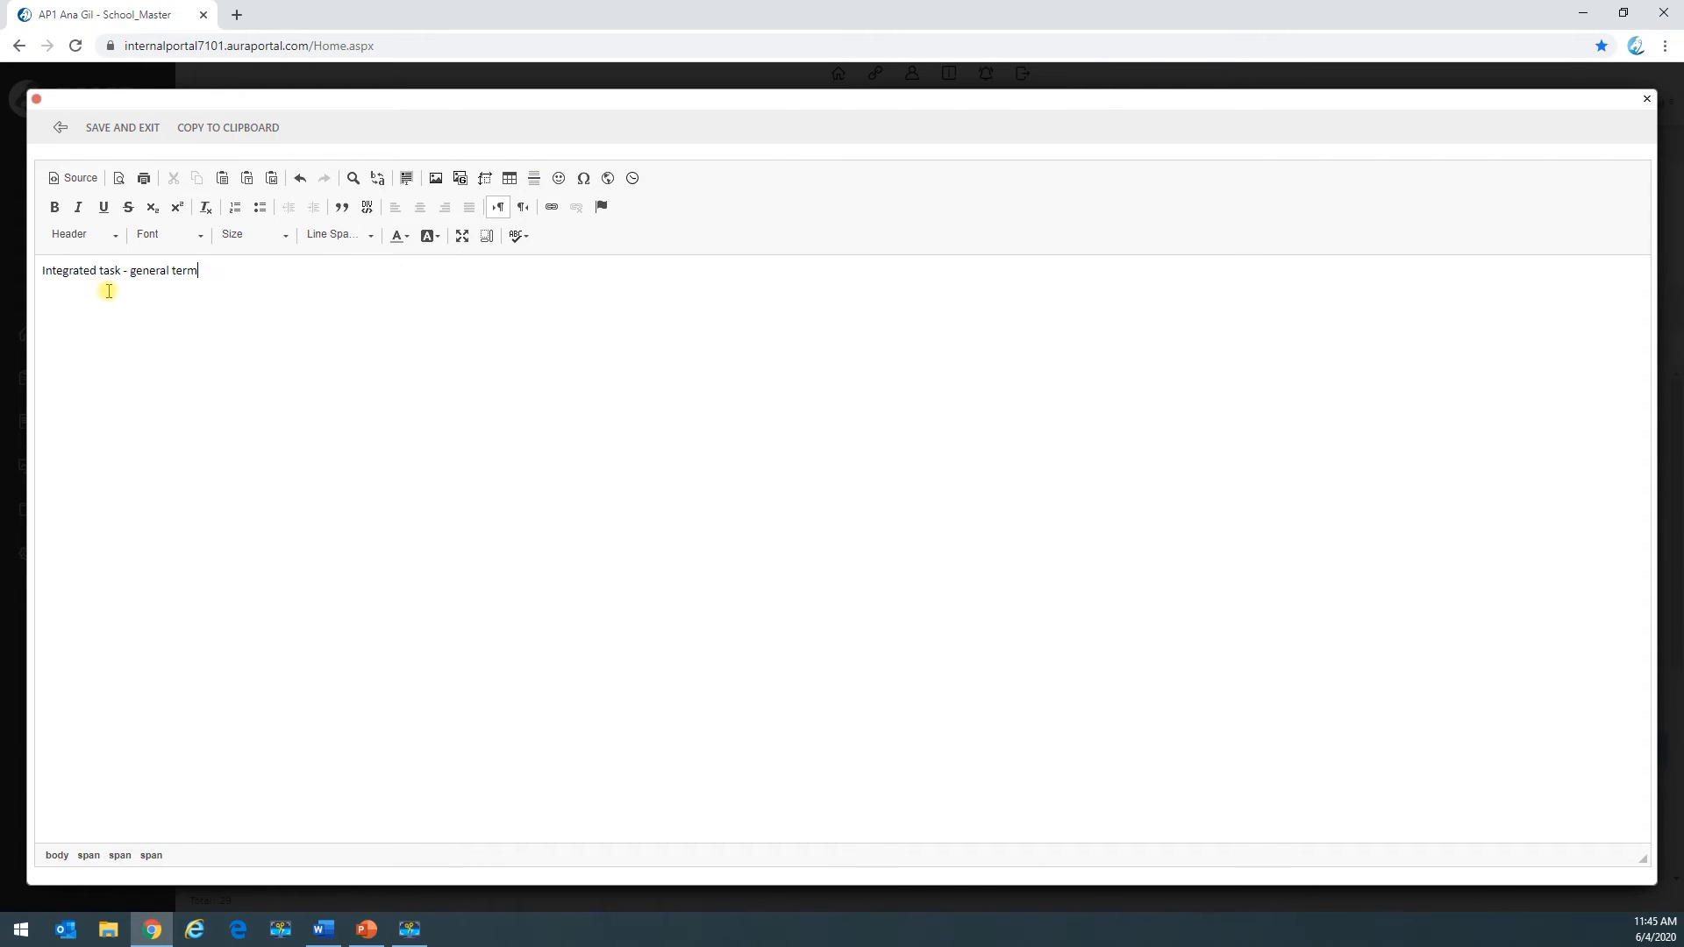
pyautogui.click(135, 131)
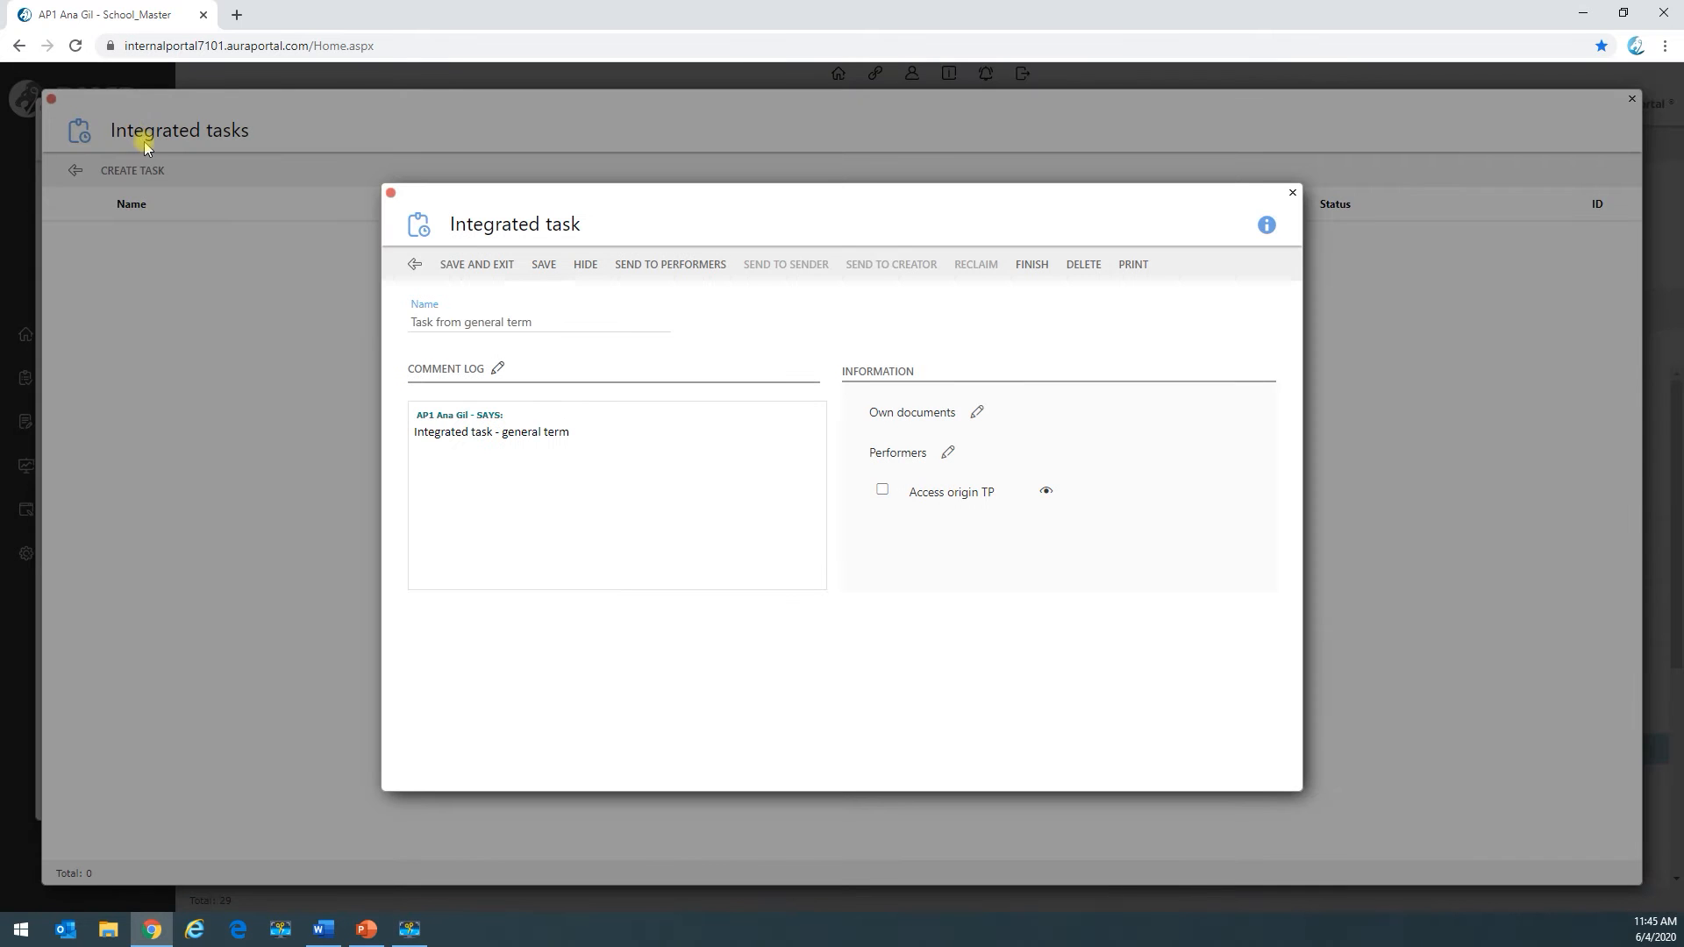
# Step: Assign the AP2 employee with the 1. Administration job title as performer and send the integrated task to the performers
pyautogui.click(951, 451)
pyautogui.click(907, 405)
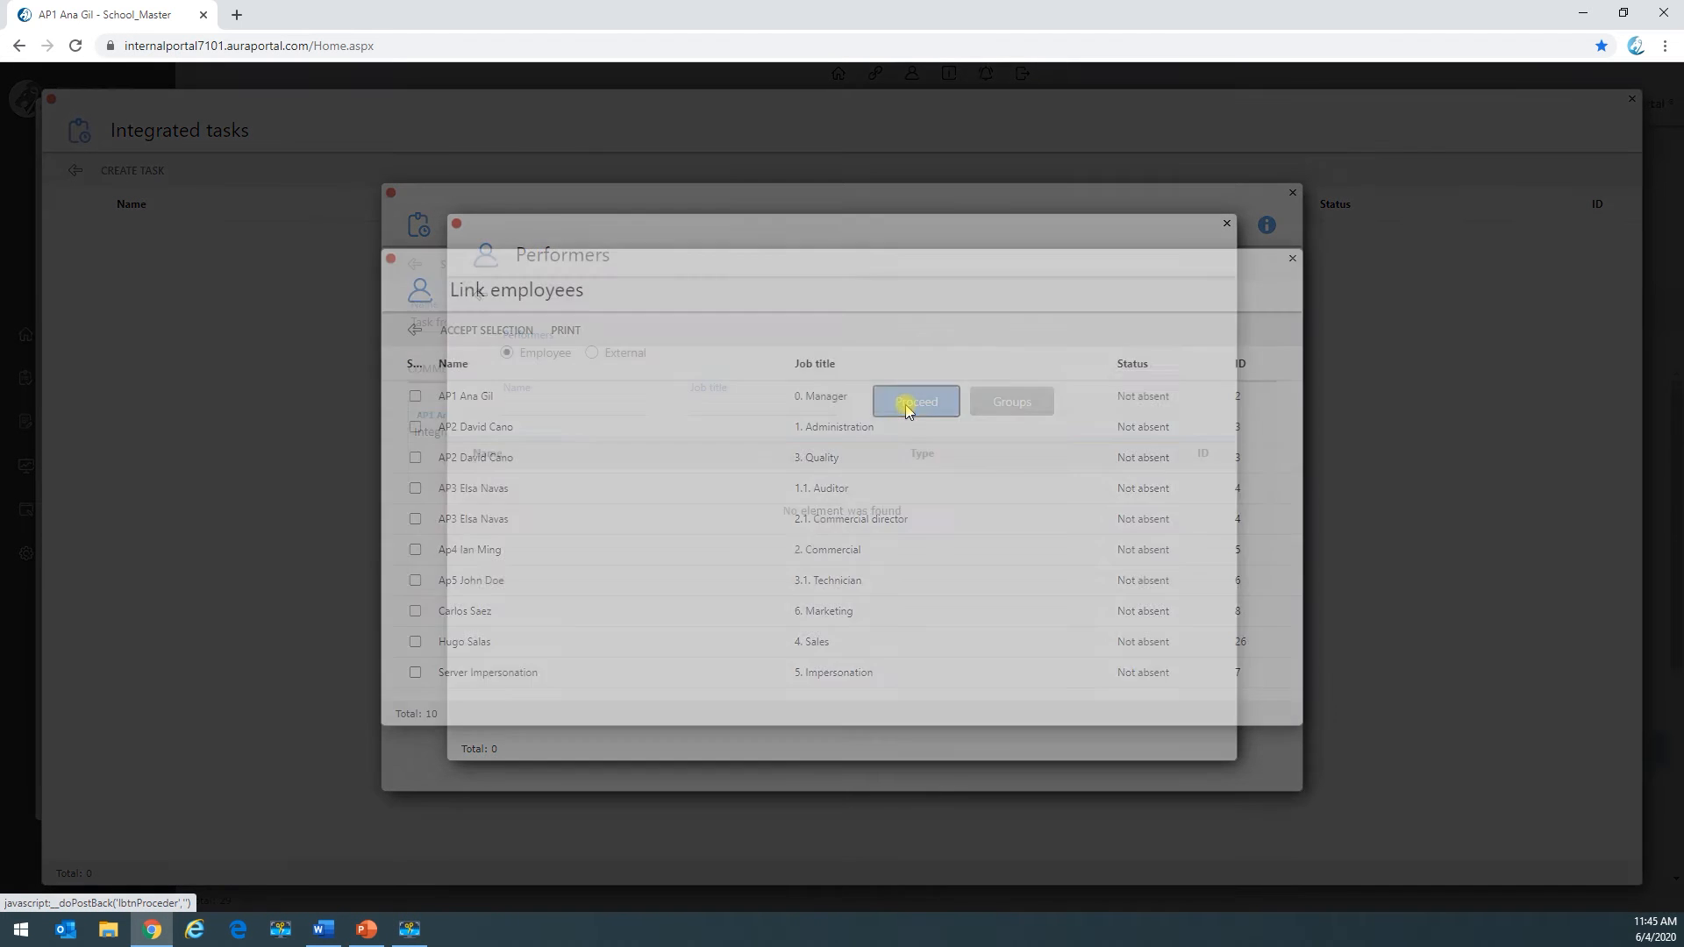
pyautogui.click(415, 429)
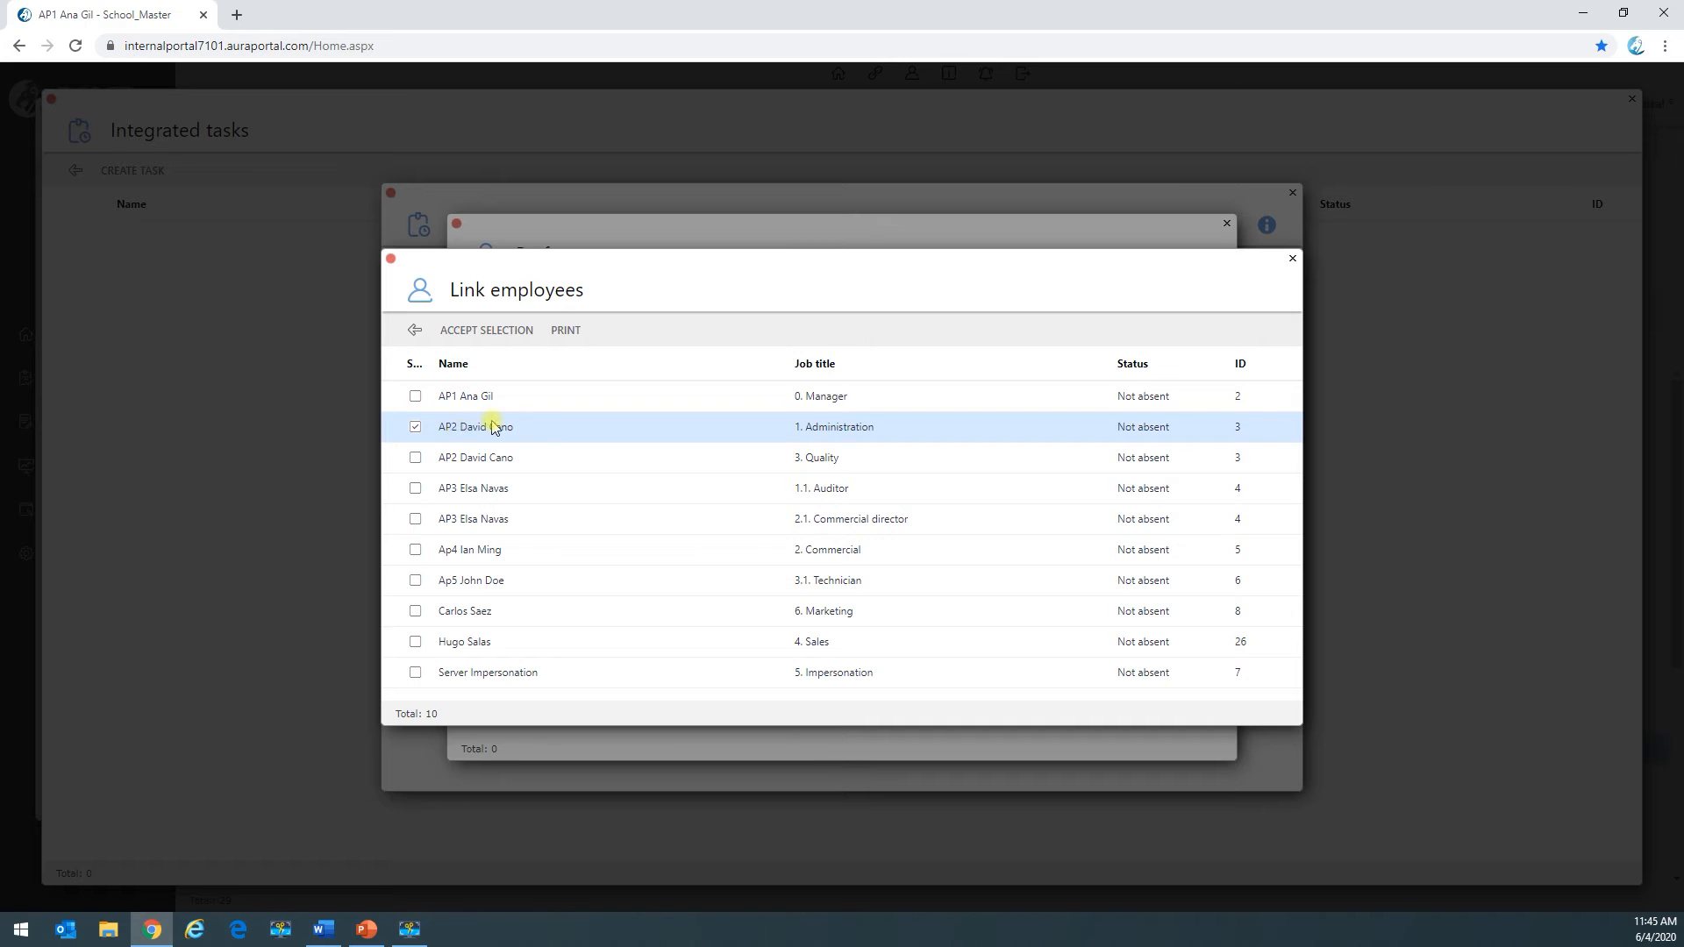
pyautogui.click(503, 337)
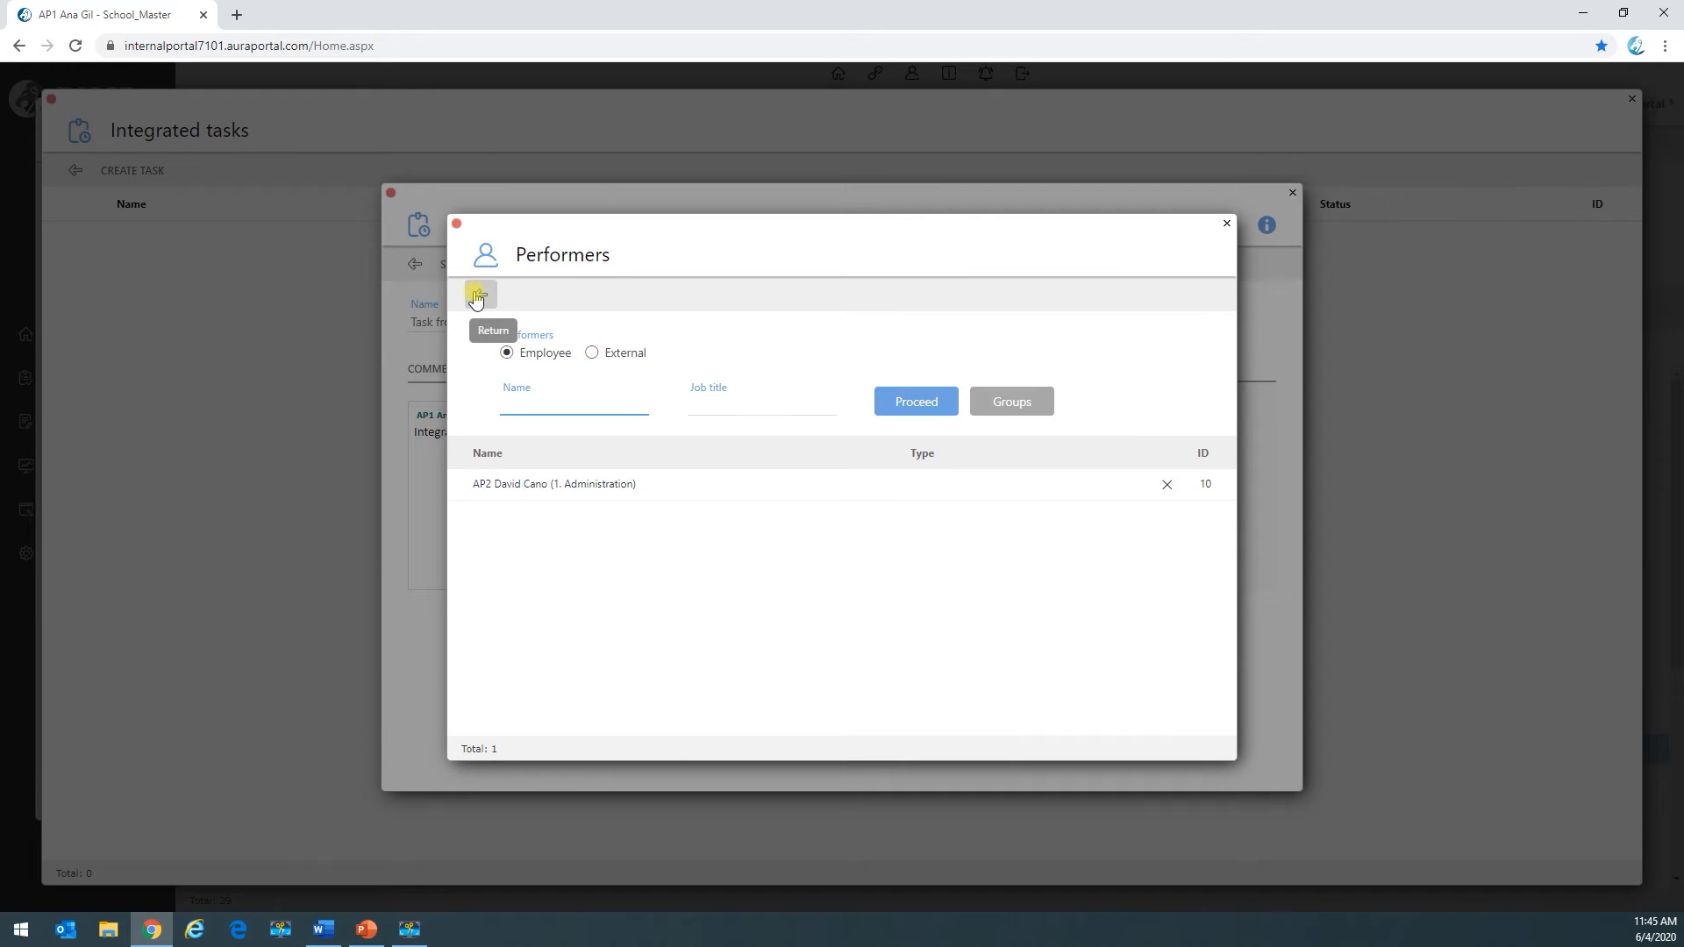
pyautogui.click(475, 295)
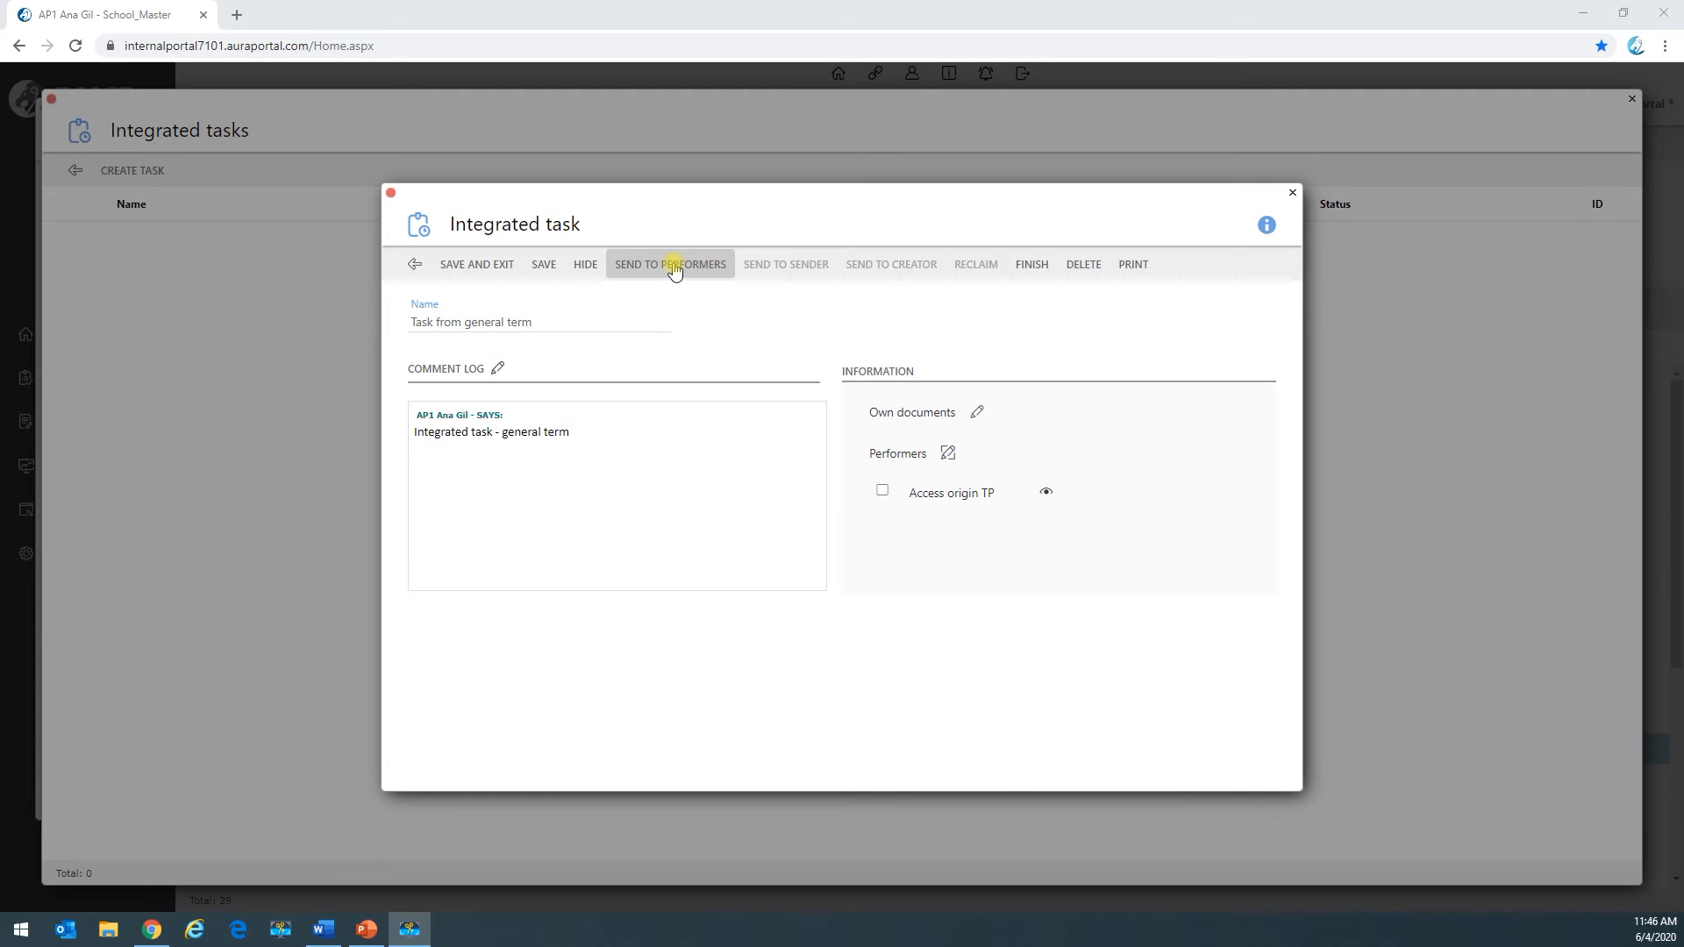
pyautogui.click(673, 266)
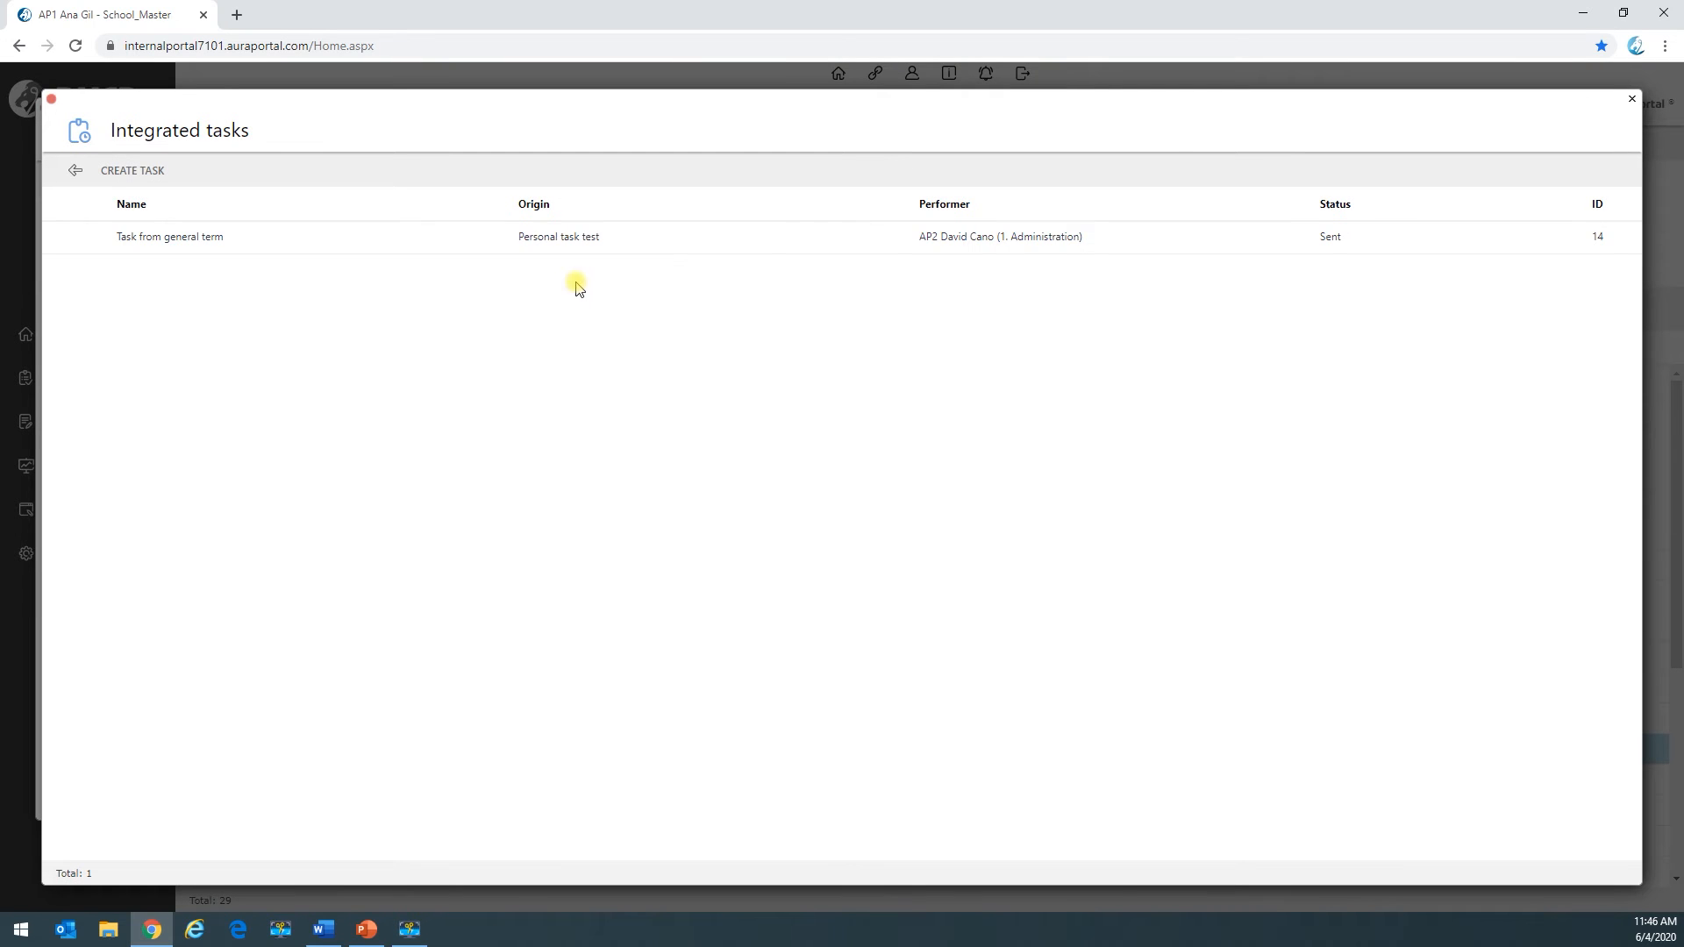
# Step: Review the sent Task from general term through the Integrated task demo field and save and exit the Personal task test
pyautogui.click(83, 173)
pyautogui.click(313, 707)
pyautogui.click(188, 235)
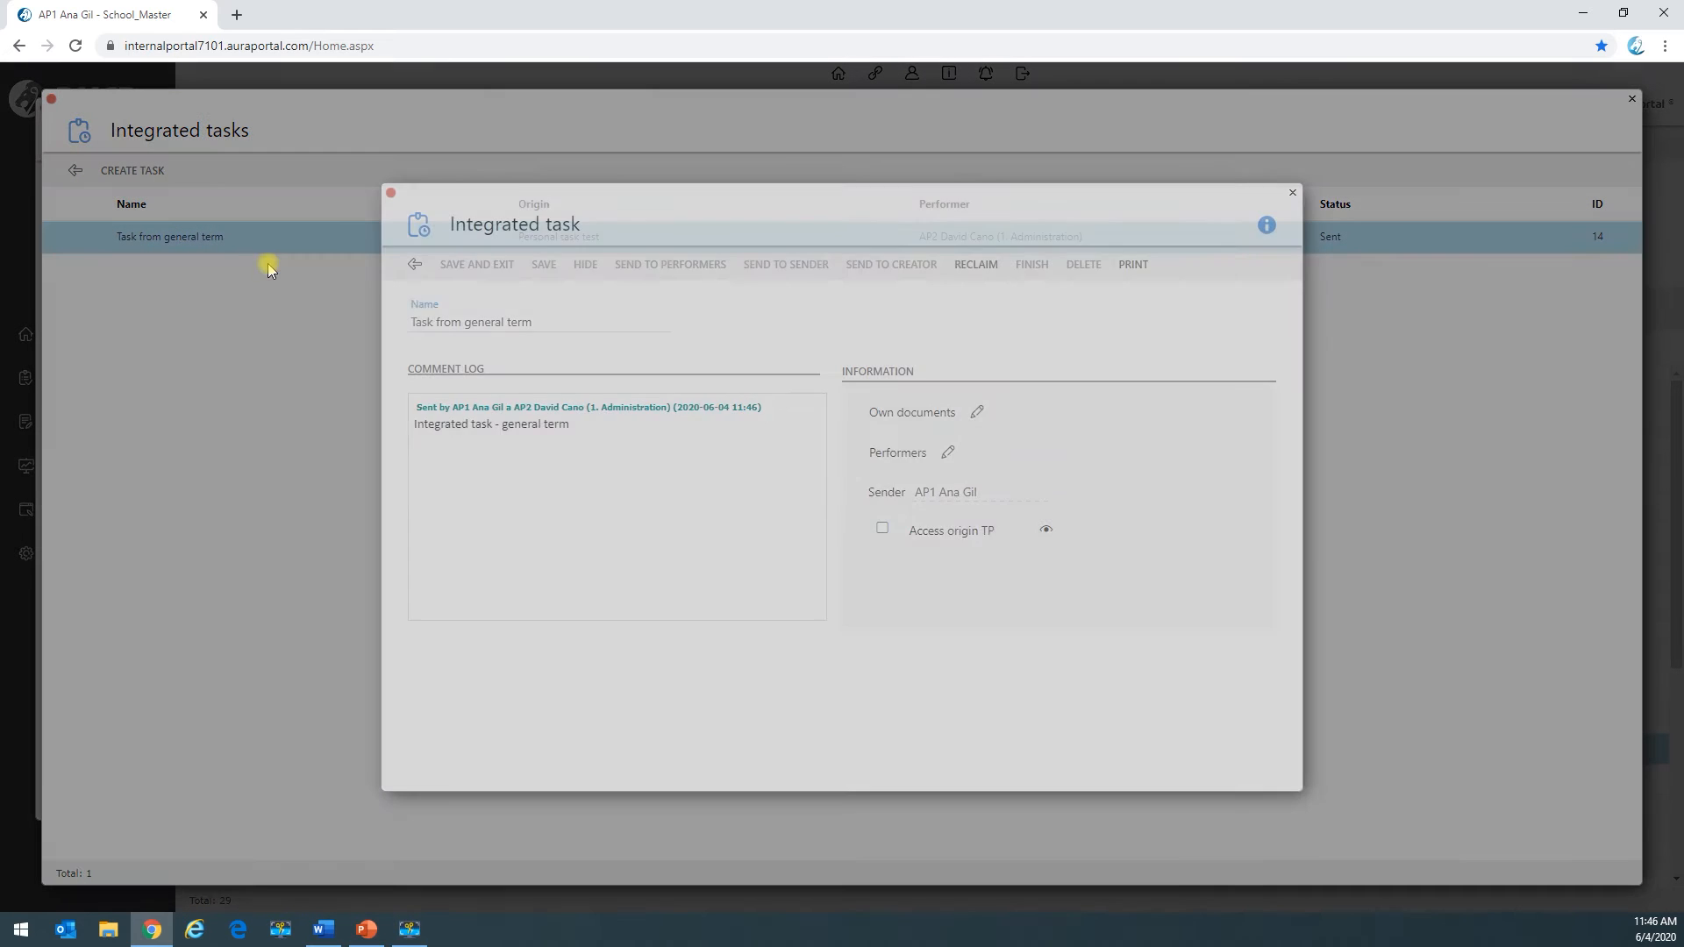
pyautogui.click(411, 268)
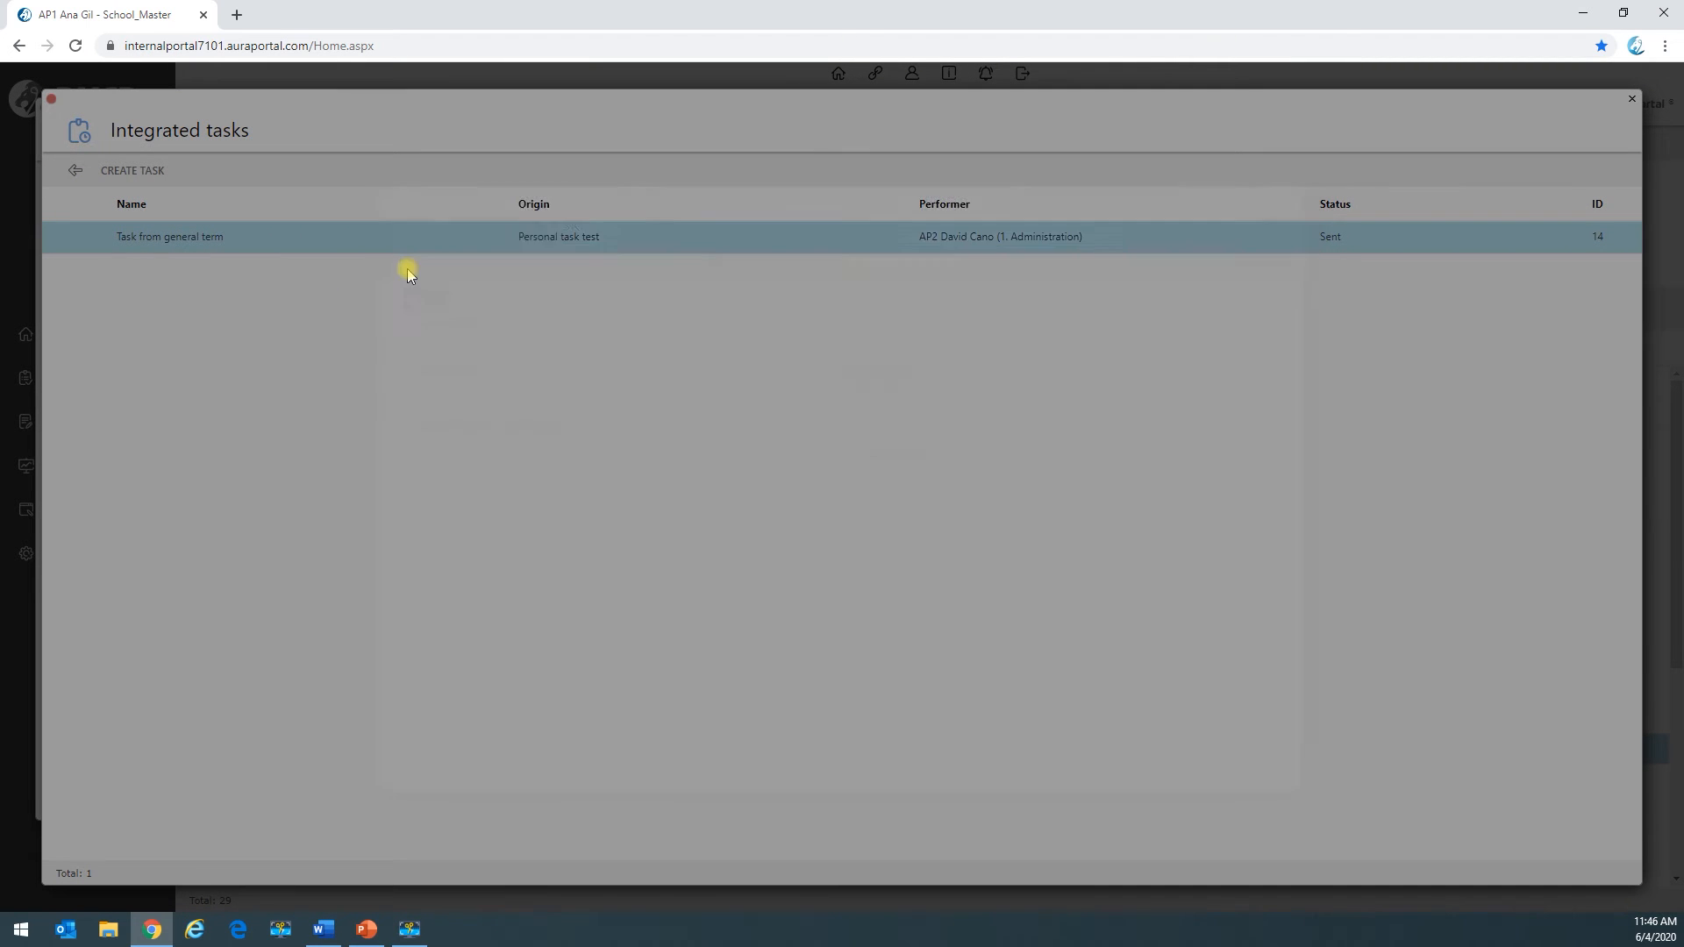
pyautogui.click(73, 168)
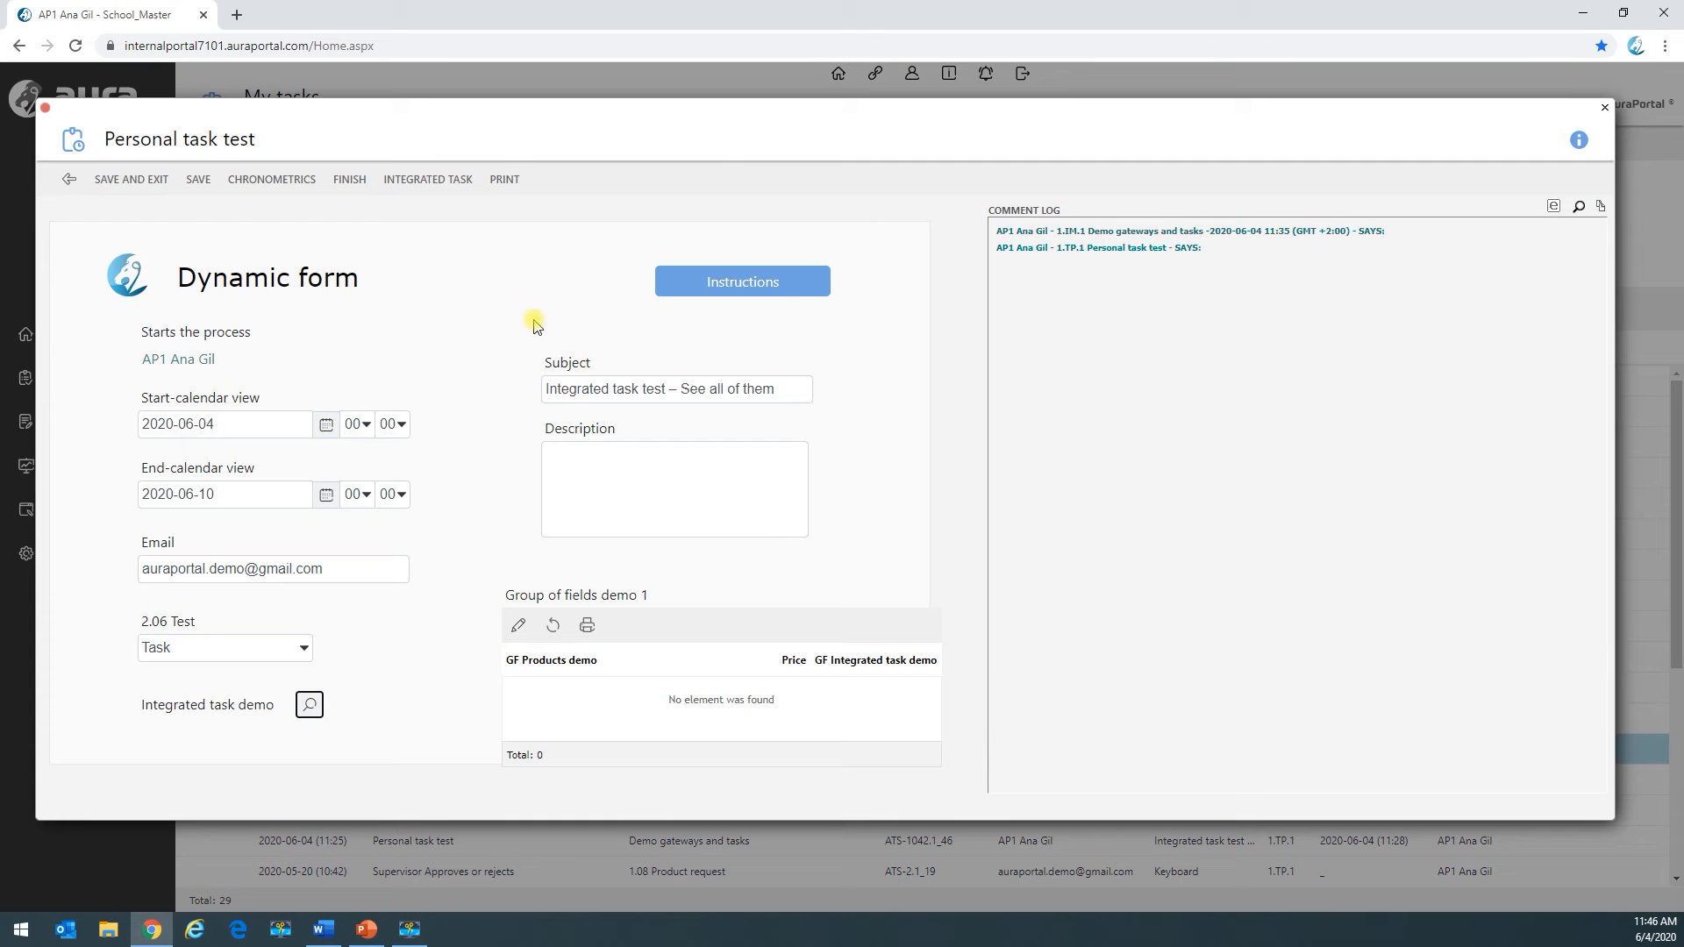
pyautogui.click(151, 181)
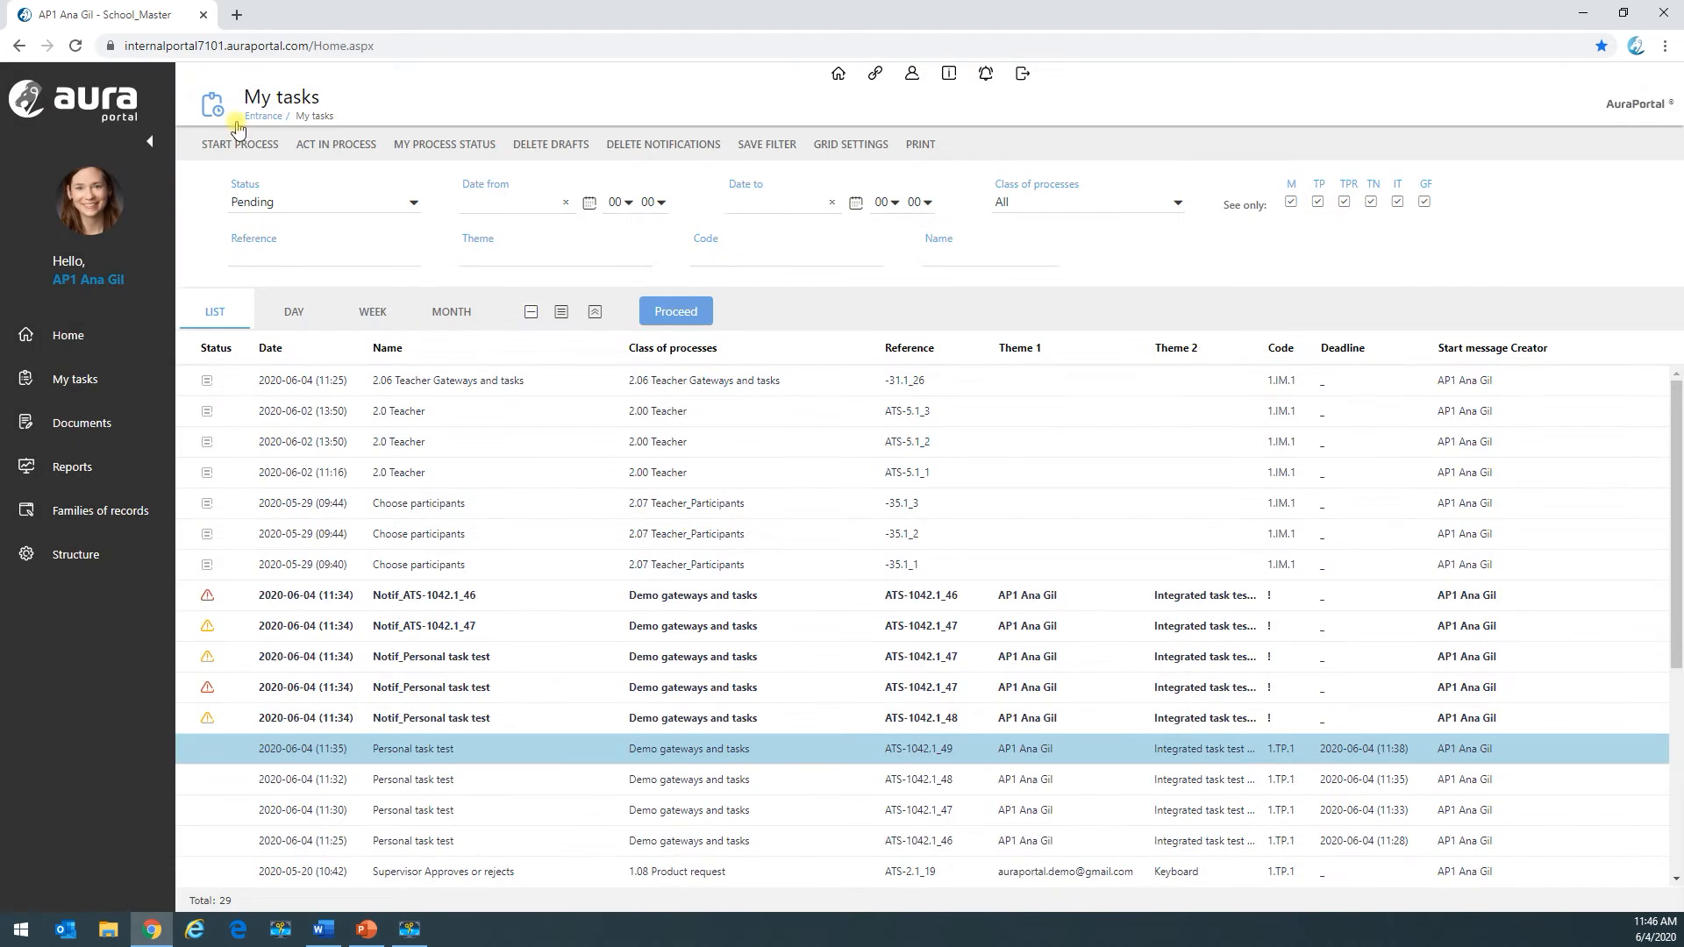
# Step: Open the portal in a second browser tab, log out there, and sign in as Ap2 with the saved password
pyautogui.click(236, 15)
pyautogui.click(860, 71)
pyautogui.click(1019, 76)
pyautogui.click(709, 443)
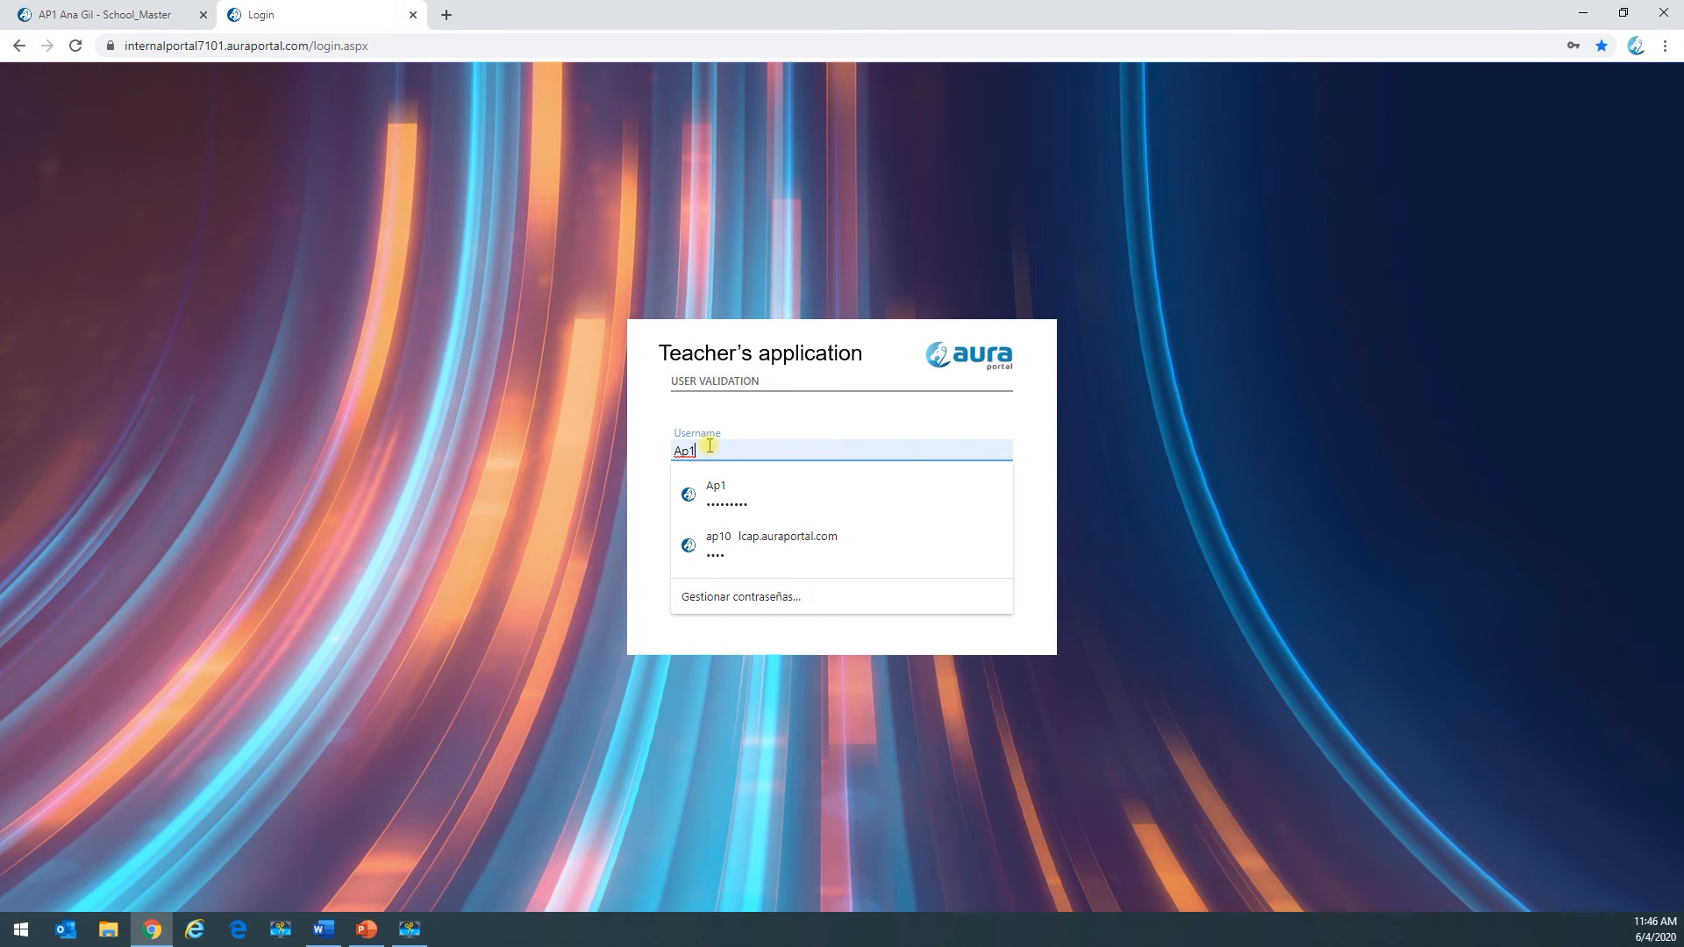
pyautogui.press('BackSpace')
pyautogui.write('2')
pyautogui.click(840, 594)
# Step: Open the received Task from general term, add the comment "Answered from general", save it, and send it back to the sender
pyautogui.click(48, 386)
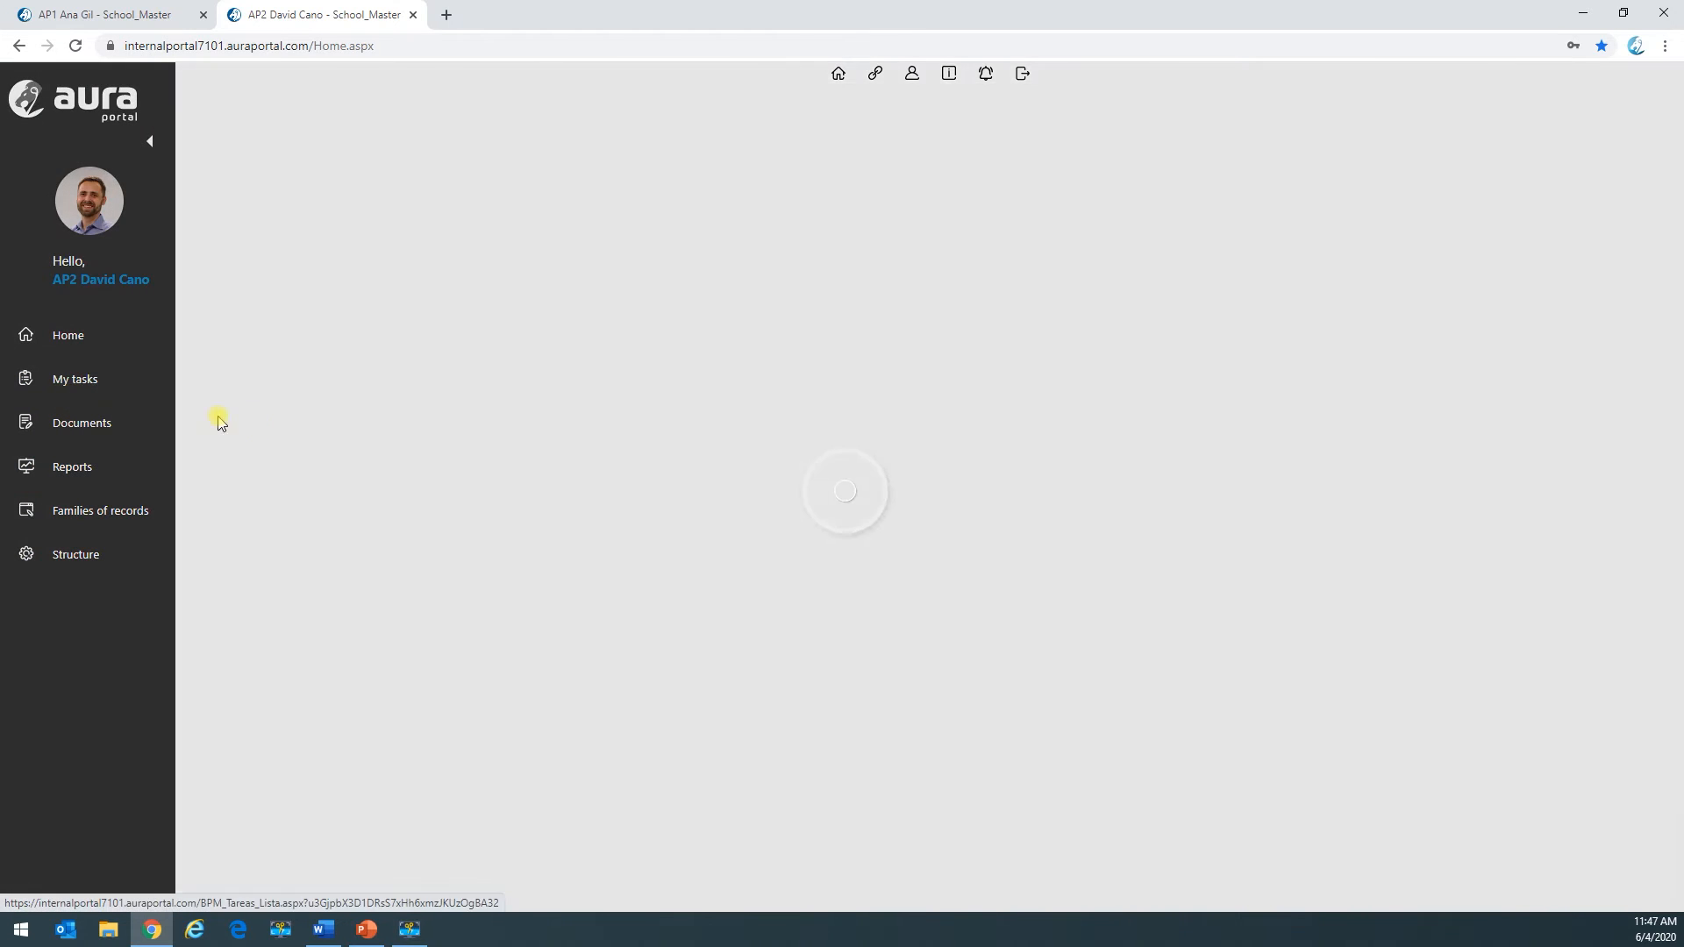
pyautogui.click(425, 387)
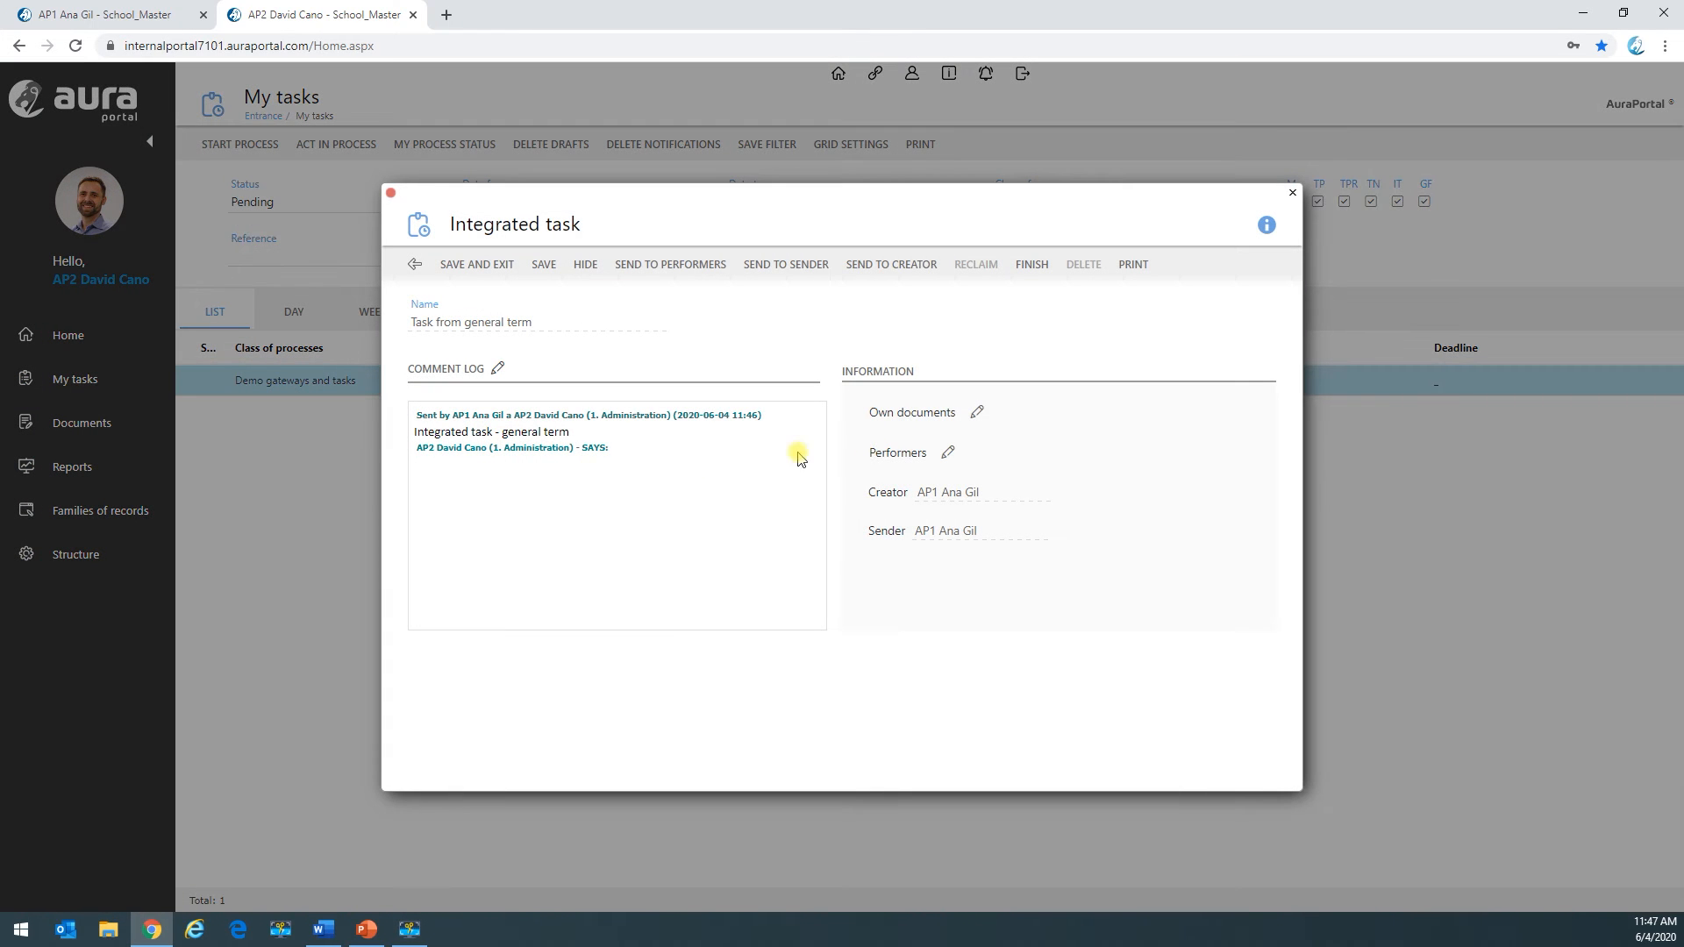
pyautogui.click(497, 369)
pyautogui.click(84, 277)
pyautogui.write('Answered from general')
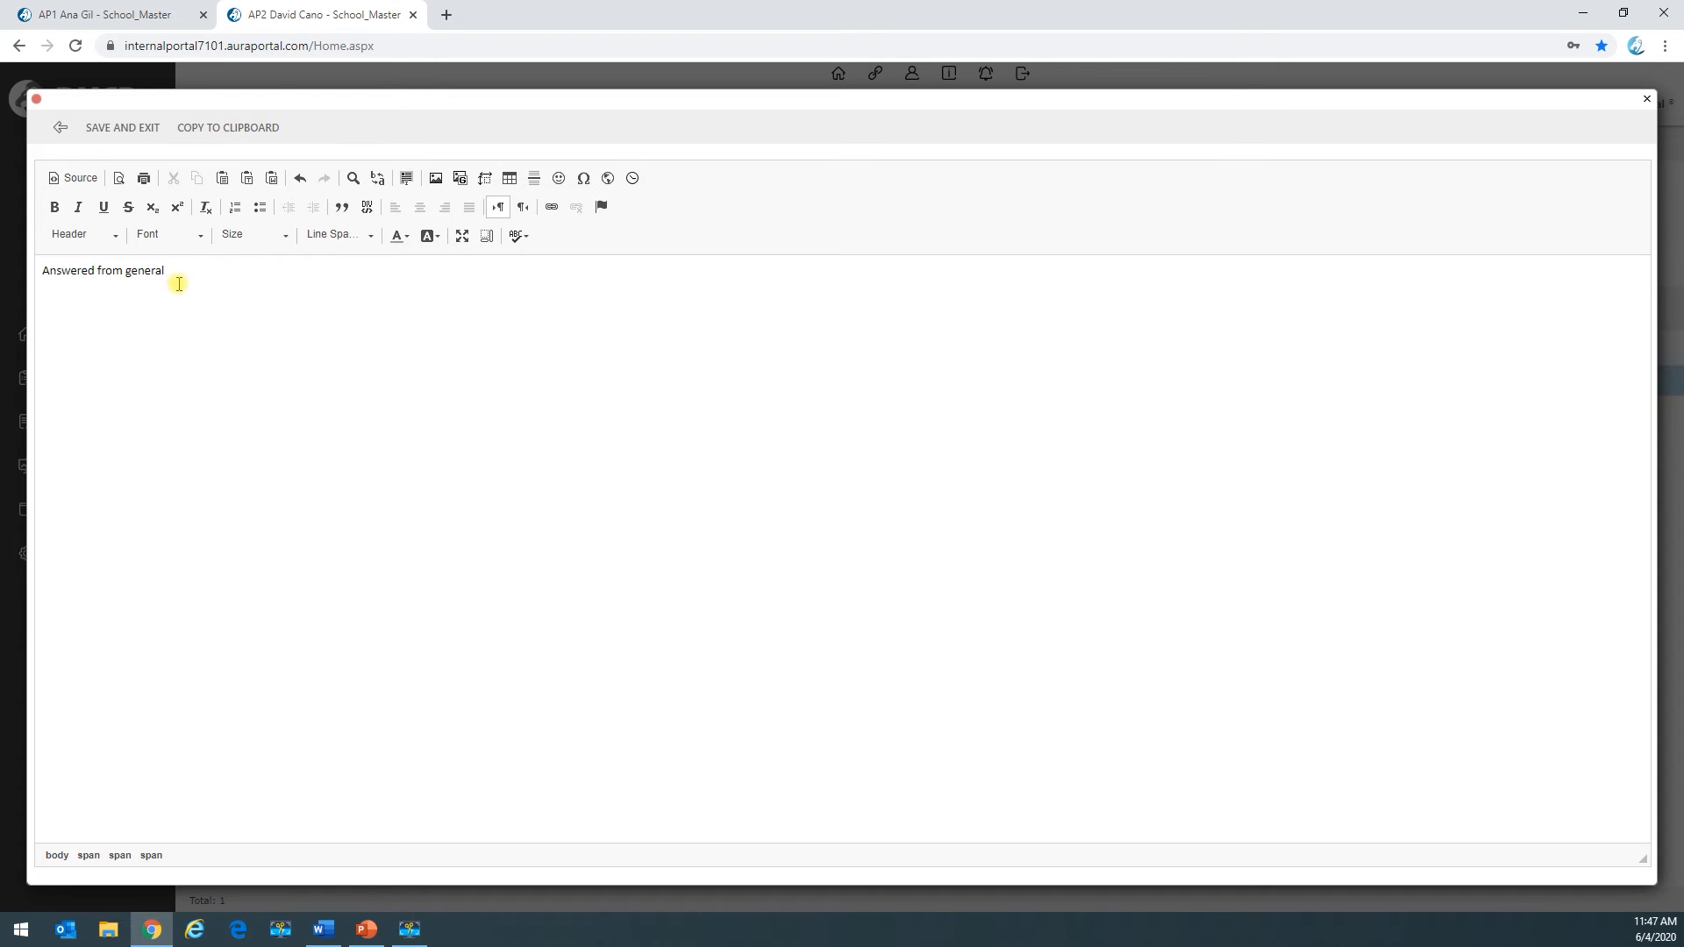
pyautogui.click(122, 127)
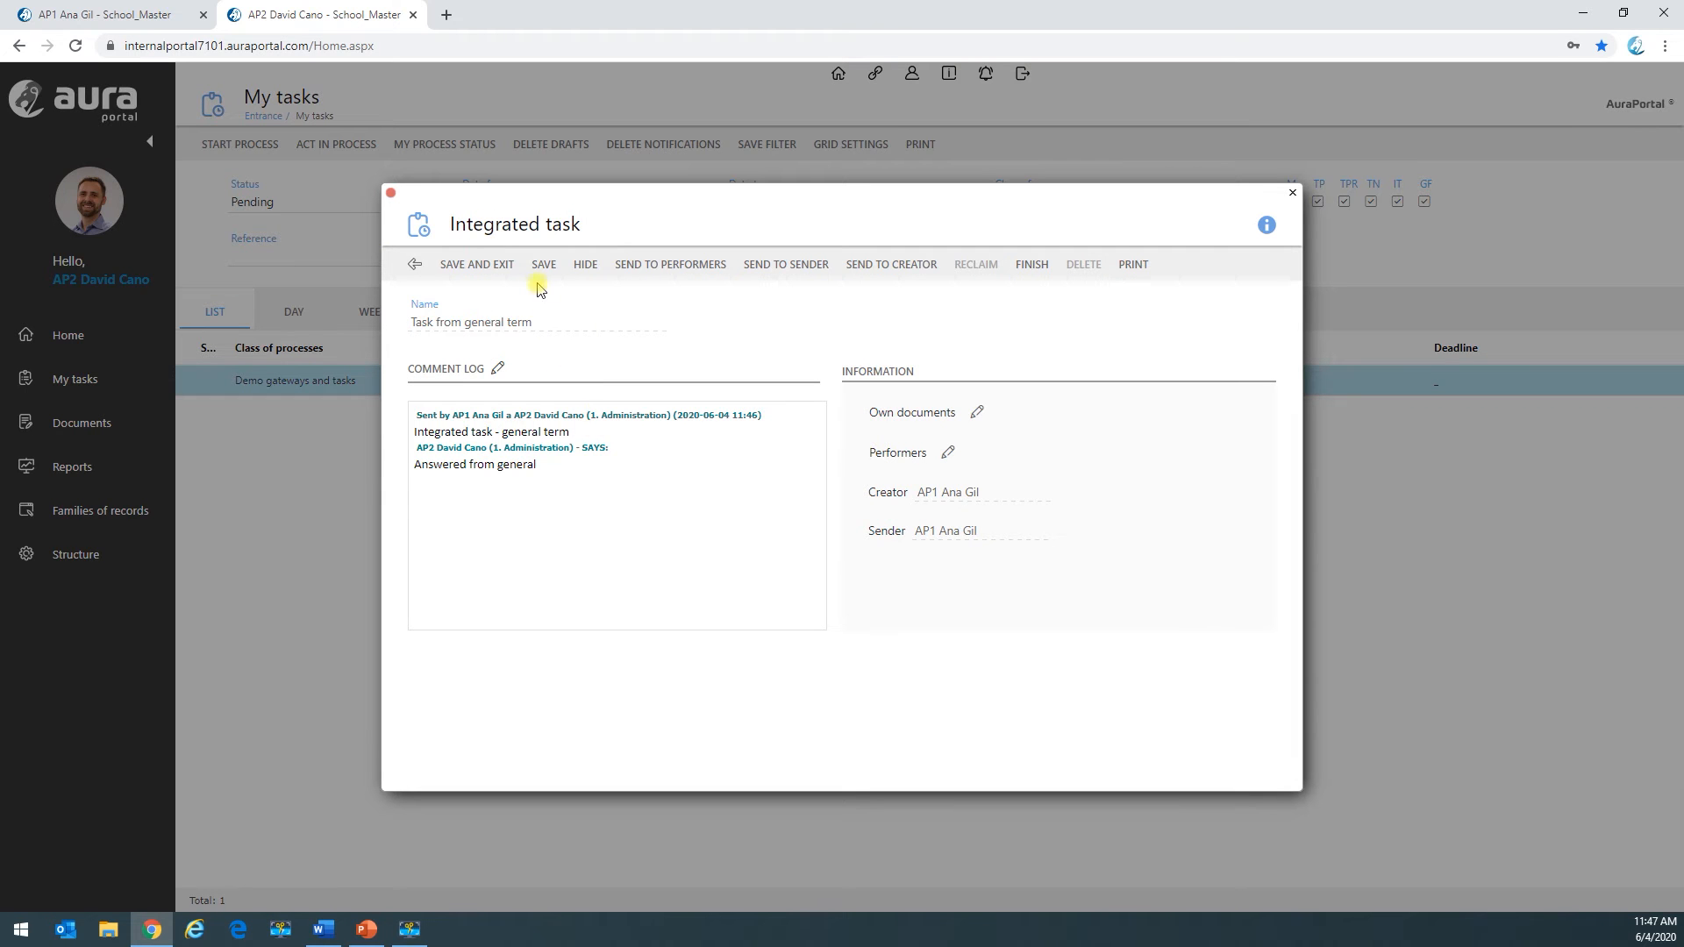
pyautogui.click(541, 264)
pyautogui.click(790, 266)
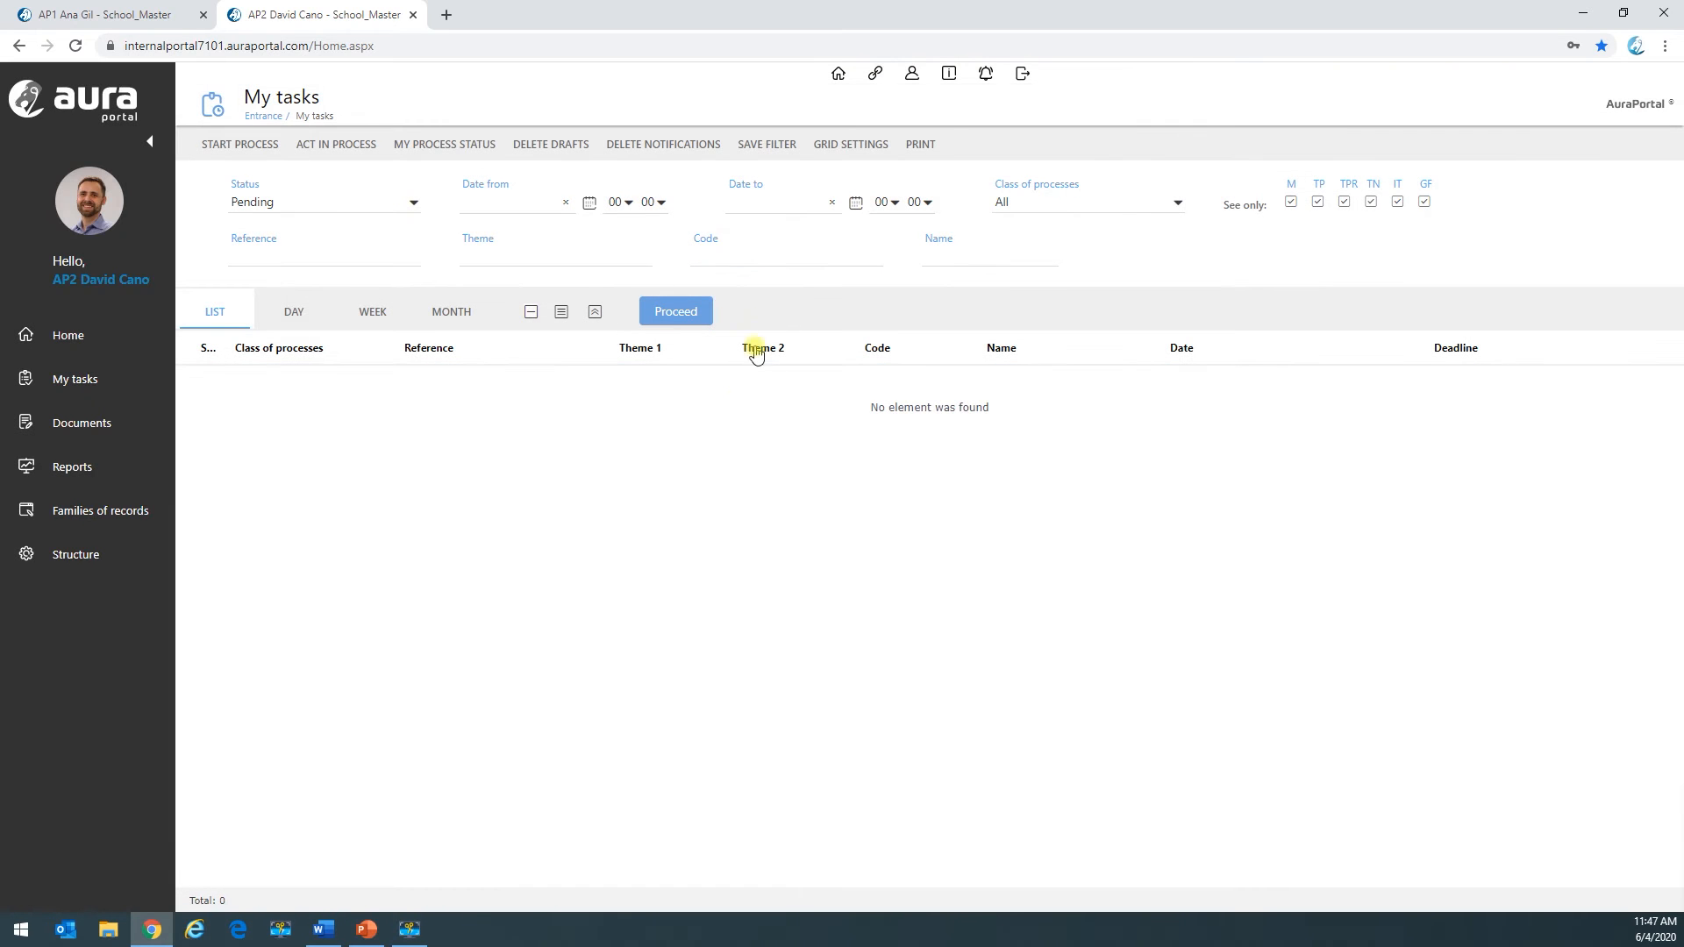
# Step: Log out of the Ap2 session, sign back in as Ap1 with the saved password, and close the older portal tab
pyautogui.click(1022, 77)
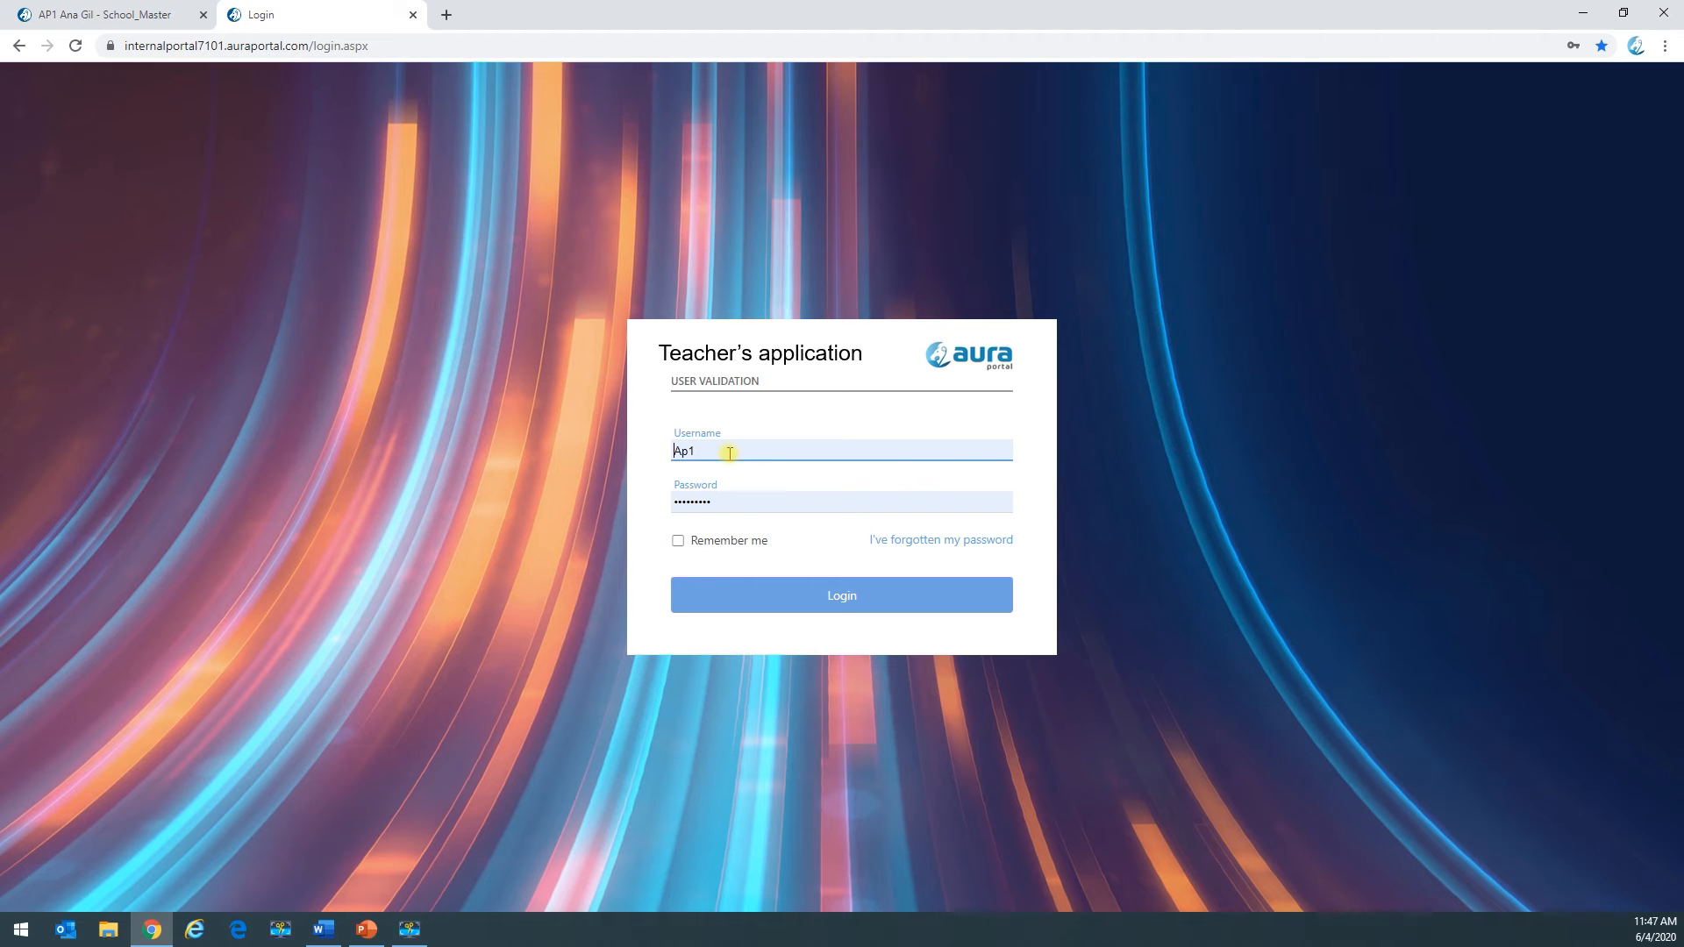
pyautogui.click(814, 605)
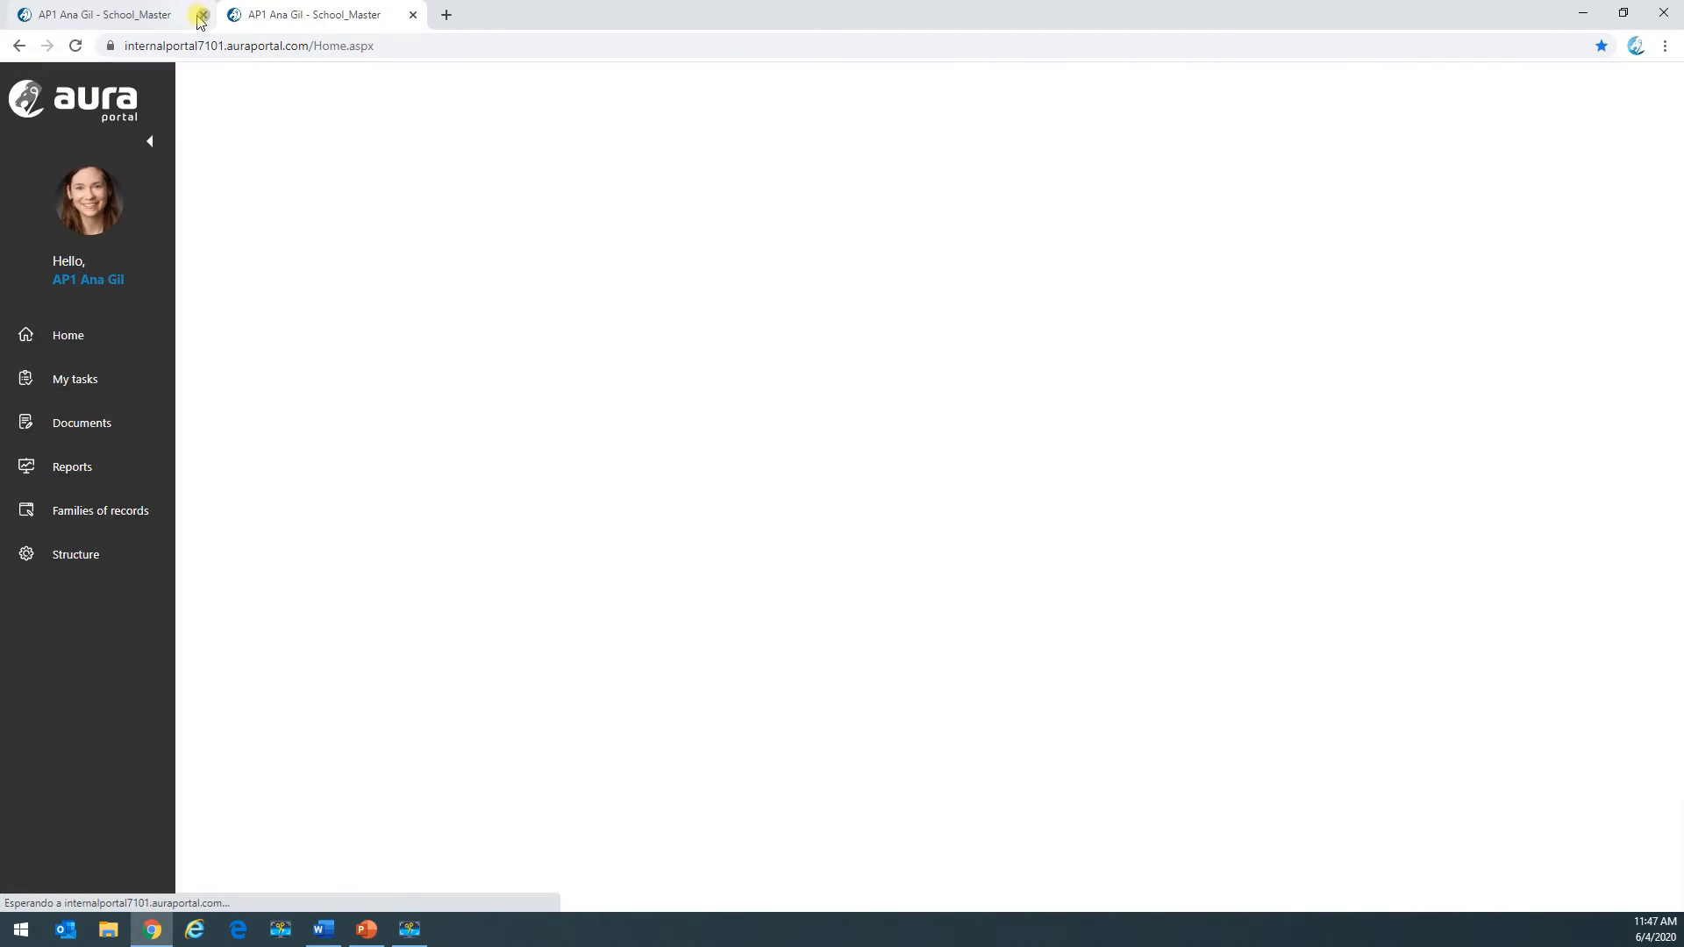
pyautogui.click(201, 16)
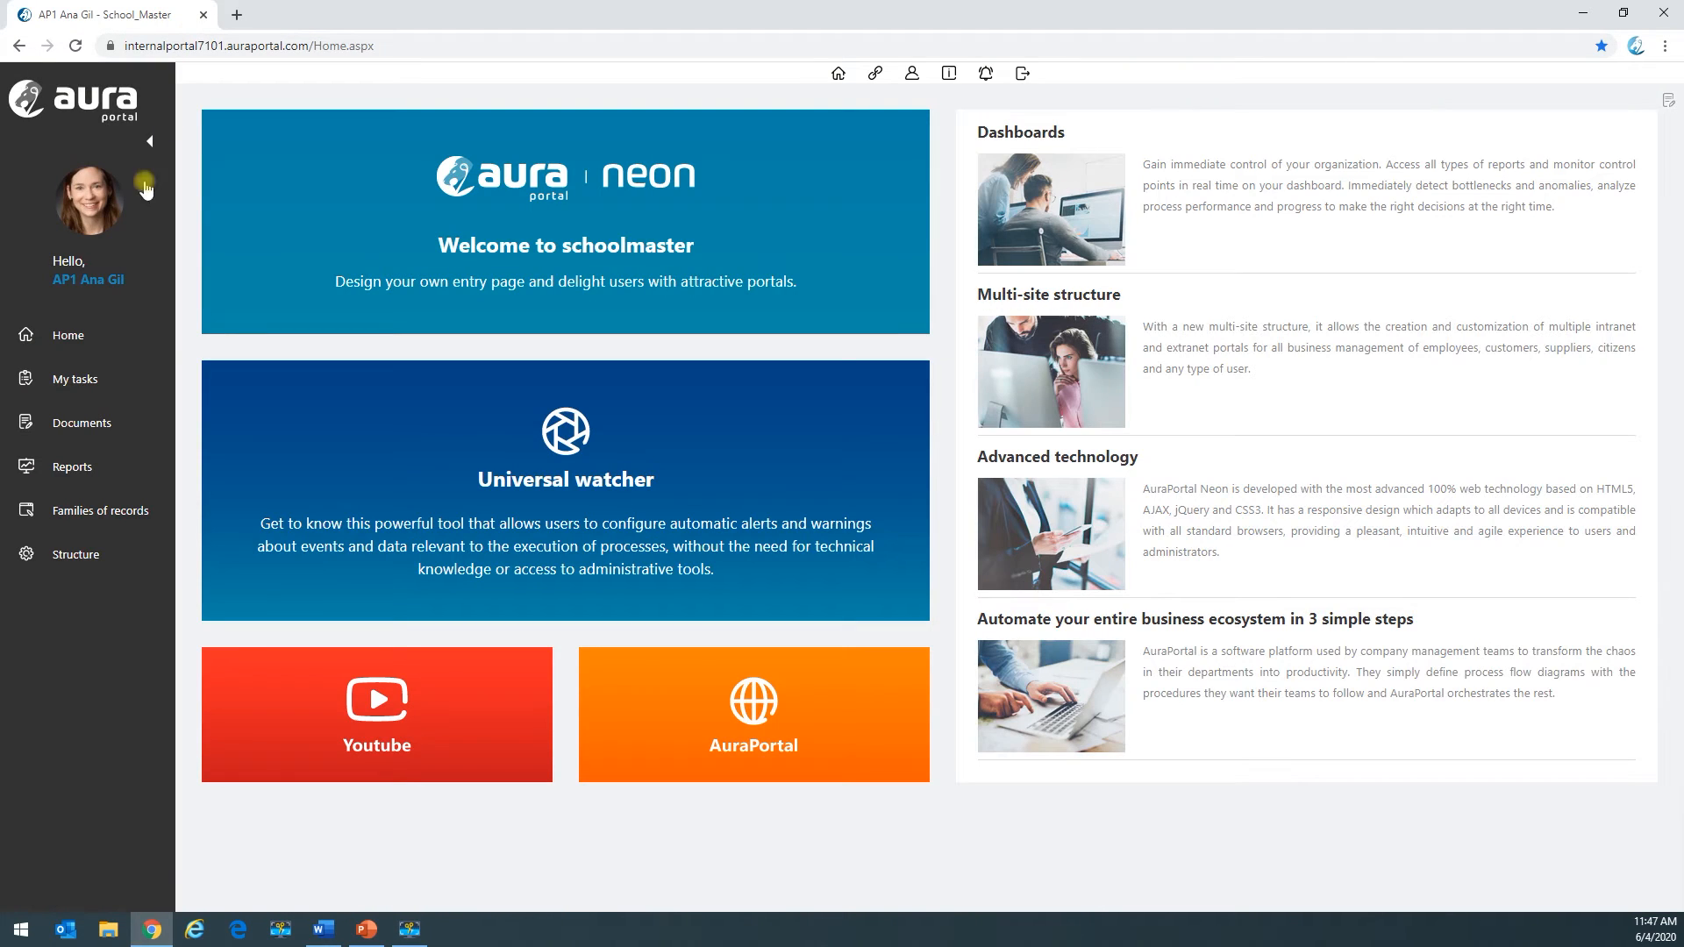
# Step: Reopen the 11:35 Personal task test and check the integrated tasks listed under its Integrated task button and Integrated task demo field
pyautogui.click(92, 378)
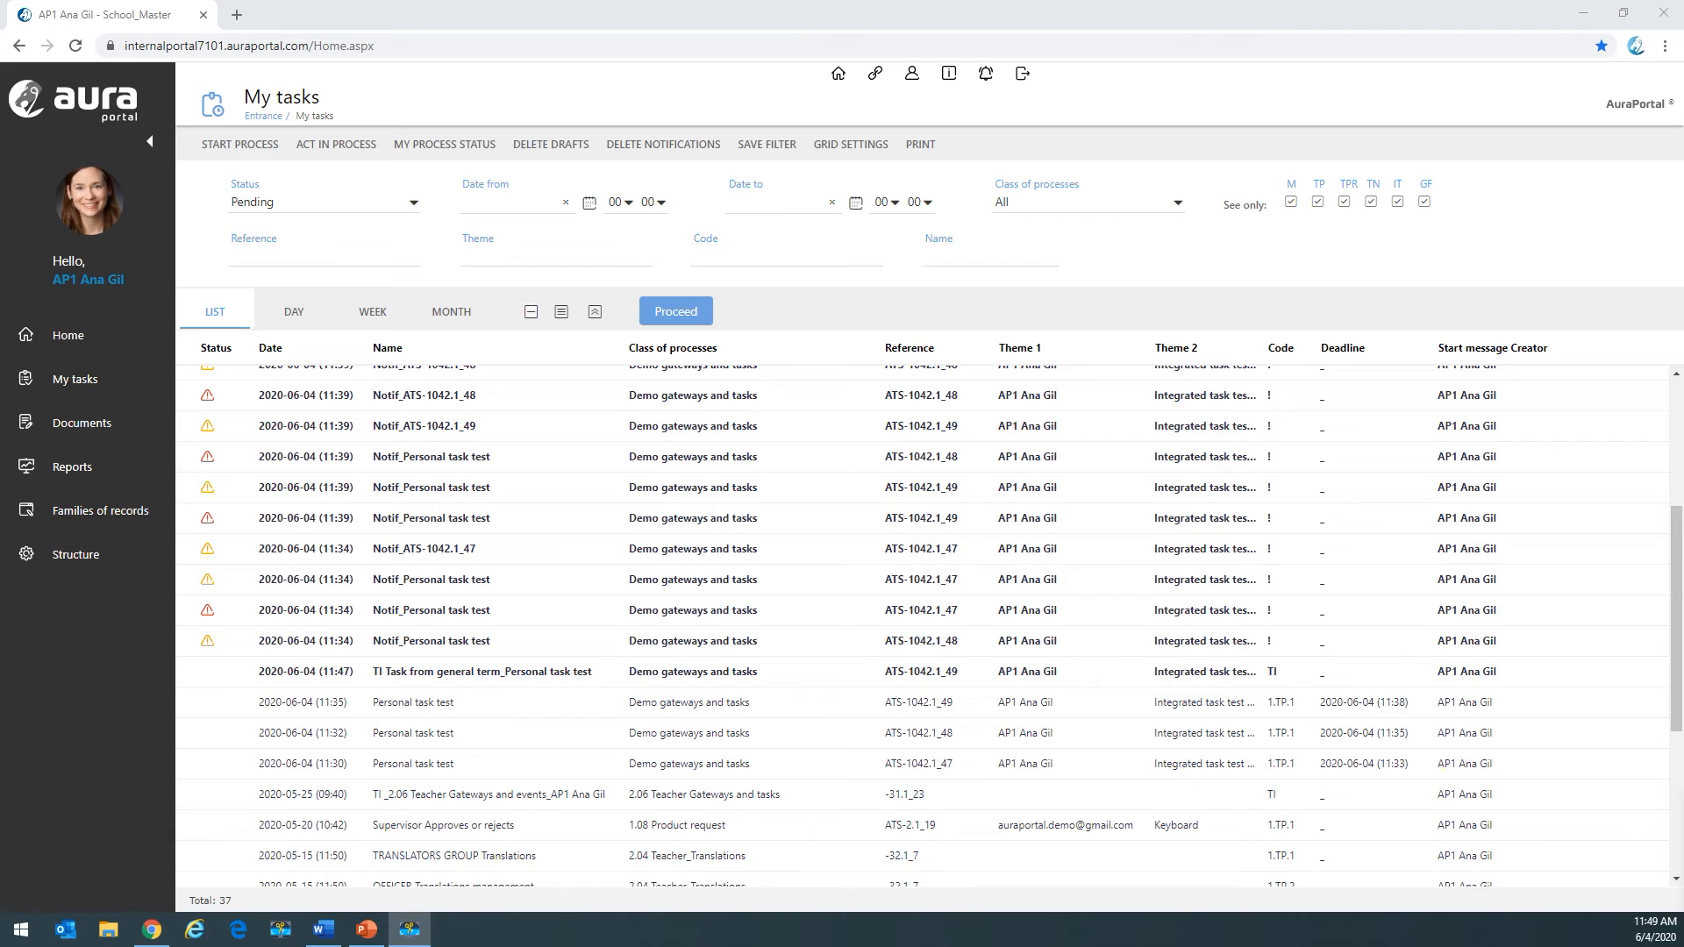
pyautogui.click(406, 706)
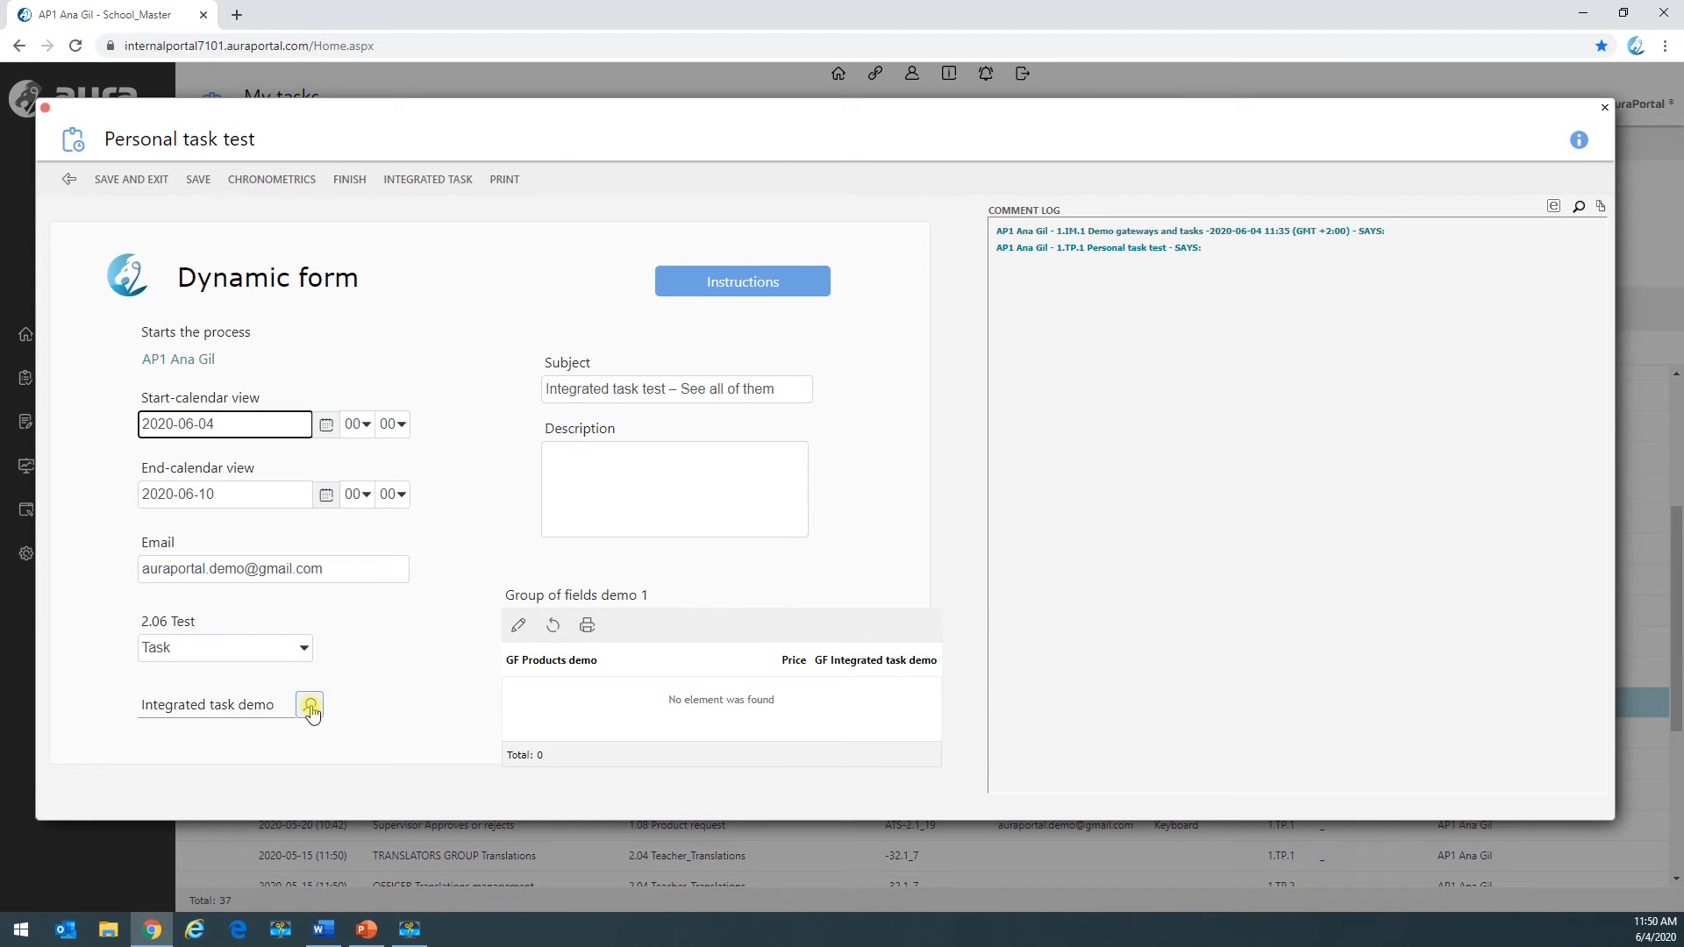
pyautogui.click(439, 181)
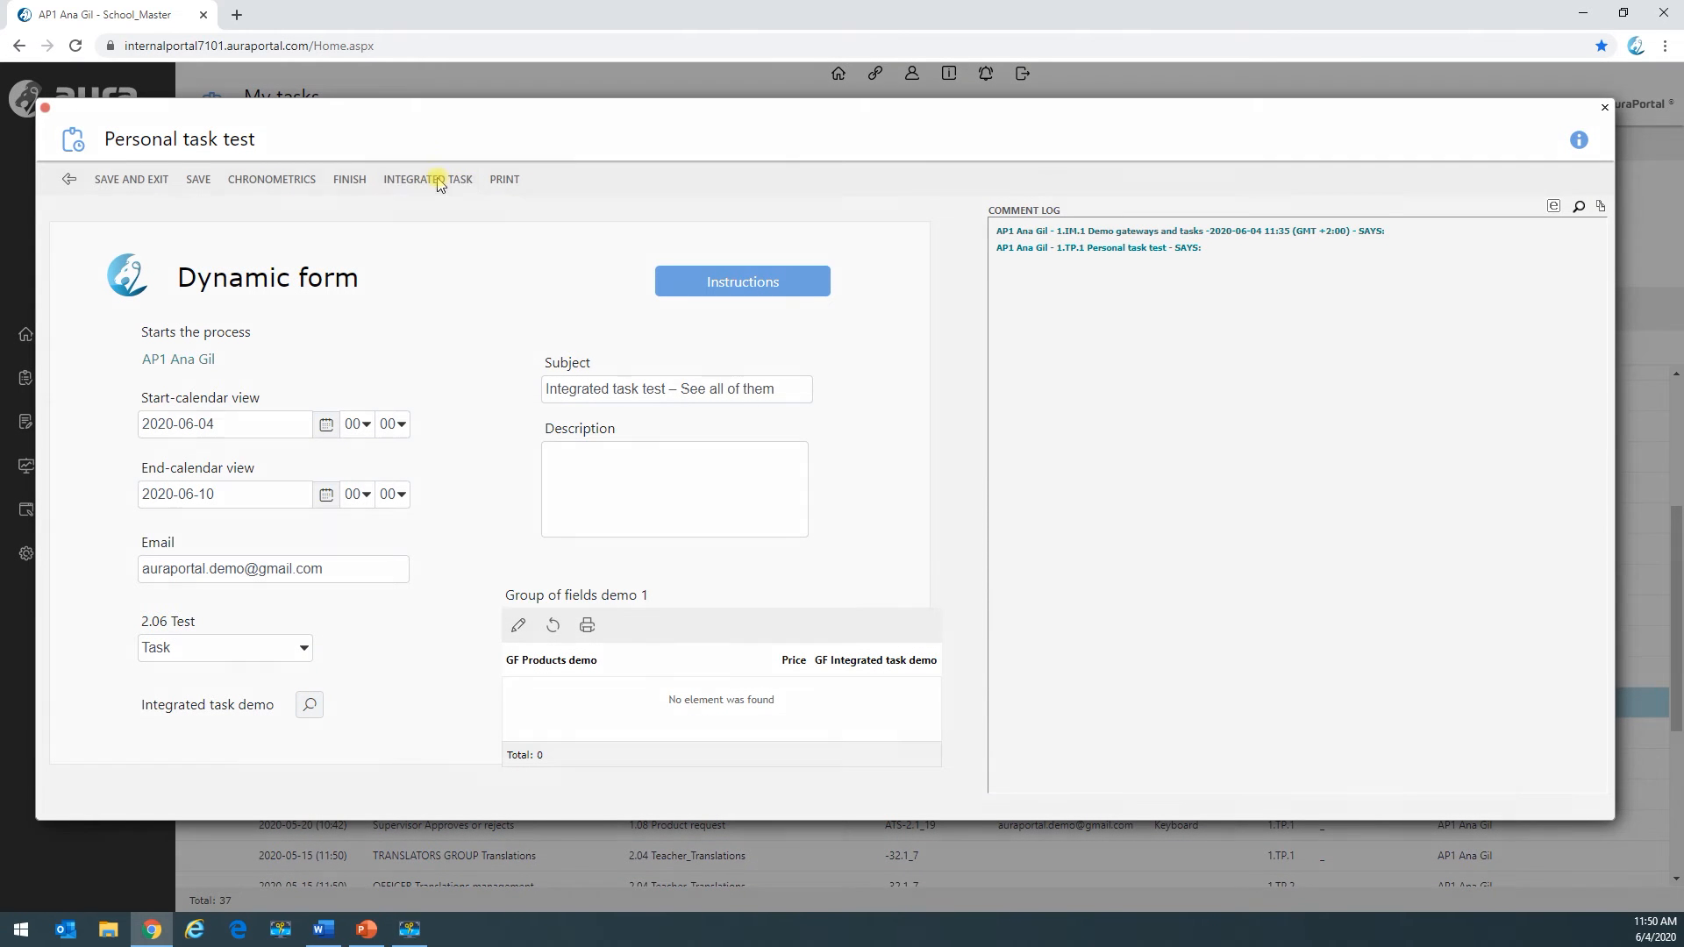
pyautogui.click(75, 170)
pyautogui.click(309, 706)
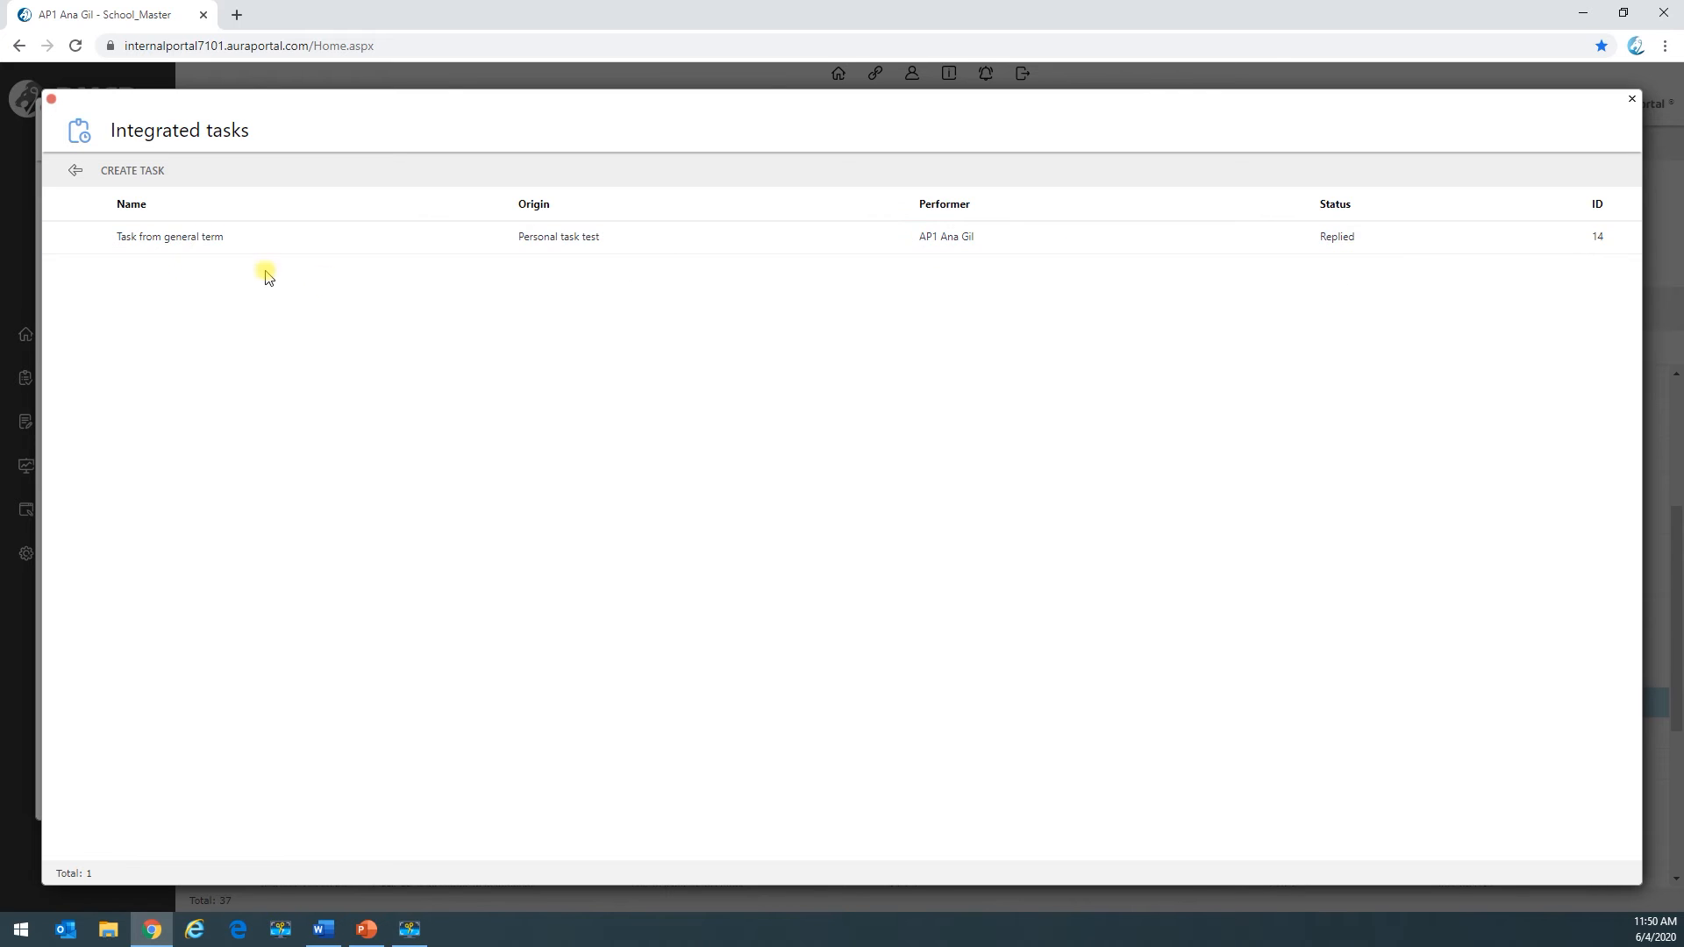
pyautogui.click(77, 178)
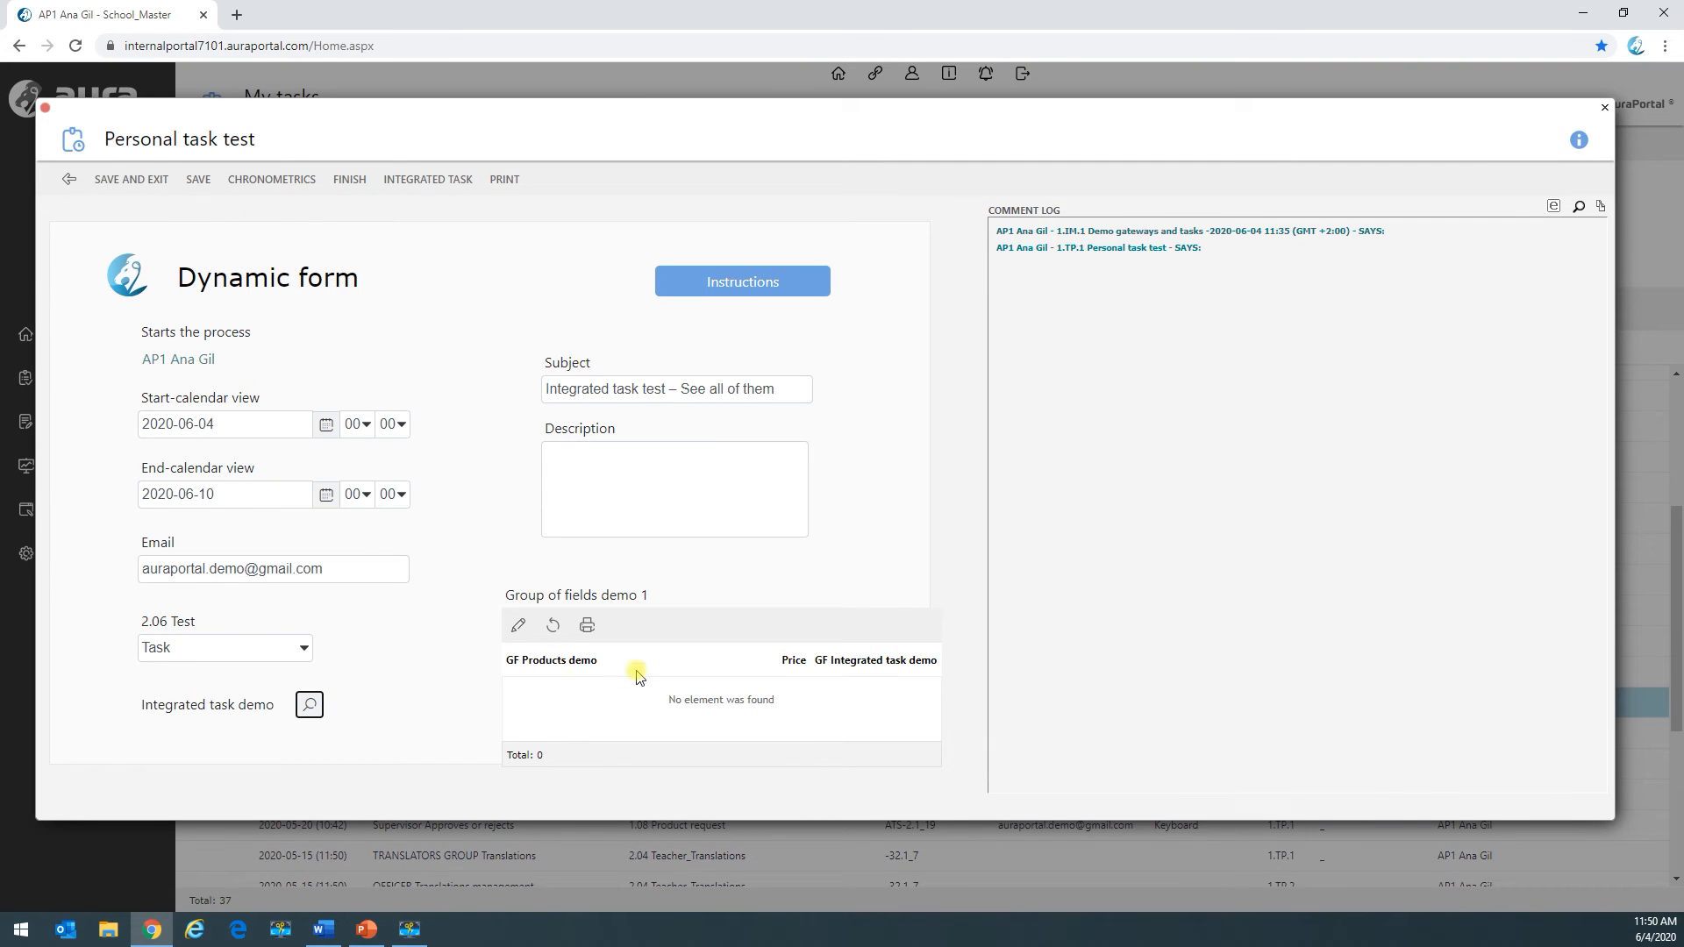
# Step: Add a row to Group of fields demo 1 with Office 365 as the GF Products demo value
pyautogui.click(517, 628)
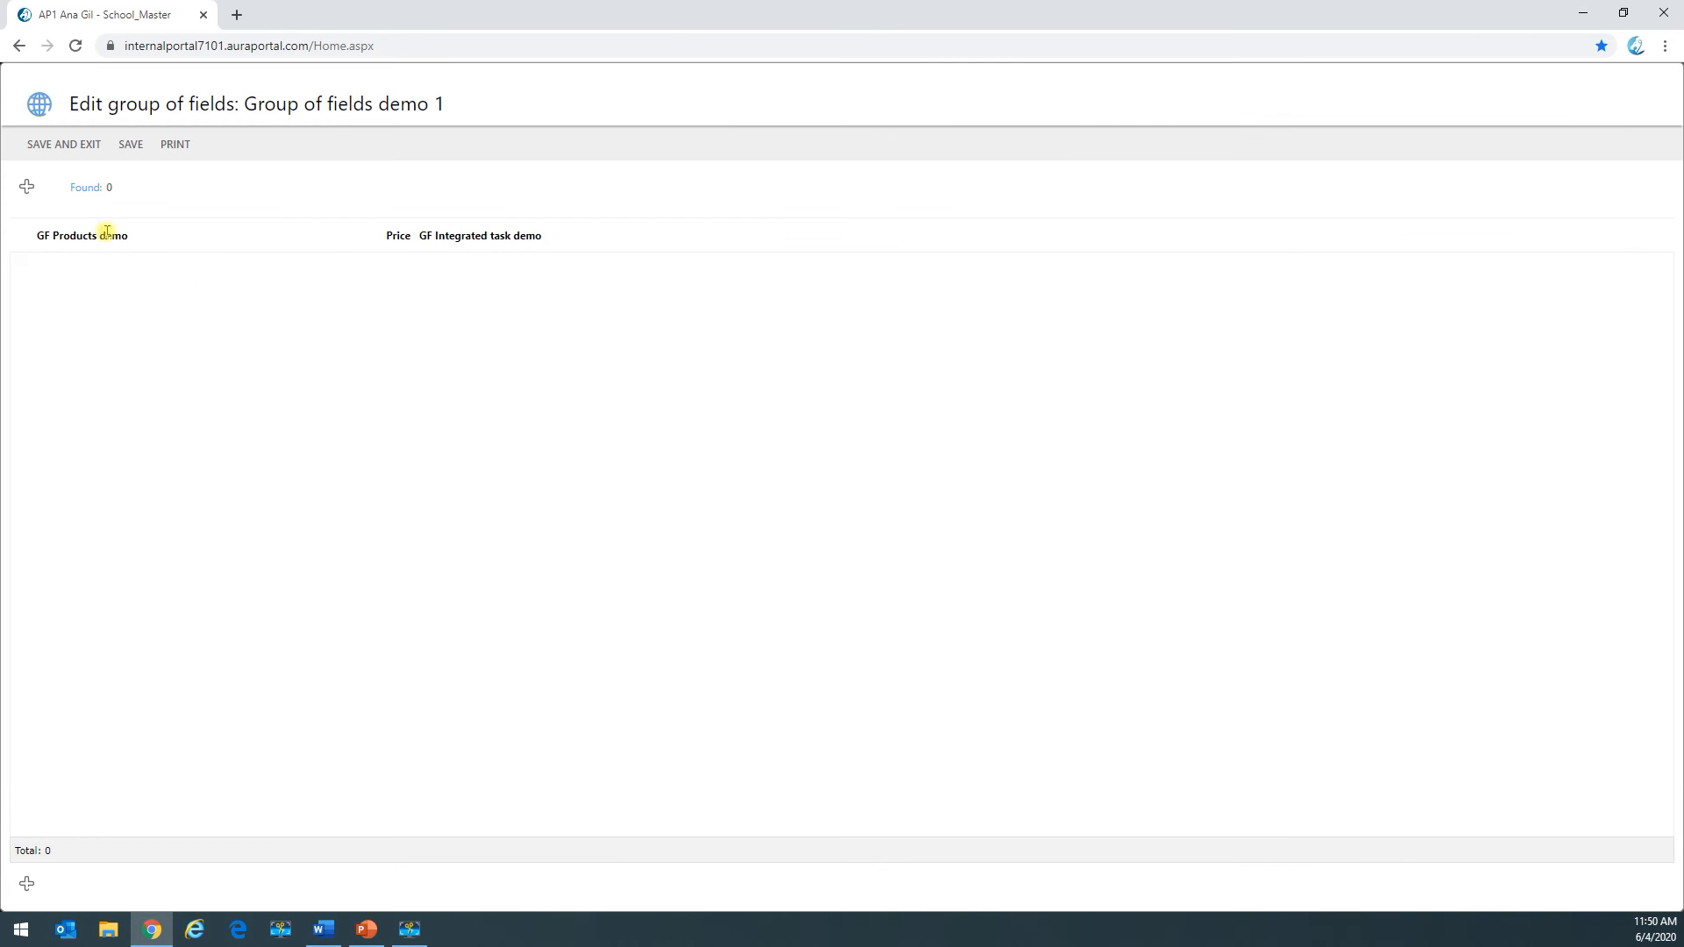
pyautogui.click(26, 186)
pyautogui.click(204, 269)
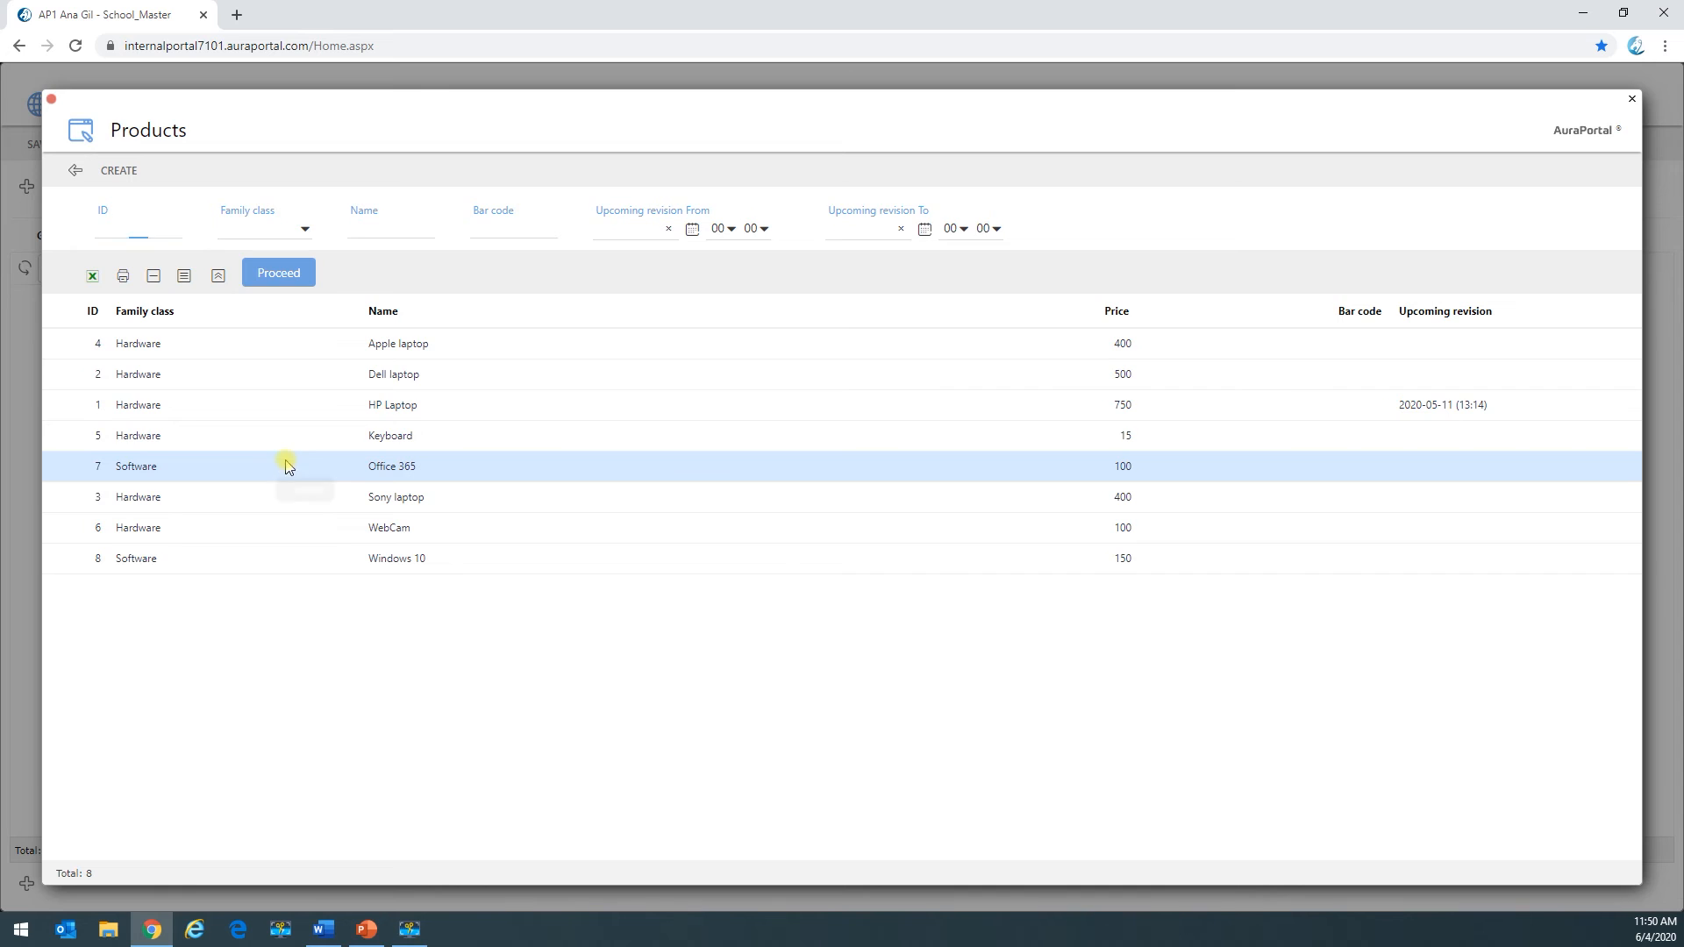
pyautogui.click(288, 466)
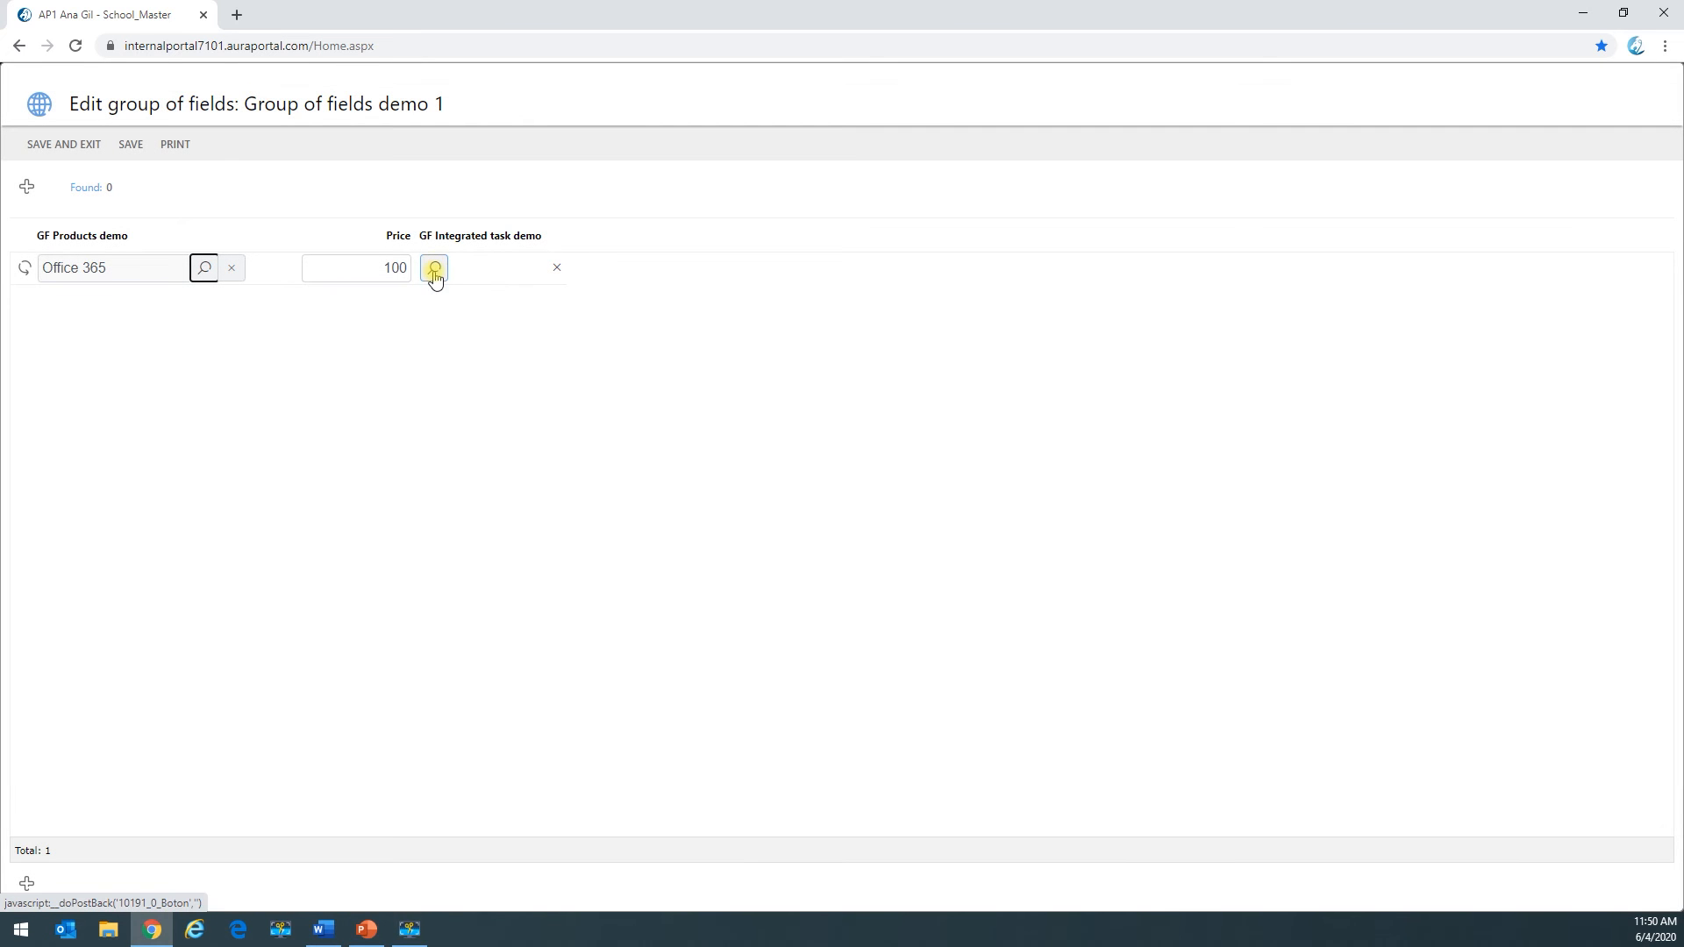
# Step: Create an integrated task named "From 1st GF register" from the Office 365 row's GF Integrated task demo field
pyautogui.click(436, 269)
pyautogui.click(155, 179)
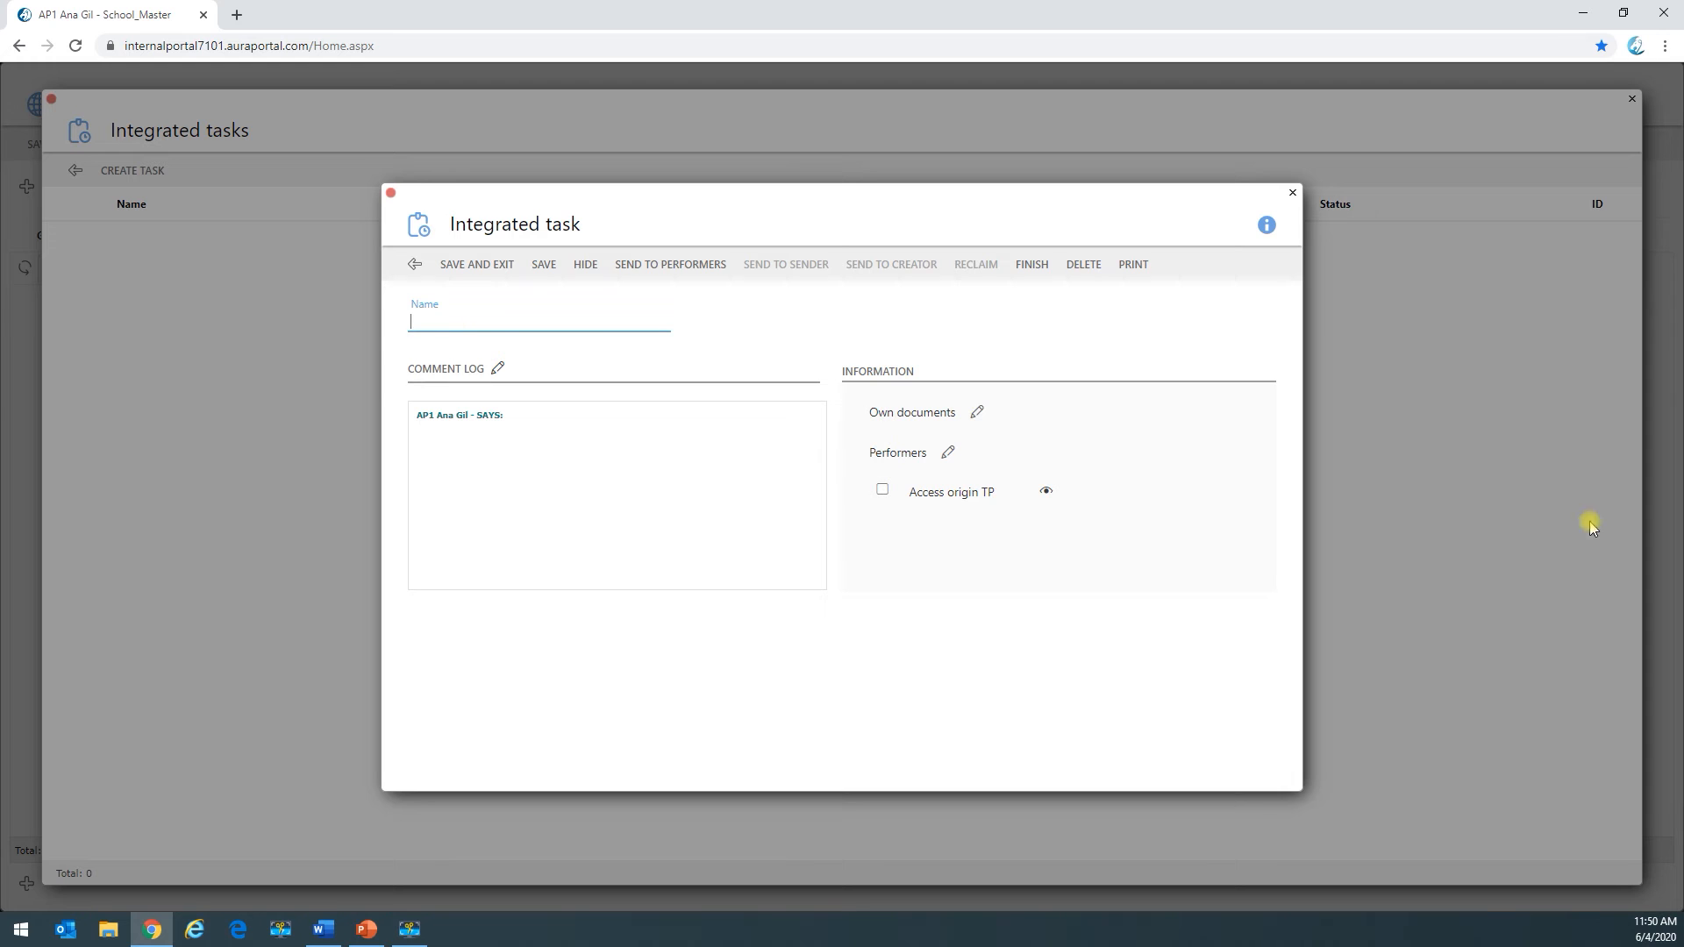
pyautogui.write('From 1st GF register')
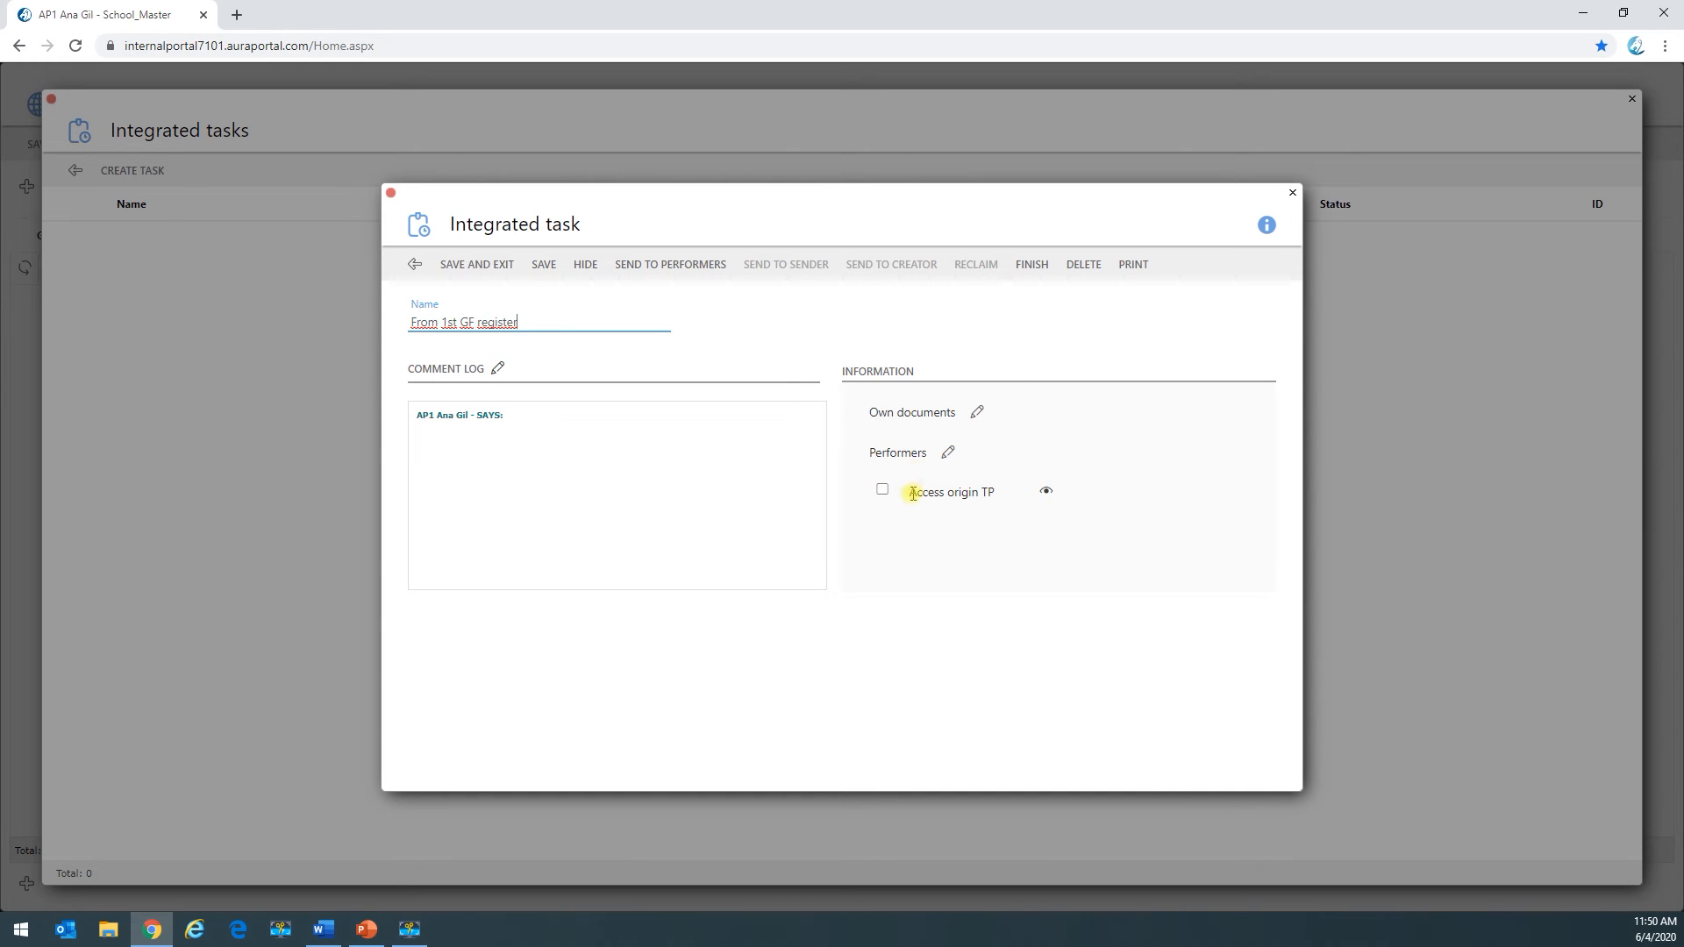
# Step: Add the AP2 employee with the 1. Administration job title as performer and send the first register's task to performers
pyautogui.click(948, 451)
pyautogui.click(903, 413)
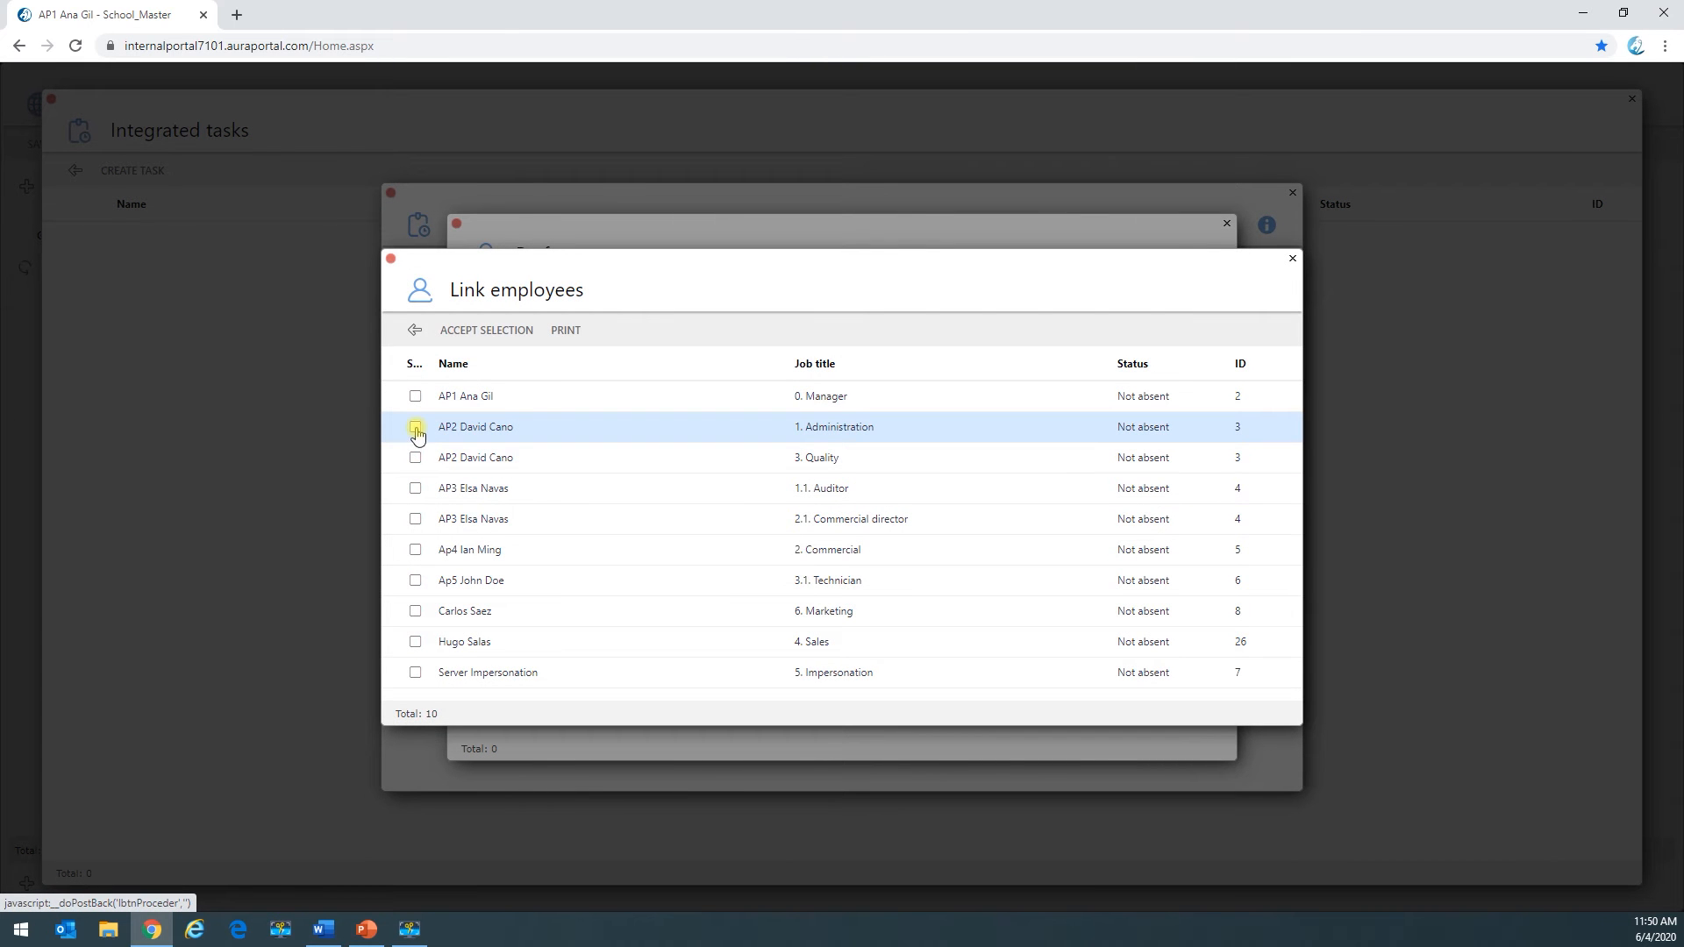
pyautogui.click(502, 331)
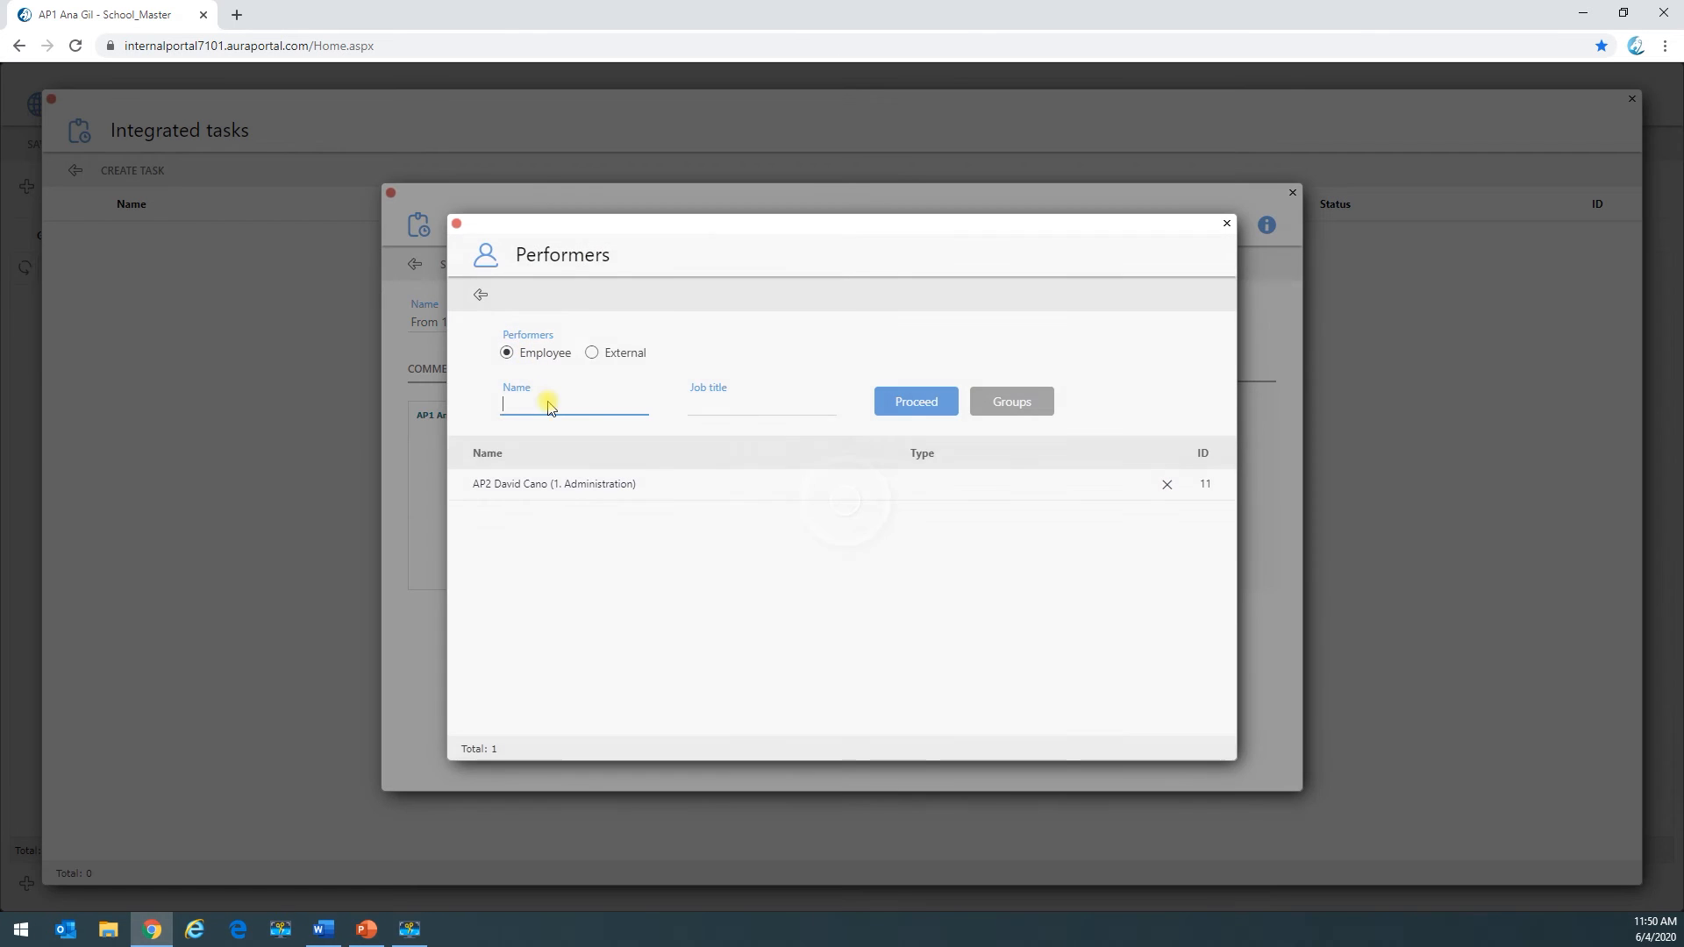
pyautogui.click(480, 295)
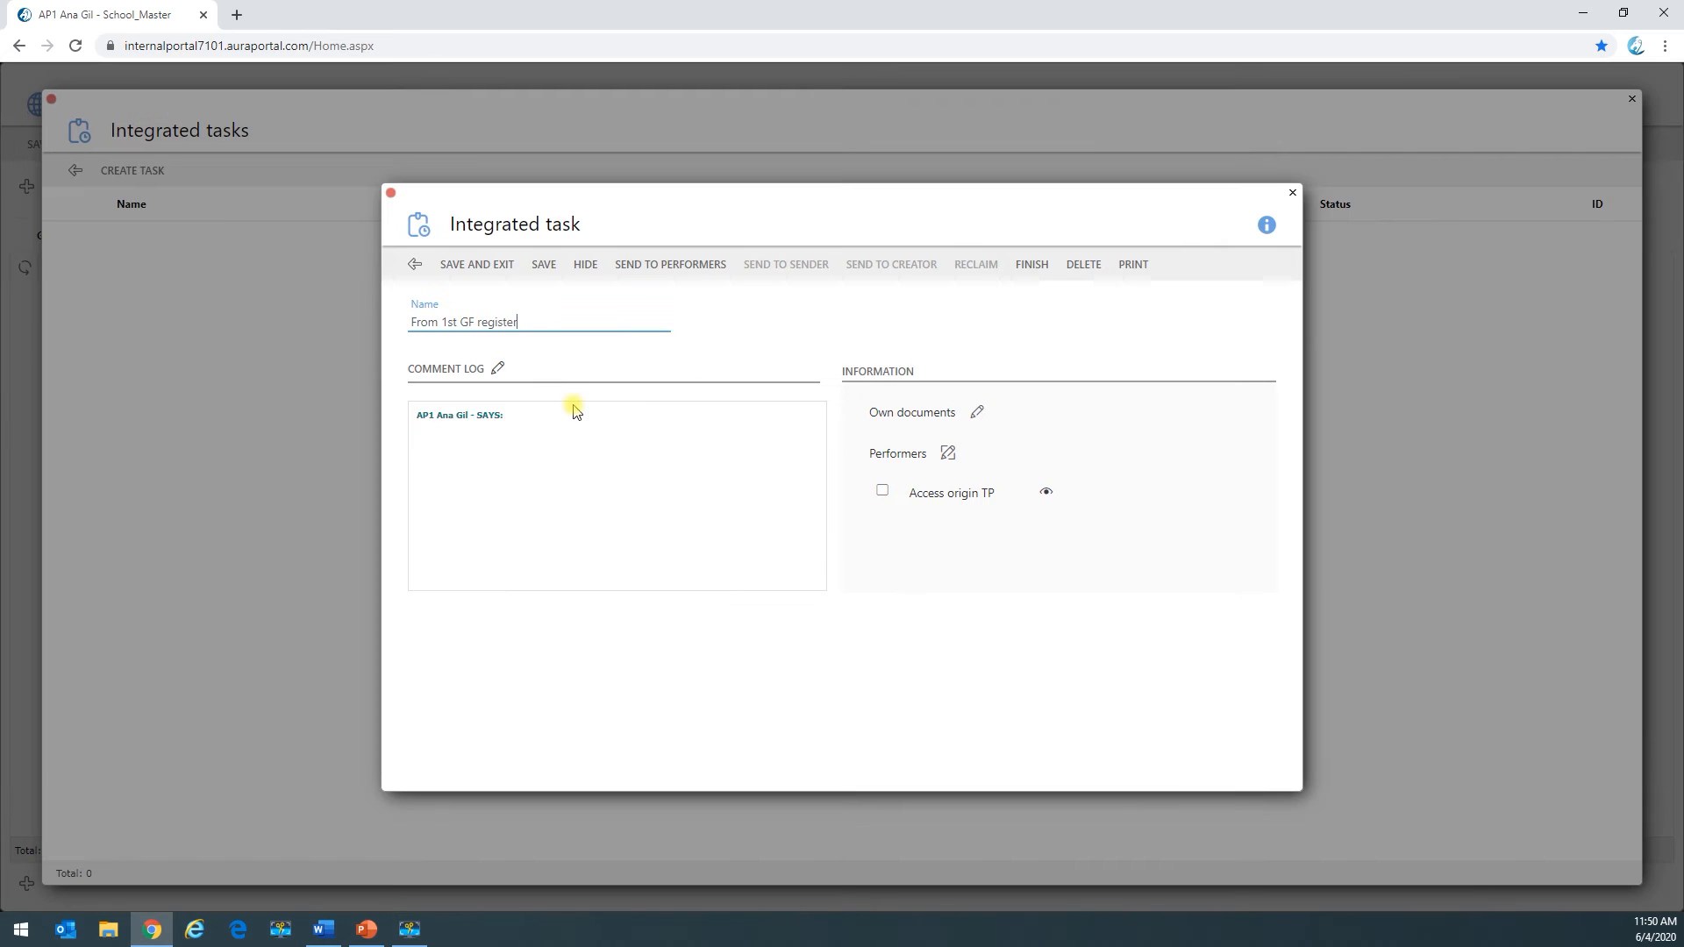
pyautogui.click(669, 266)
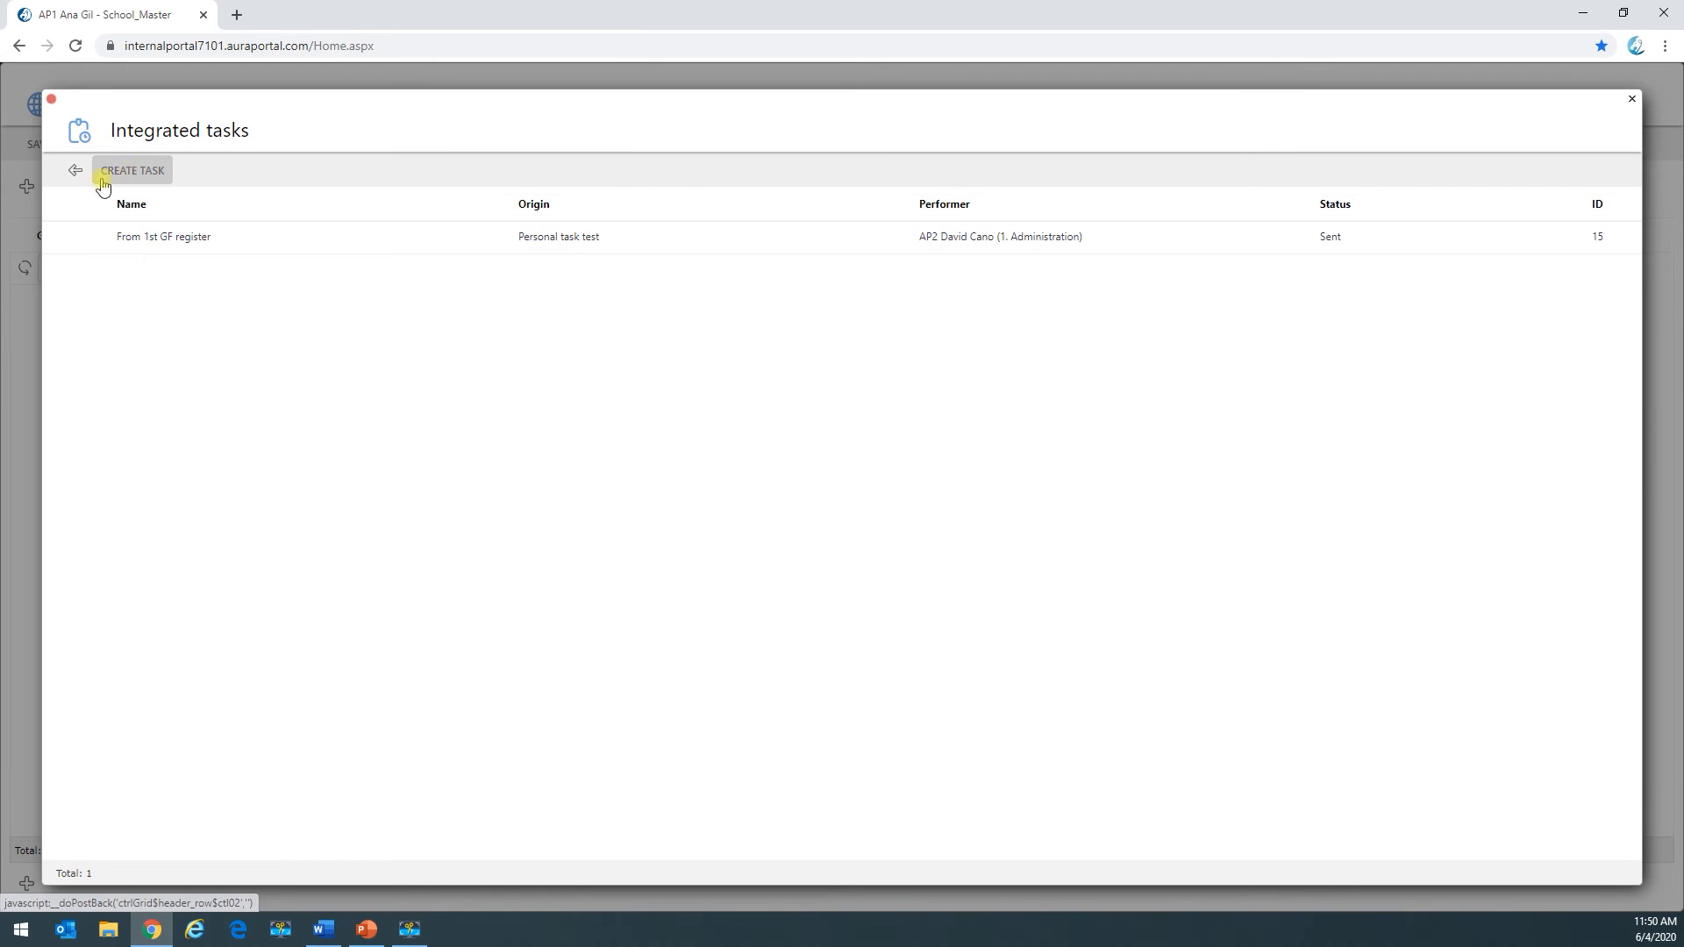
# Step: Check the sent From 1st GF register task and return to the group of fields editor
pyautogui.click(555, 239)
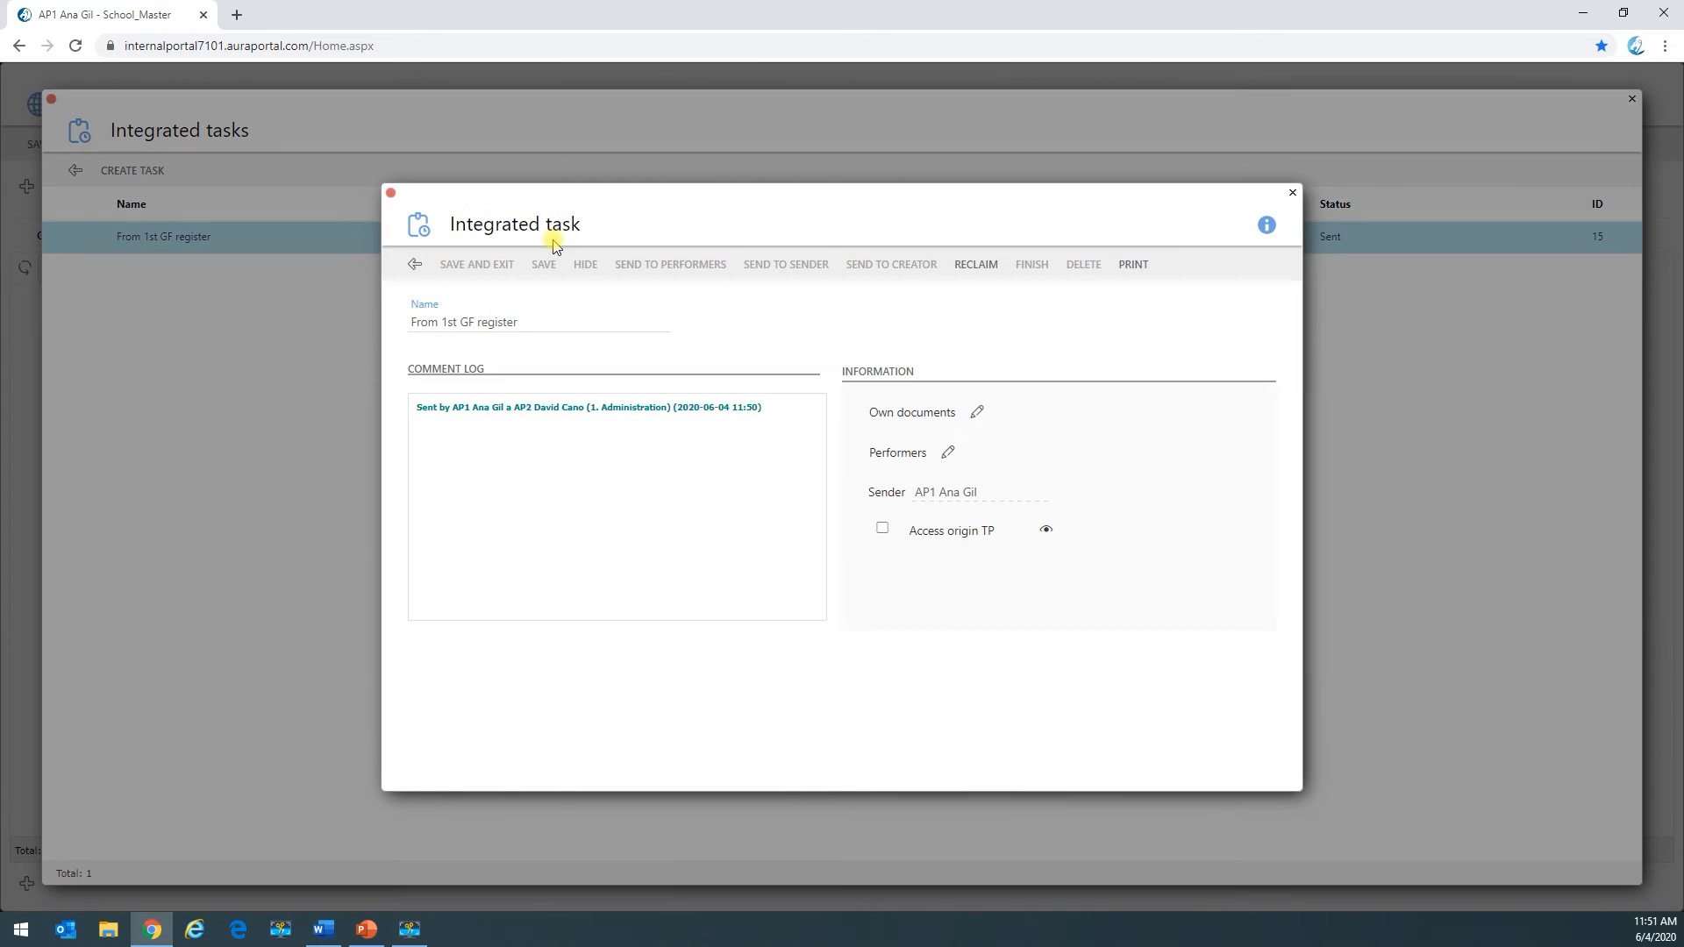
pyautogui.click(414, 264)
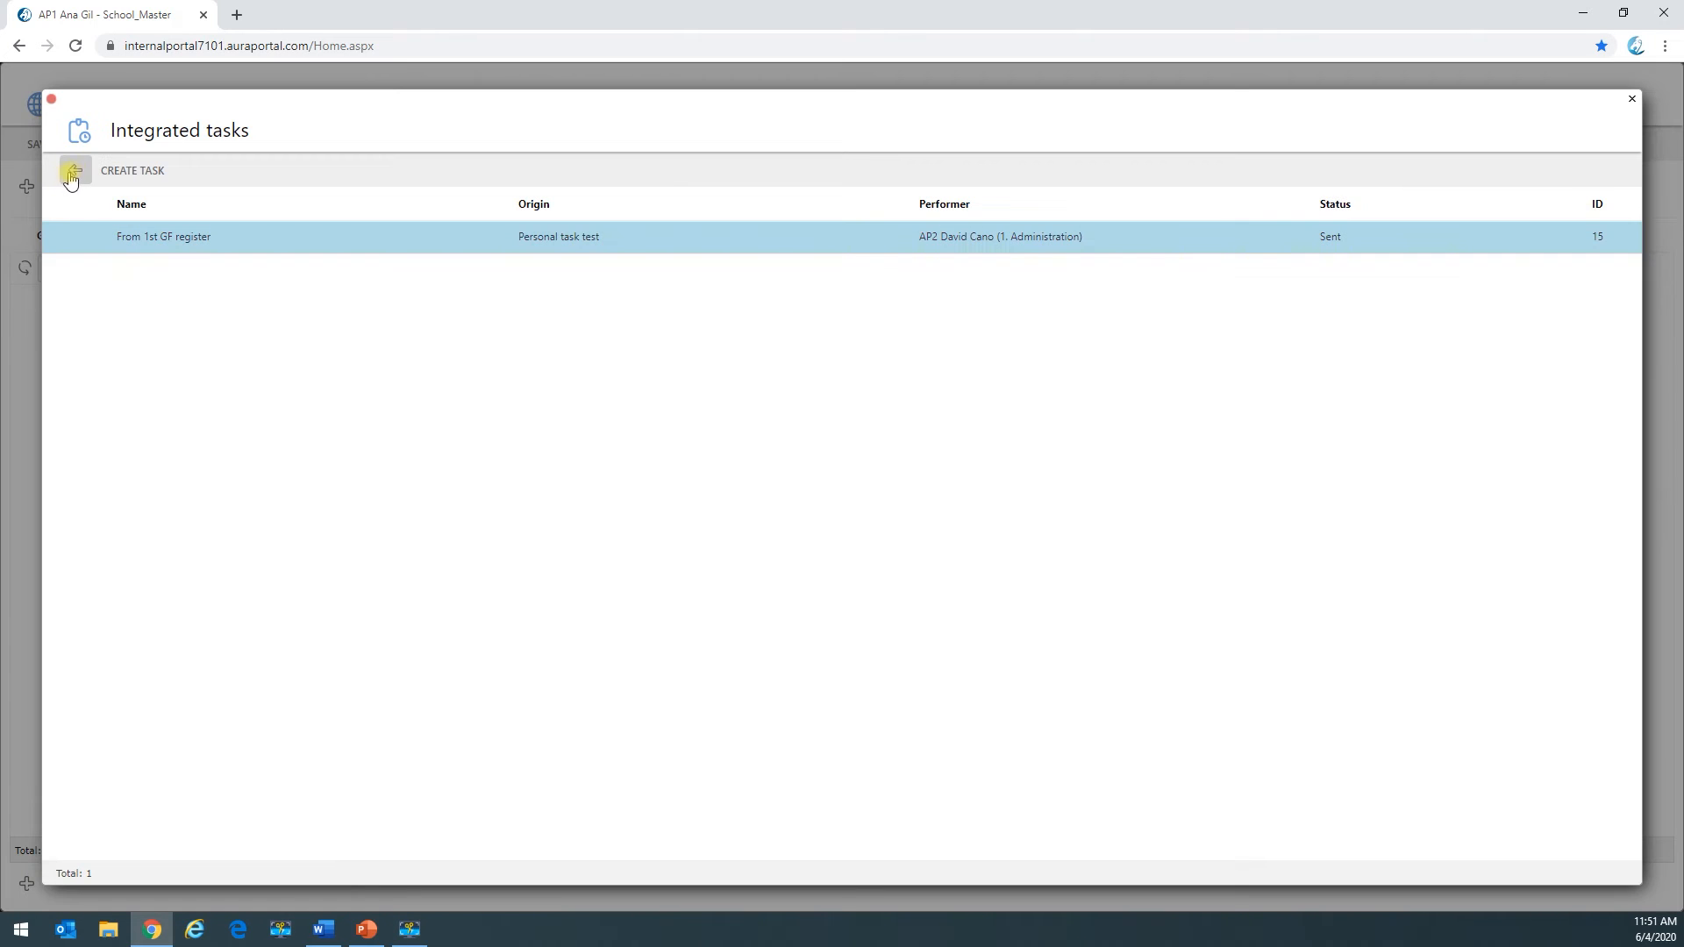
pyautogui.click(76, 170)
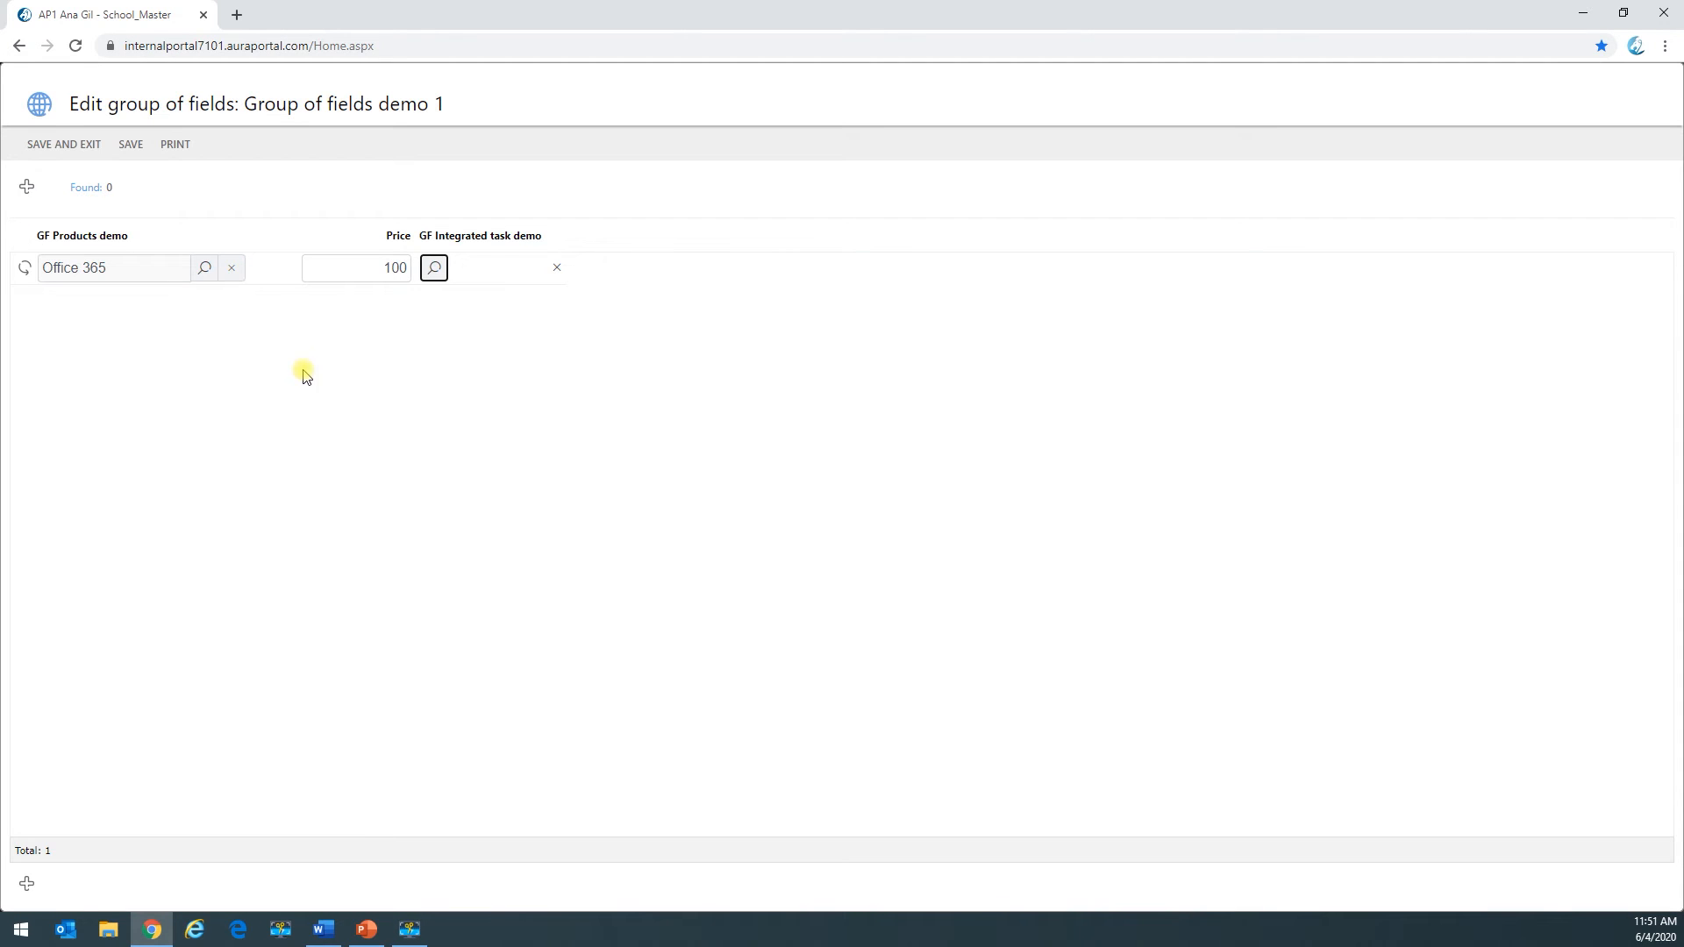
# Step: Add a second row to Group of fields demo 1 with Dell laptop as the GF Products demo value
pyautogui.click(26, 186)
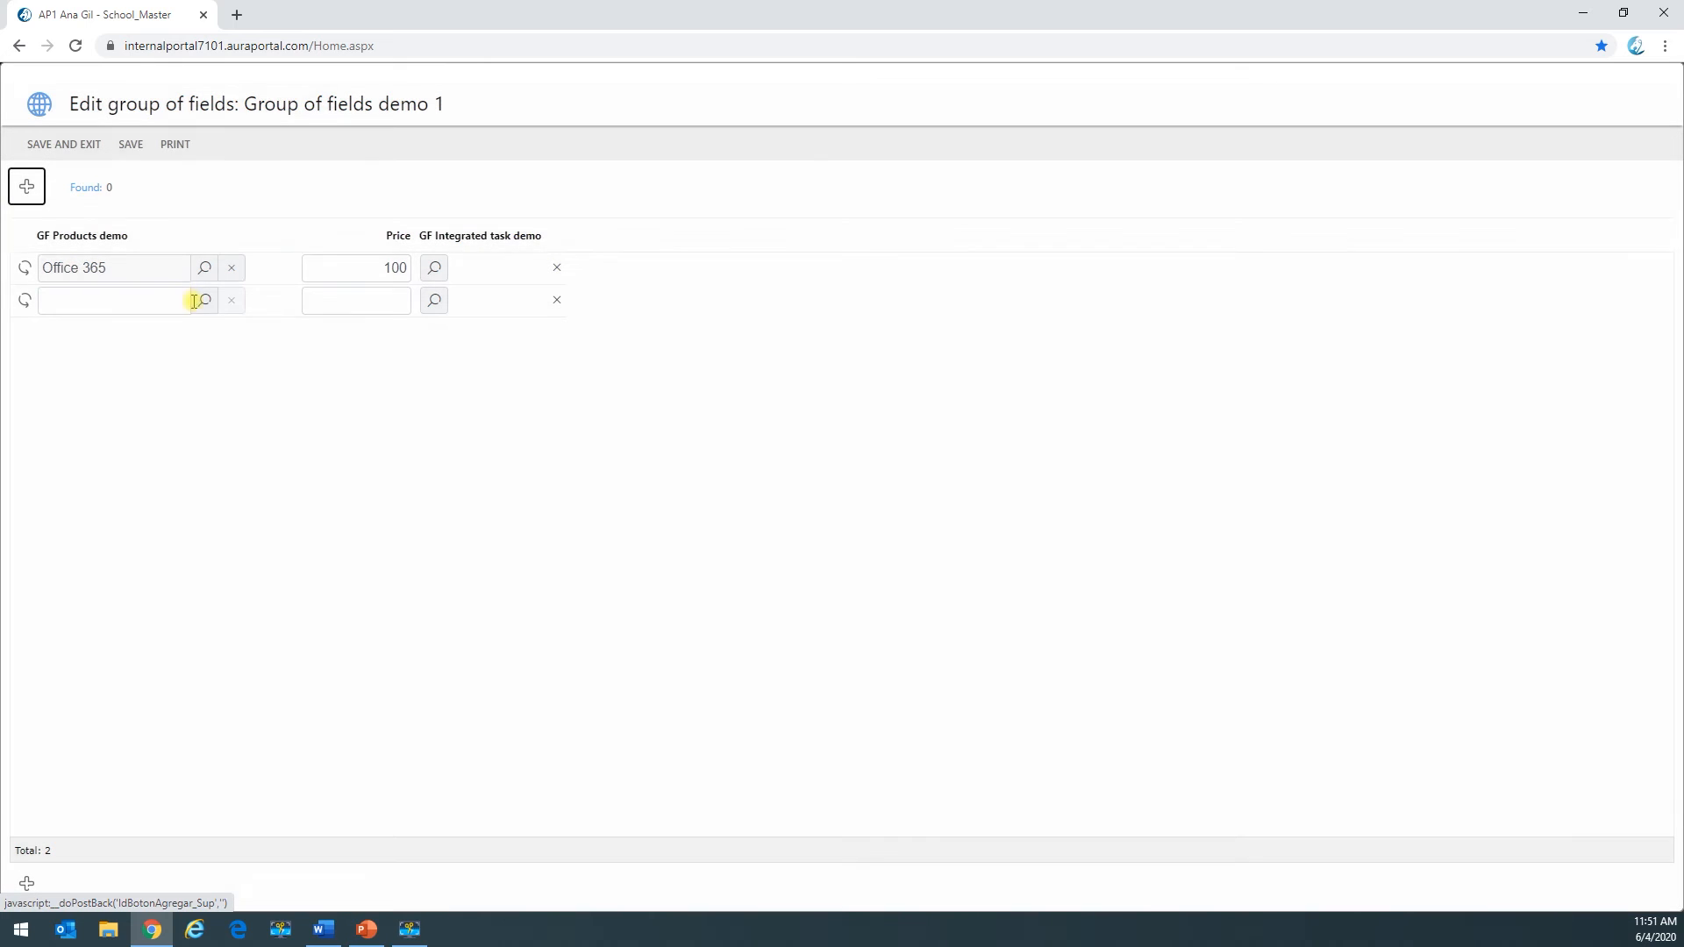
pyautogui.click(204, 301)
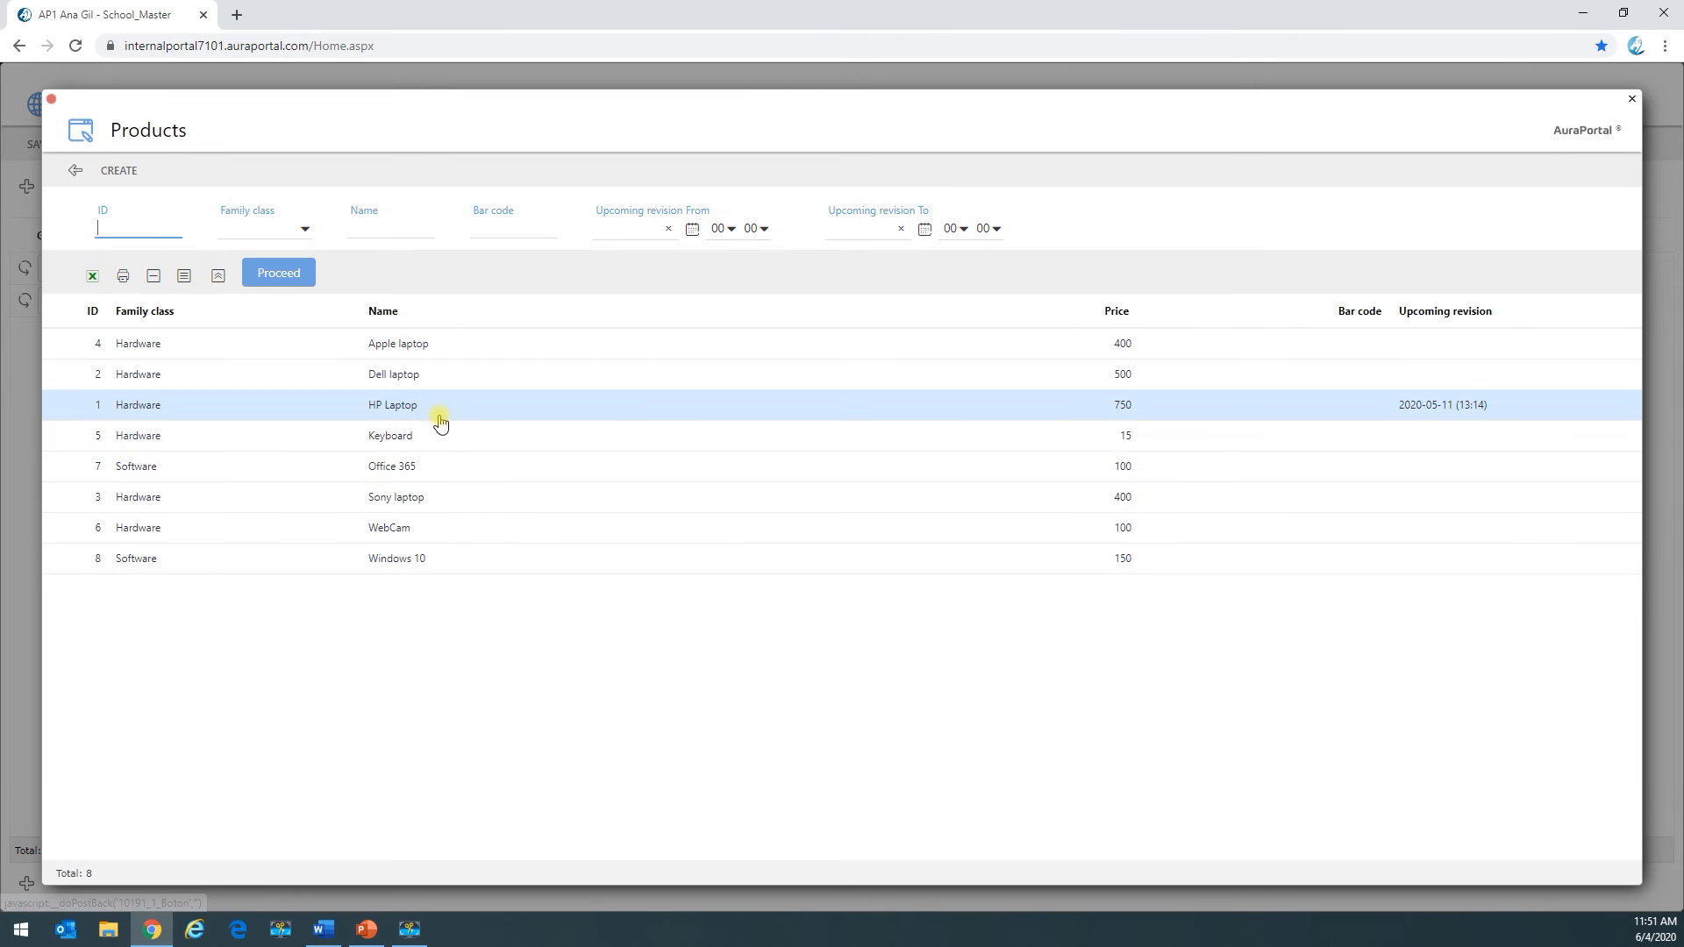
pyautogui.click(463, 442)
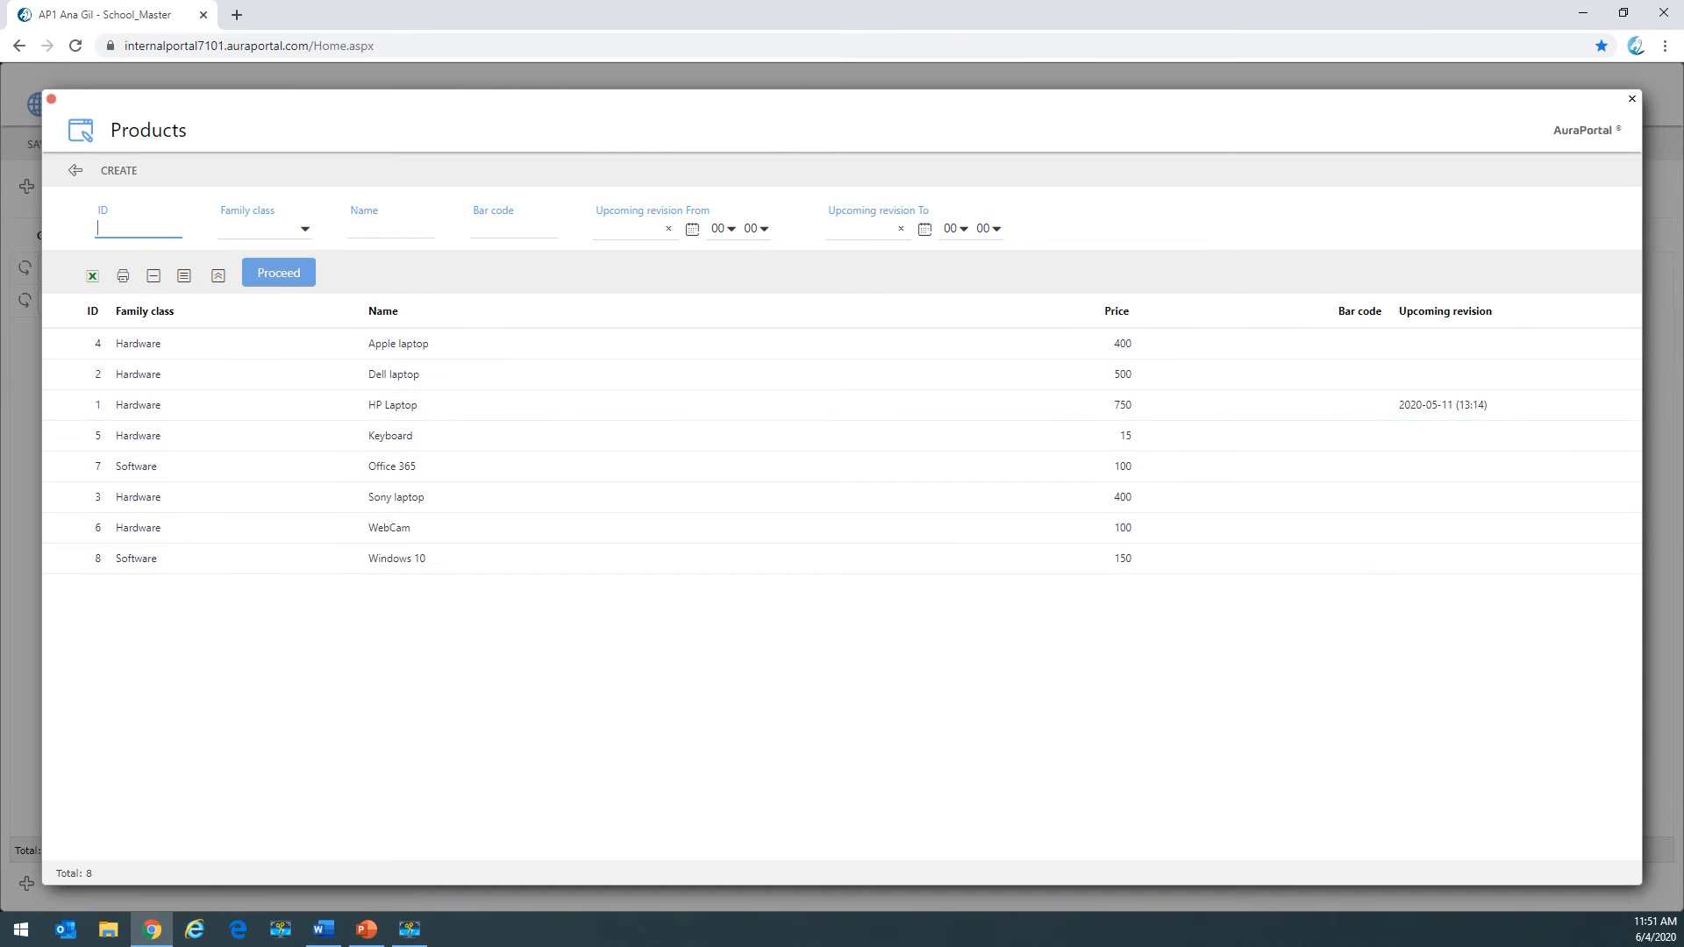
pyautogui.click(387, 375)
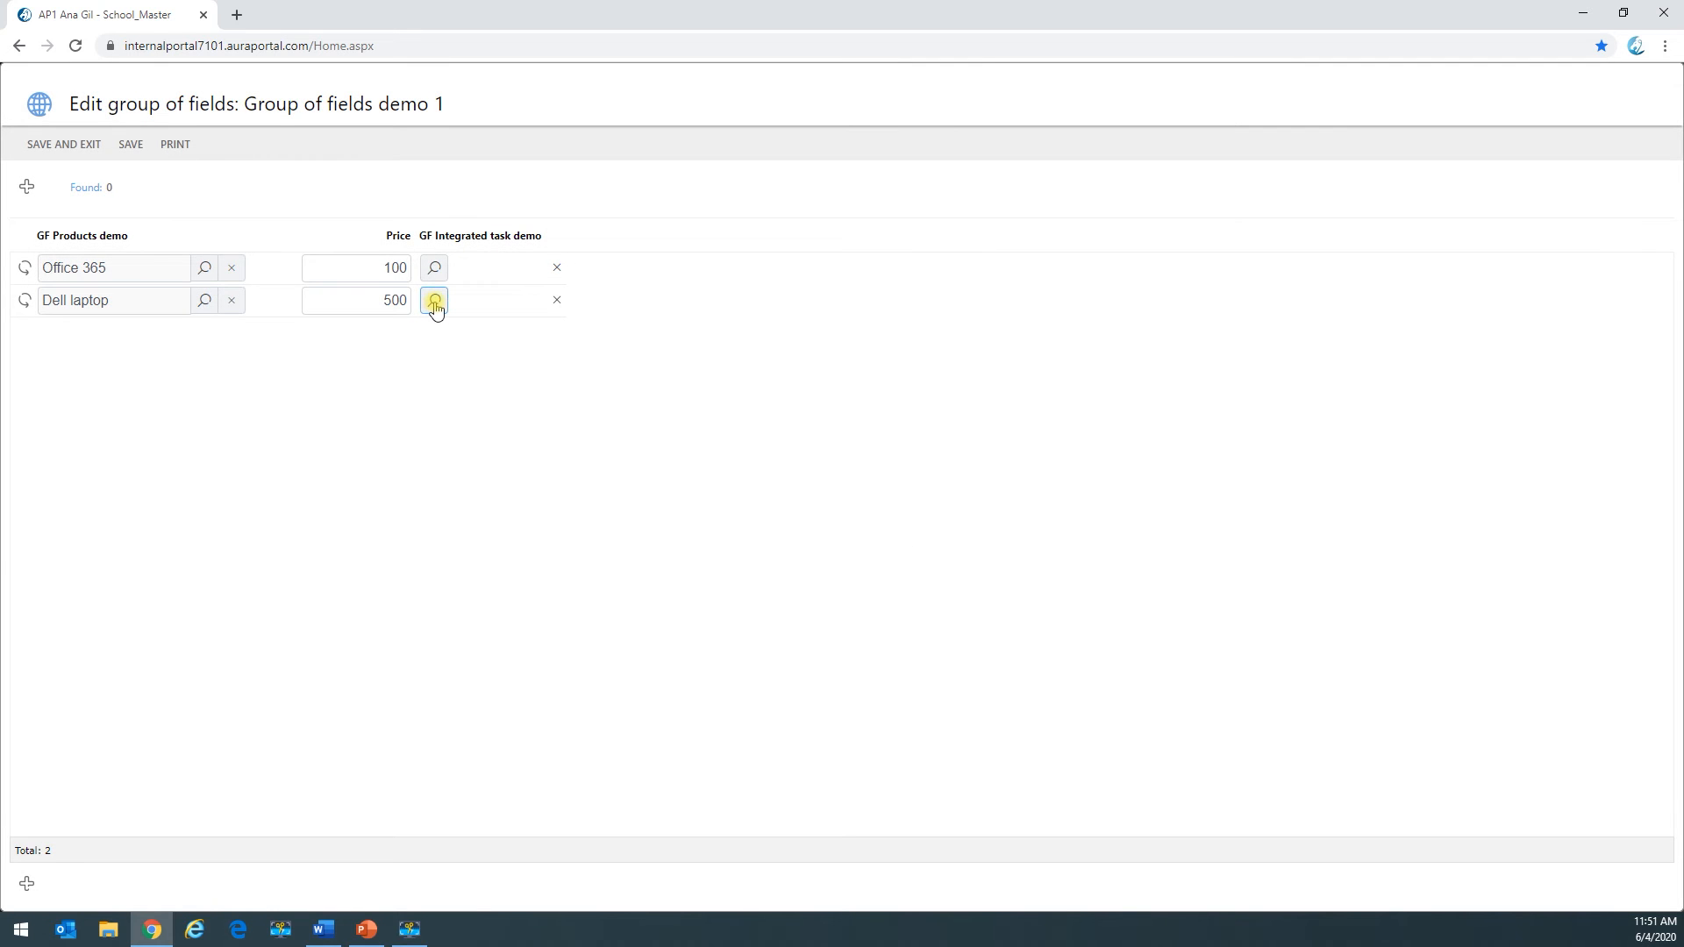
# Step: Create an integrated task named "From 2nd GF register" from the Dell laptop row's GF Integrated task demo field
pyautogui.click(435, 302)
pyautogui.click(124, 171)
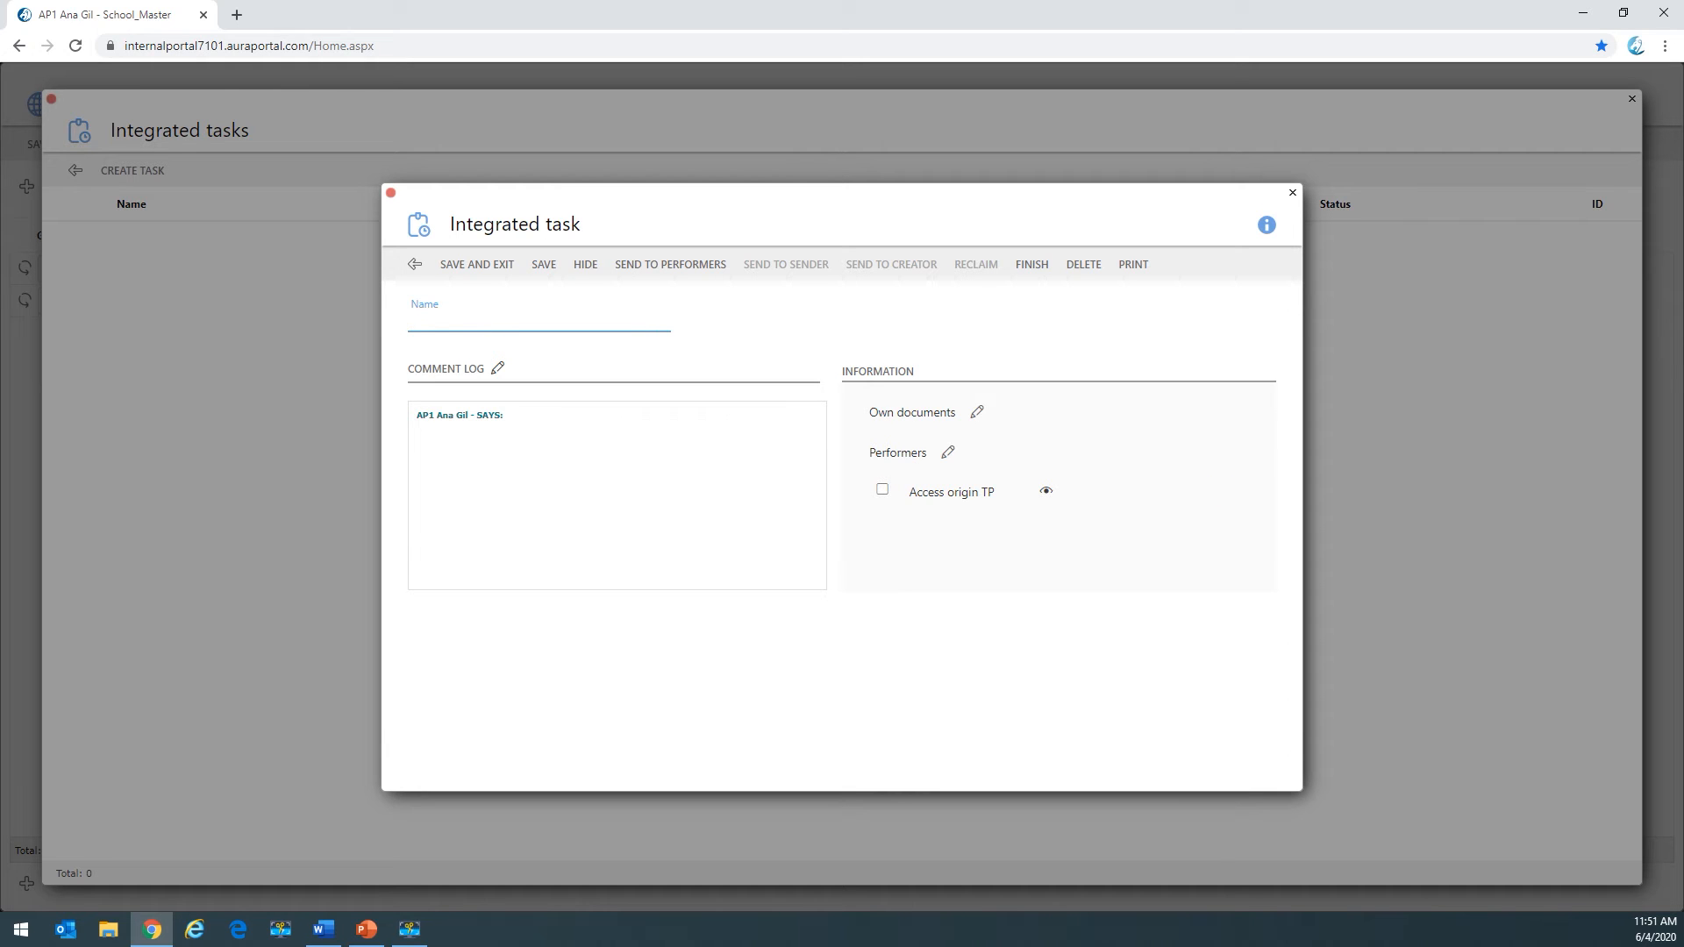
pyautogui.hotkey('alt', 'Tab')
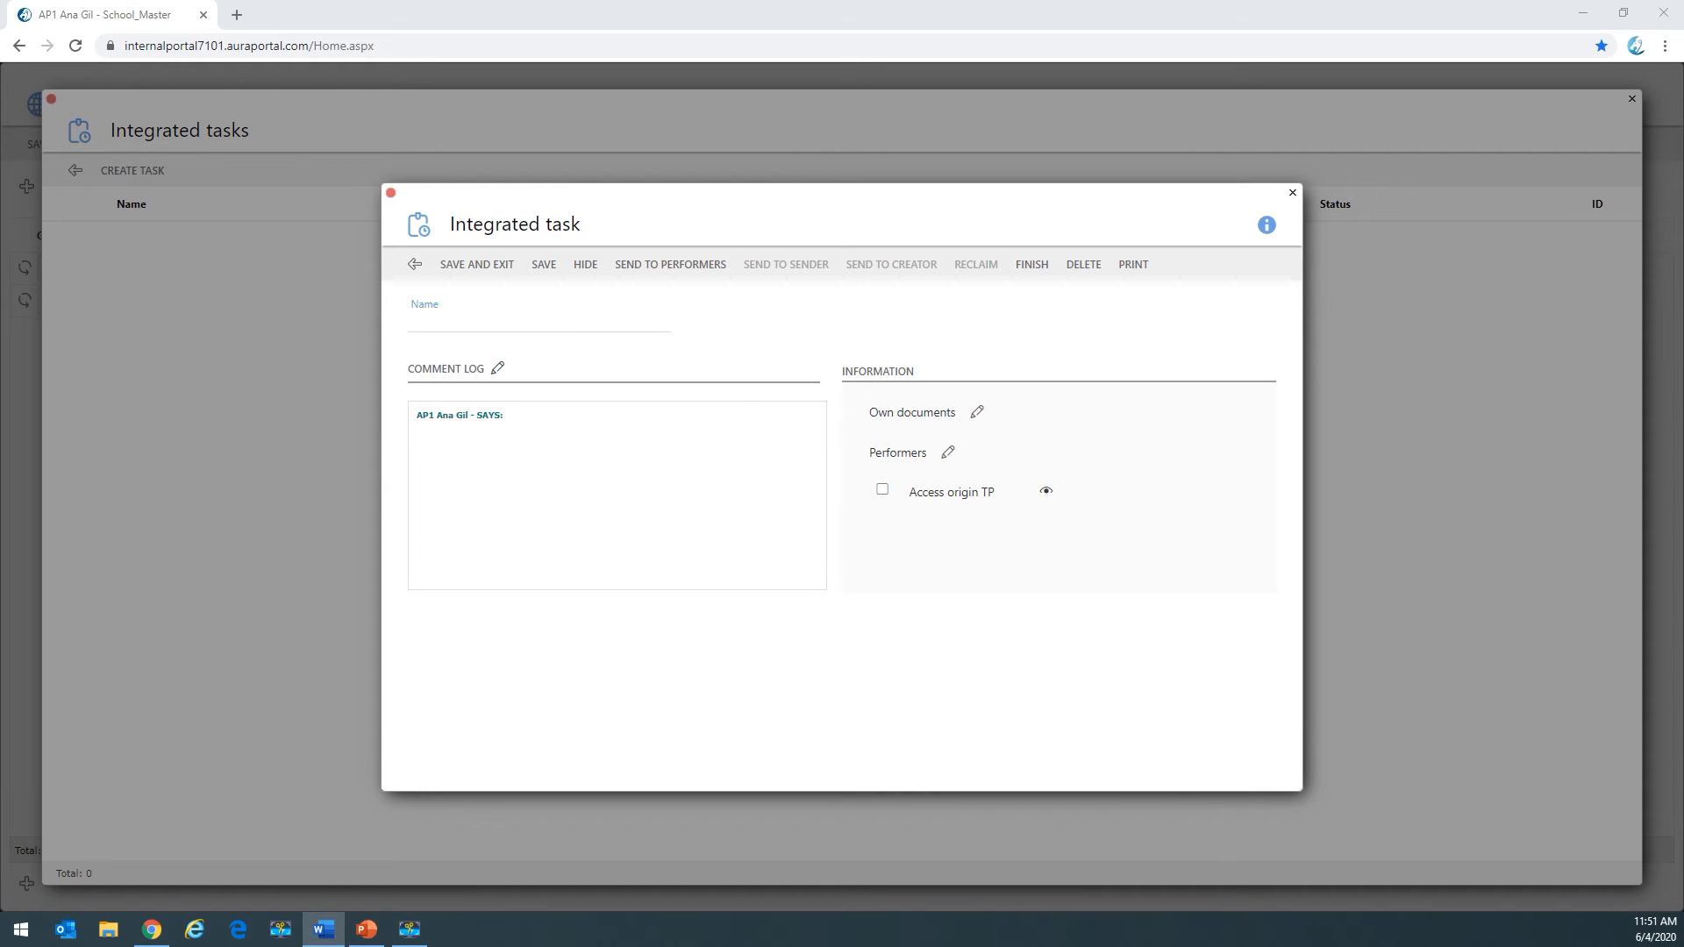
pyautogui.click(421, 327)
pyautogui.write('From 2nd GF register')
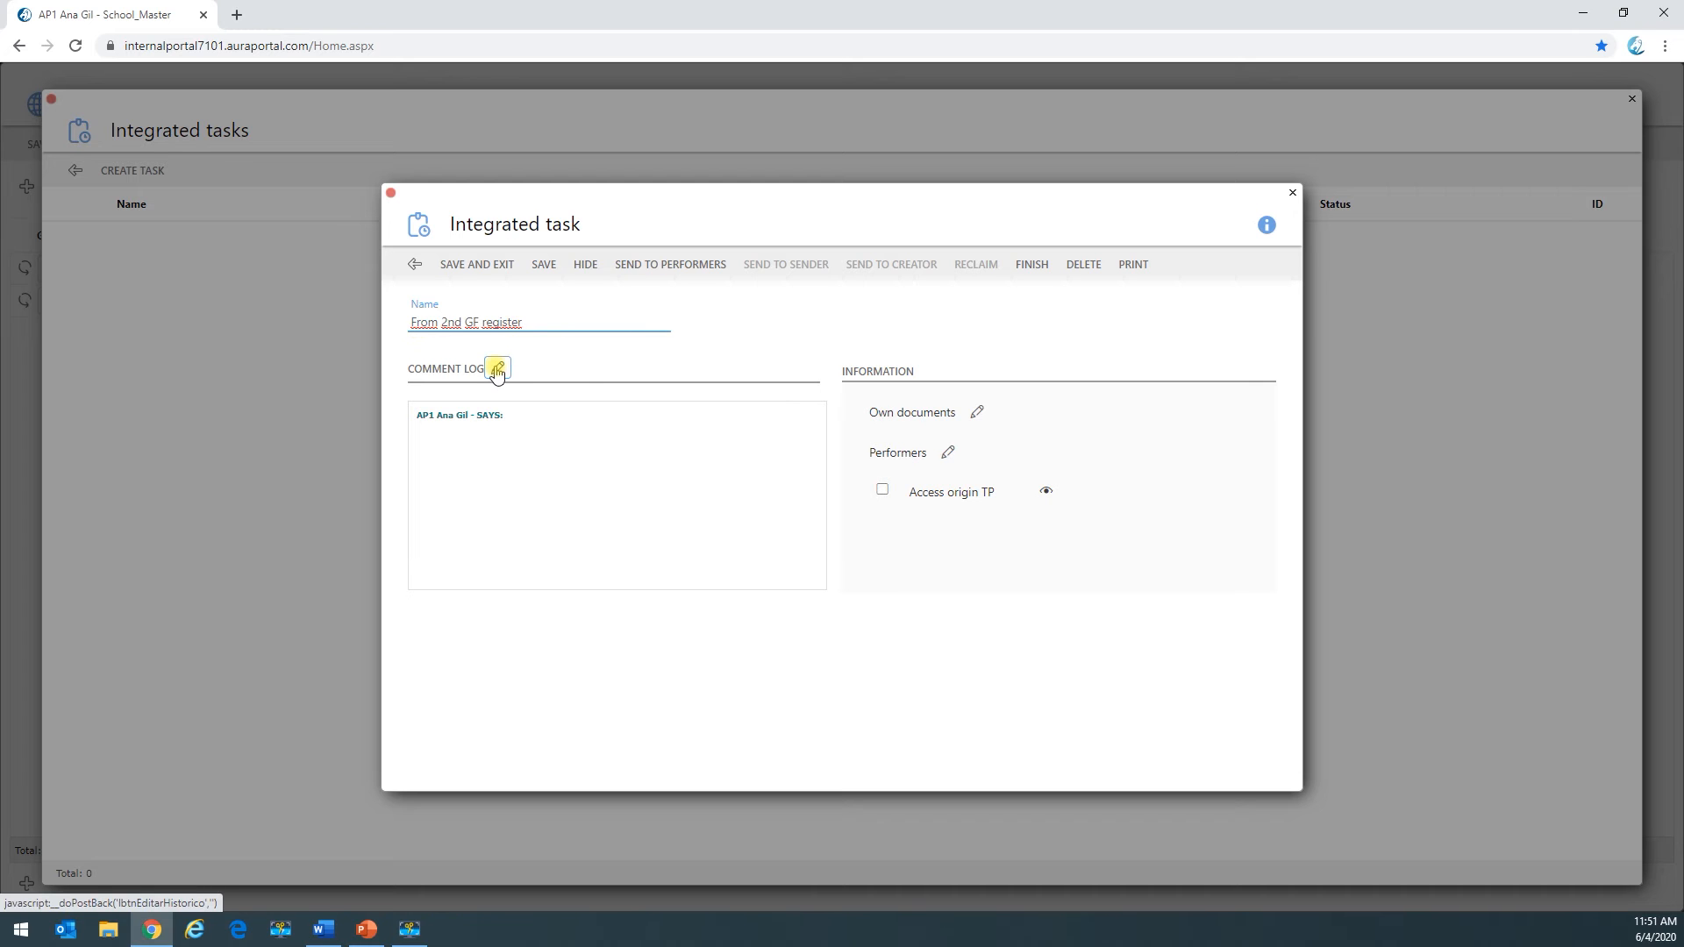
# Step: Add the comment "Created from GF (2)" to the second register's task and save it
pyautogui.click(496, 370)
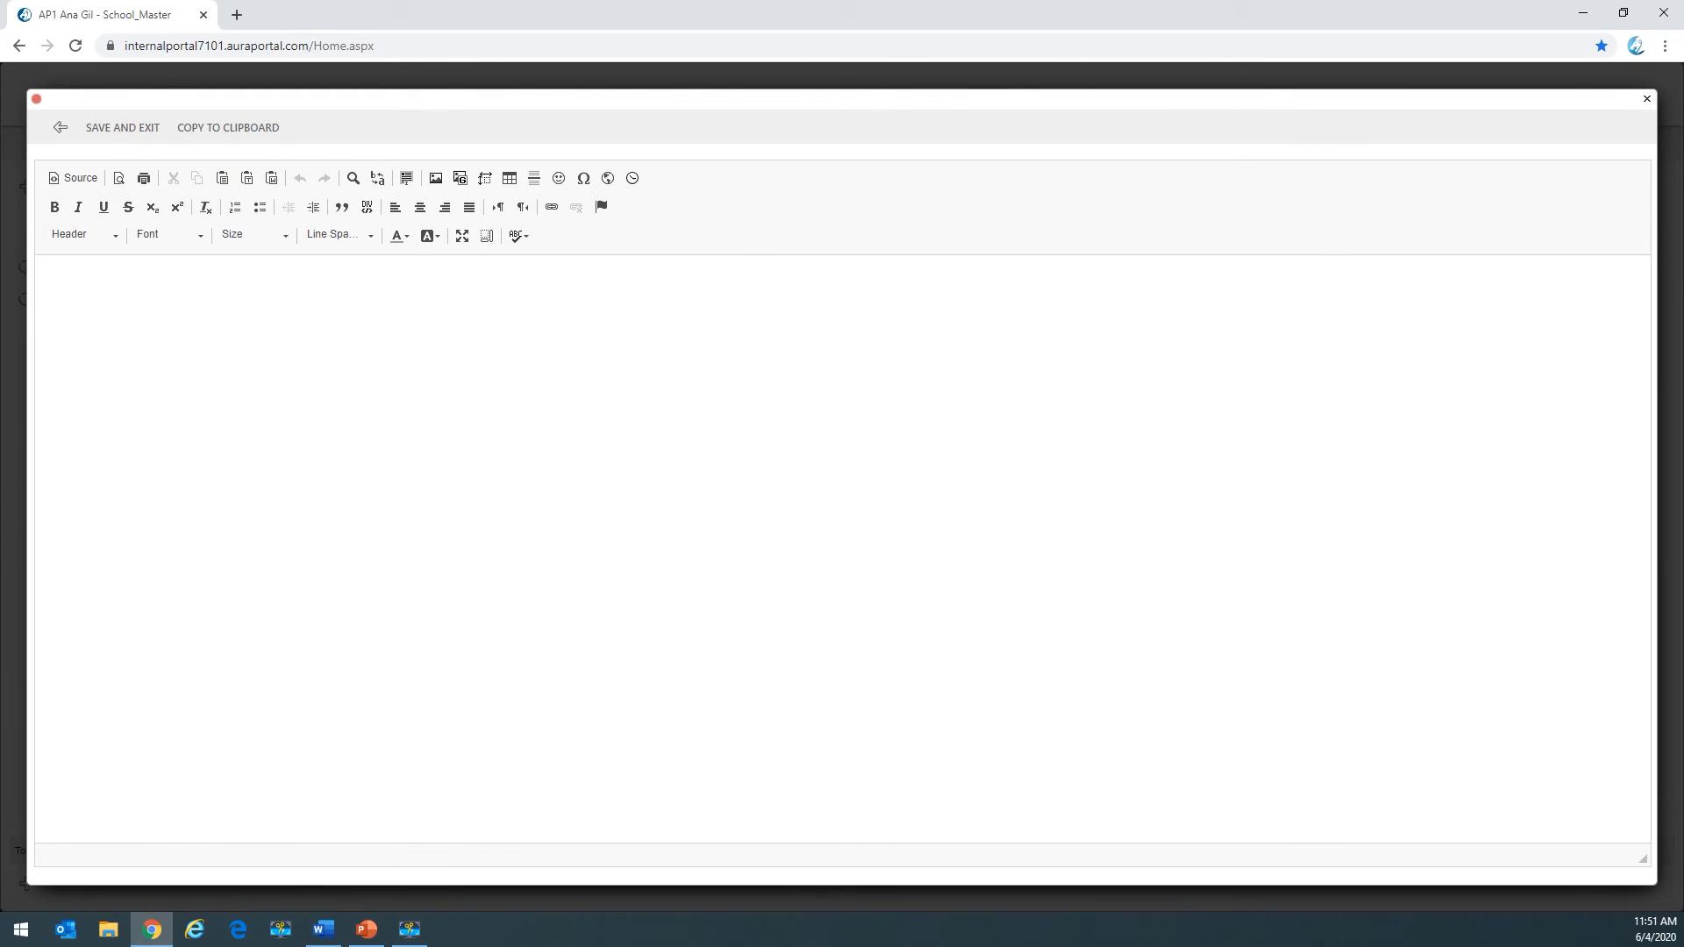
pyautogui.hotkey('alt', 'Tab')
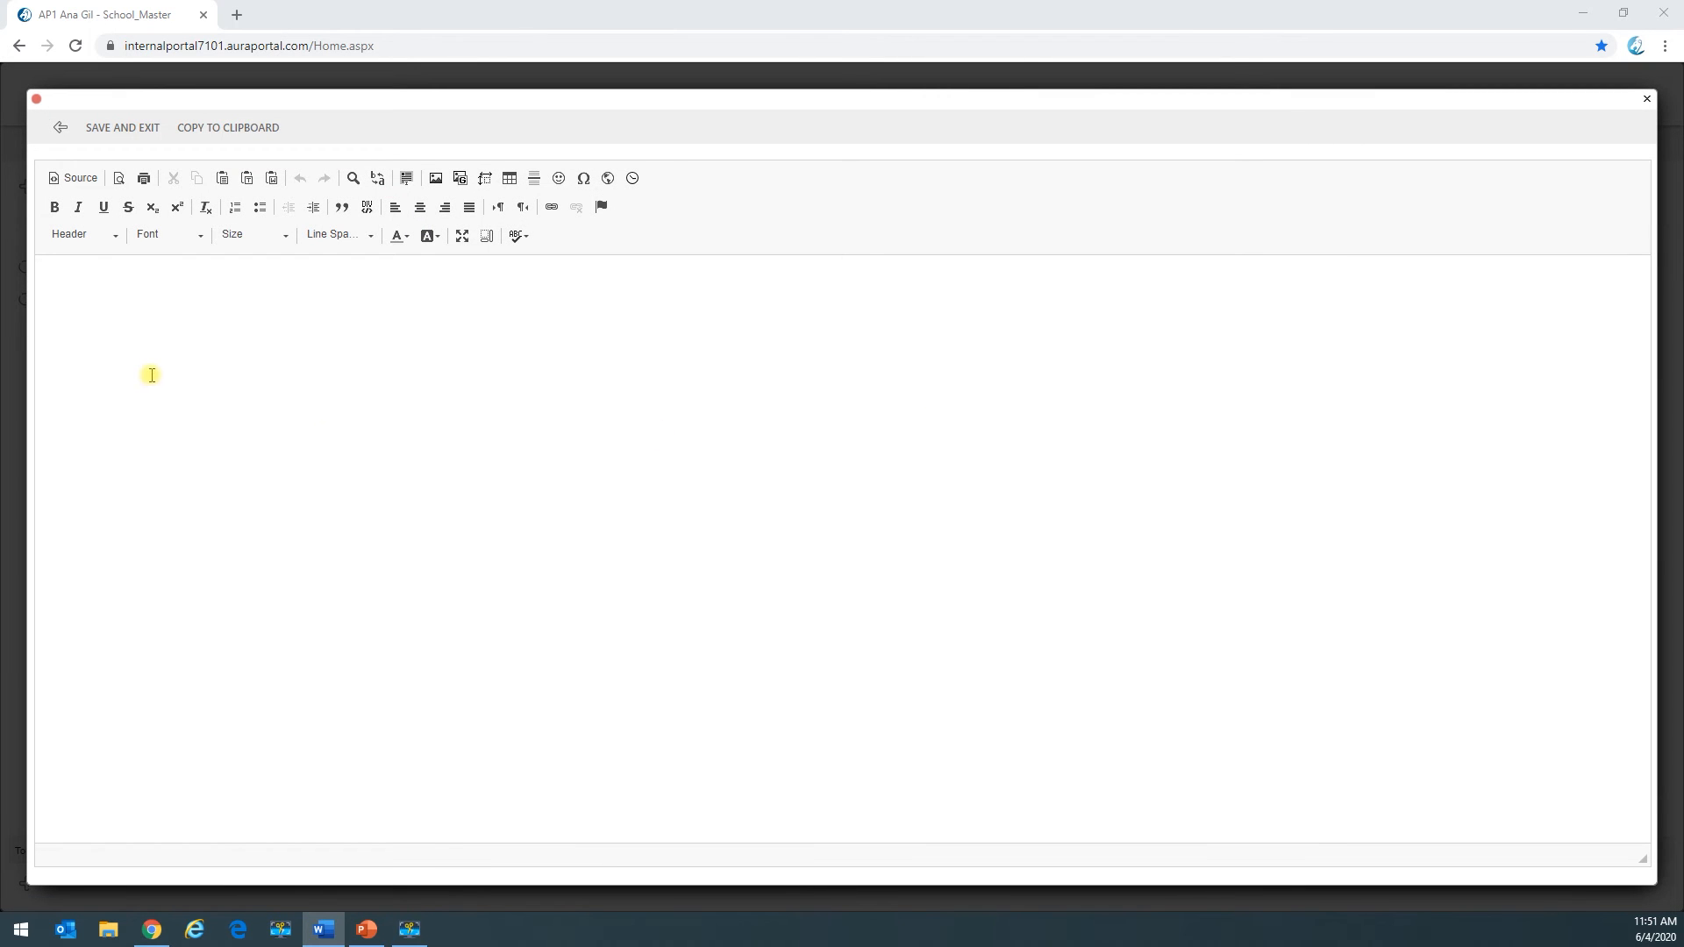
pyautogui.click(116, 321)
pyautogui.write('Created from GF (2)')
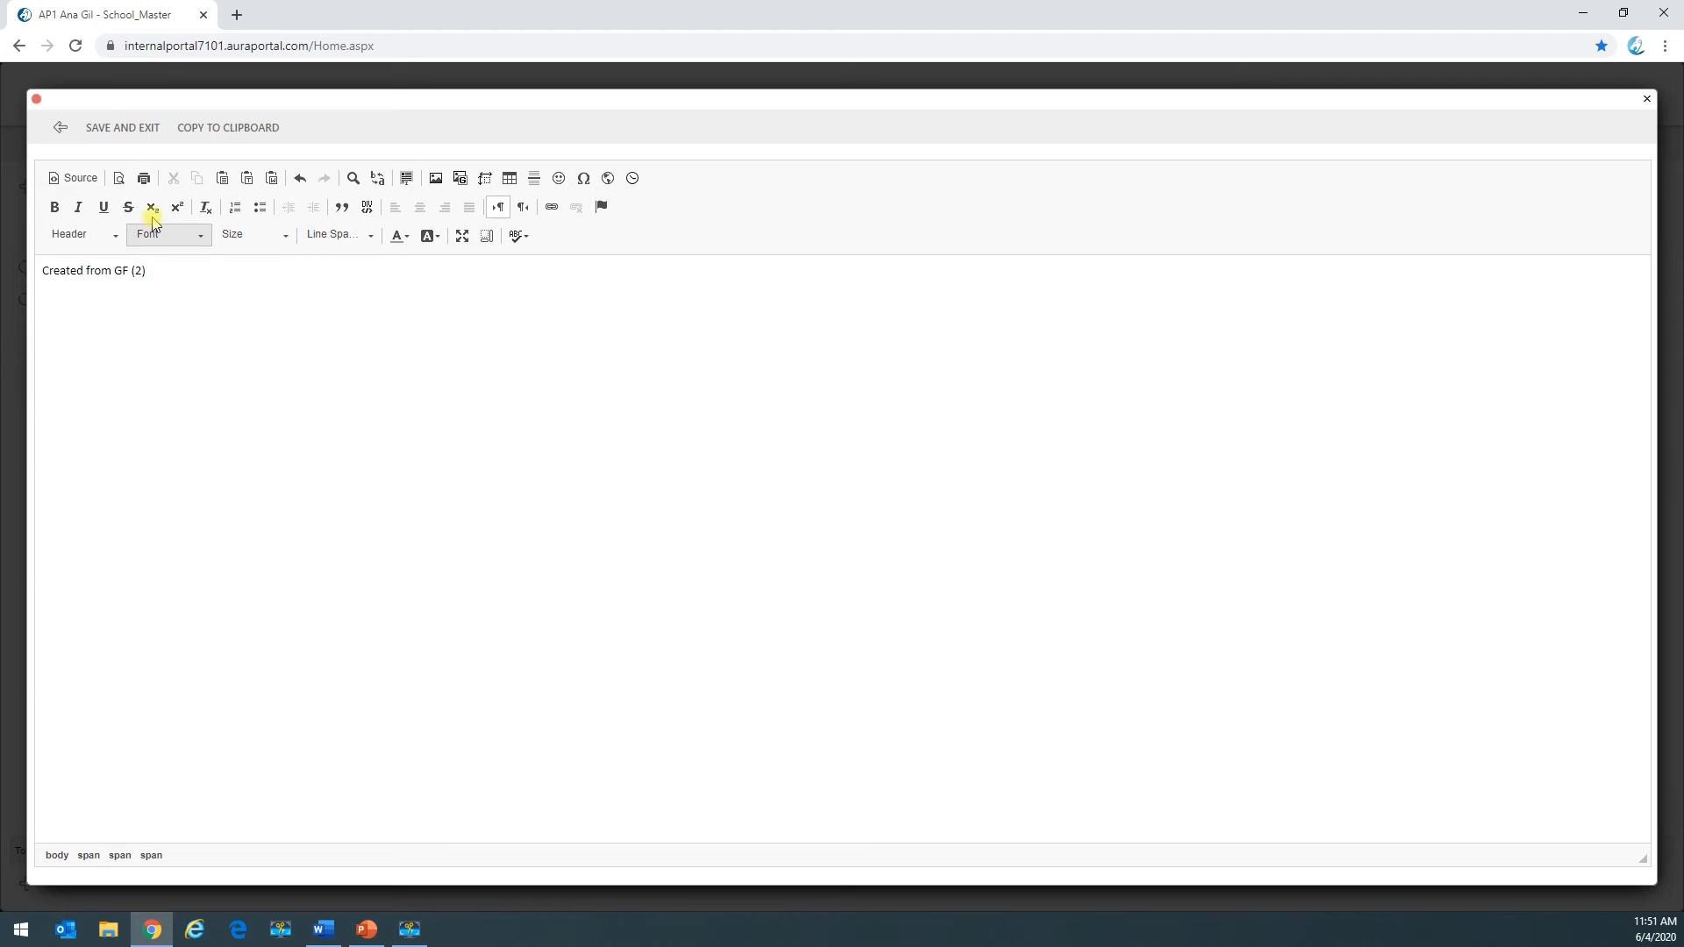
pyautogui.click(130, 128)
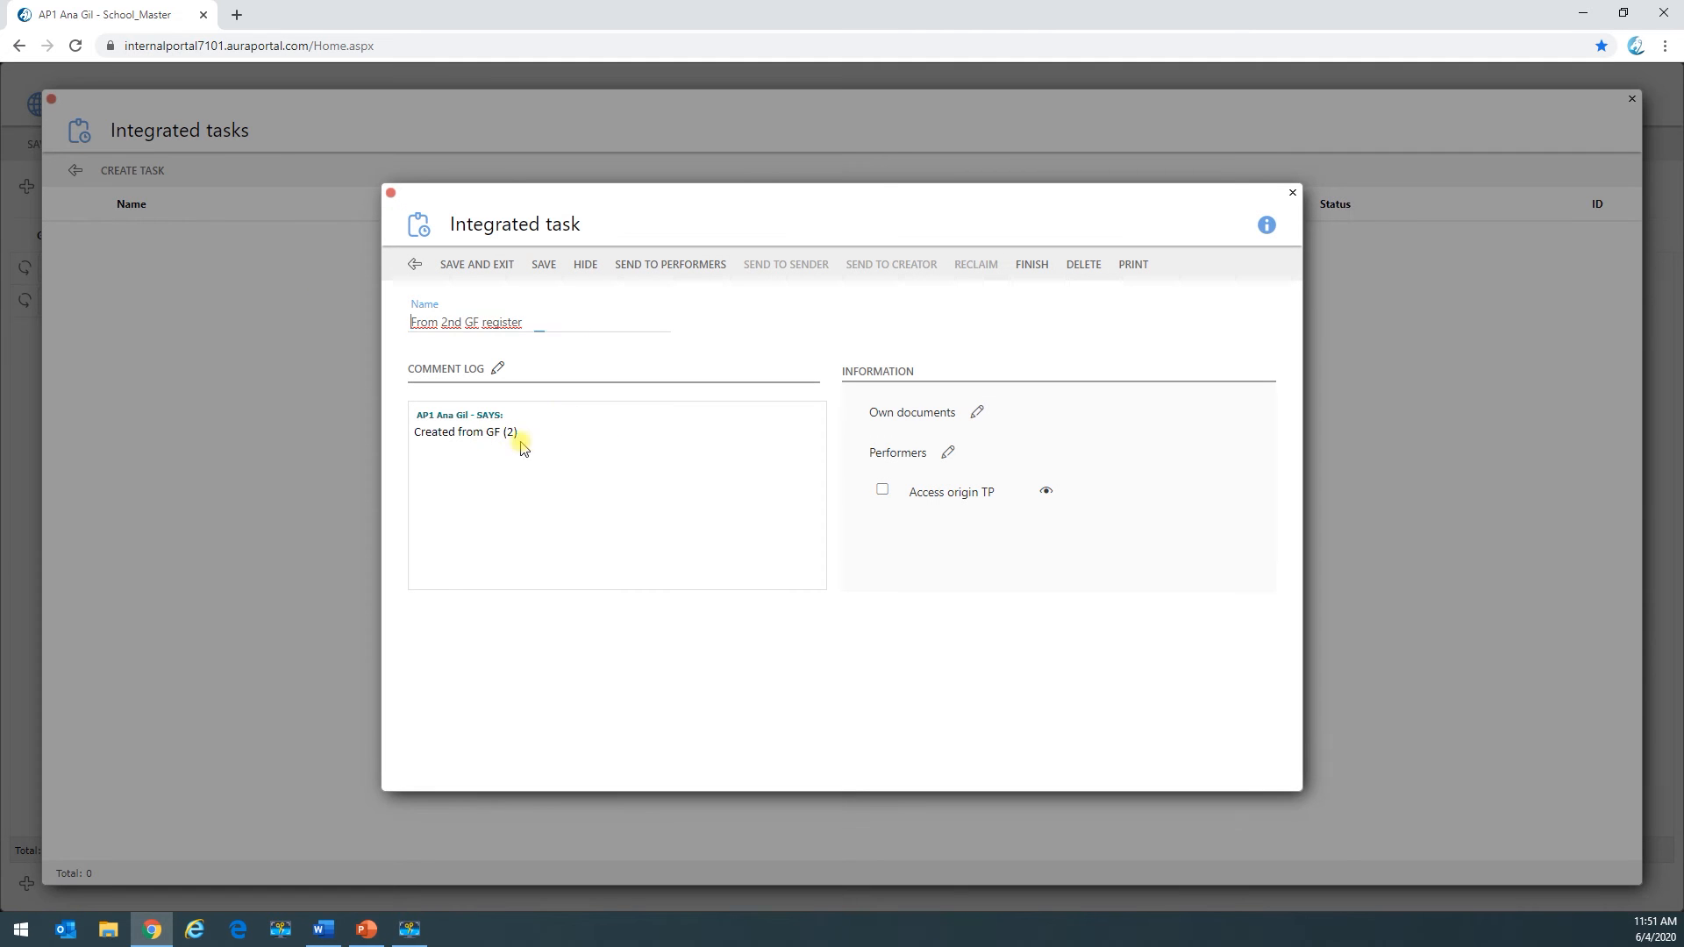
# Step: Assign the AP2 employee with the 1. Administration job title as performer, save the task without sending it, and return to the group of fields
pyautogui.click(947, 456)
pyautogui.click(916, 409)
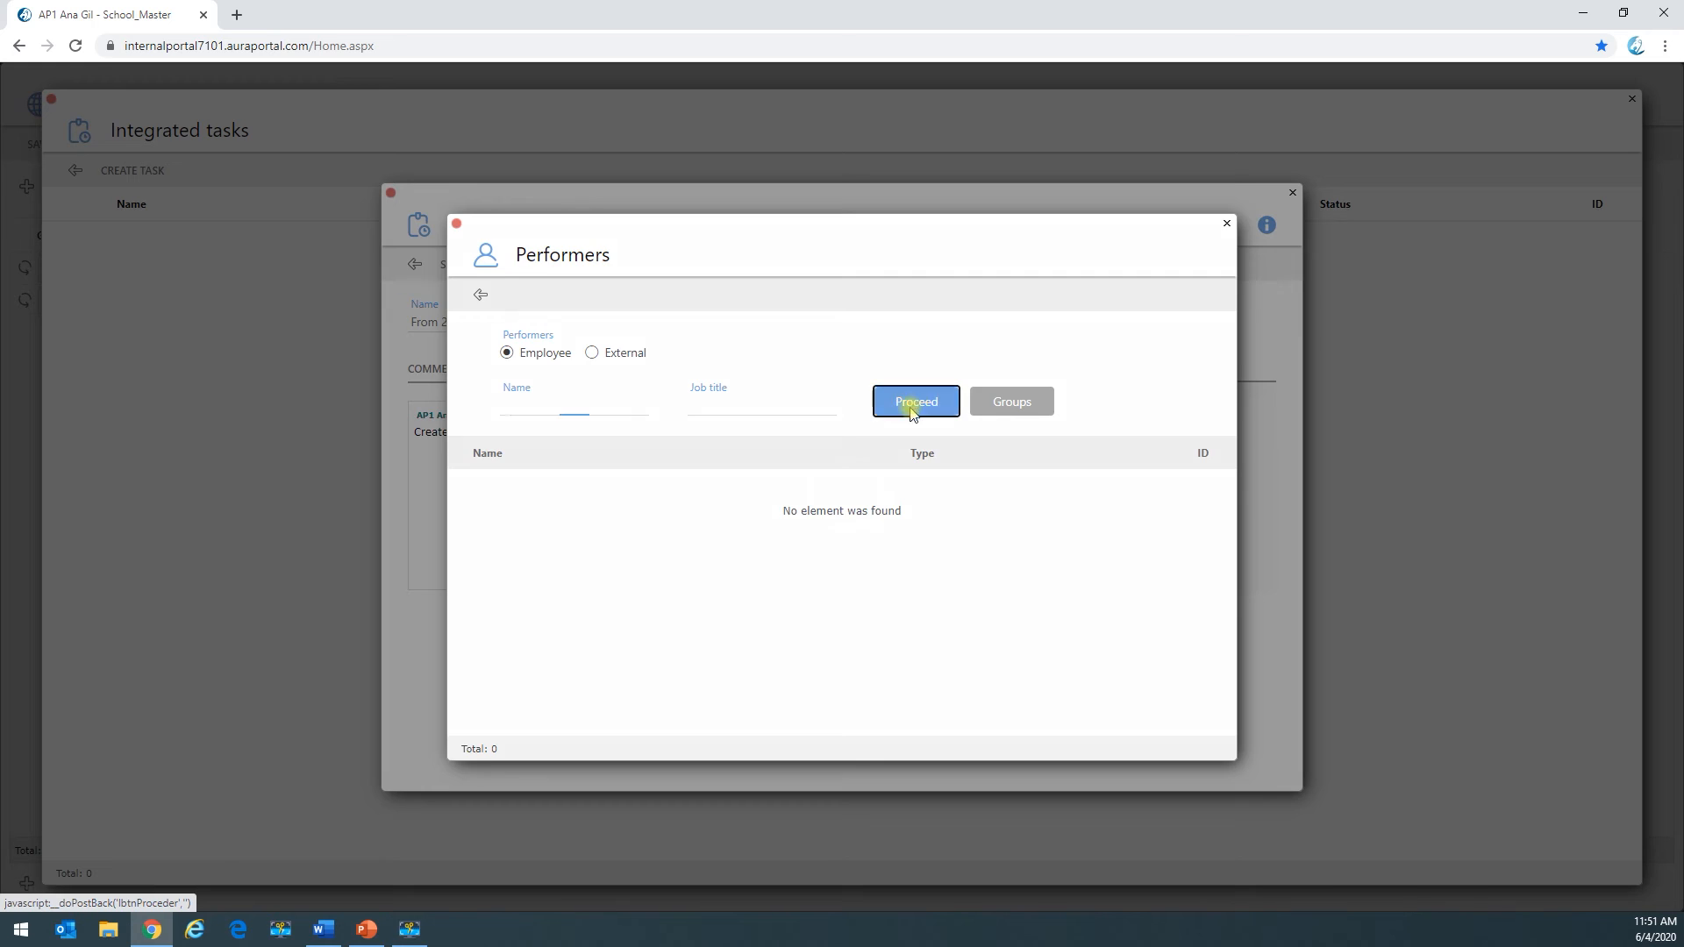
pyautogui.click(415, 427)
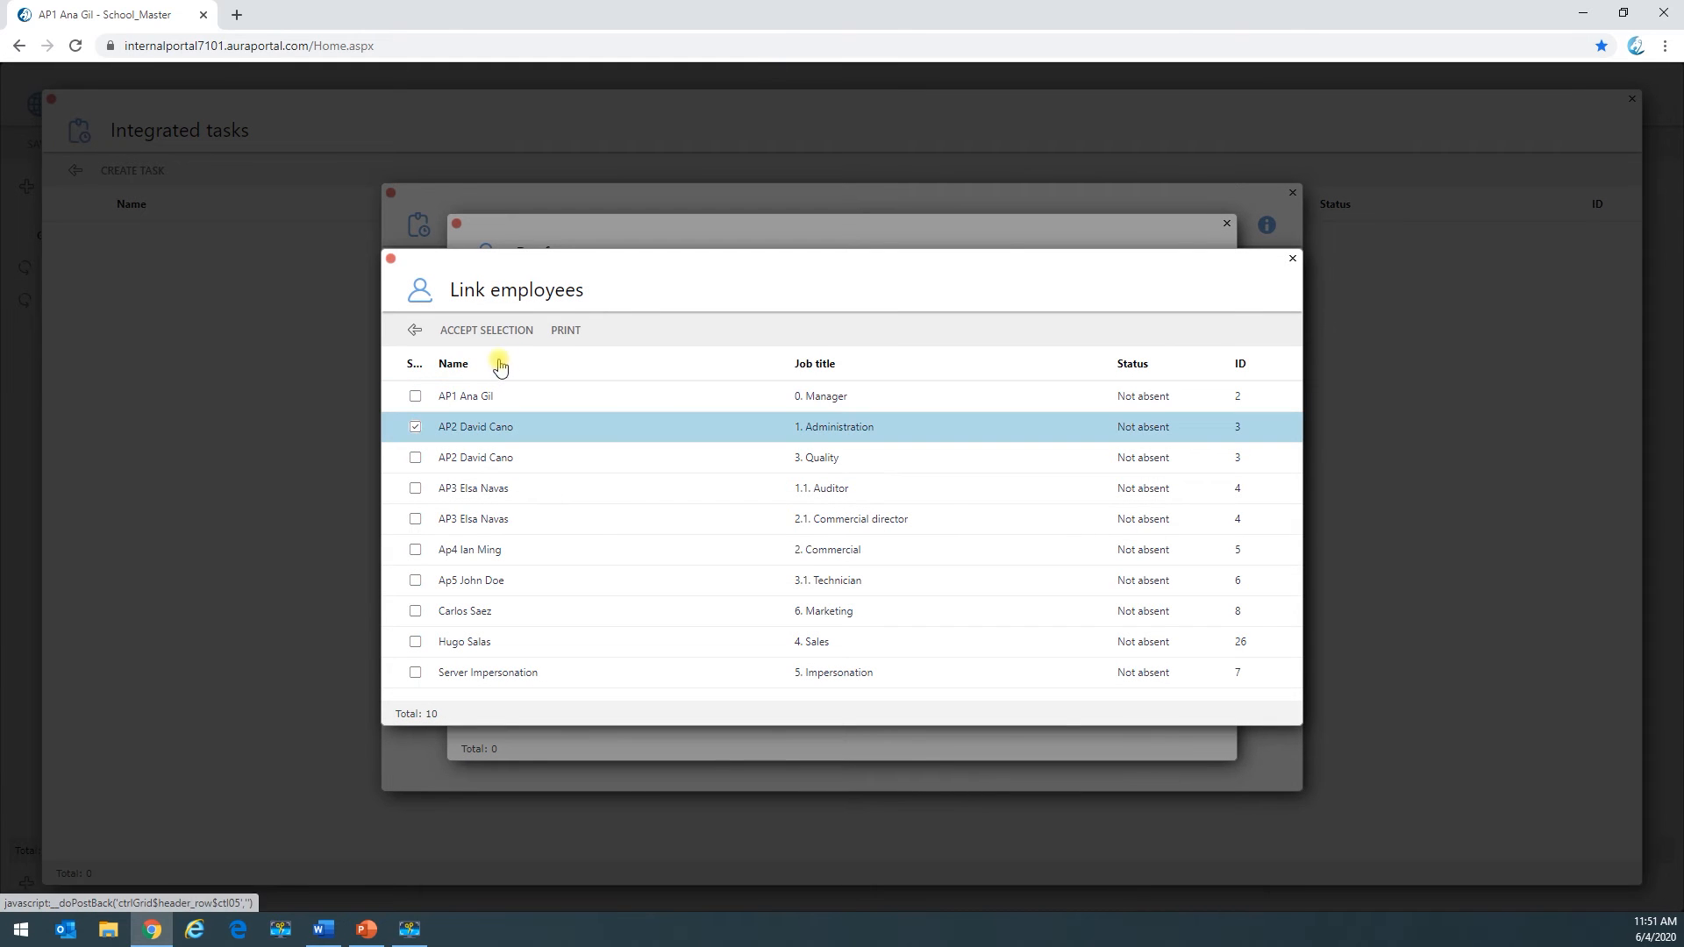
pyautogui.click(508, 333)
pyautogui.click(479, 305)
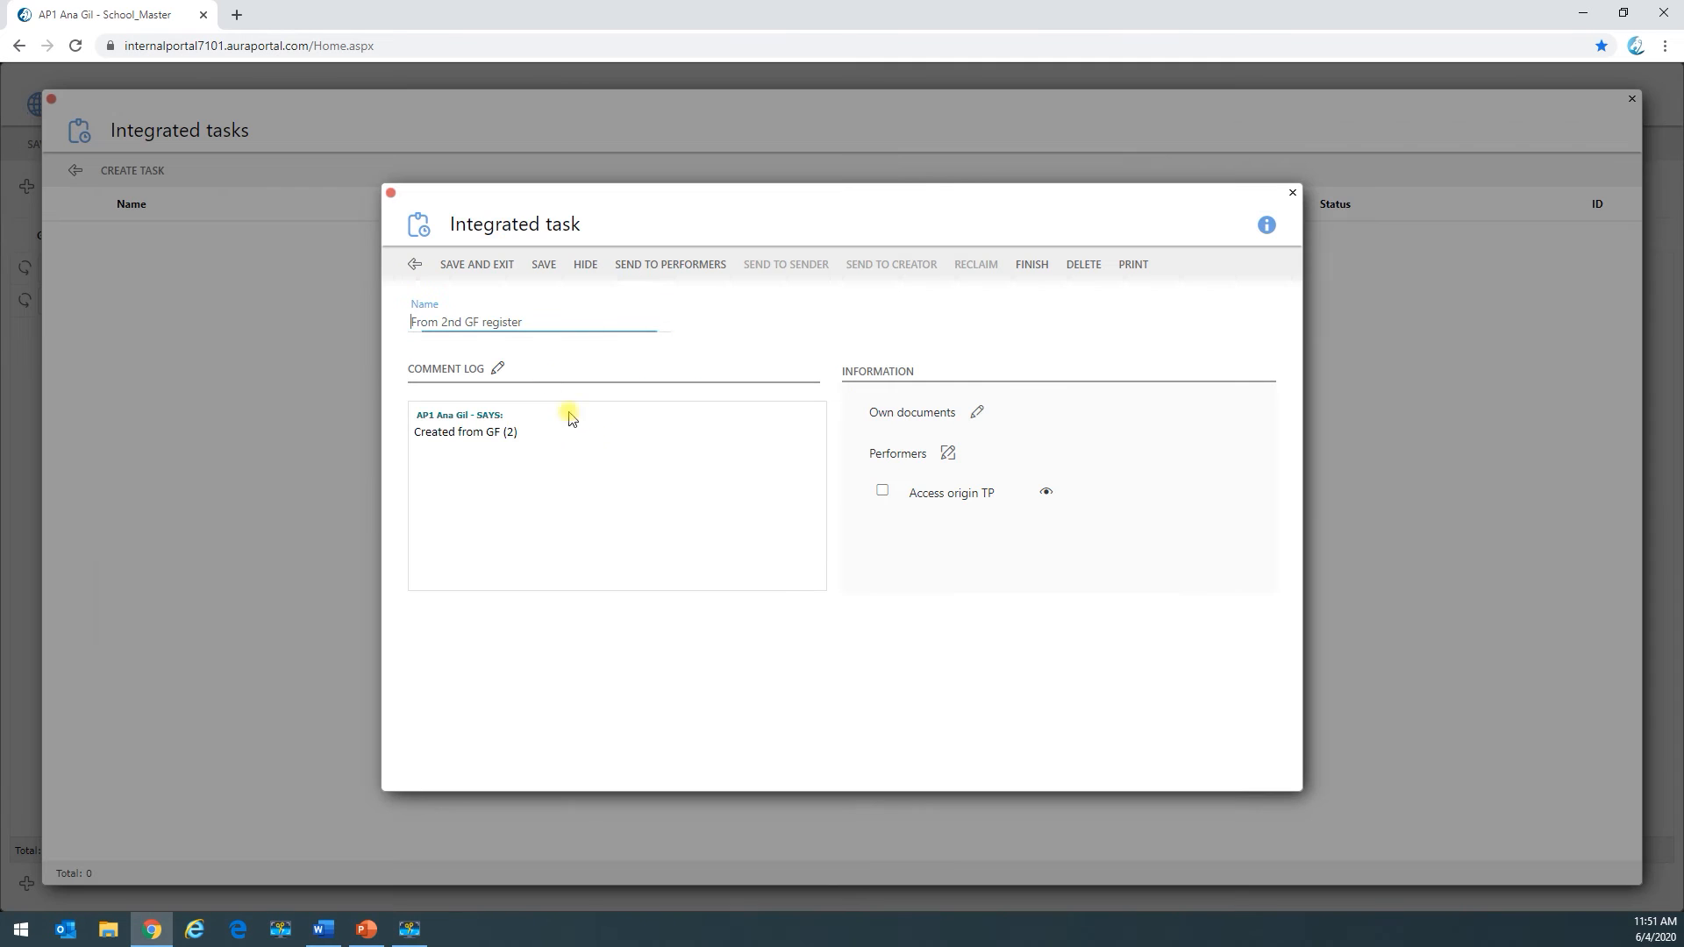
pyautogui.click(454, 267)
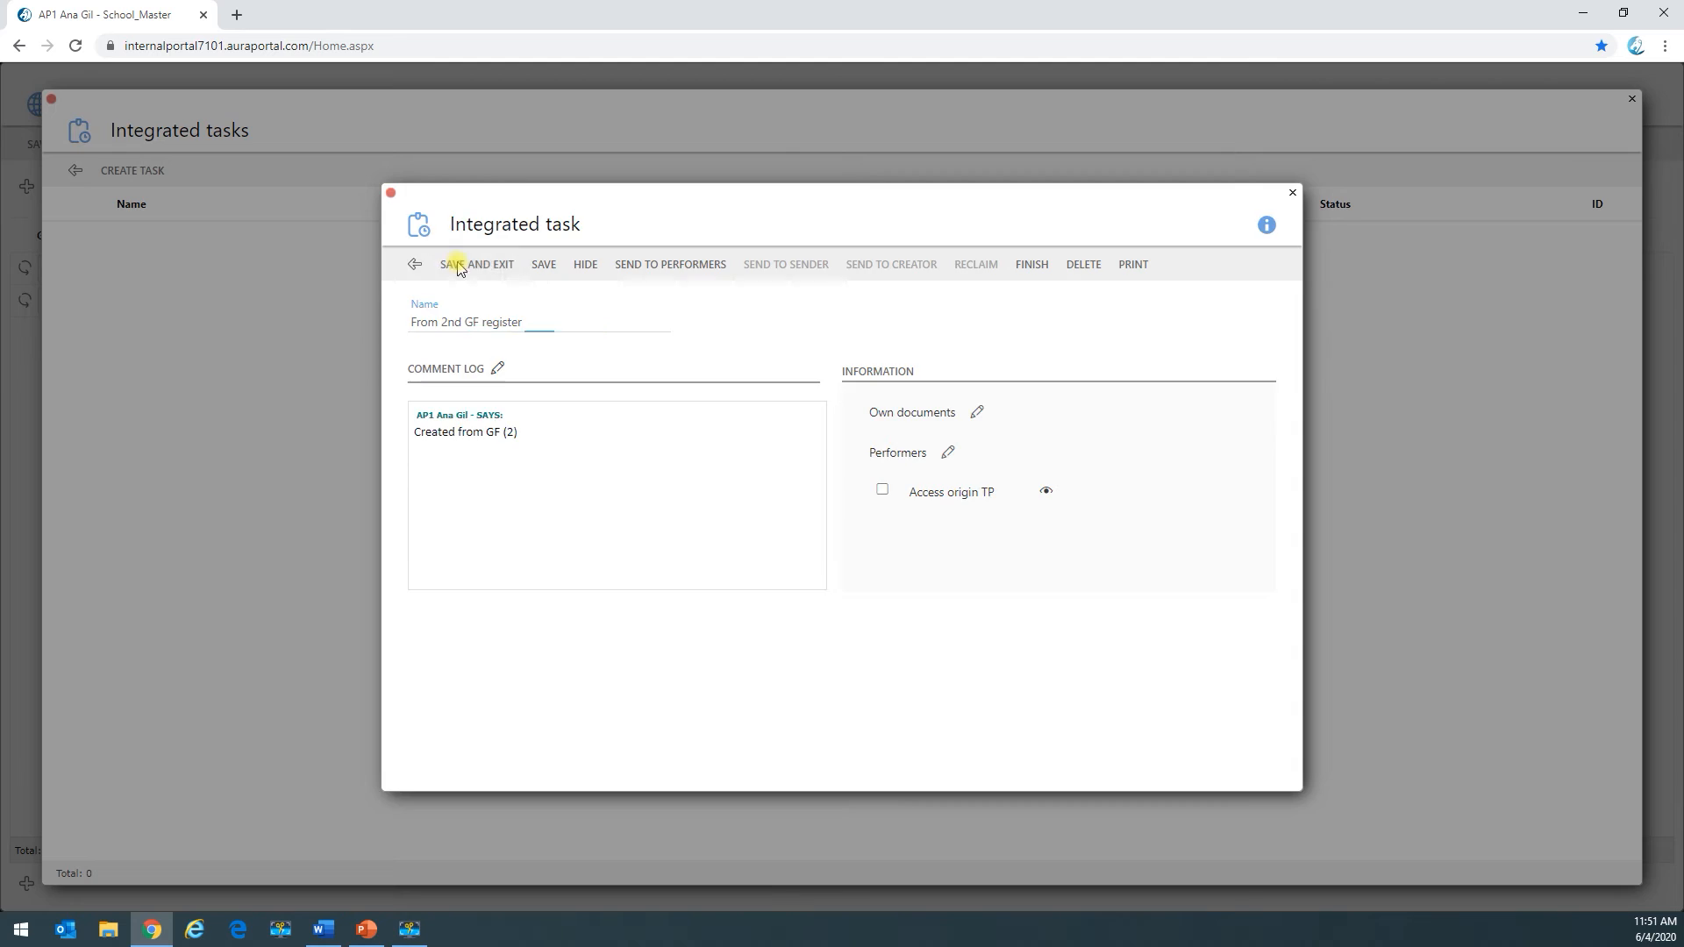
pyautogui.click(76, 170)
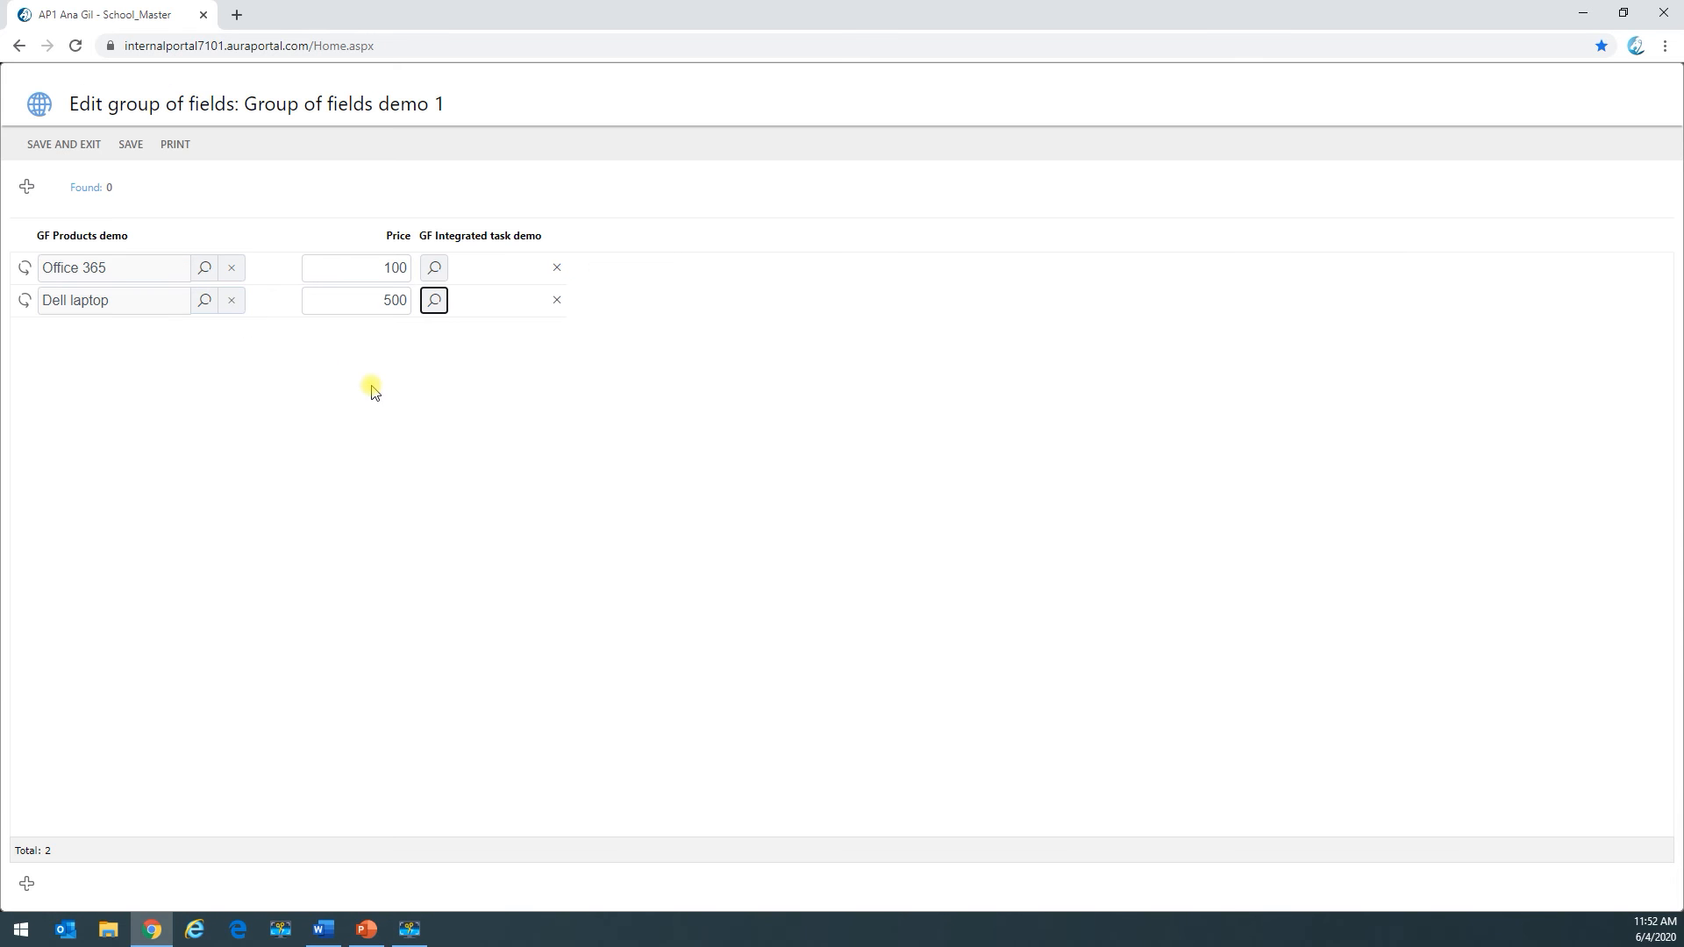
# Step: Save the group of fields, set 2.06 Test to Task with event, and save and exit the Personal task test
pyautogui.click(81, 152)
pyautogui.scroll(-1, 628, 710)
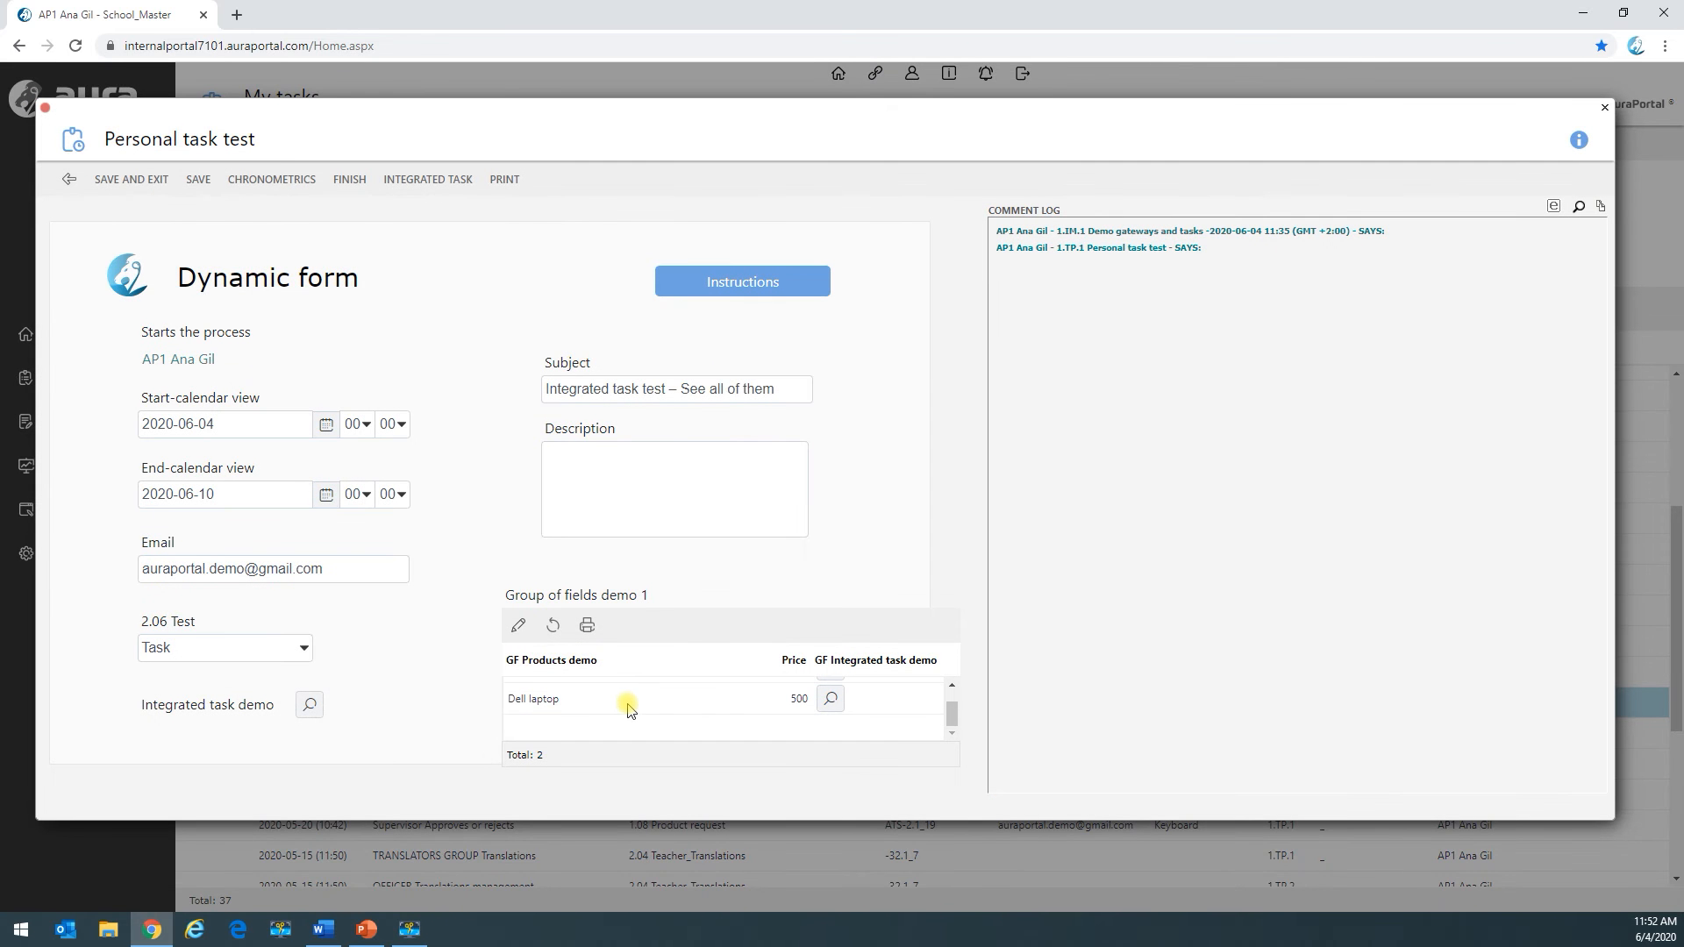
pyautogui.click(309, 648)
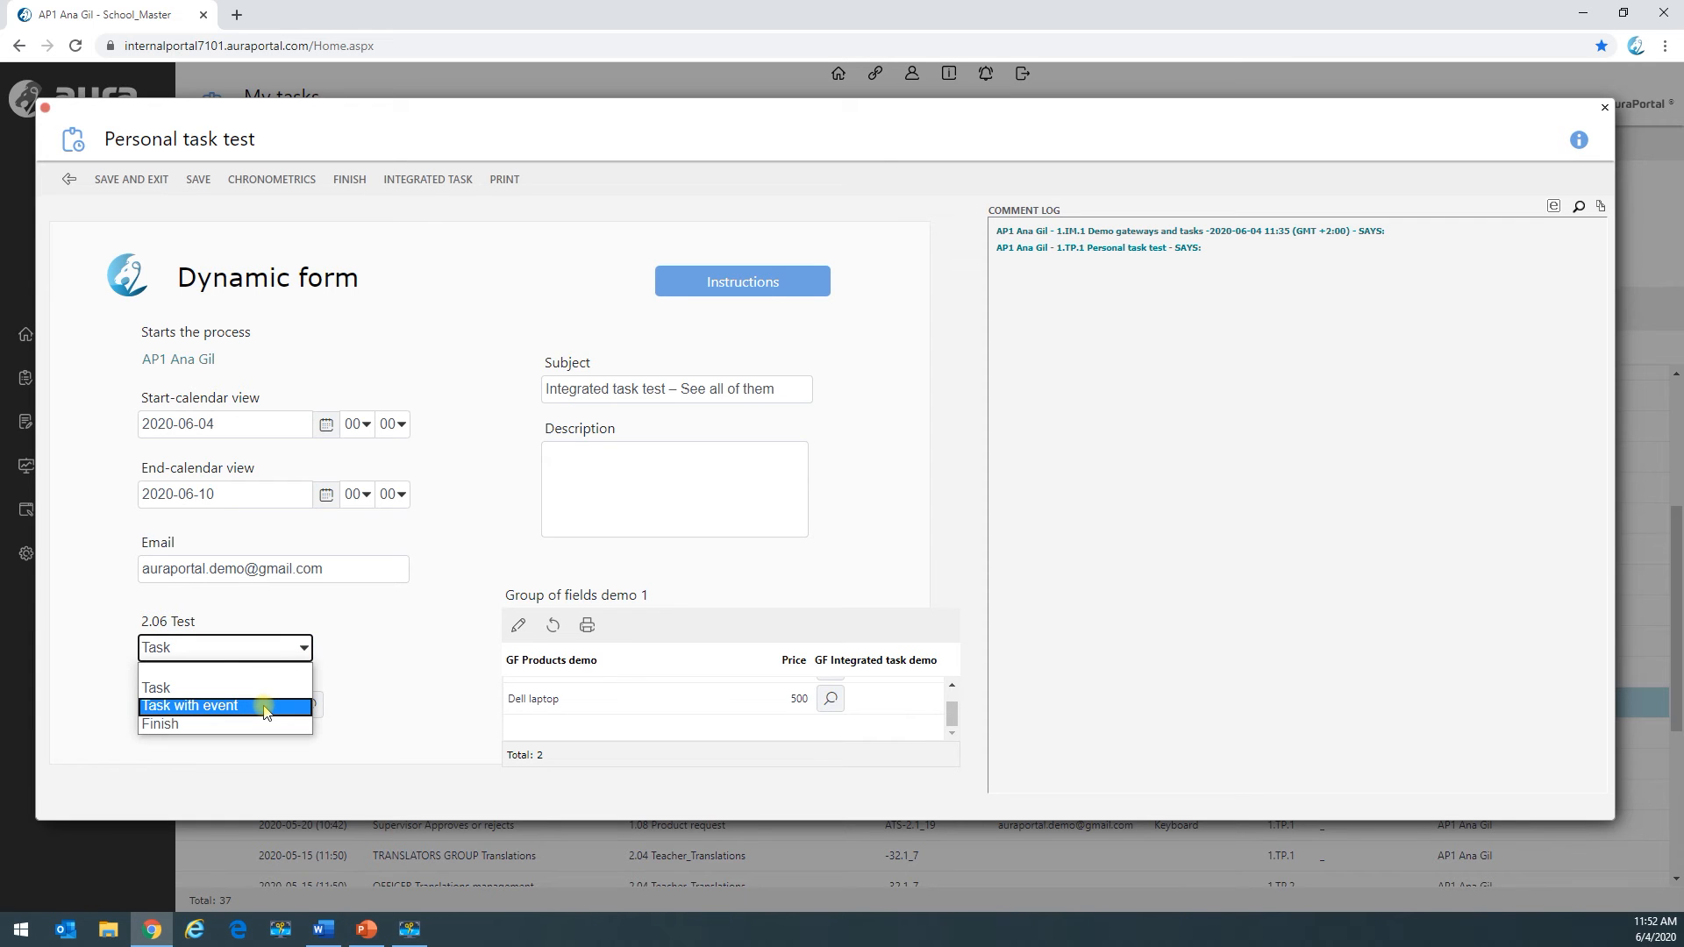
pyautogui.click(266, 707)
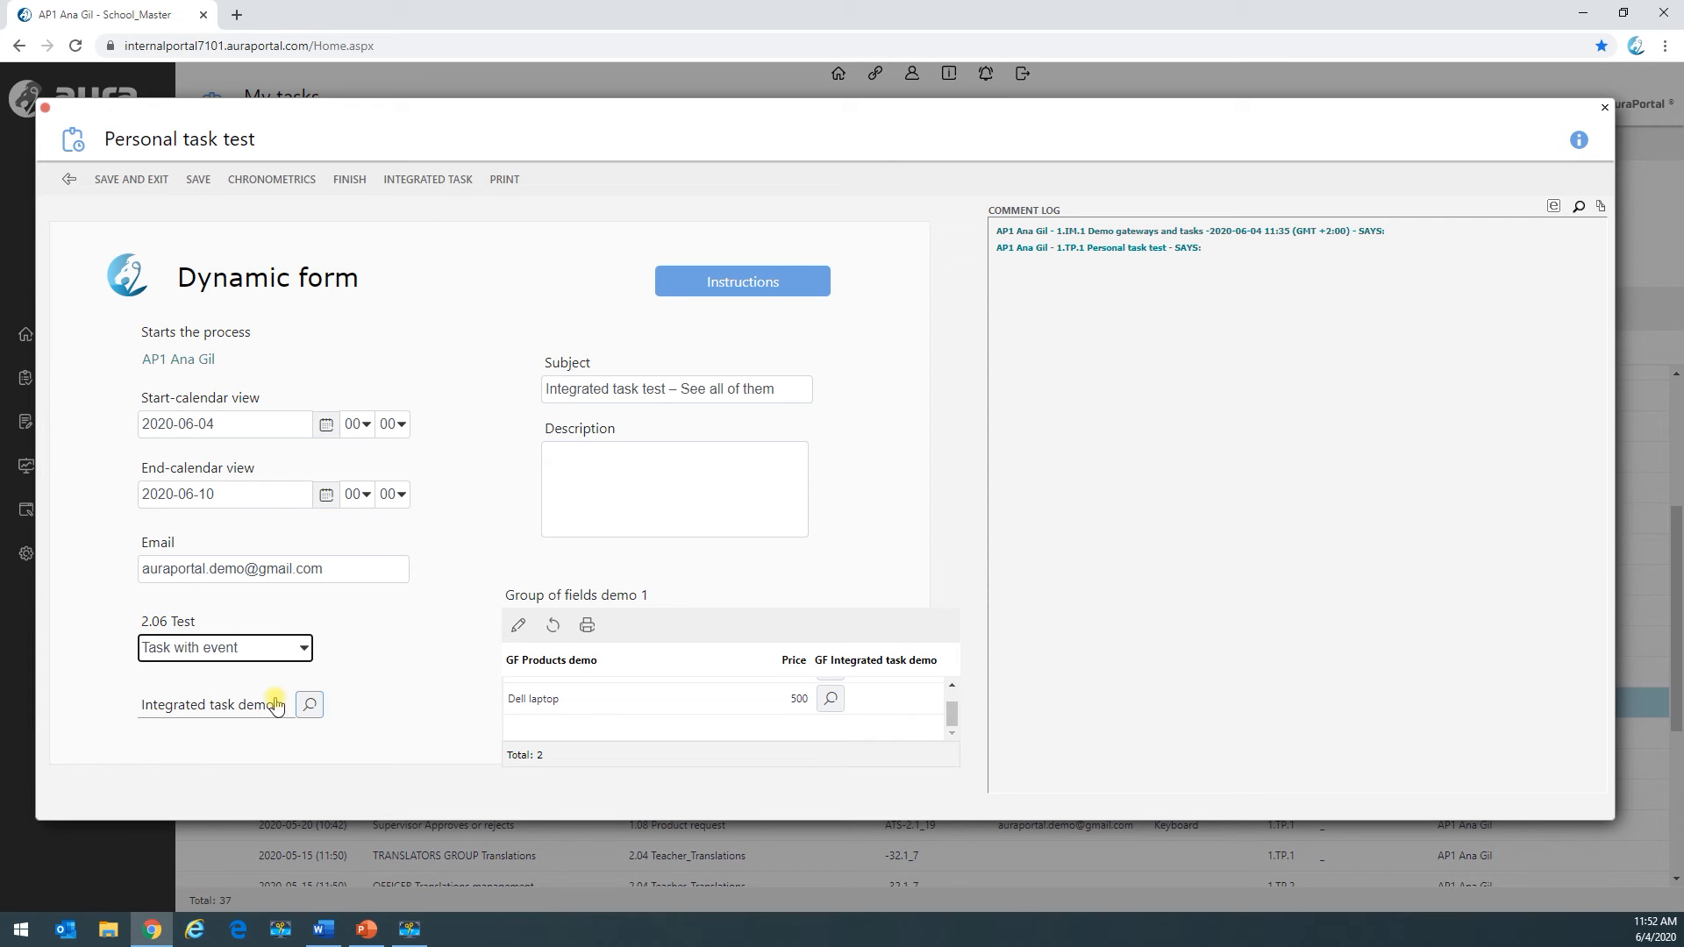
pyautogui.click(152, 180)
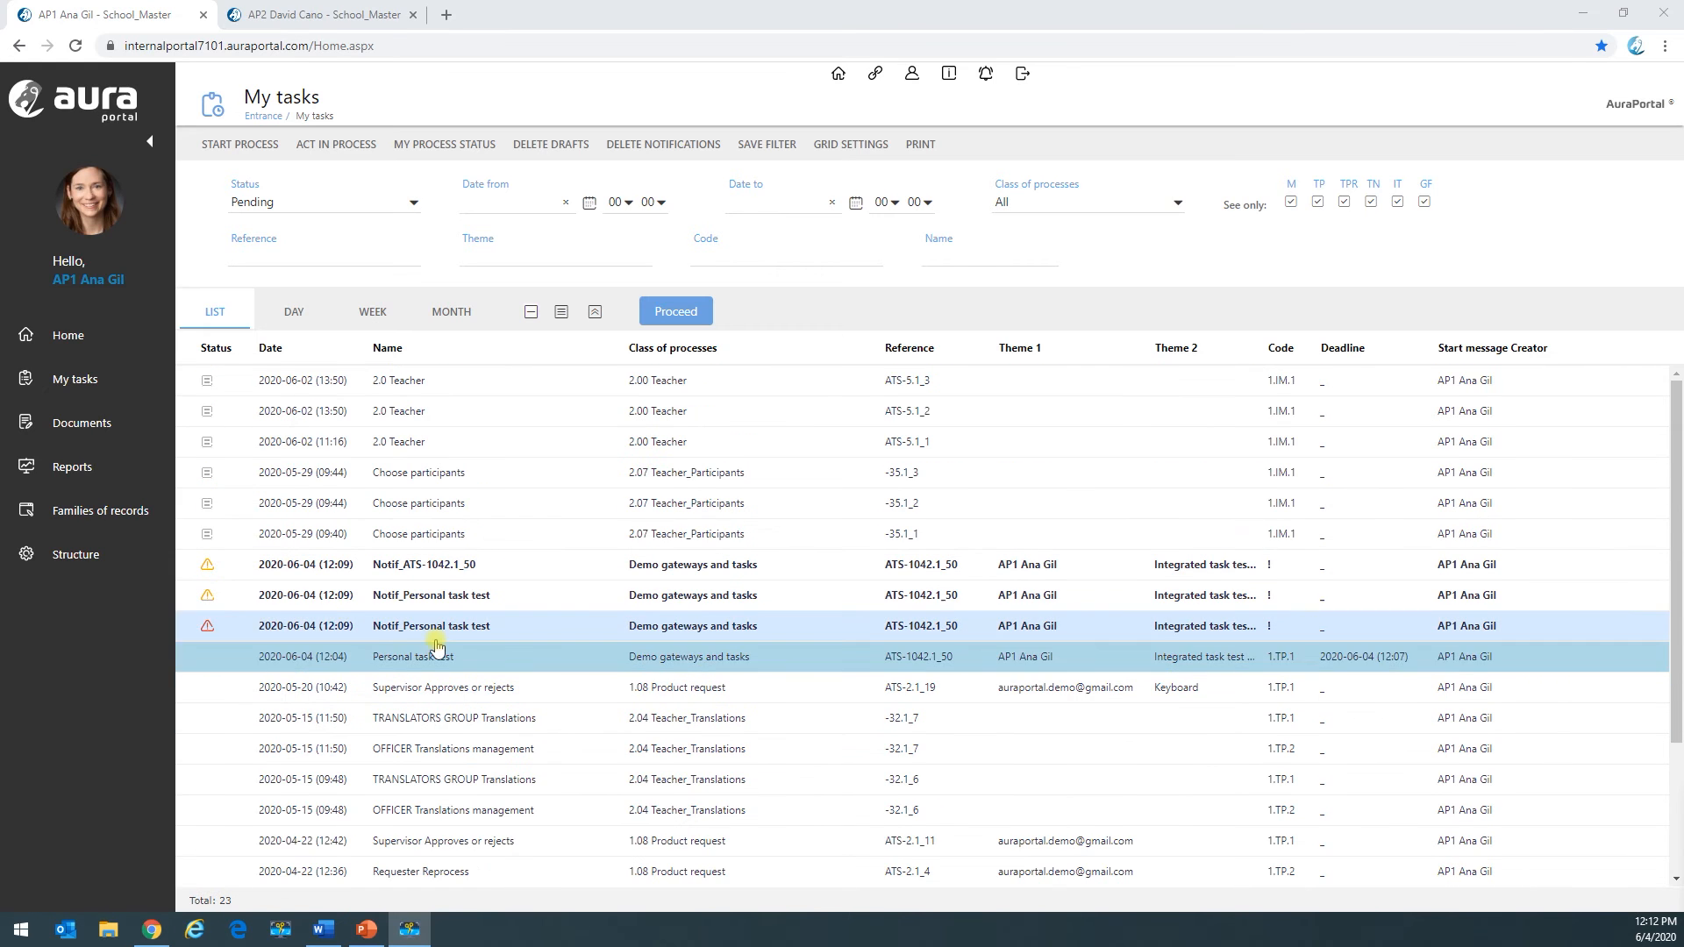
# Step: Finish the 12:04 Personal task test and refresh the pending task list
pyautogui.click(424, 660)
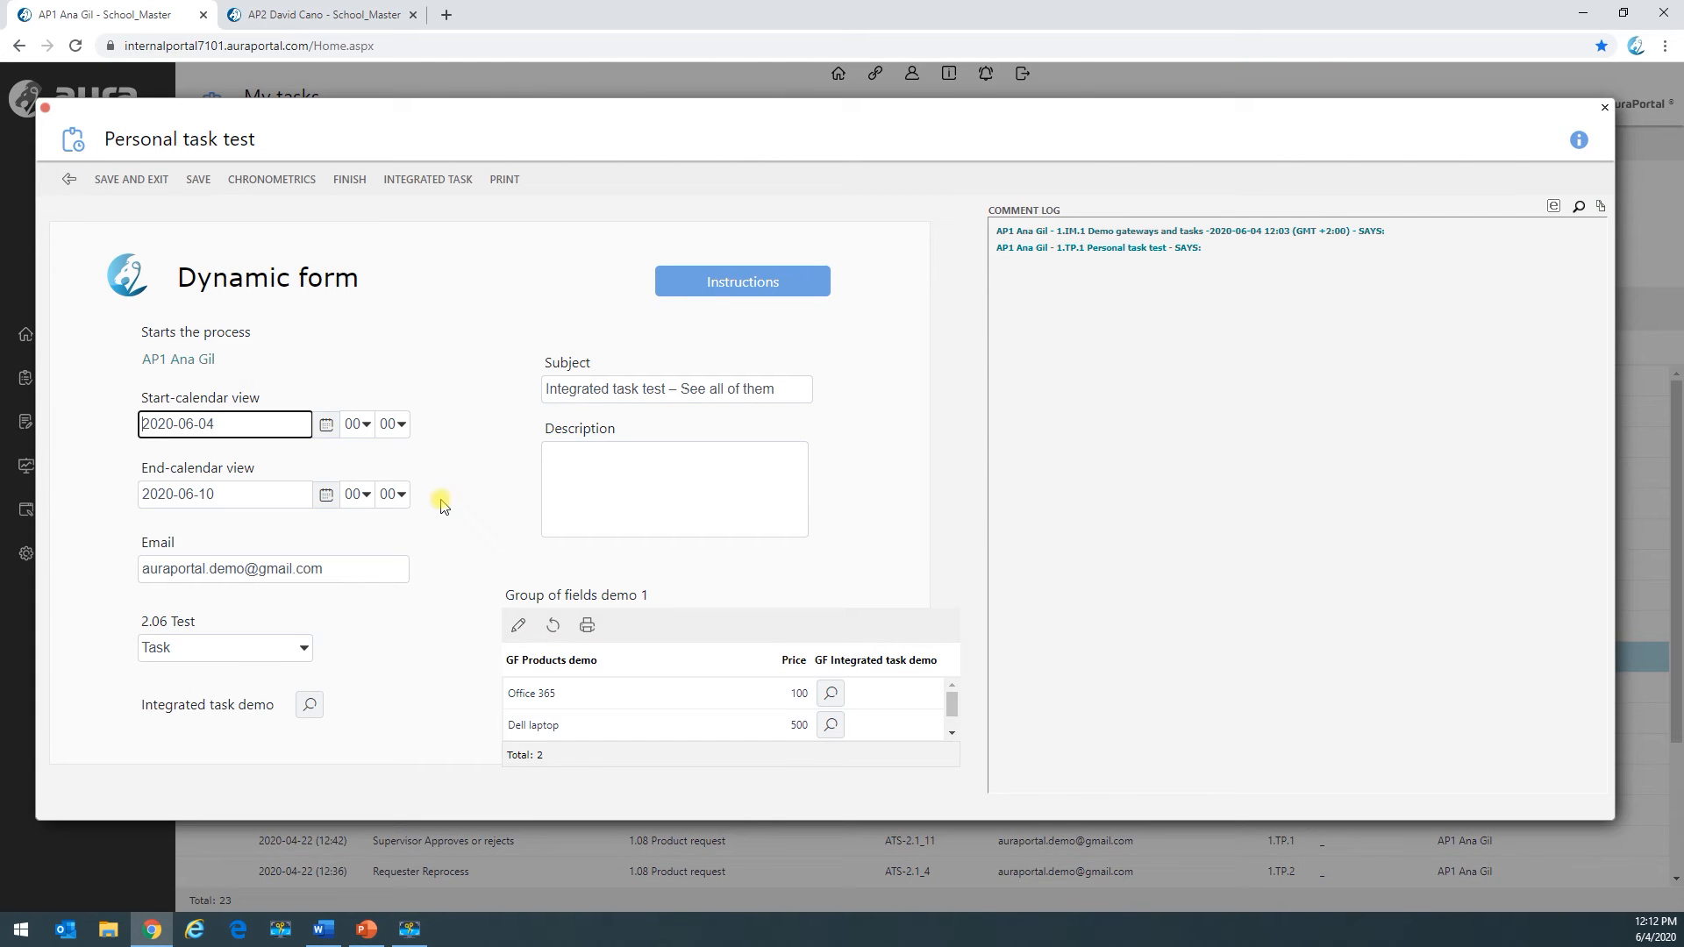
pyautogui.click(352, 180)
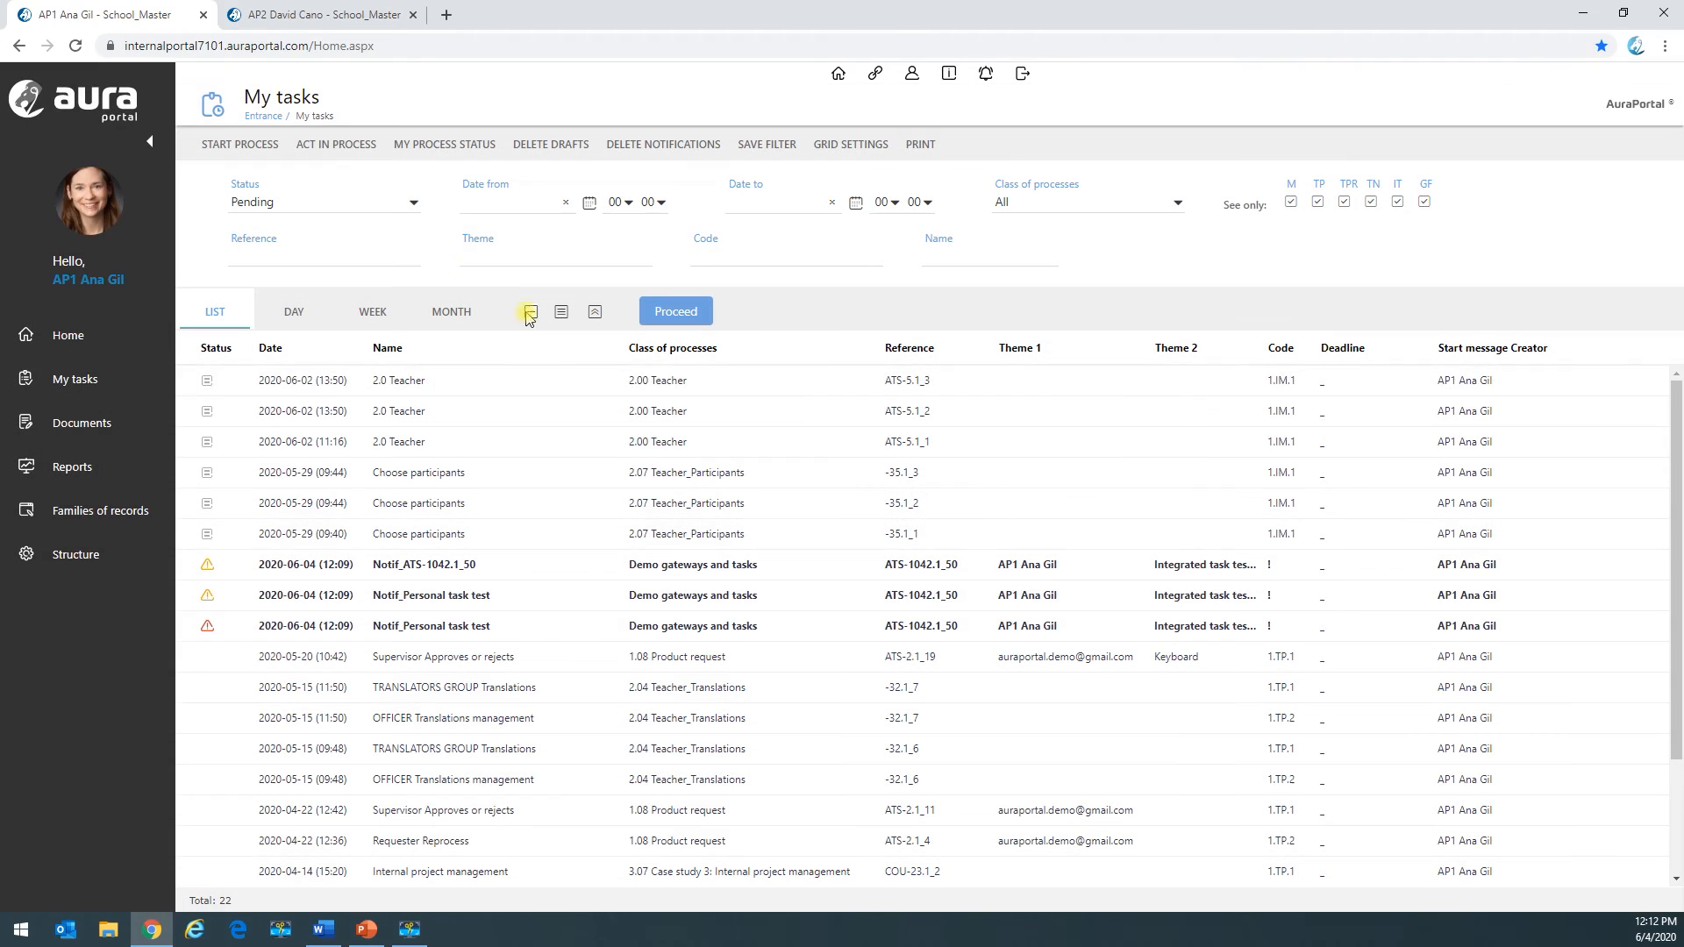
pyautogui.click(713, 312)
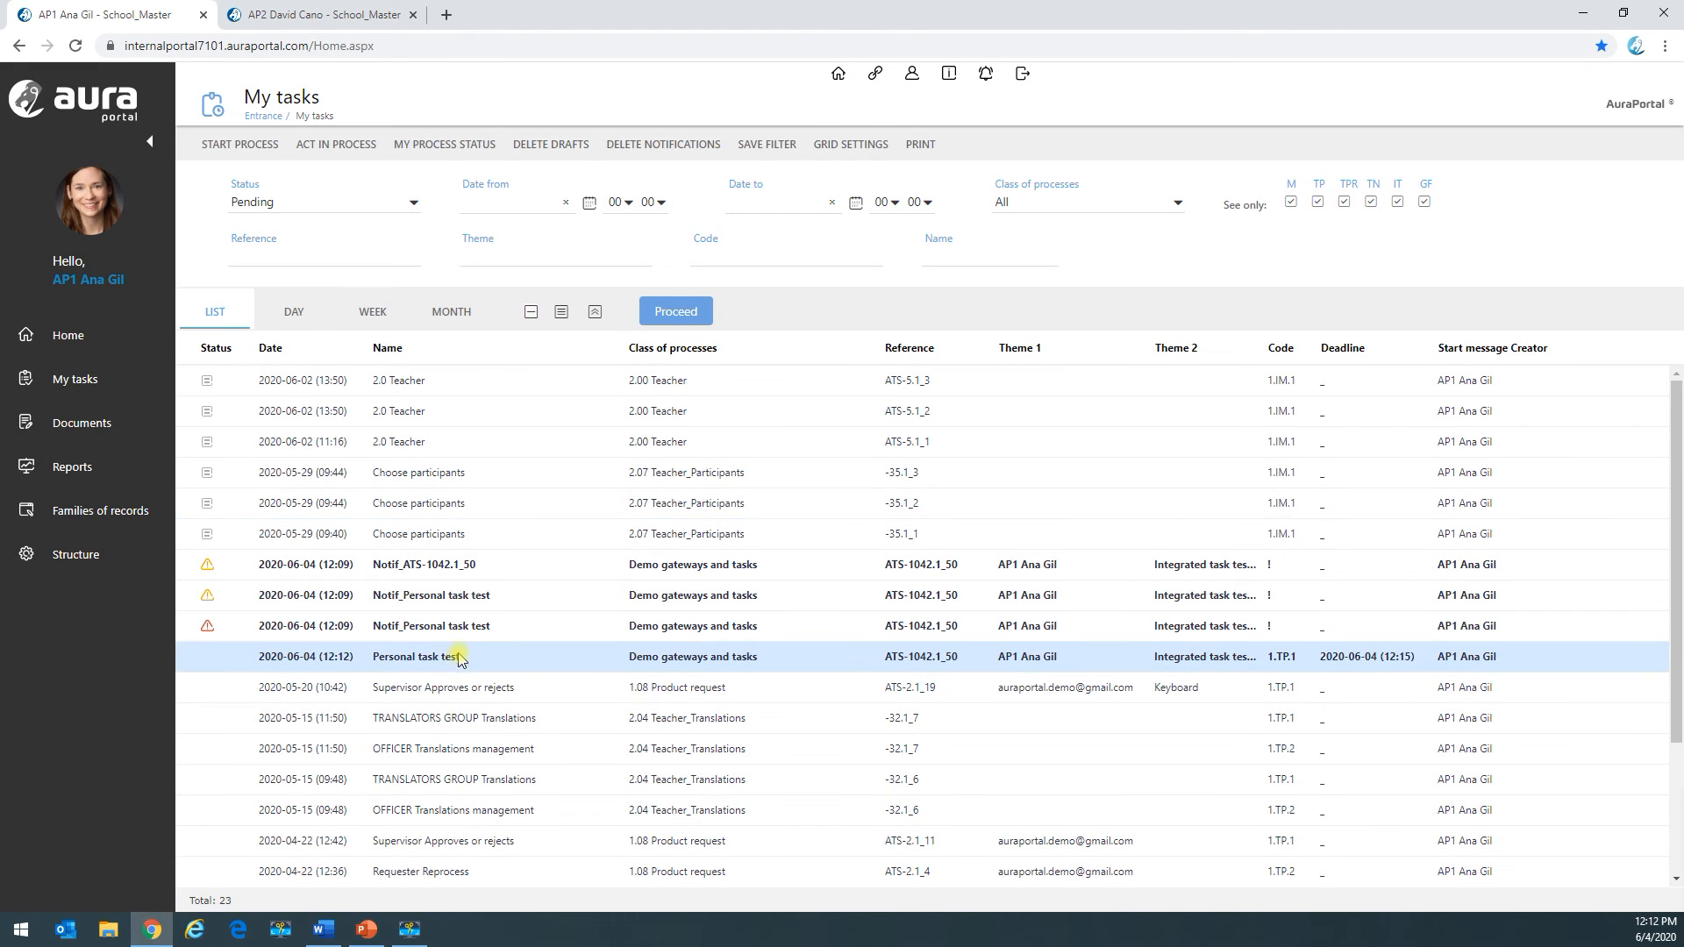
# Step: Complete the 12:12 Personal task test and open the Personal task with event test from the refreshed task list
pyautogui.click(397, 667)
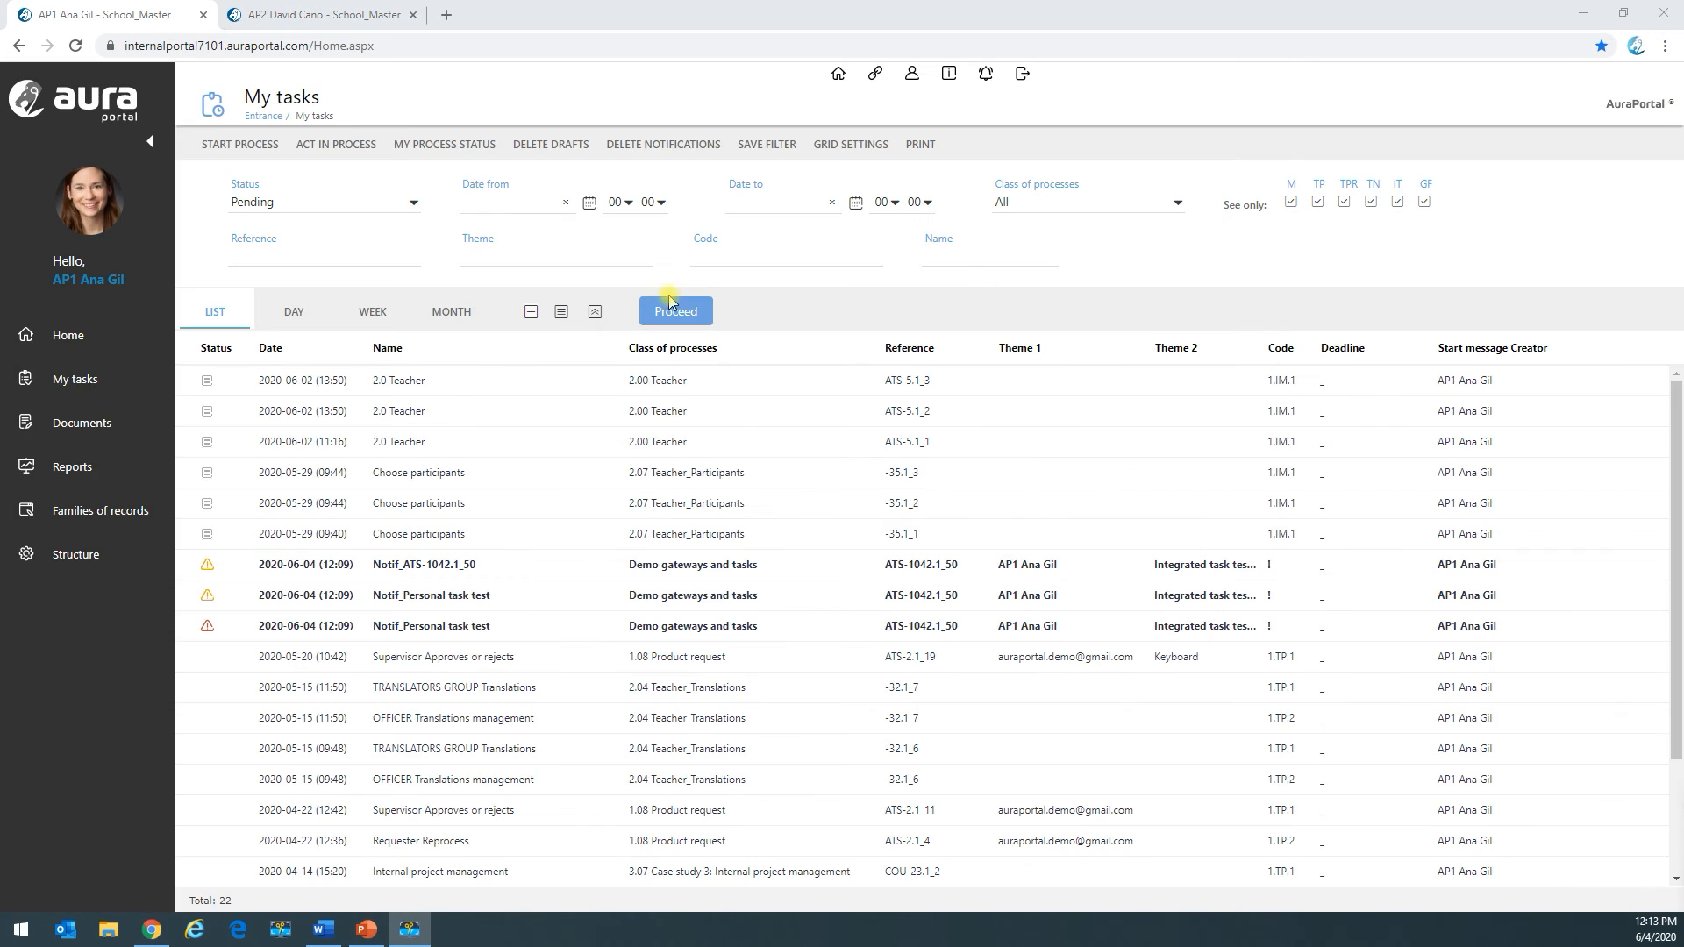
pyautogui.click(666, 314)
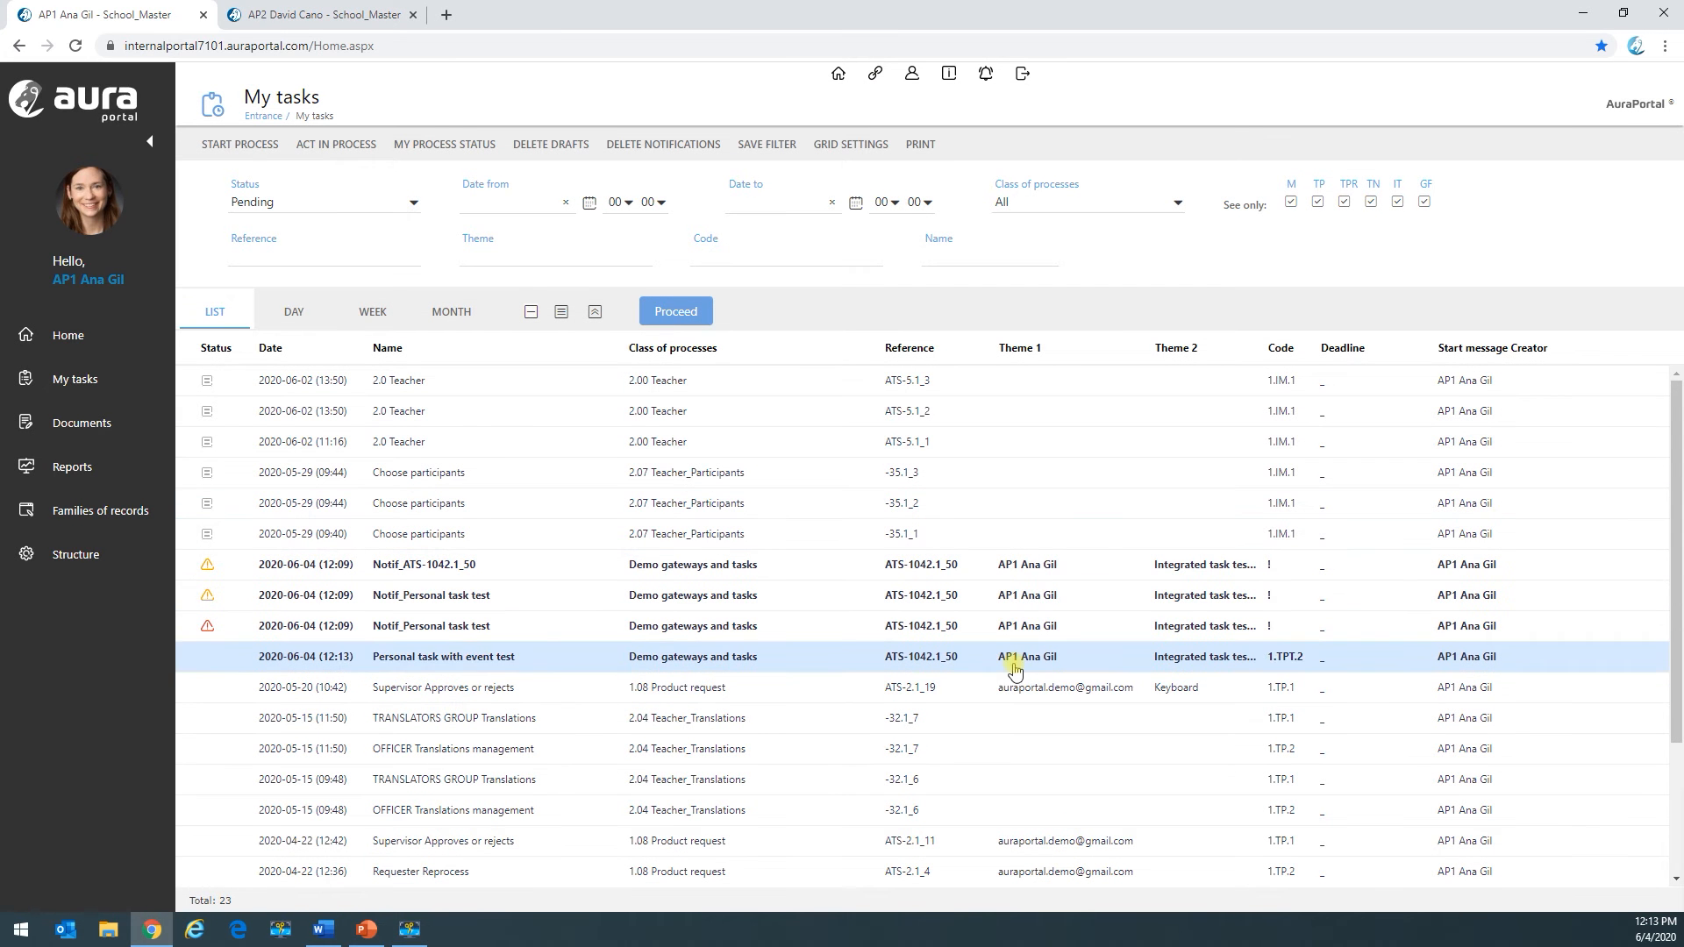
pyautogui.click(453, 660)
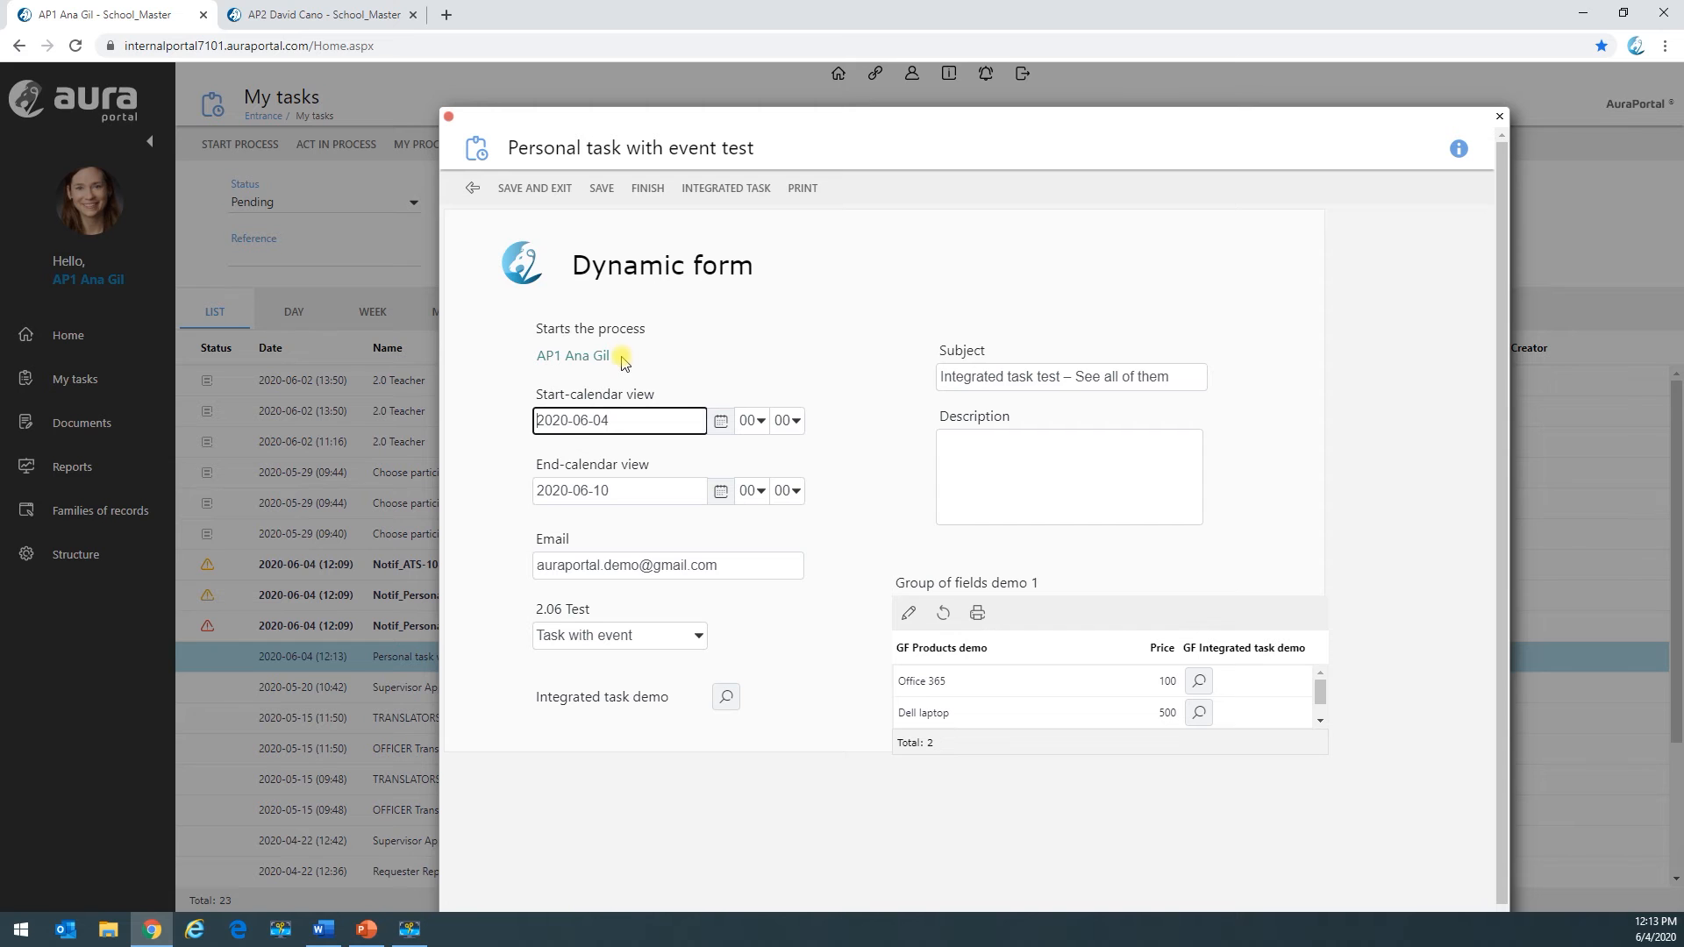
# Step: View the integrated tasks at task level and in the Integrated task demo field, returning to the Personal task with event test form
pyautogui.click(721, 188)
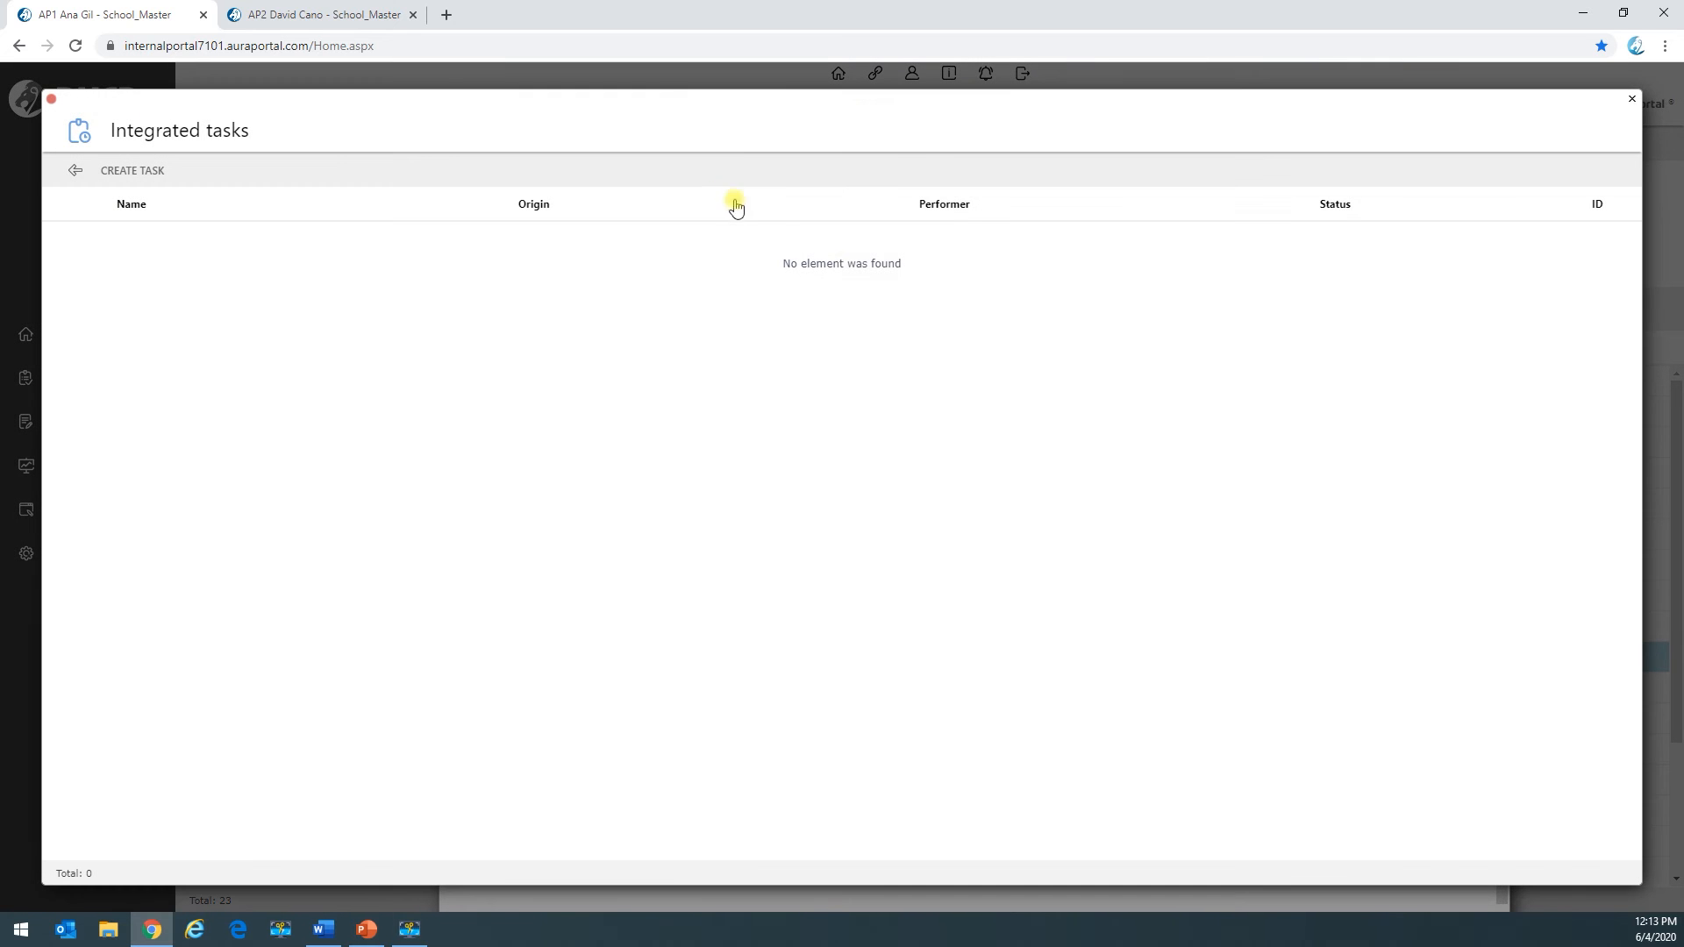
pyautogui.click(74, 172)
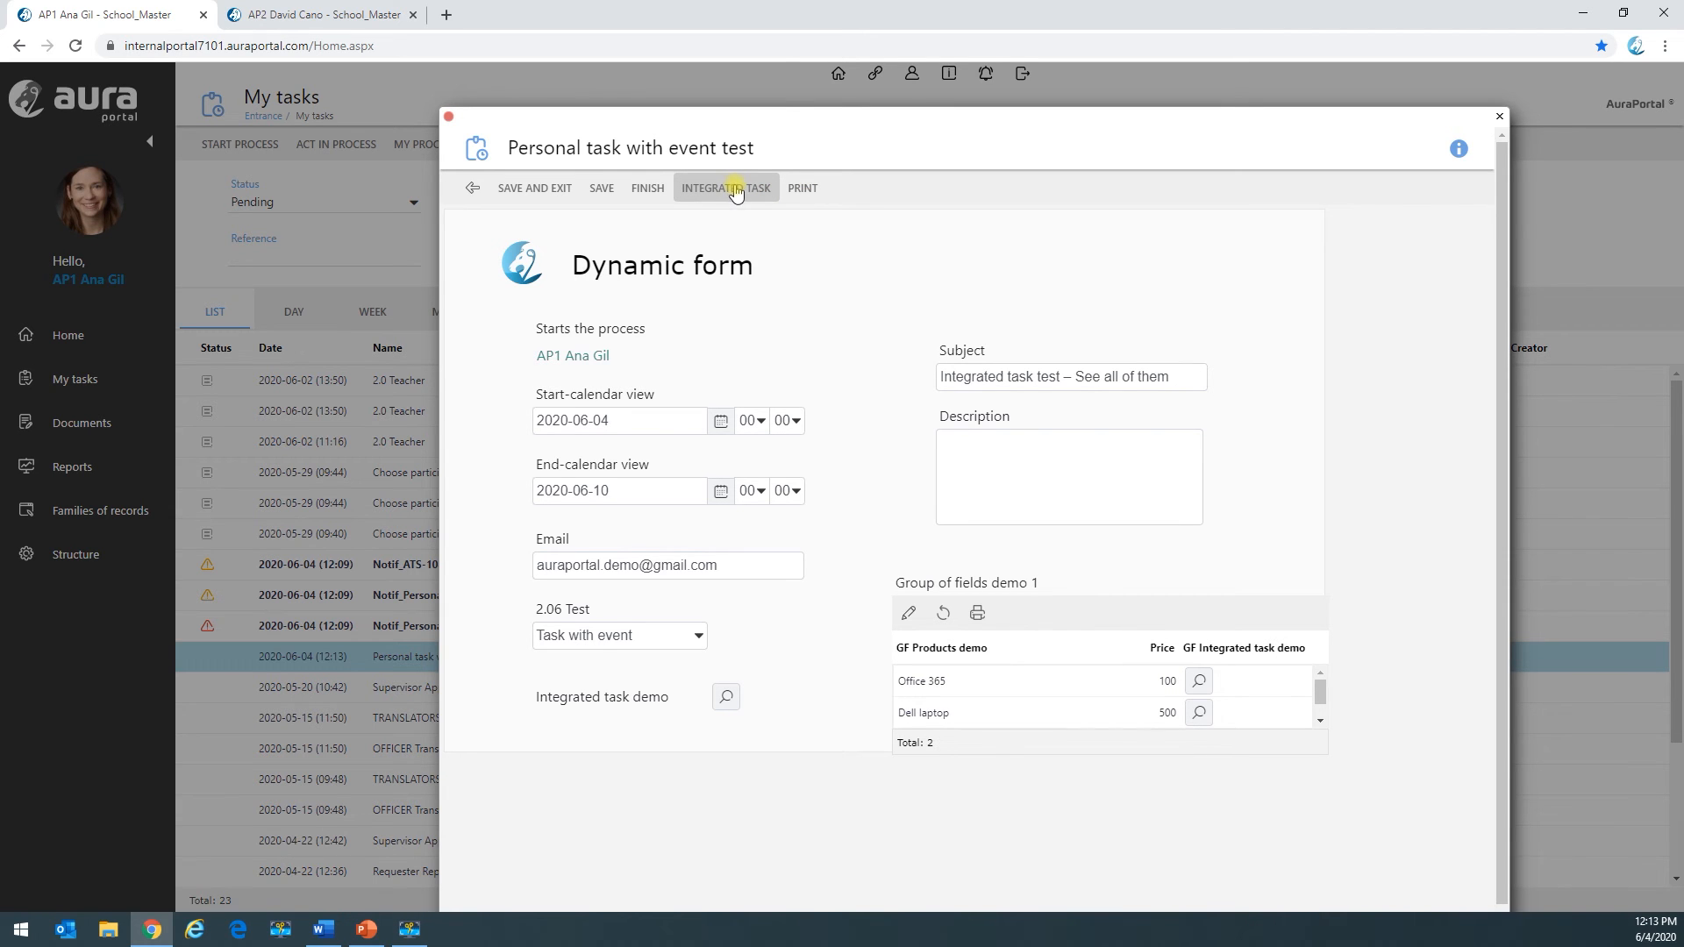
pyautogui.click(725, 701)
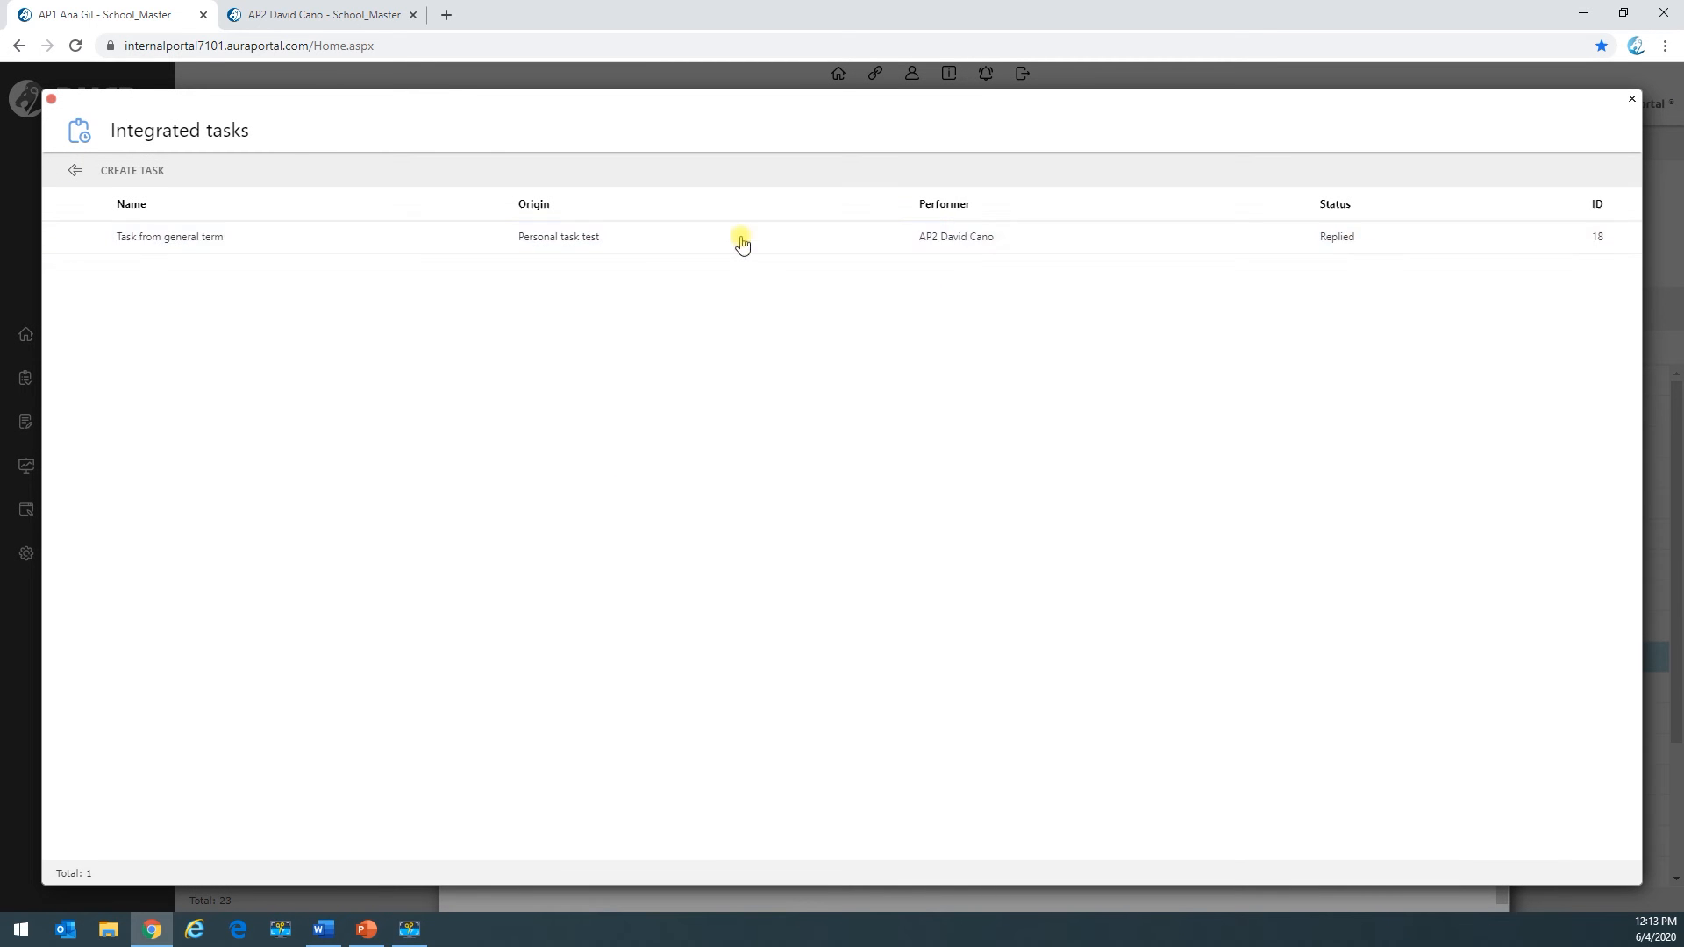
pyautogui.click(76, 170)
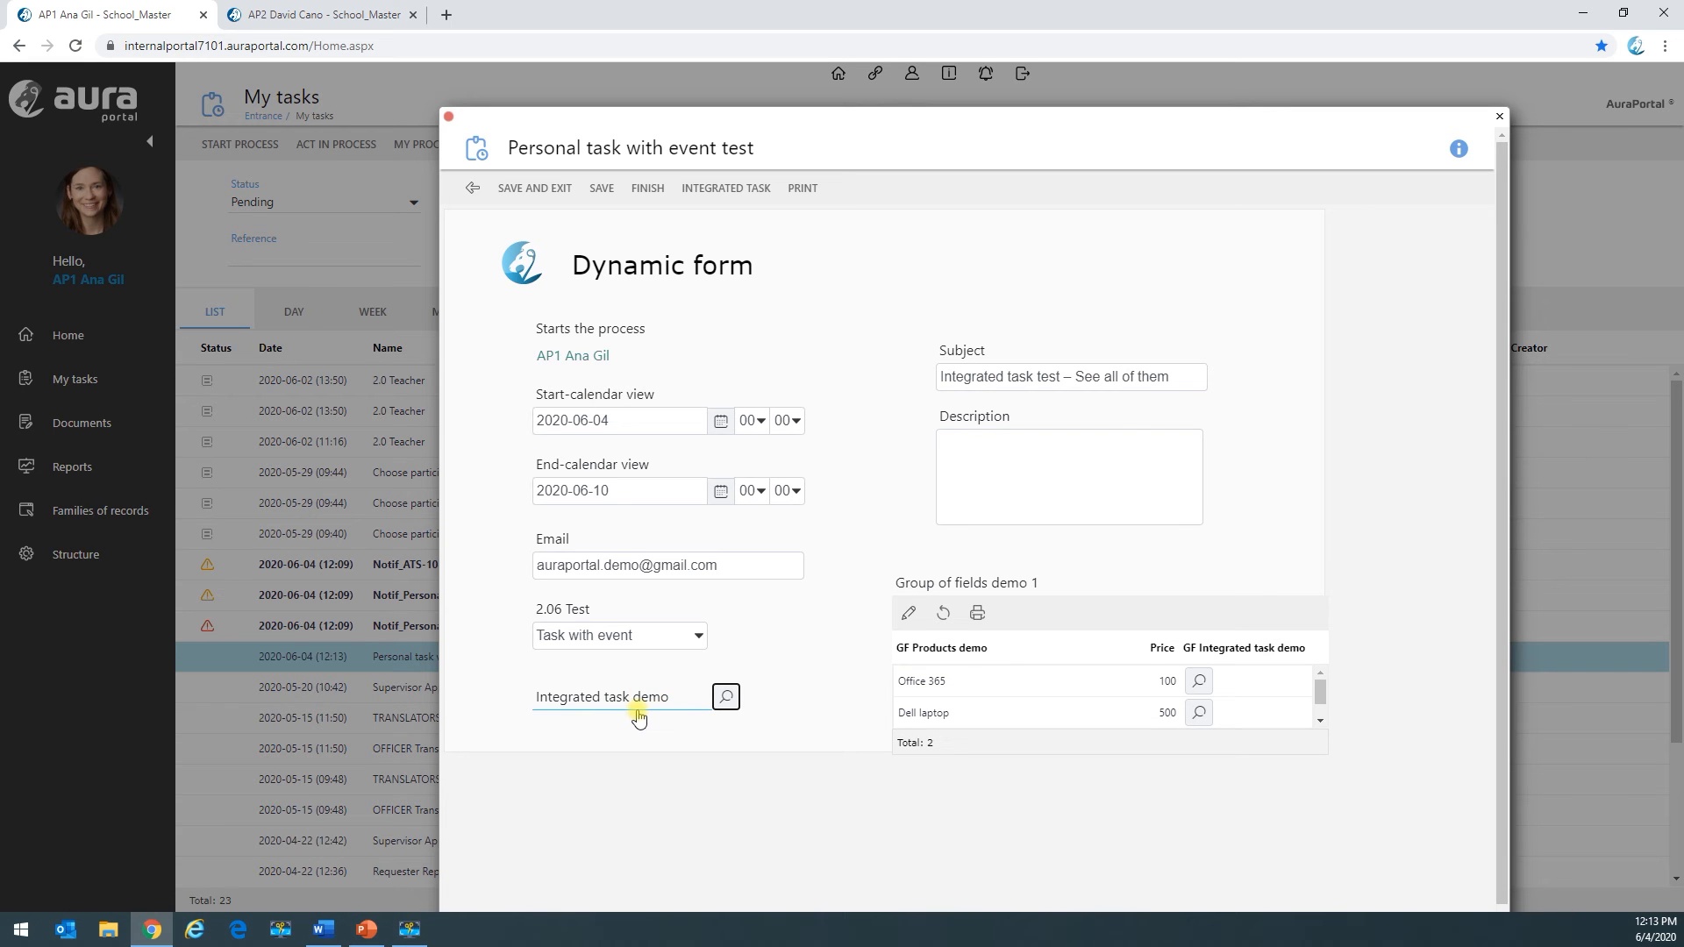
# Step: Check the integrated tasks of the Office 365 and Dell laptop rows, and save and exit the group of fields and the task
pyautogui.click(907, 616)
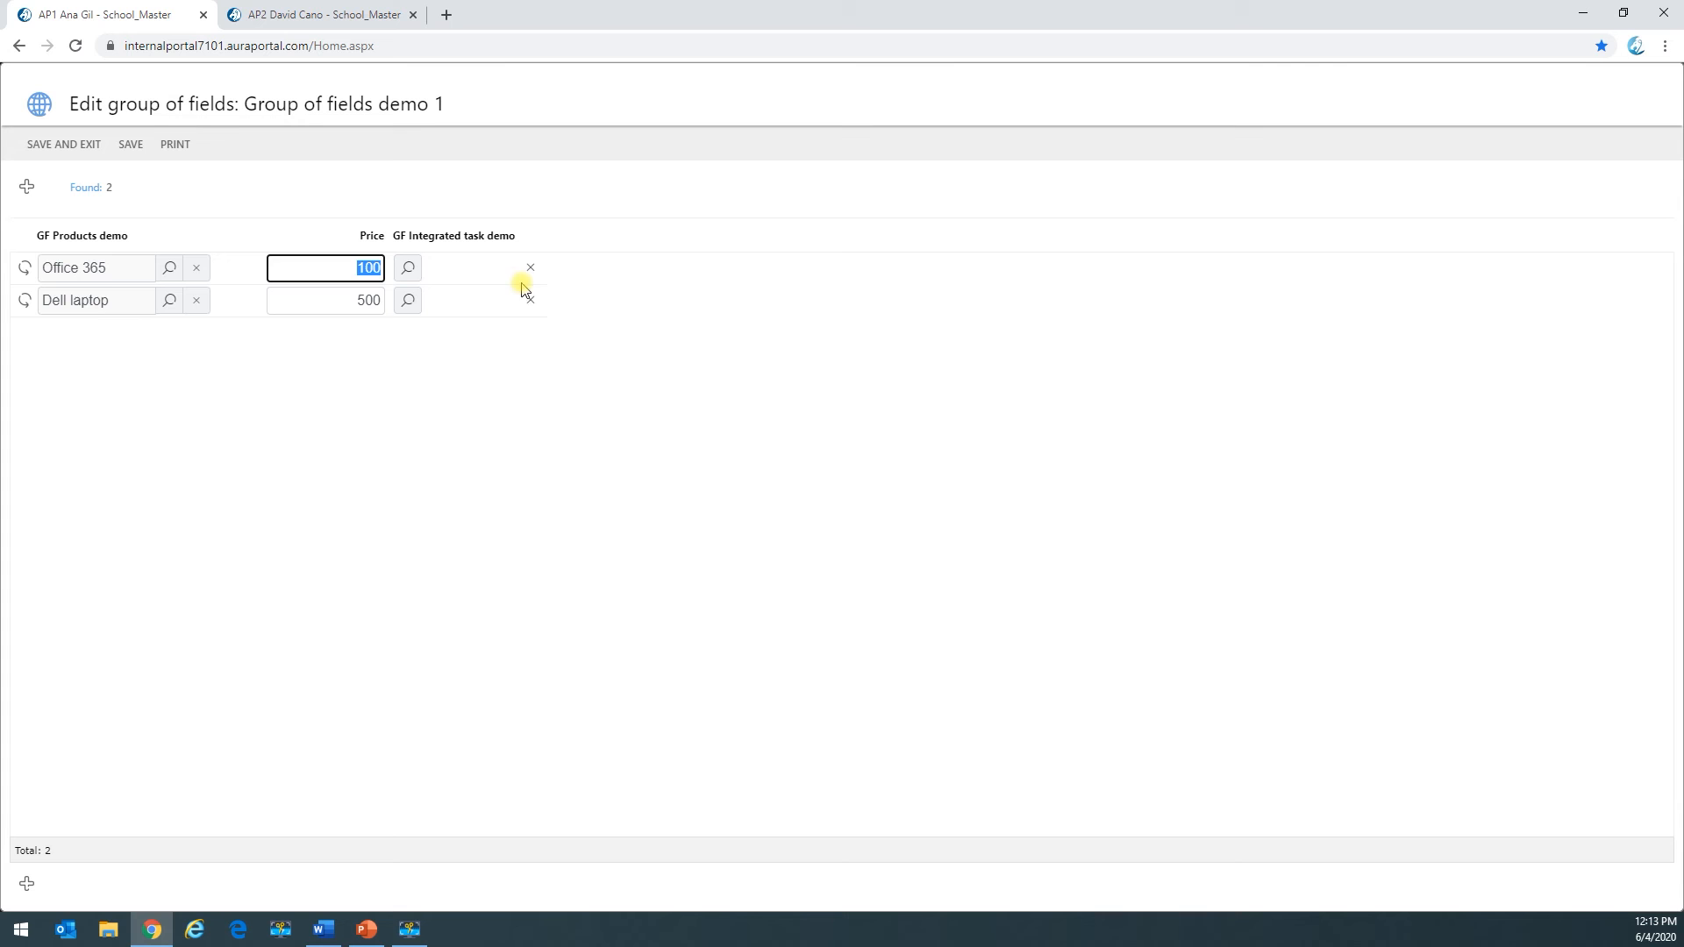
pyautogui.click(408, 268)
pyautogui.click(74, 170)
pyautogui.click(408, 301)
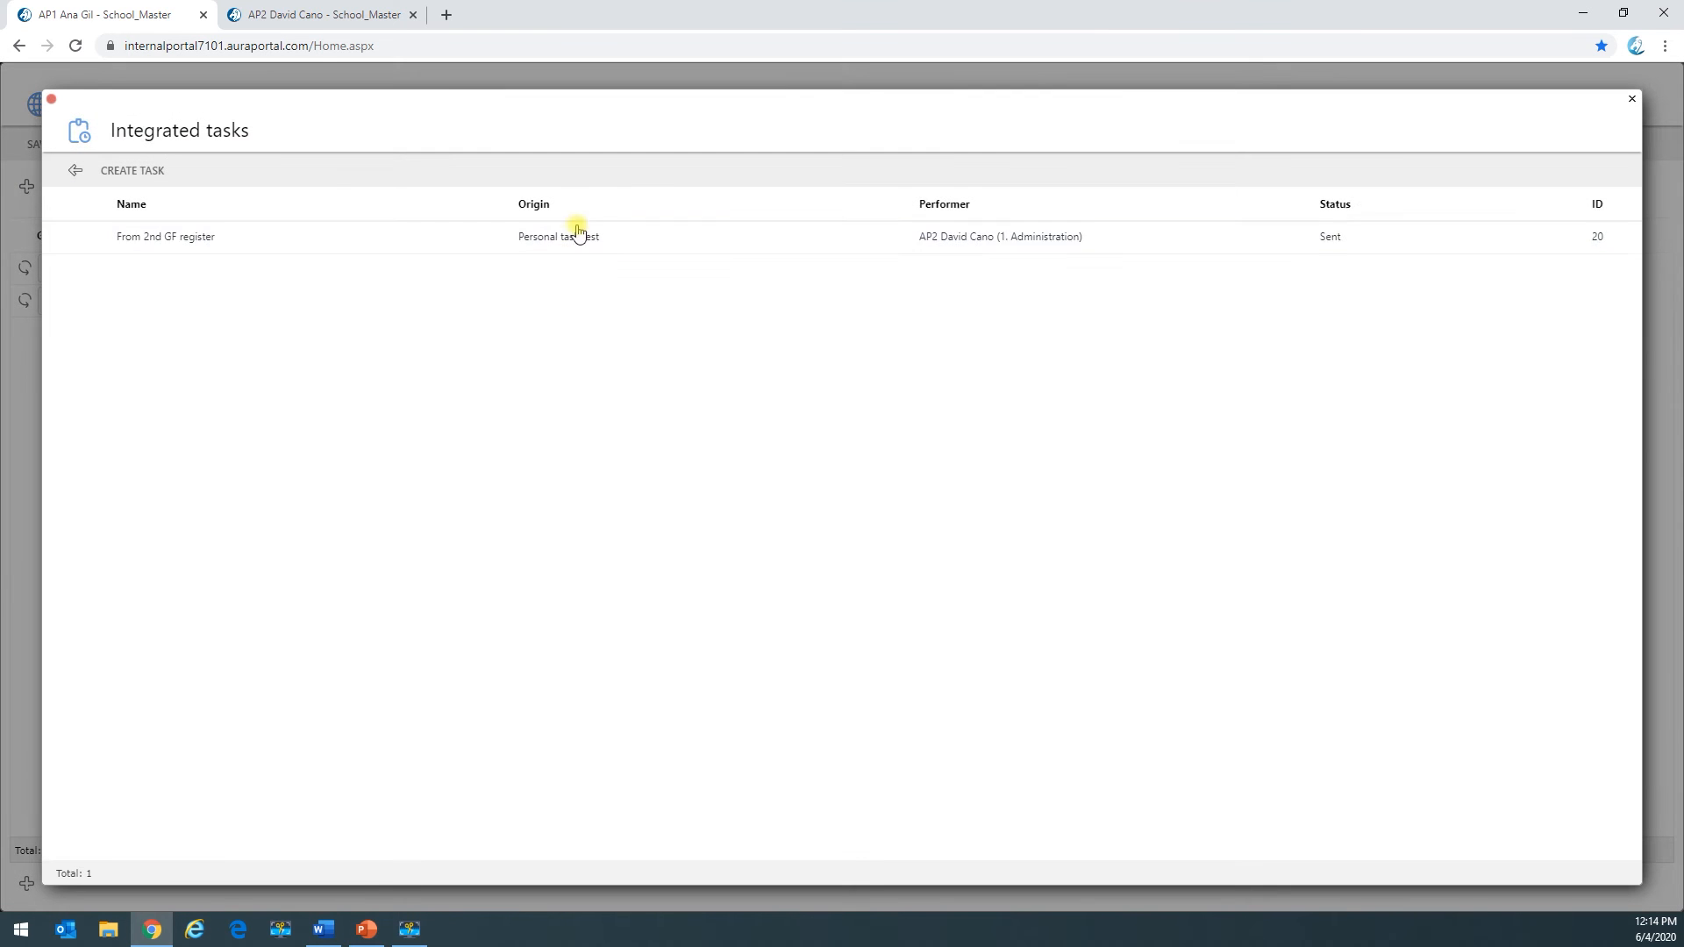
pyautogui.click(74, 171)
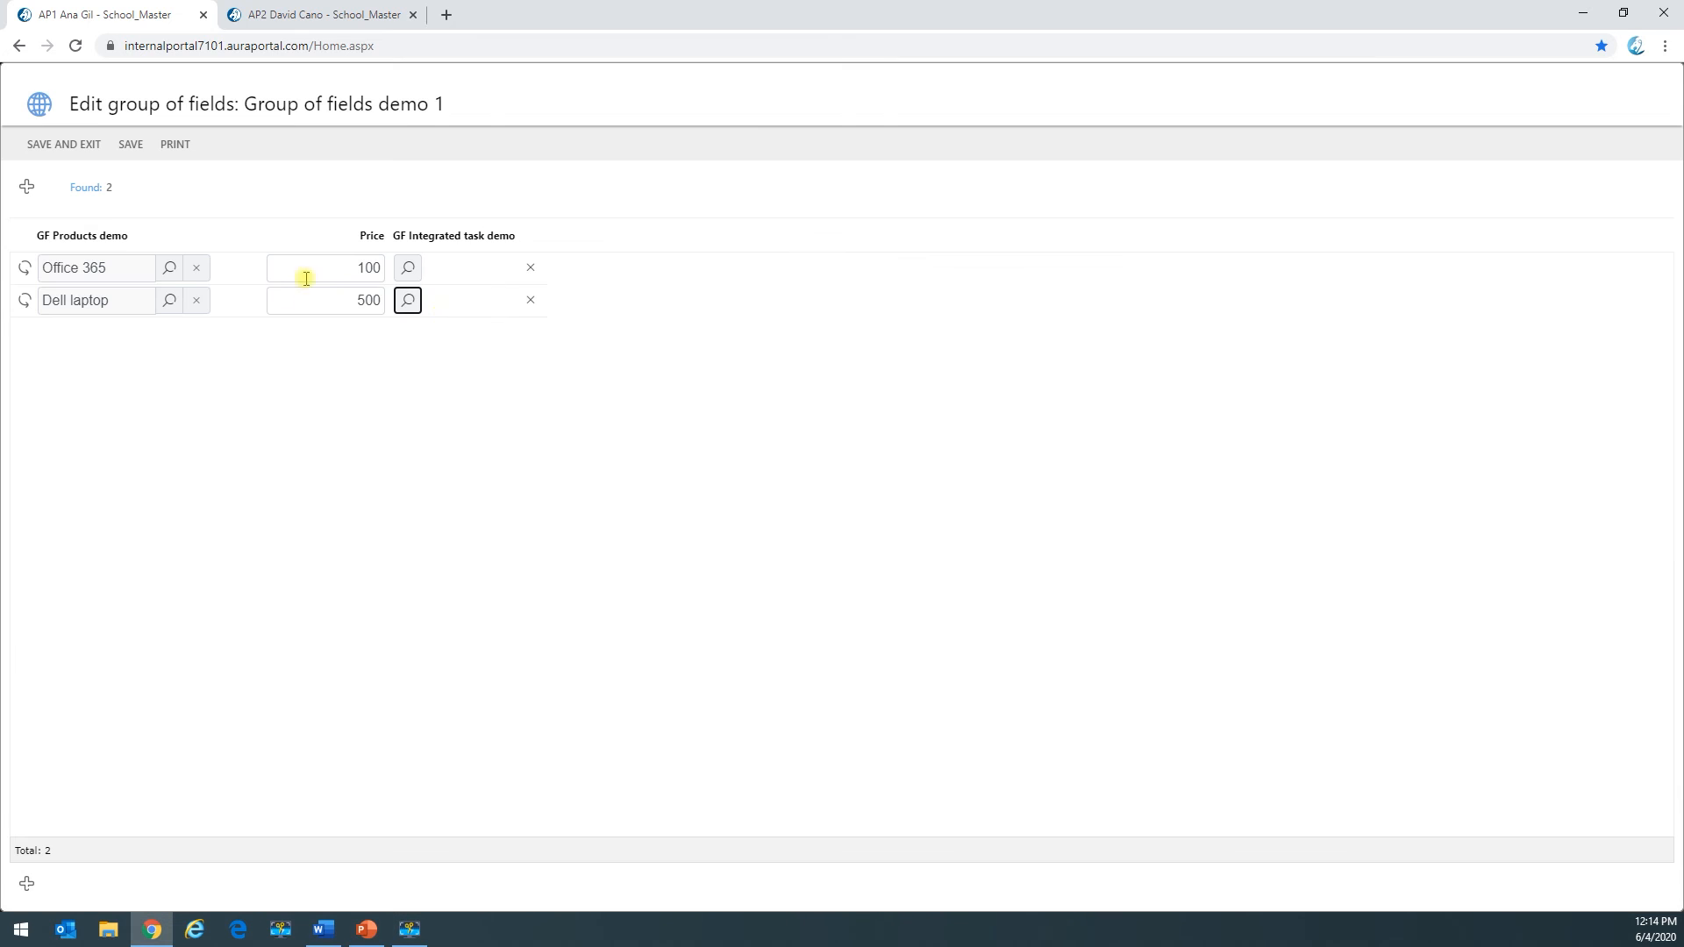
pyautogui.click(74, 151)
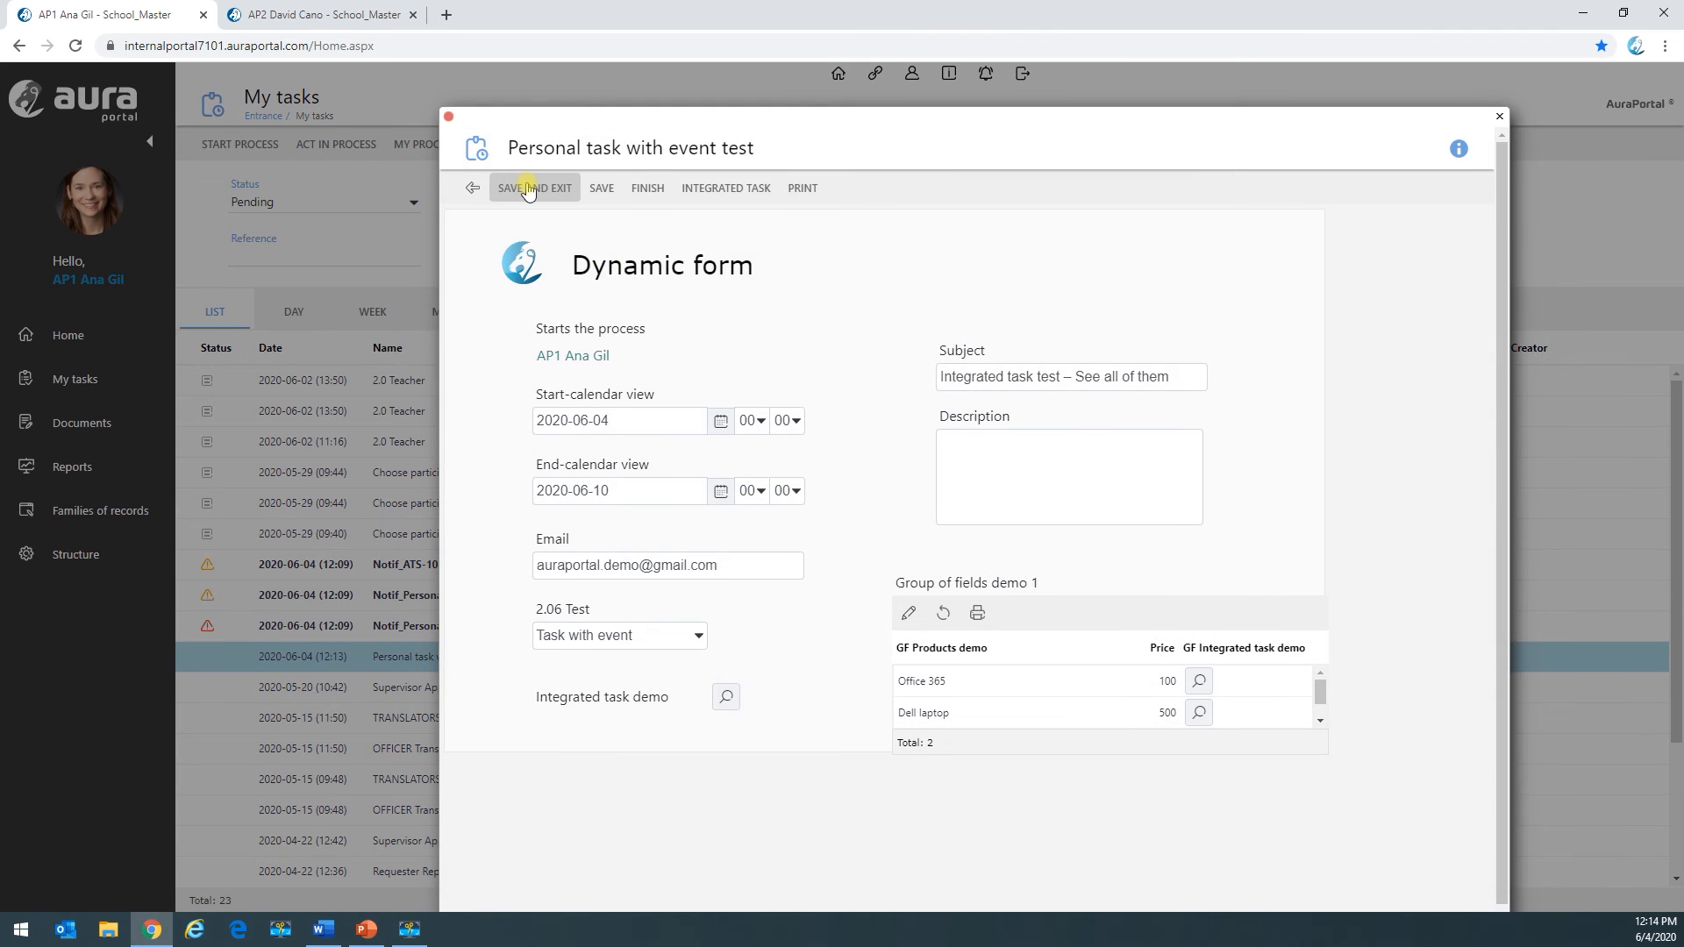
pyautogui.click(527, 190)
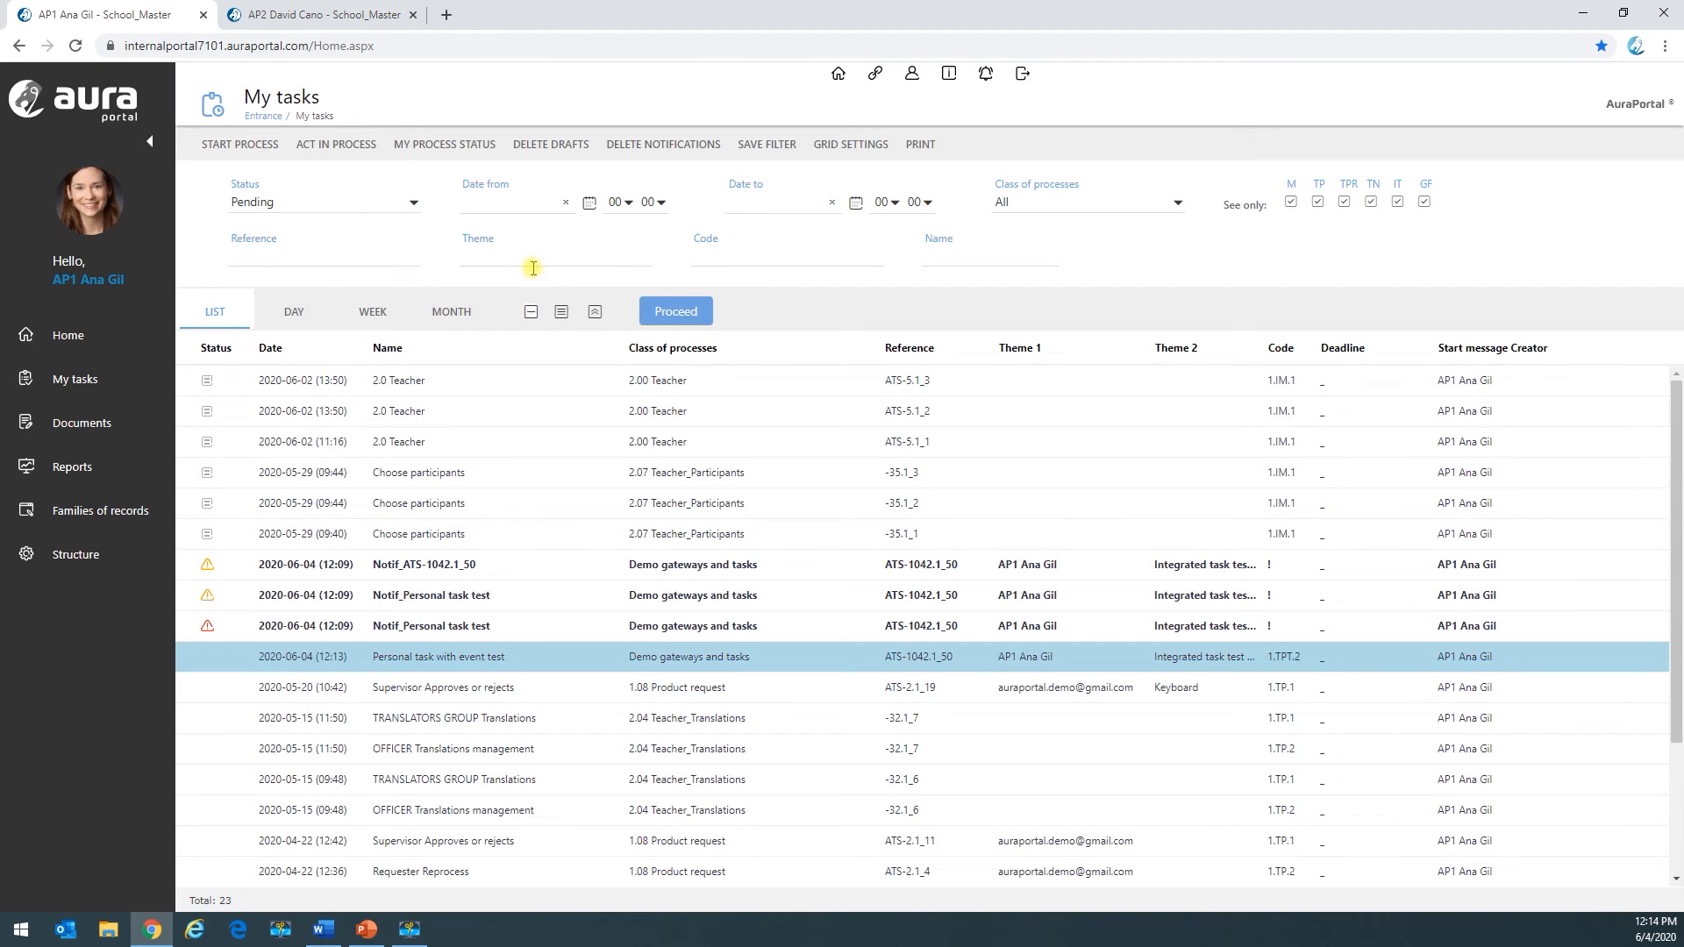
# Step: Sign out of the second portal session, log back in with the AP2 username, and open its pending task list
pyautogui.click(345, 13)
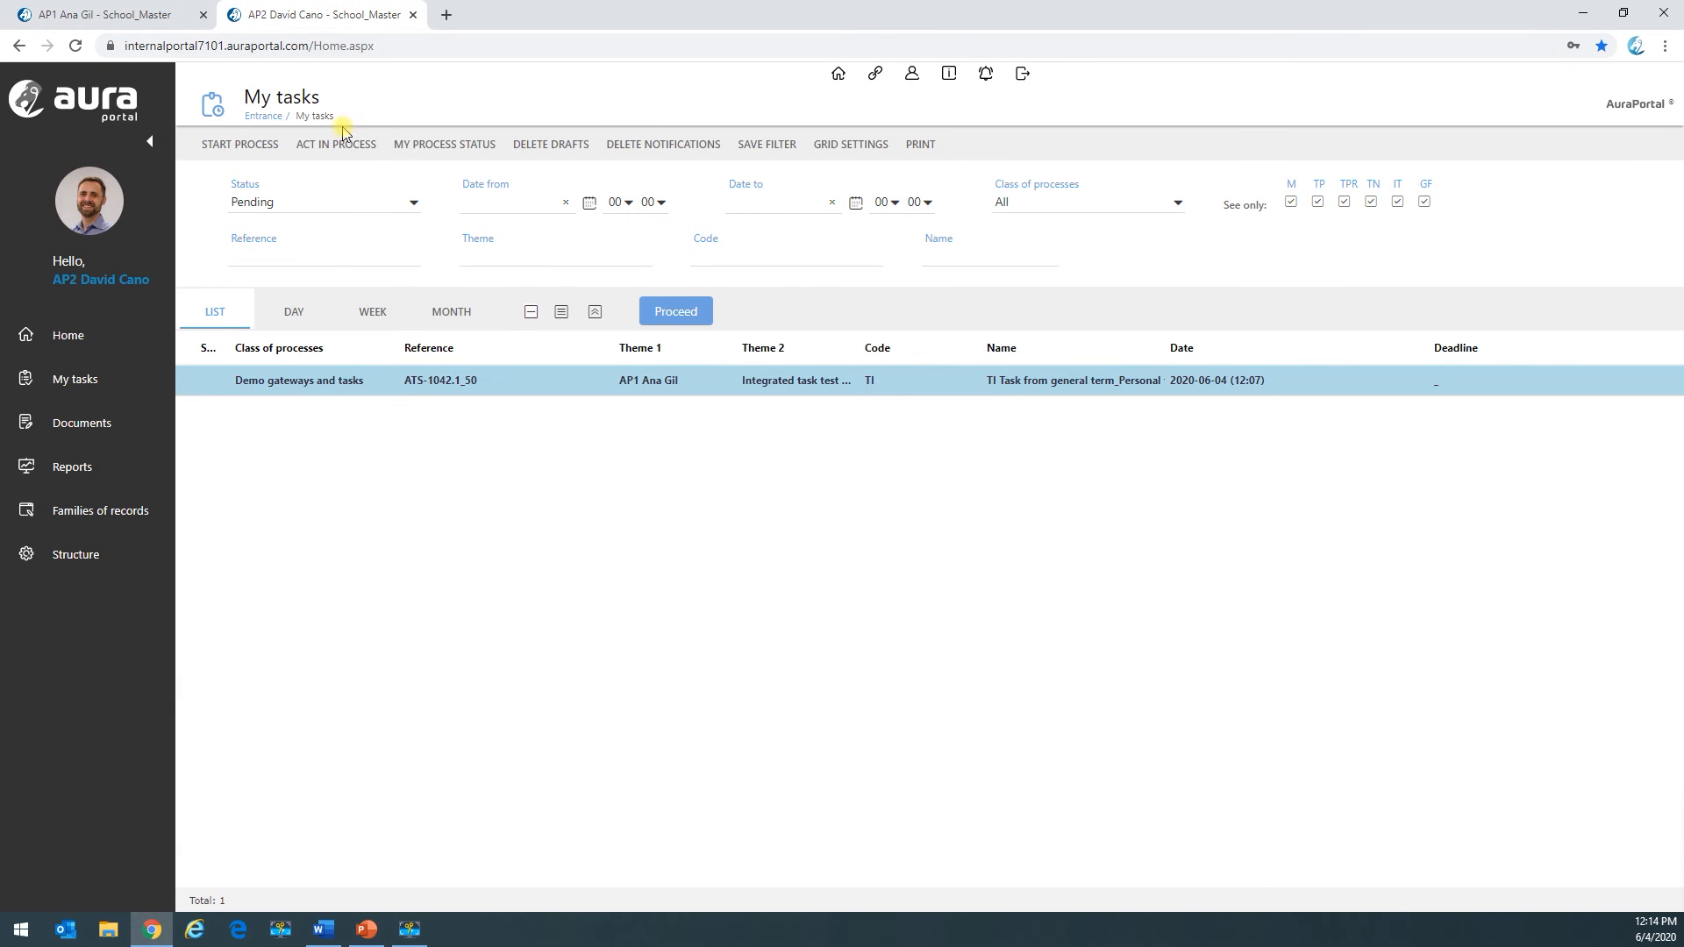
pyautogui.click(674, 313)
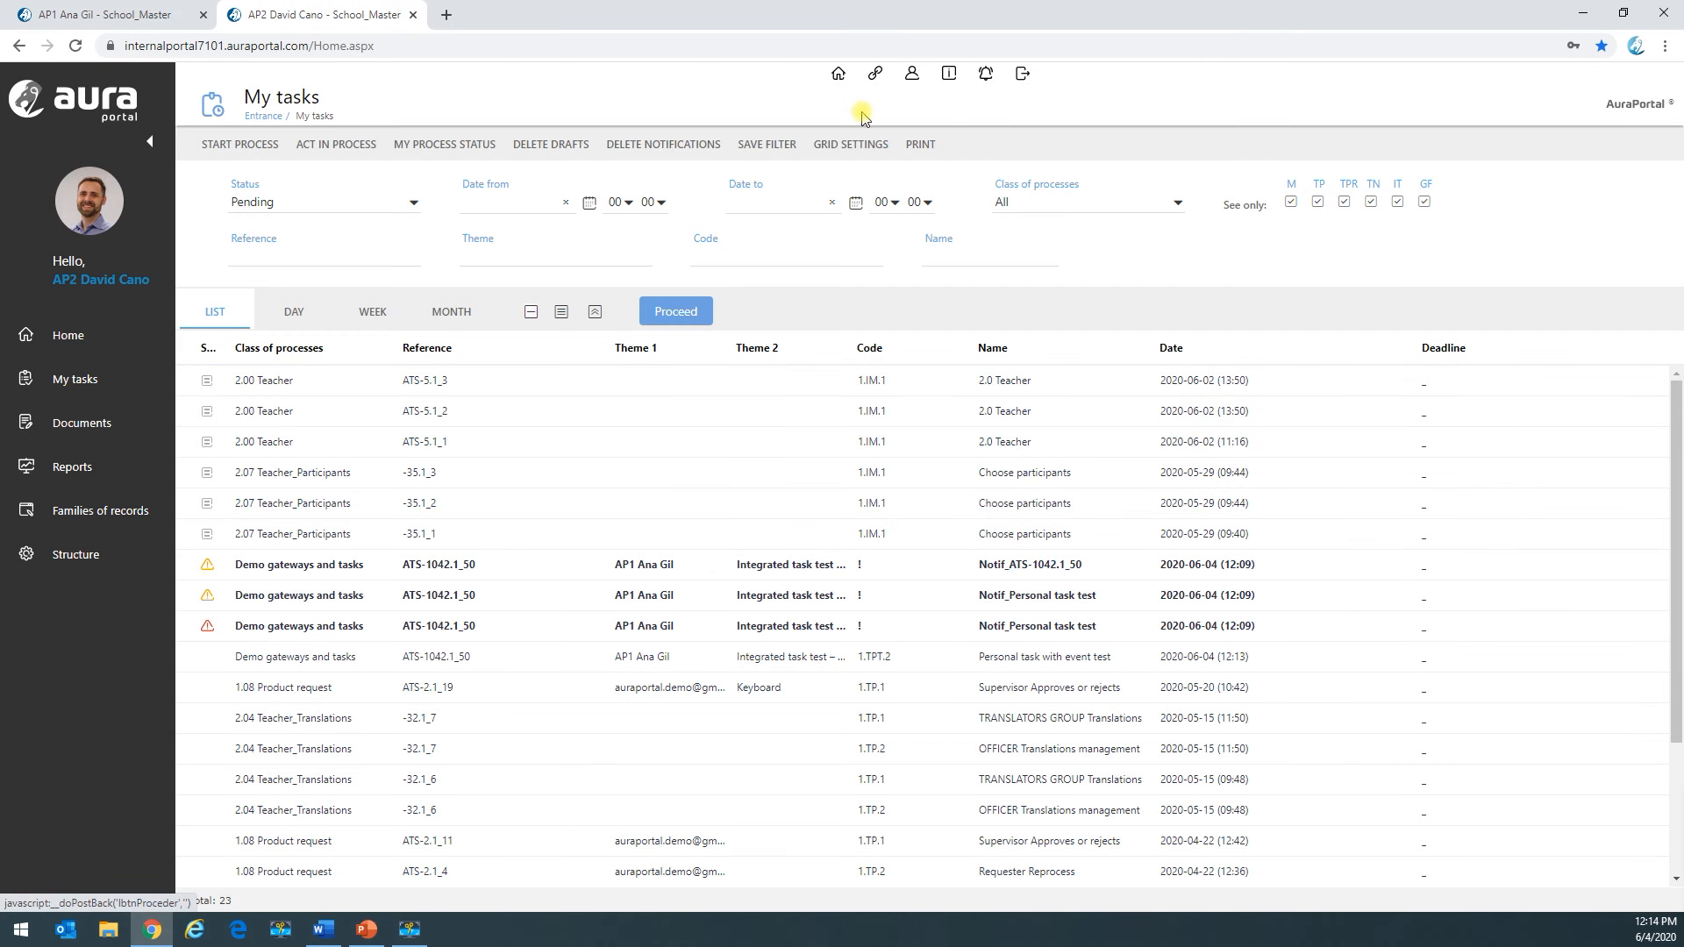
pyautogui.click(1022, 73)
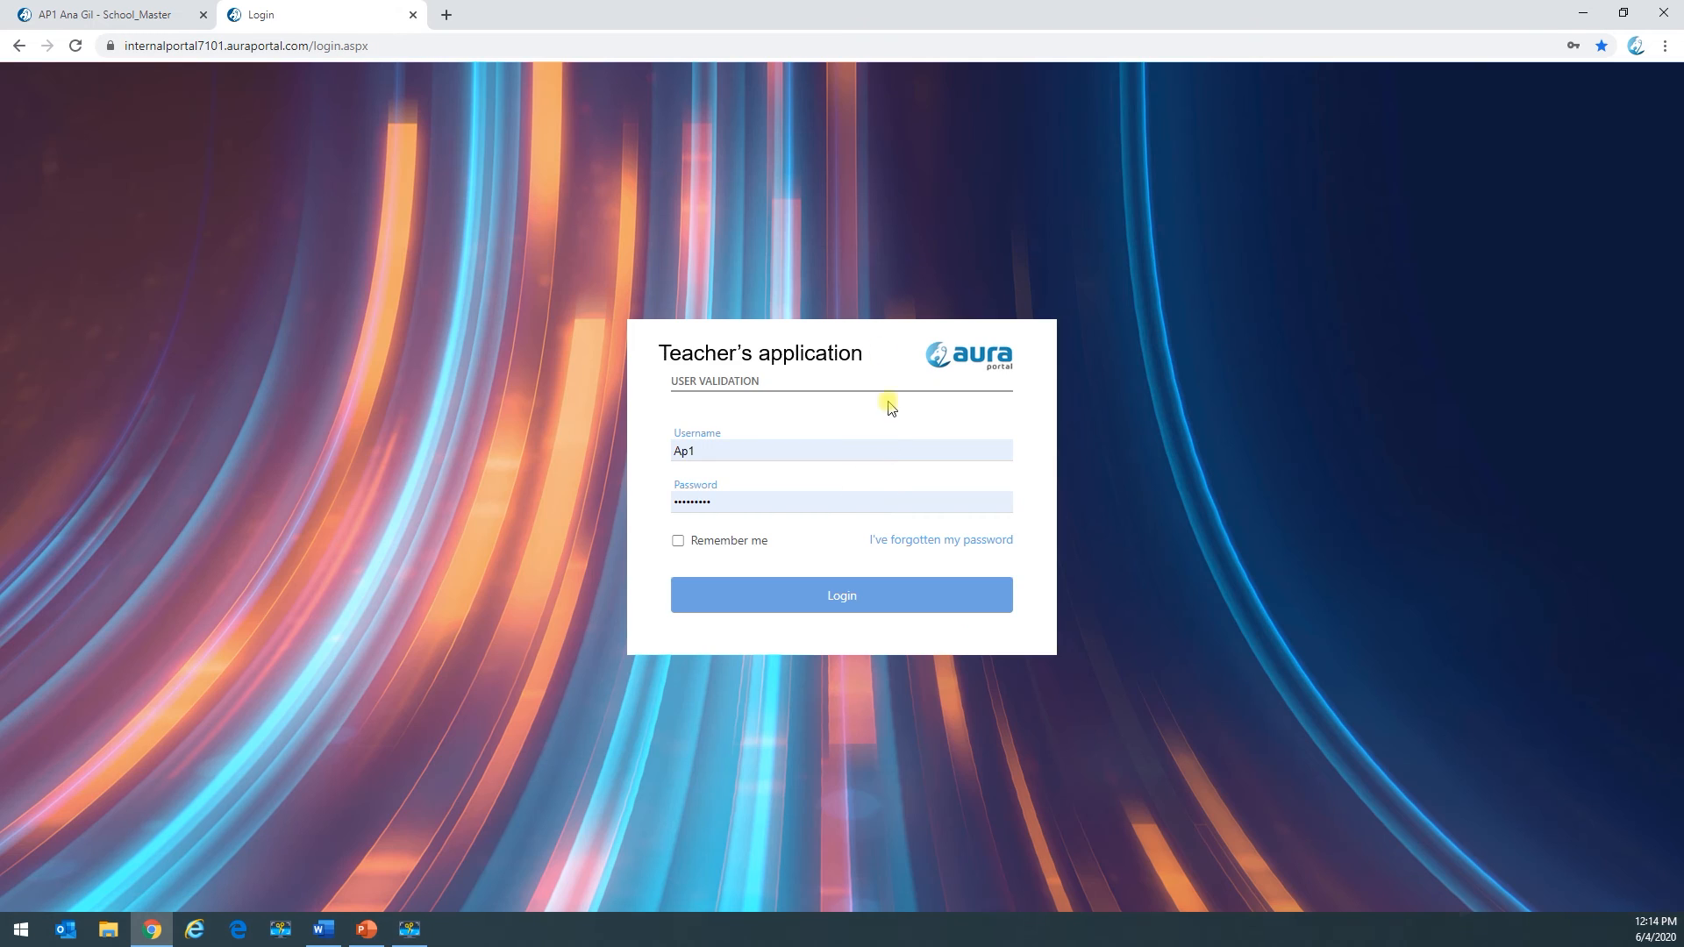
pyautogui.click(742, 452)
pyautogui.press('BackSpace')
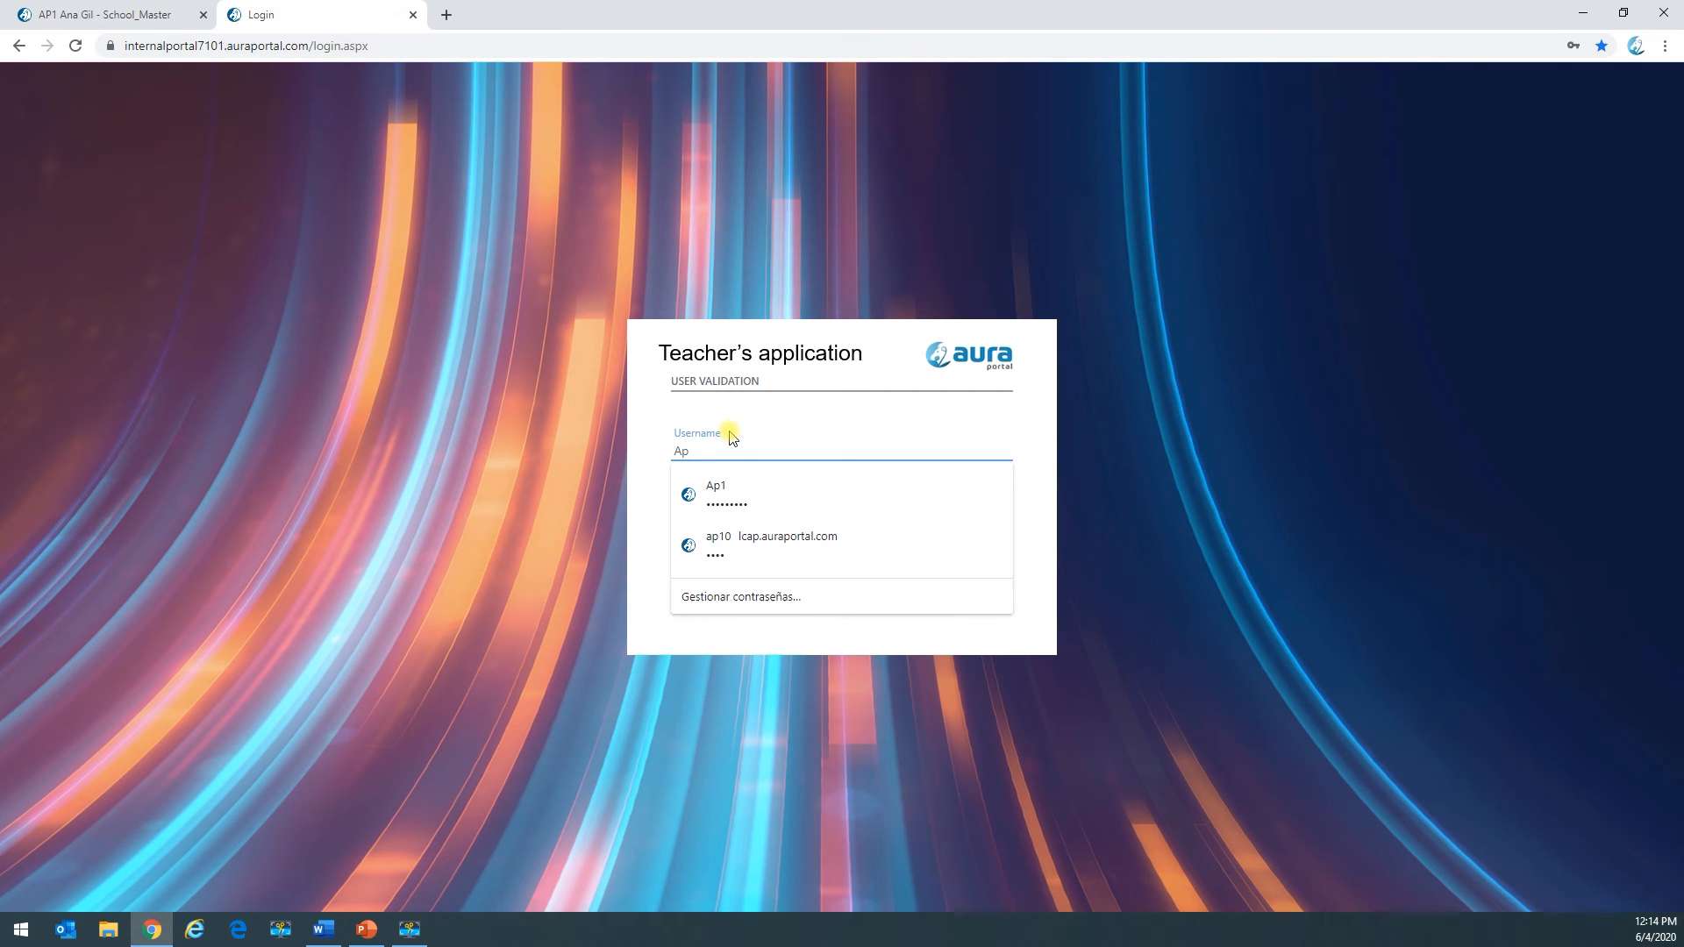
pyautogui.write('2')
pyautogui.click(855, 596)
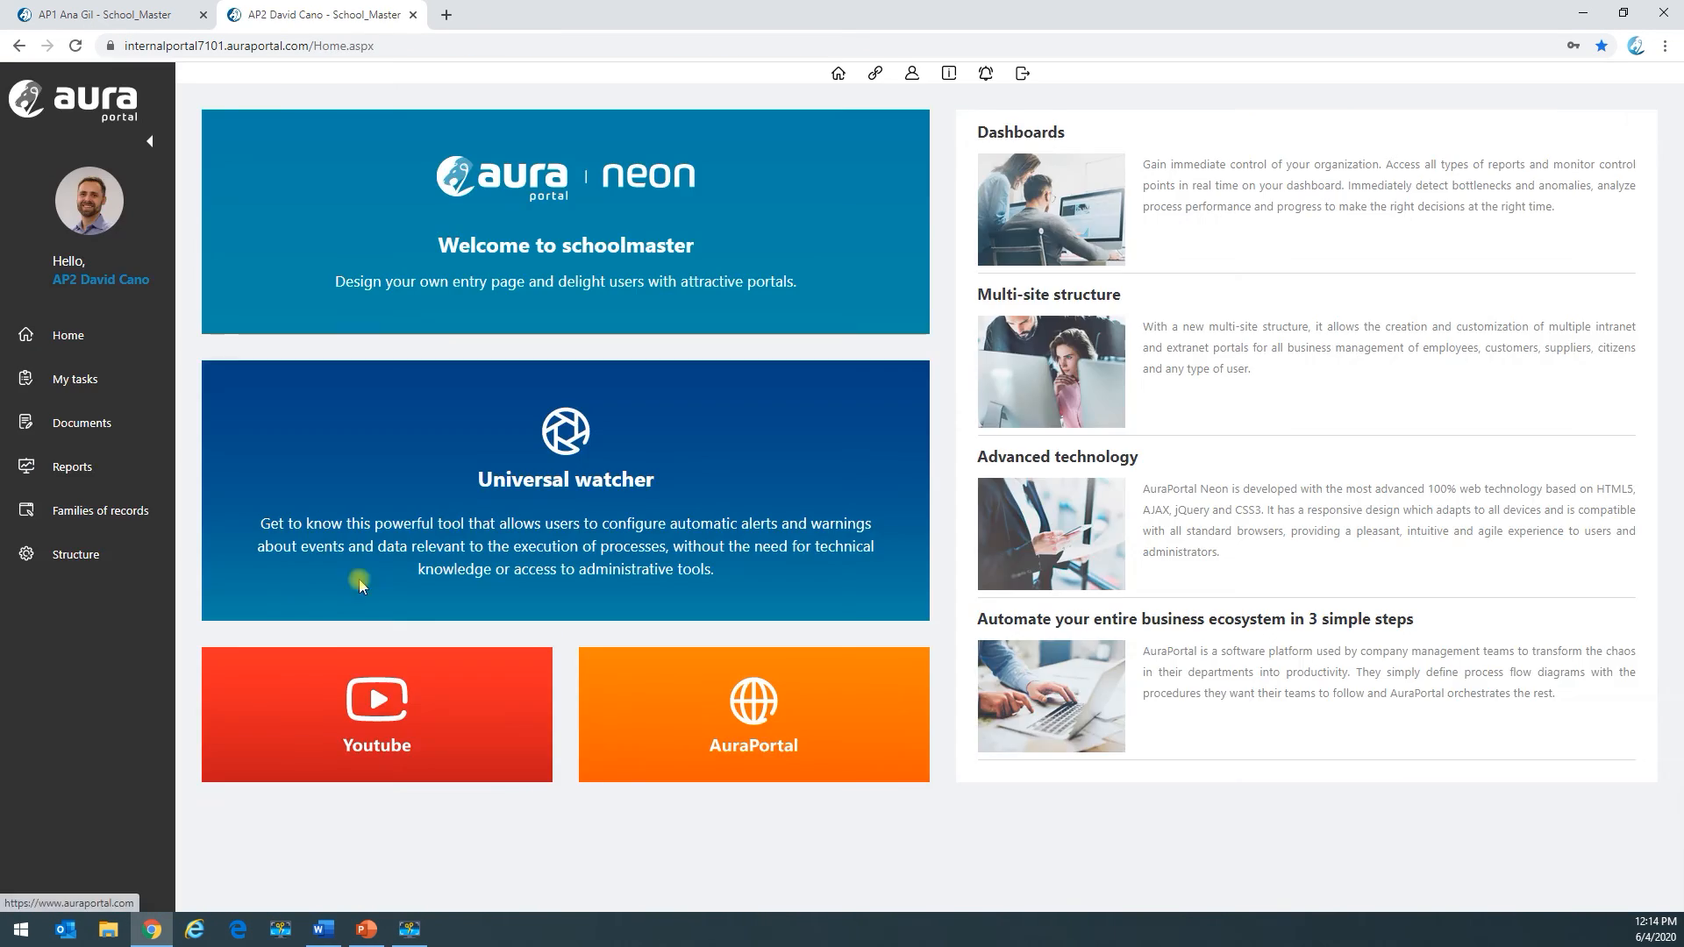
pyautogui.click(127, 386)
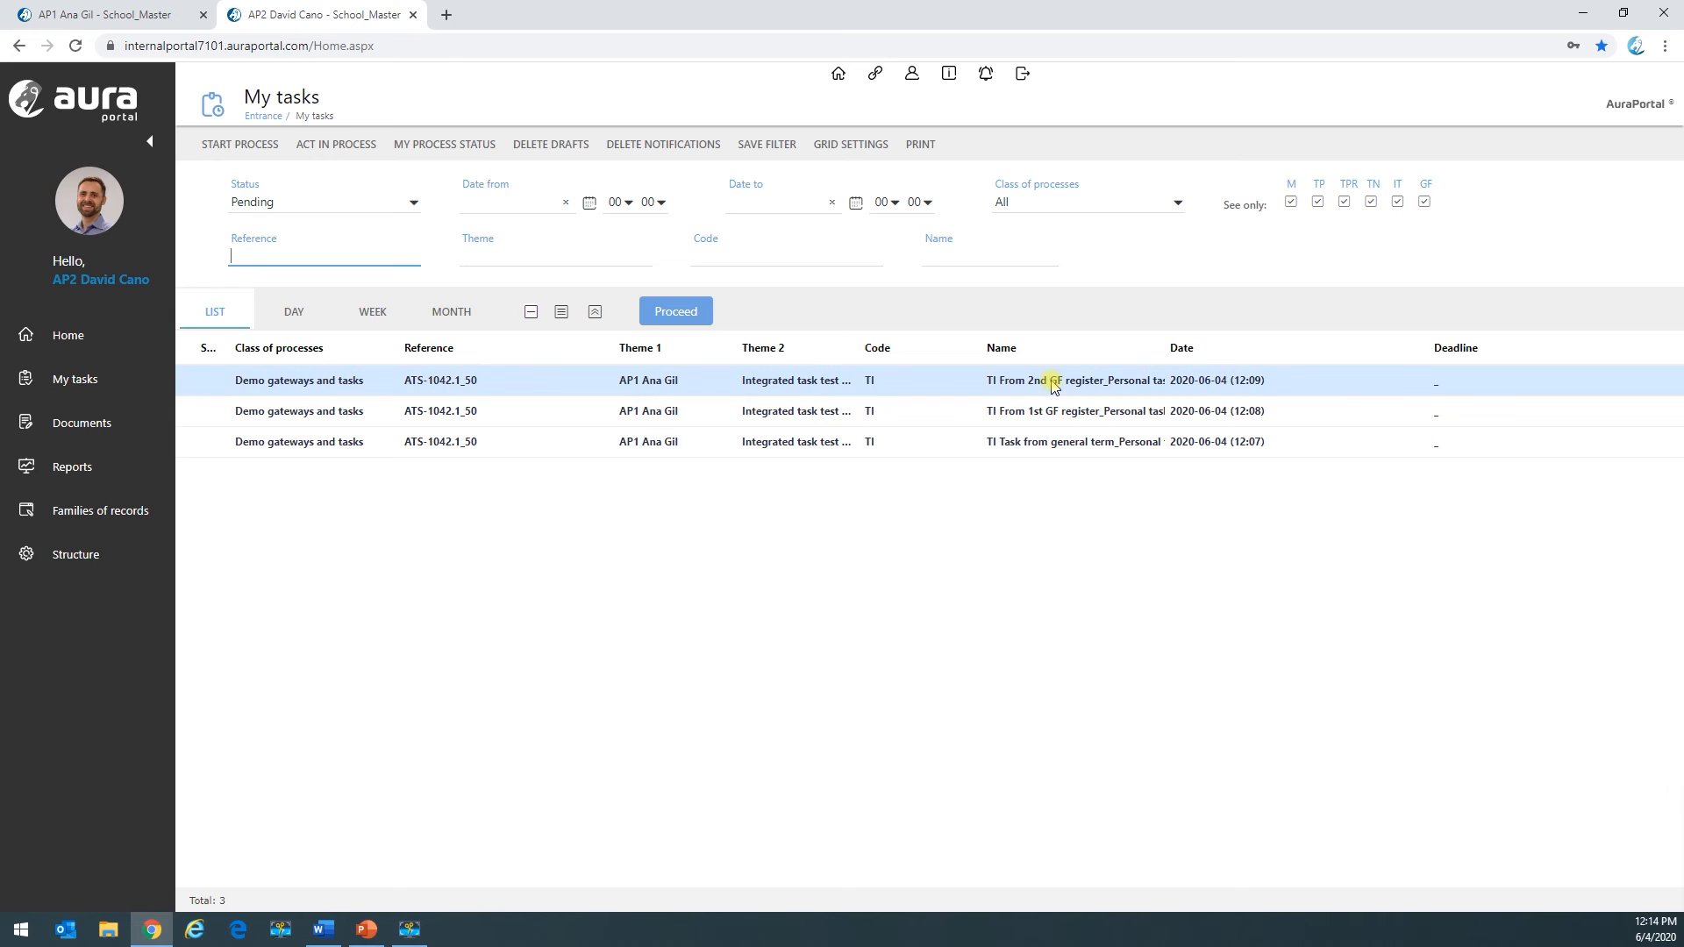
# Step: Send the From 1st GF register integrated task back to its sender and finish the From 2nd GF register one
pyautogui.click(1020, 419)
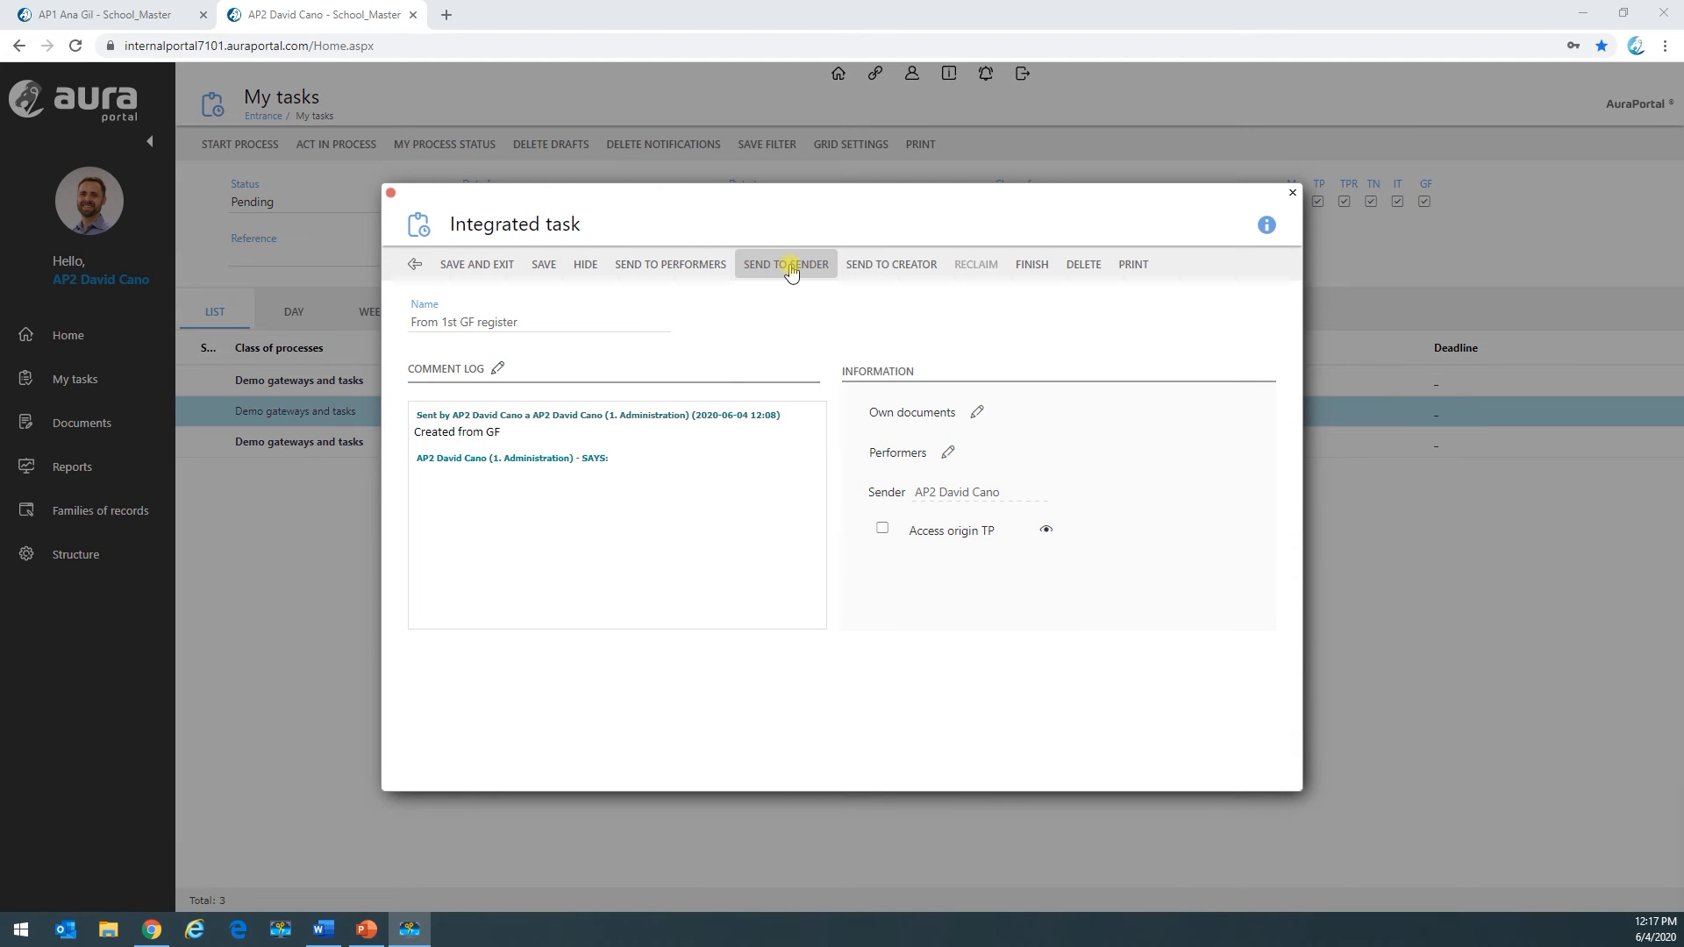
pyautogui.click(787, 266)
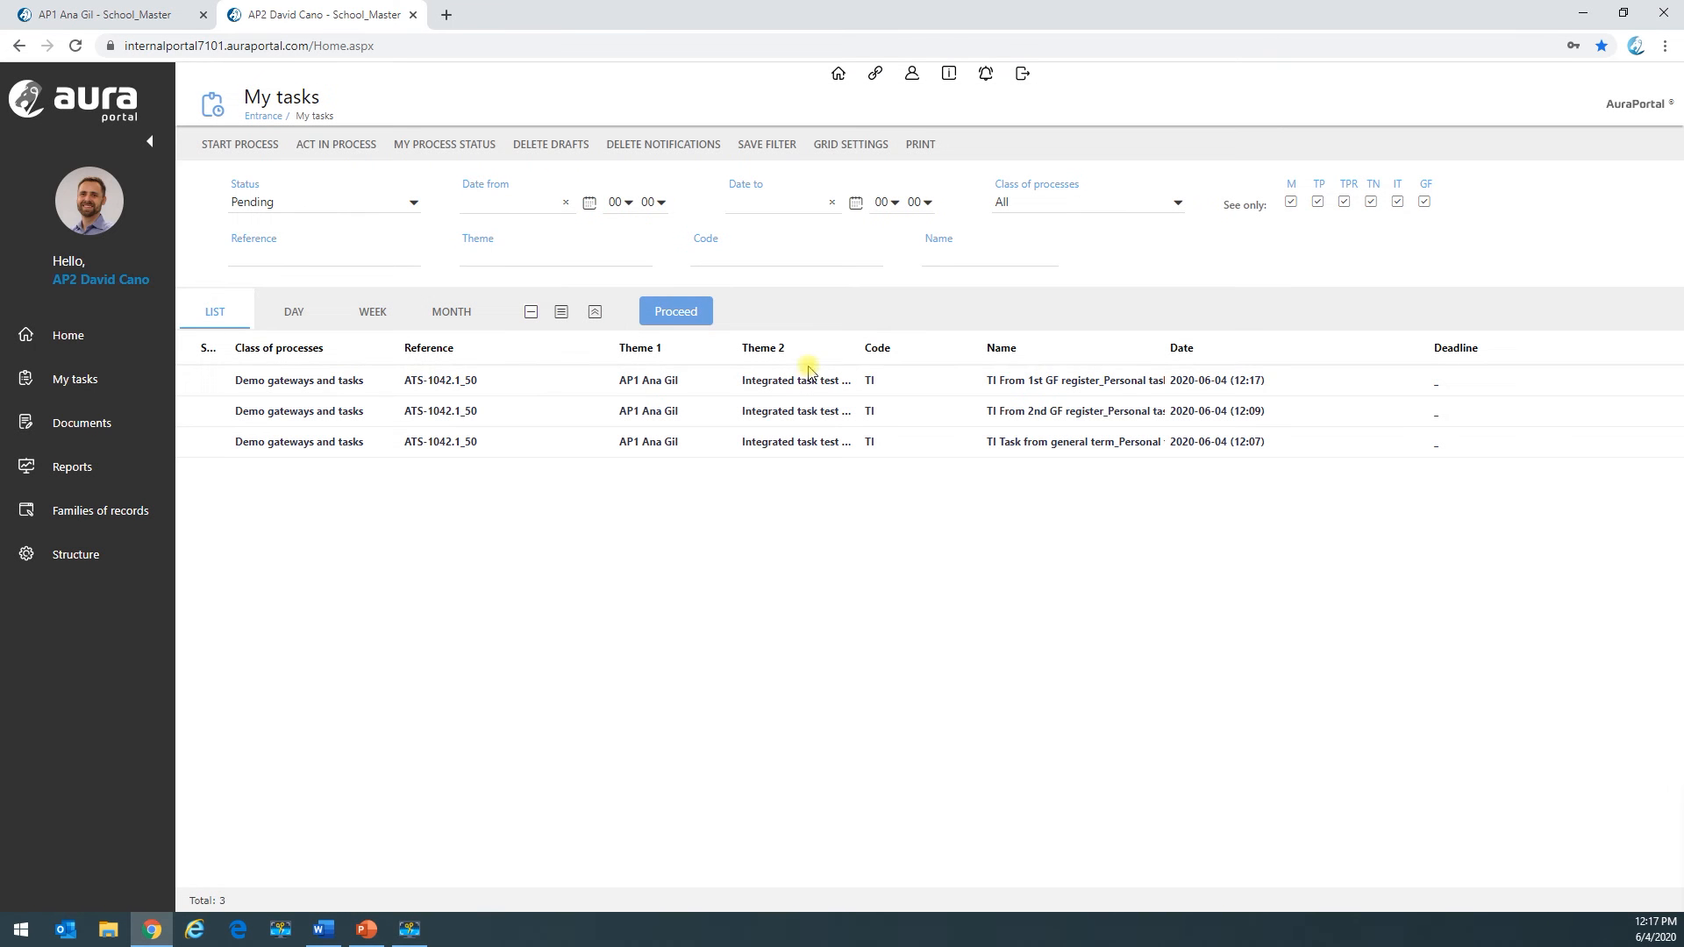
pyautogui.click(731, 414)
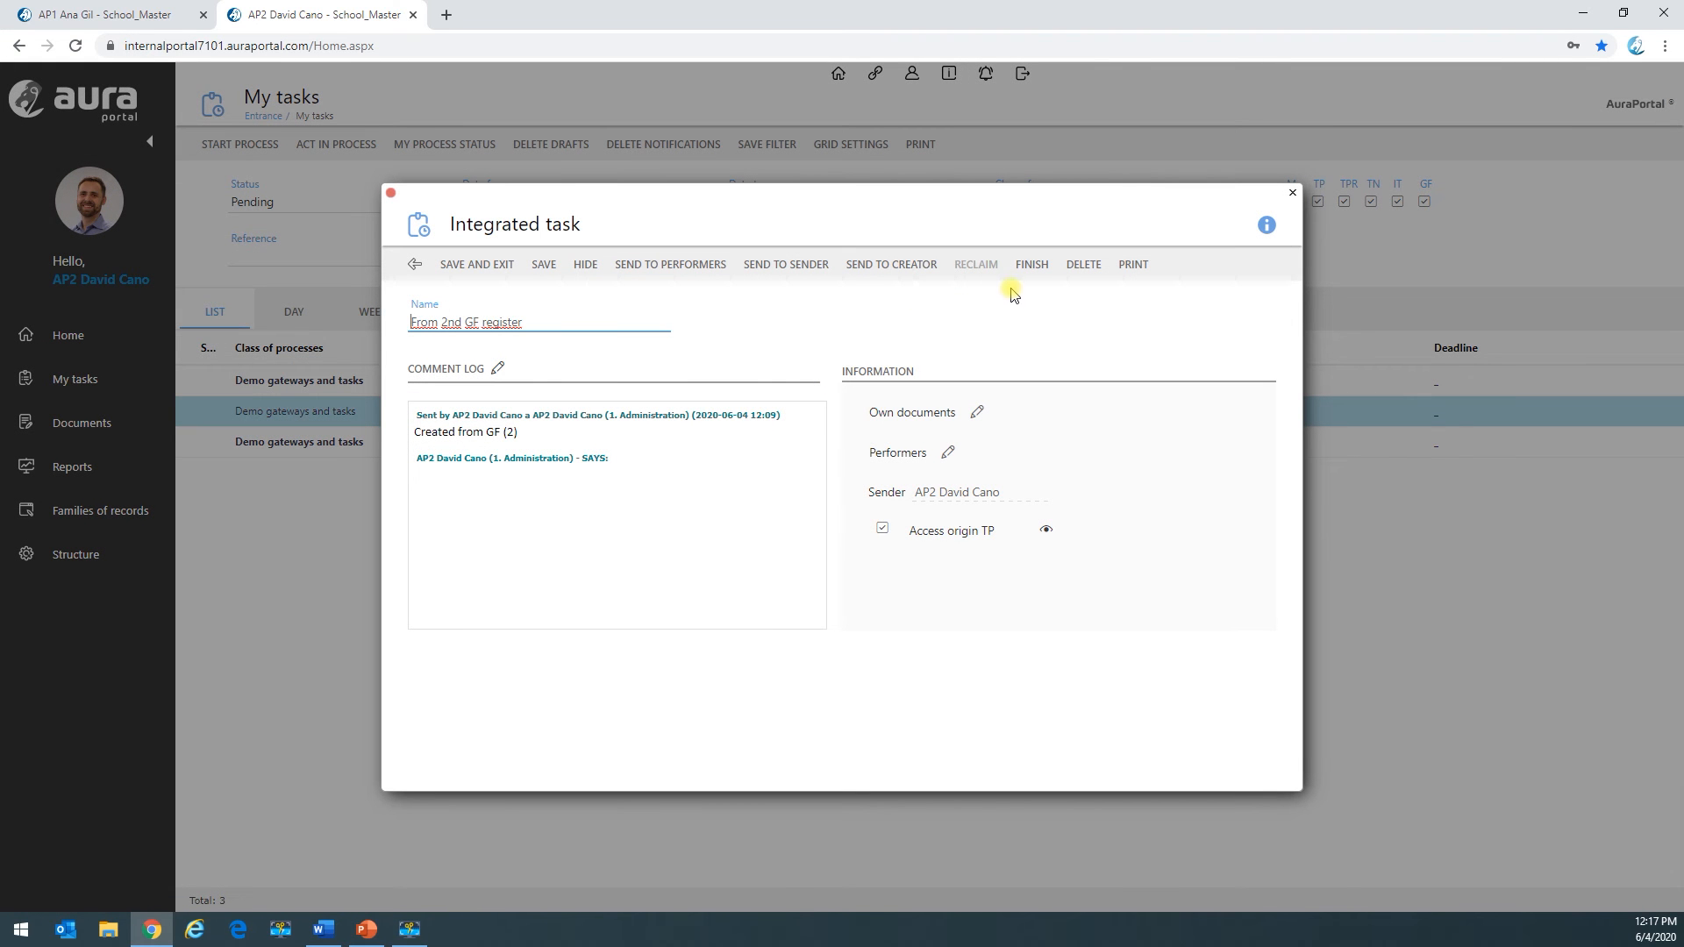
pyautogui.click(1031, 264)
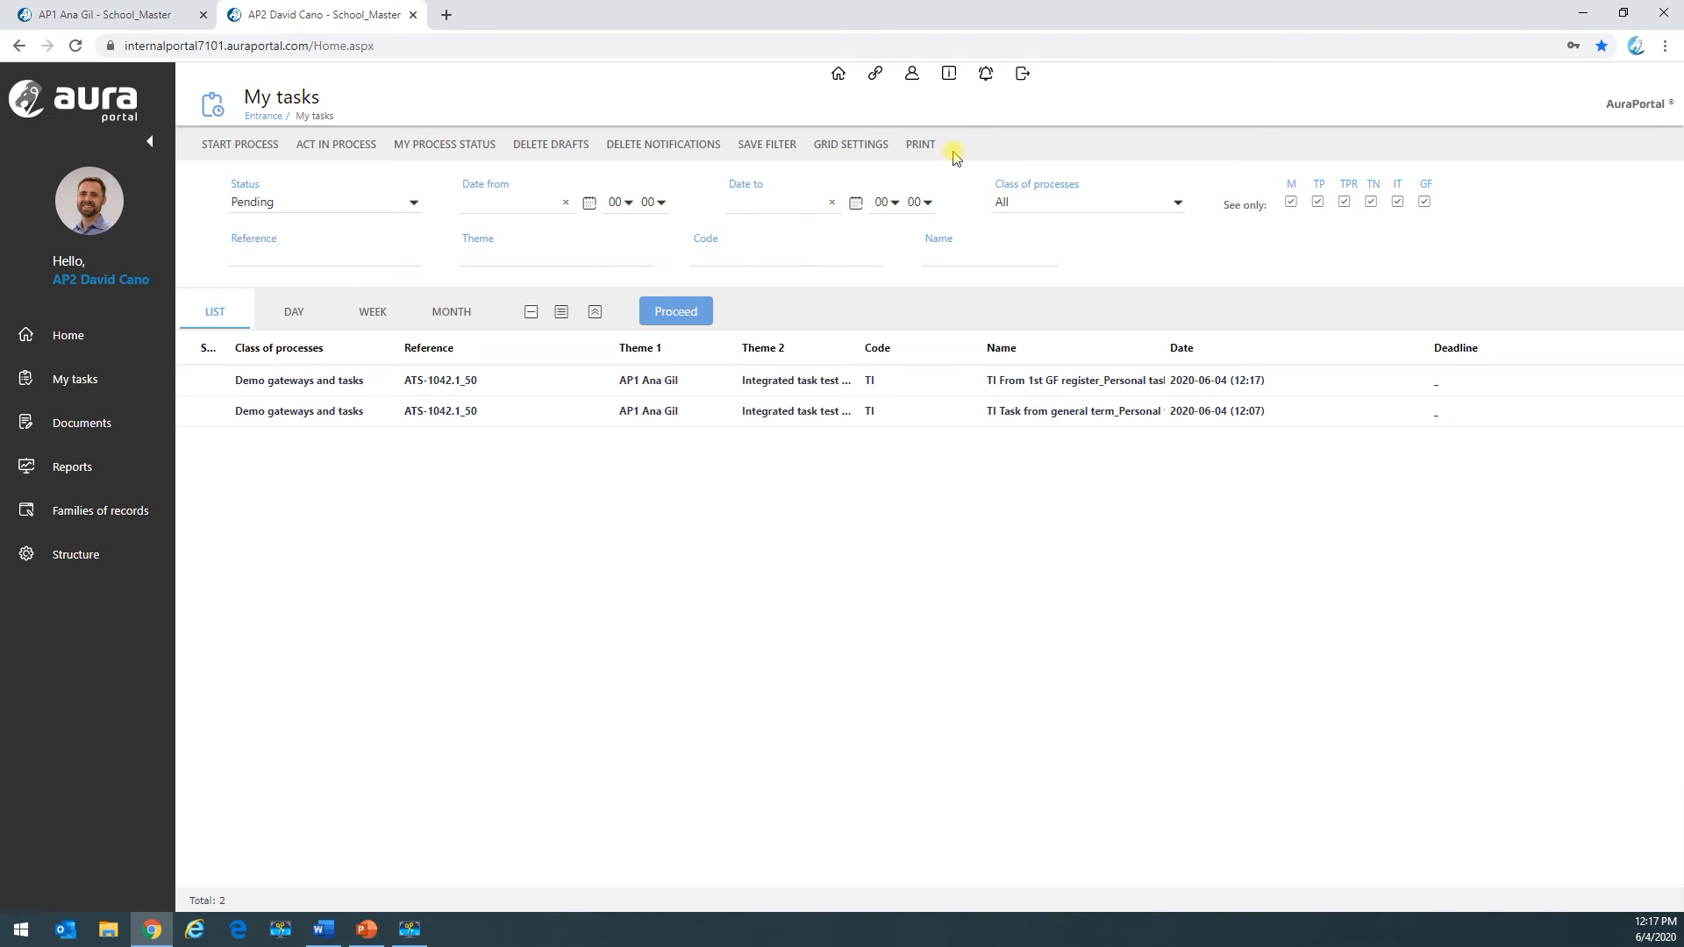
# Step: Sign out the AP2 user, log in as AP1 in a single remaining browser tab, and open the pending task list
pyautogui.click(1022, 73)
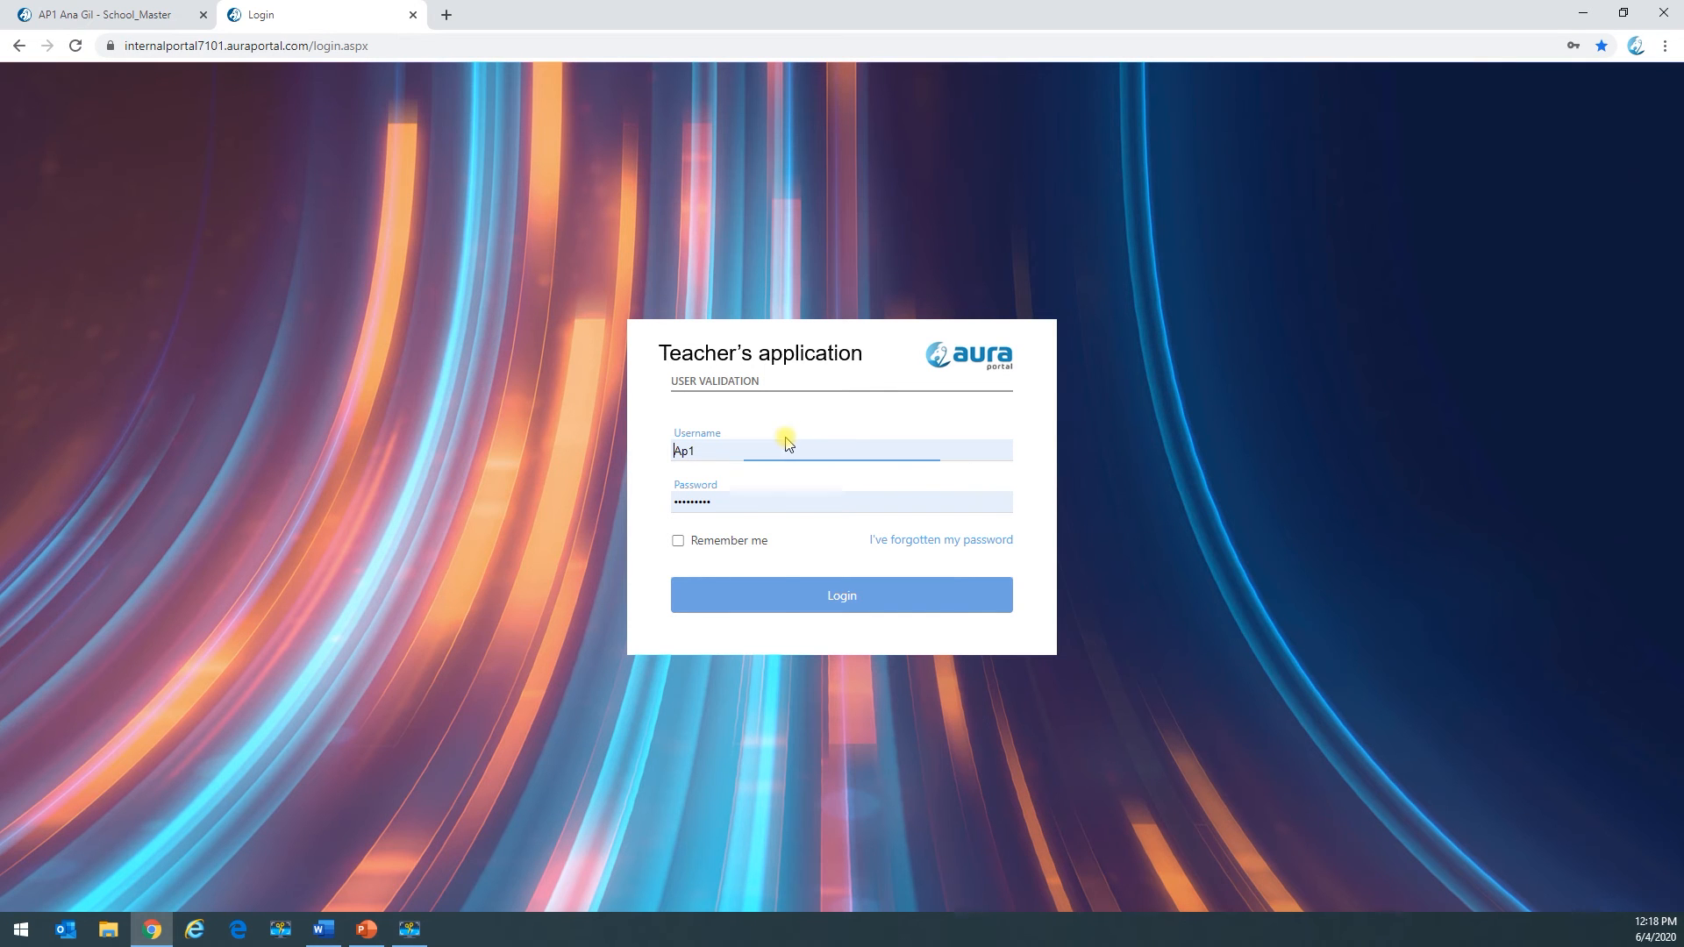
pyautogui.click(860, 603)
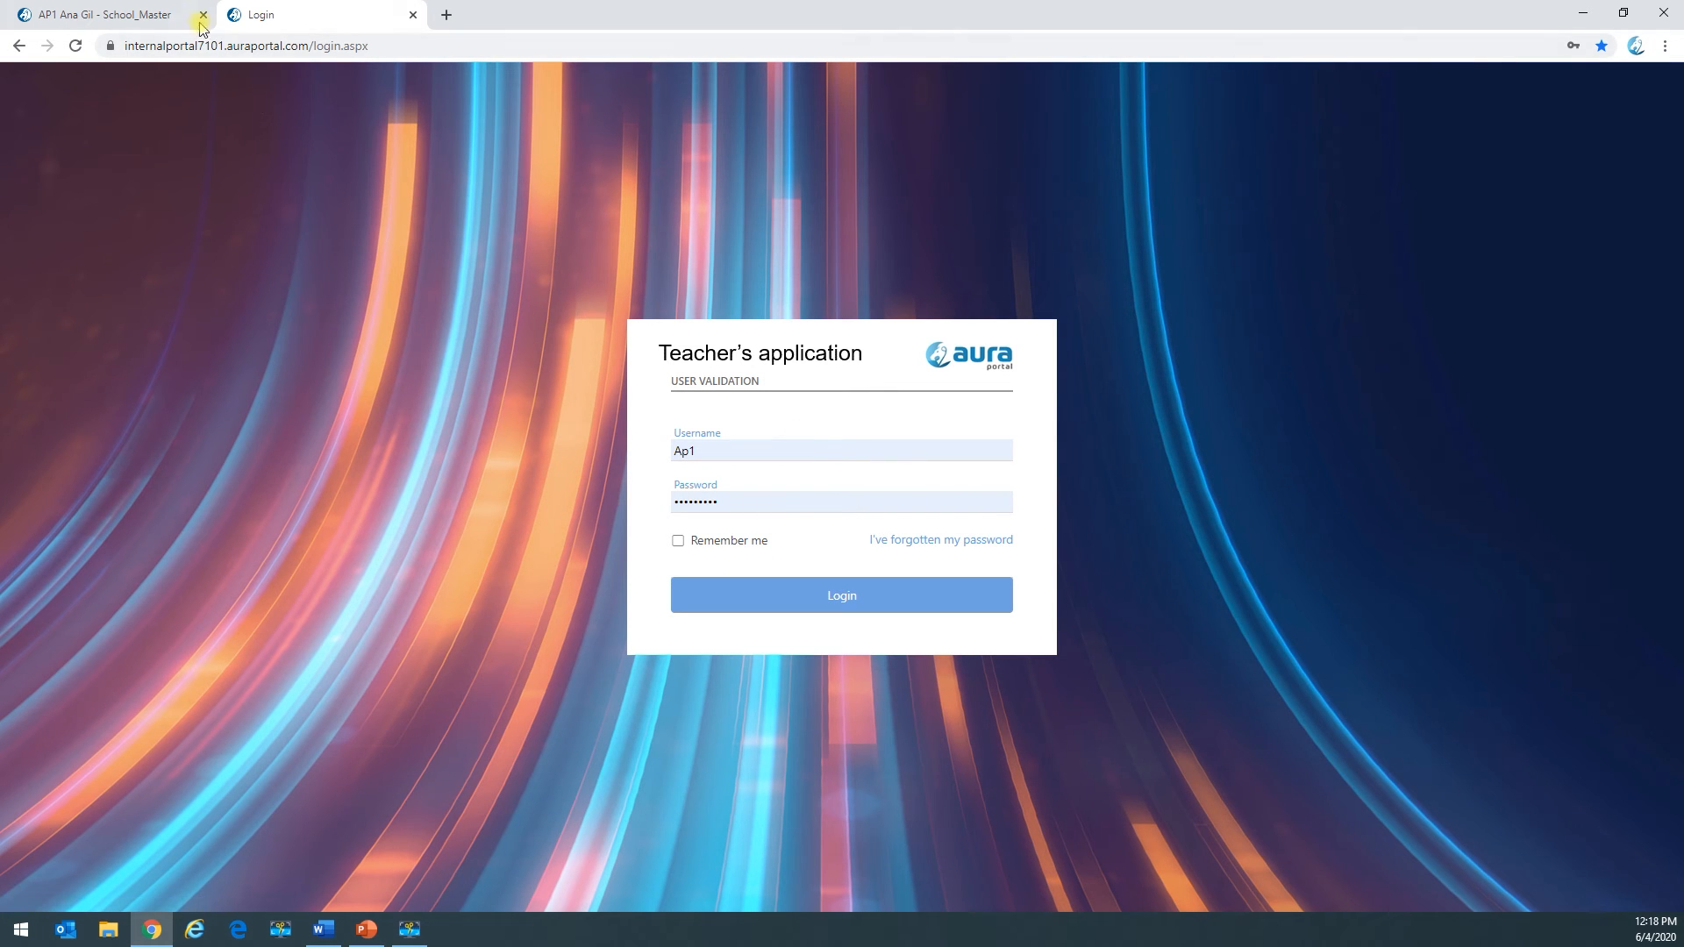
pyautogui.click(203, 15)
pyautogui.click(842, 592)
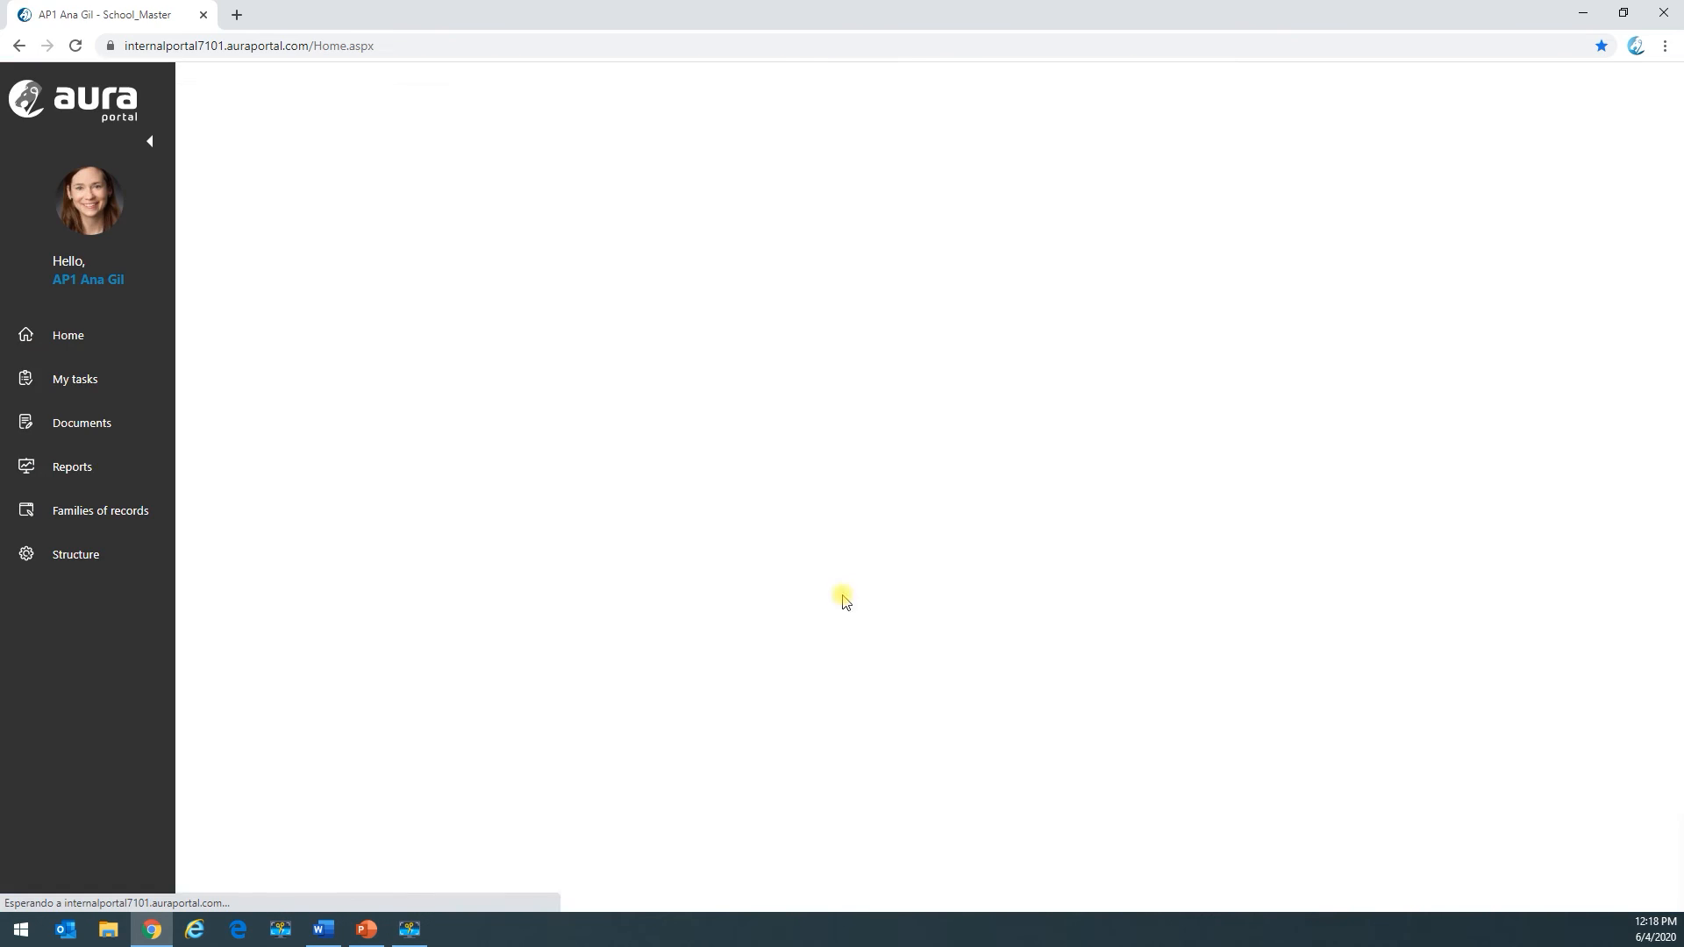
pyautogui.click(74, 379)
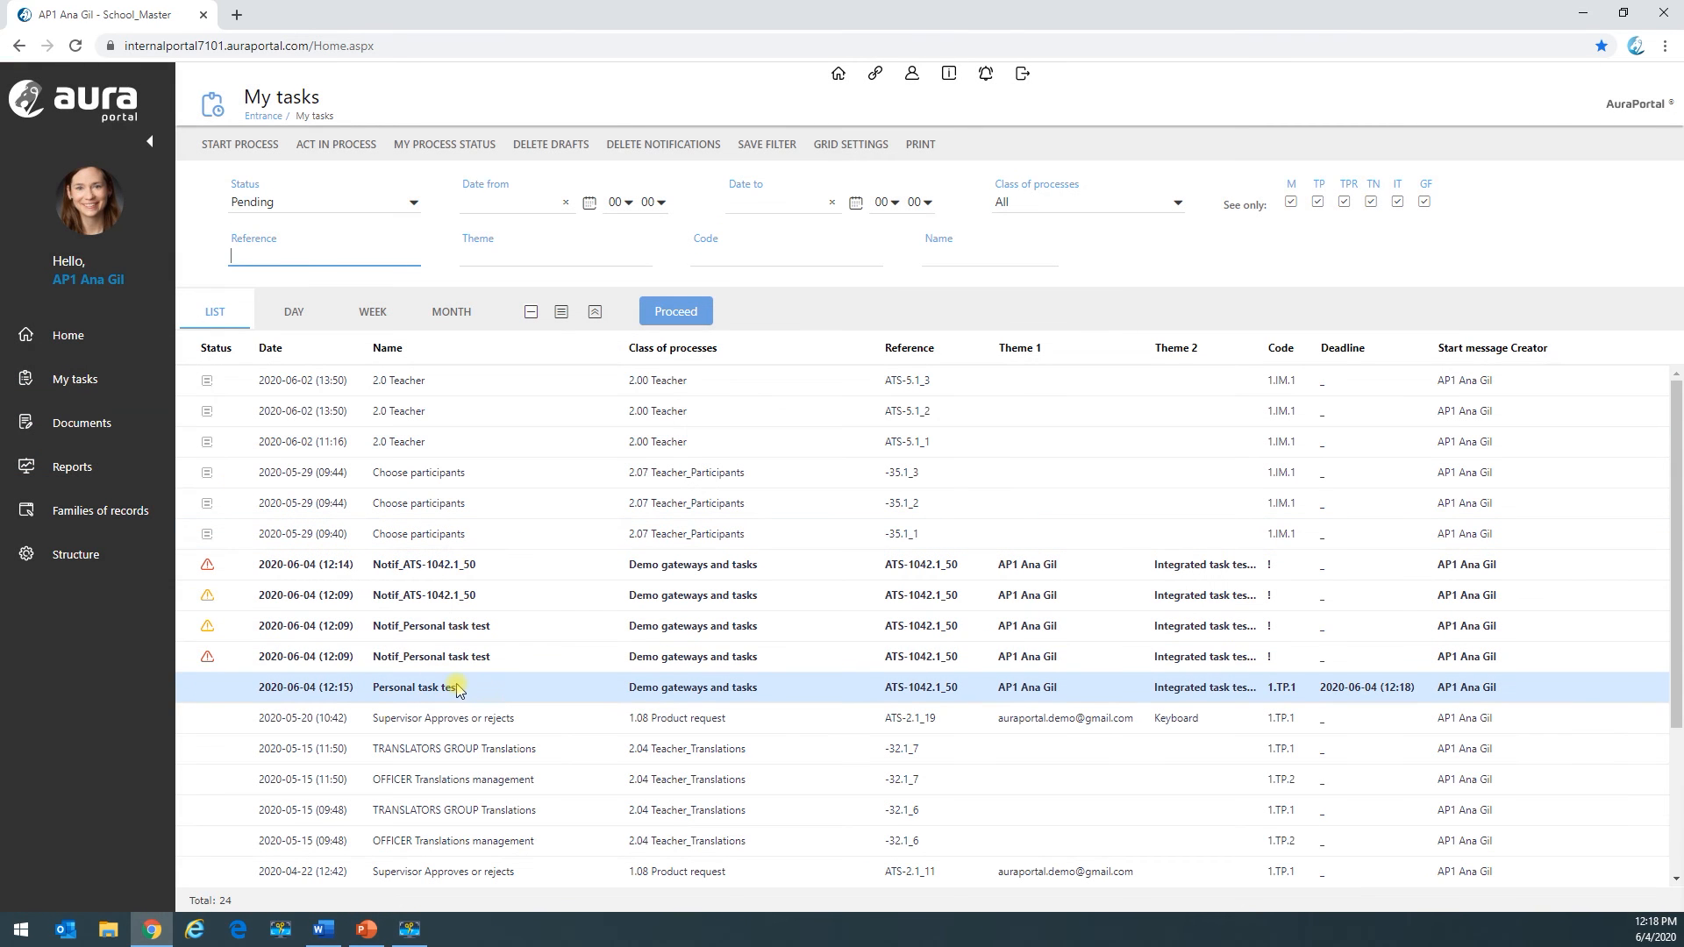
# Step: Check both rows' integrated tasks in the 12:15 Personal task test, and save and exit the group of fields and the task
pyautogui.click(456, 689)
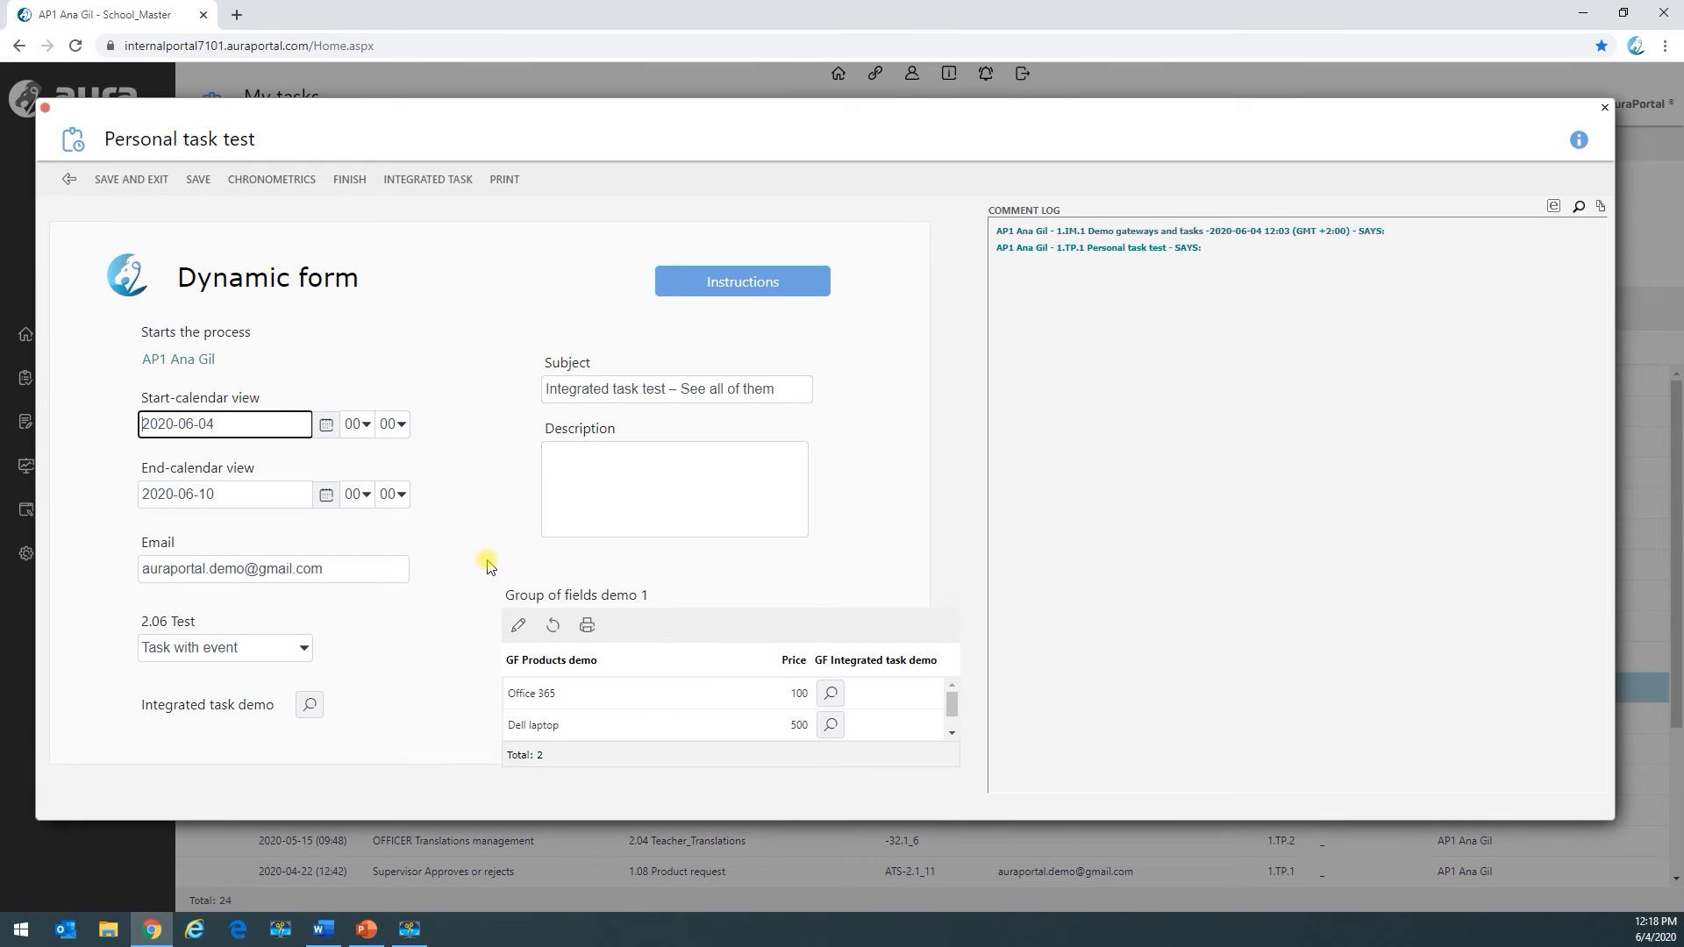
pyautogui.click(521, 624)
pyautogui.click(434, 269)
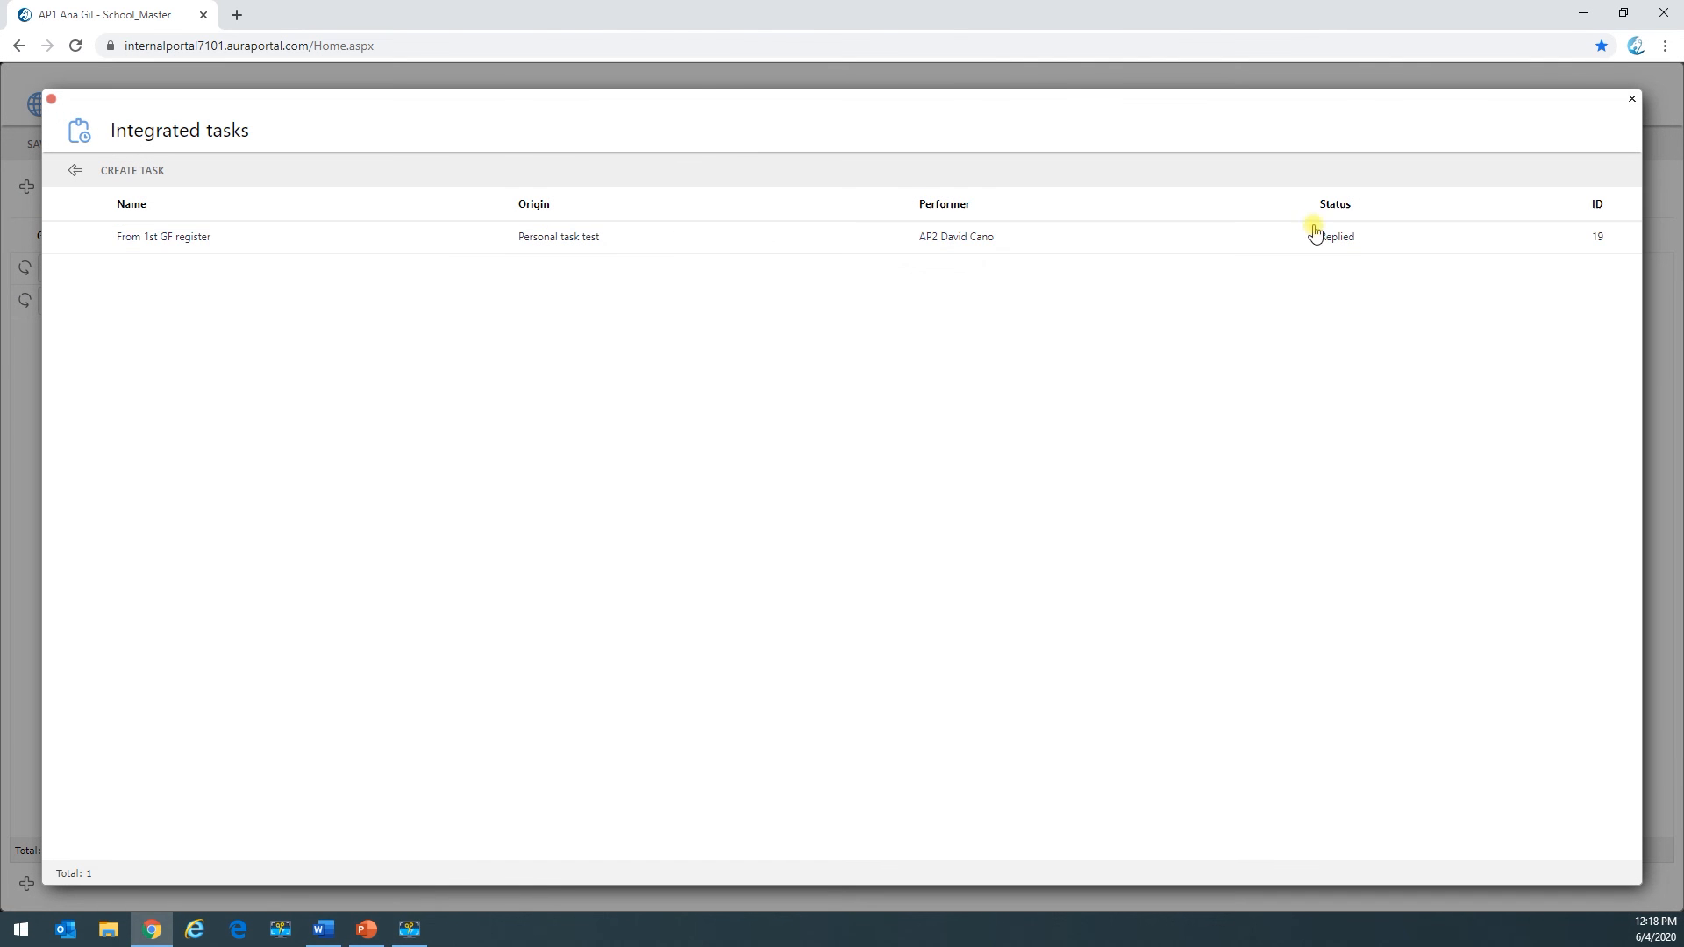
pyautogui.click(79, 178)
pyautogui.click(433, 301)
pyautogui.click(76, 174)
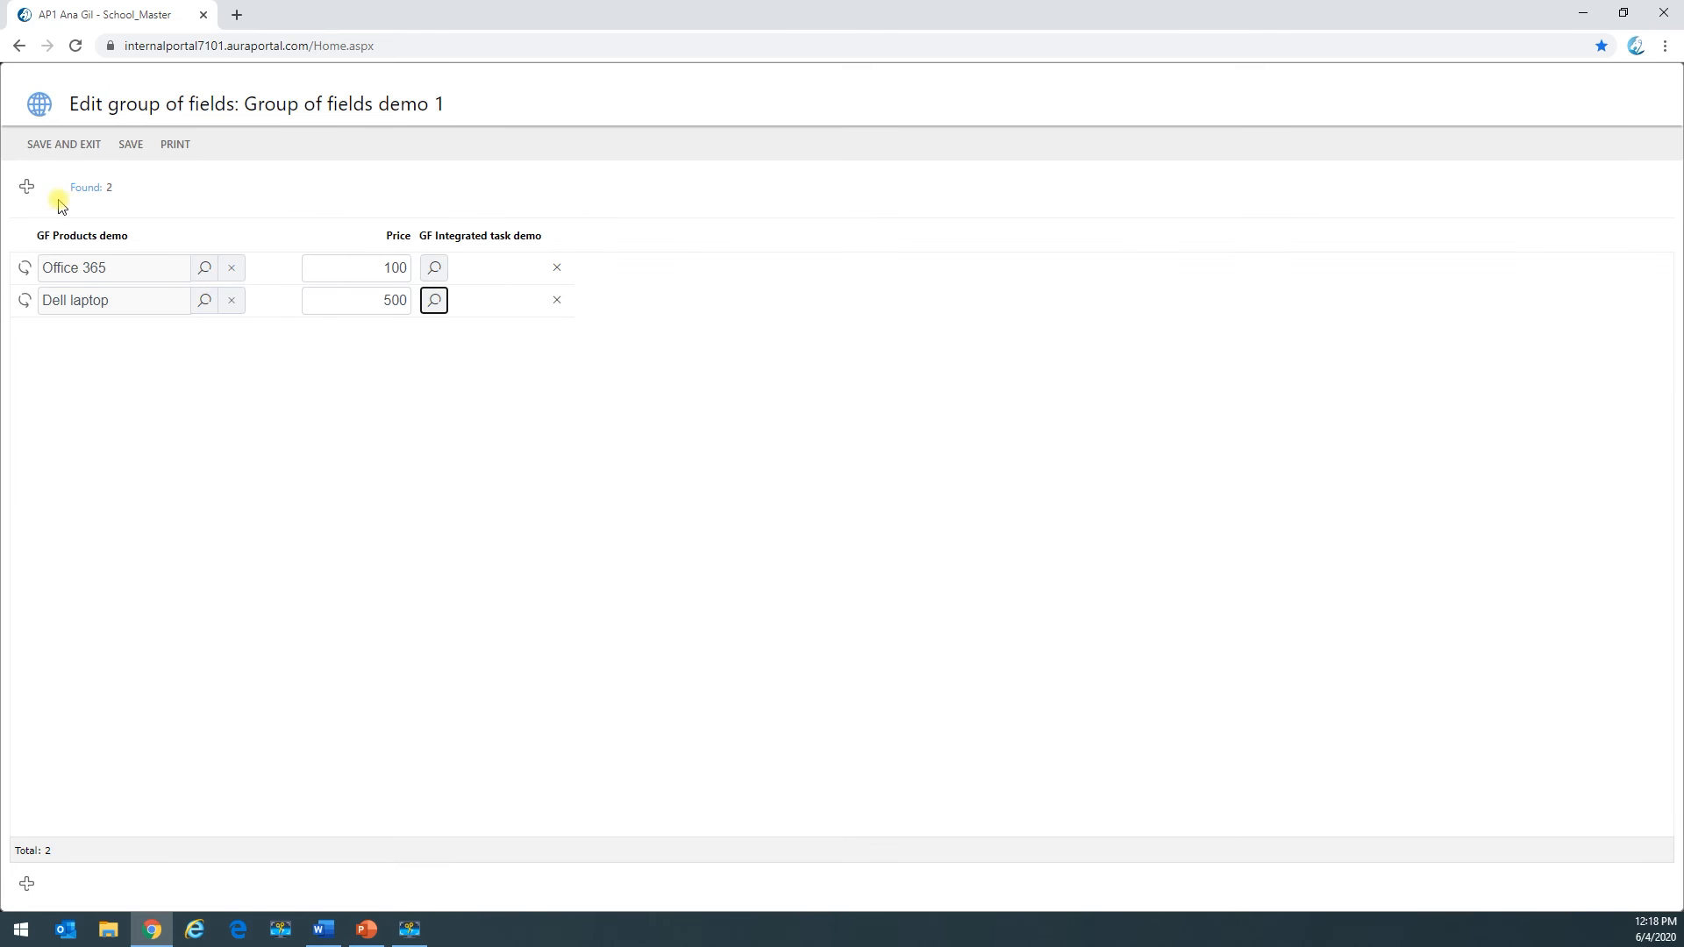
pyautogui.click(73, 147)
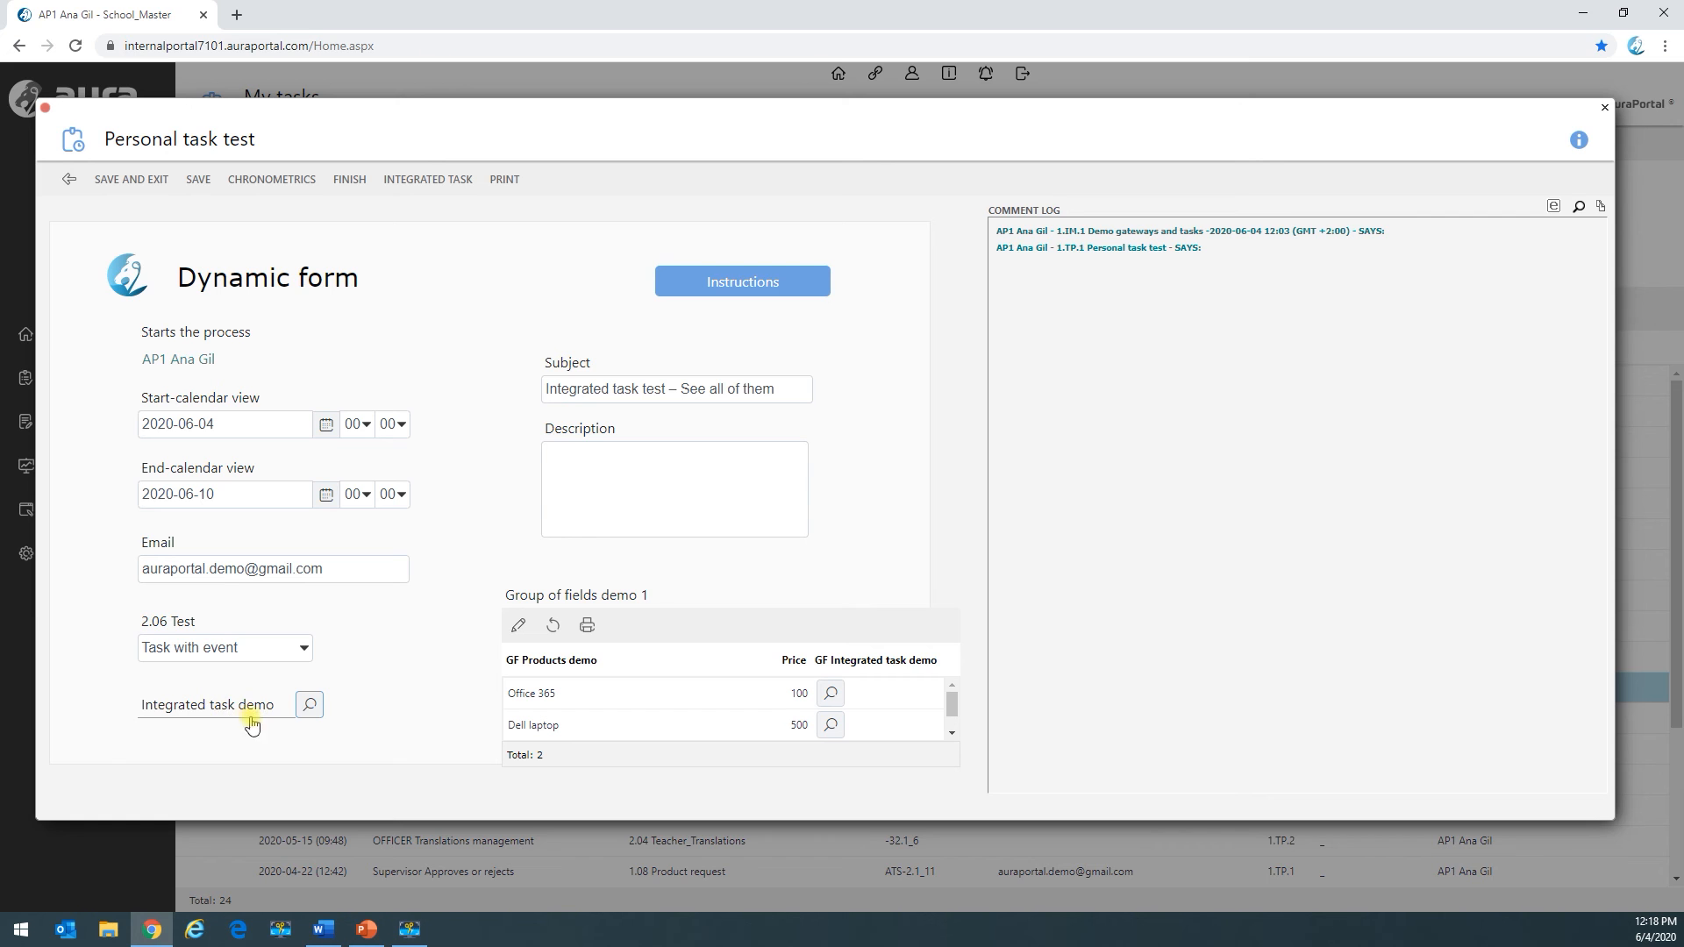
pyautogui.click(131, 181)
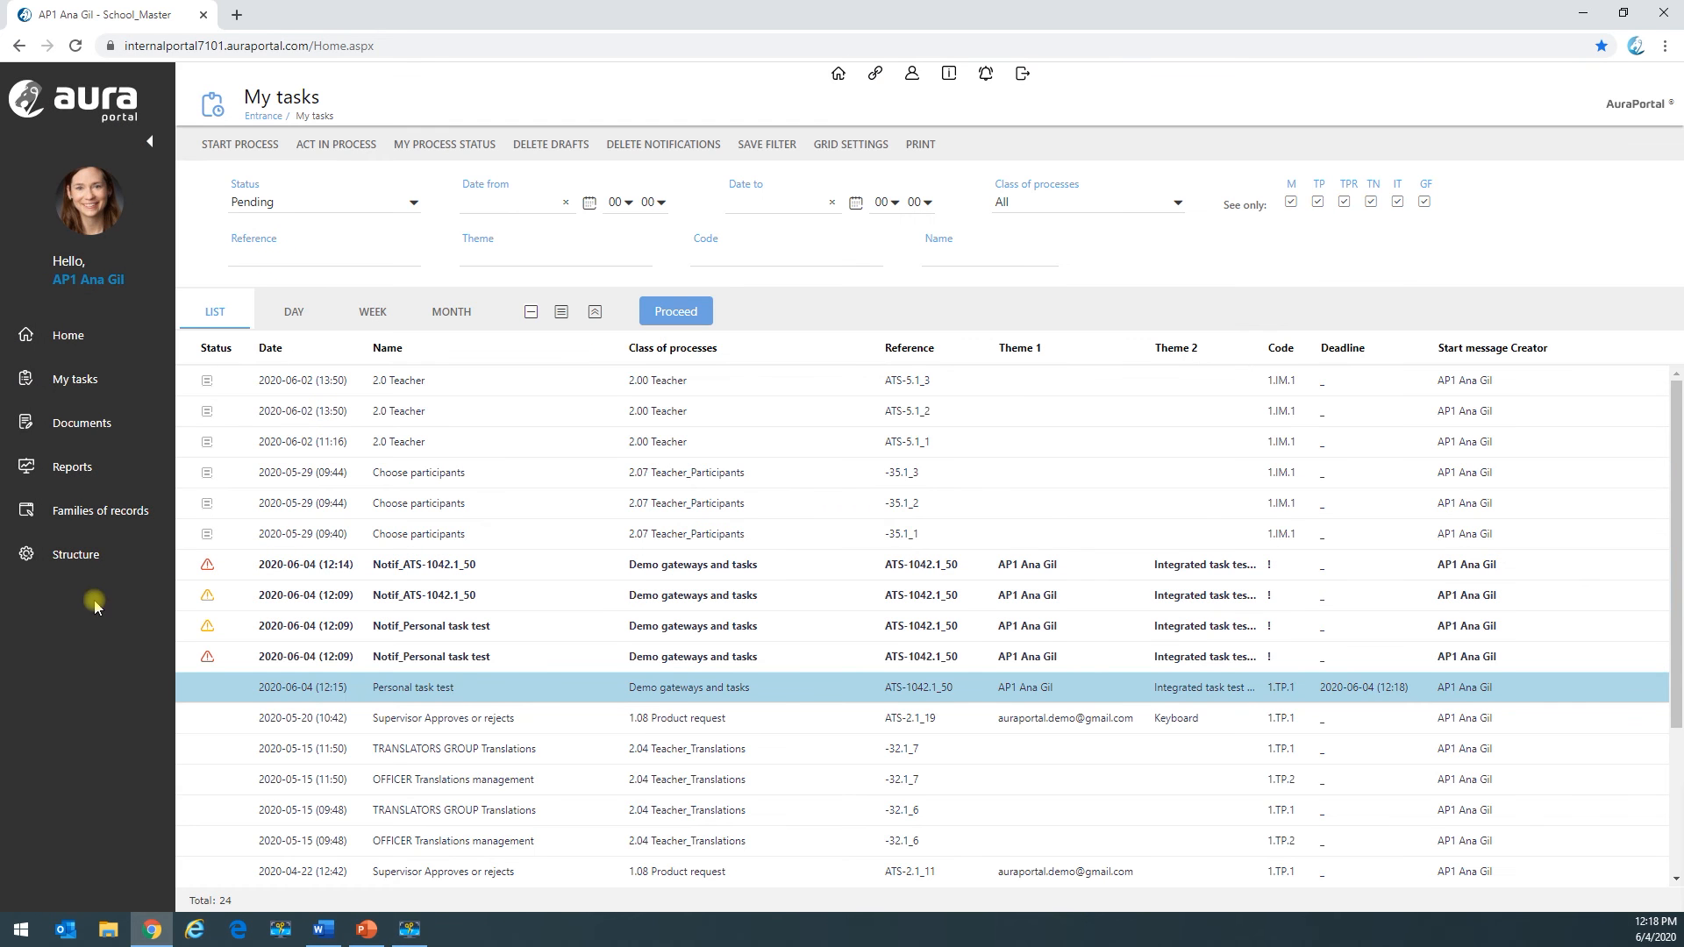
# Step: Open the Demo personal task with event form from the TPT.2 task of the Demo gateways and tasks process class
pyautogui.click(80, 554)
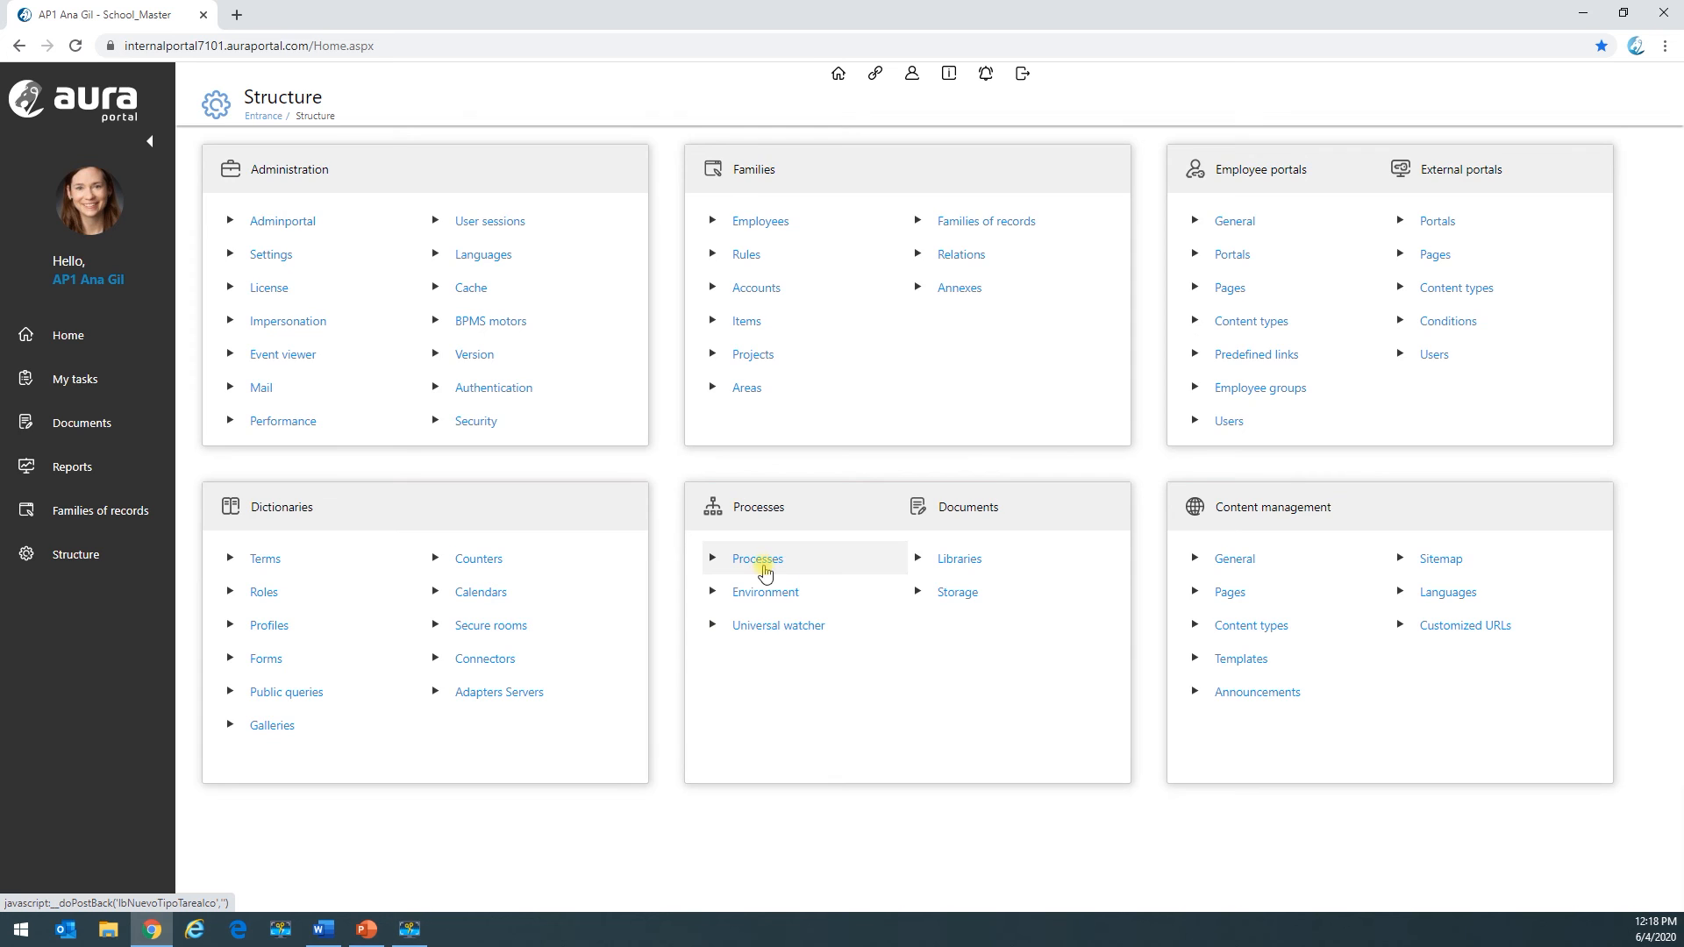
pyautogui.click(758, 561)
pyautogui.scroll(-5, 432, 696)
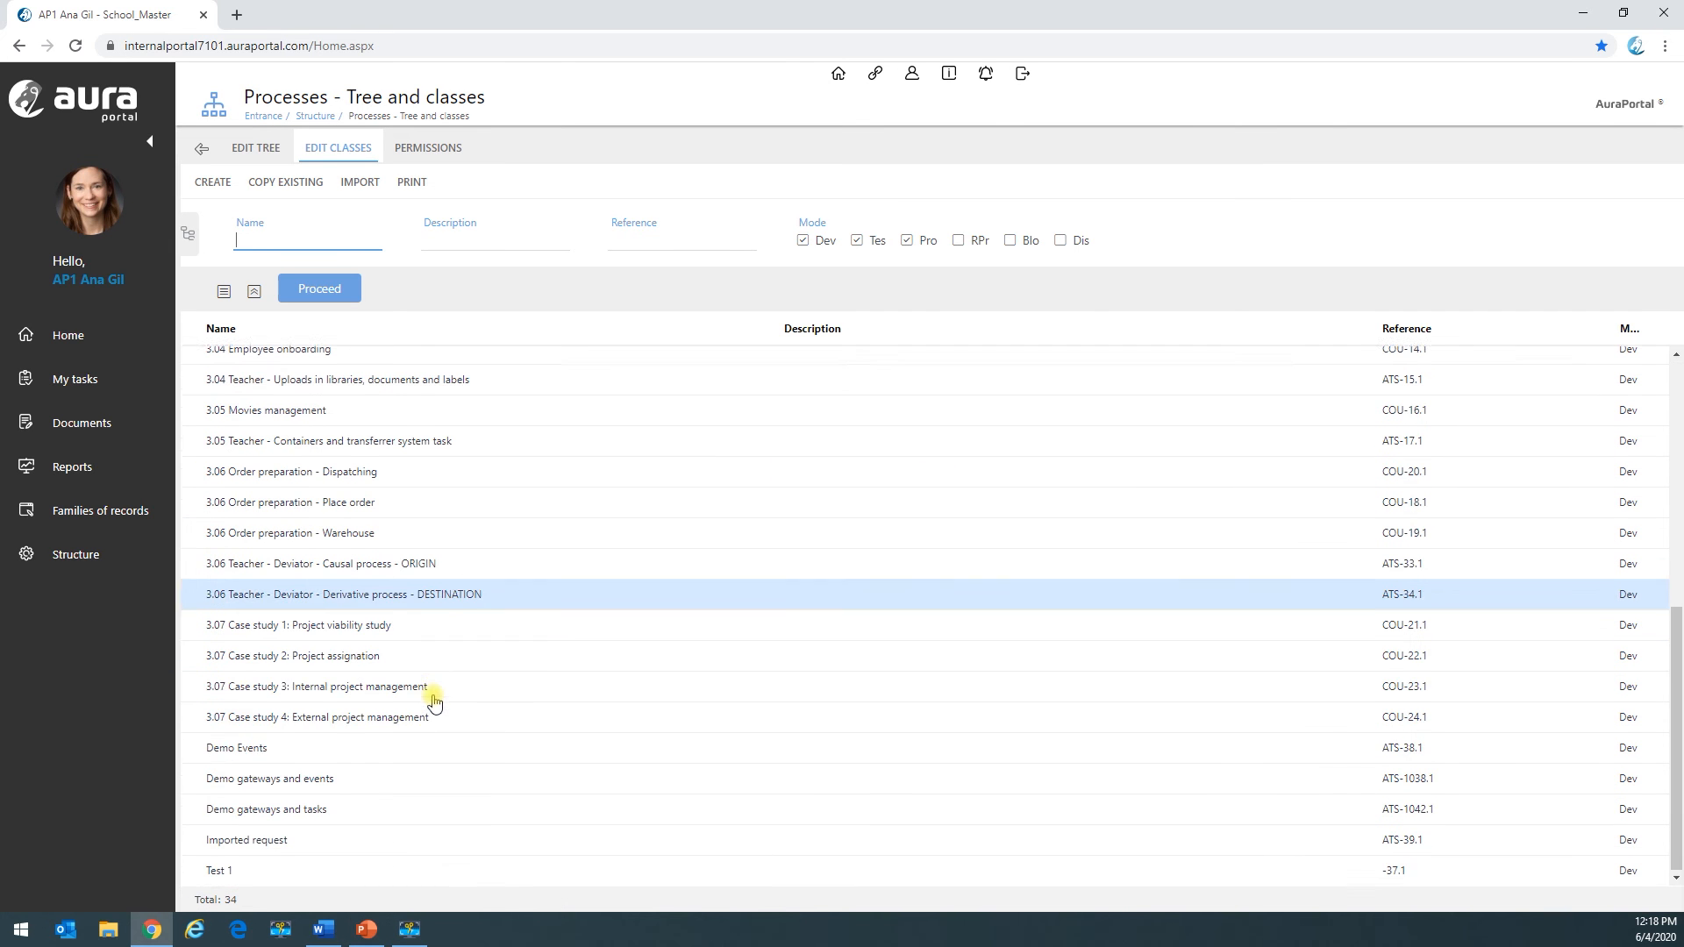
pyautogui.click(309, 808)
pyautogui.click(1169, 467)
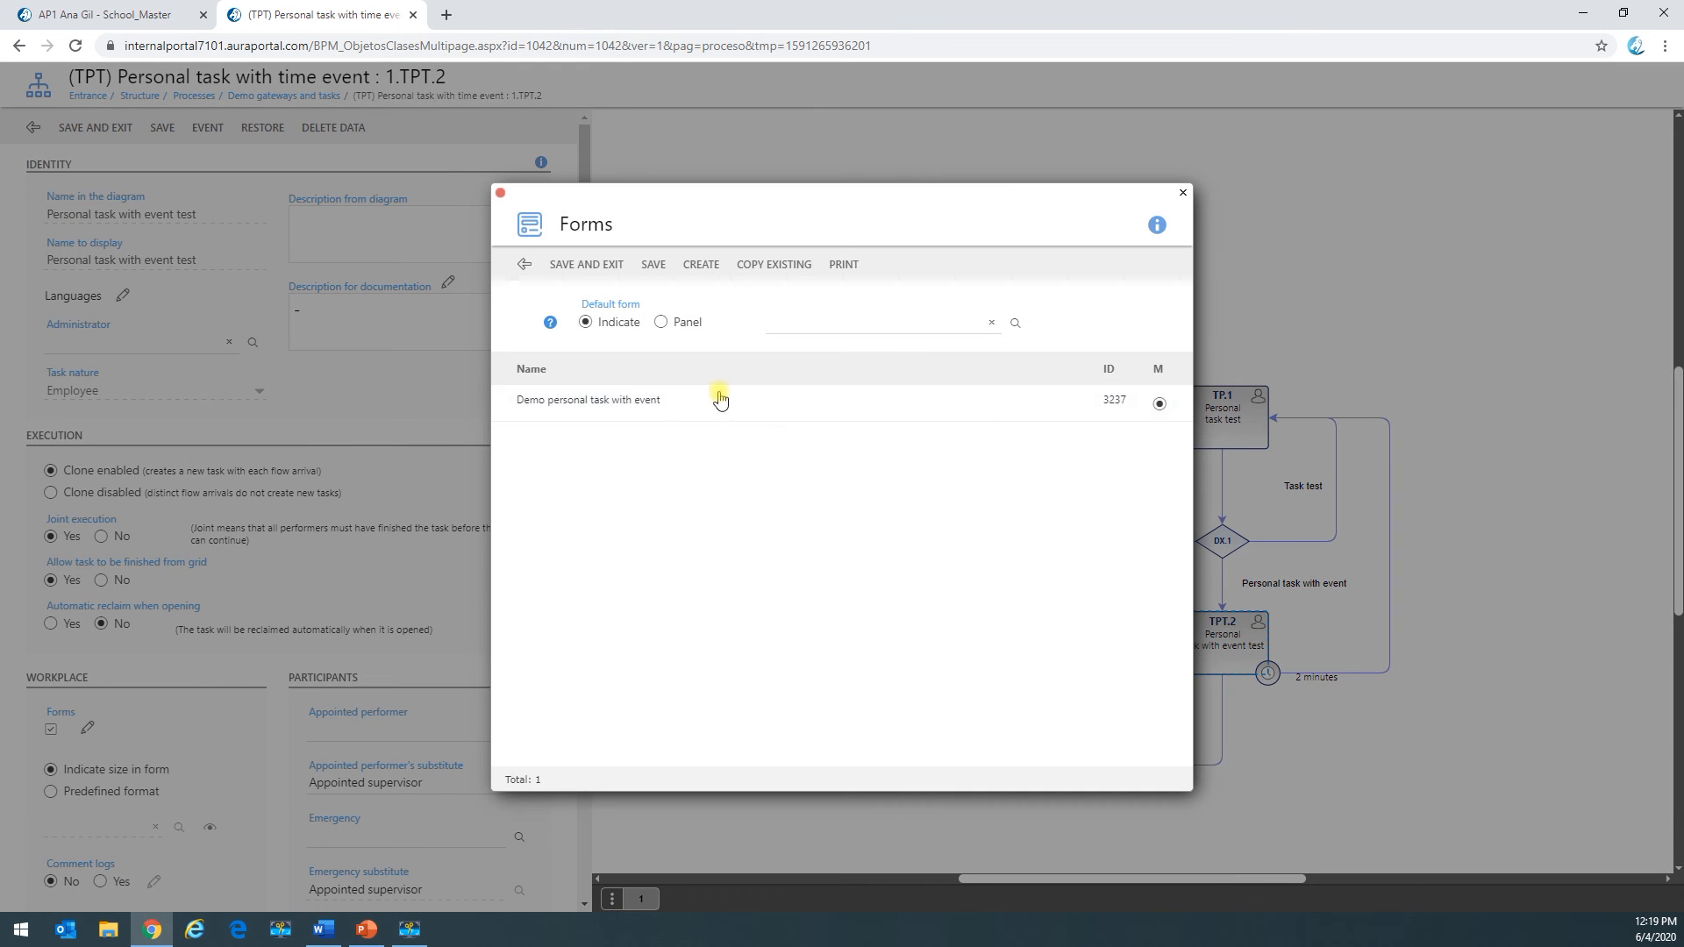
pyautogui.doubleClick(719, 399)
# Step: Review which integrated tasks the Integrated task demo field displays in the form, and save and exit its configuration
pyautogui.click(625, 593)
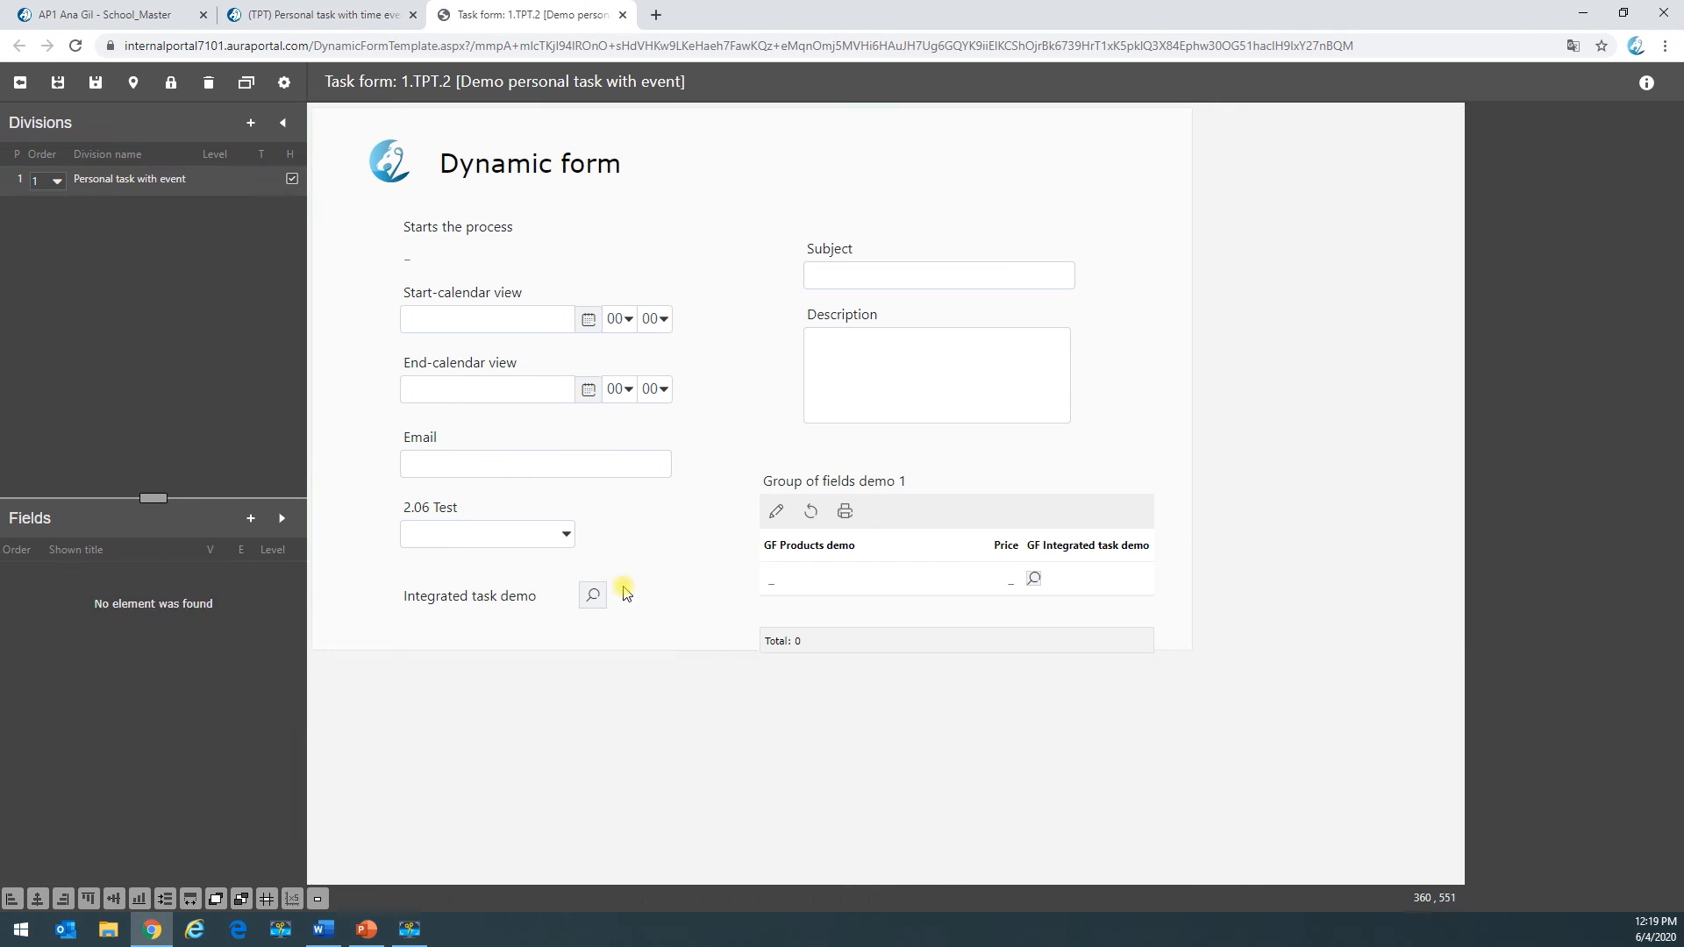
pyautogui.click(510, 603)
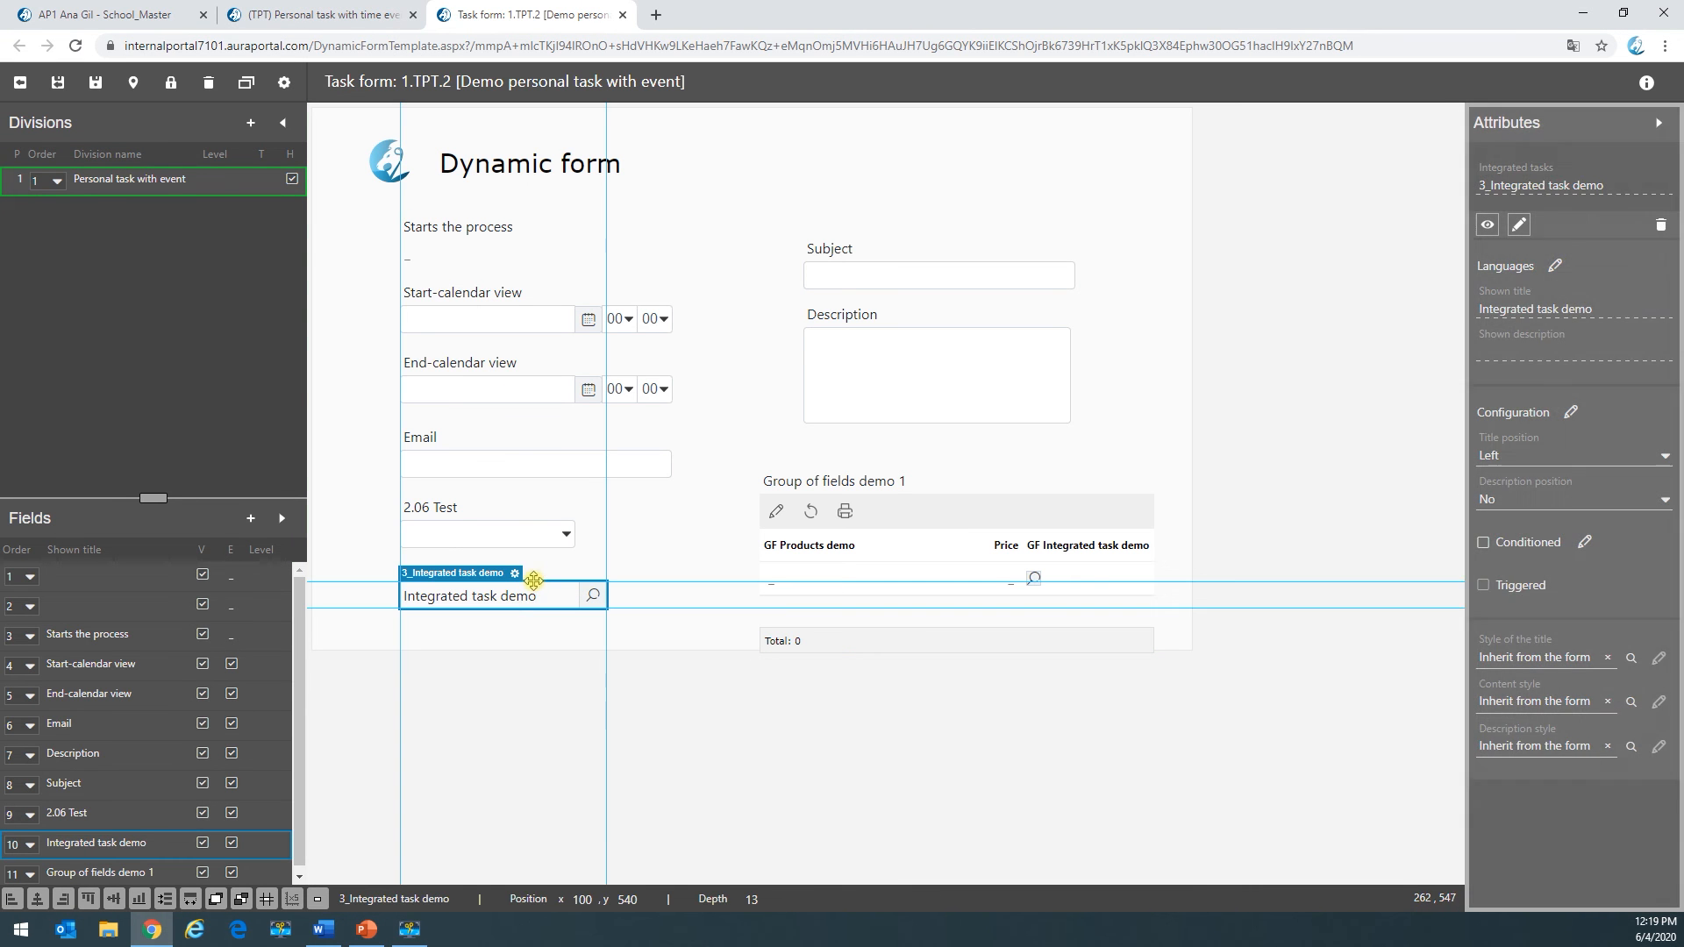
pyautogui.click(515, 575)
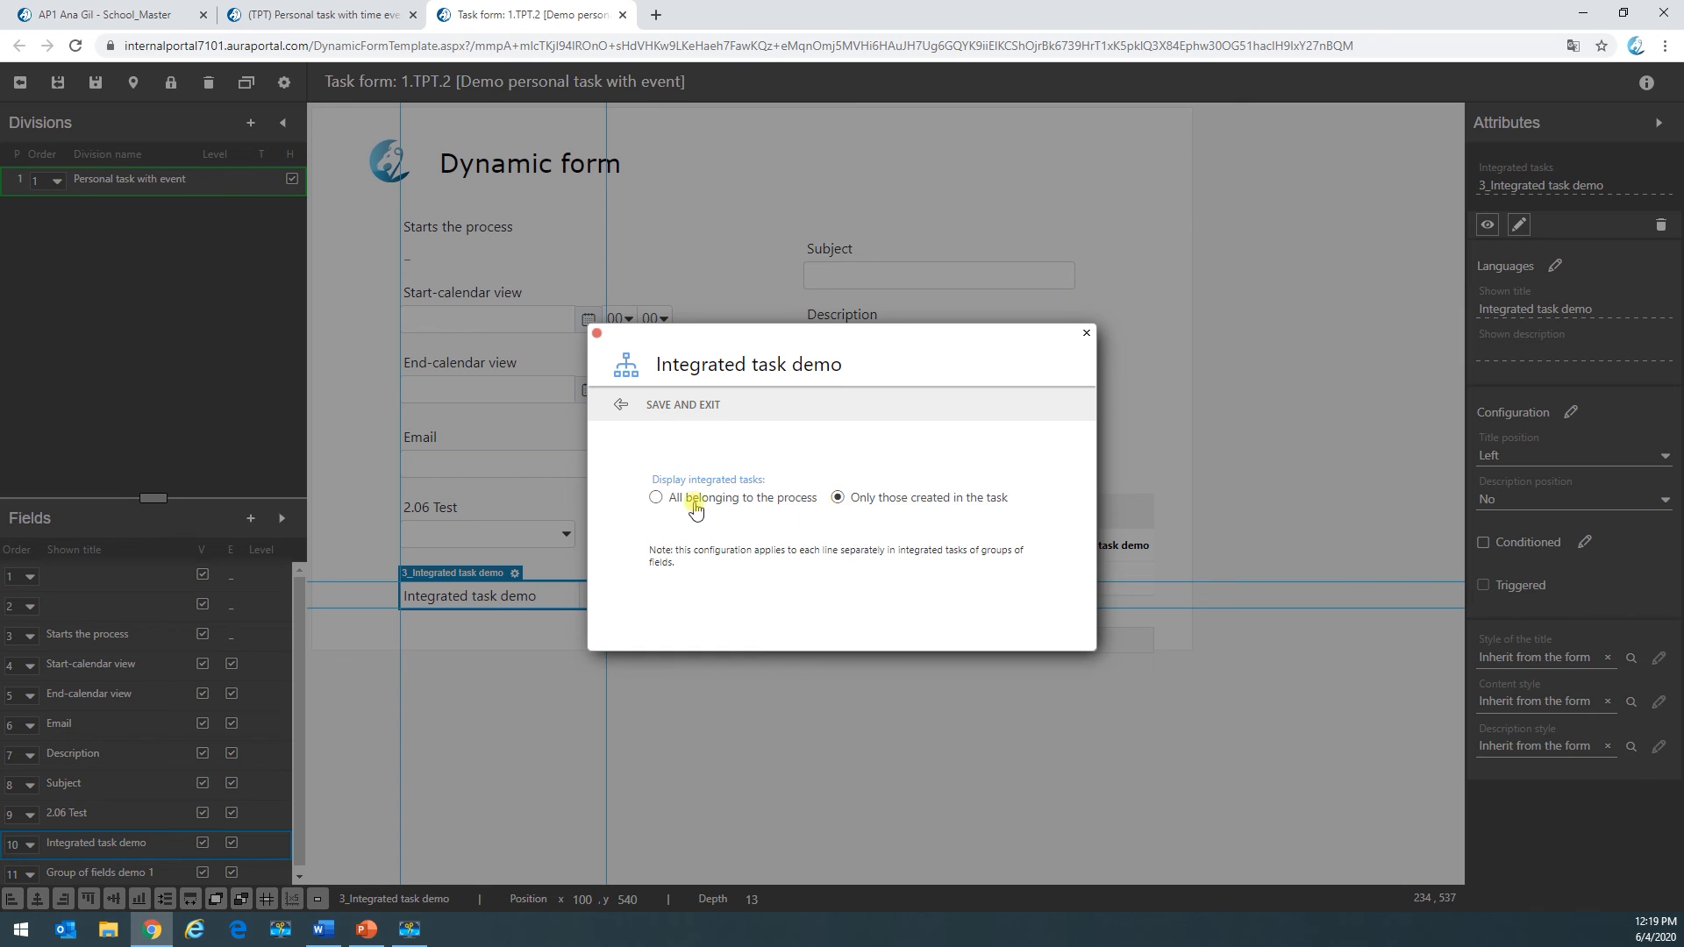
pyautogui.click(676, 404)
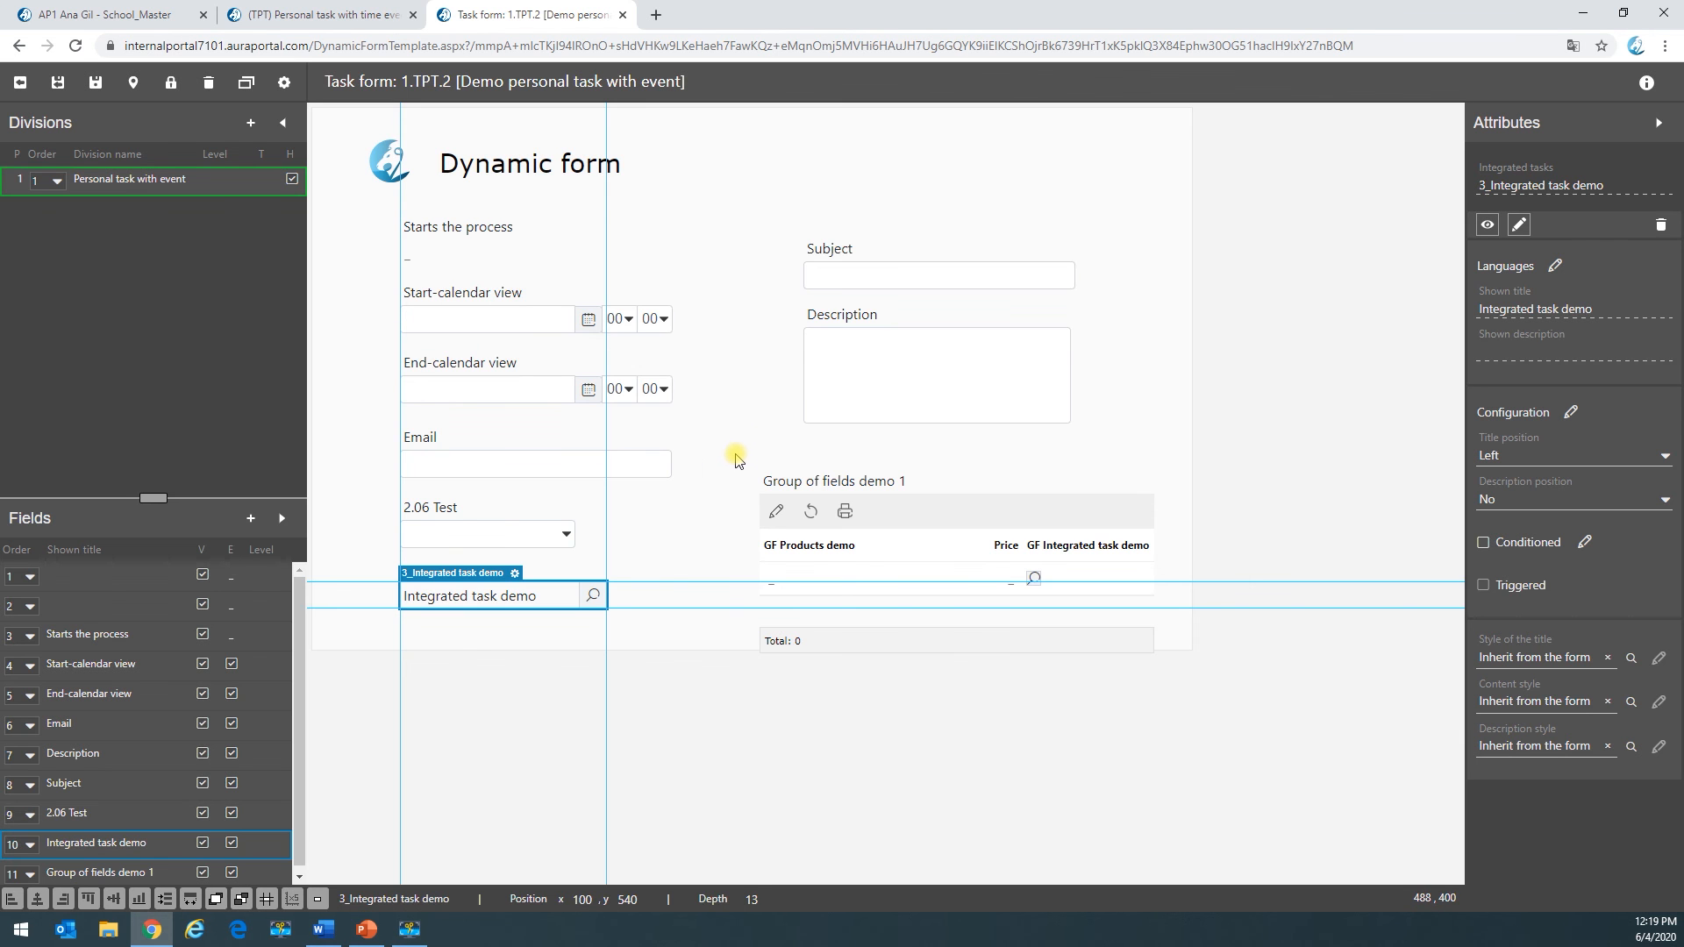
# Step: Save and exit the task form, its parent windows and the Demo gateways and tasks process class
pyautogui.click(95, 83)
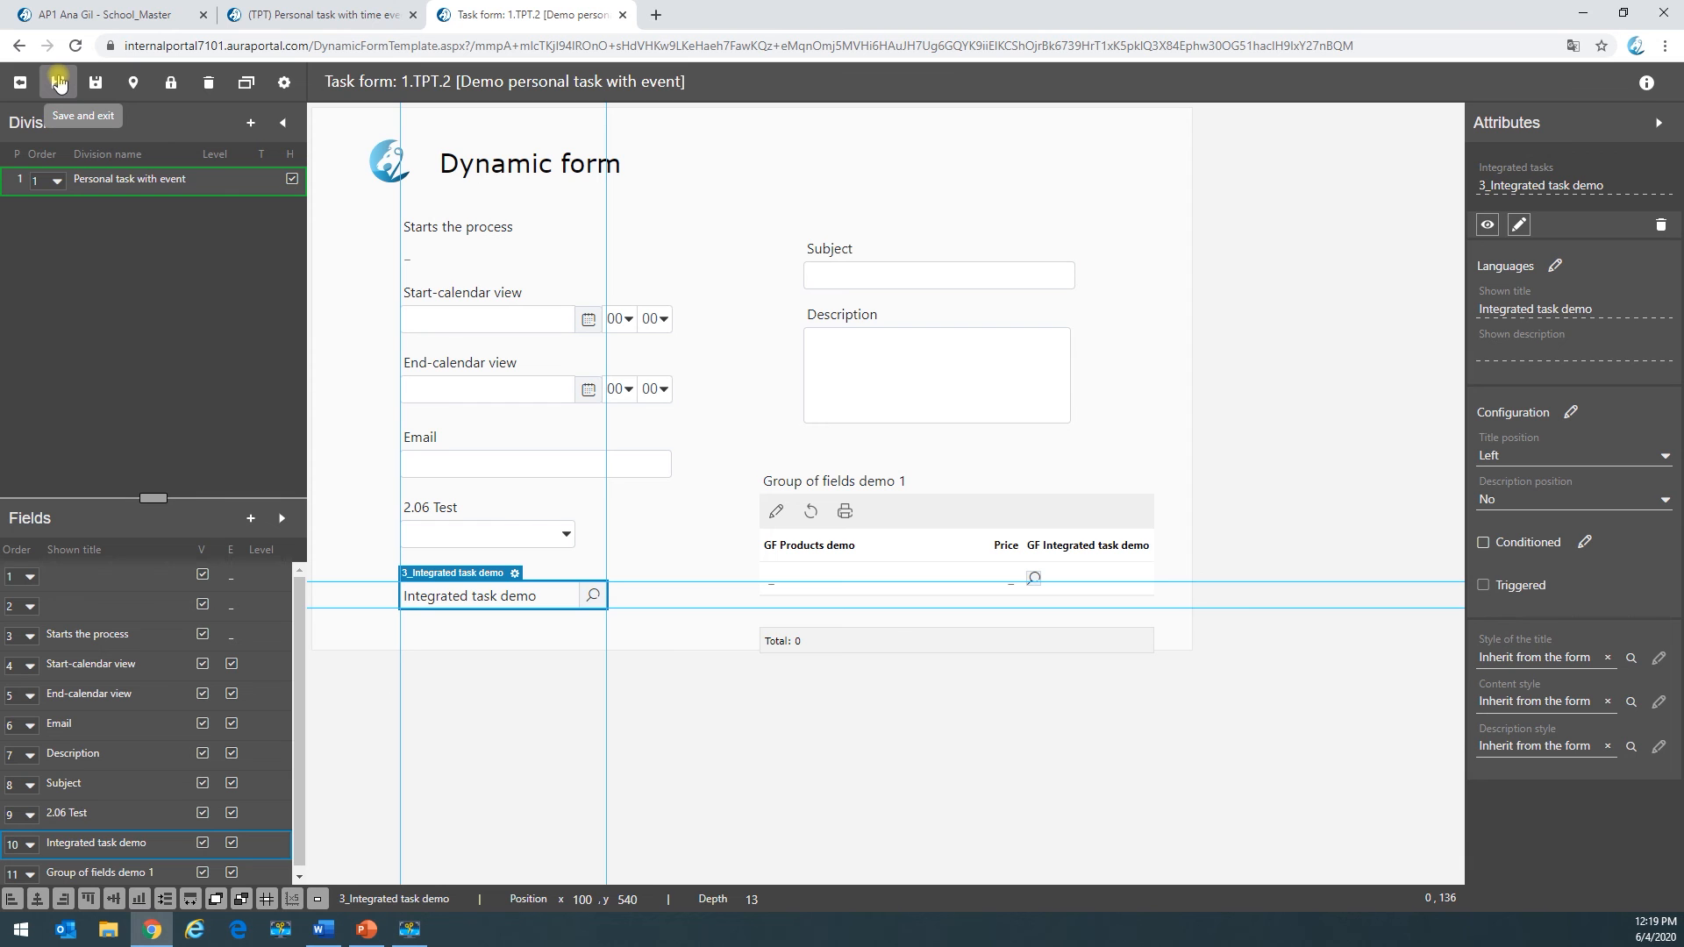
pyautogui.click(58, 84)
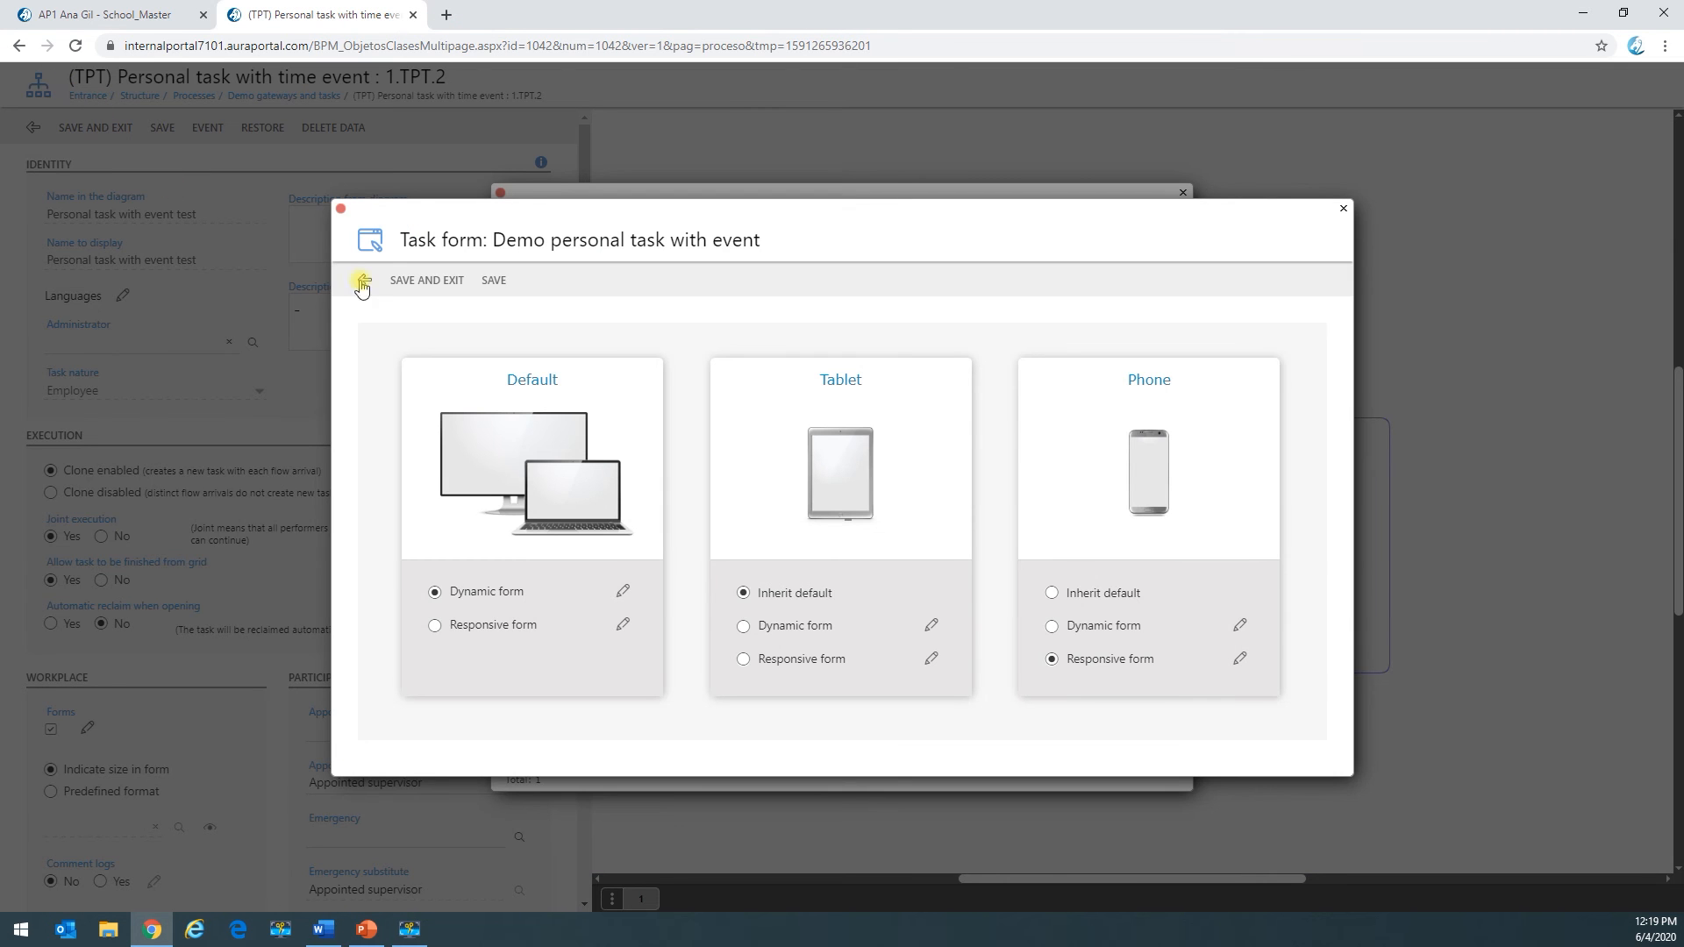
pyautogui.click(430, 288)
pyautogui.click(585, 267)
pyautogui.click(36, 125)
pyautogui.click(36, 125)
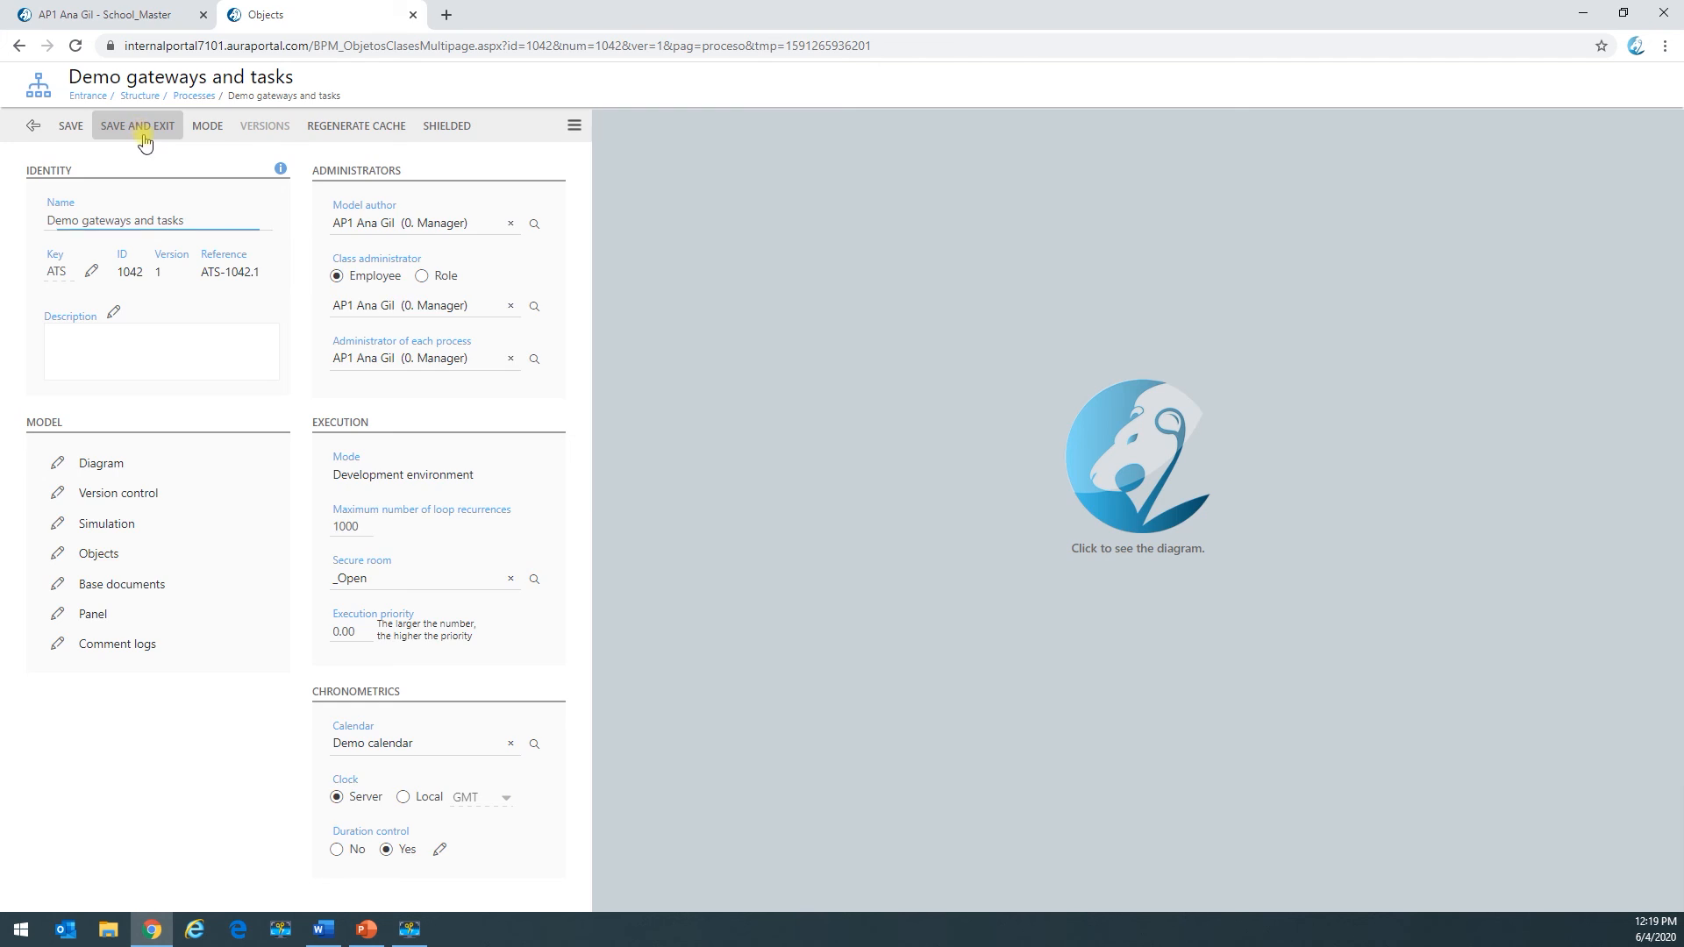
pyautogui.click(143, 135)
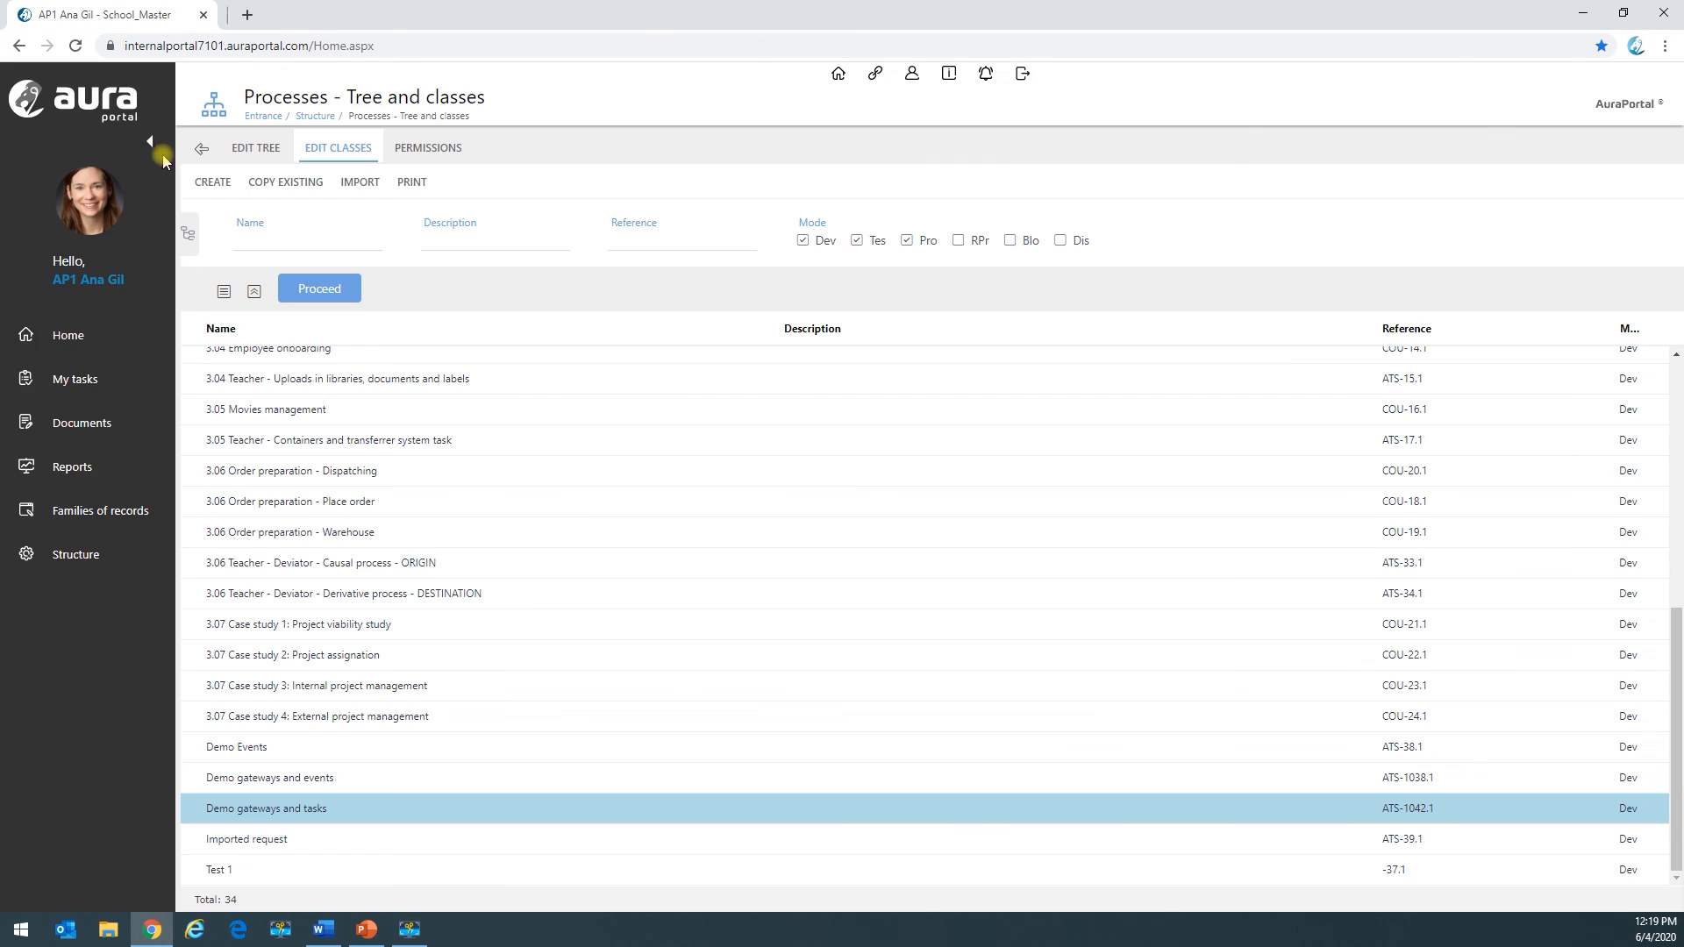
# Step: Open the start form of a new Demo gateways and tasks process from the task list
pyautogui.click(88, 383)
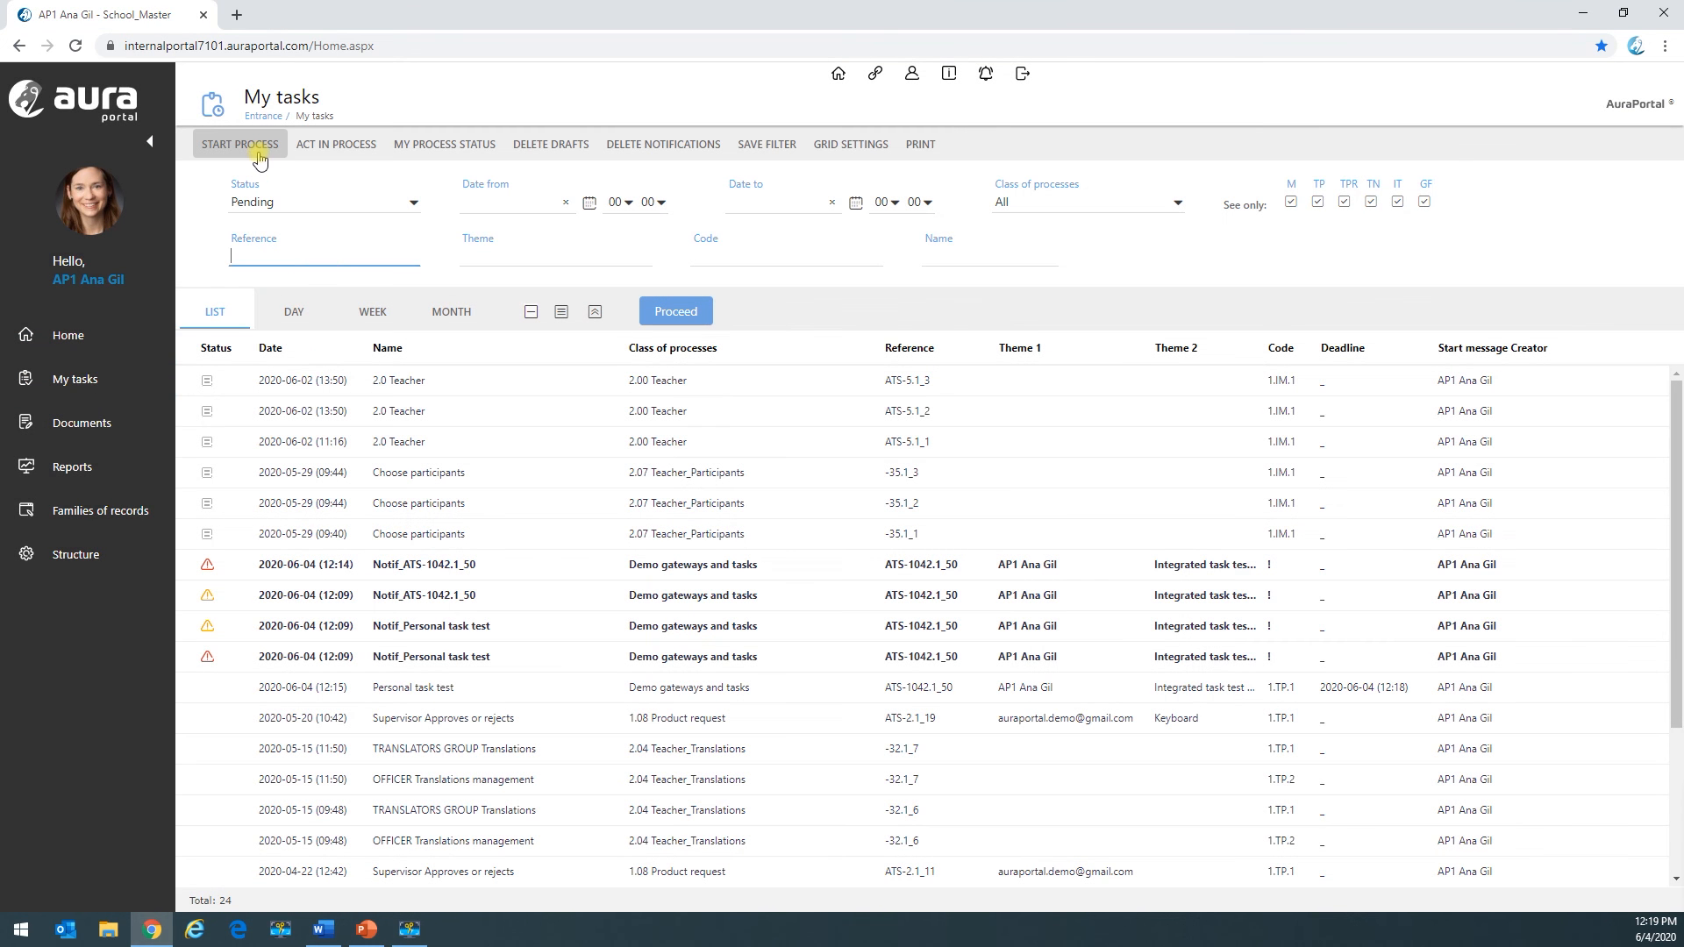
pyautogui.click(241, 144)
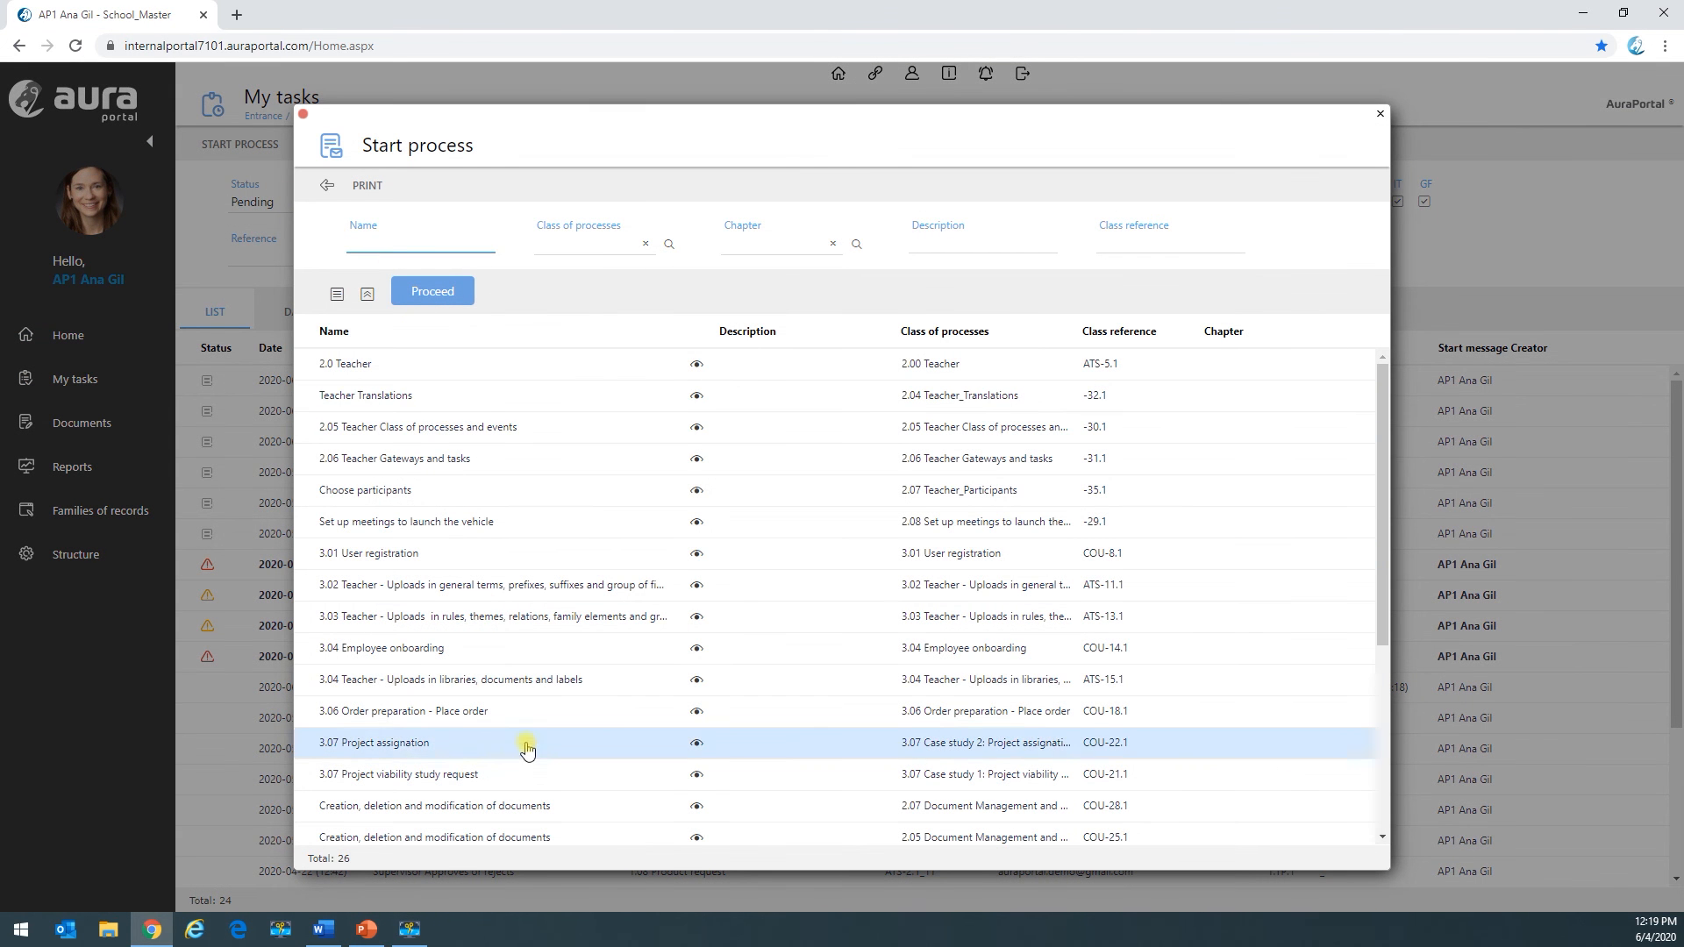
pyautogui.scroll(-3, 511, 754)
pyautogui.click(433, 639)
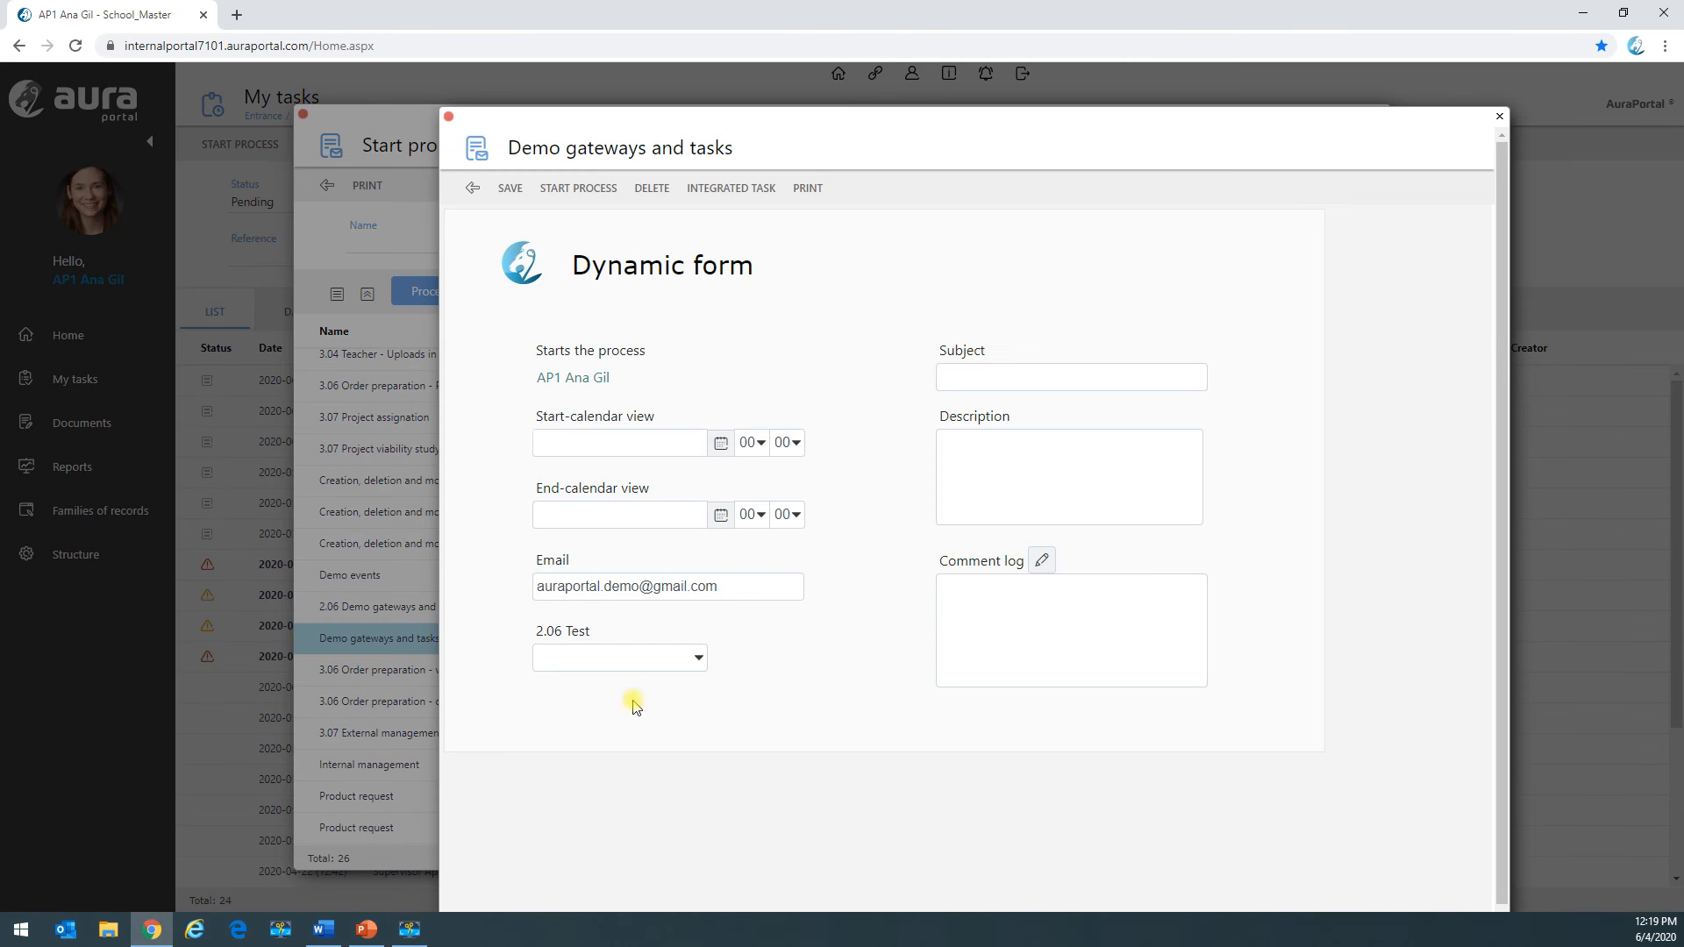
# Step: Set the start-calendar date to 2020-06-03, the end-calendar date to 2020-06-10 and 2.06 Test to Task
pyautogui.click(727, 442)
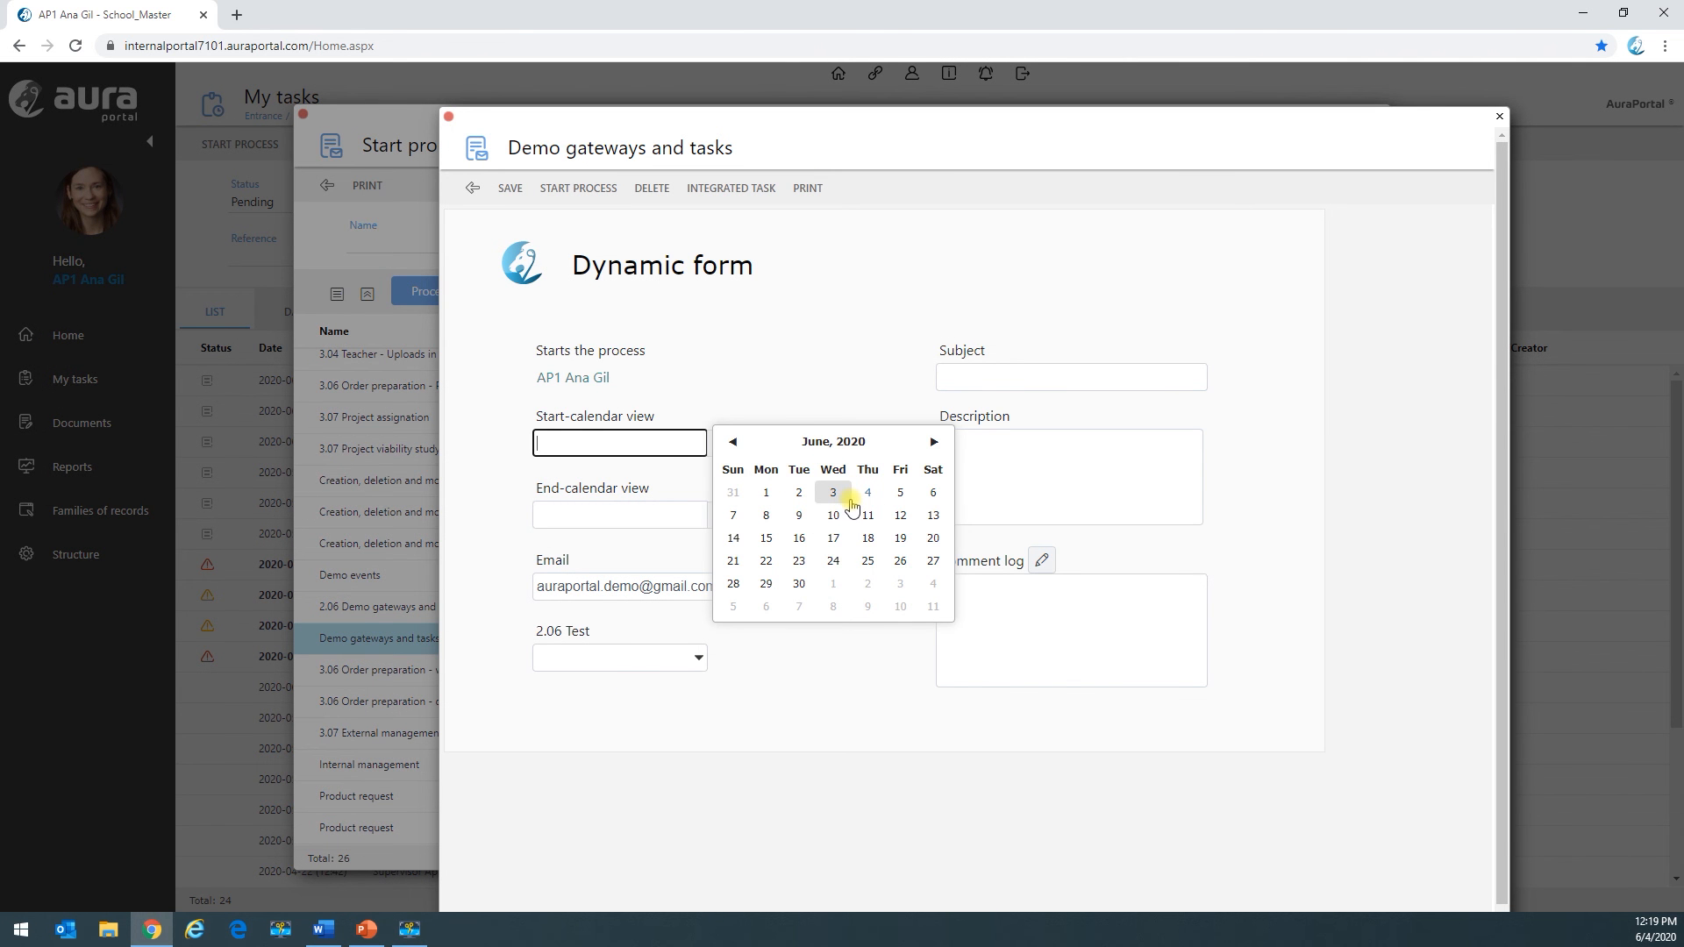
pyautogui.click(847, 496)
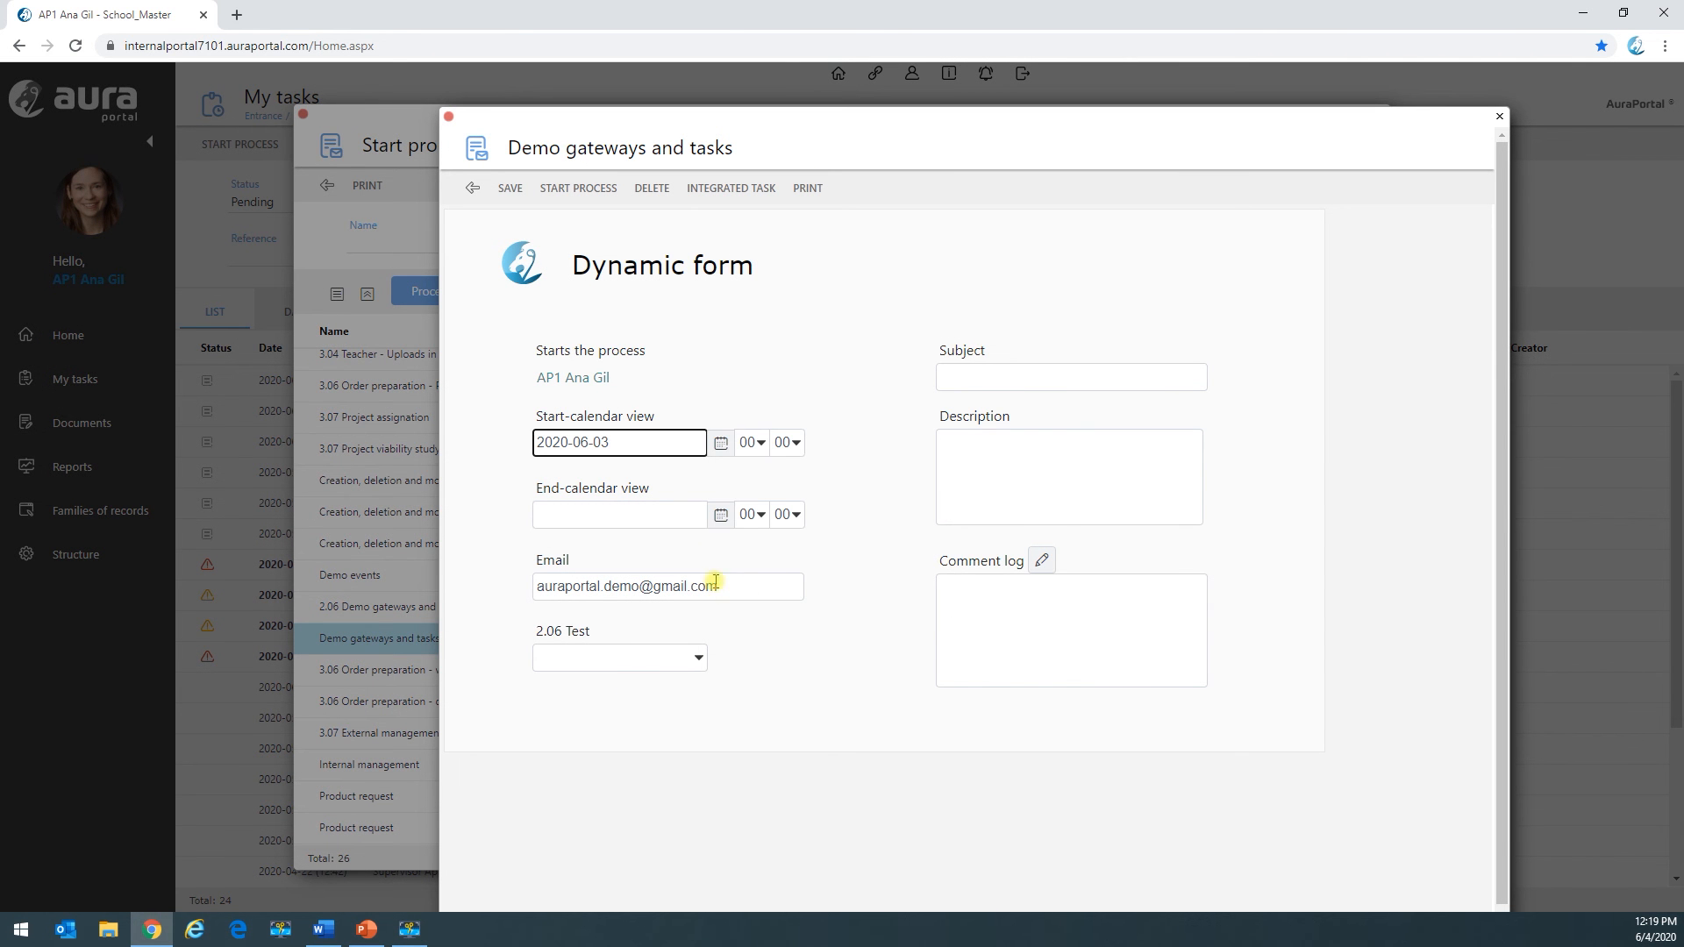
pyautogui.click(721, 515)
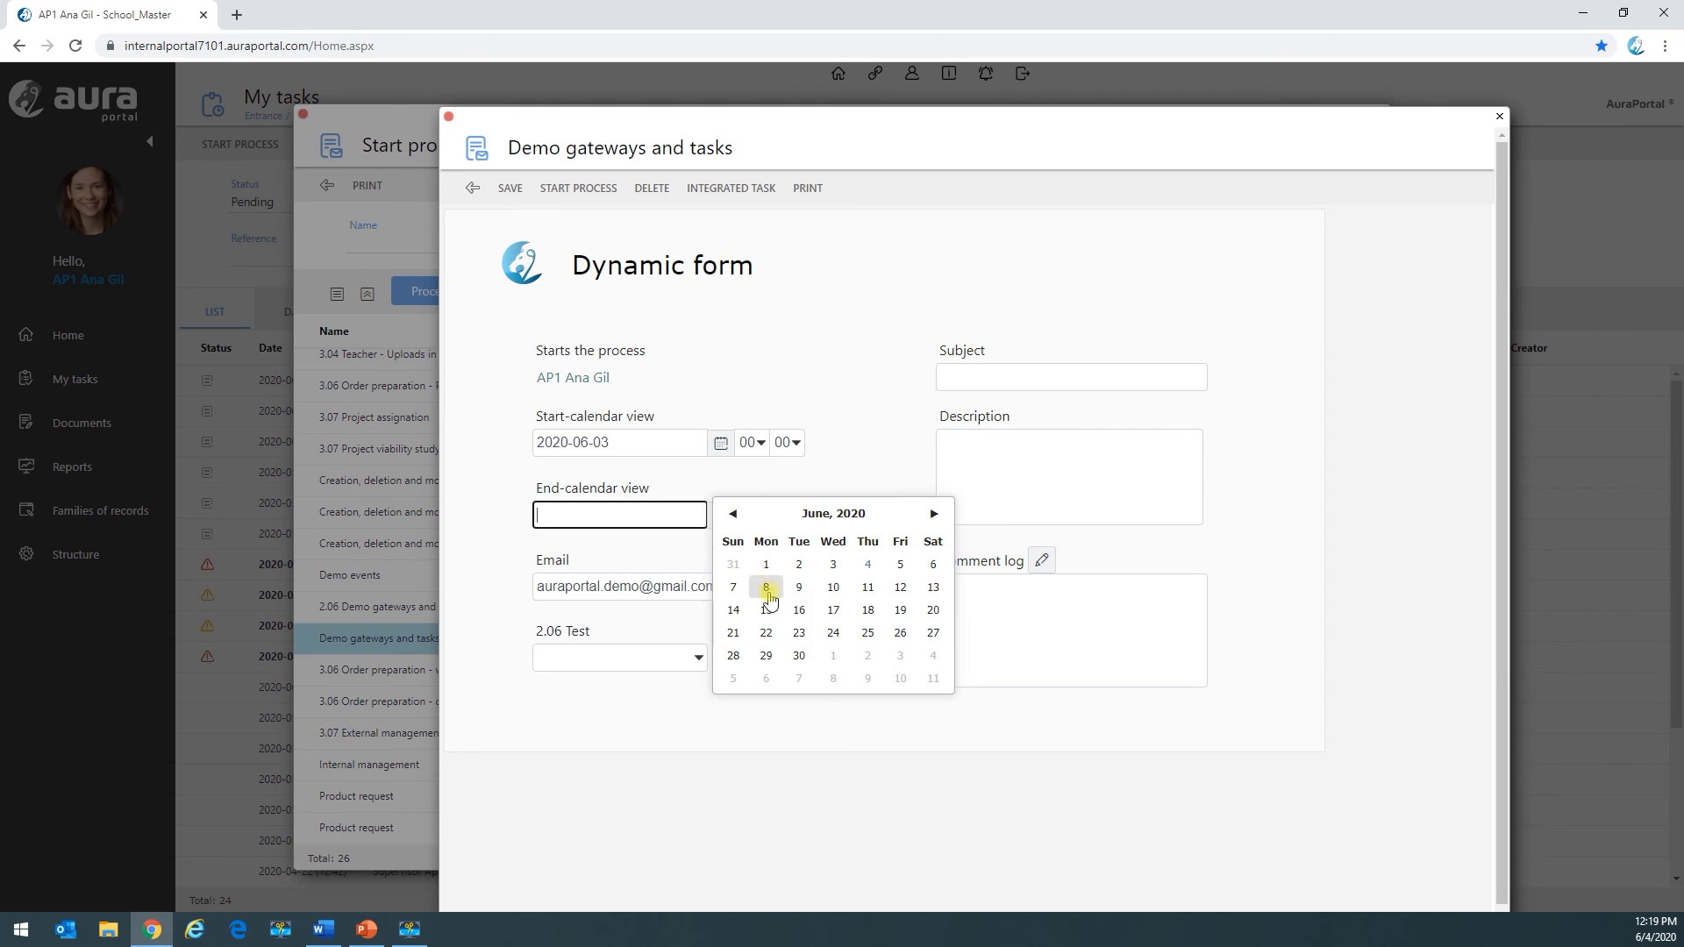
pyautogui.click(834, 590)
pyautogui.click(701, 658)
pyautogui.click(693, 682)
# Step: Enter the subject "Term test – Only the task ones" and start the process
pyautogui.click(980, 378)
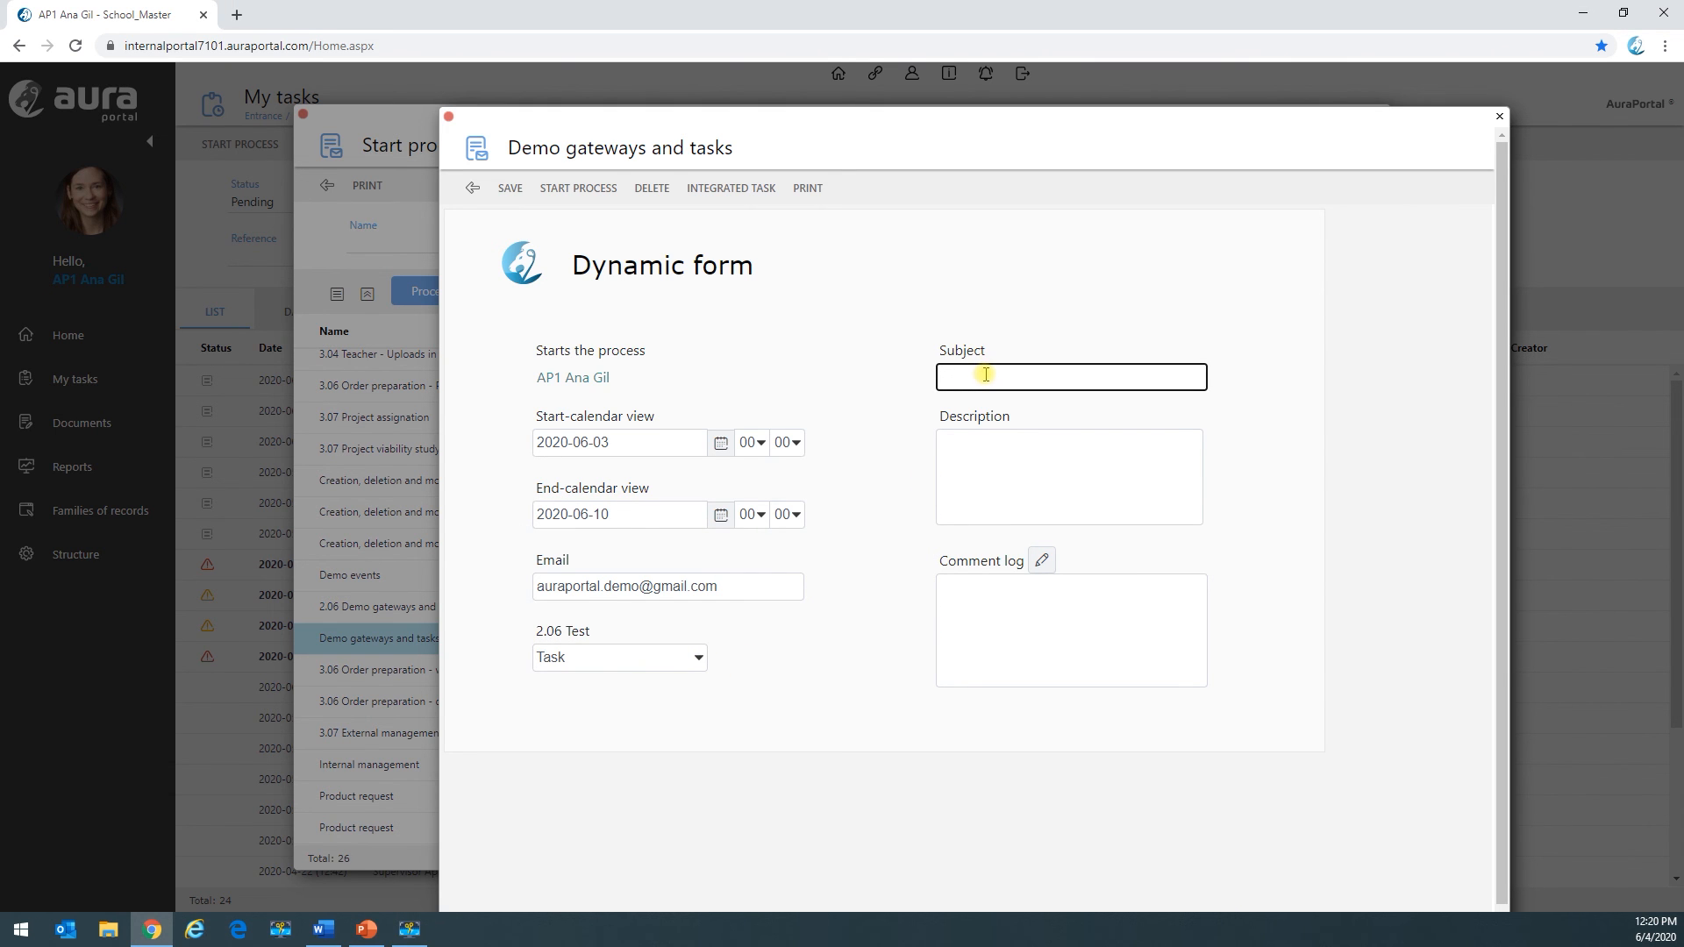
pyautogui.write('Term test – Only the task ones')
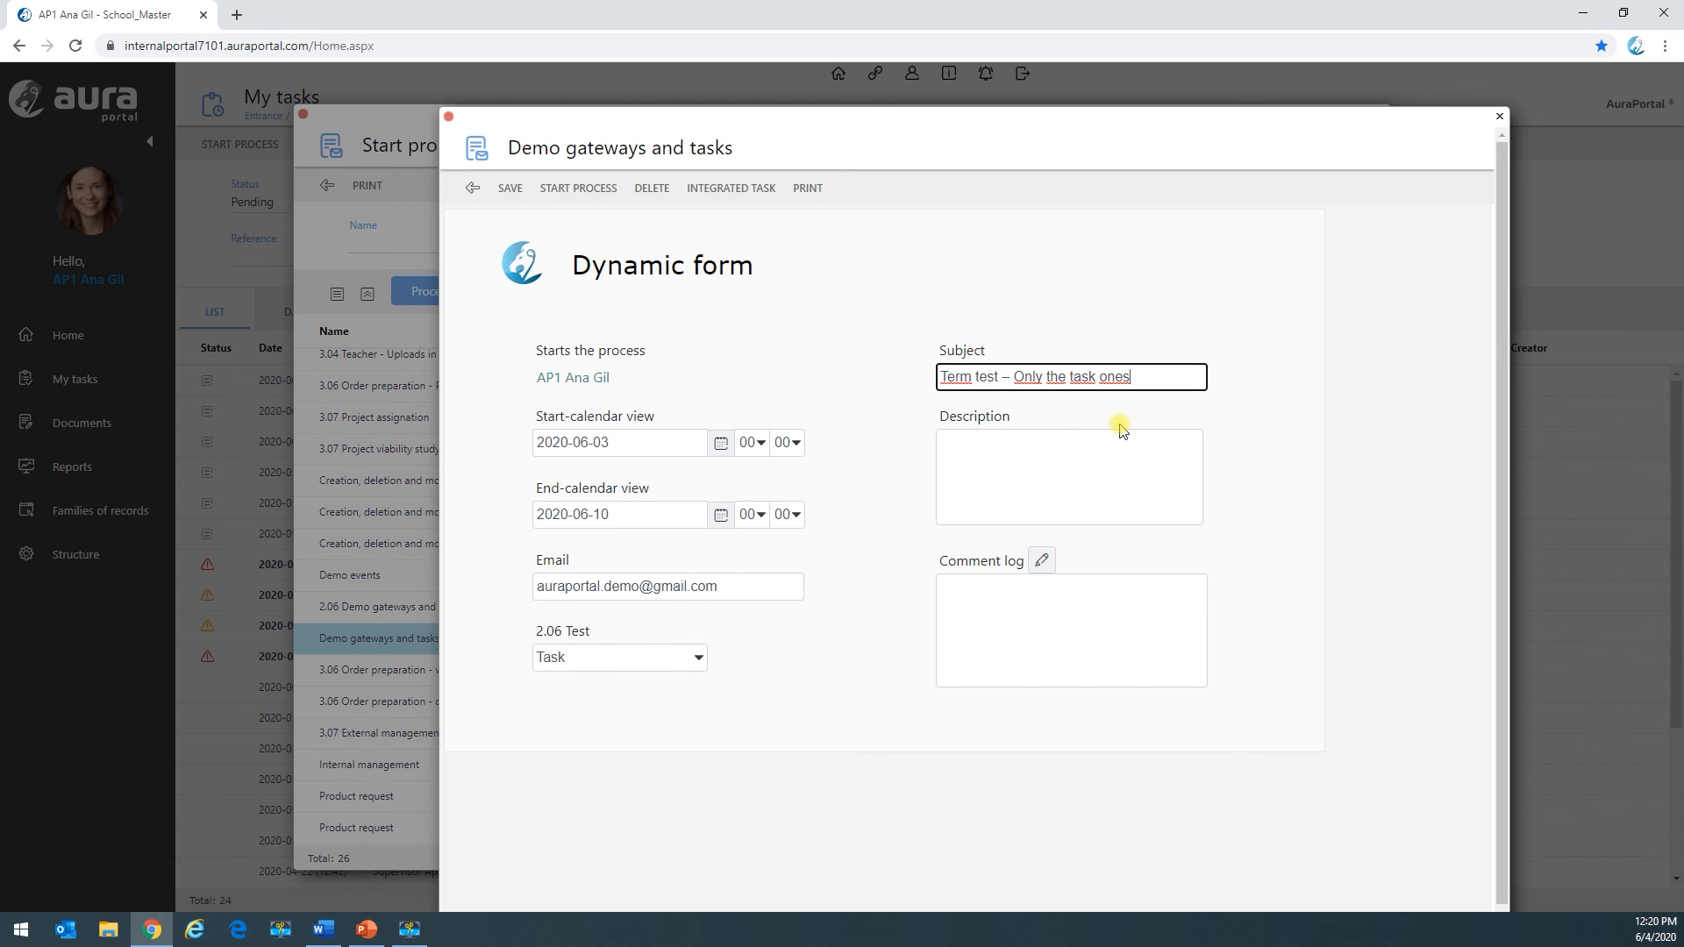
pyautogui.click(578, 195)
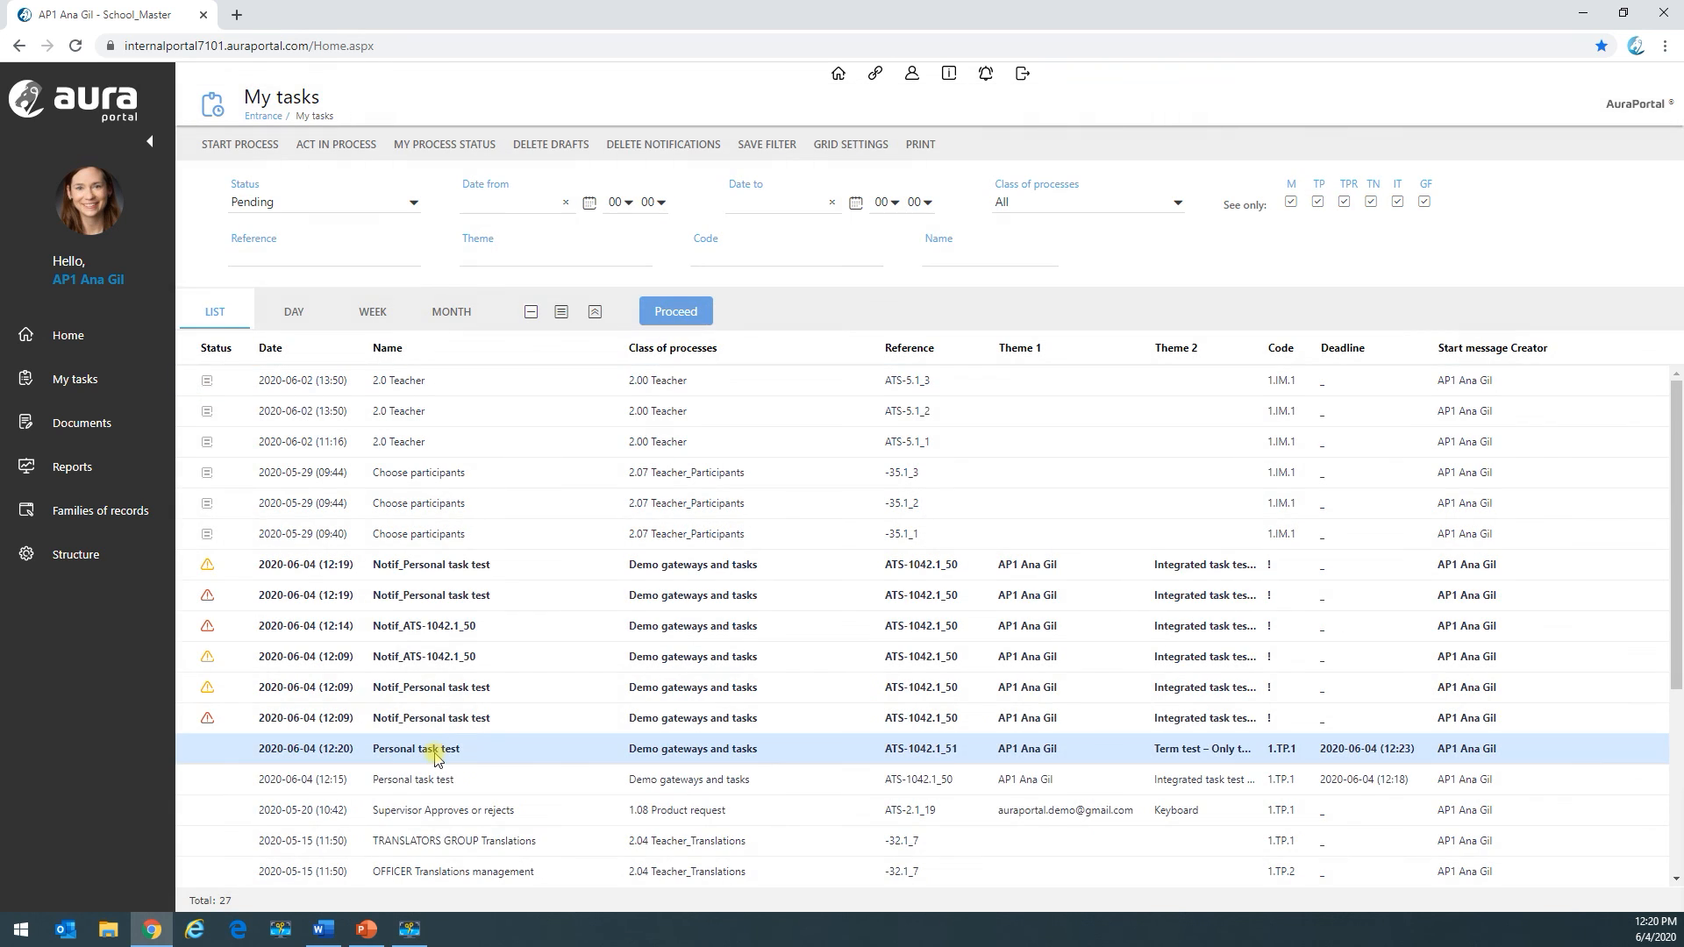
# Step: Create an integrated task named "Only created in the task" in the 12:20 Personal task test, with access to the origin TP
pyautogui.click(436, 752)
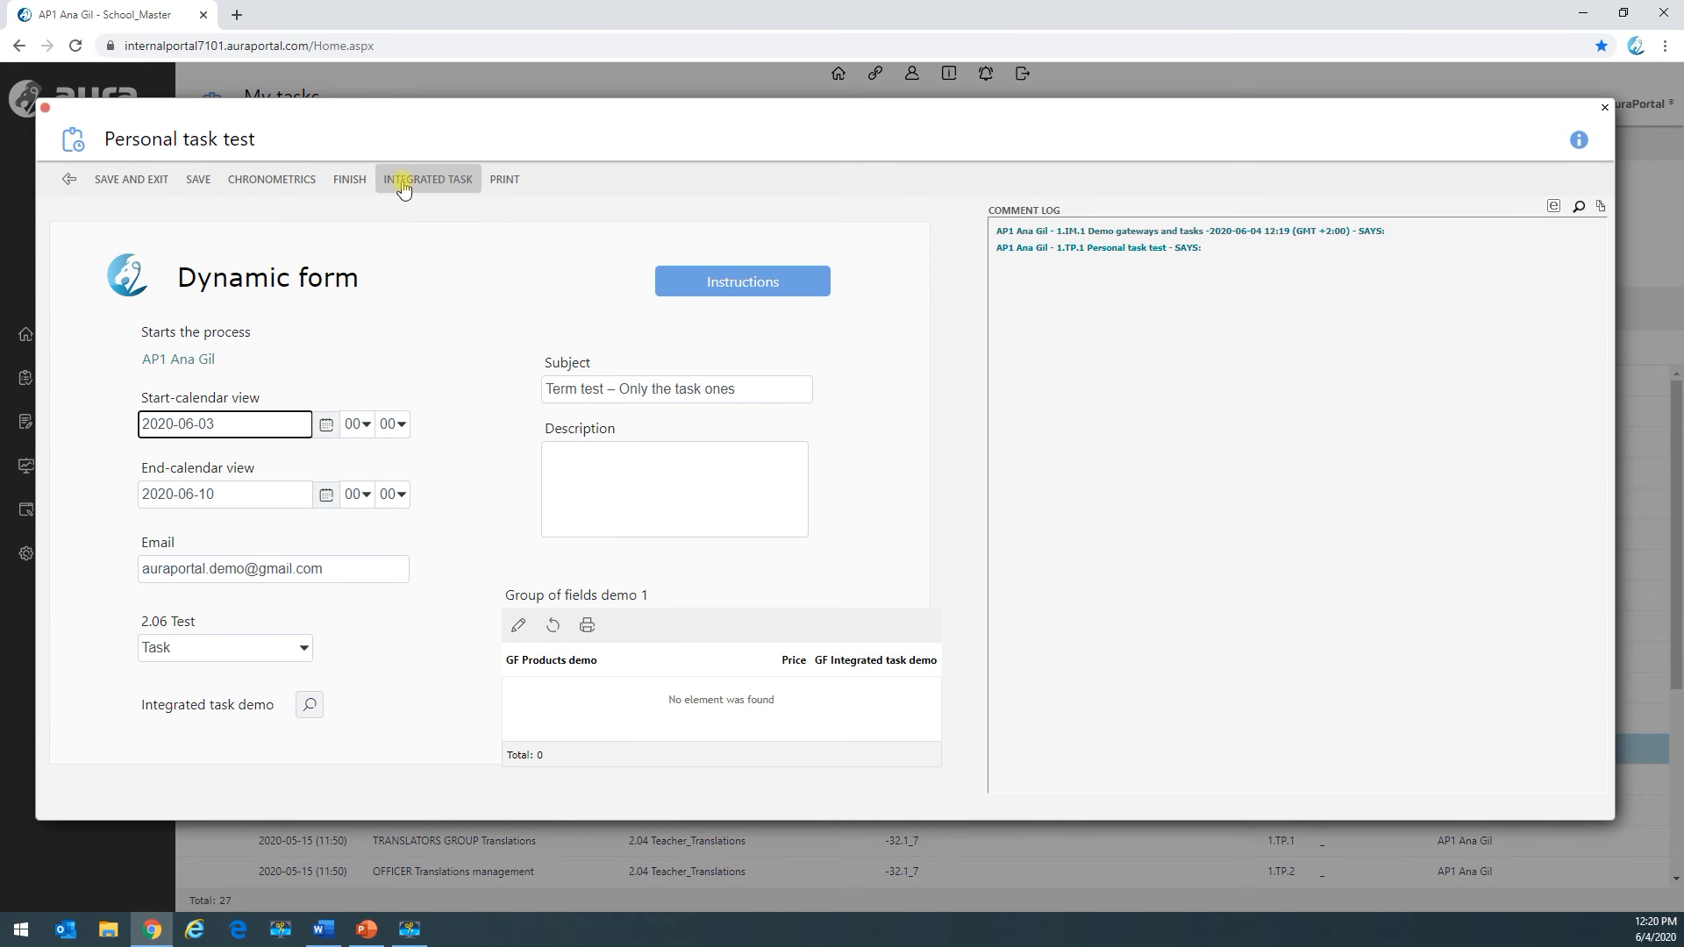
pyautogui.click(311, 704)
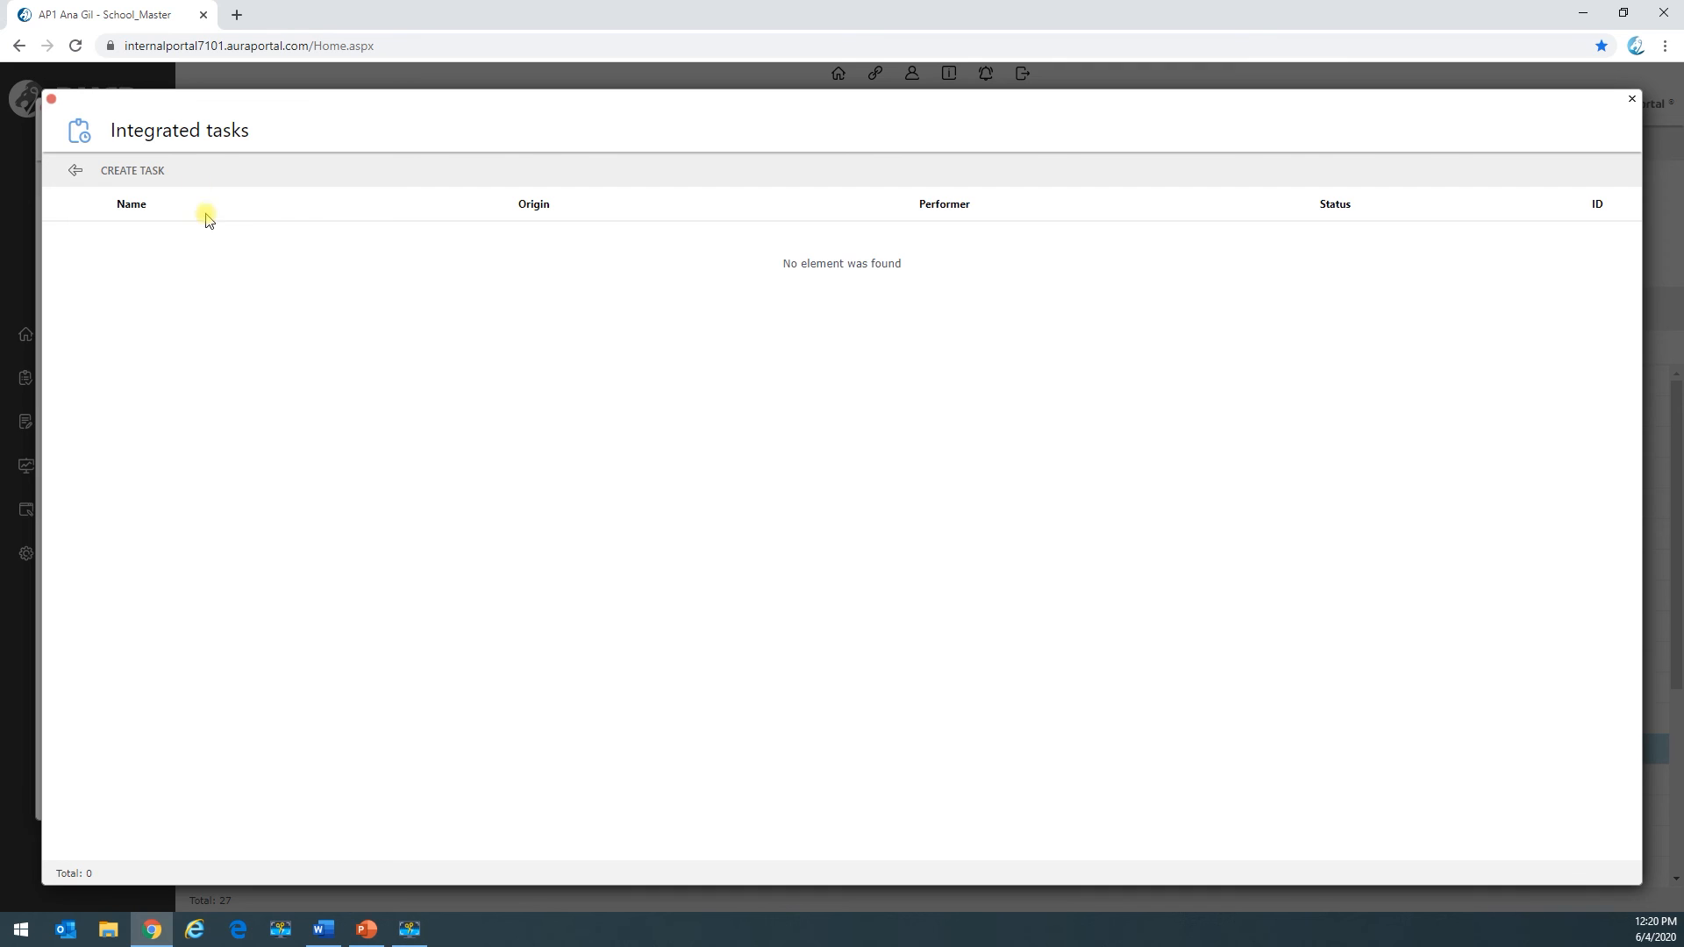
pyautogui.click(493, 323)
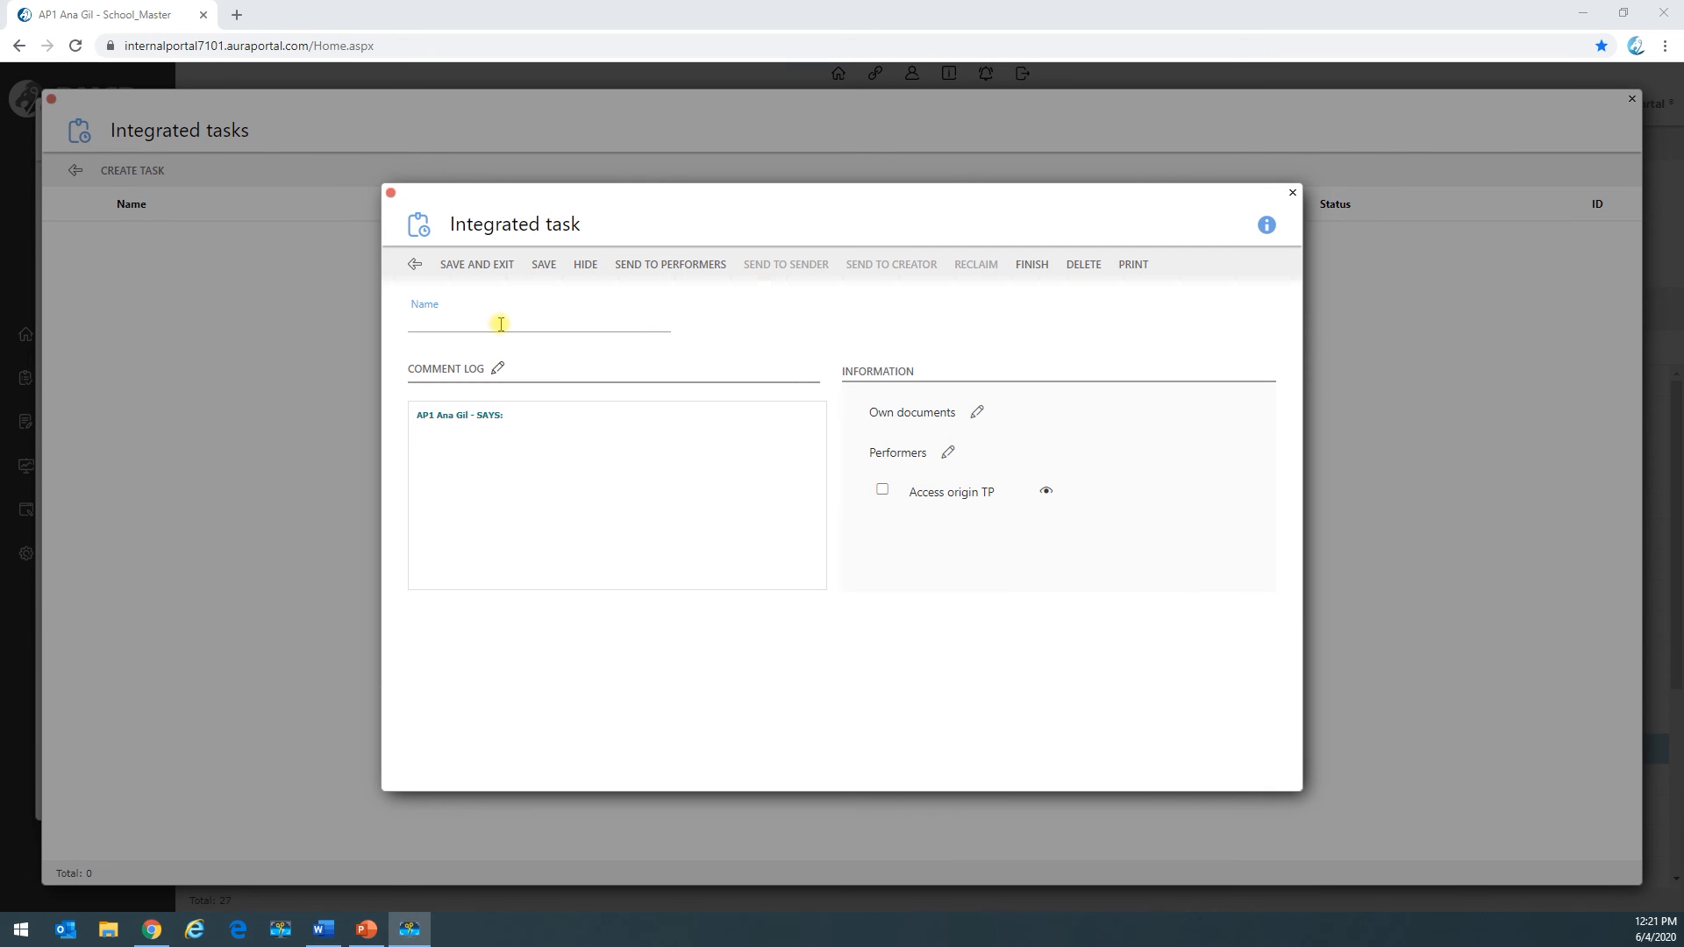
pyautogui.write('Only created in the task')
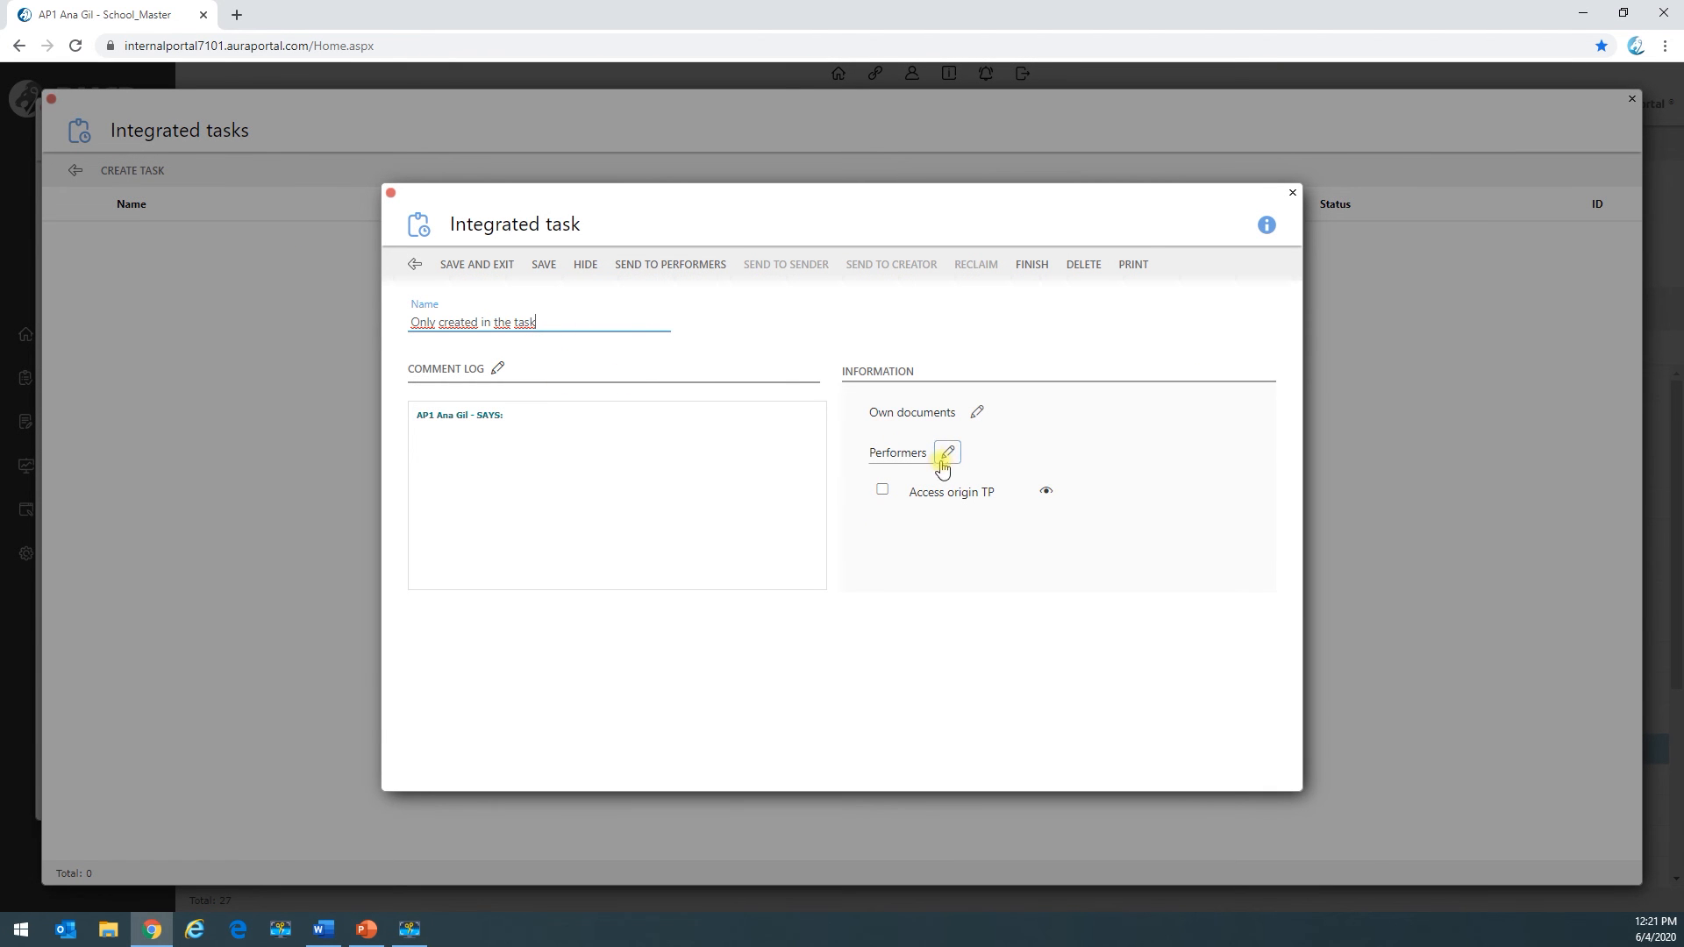
pyautogui.click(881, 491)
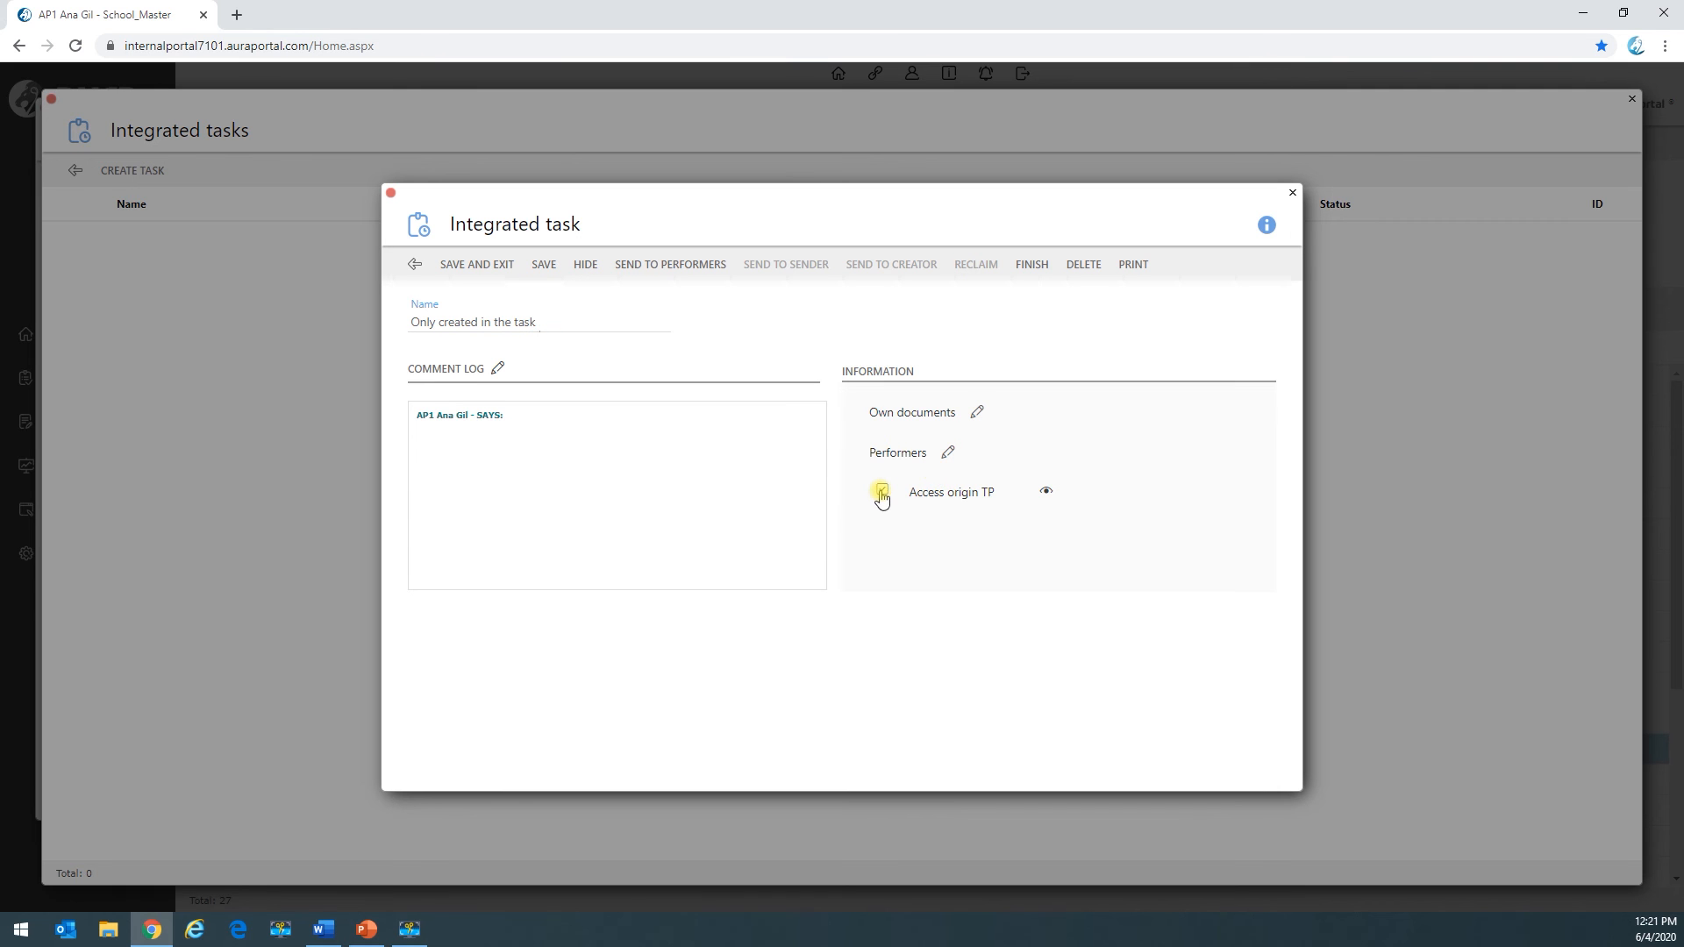
# Step: Link the AP2 employee with the Administration job title as performer, send the integrated task, and save the personal task
pyautogui.click(948, 454)
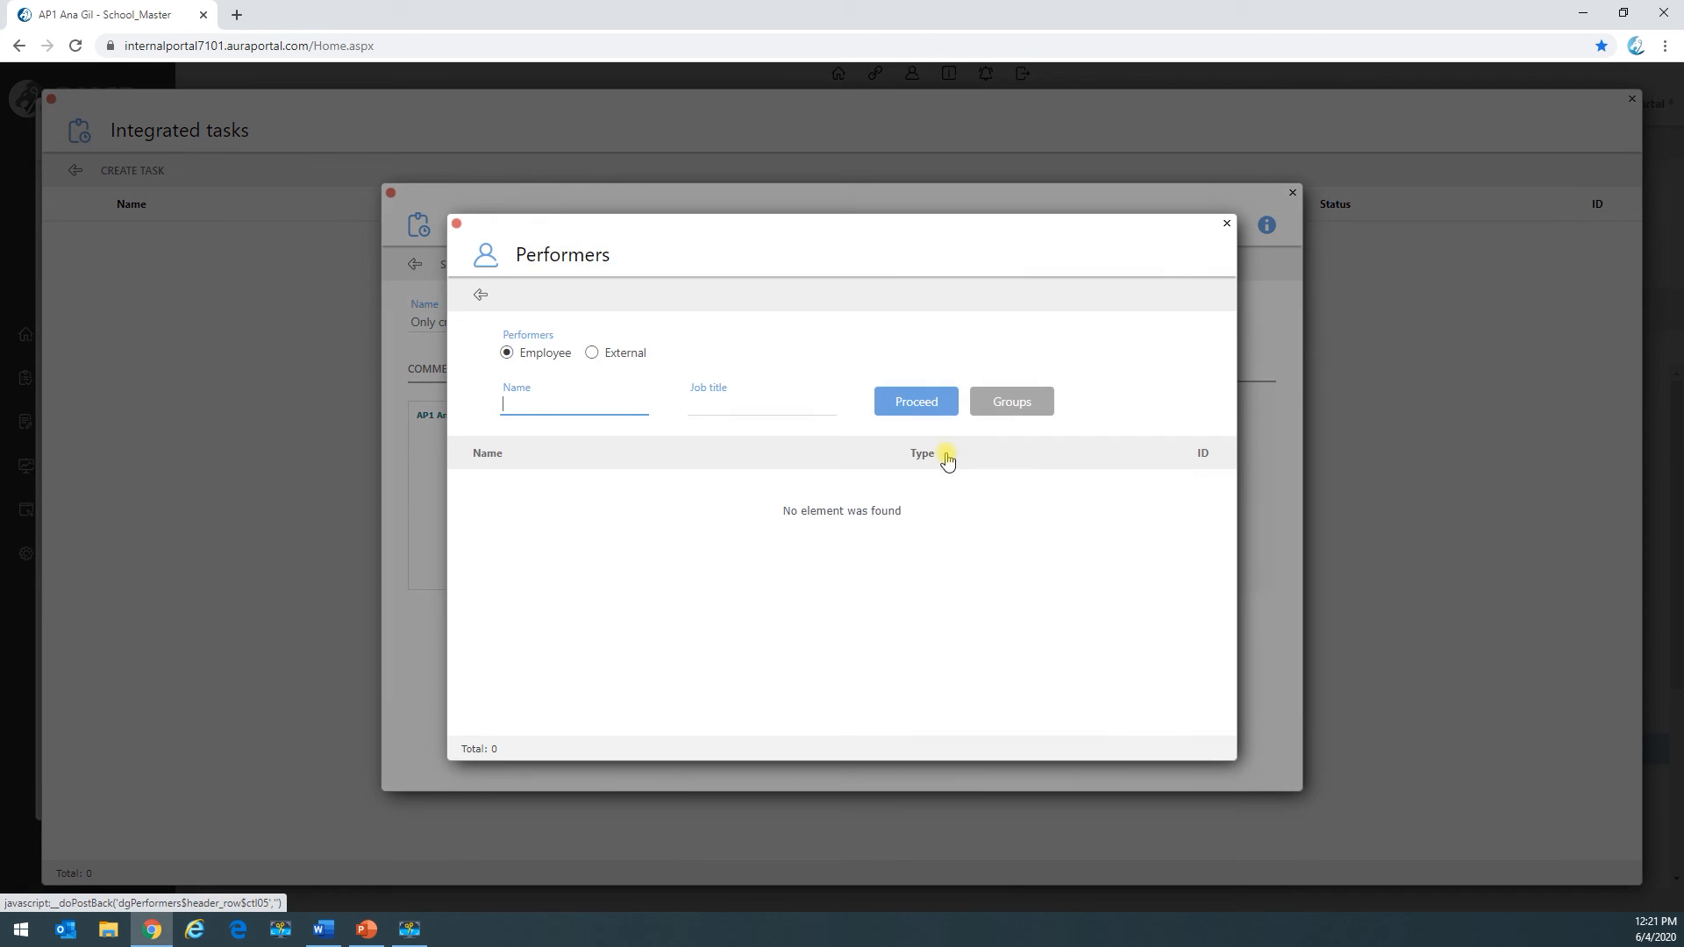
pyautogui.click(908, 403)
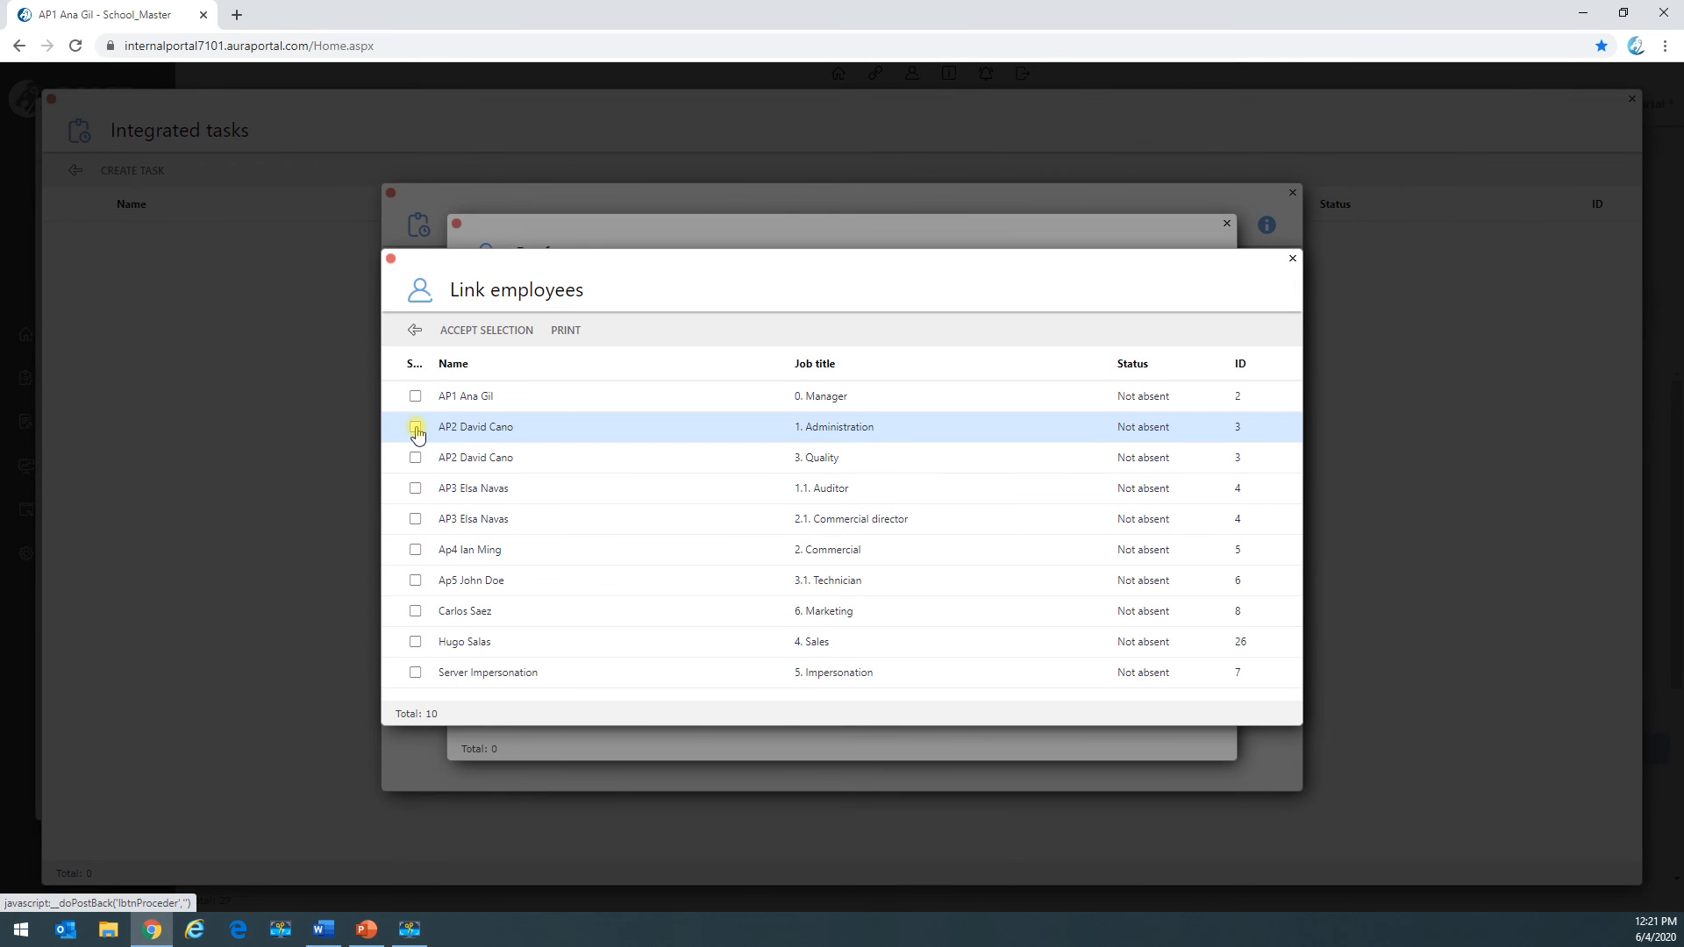
pyautogui.click(416, 428)
pyautogui.click(496, 334)
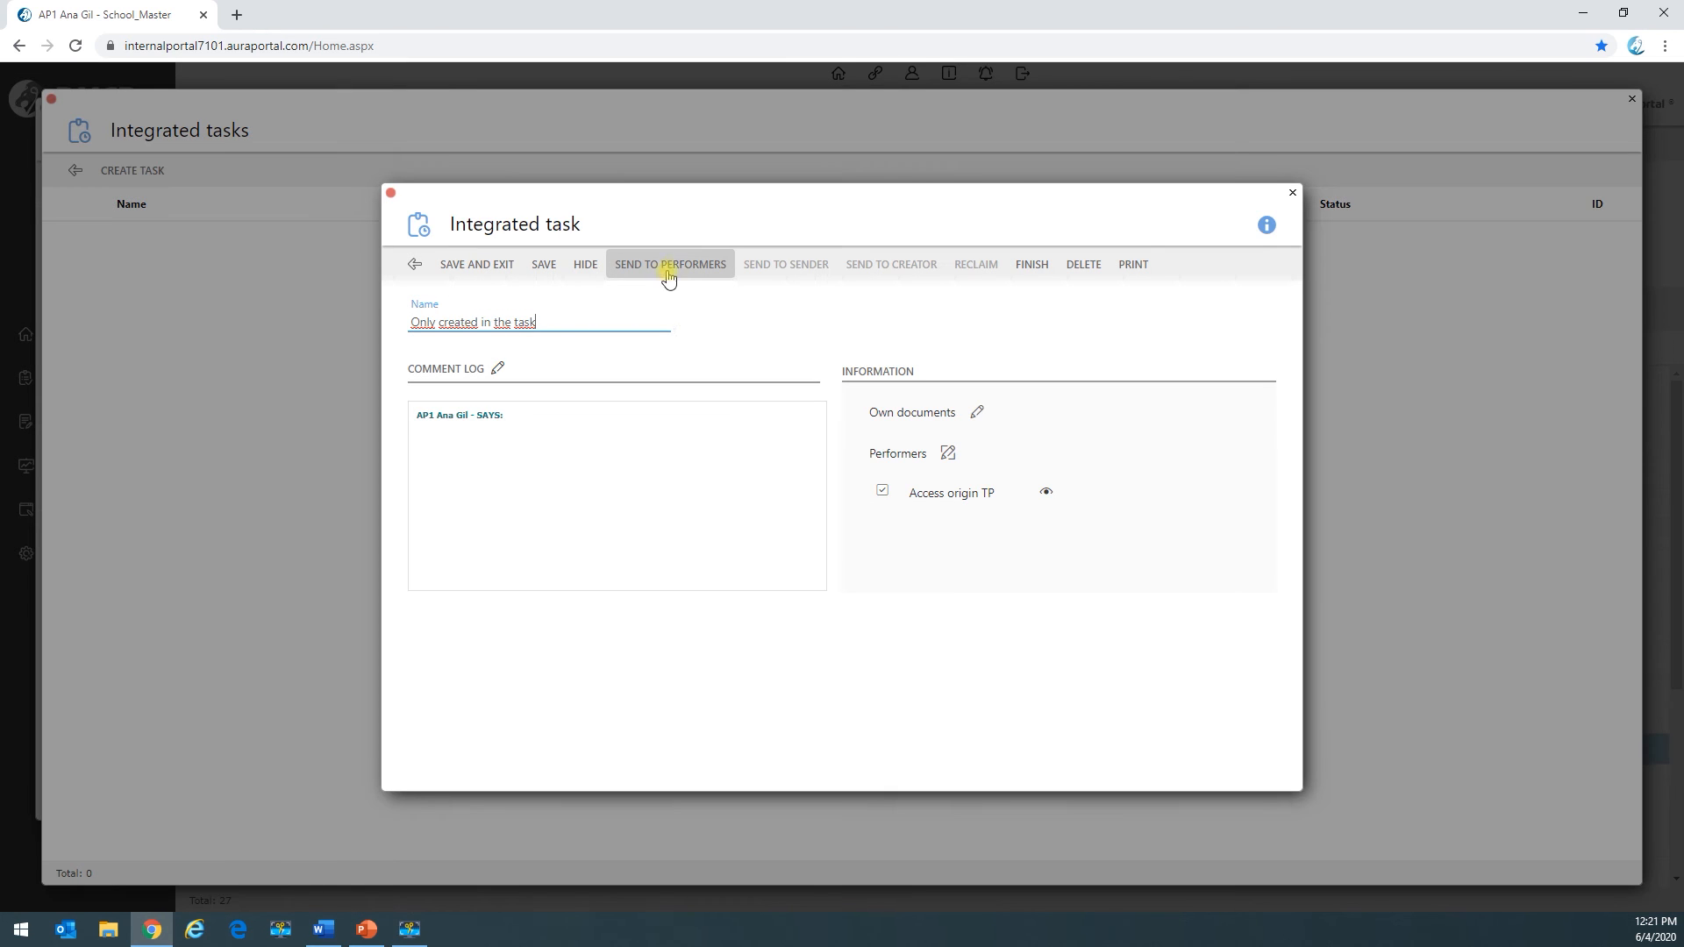
pyautogui.click(675, 267)
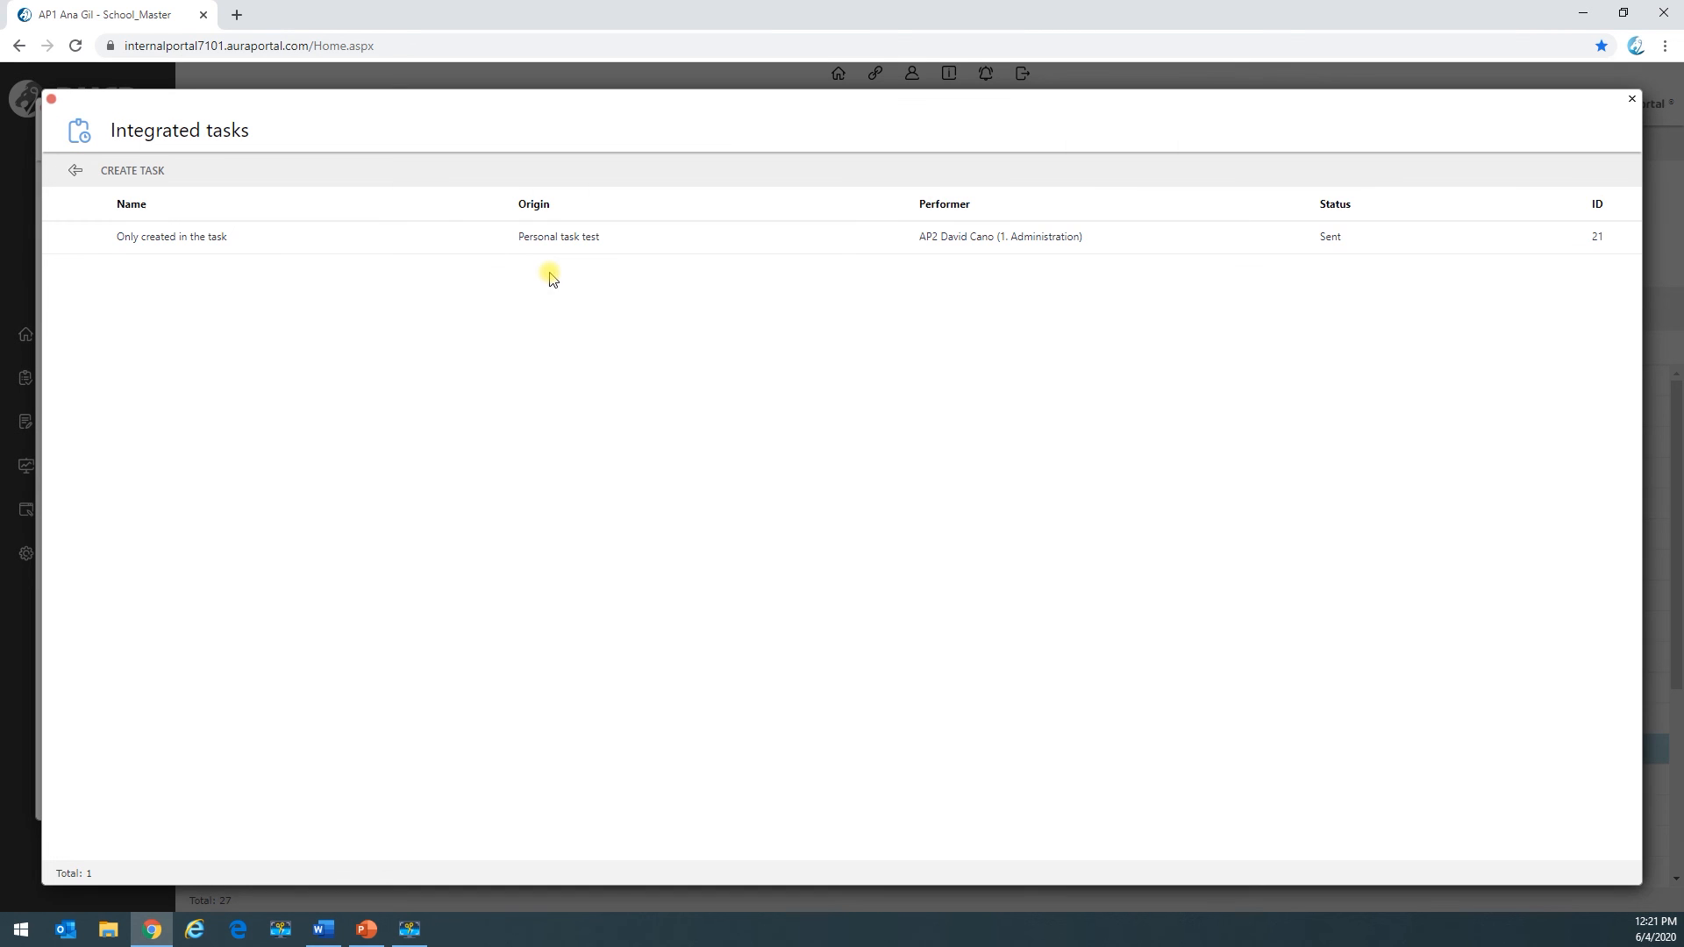
pyautogui.click(75, 171)
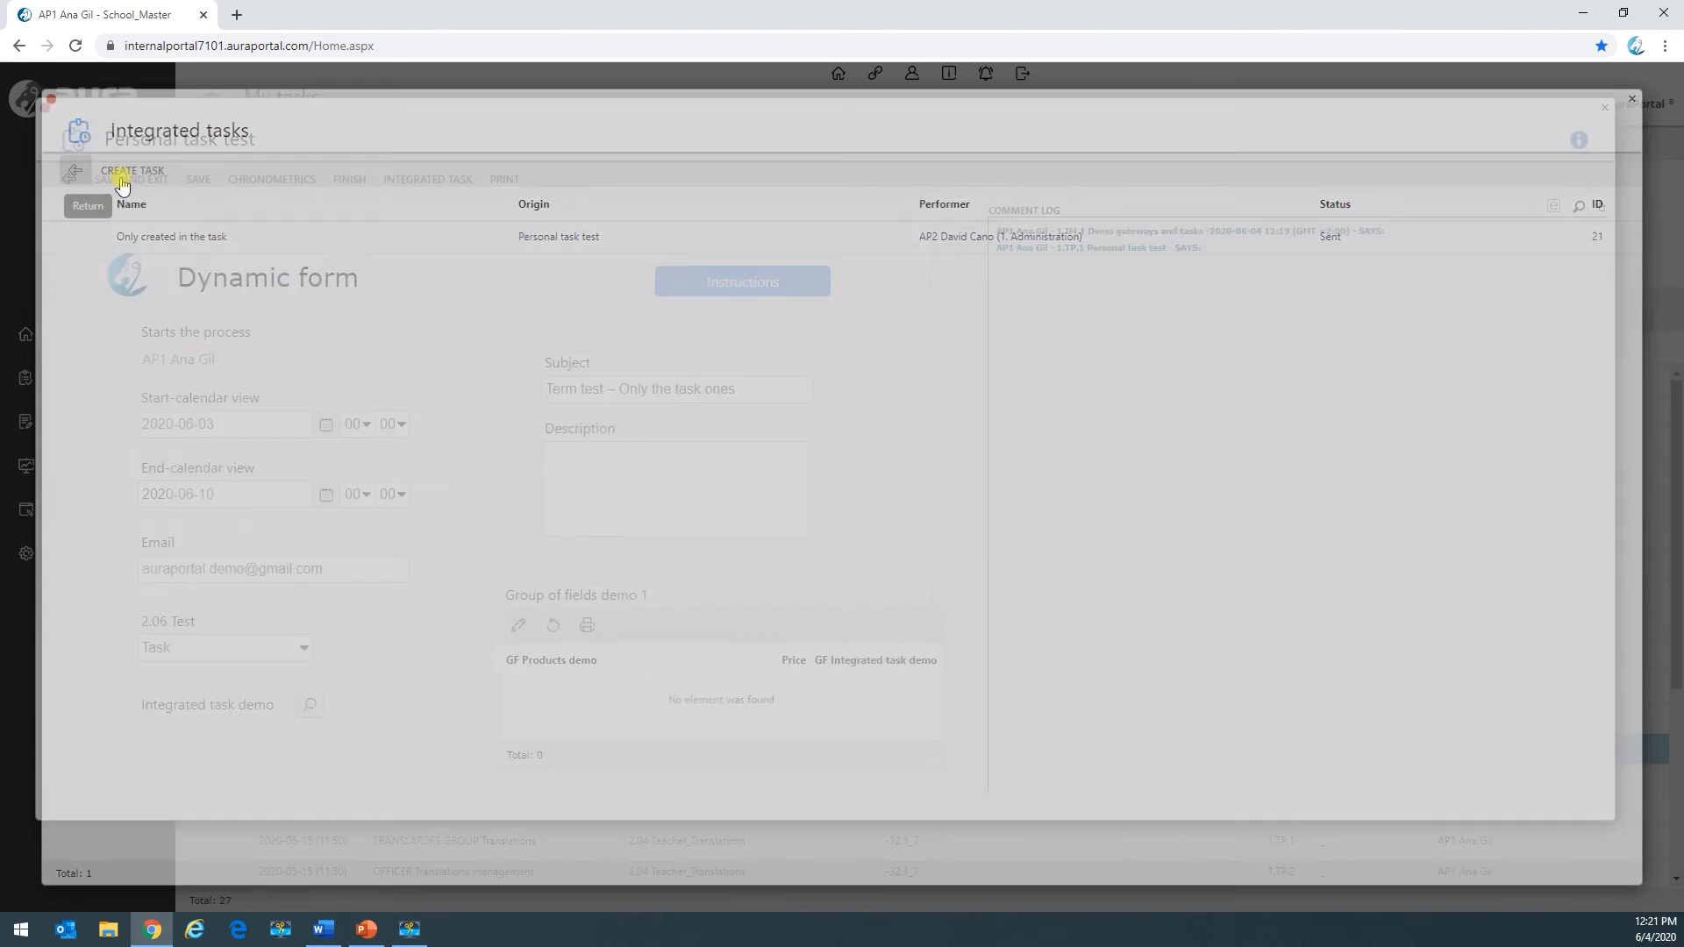
pyautogui.click(200, 181)
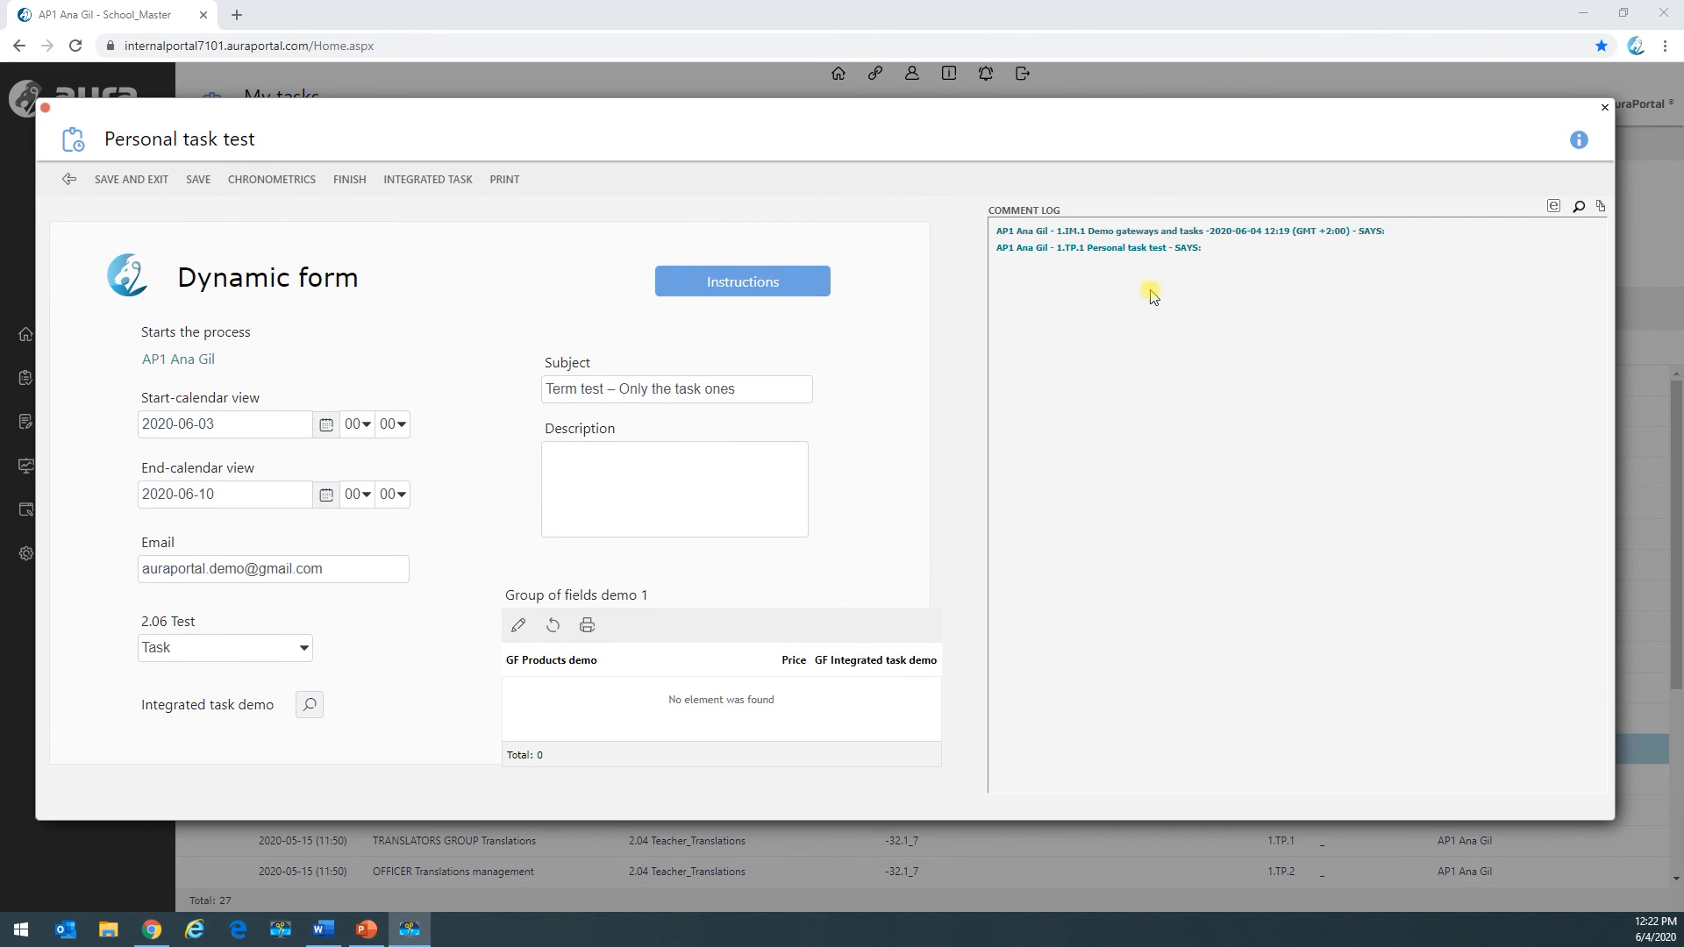
# Step: Add a row to Group of fields demo 1 with the Apple laptop product
pyautogui.click(519, 626)
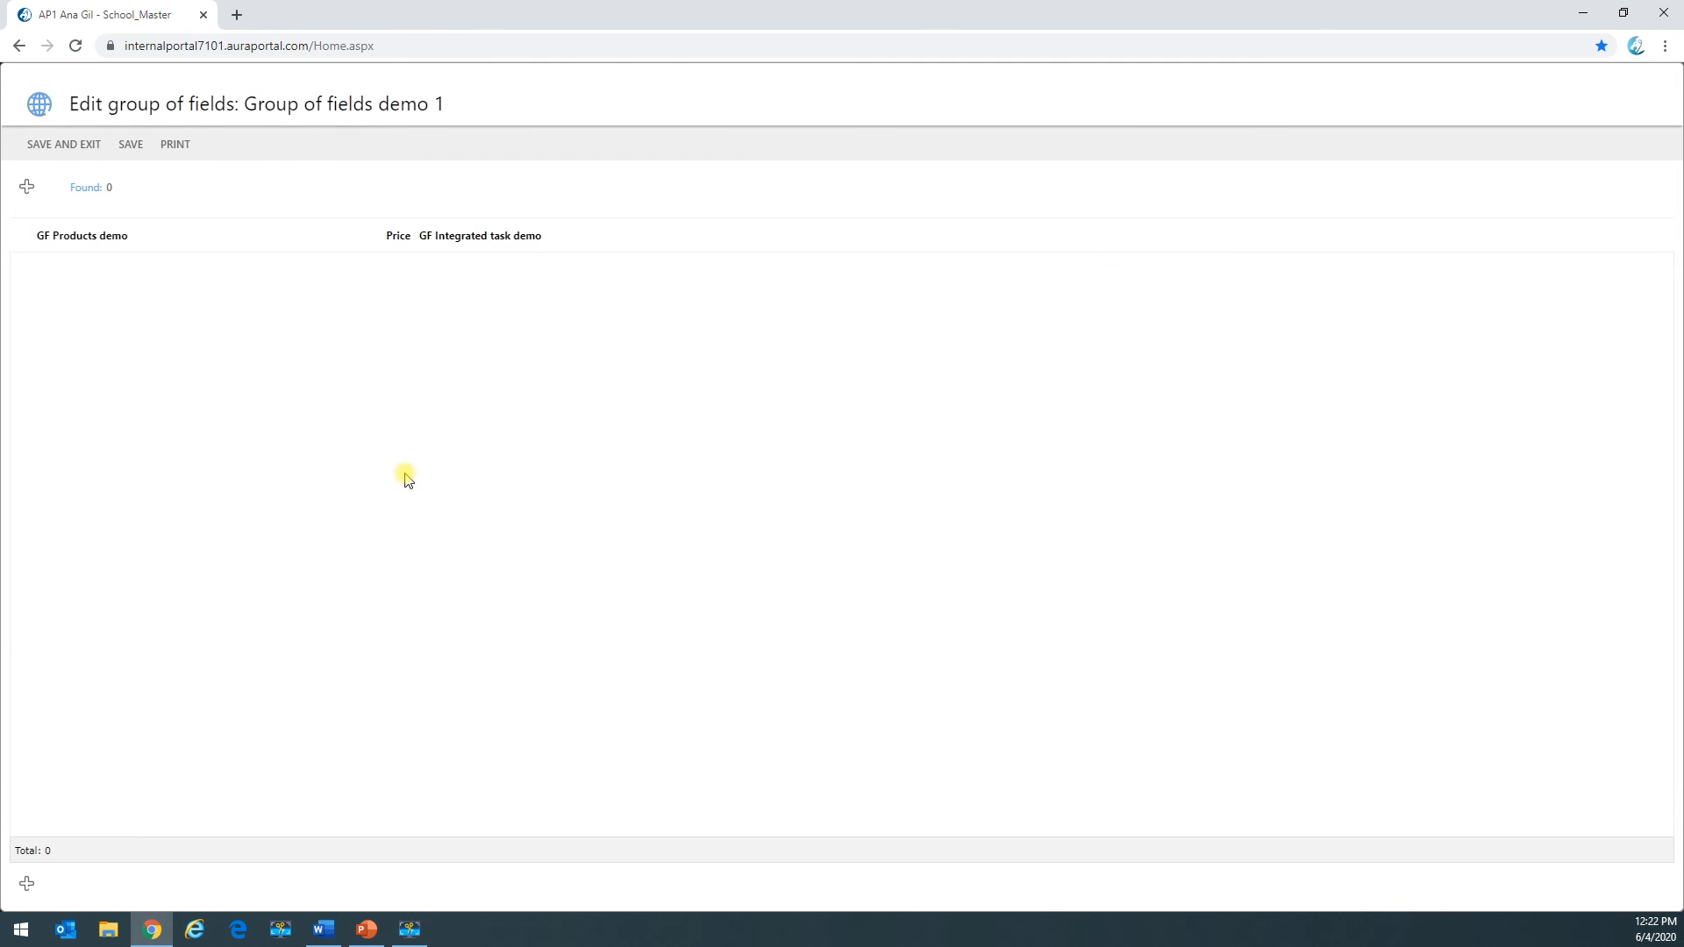
pyautogui.click(24, 189)
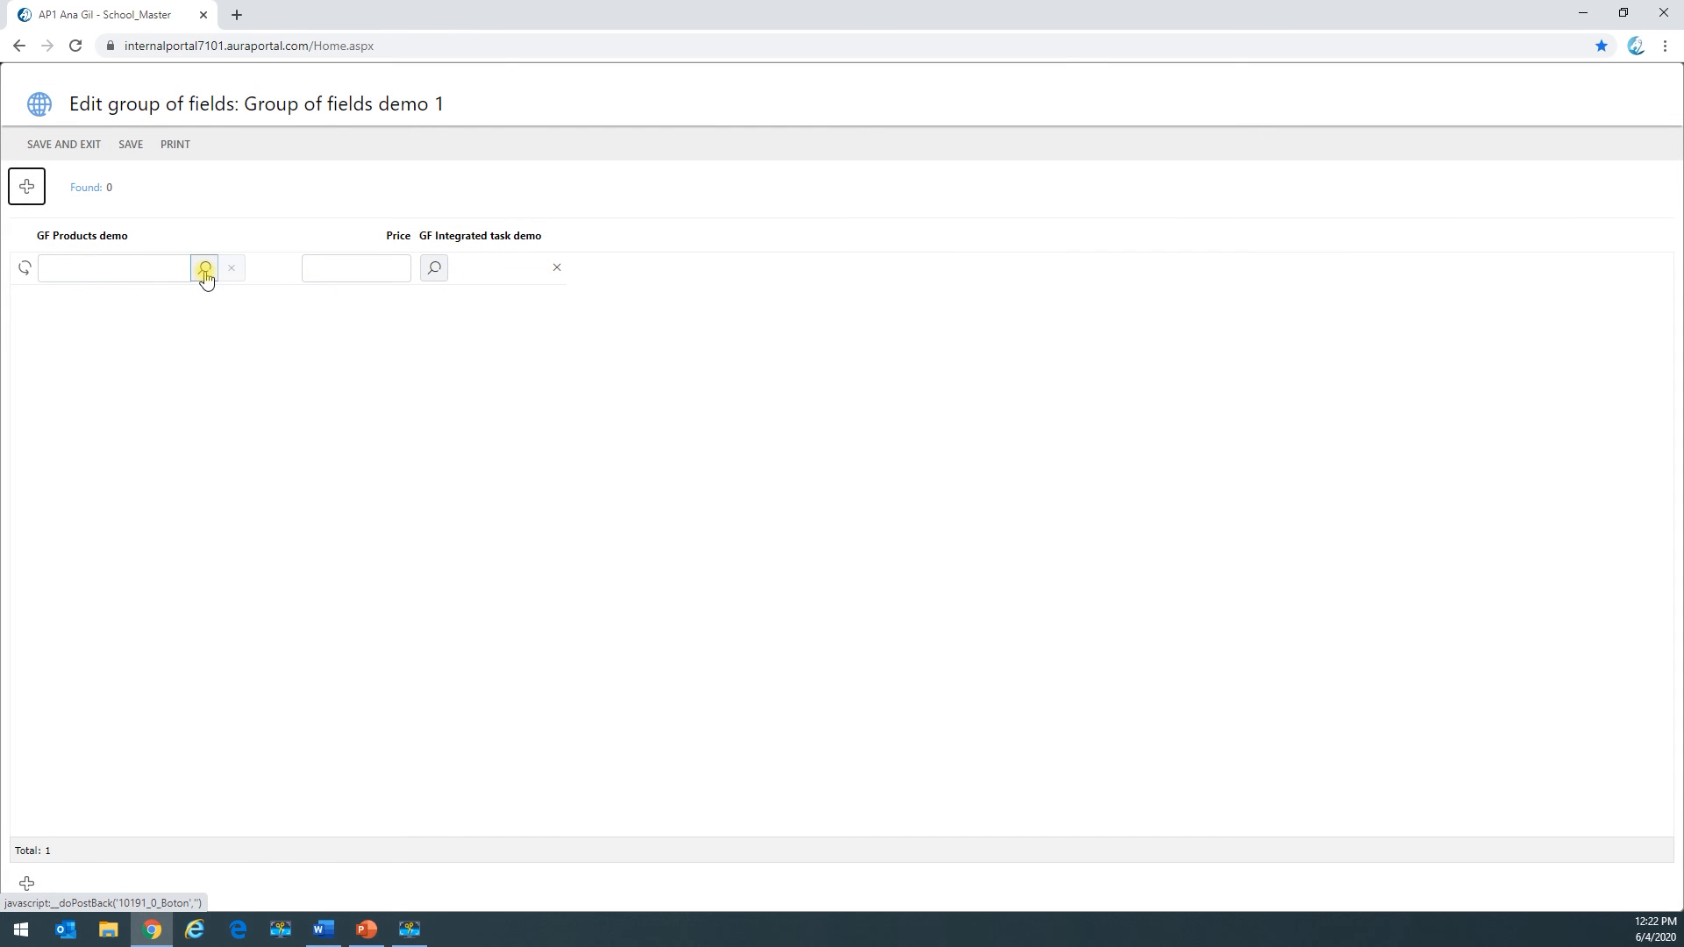
pyautogui.click(205, 270)
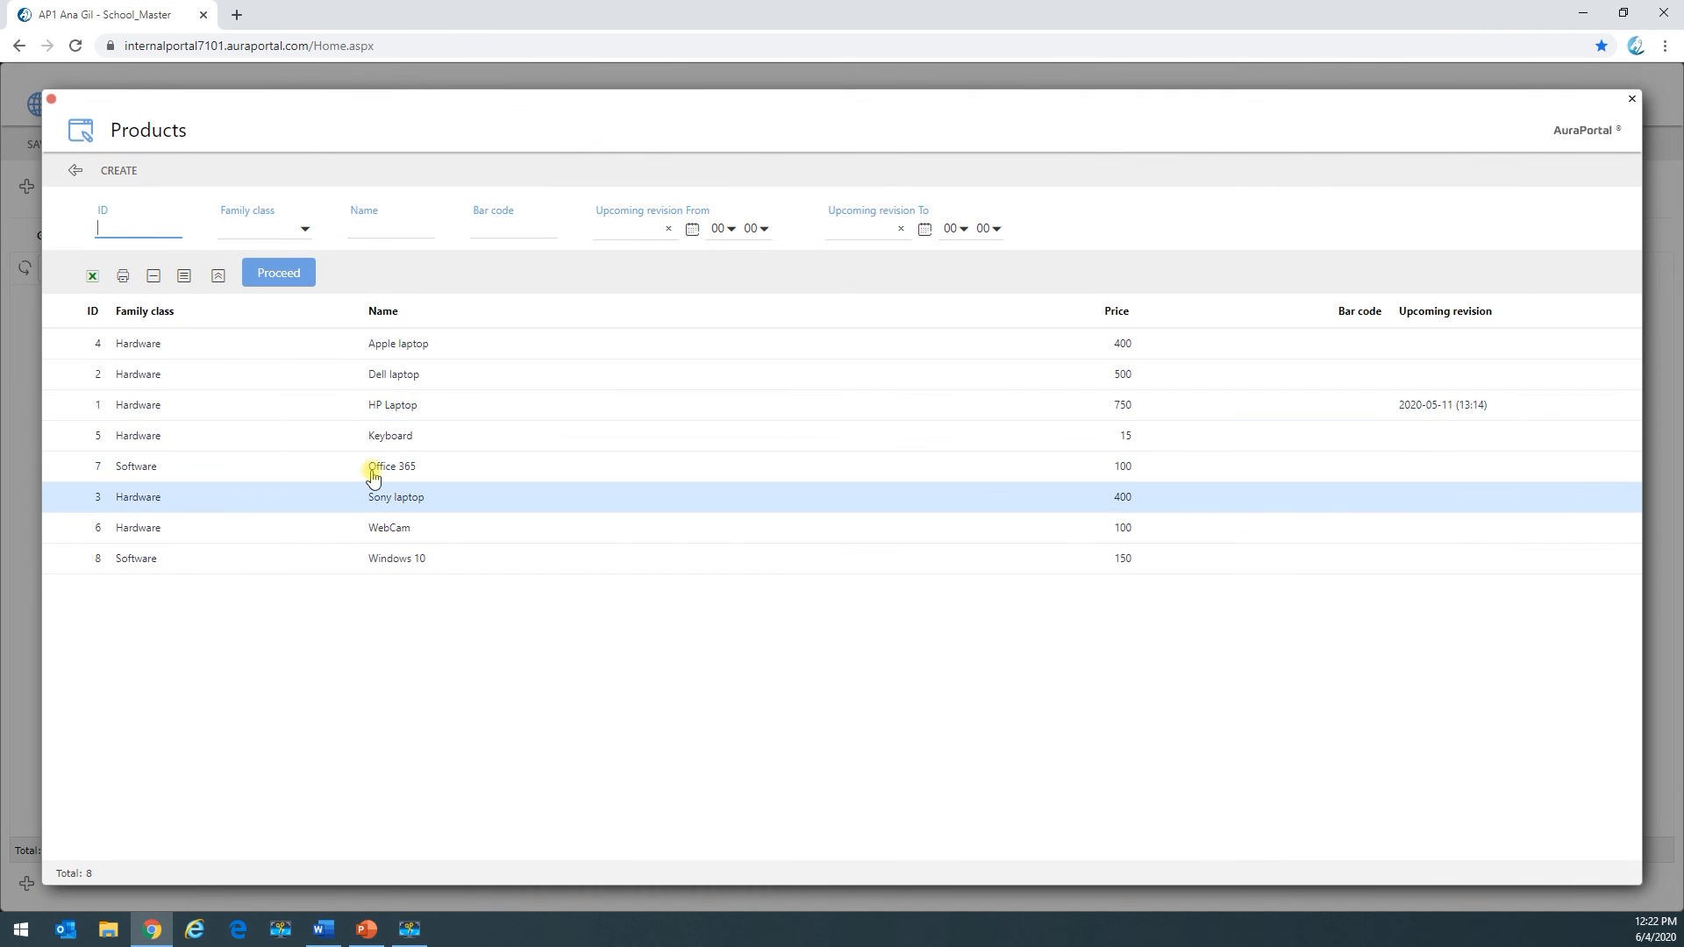
pyautogui.click(324, 354)
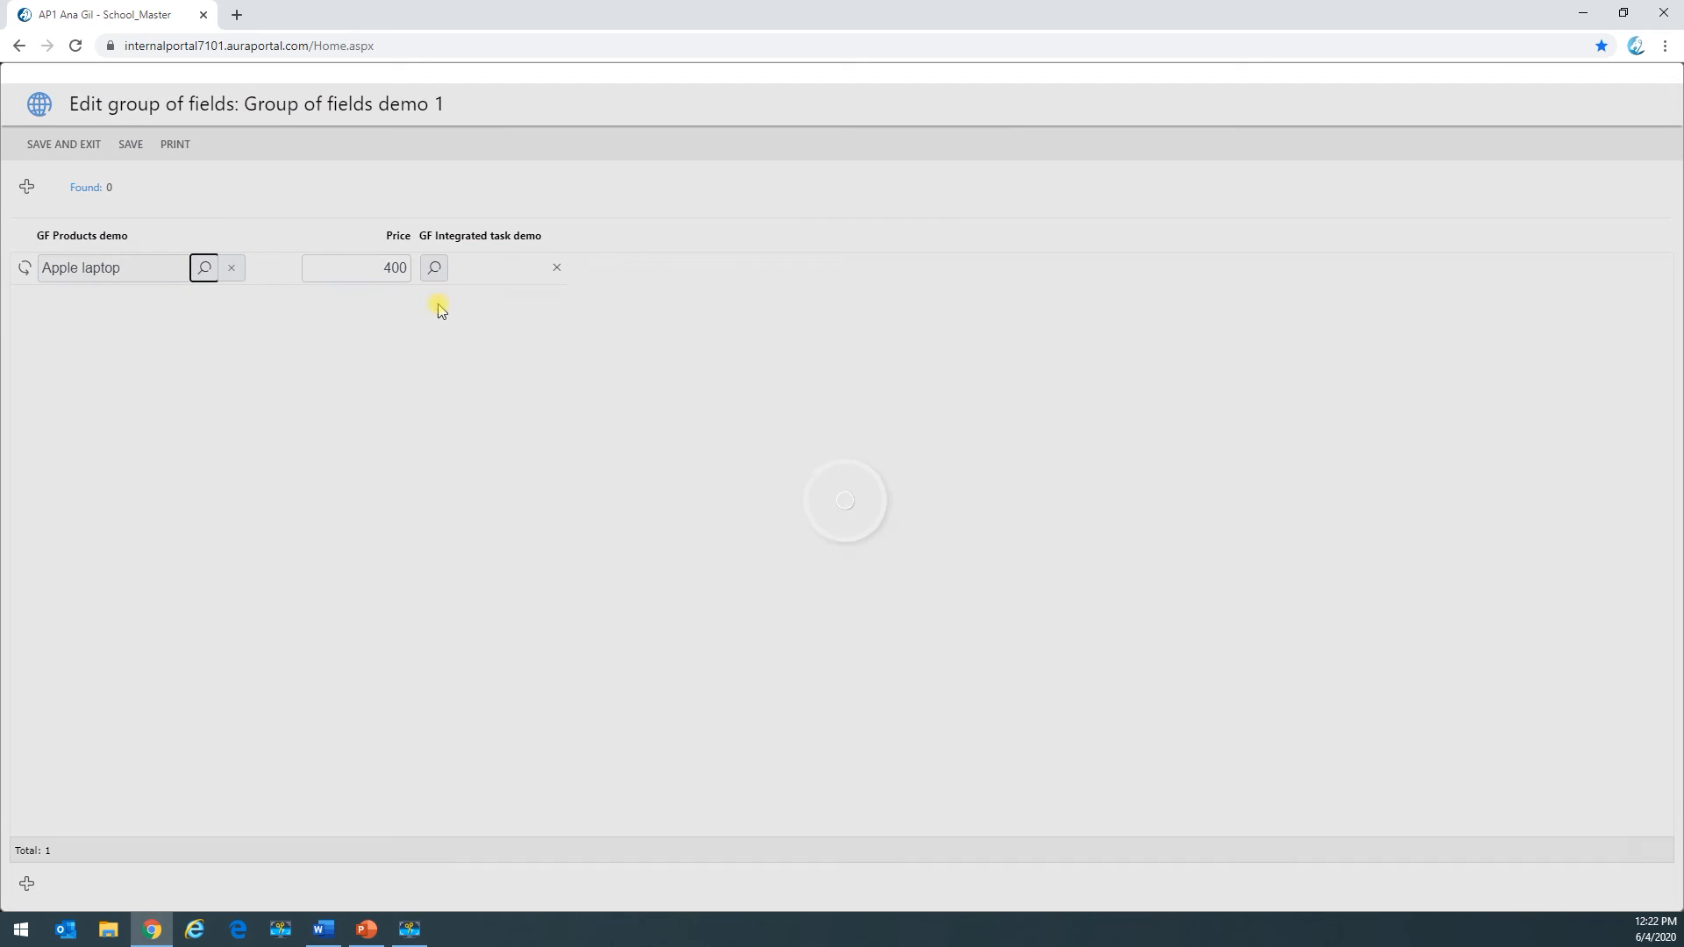
# Step: Create an integrated task named "From GF" for the Apple laptop row, with the comment "From register – See all of them"
pyautogui.click(434, 270)
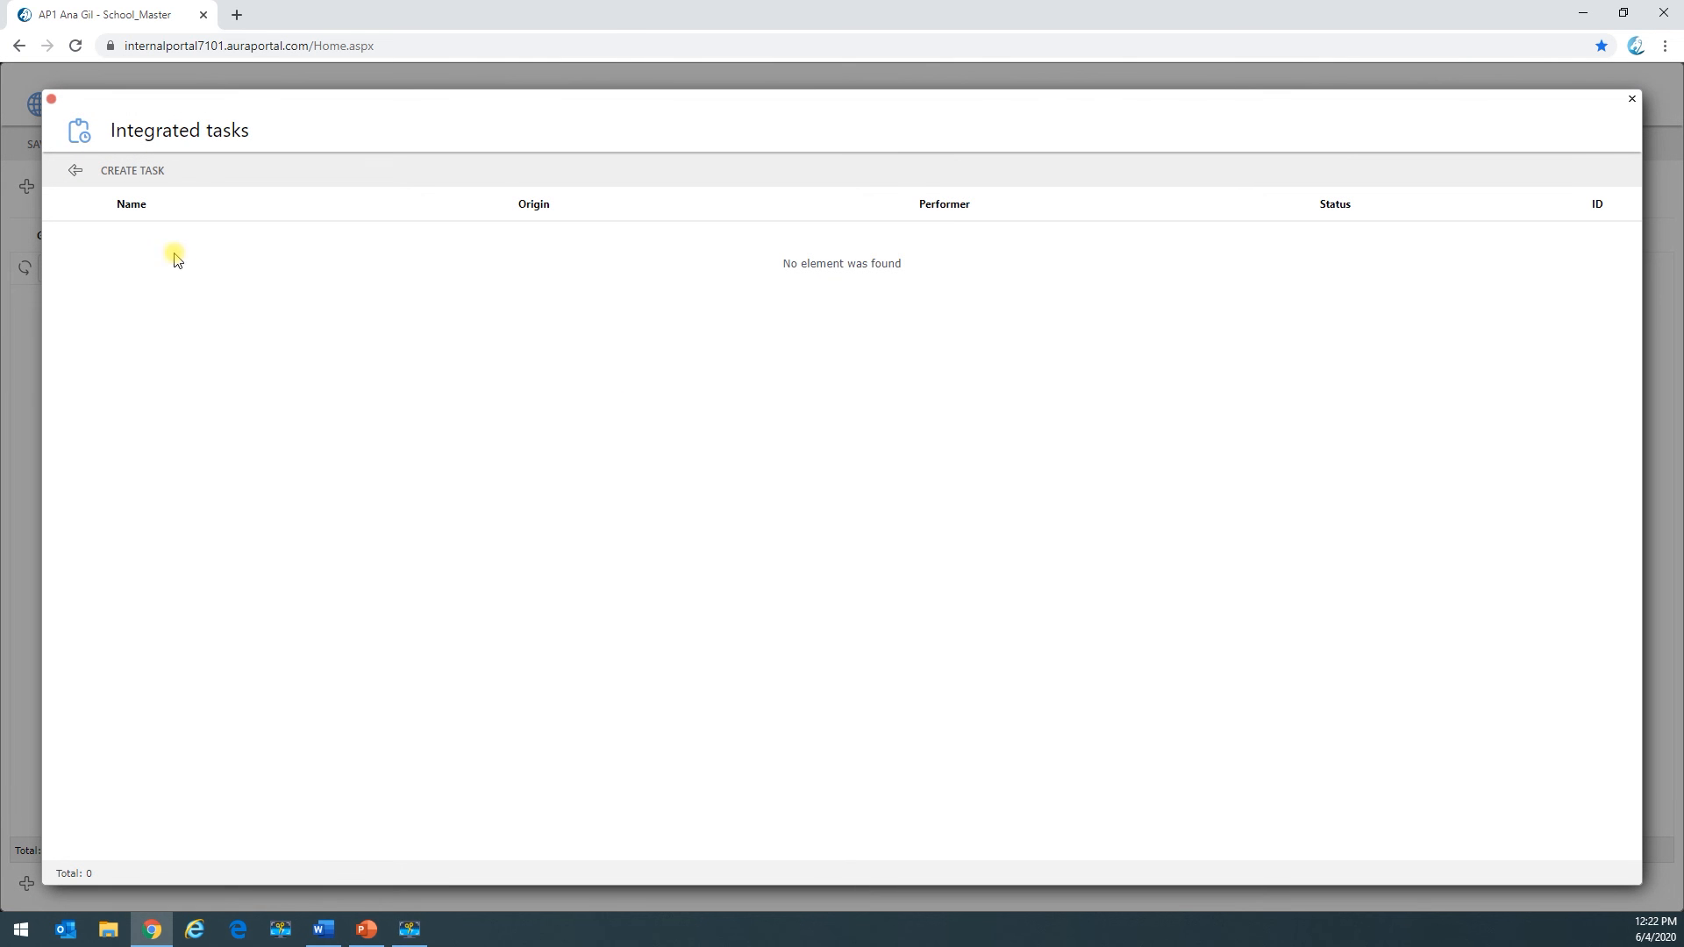
pyautogui.click(141, 173)
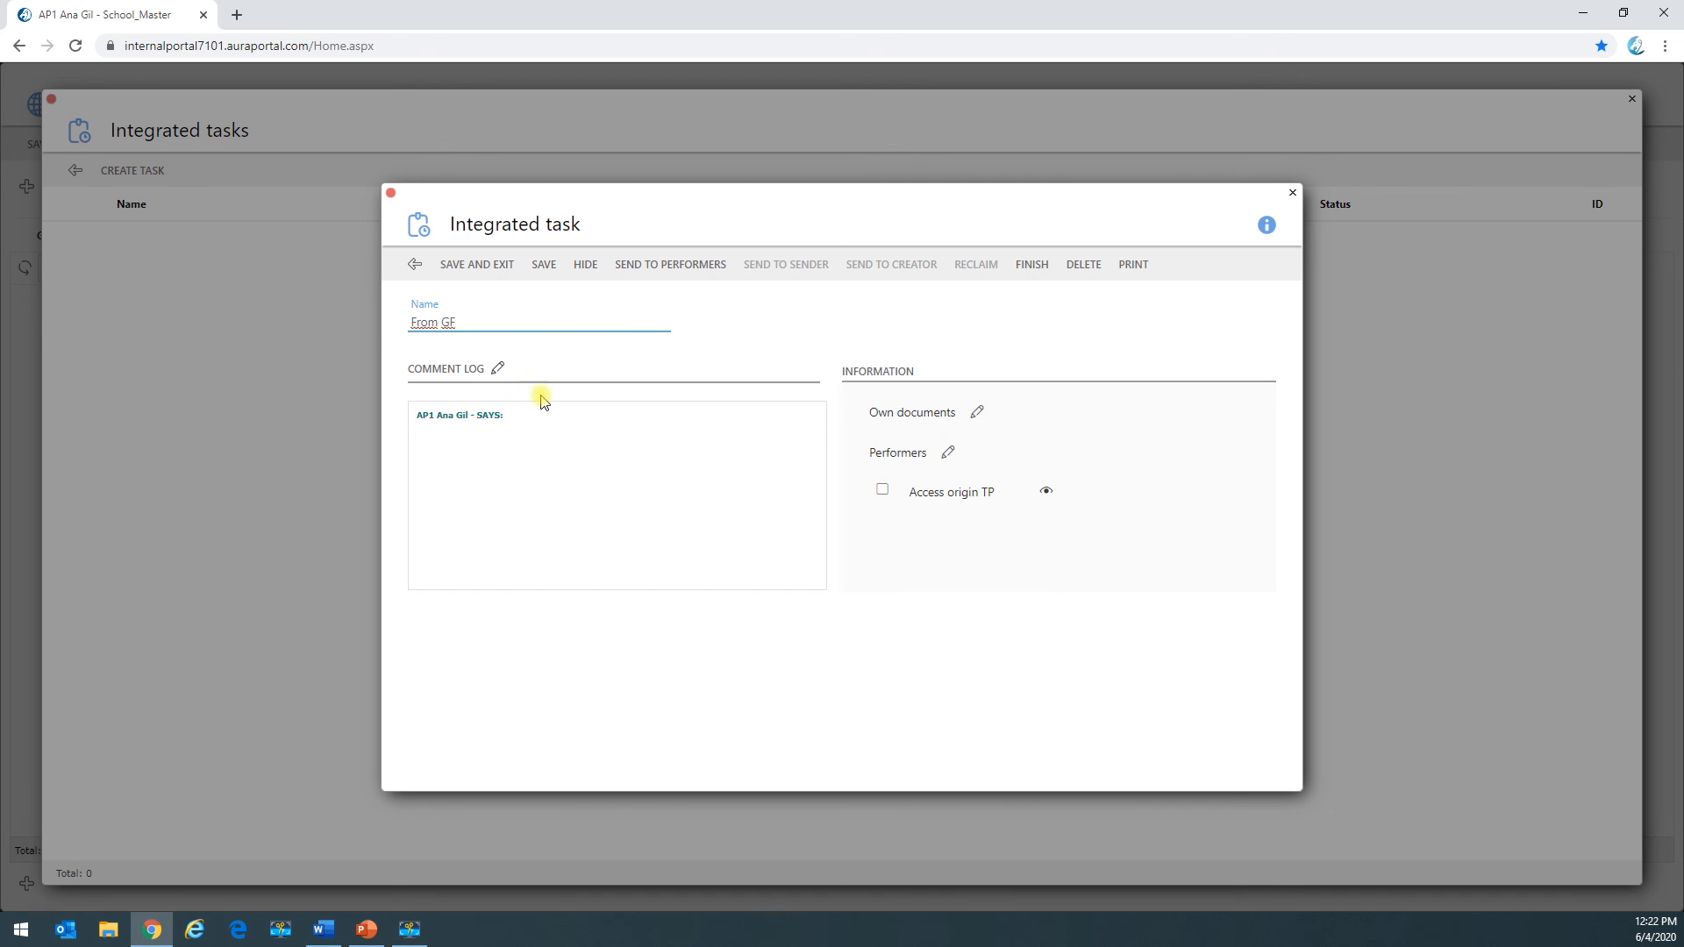
pyautogui.click(497, 372)
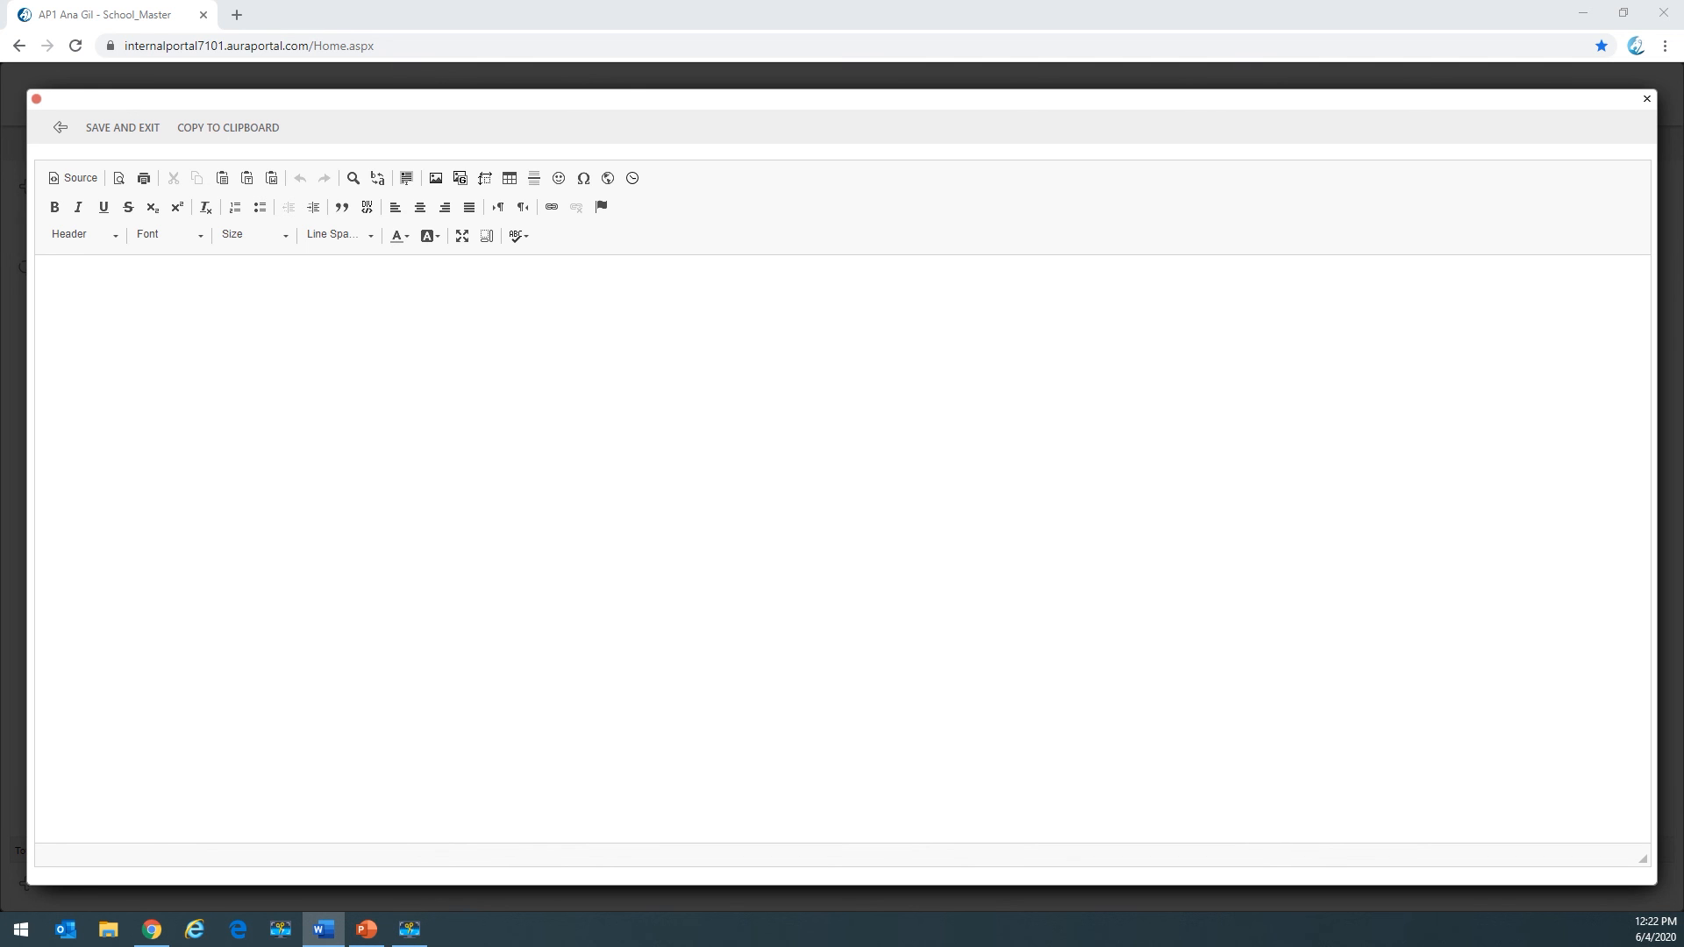
pyautogui.click(68, 292)
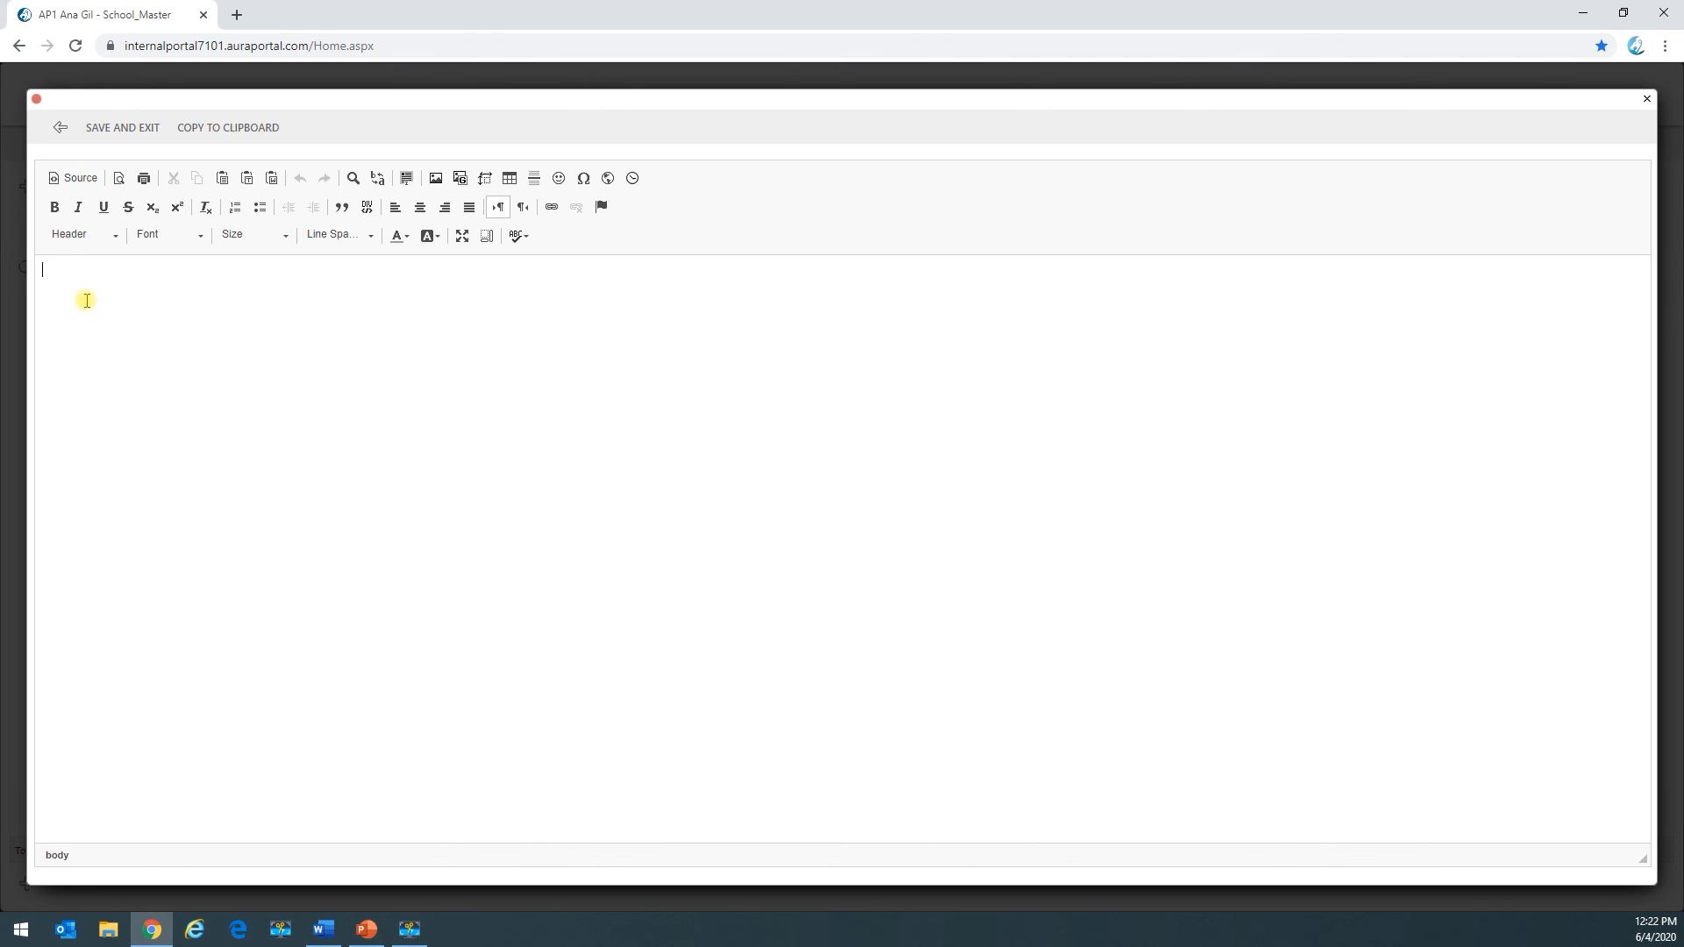
pyautogui.write('From register – See all of them')
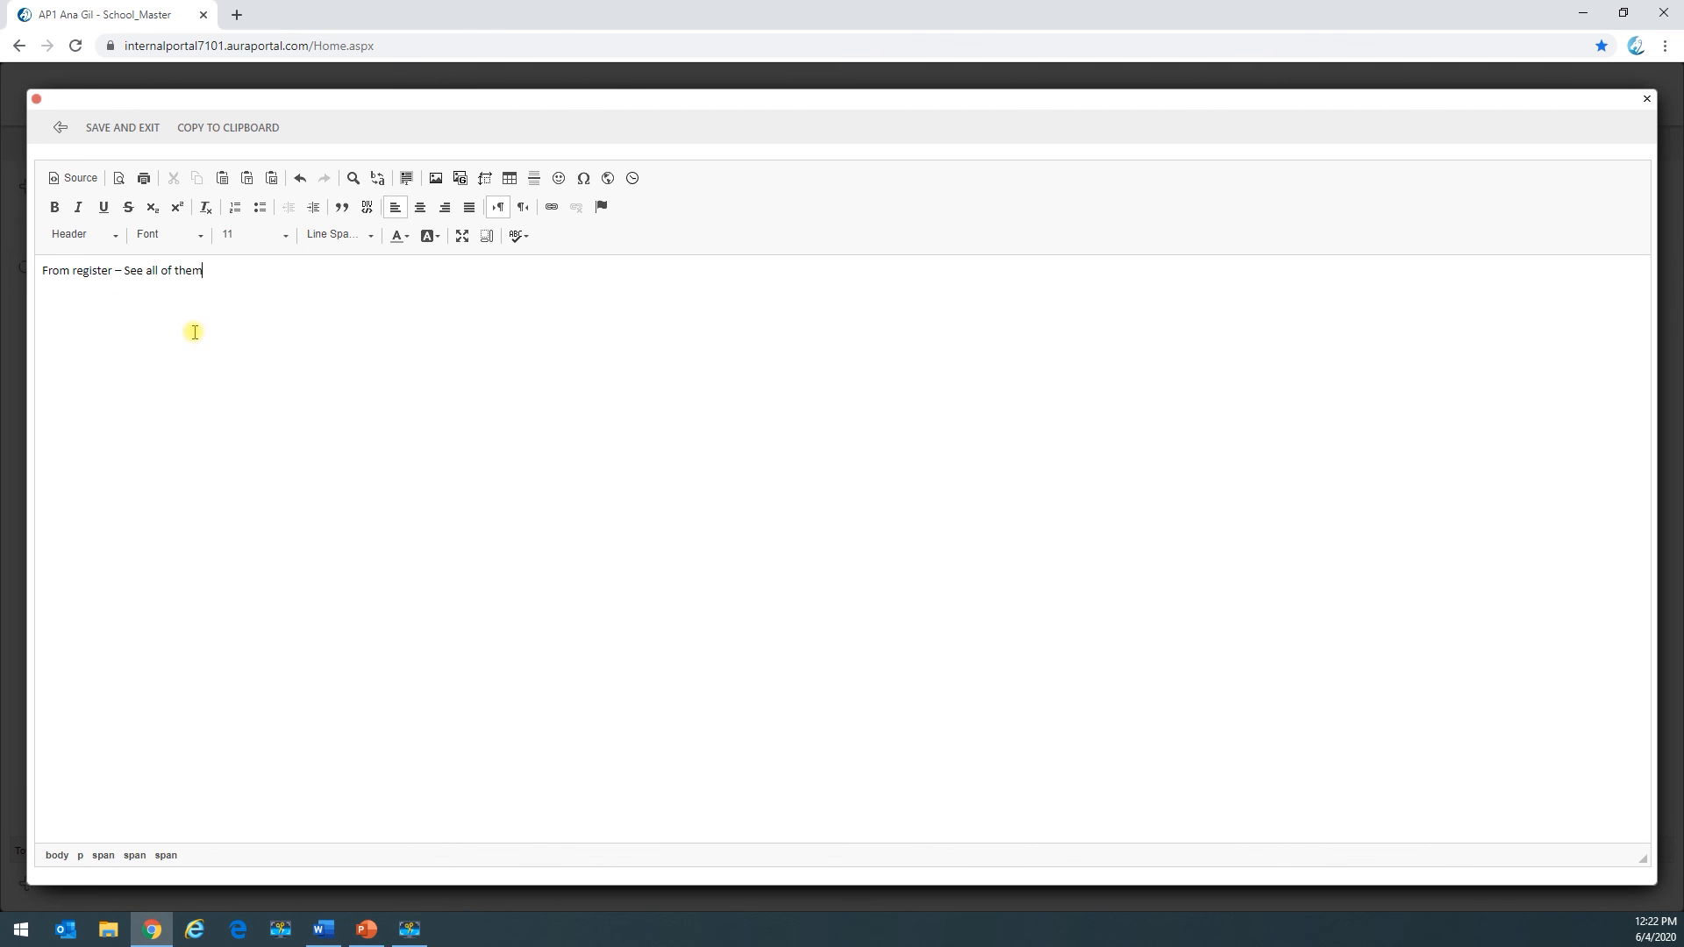
pyautogui.click(122, 128)
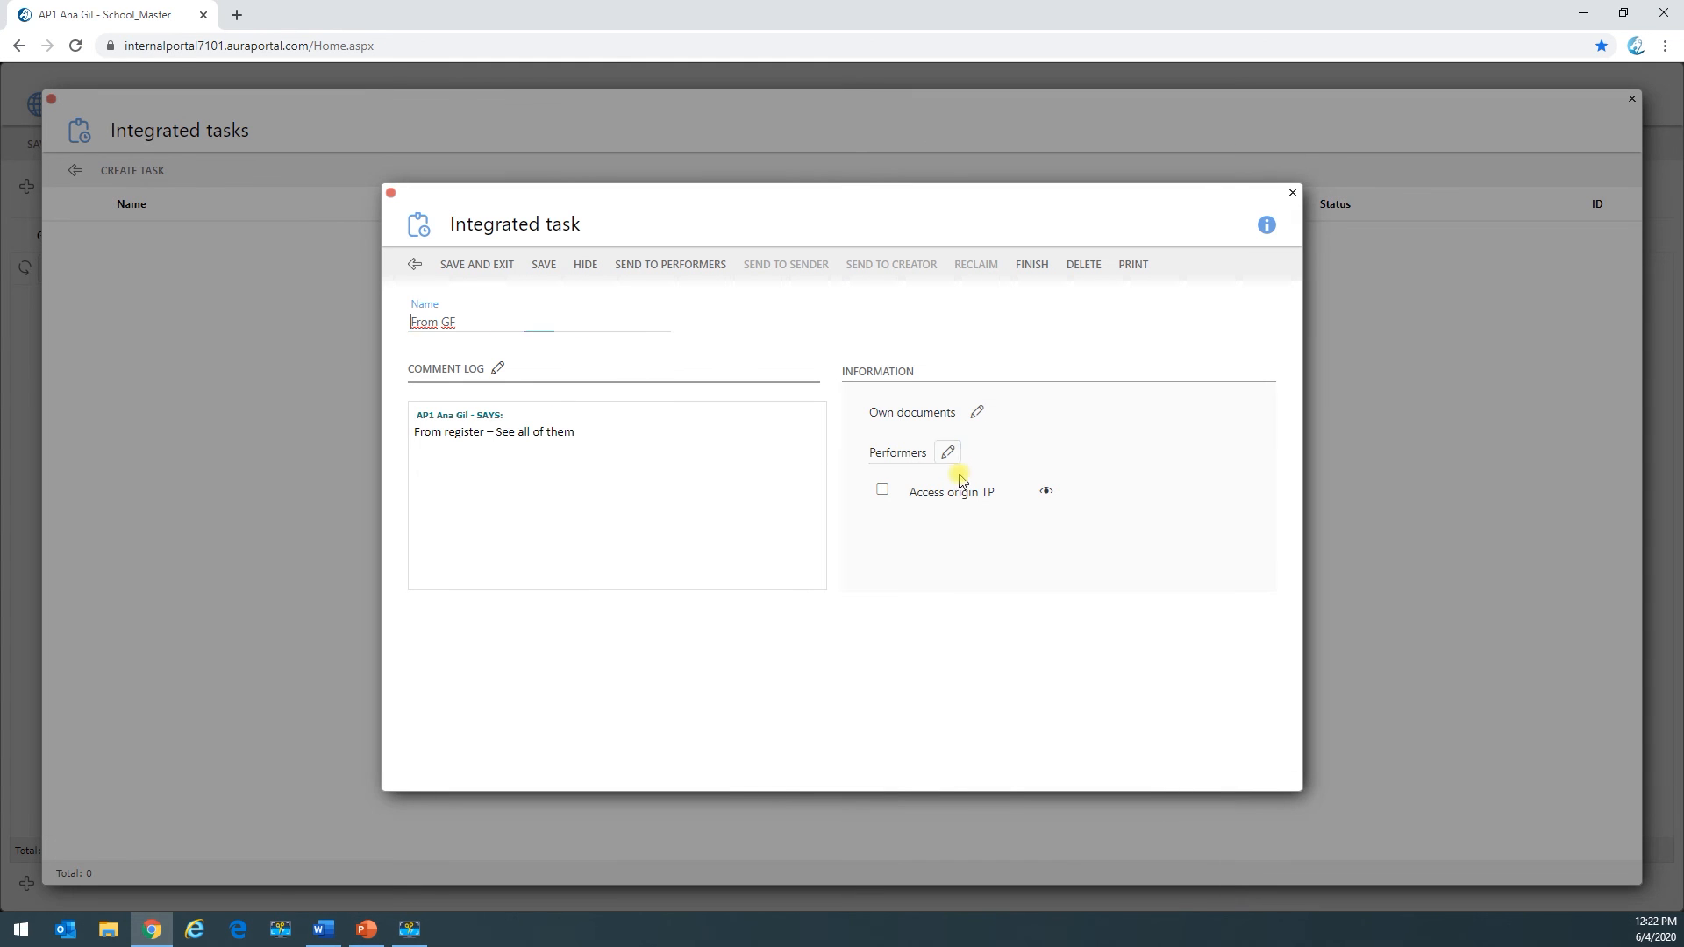
# Step: Grant the "From GF" integrated task access to the origin TP and link the AP2 employee with the Administration job title as performer
pyautogui.click(882, 489)
pyautogui.click(949, 452)
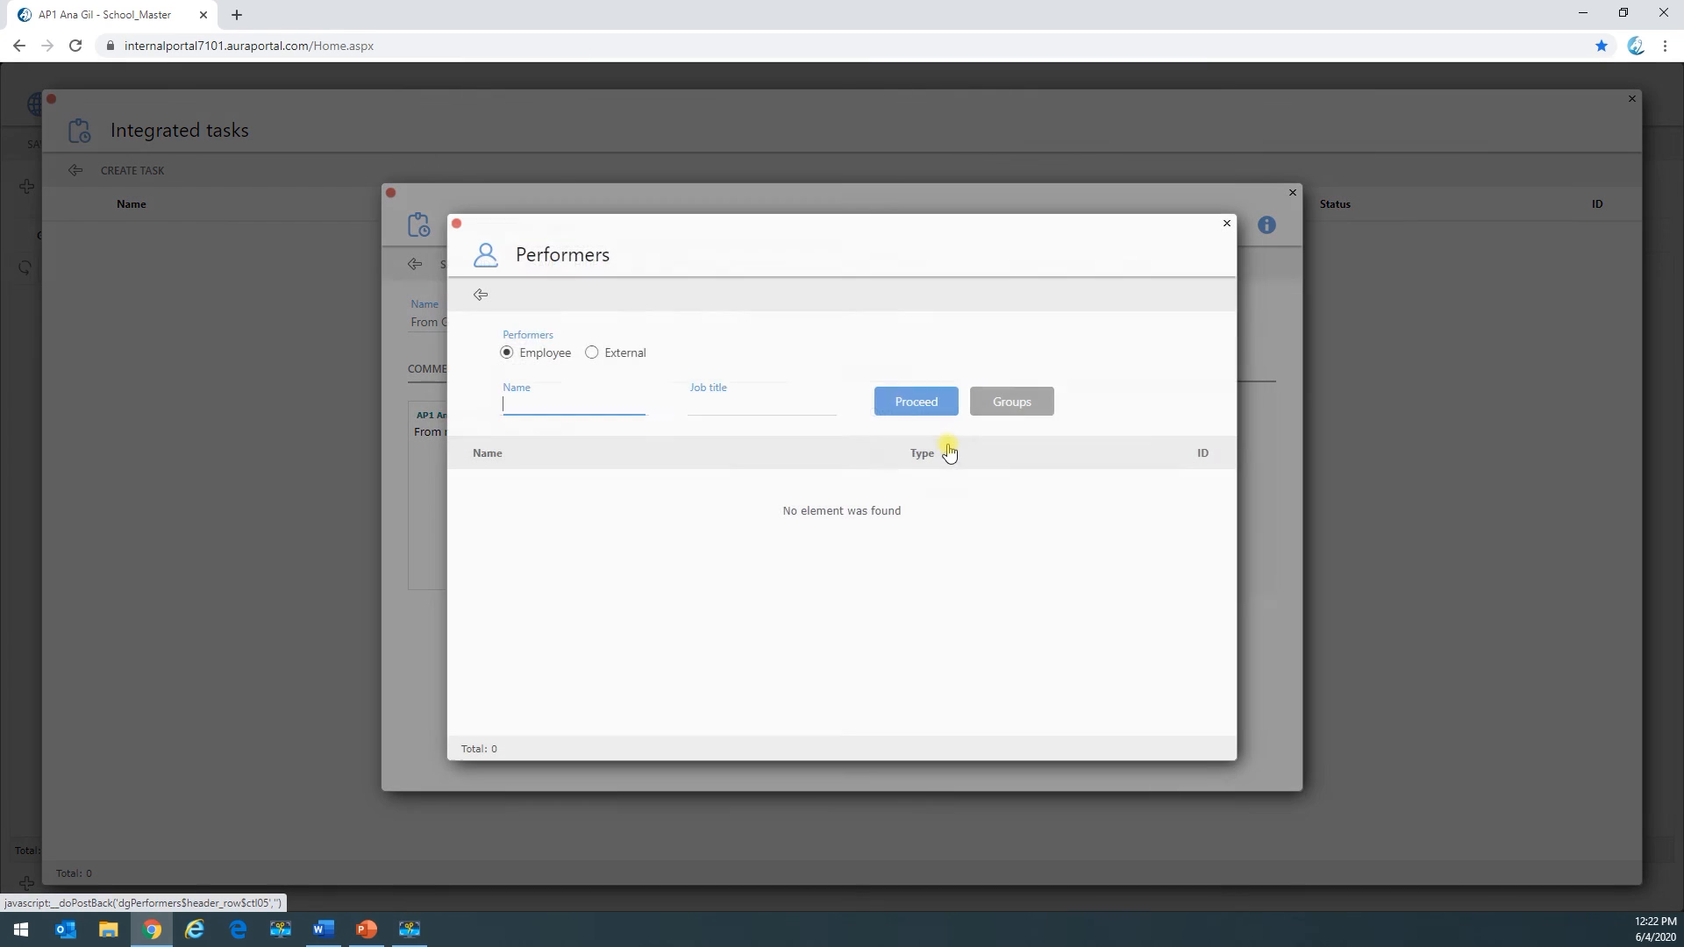
pyautogui.click(906, 401)
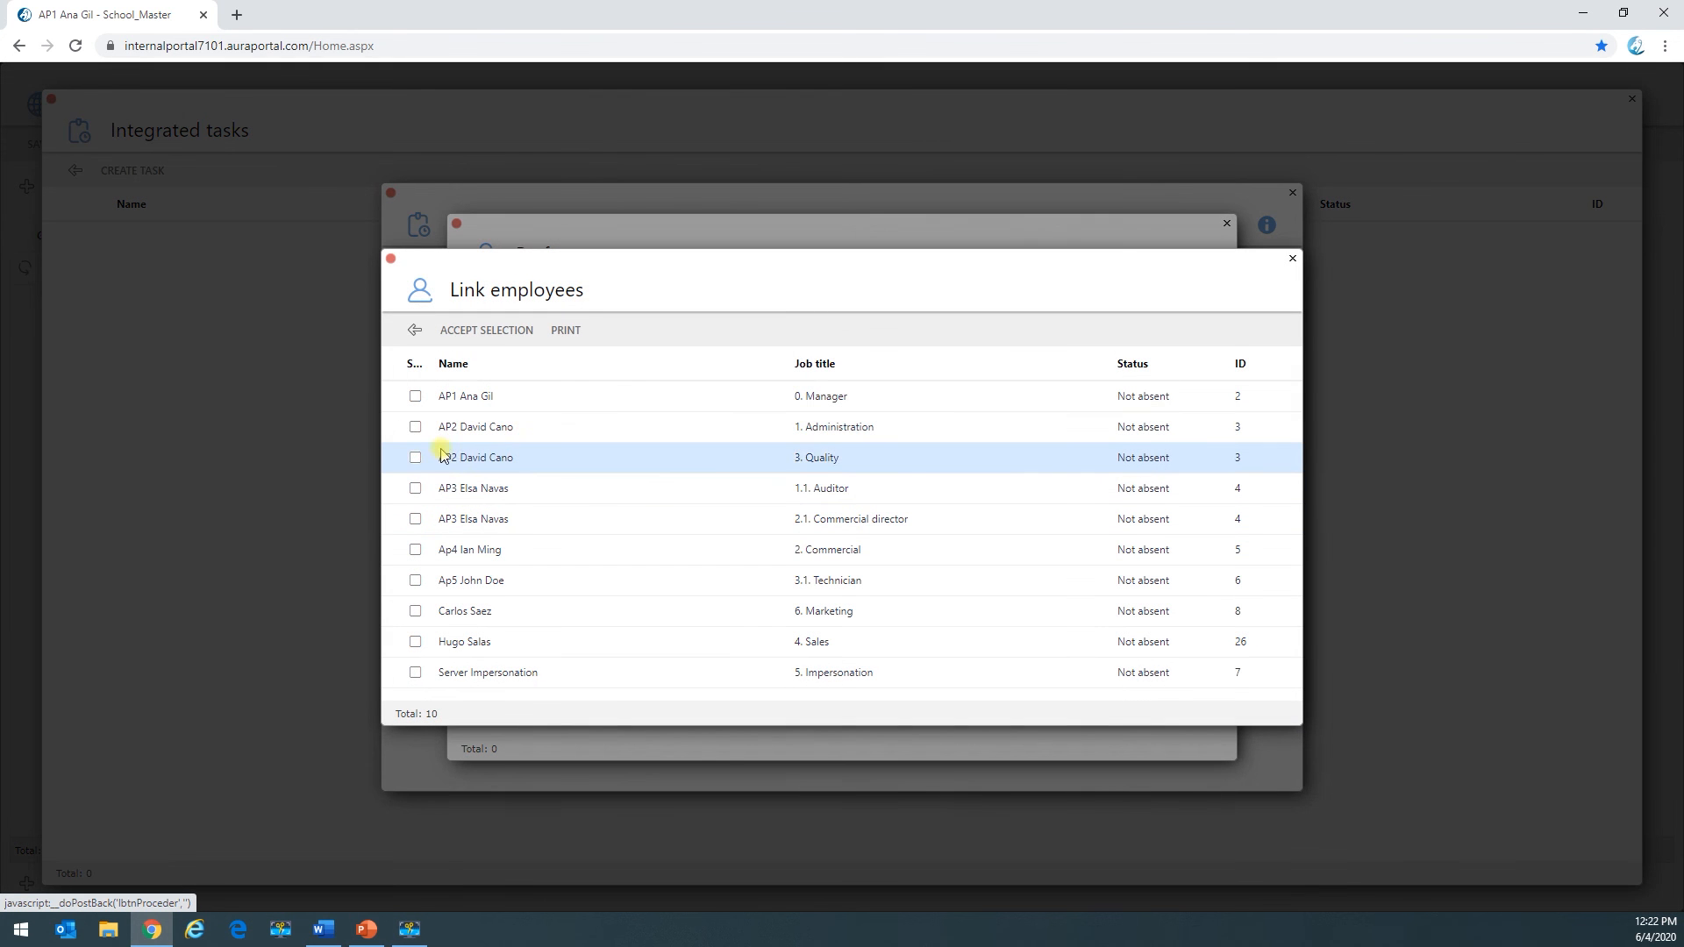
pyautogui.click(500, 329)
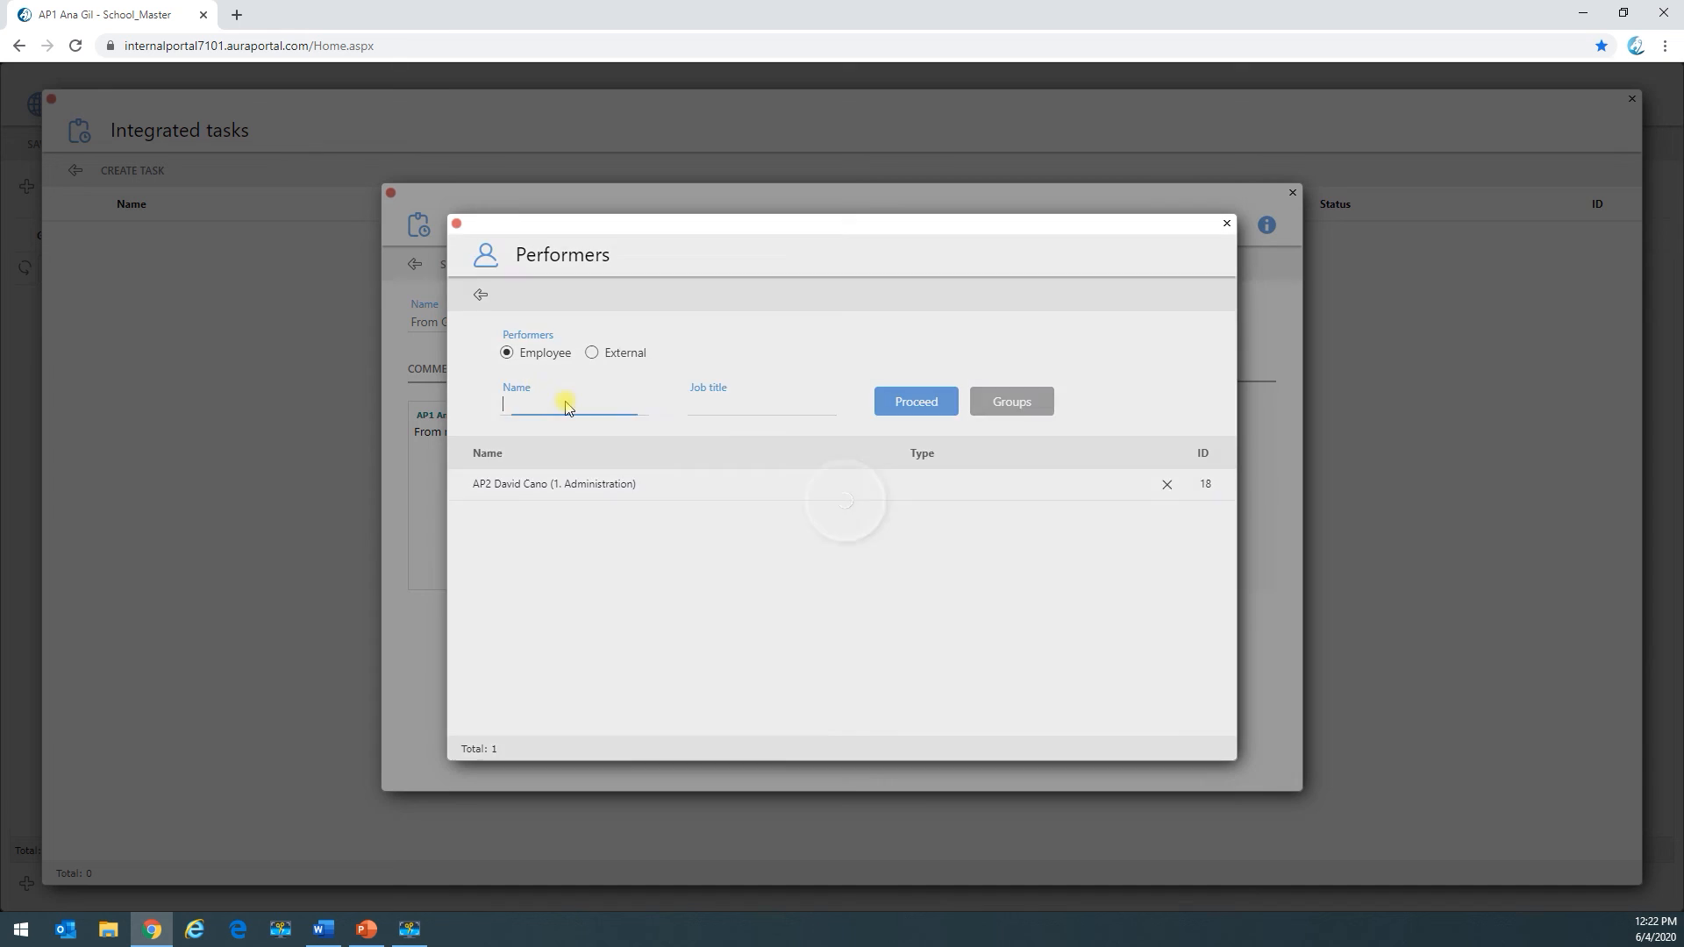
pyautogui.click(477, 293)
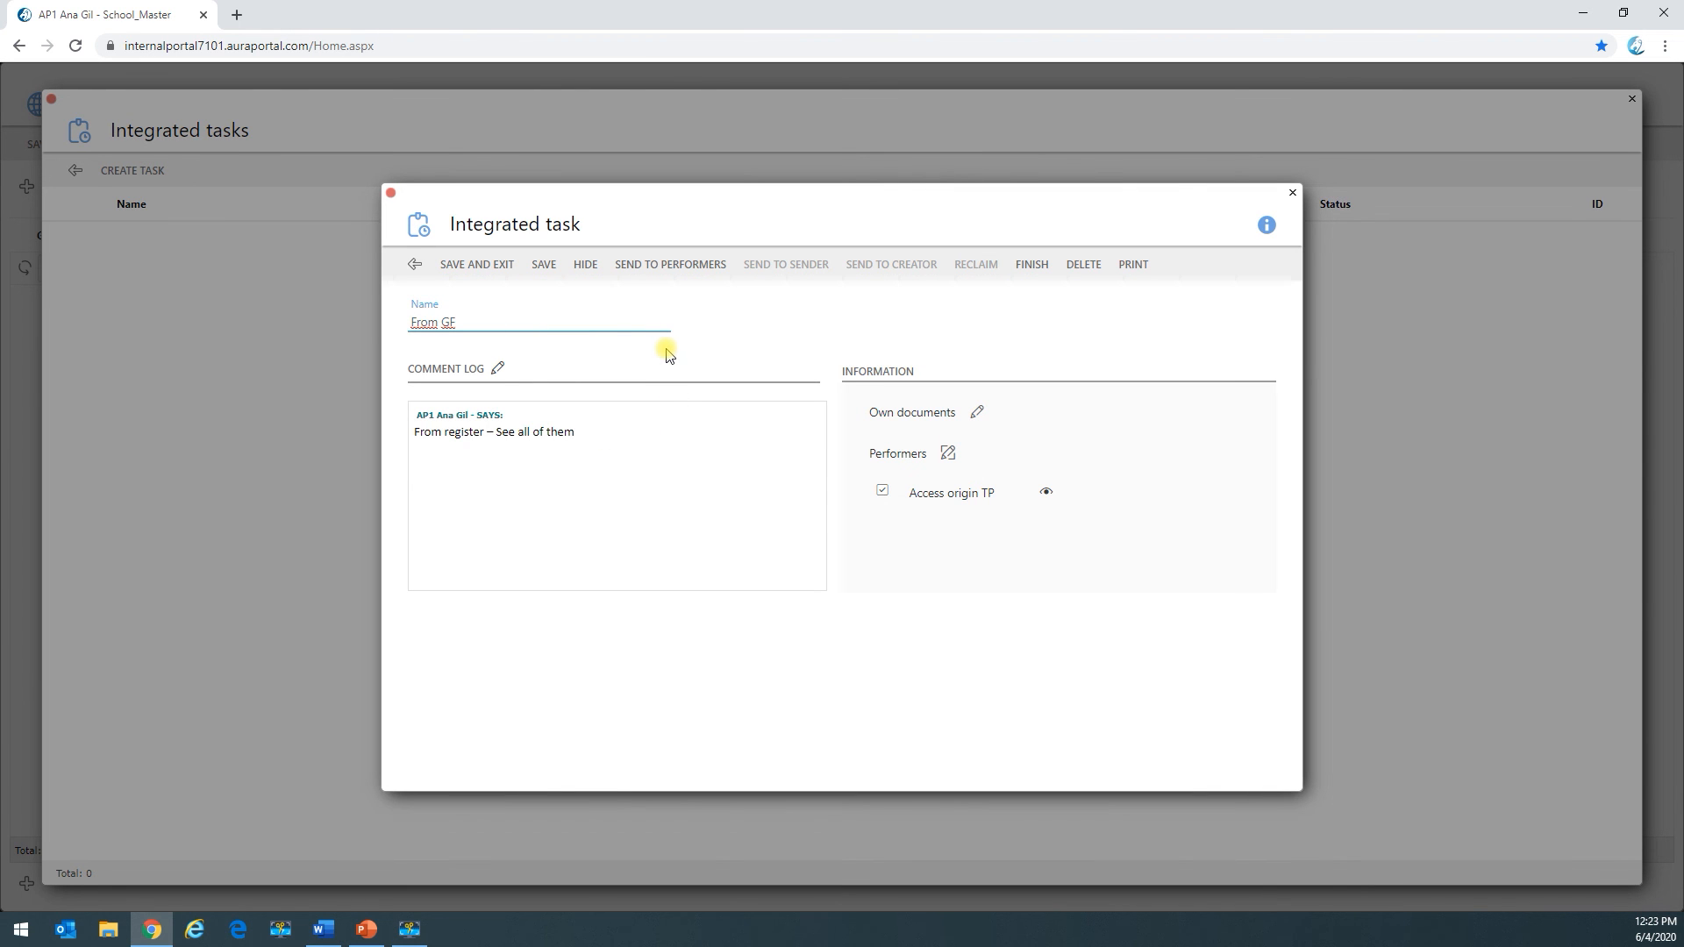
# Step: Save the "From GF" integrated task and send it to its performers, then save and exit Group of fields demo 1
pyautogui.click(551, 270)
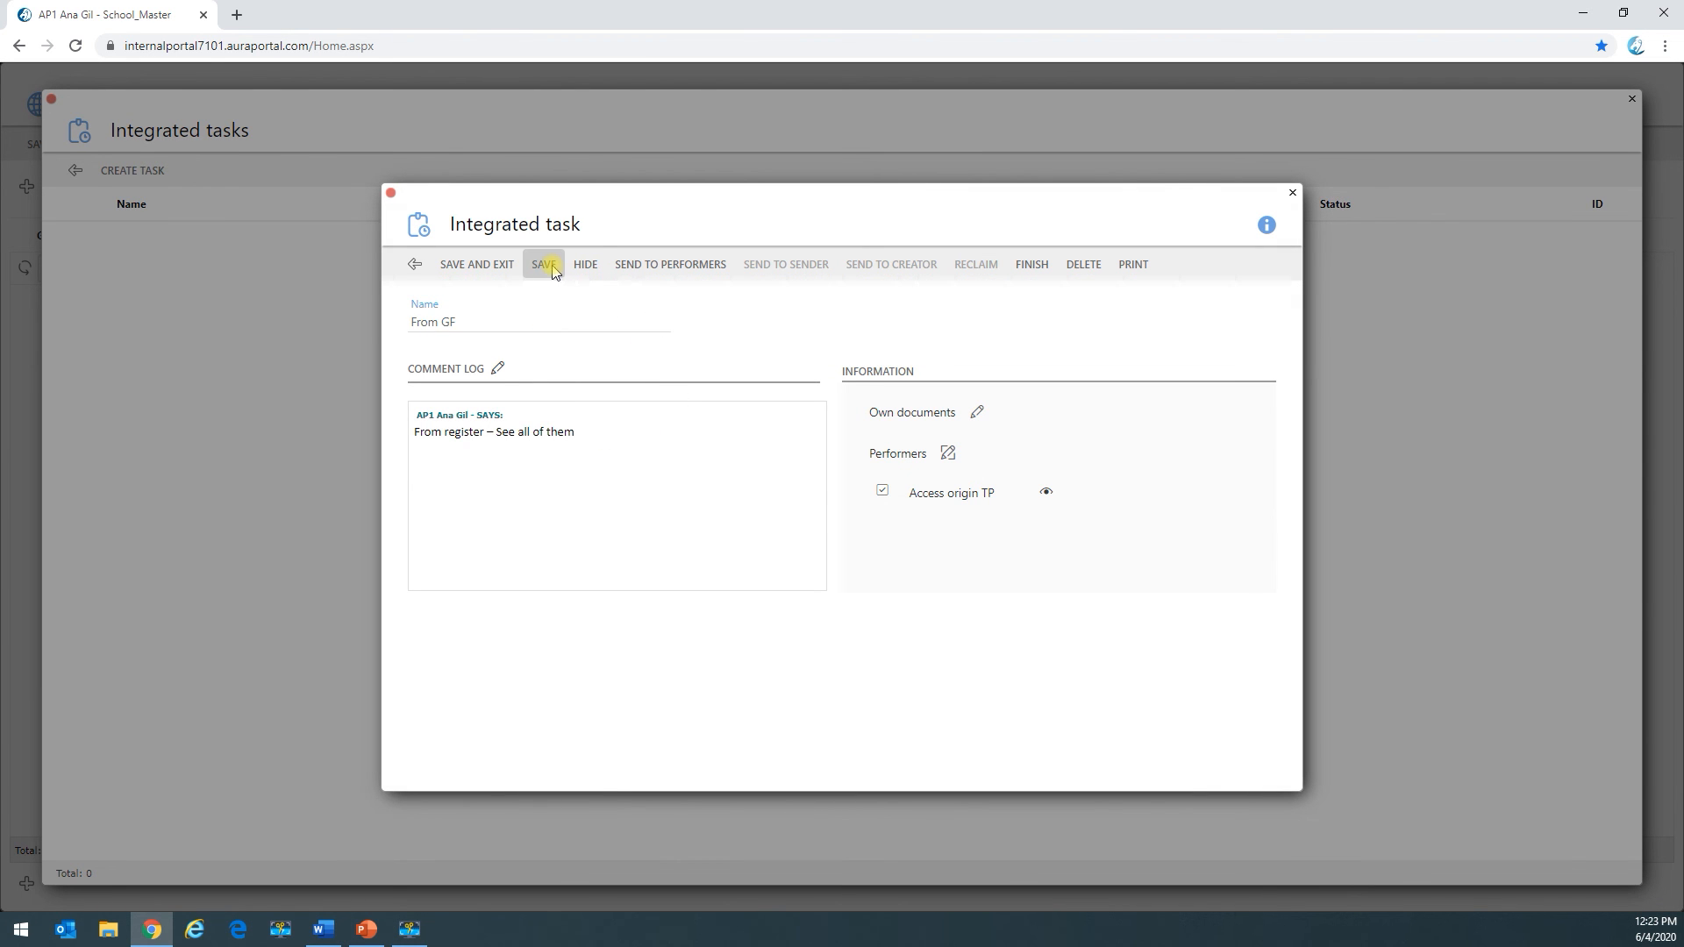
pyautogui.click(664, 267)
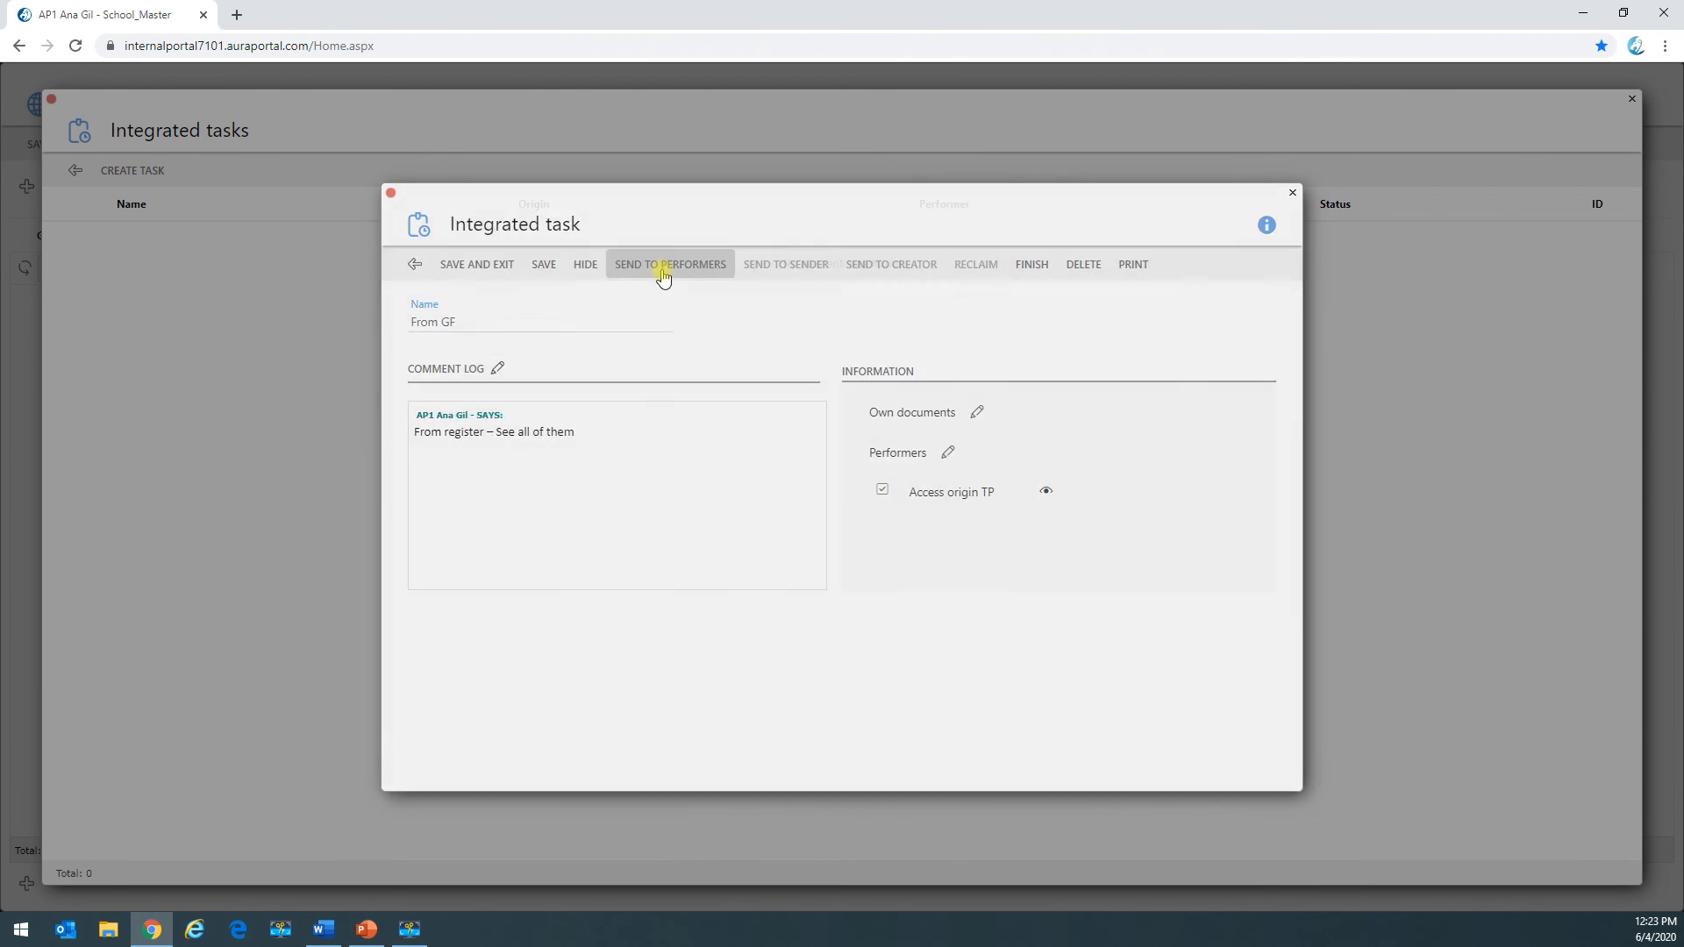
pyautogui.click(78, 173)
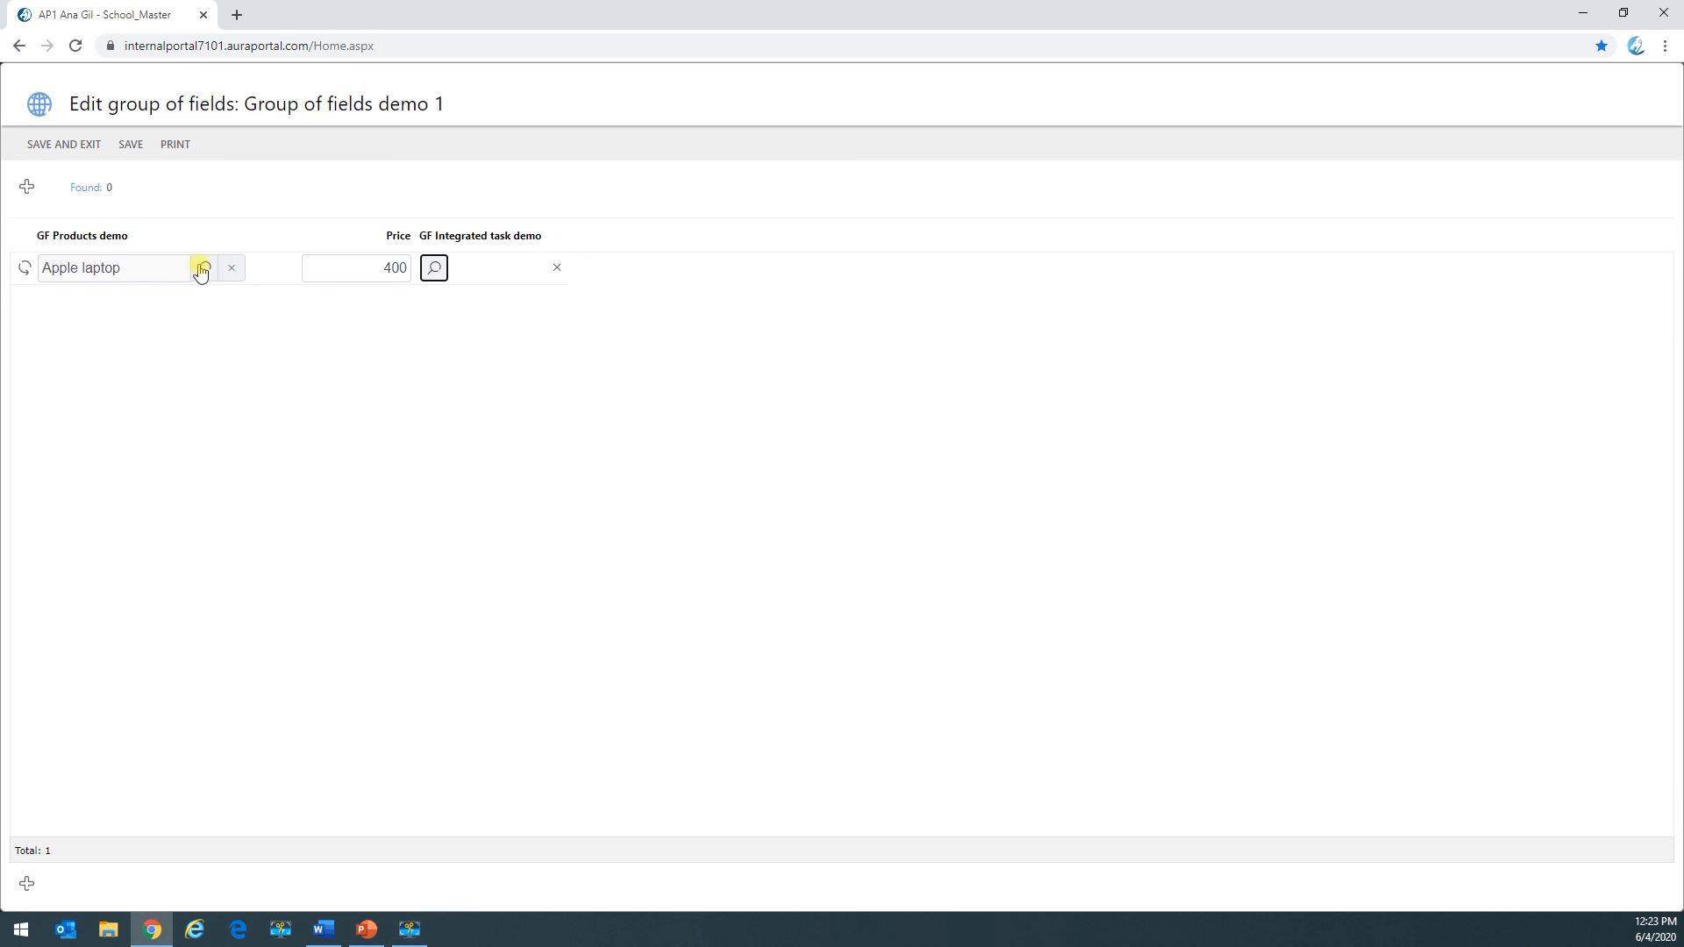
pyautogui.click(58, 145)
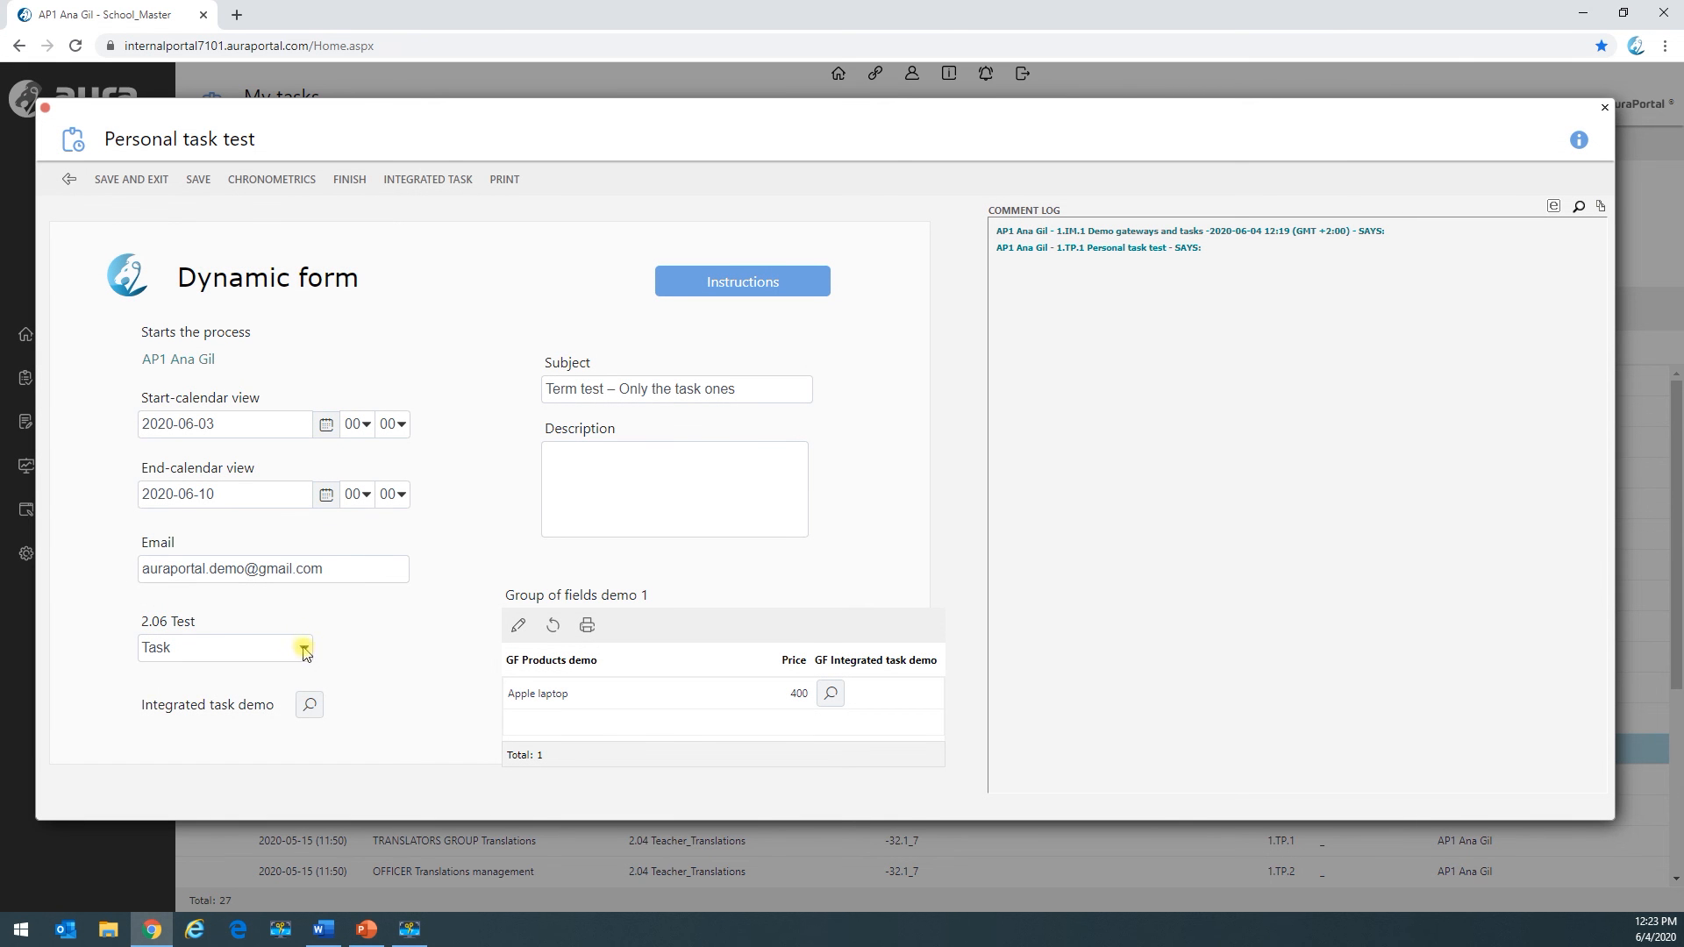
# Step: Set 2.06 Test to "Task with event" and finish the Personal task test
pyautogui.click(303, 650)
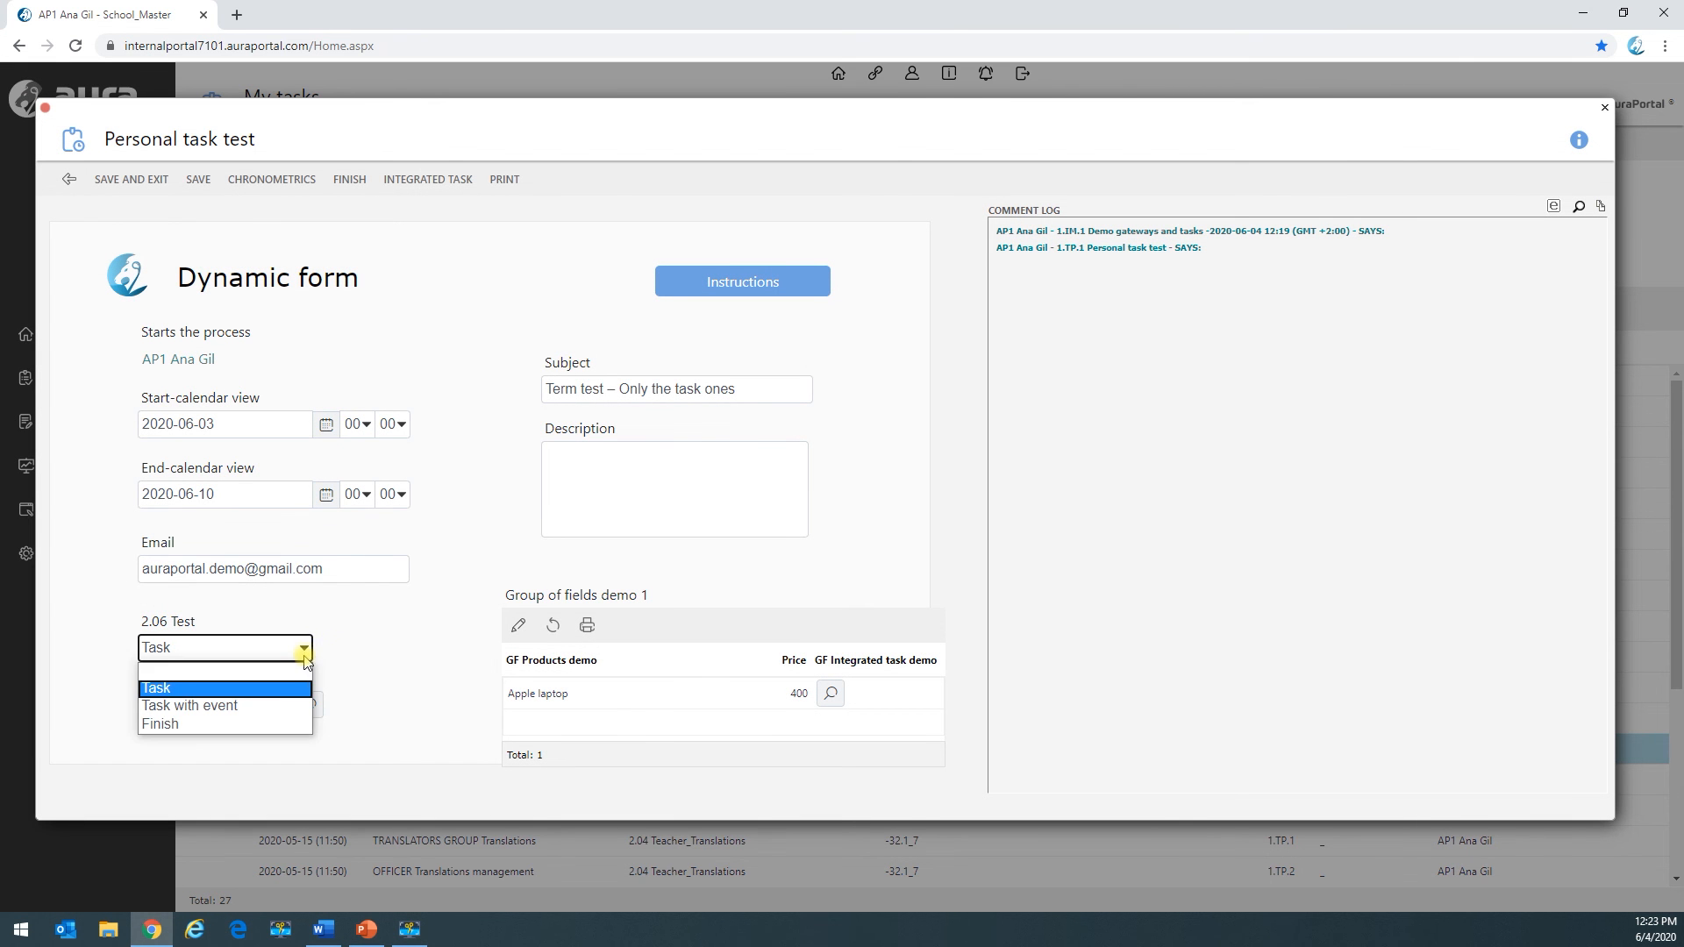
pyautogui.click(274, 708)
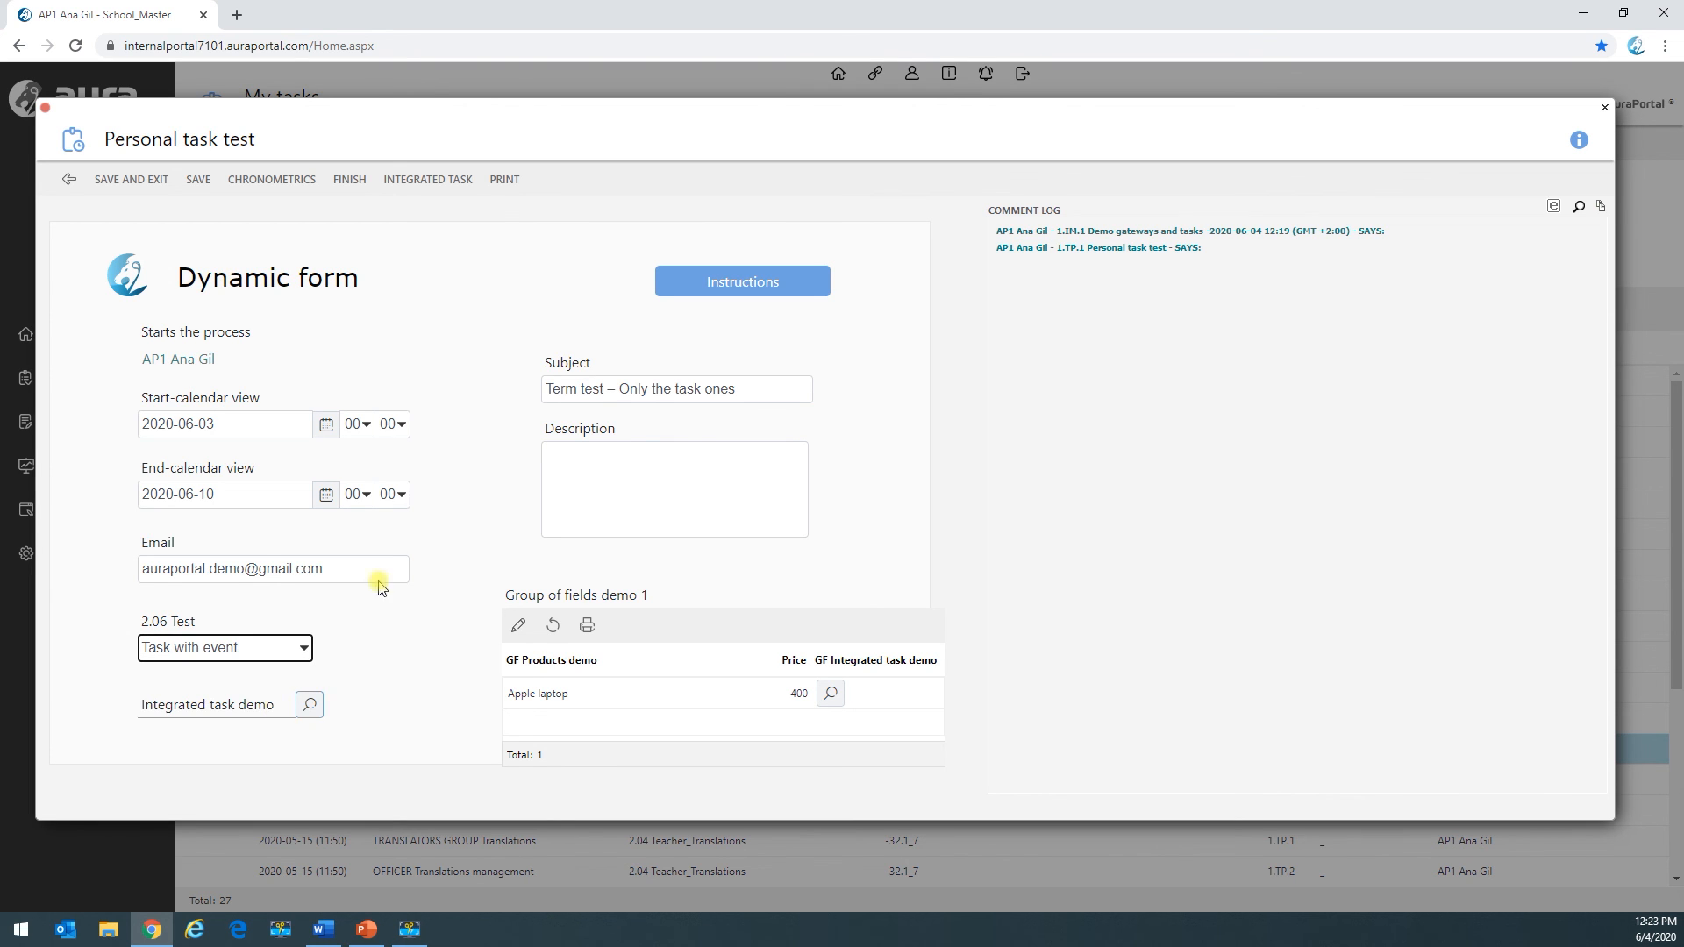
pyautogui.click(366, 176)
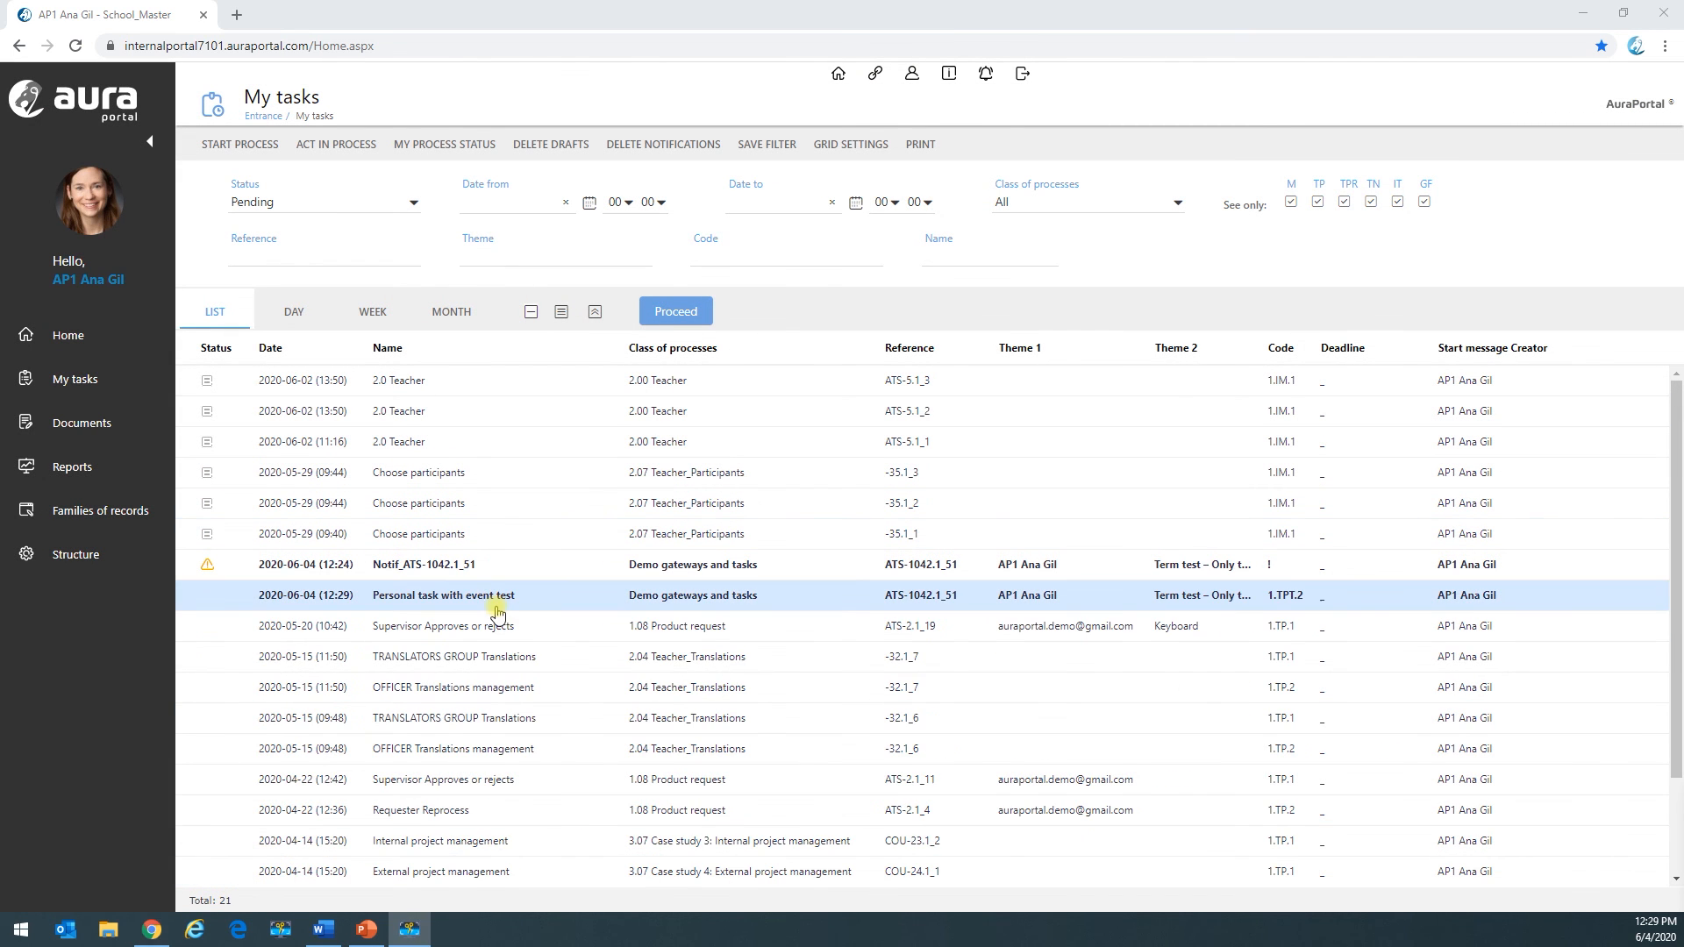
# Step: Open the Personal task with event test and check which integrated tasks its Integrated task demo field lists
pyautogui.click(483, 601)
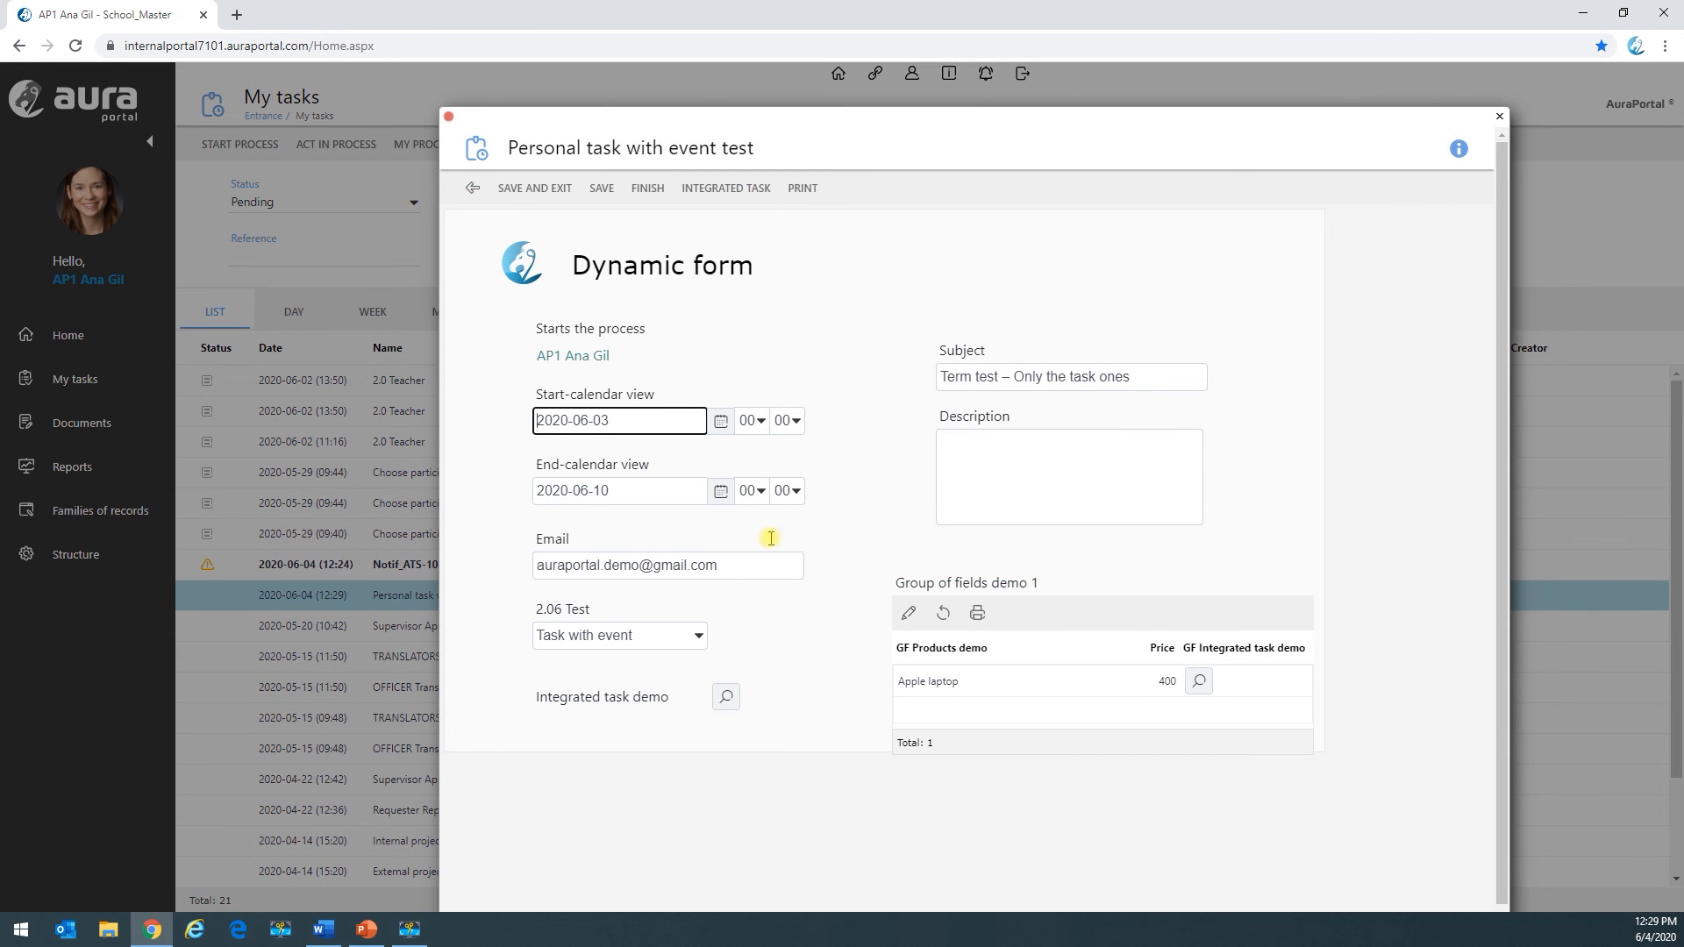
pyautogui.click(726, 697)
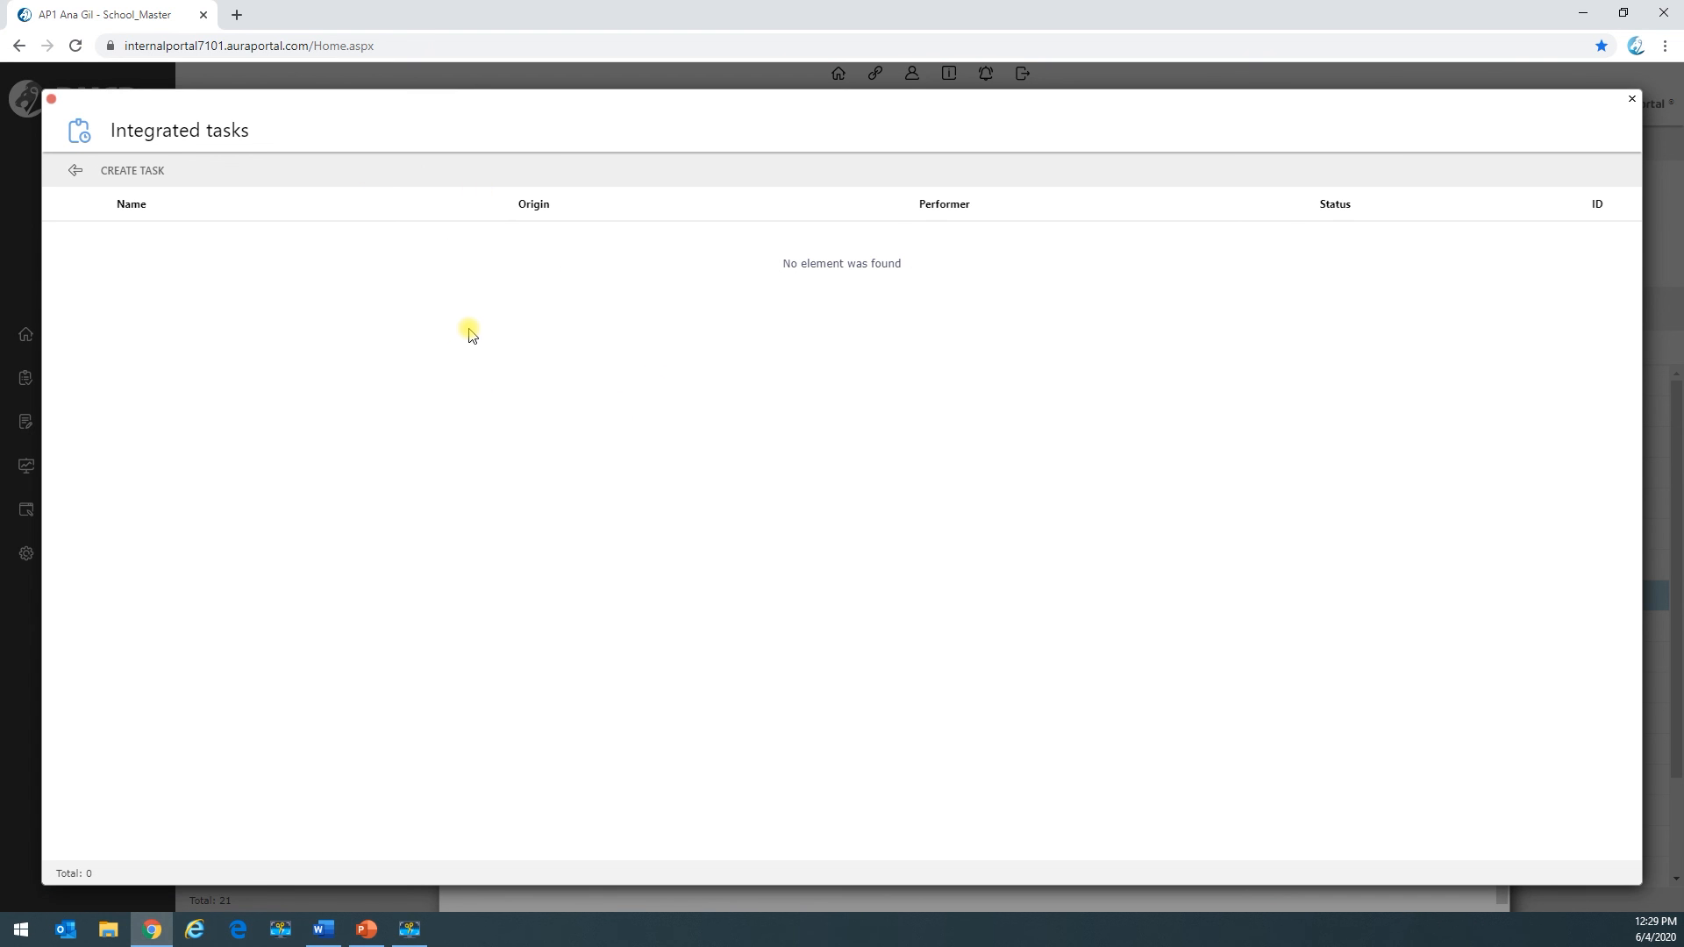
pyautogui.click(76, 170)
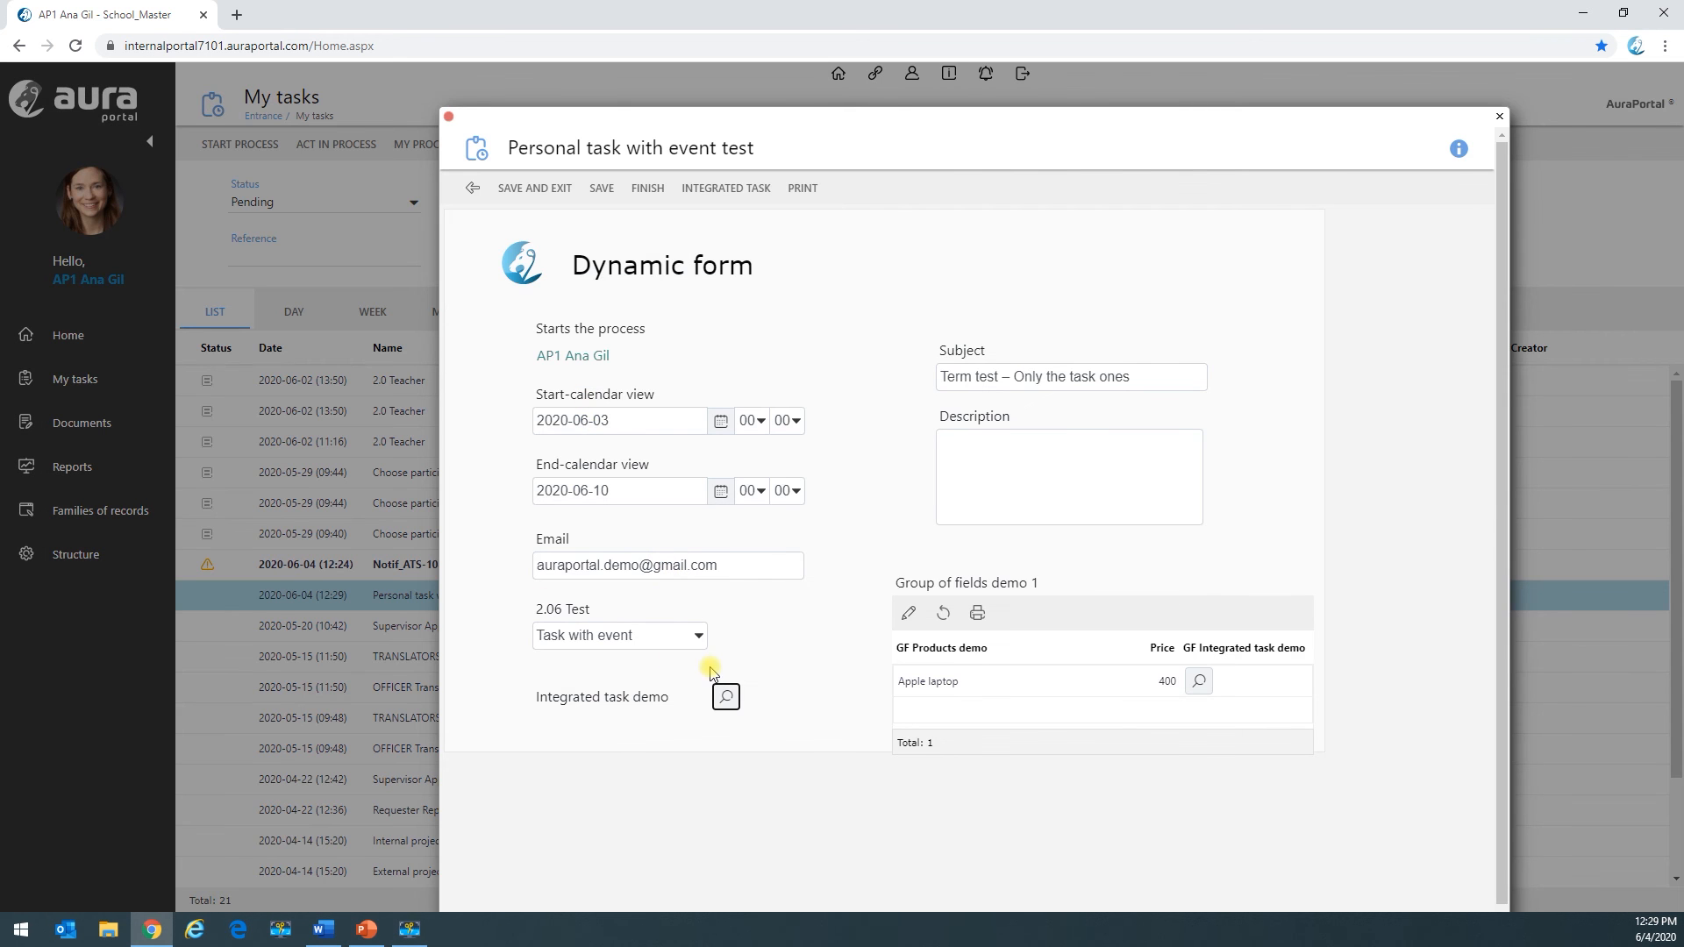